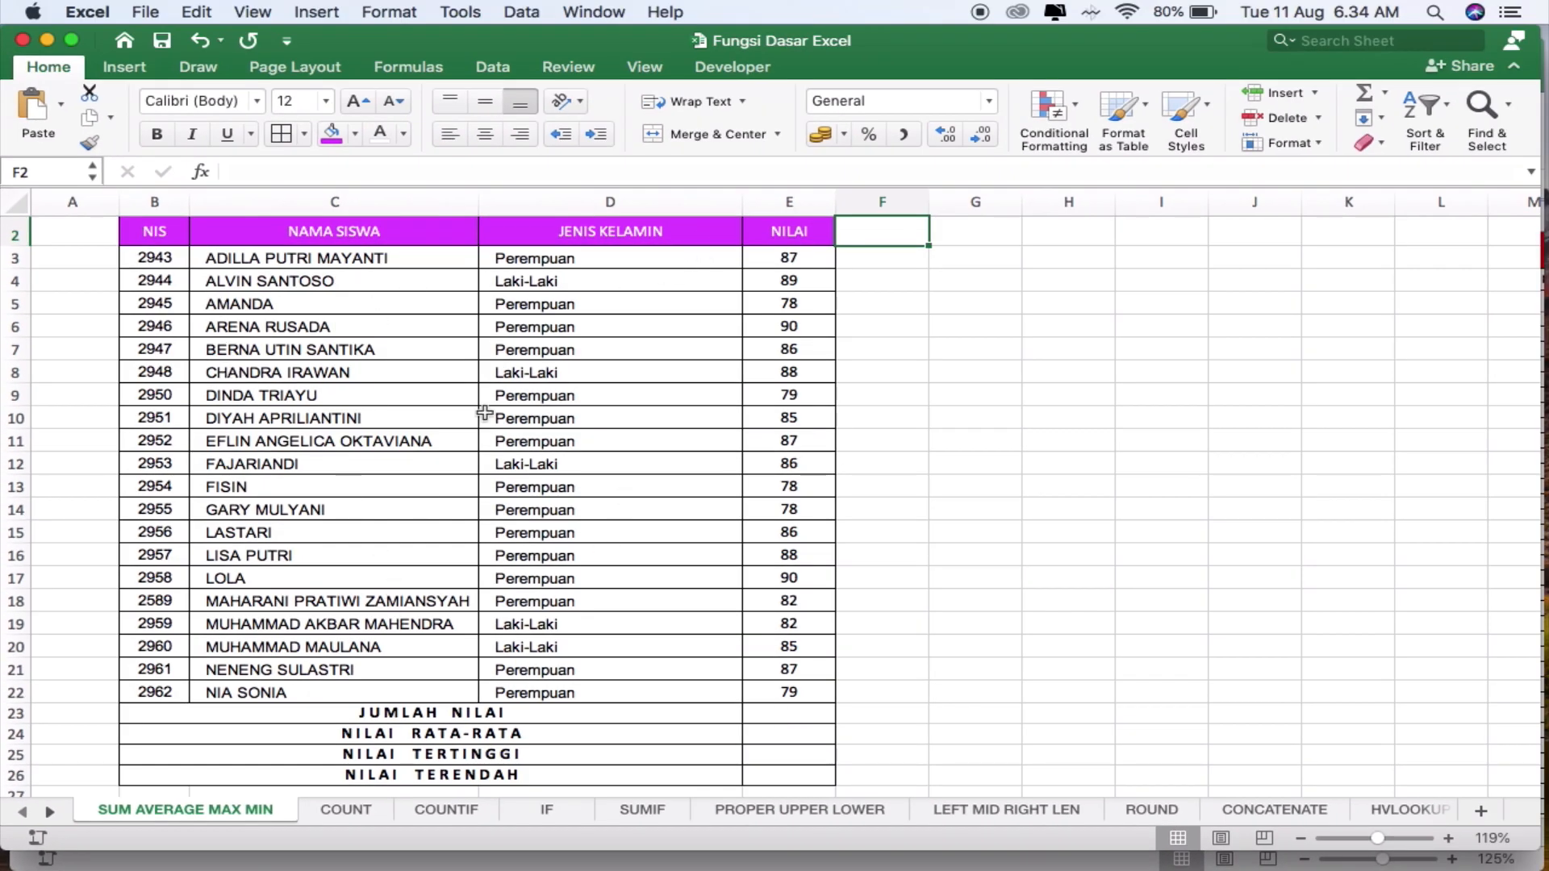
Total the scores in the Jumlah Nilai cell E23 with the formula =SUM(E3:E22)
{"action": "left_click", "coordinate": [805, 713]}
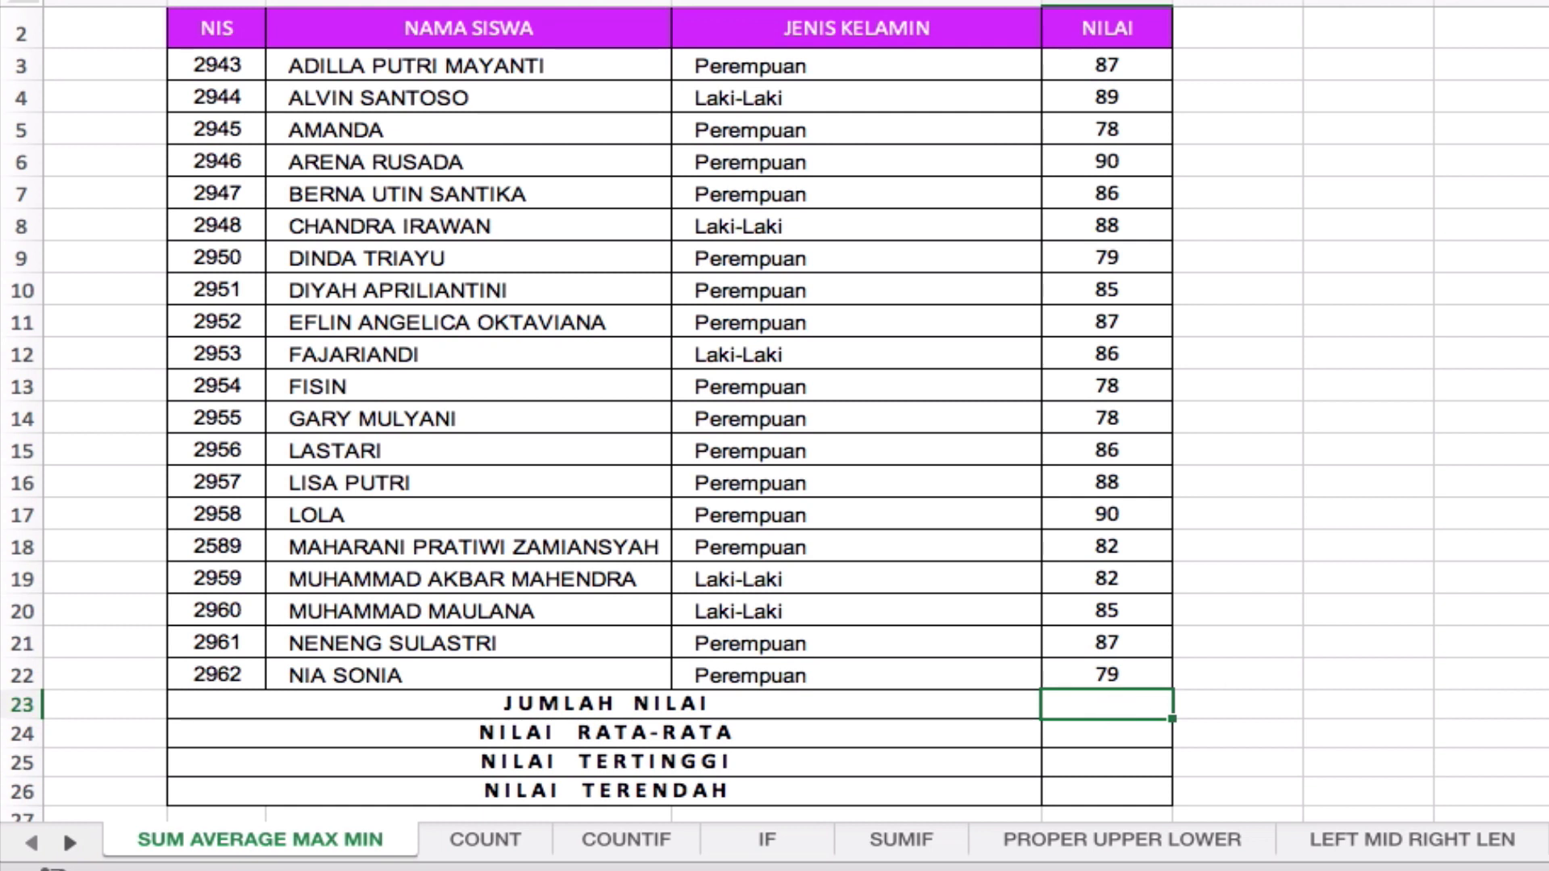
{"action": "type", "text": "s"}
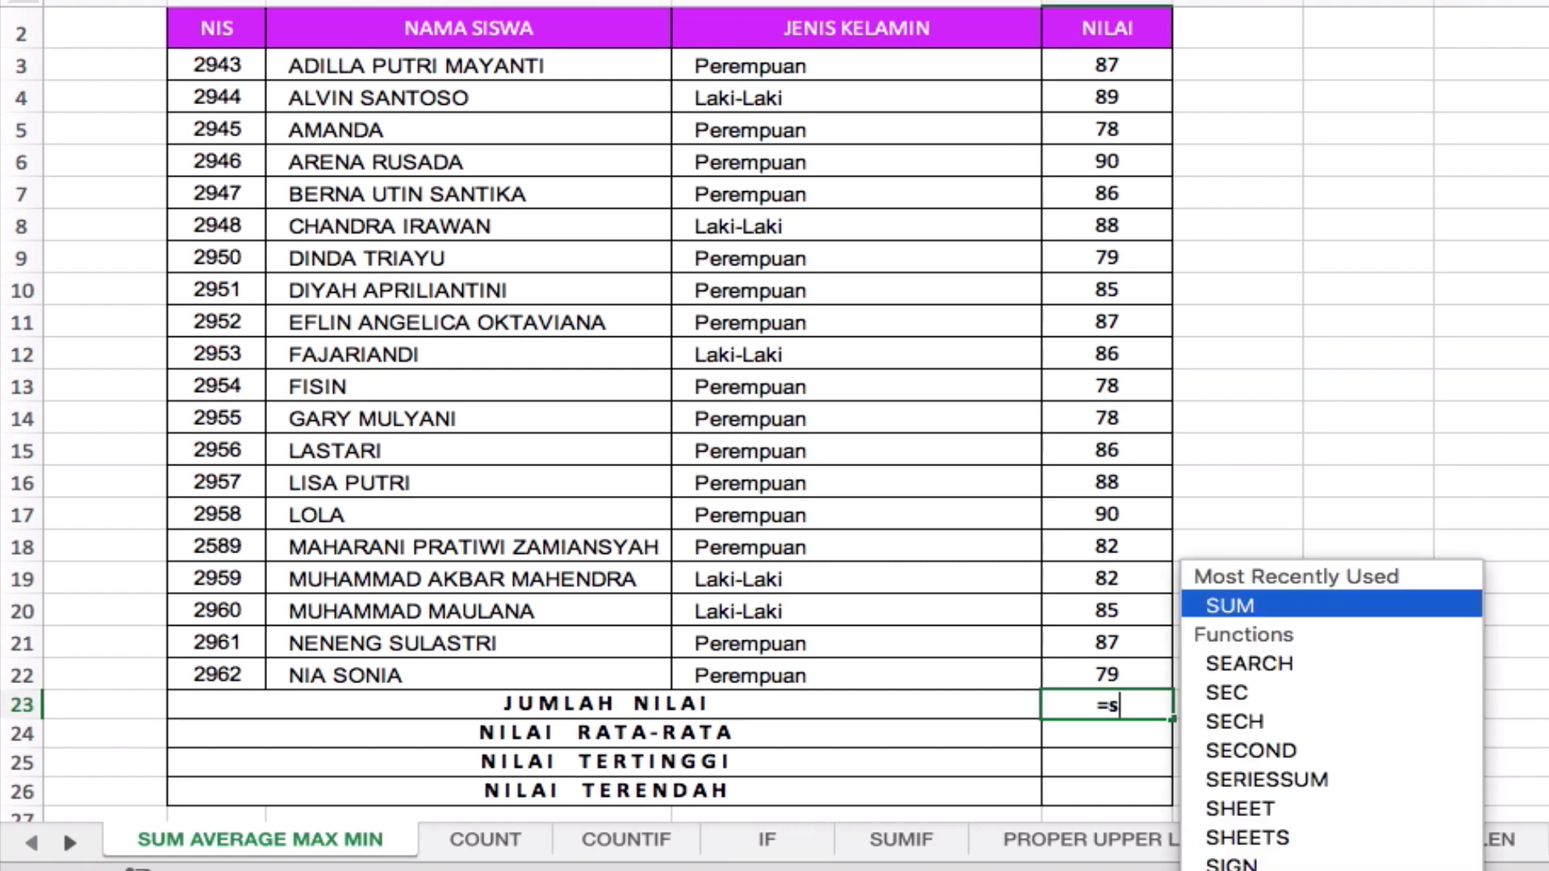
{"action": "type", "text": "\\"}
{"action": "key", "text": "BackSpace"}
{"action": "key", "text": "BackSpace"}
{"action": "type", "text": "SUM"}
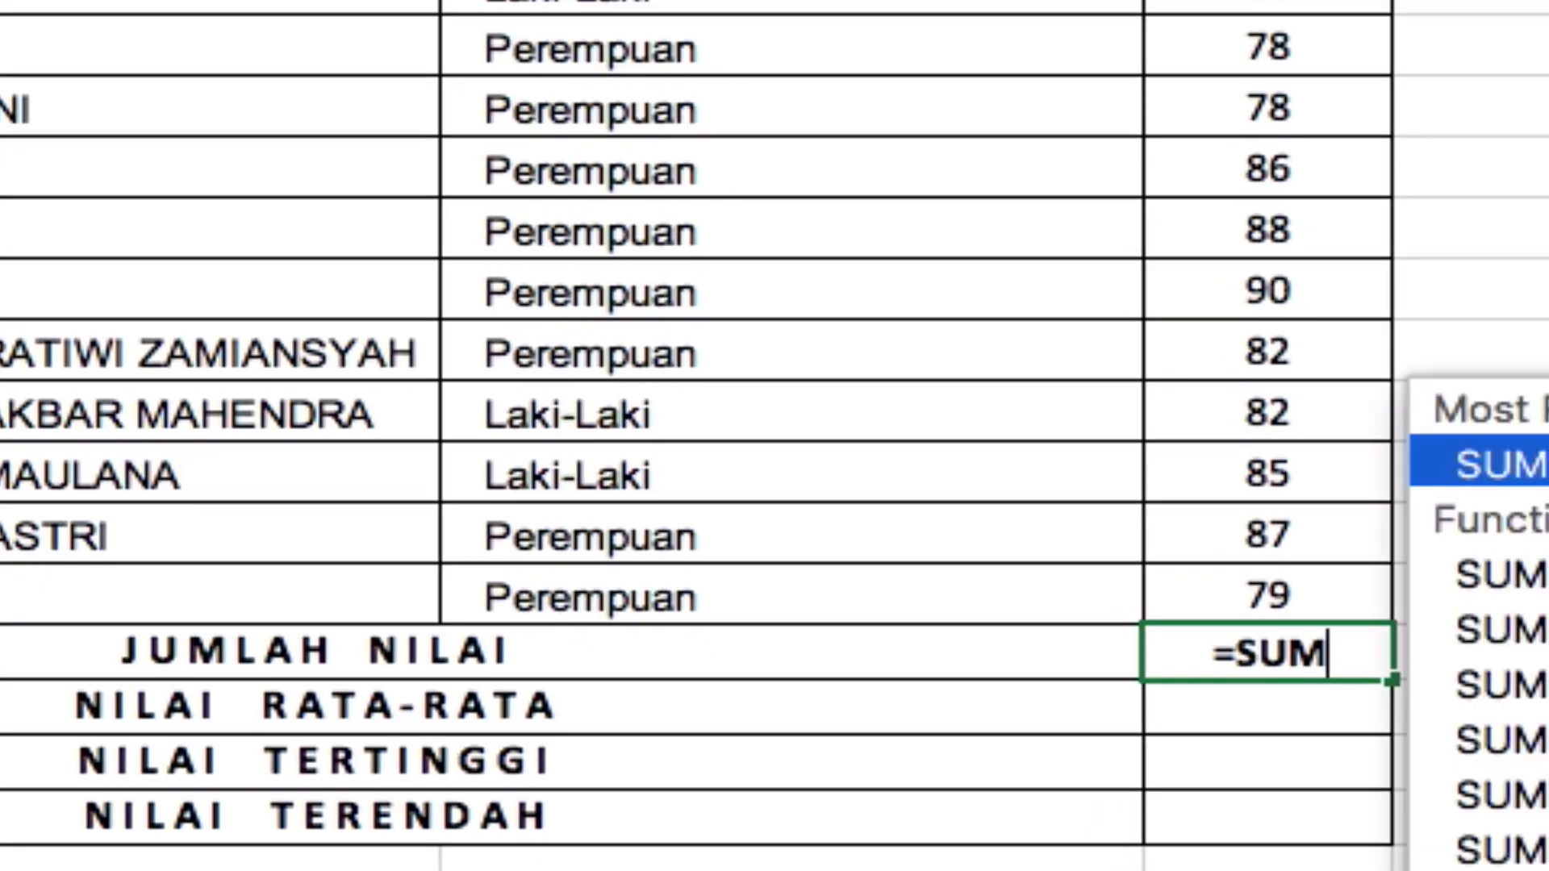
{"action": "type", "text": "("}
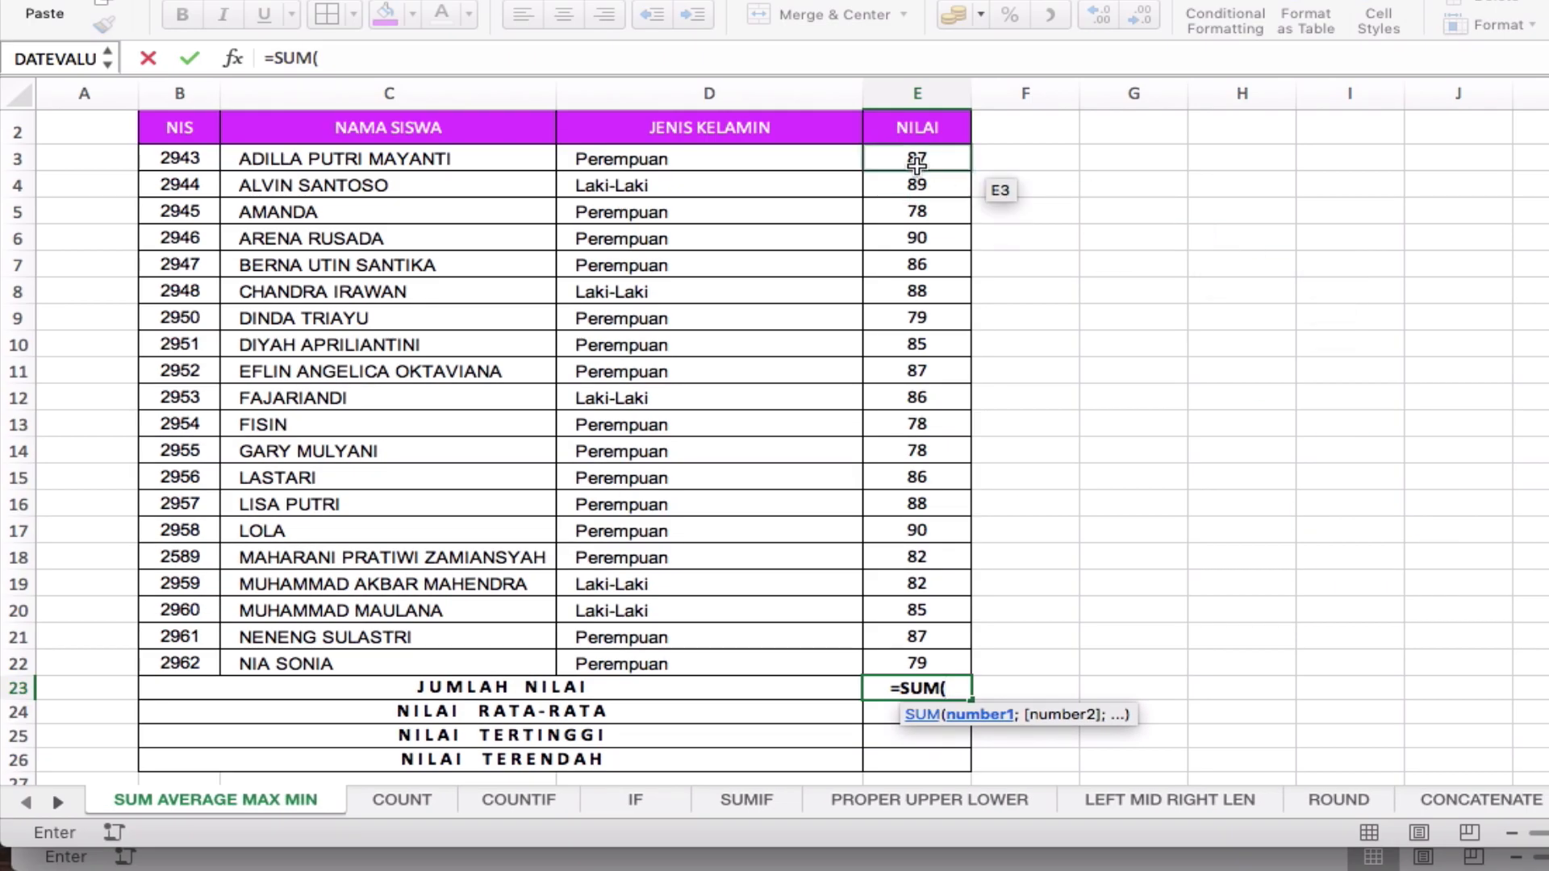
{"action": "left_click_drag", "start_coordinate": [920, 159], "coordinate": [925, 663]}
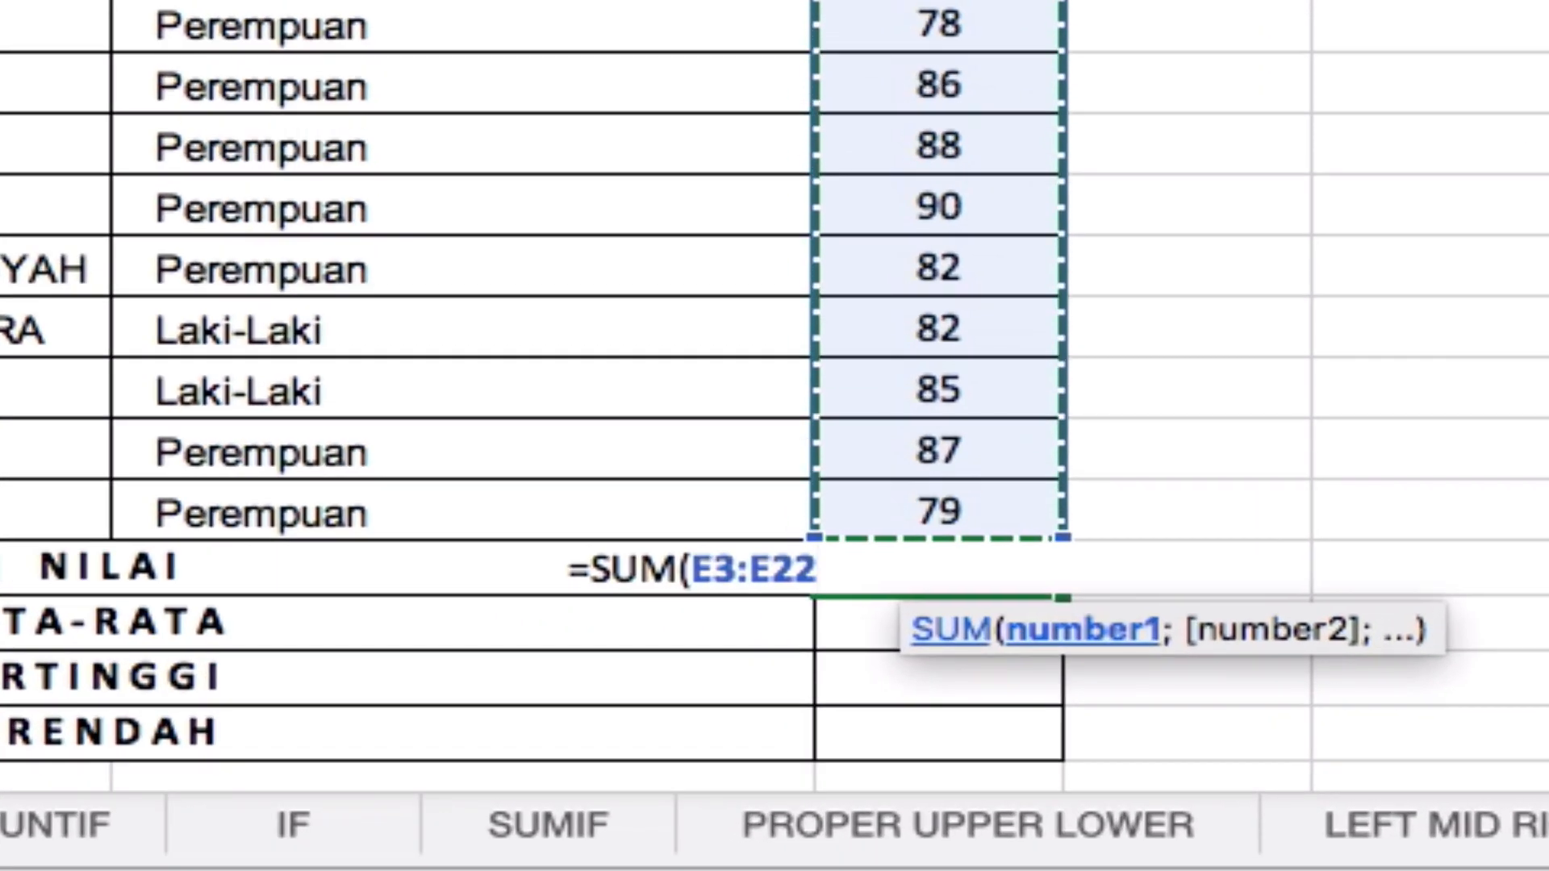
{"action": "type", "text": ")"}
{"action": "key", "text": "Return"}
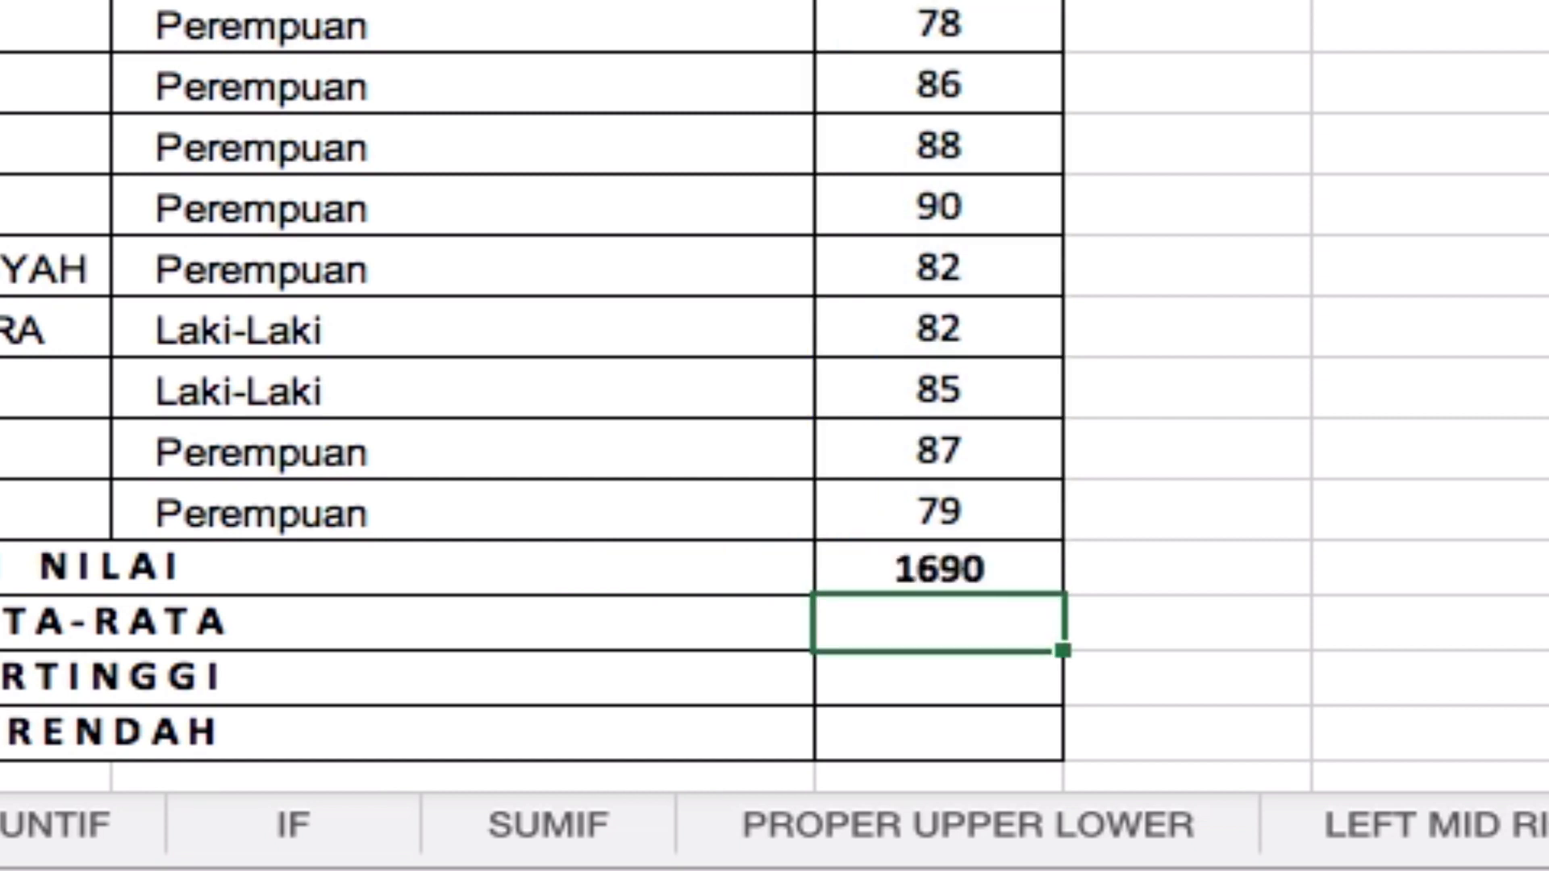
{"action": "key", "text": "Up"}
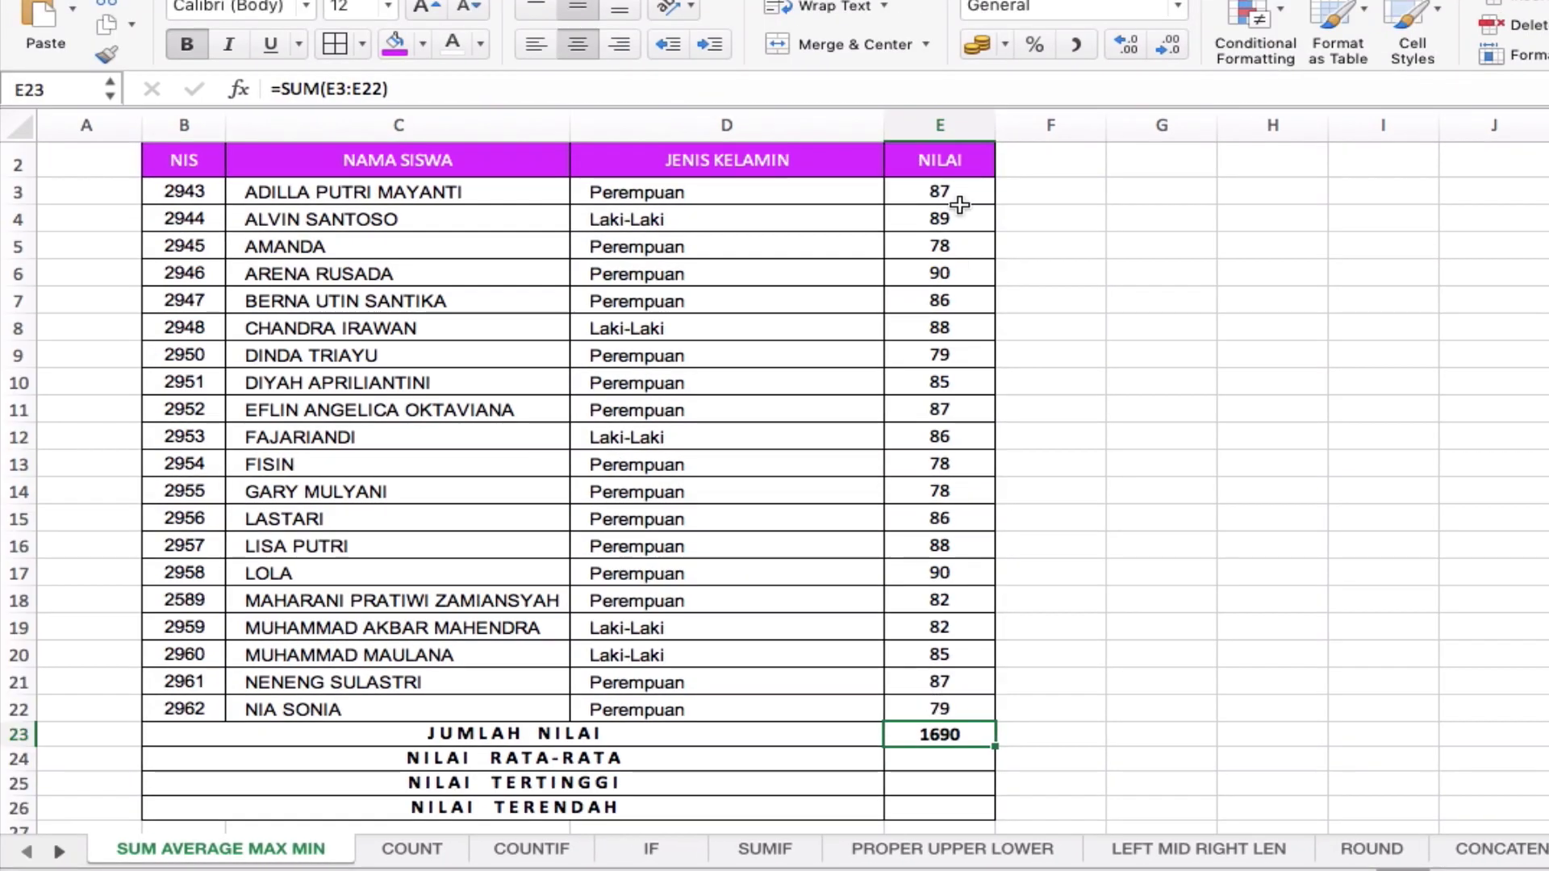
Calculate the average score in the Nilai Rata-Rata cell E24 with =AVERAGE(E3:E22)
{"action": "left_click", "coordinate": [960, 758]}
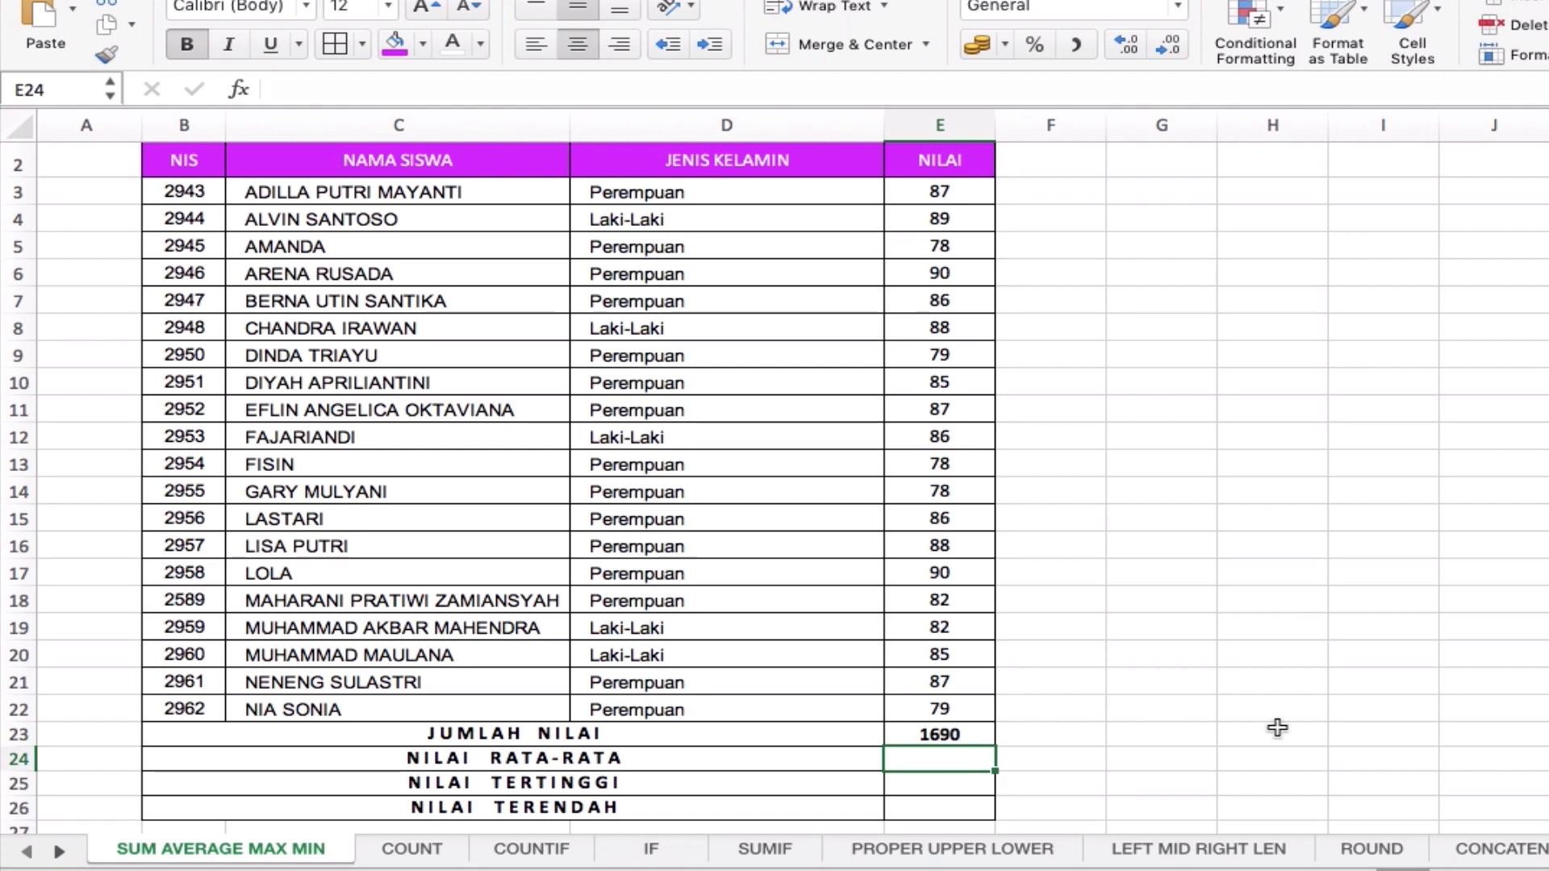
{"action": "type", "text": "=A"}
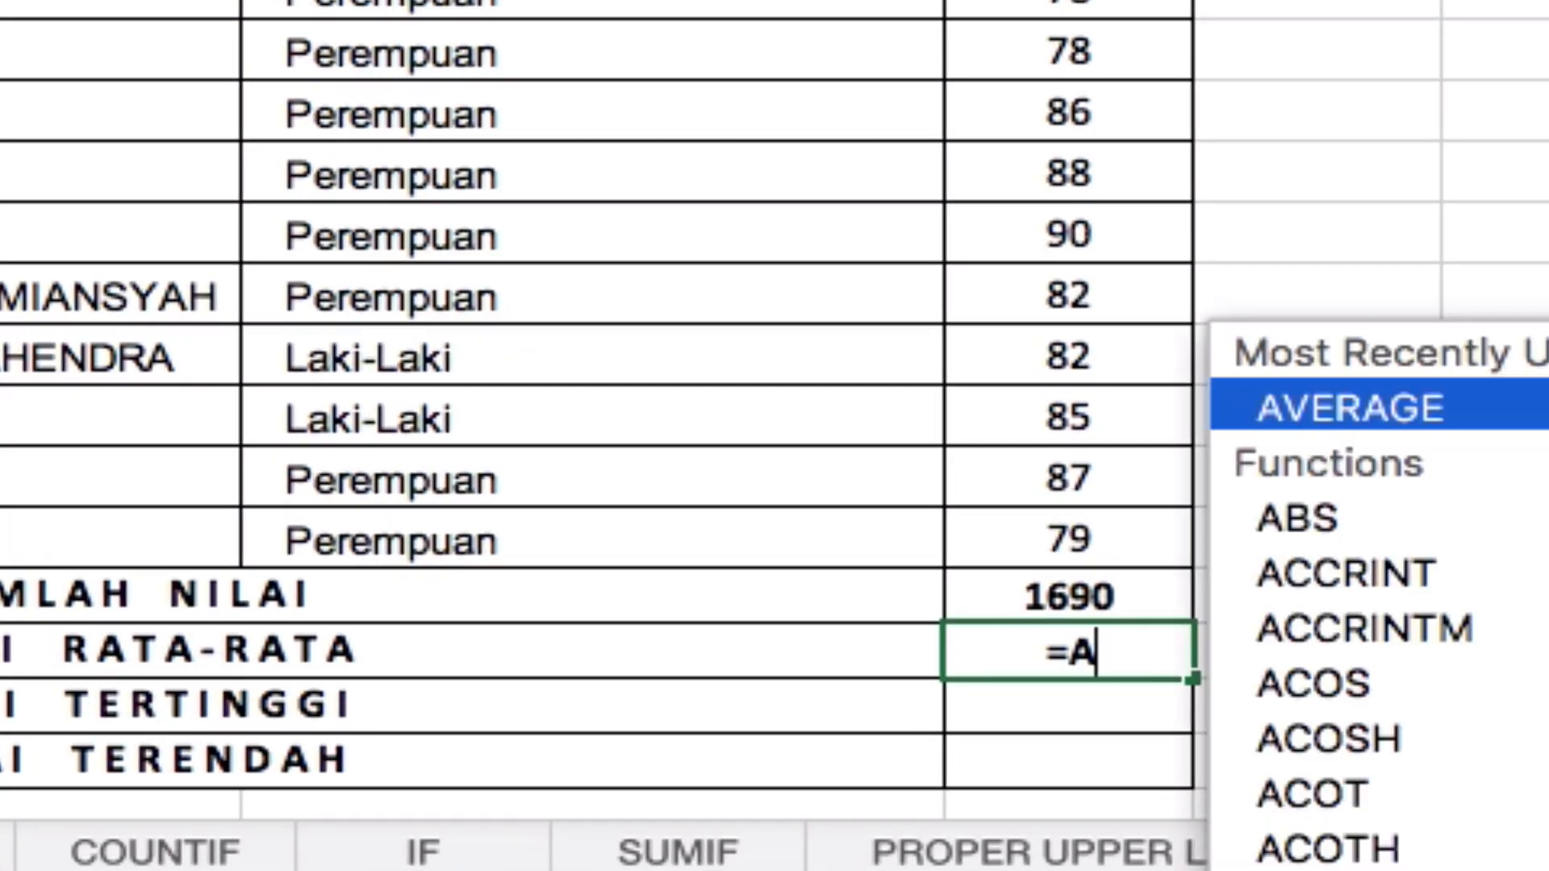
{"action": "type", "text": "VERA"}
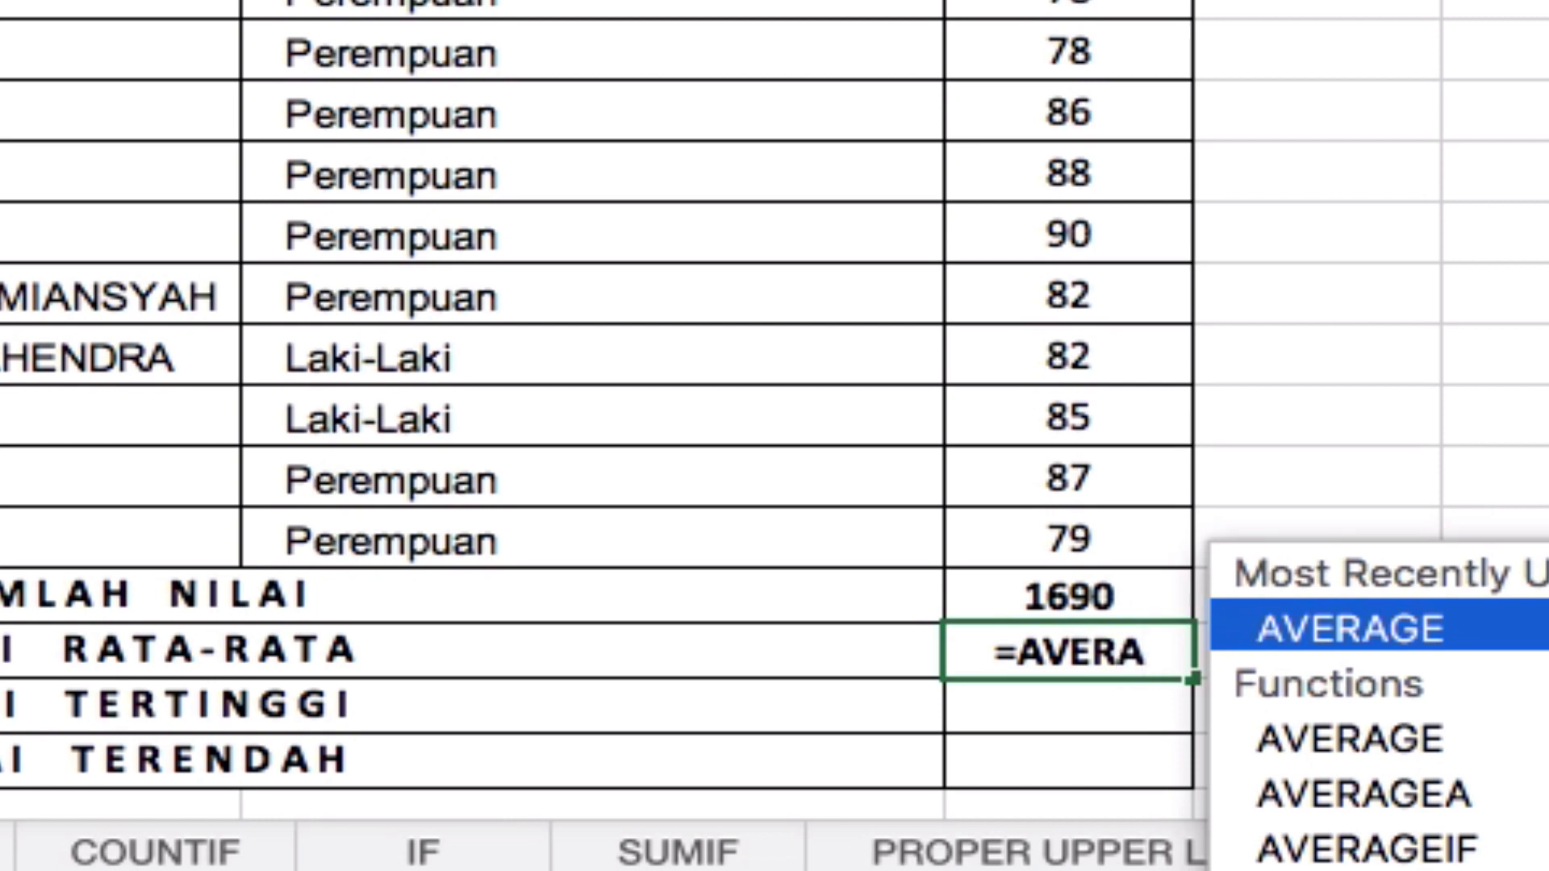
{"action": "type", "text": "GE("}
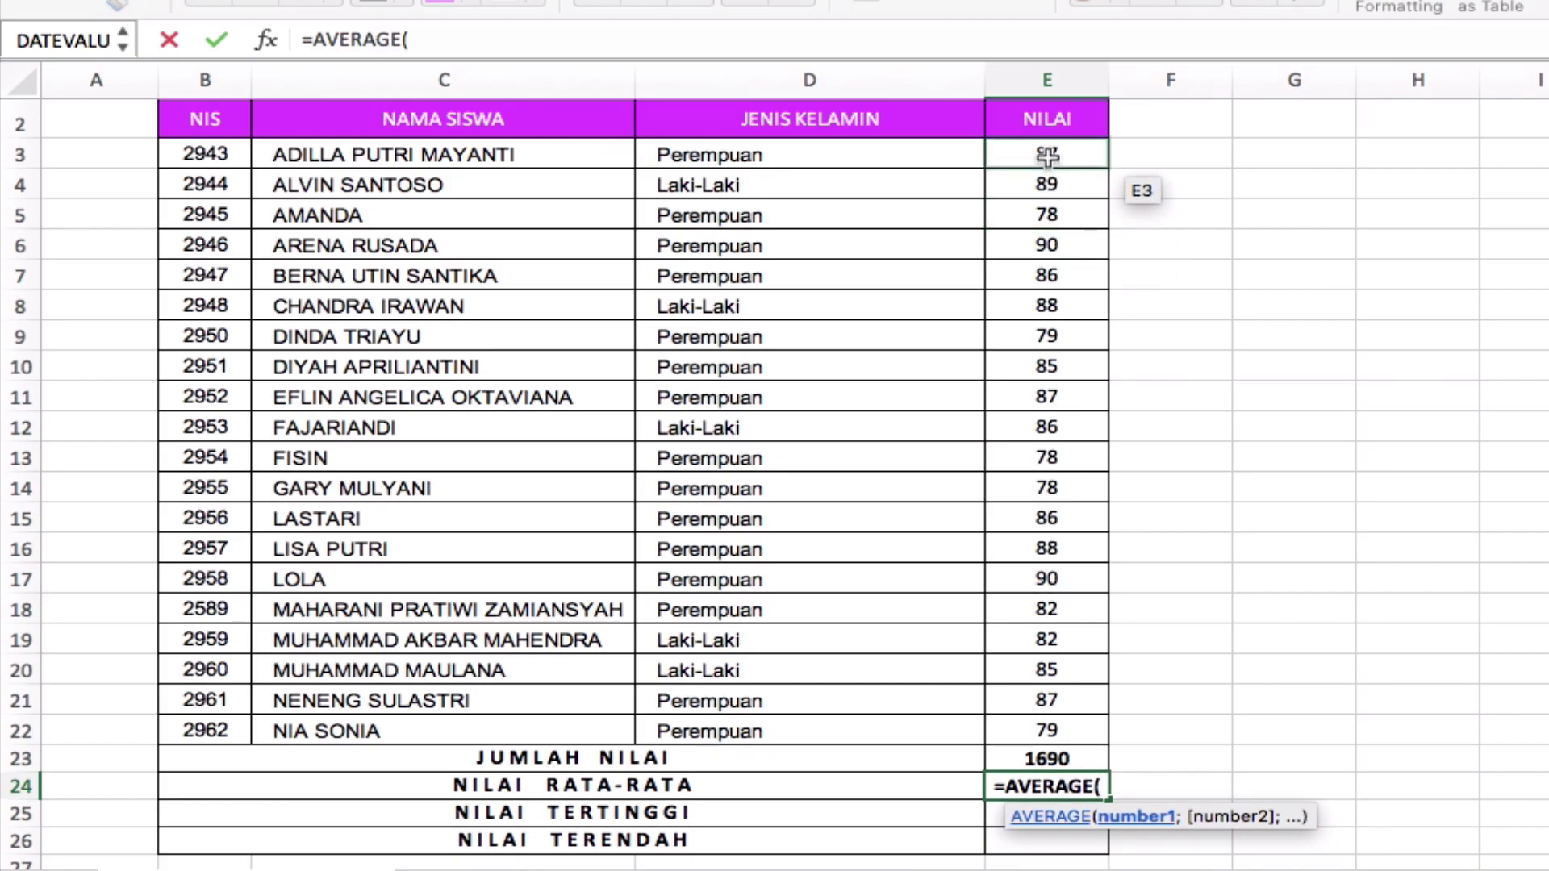
{"action": "left_click_drag", "start_coordinate": [1047, 154], "coordinate": [1041, 730]}
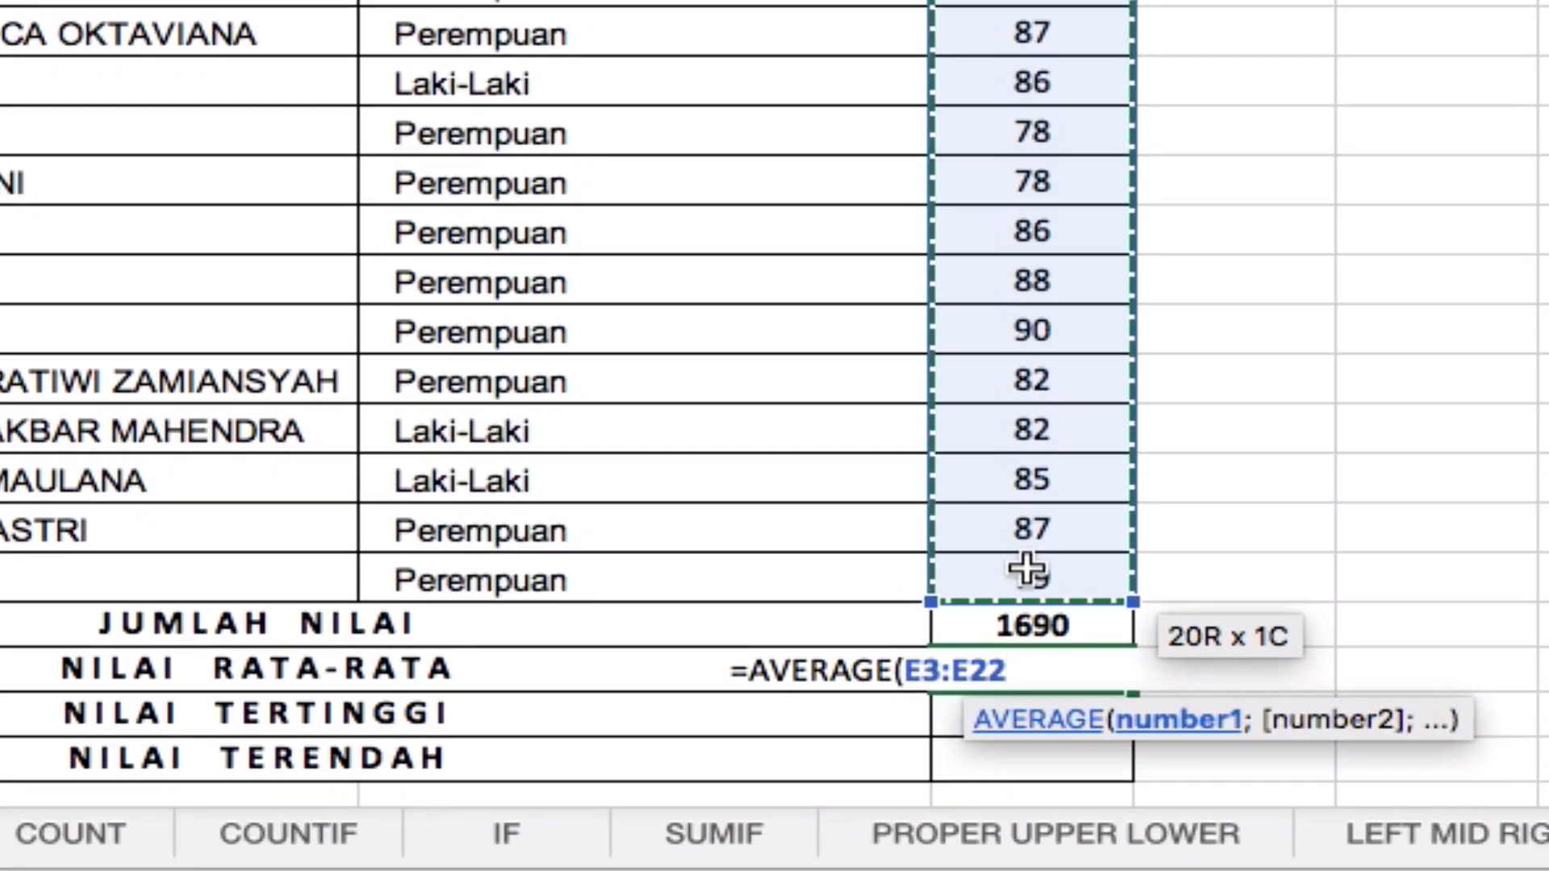
{"action": "type", "text": ")"}
{"action": "key", "text": "Return"}
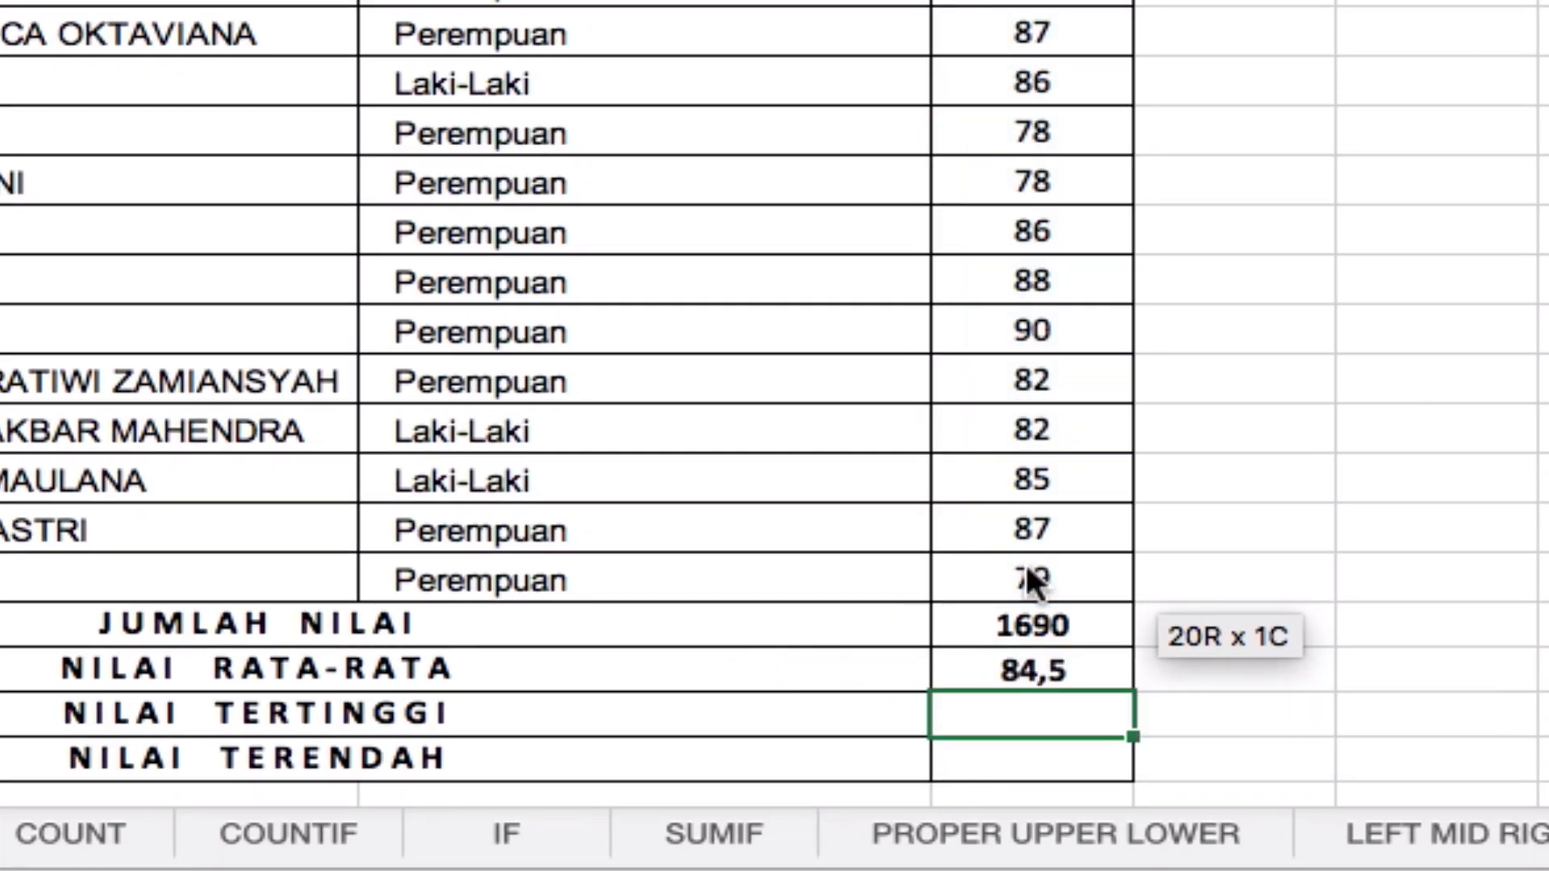
{"action": "key", "text": "Up"}
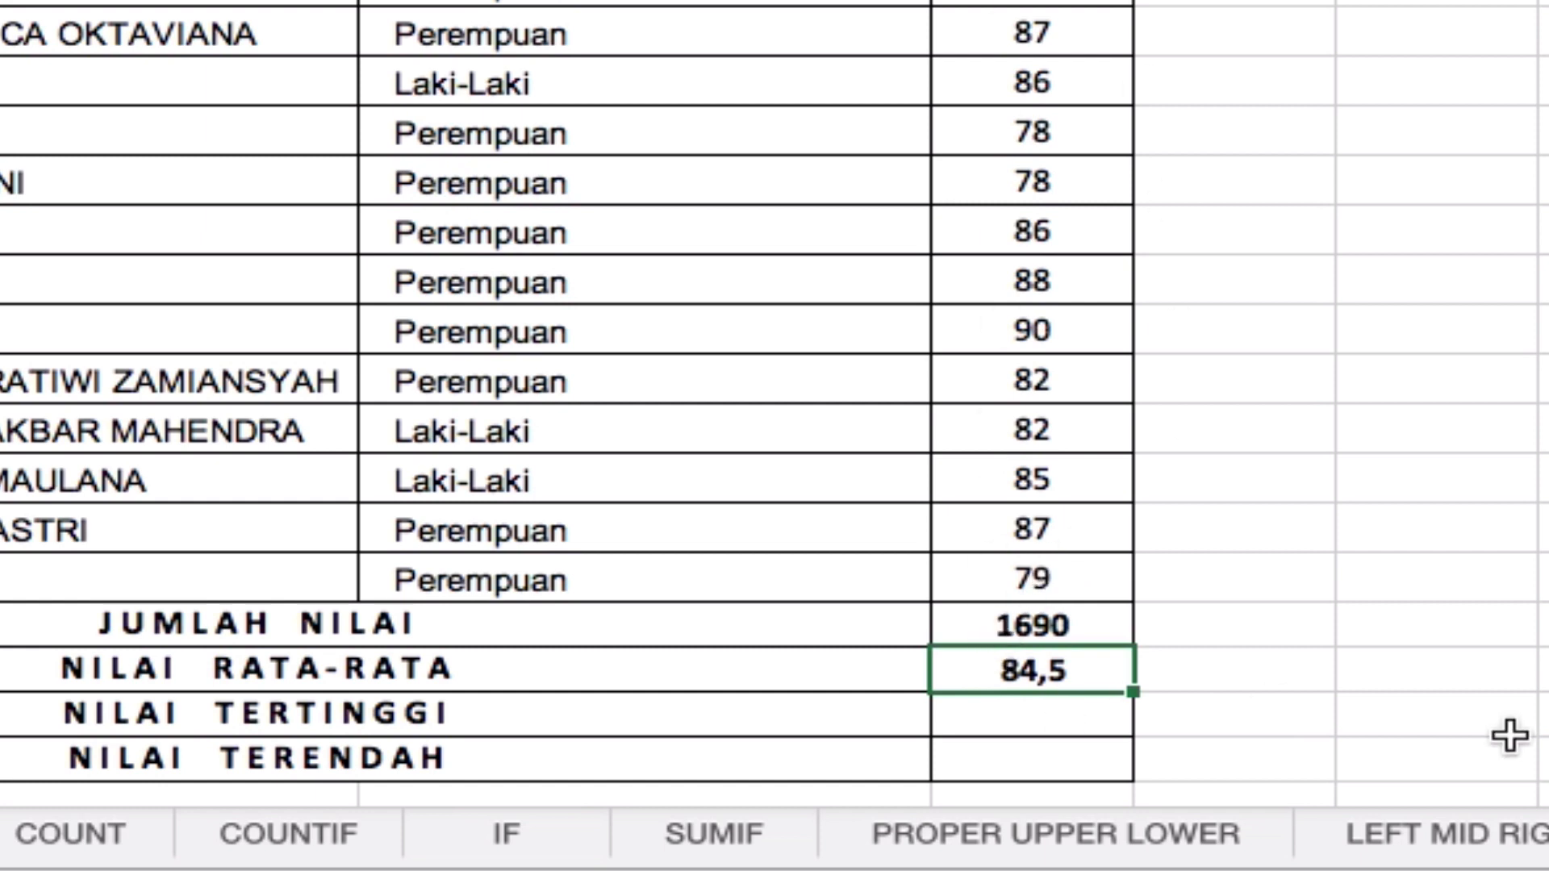
Find the highest score in the Nilai Tertinggi cell E25 with =MAX(E3:E22)
{"action": "left_click", "coordinate": [1084, 717]}
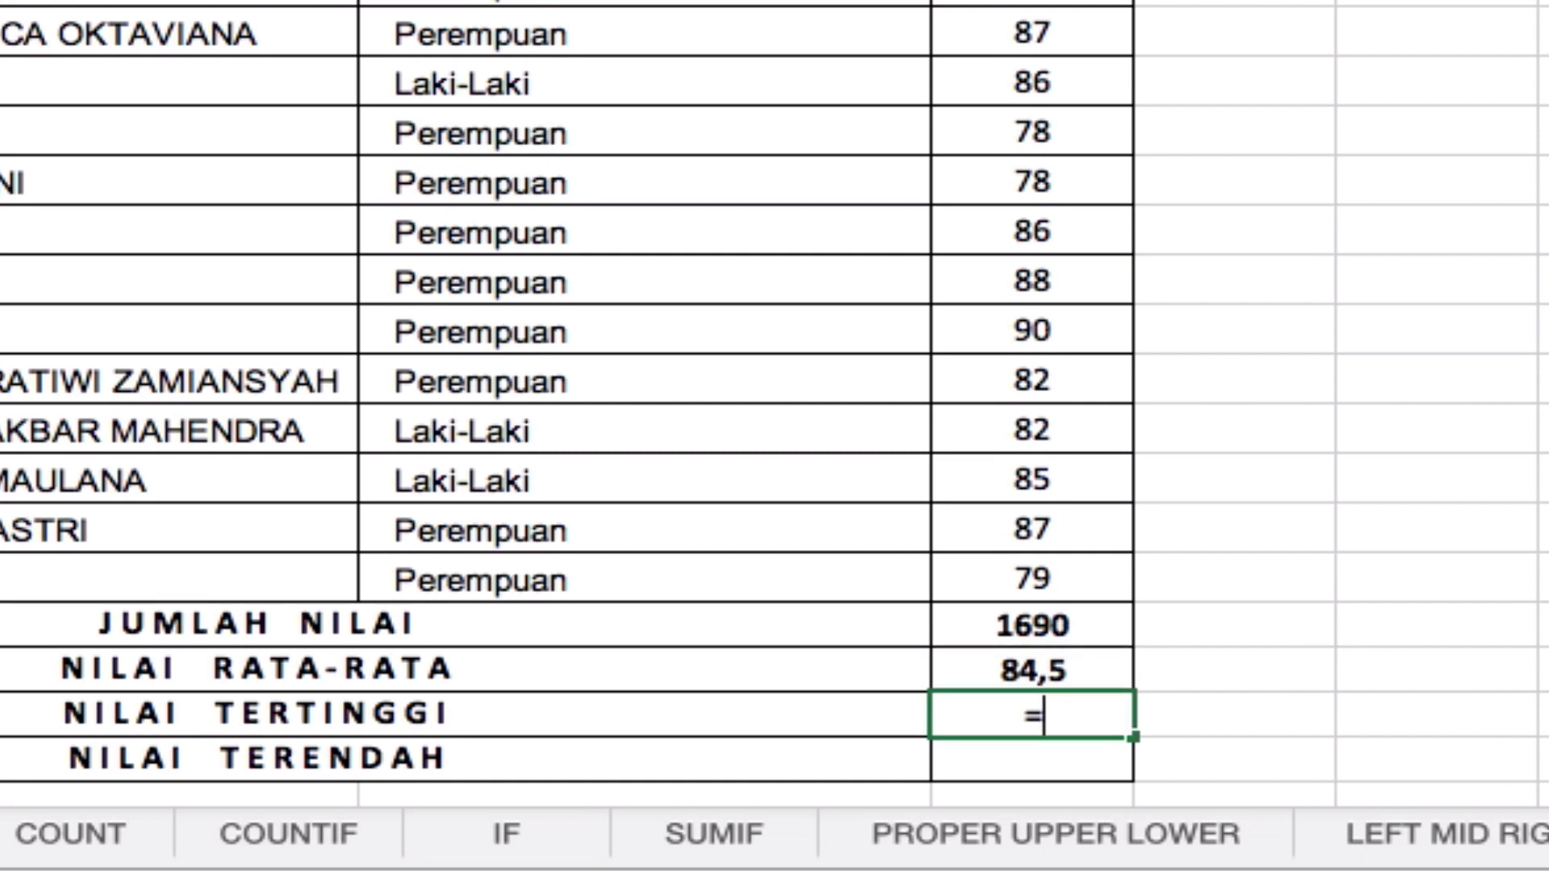
{"action": "type", "text": "=MAX("}
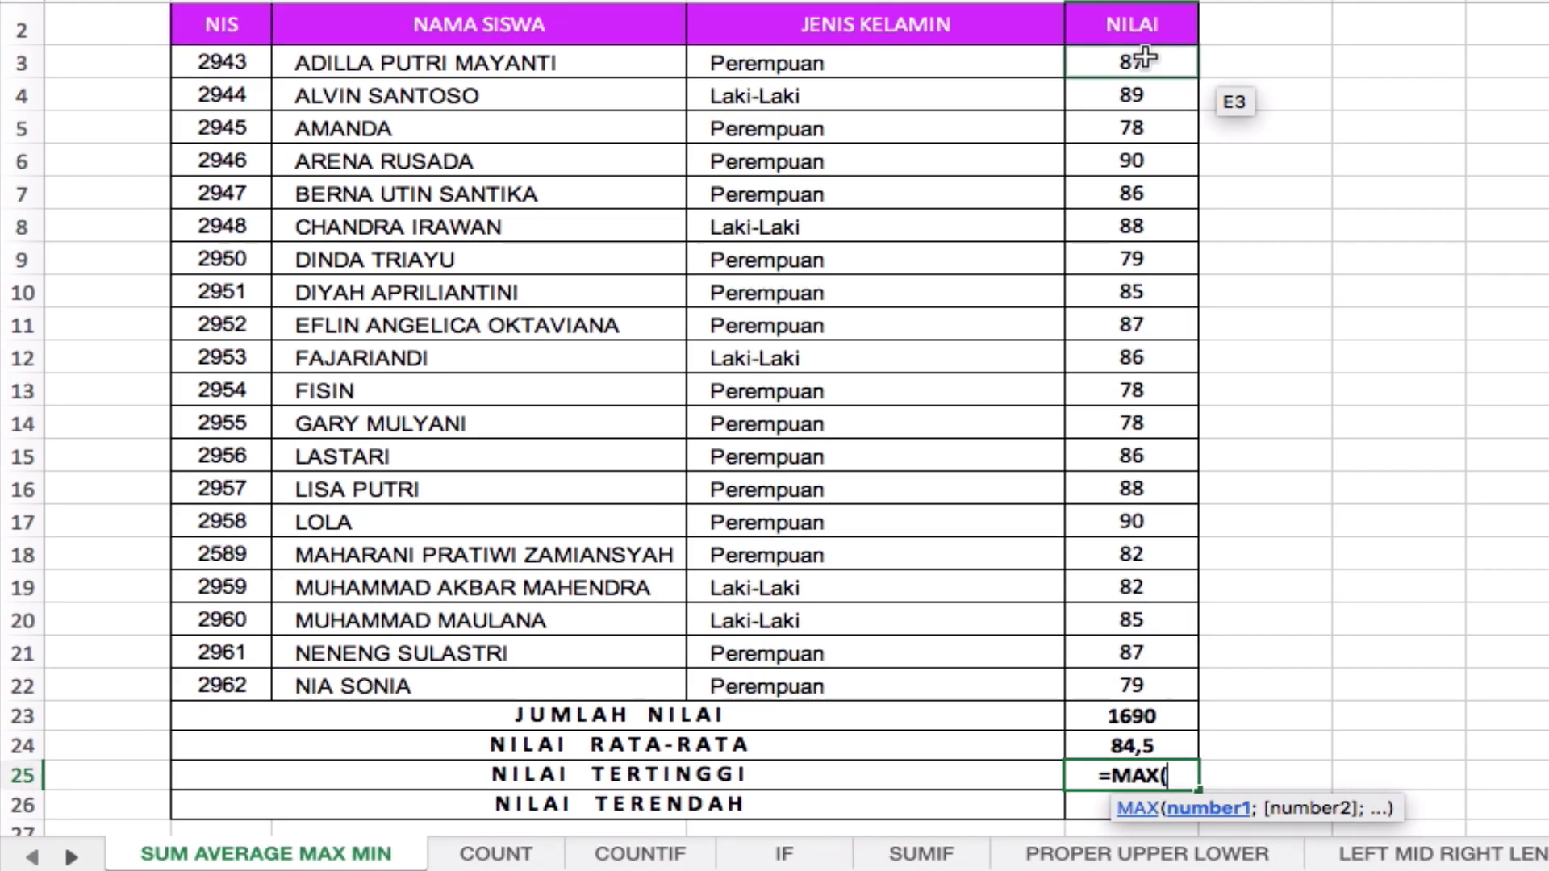
{"action": "left_click", "coordinate": [1144, 58]}
{"action": "left_click_drag", "start_coordinate": [1145, 58], "coordinate": [1135, 684]}
{"action": "type", "text": ")"}
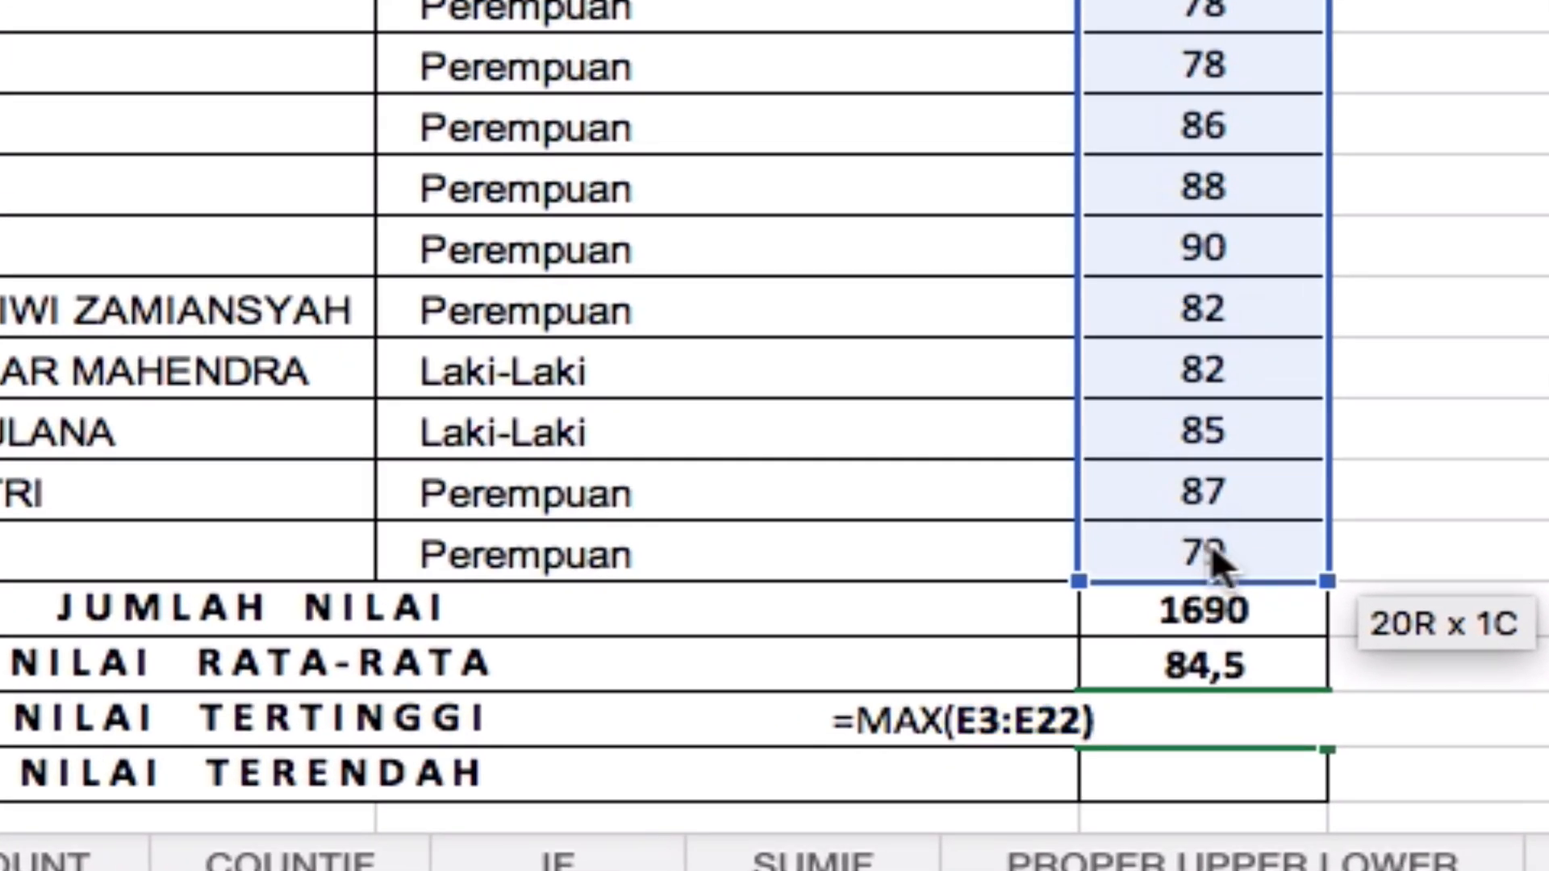
{"action": "key", "text": "Return"}
{"action": "key", "text": "Up"}
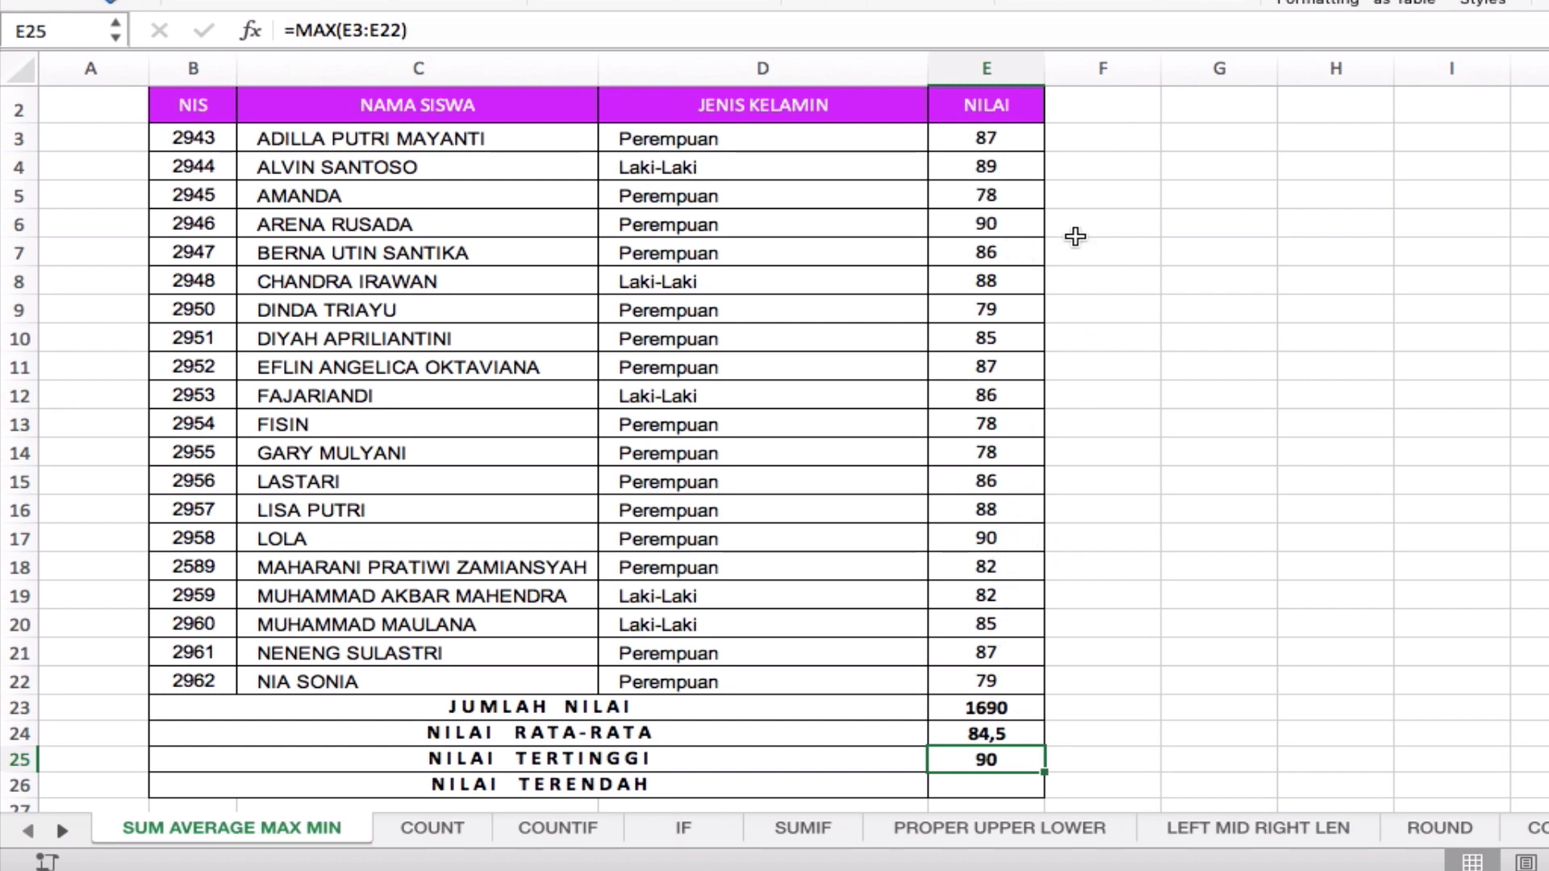
Find the lowest score in the Nilai Terendah cell E26 with =MIN(E3:E22)
{"action": "left_click", "coordinate": [1013, 787]}
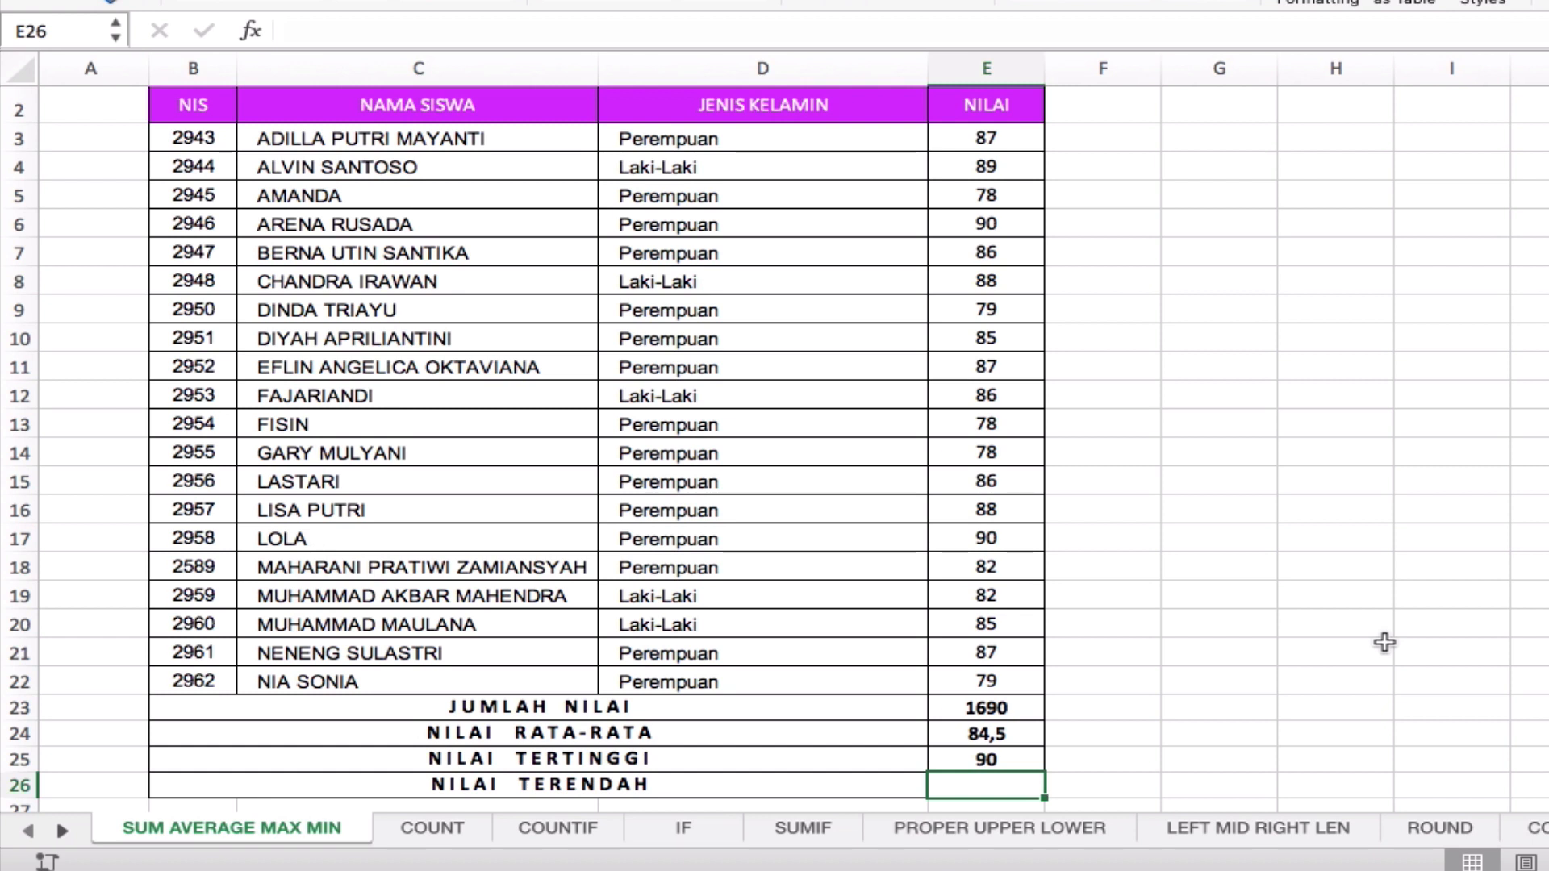
{"action": "type", "text": "=MIN("}
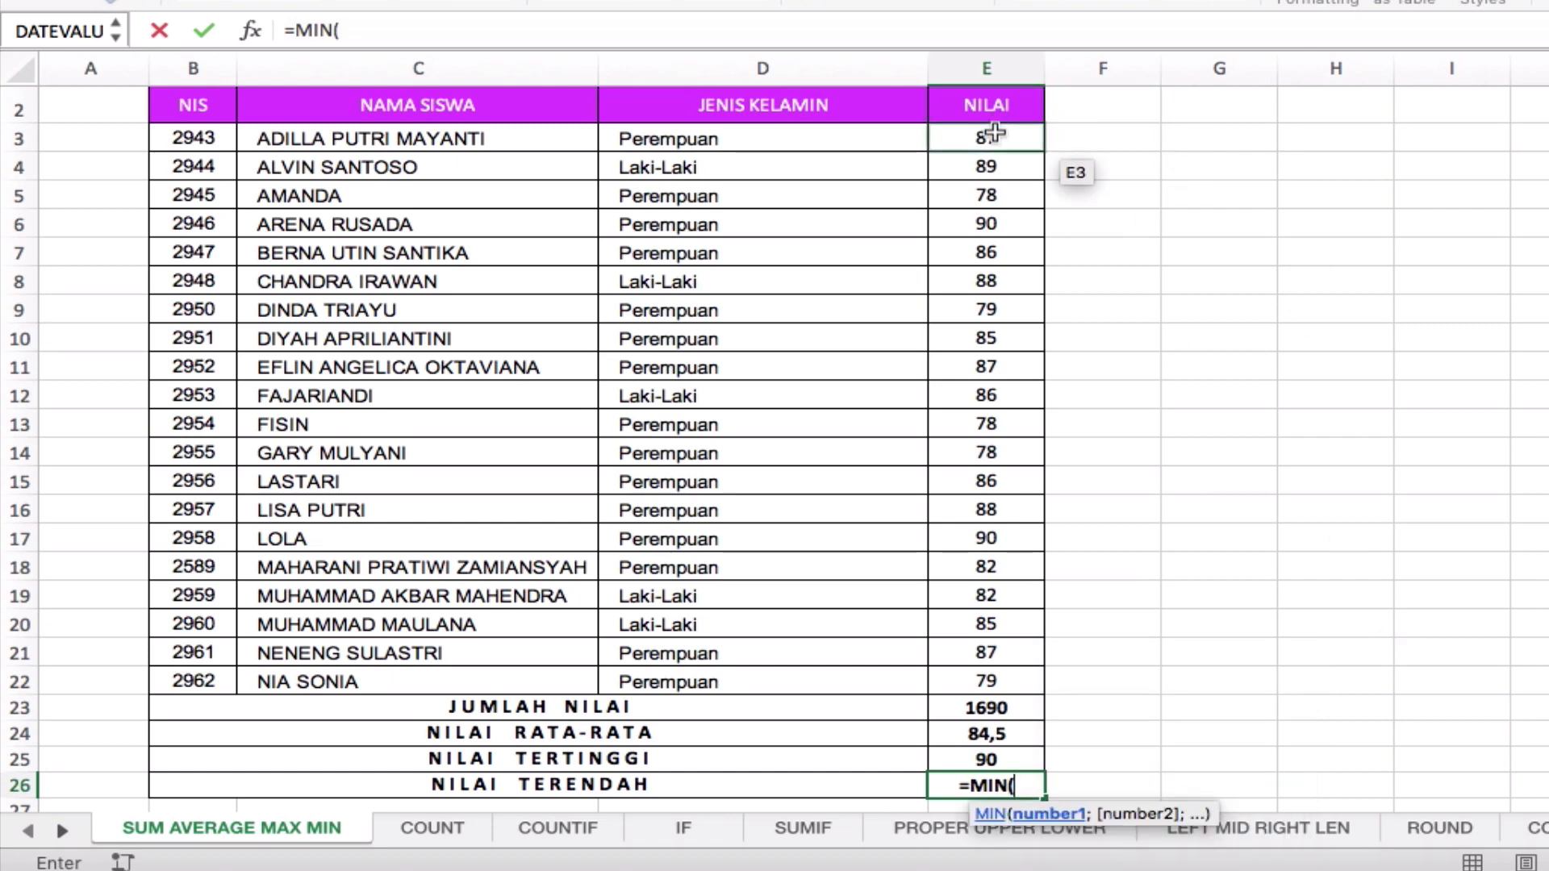
{"action": "left_click_drag", "start_coordinate": [995, 133], "coordinate": [972, 682]}
{"action": "type", "text": ")"}
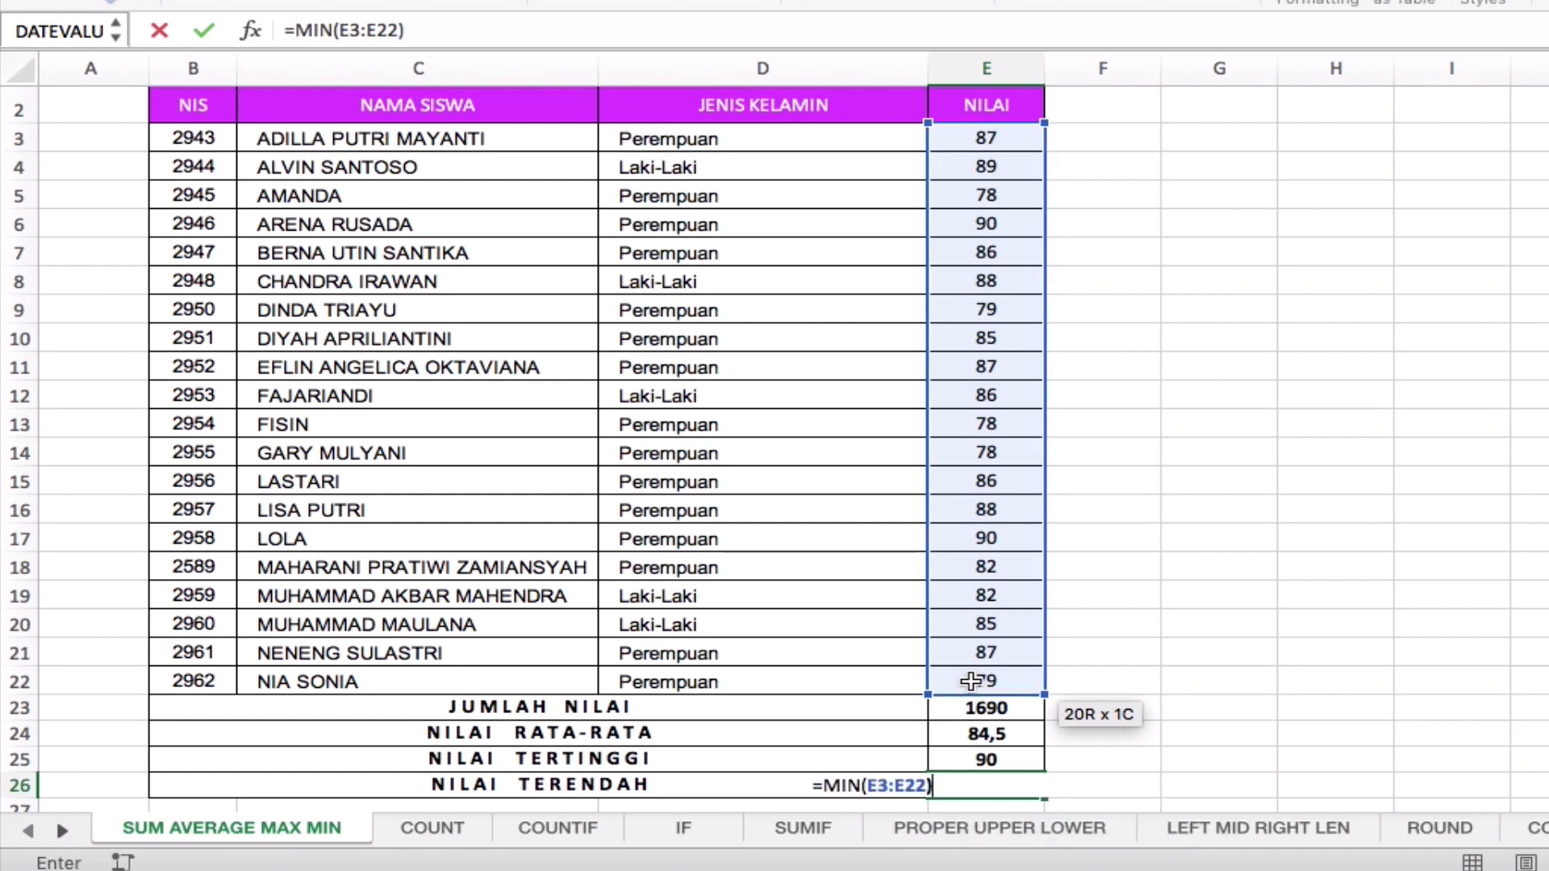
{"action": "key", "text": "Return"}
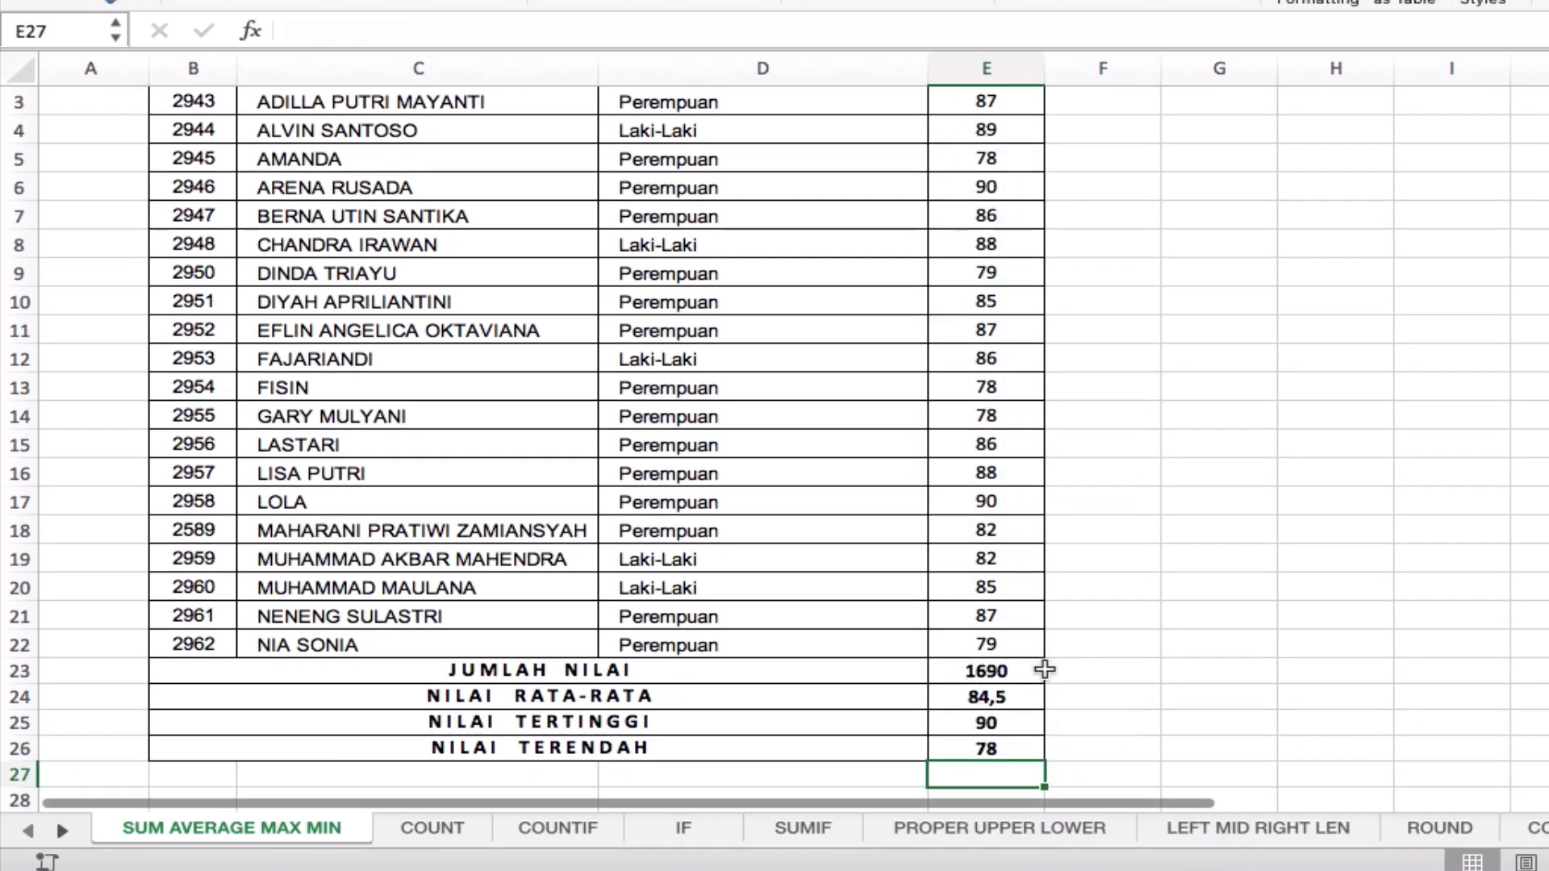
{"action": "left_click", "coordinate": [992, 747]}
{"action": "scroll", "coordinate": [996, 282], "scroll_direction": "up", "scroll_amount": 2}
{"action": "scroll", "coordinate": [888, 323], "scroll_direction": "down", "scroll_amount": 1}
{"action": "left_click", "coordinate": [1106, 428]}
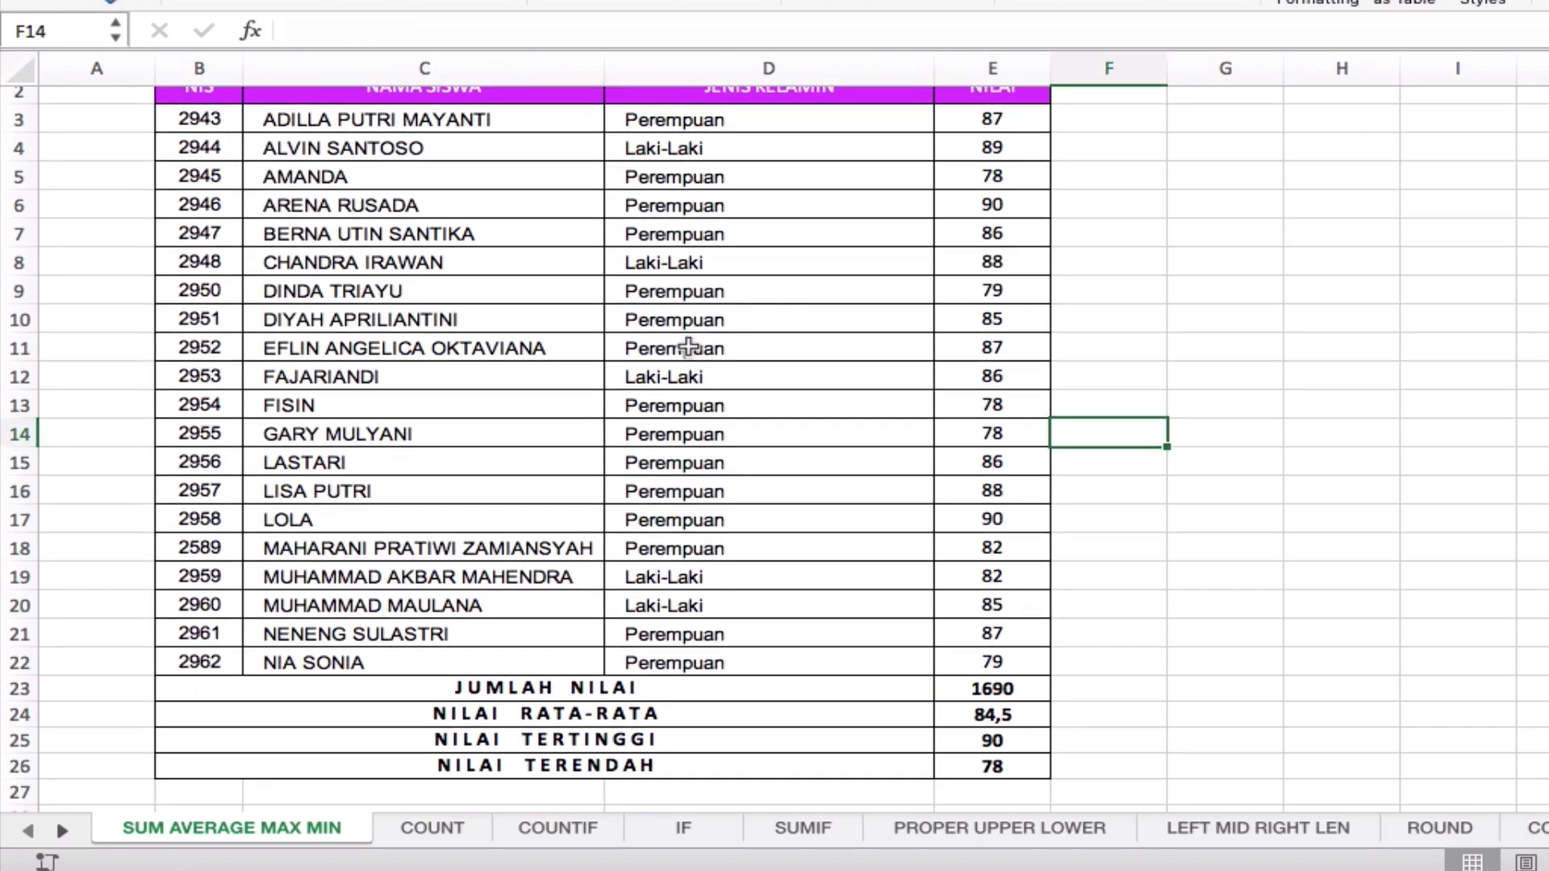
On the COUNT sheet, count the NIS entries in H3 beside Fungsi Count with =COUNT(B4:B23)
{"action": "left_click", "coordinate": [426, 829]}
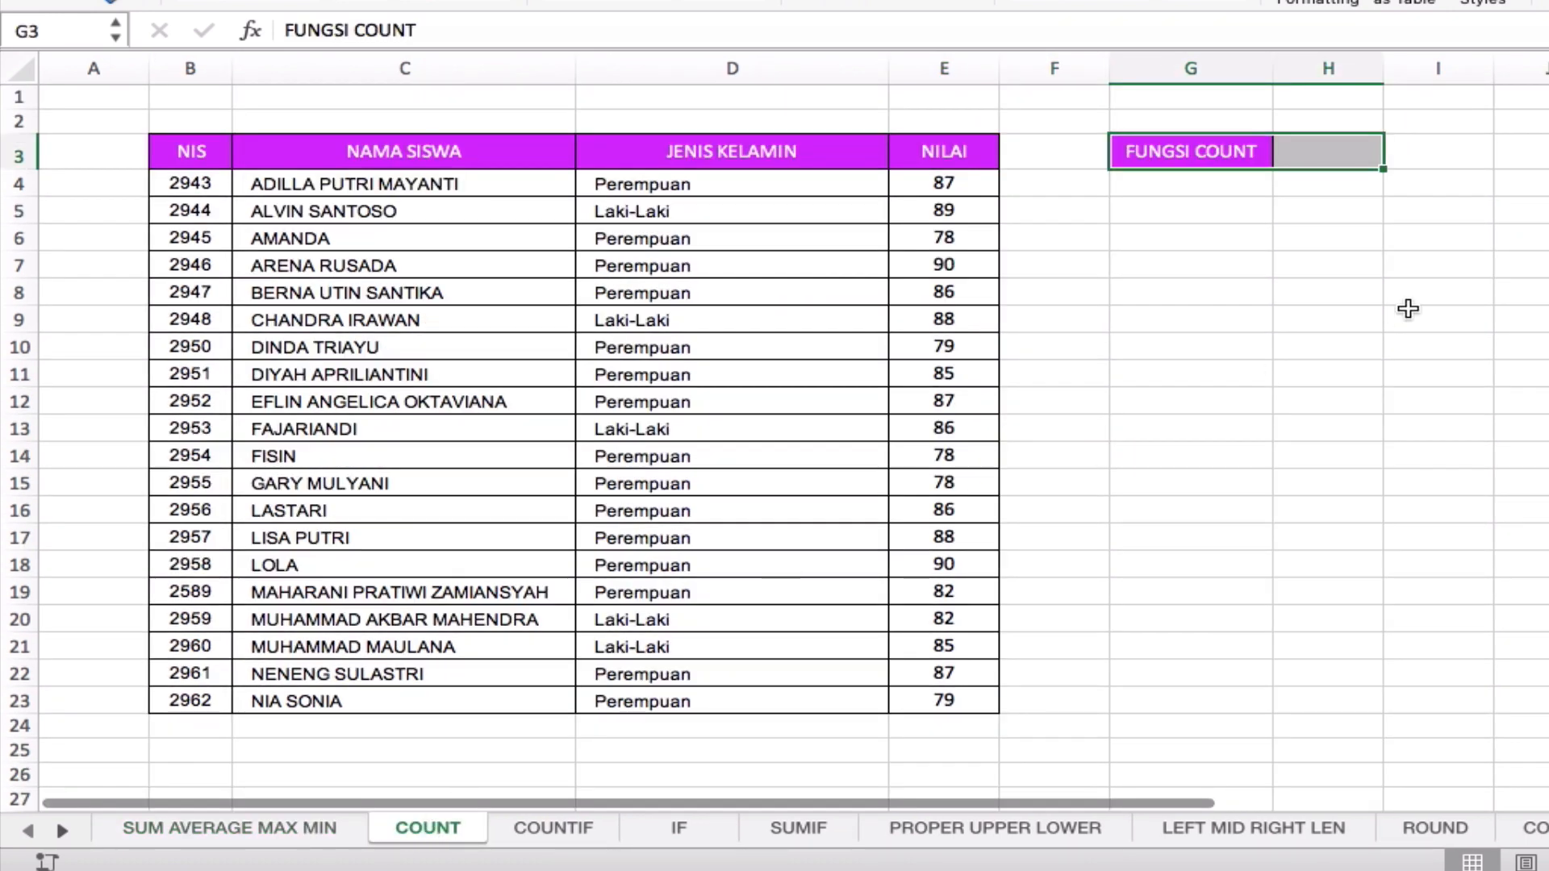
{"action": "left_click", "coordinate": [1227, 294]}
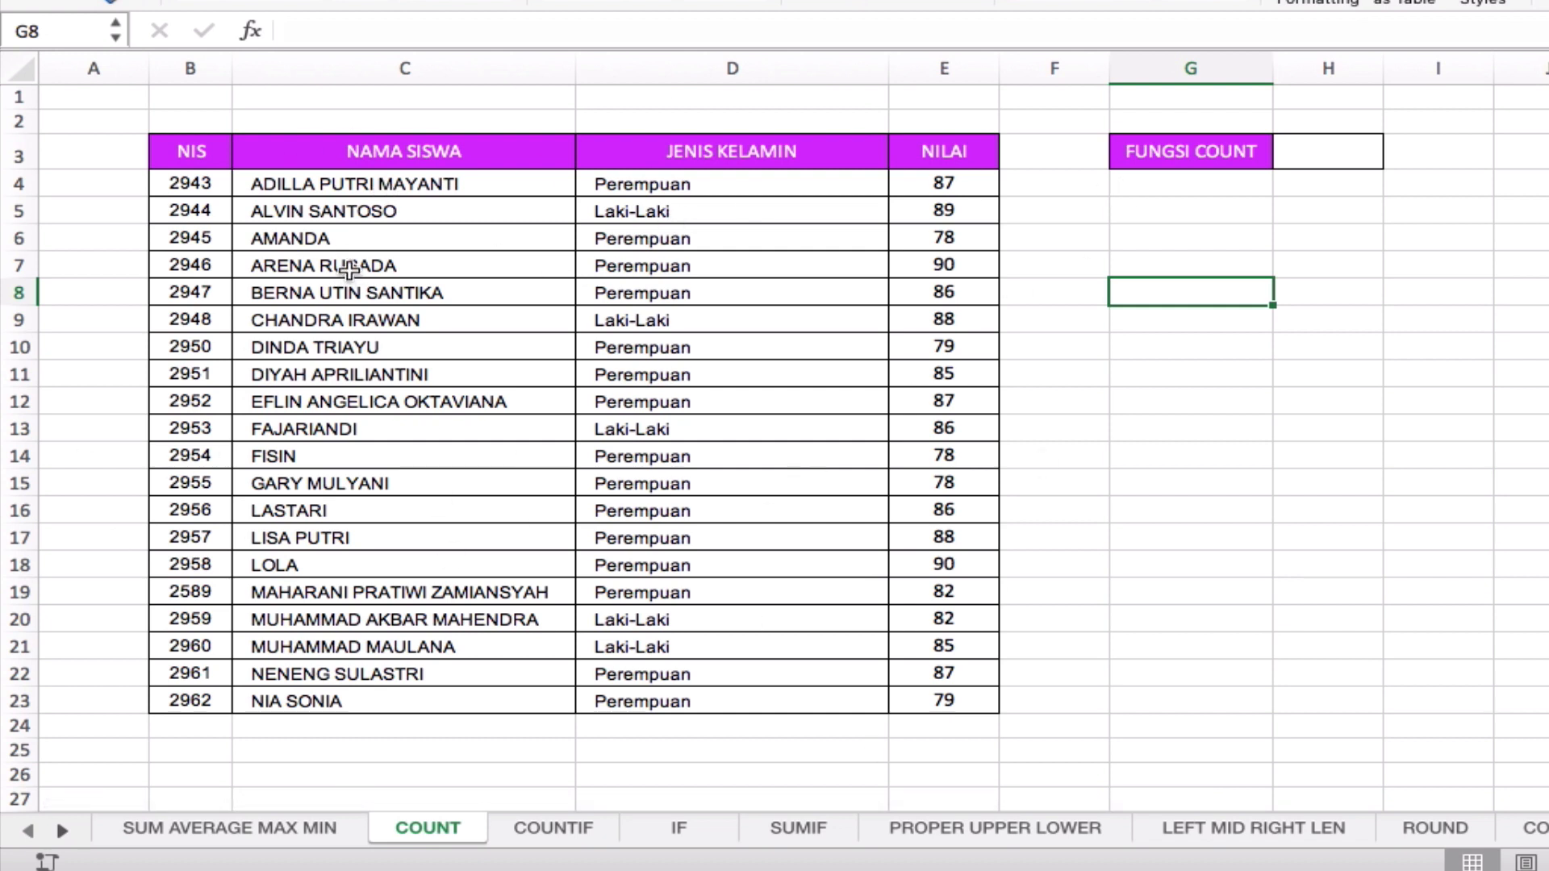
{"action": "left_click", "coordinate": [1363, 158]}
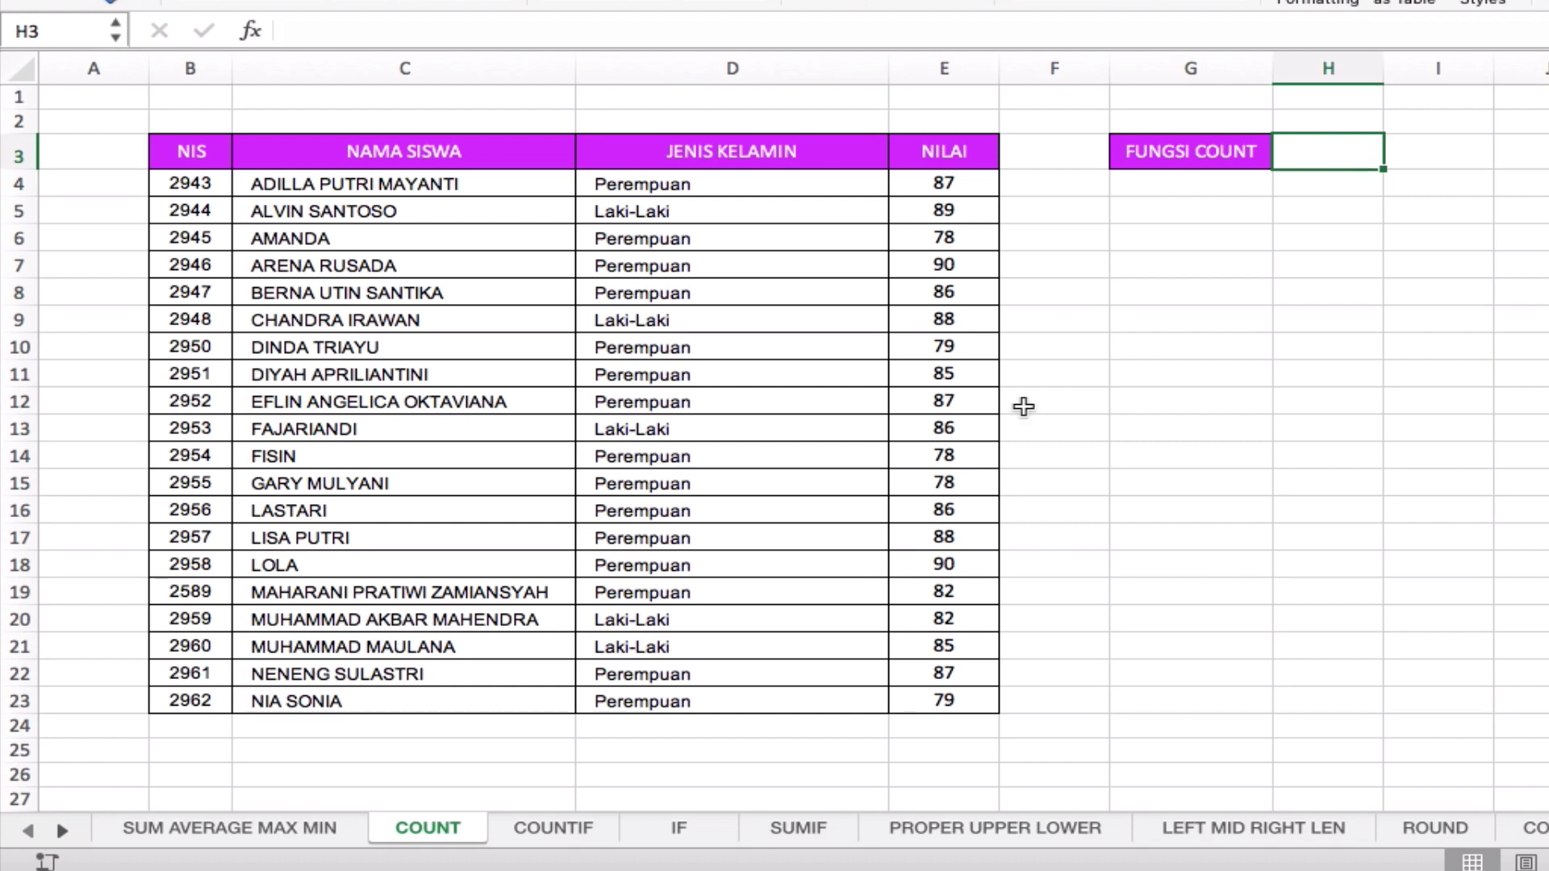
{"action": "type", "text": "="}
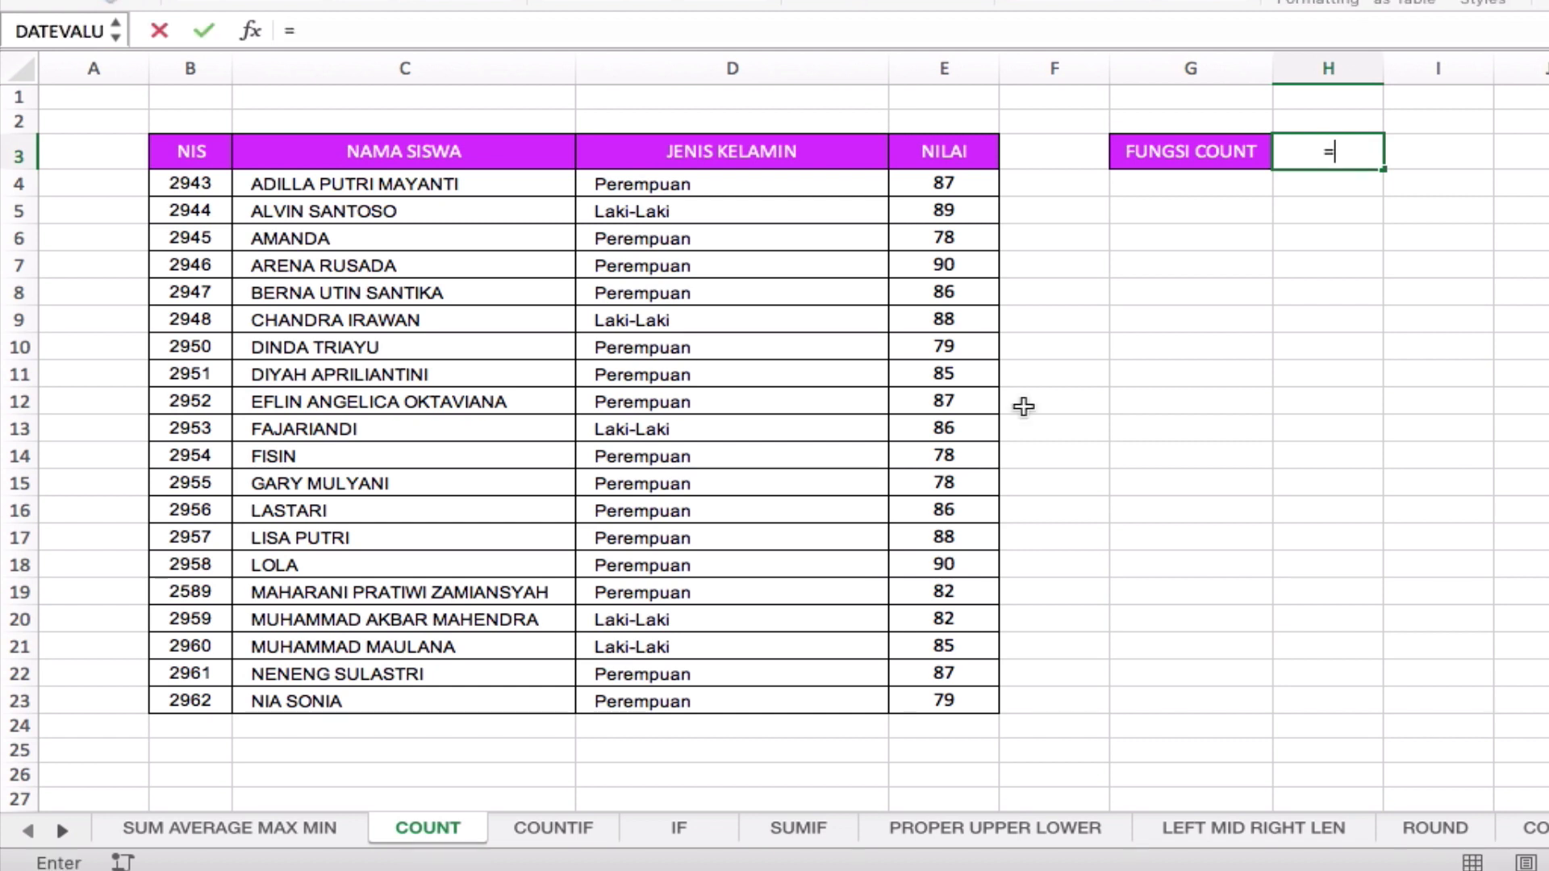
{"action": "type", "text": "COUNT("}
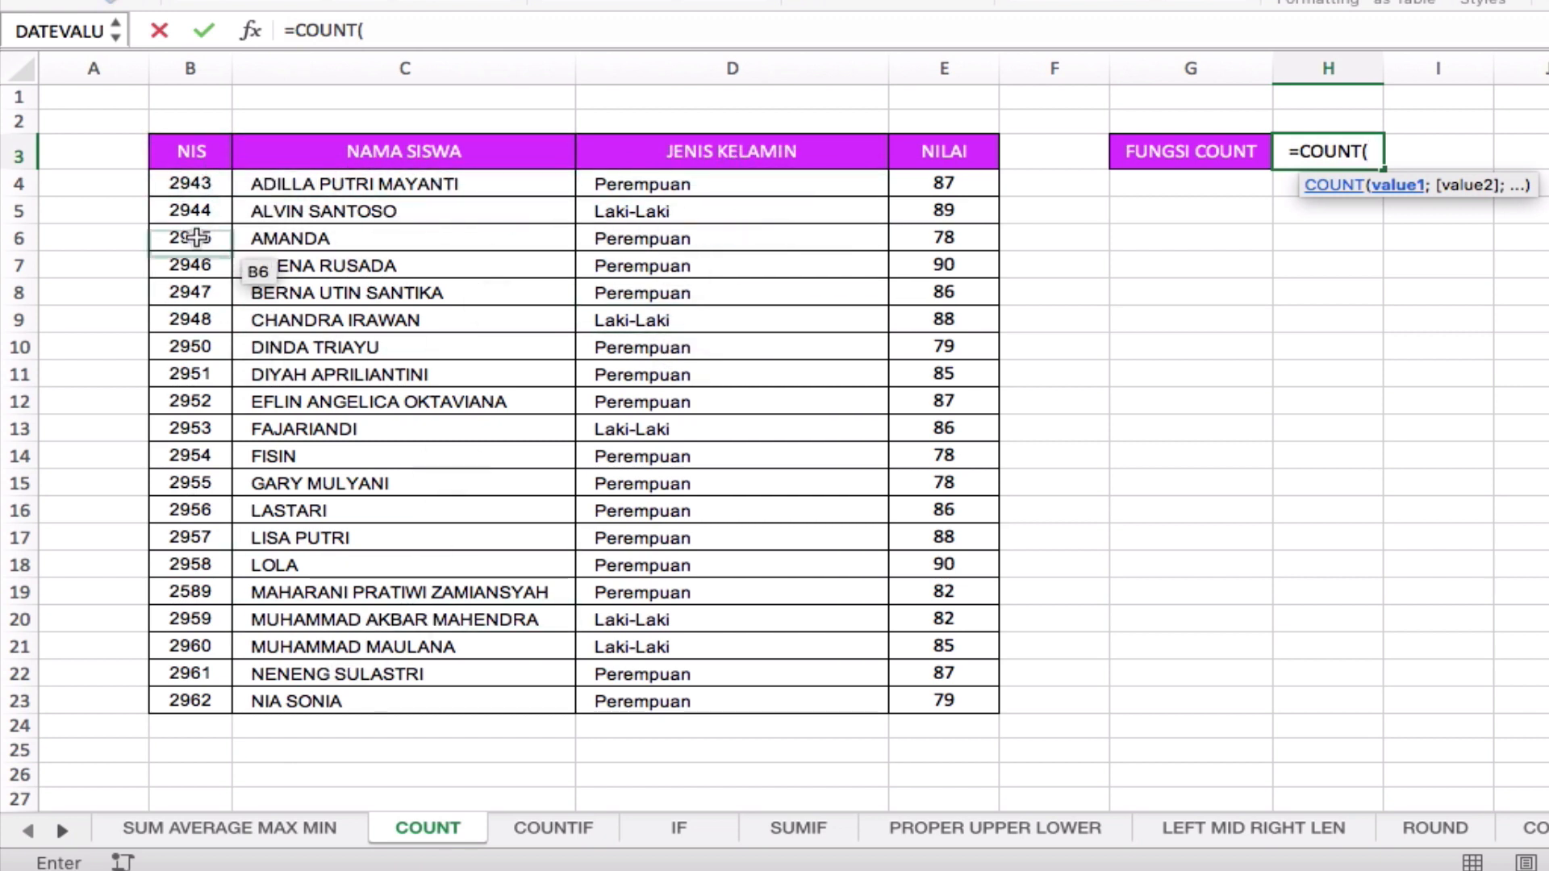
{"action": "left_click_drag", "start_coordinate": [197, 181], "coordinate": [186, 690]}
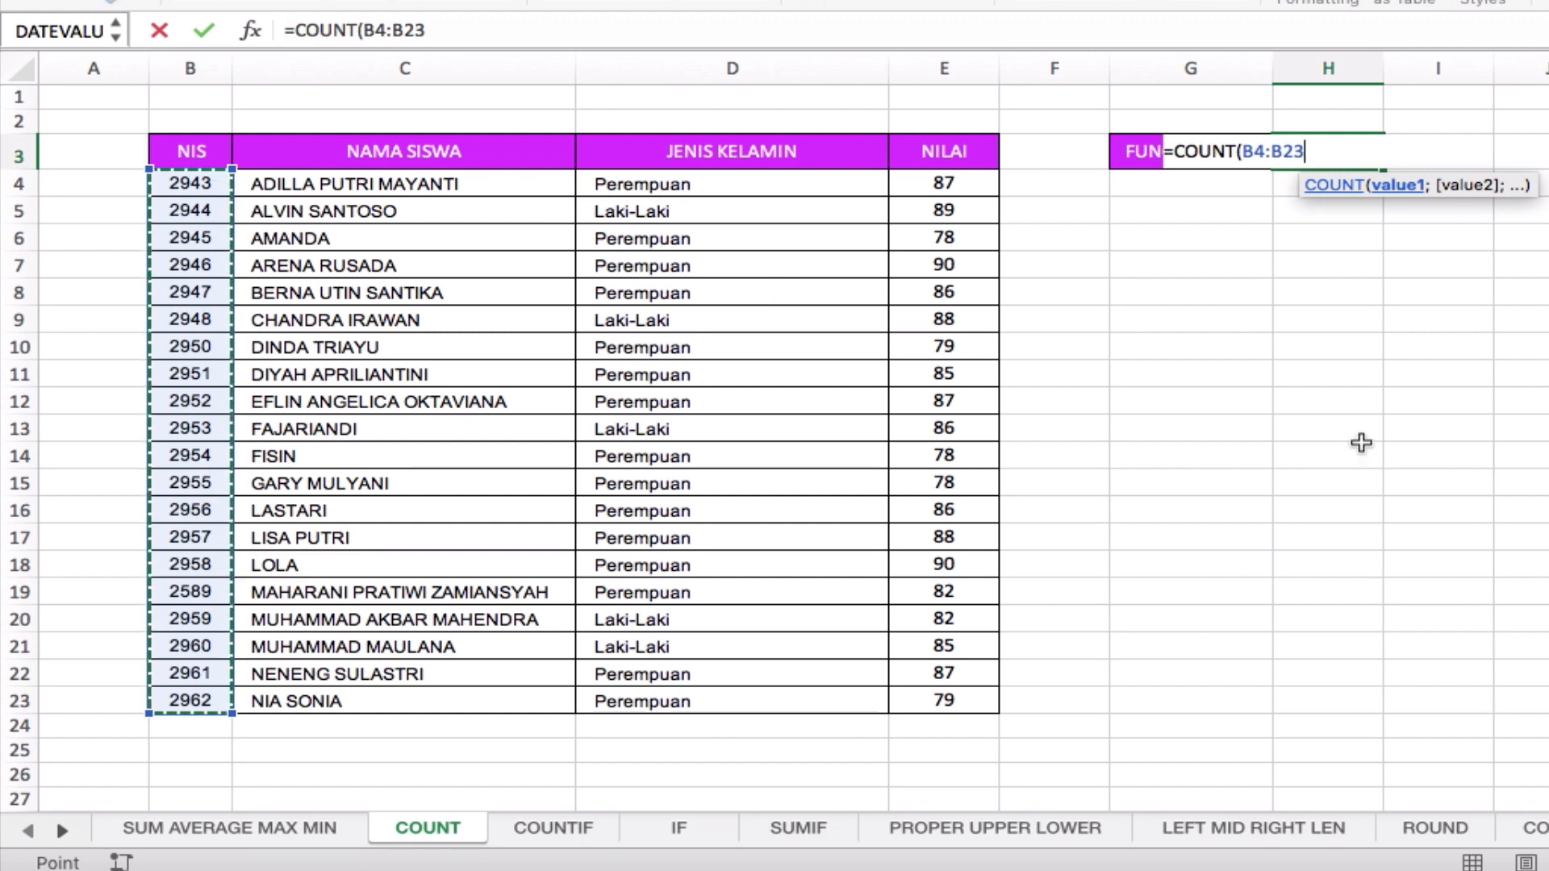
{"action": "type", "text": ")"}
{"action": "key", "text": "Return"}
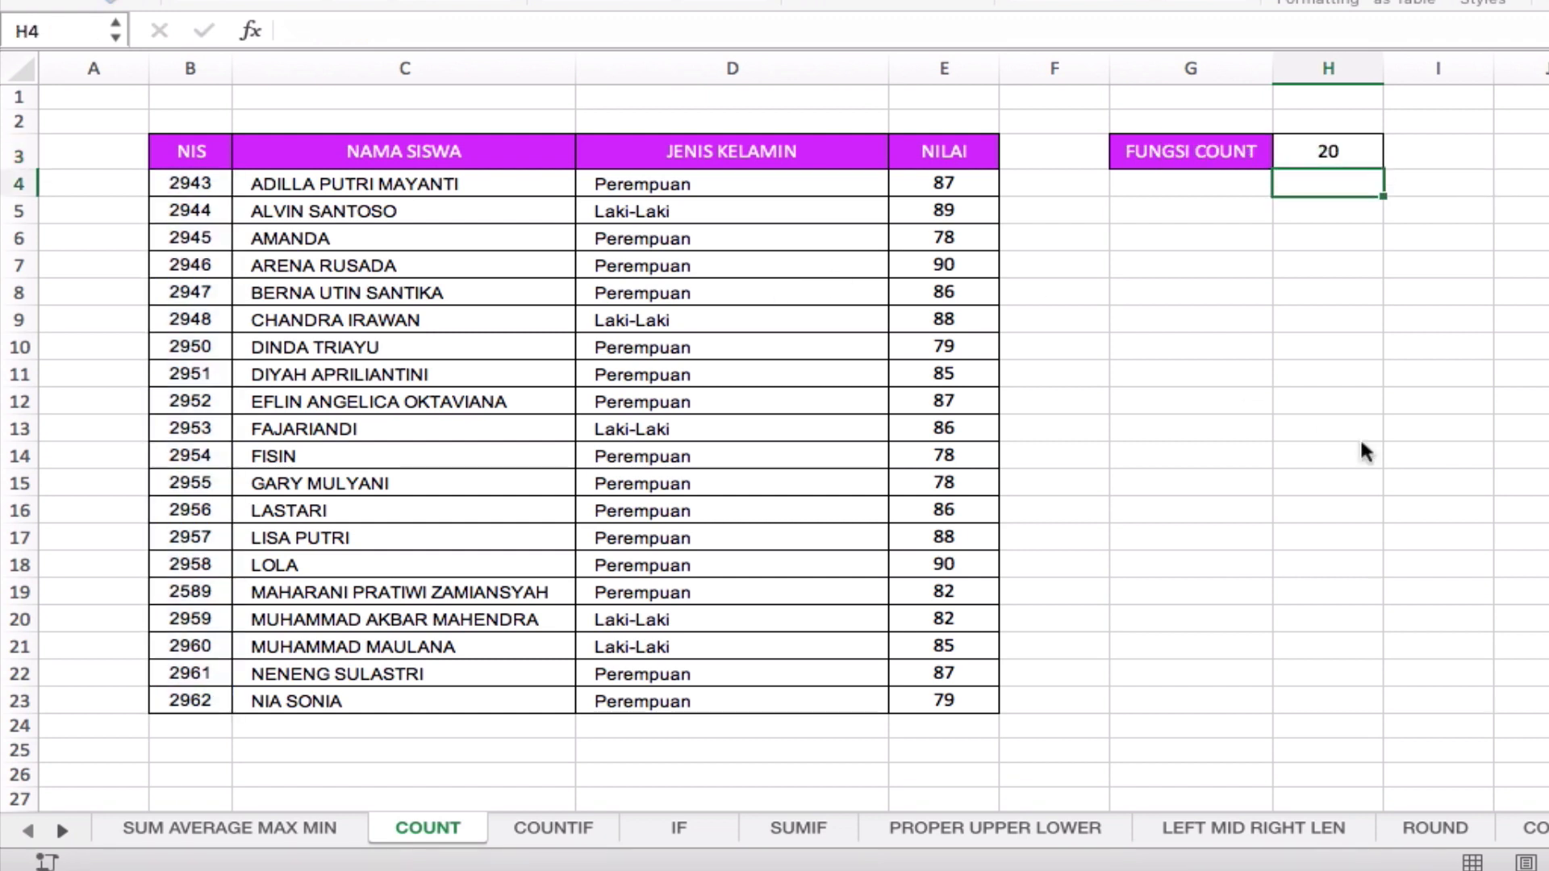
{"action": "key", "text": "Up"}
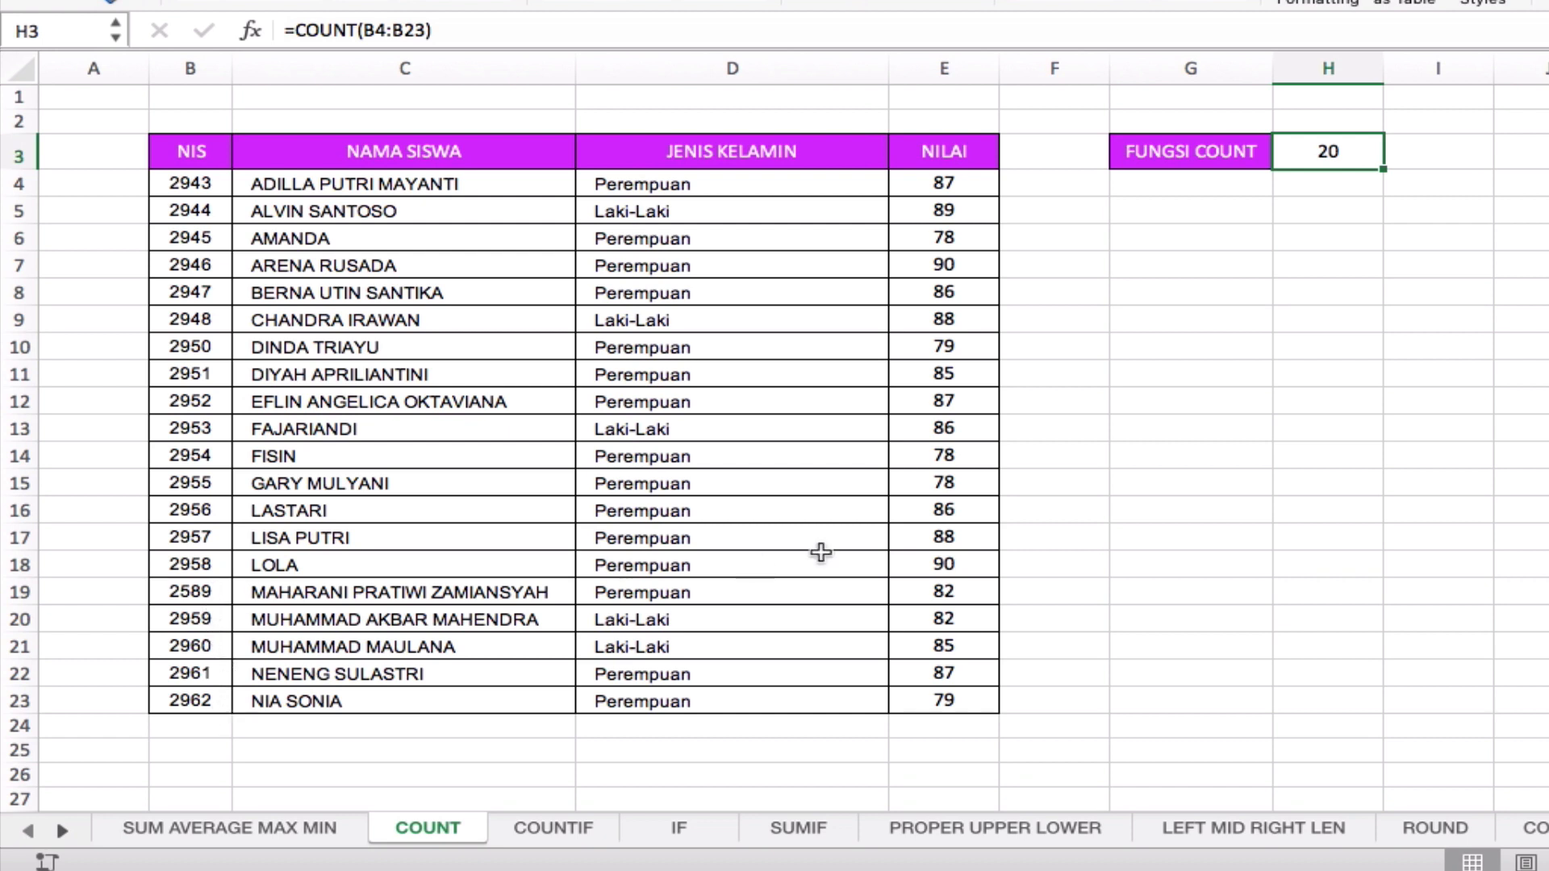
{"action": "key", "text": "Down"}
{"action": "key", "text": "Down"}
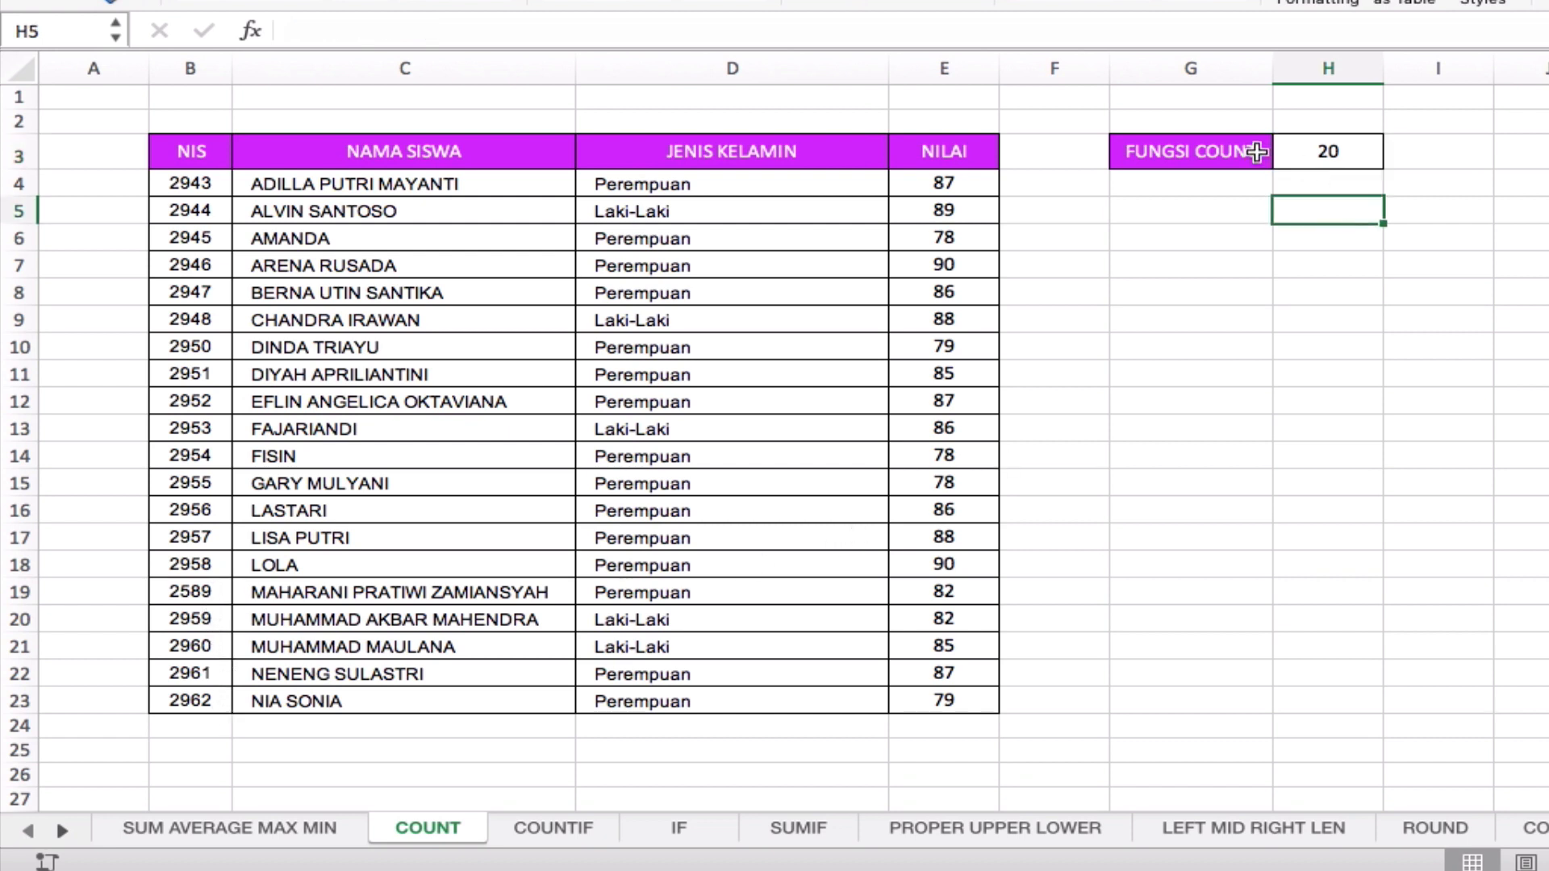
{"action": "left_click", "coordinate": [1265, 152]}
{"action": "left_click", "coordinate": [1322, 151]}
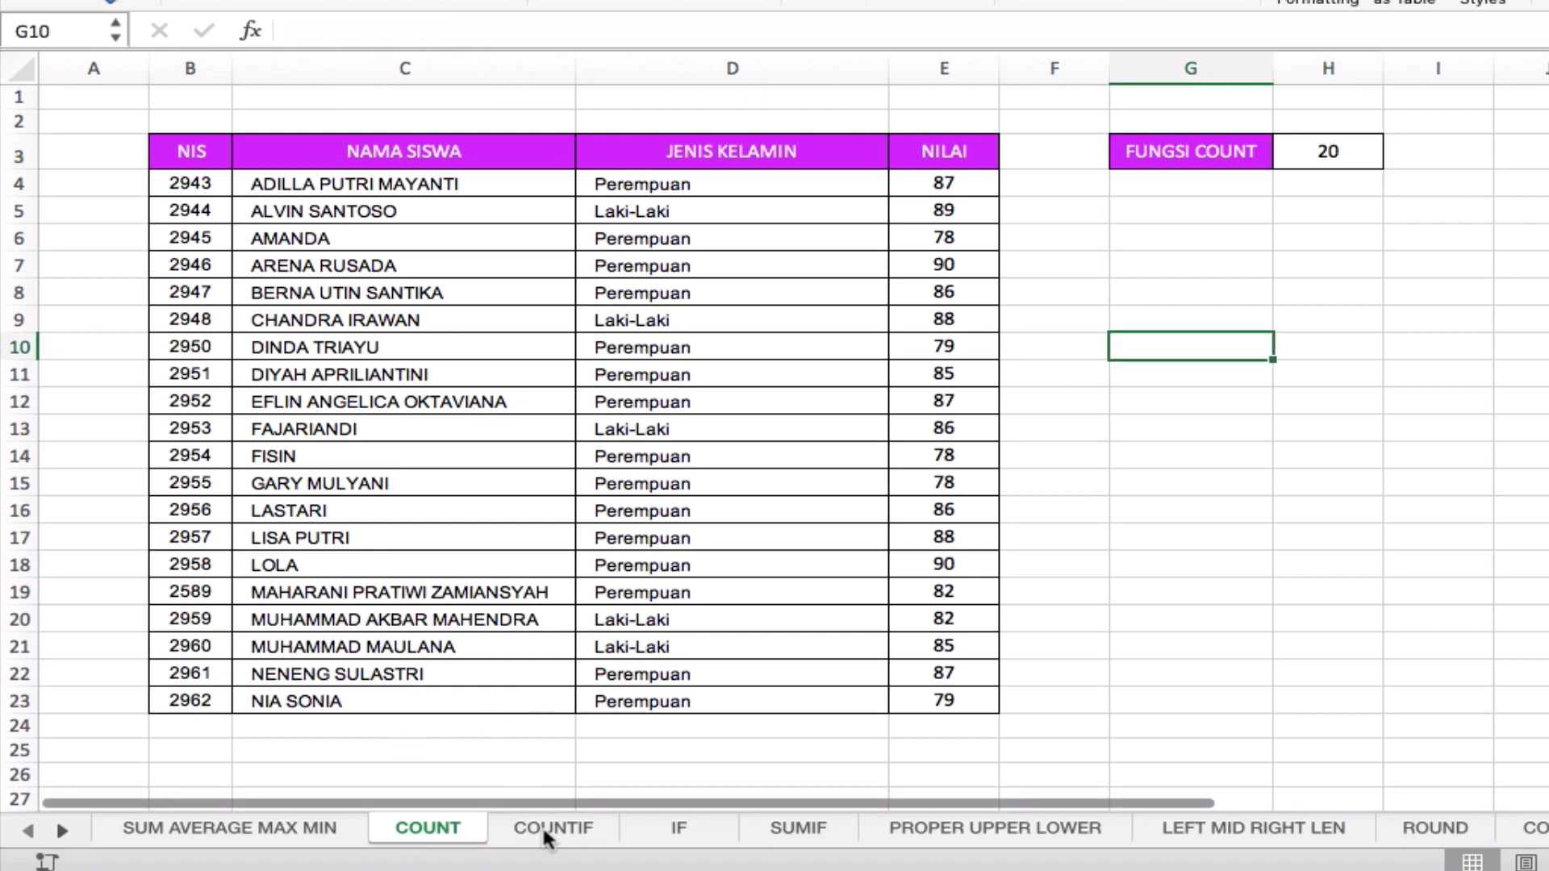
On the COUNTIF sheet, count the male students in the Jumlah Siswa Laki-Laki cell H4 with =COUNTIF(D4:D23;"LAKI-LAKI")
{"action": "left_click", "coordinate": [541, 824]}
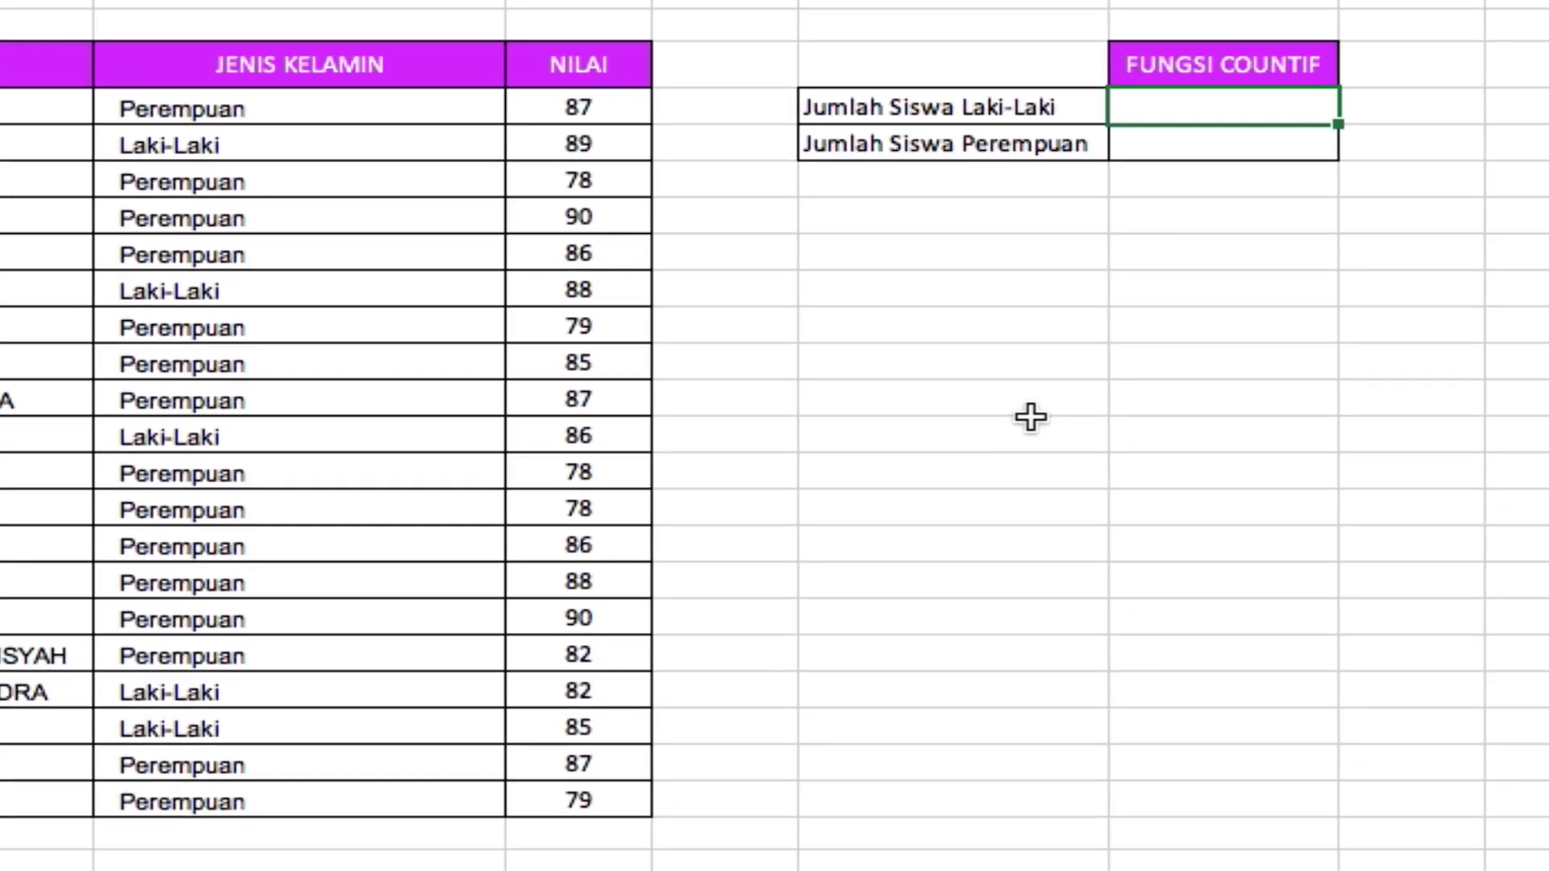
{"action": "type", "text": "=CO"}
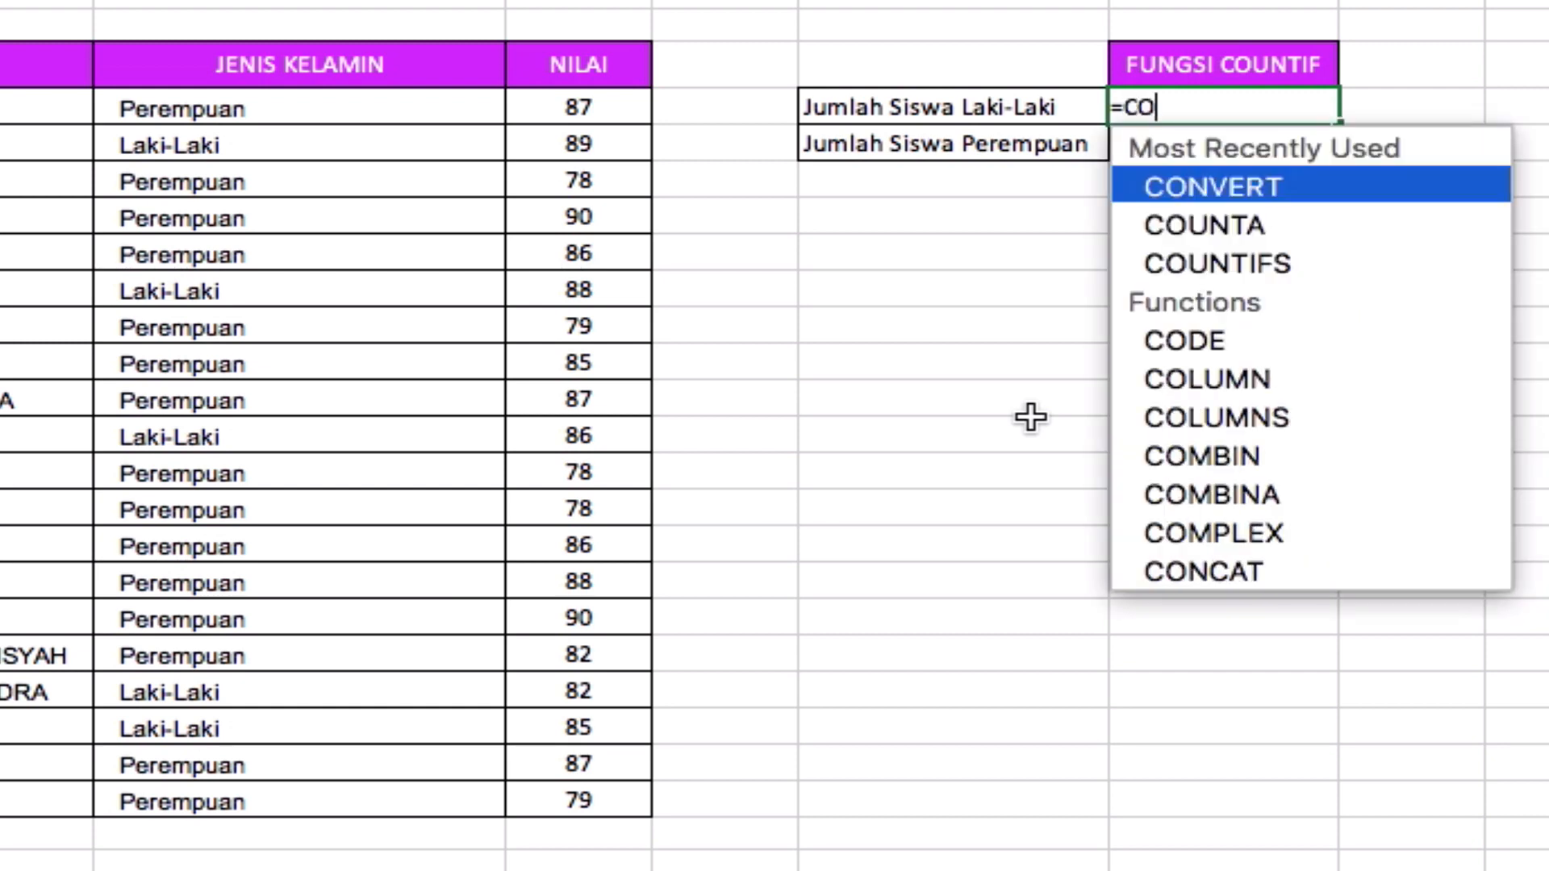
{"action": "type", "text": "UN"}
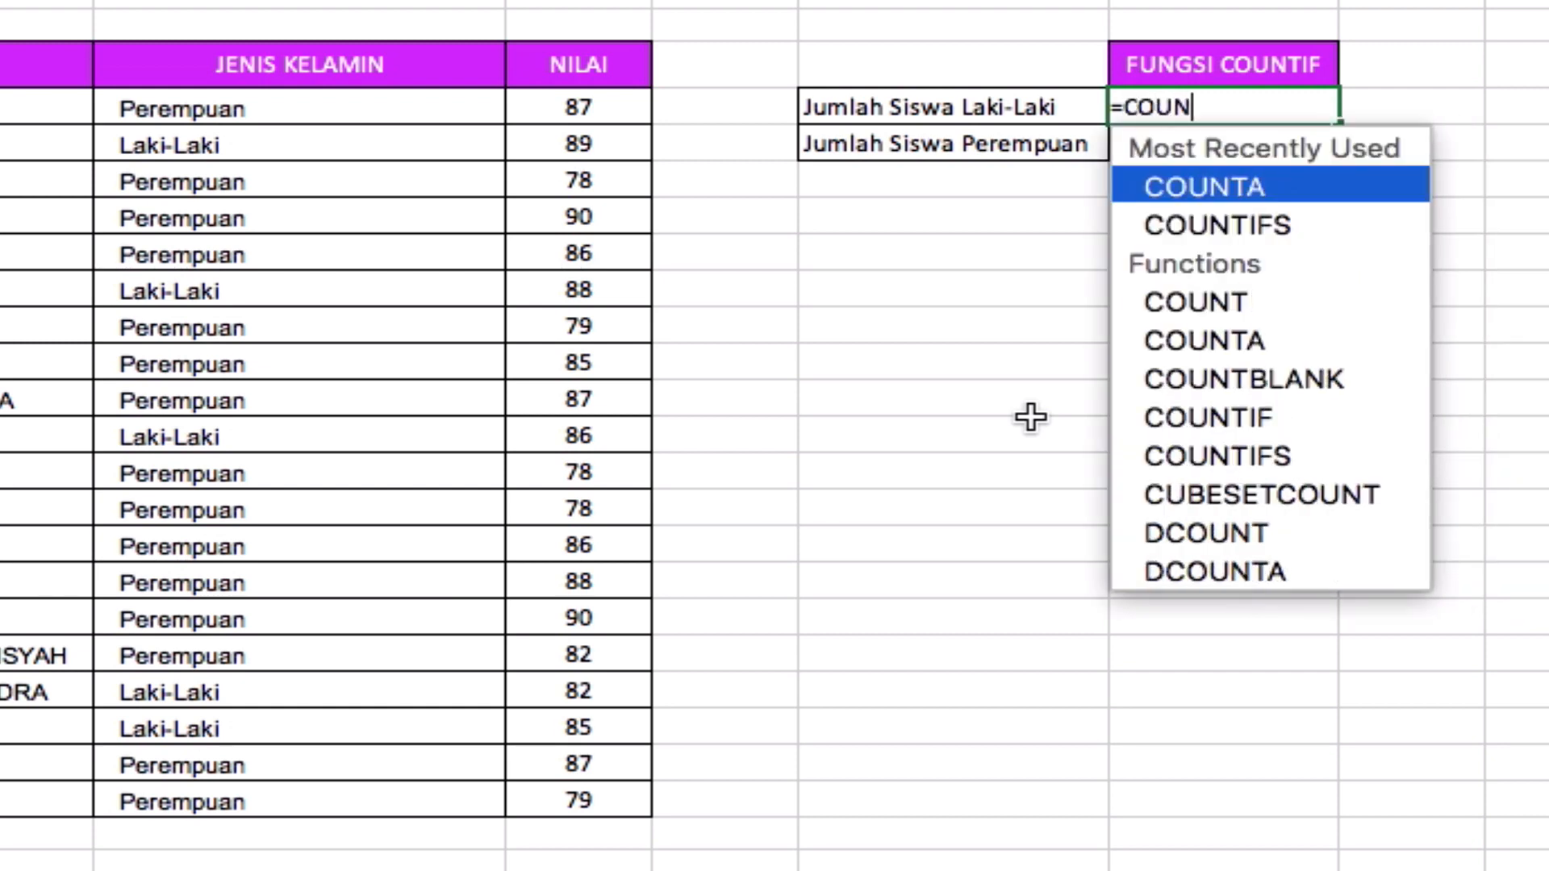
{"action": "type", "text": "TIF"}
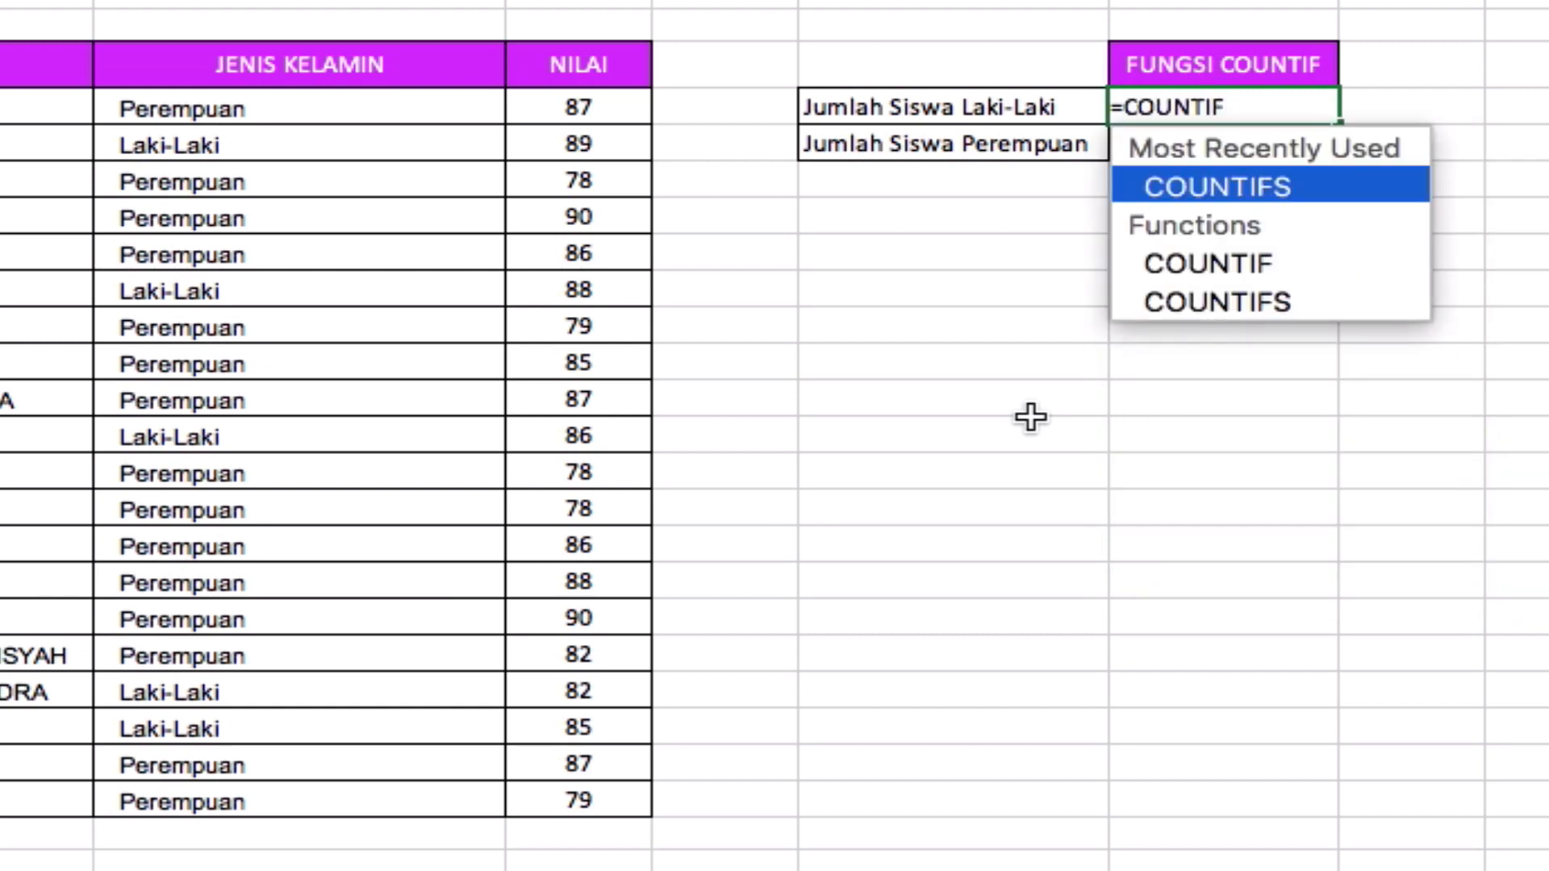
{"action": "type", "text": "("}
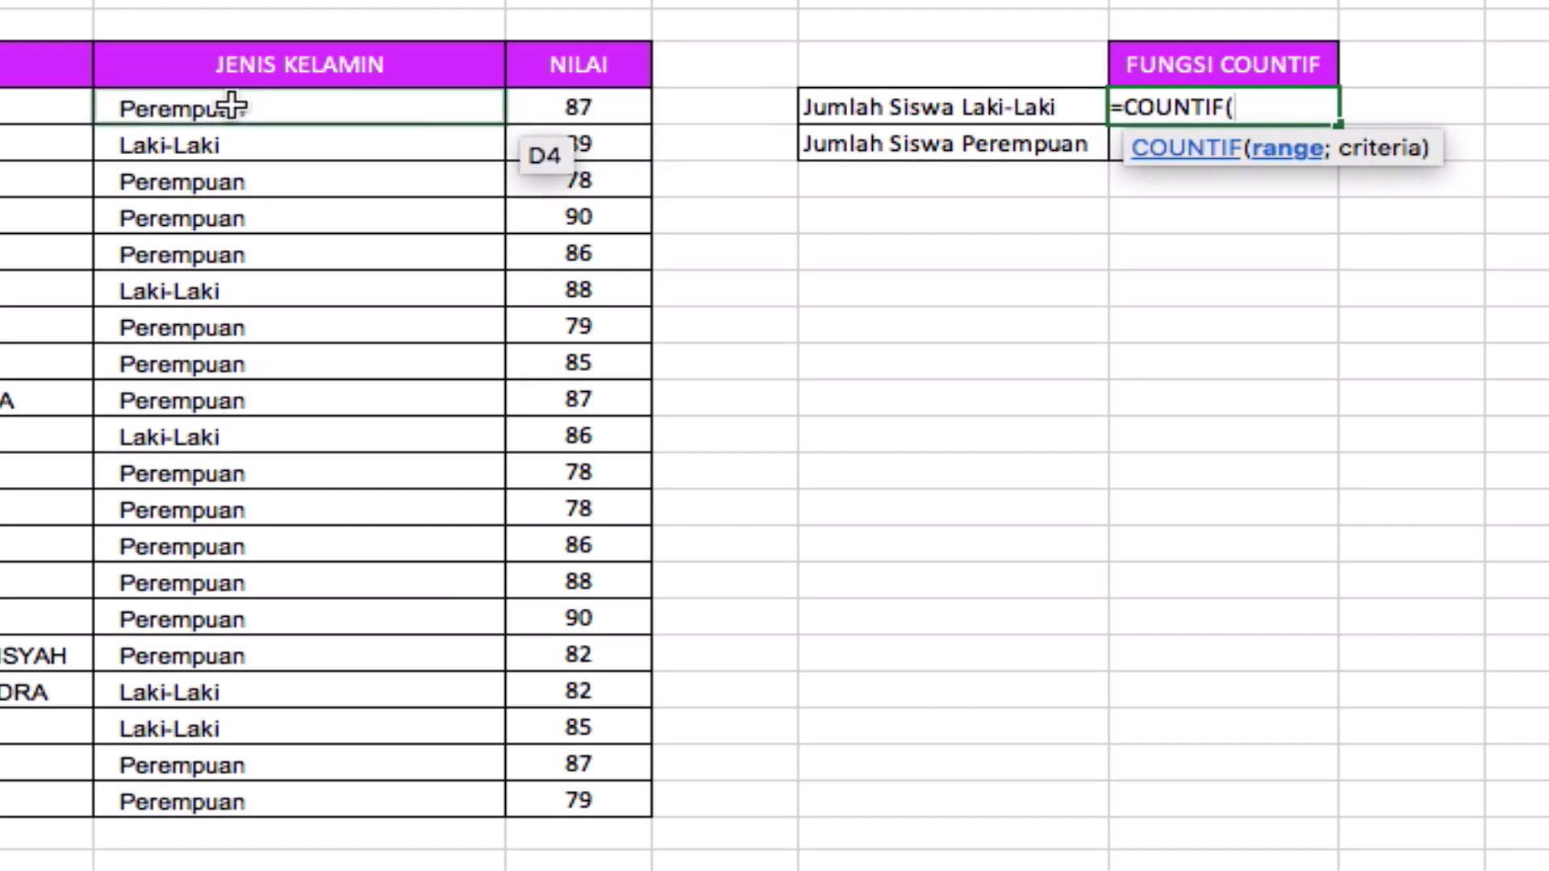
{"action": "left_click_drag", "start_coordinate": [231, 105], "coordinate": [223, 799]}
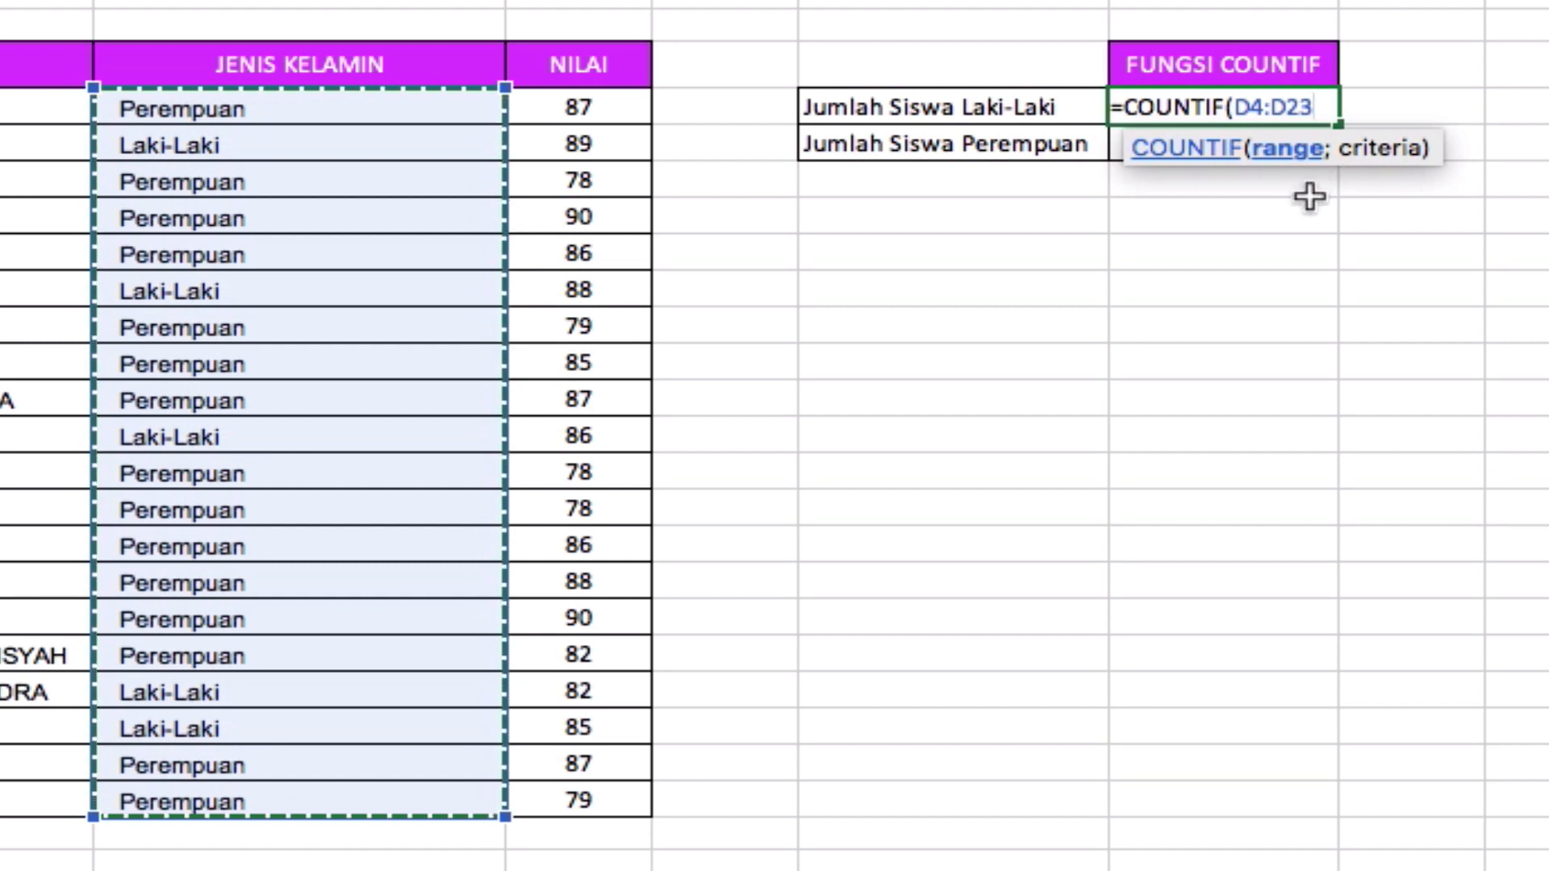
{"action": "type", "text": ";"}
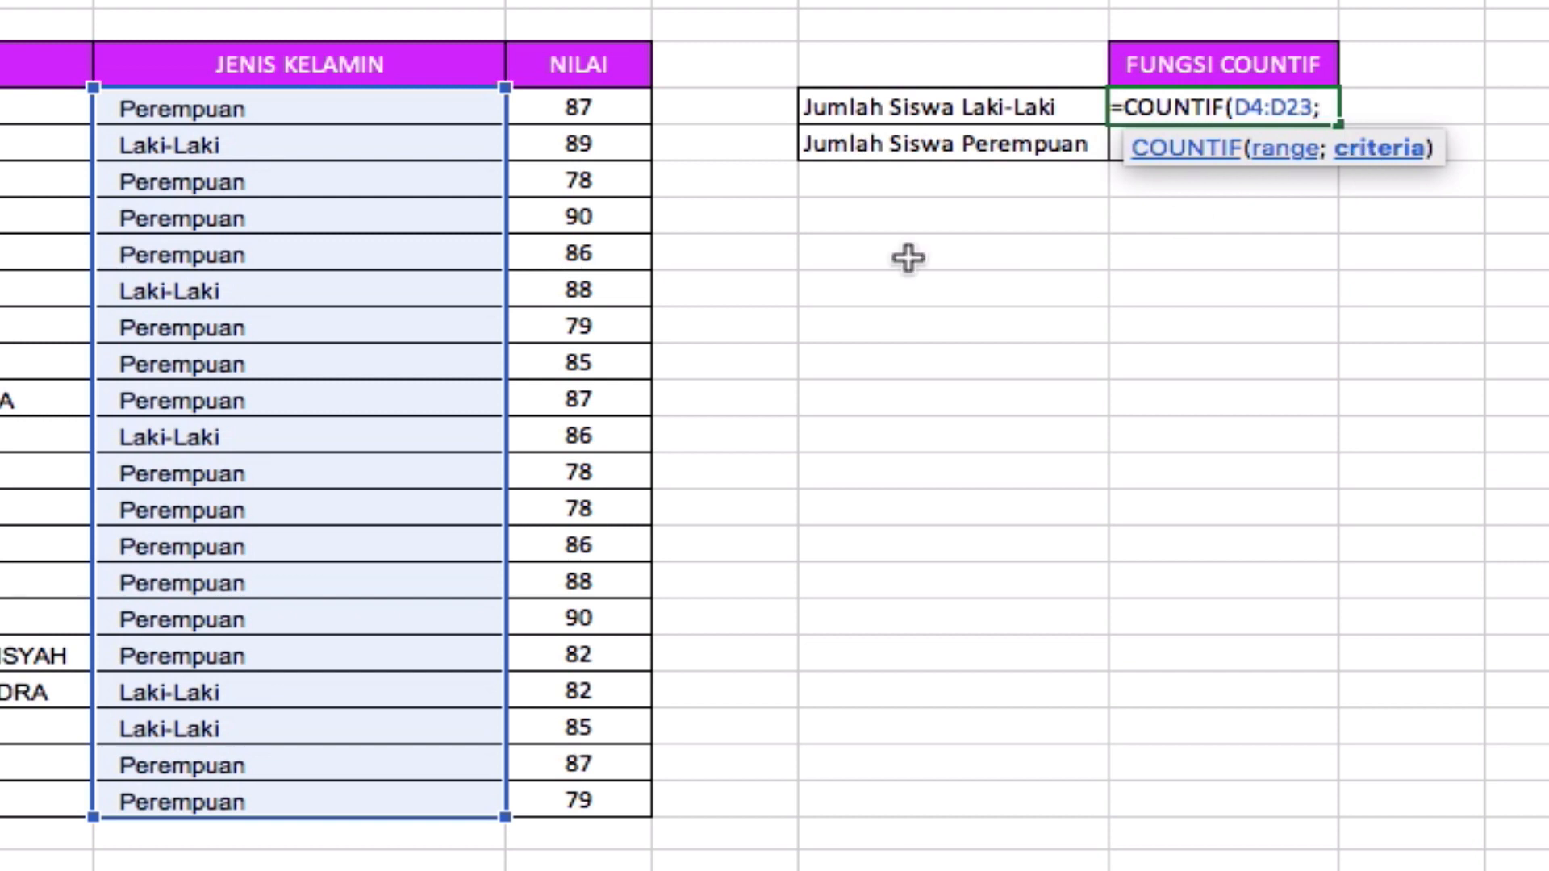
{"action": "type", "text": "\"LA"}
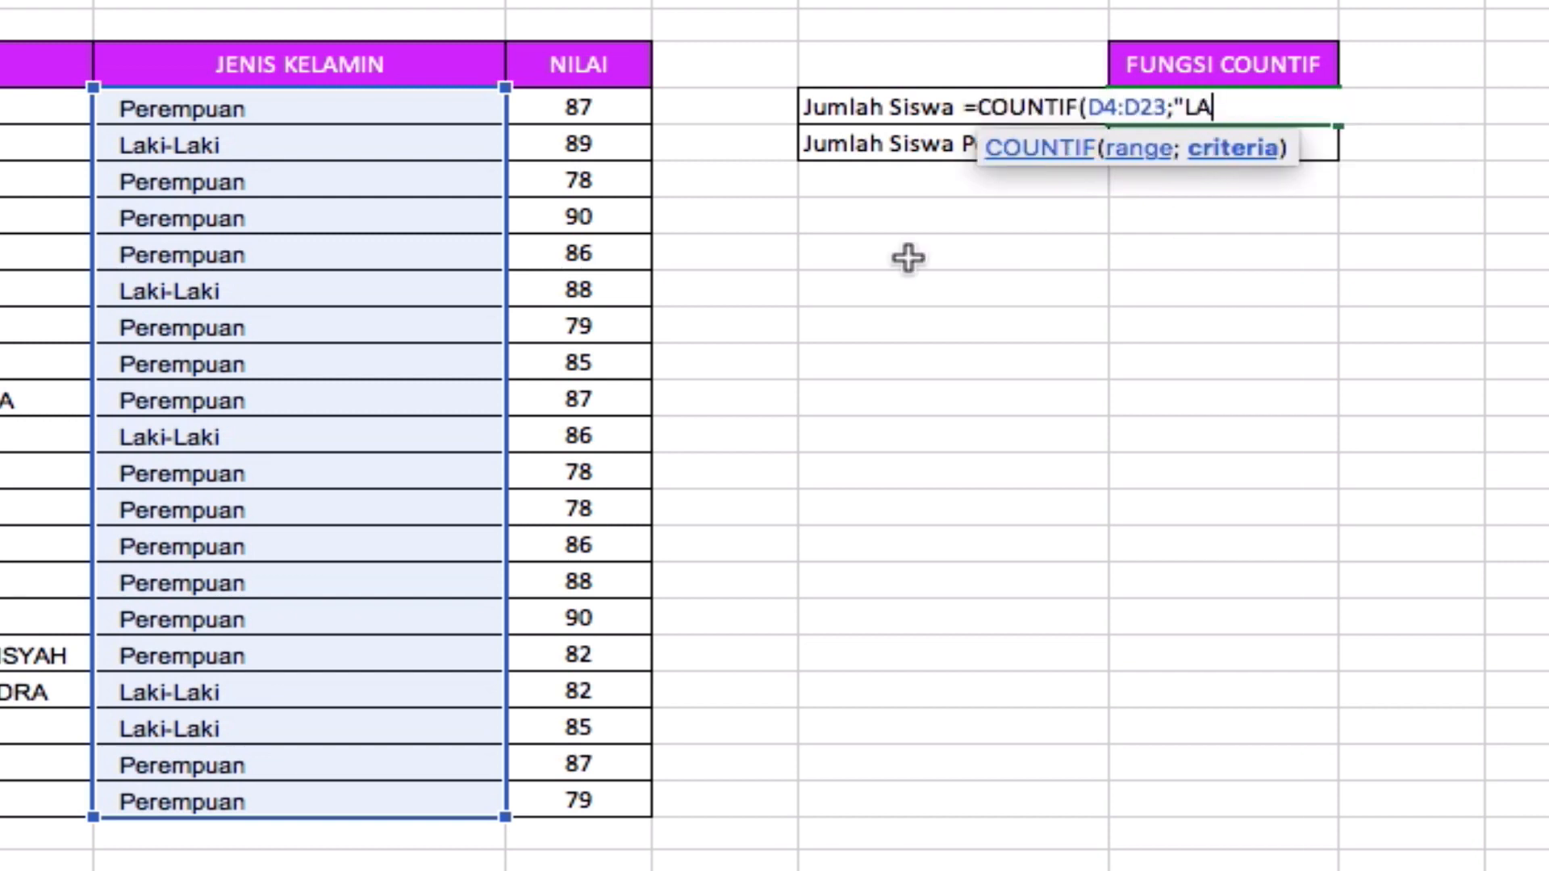
{"action": "type", "text": "KI-LAKI\")"}
{"action": "key", "text": "Return"}
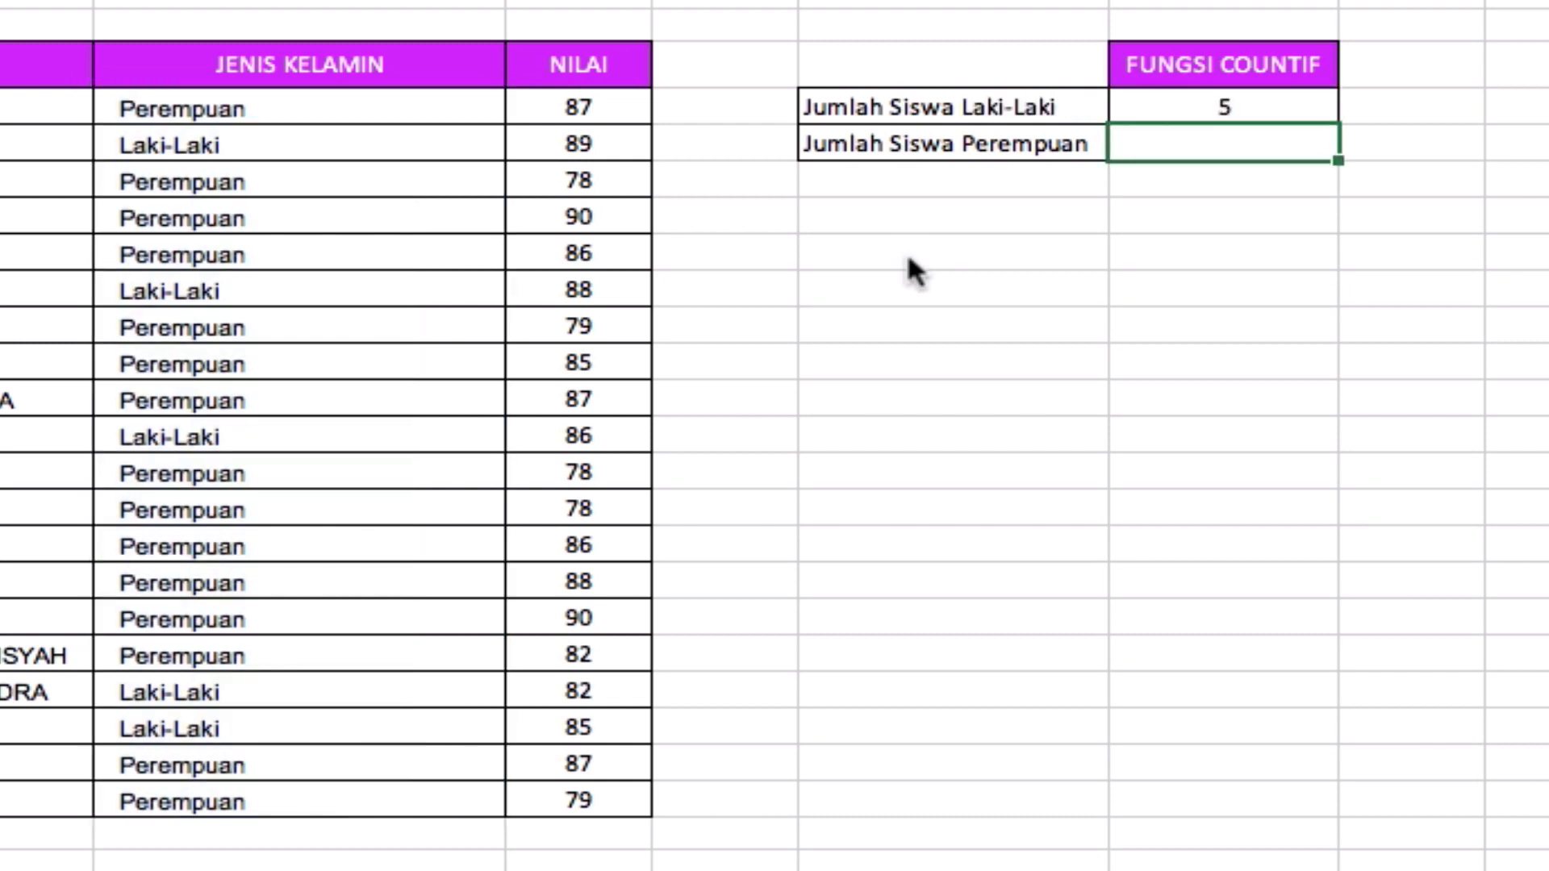
{"action": "key", "text": "Up"}
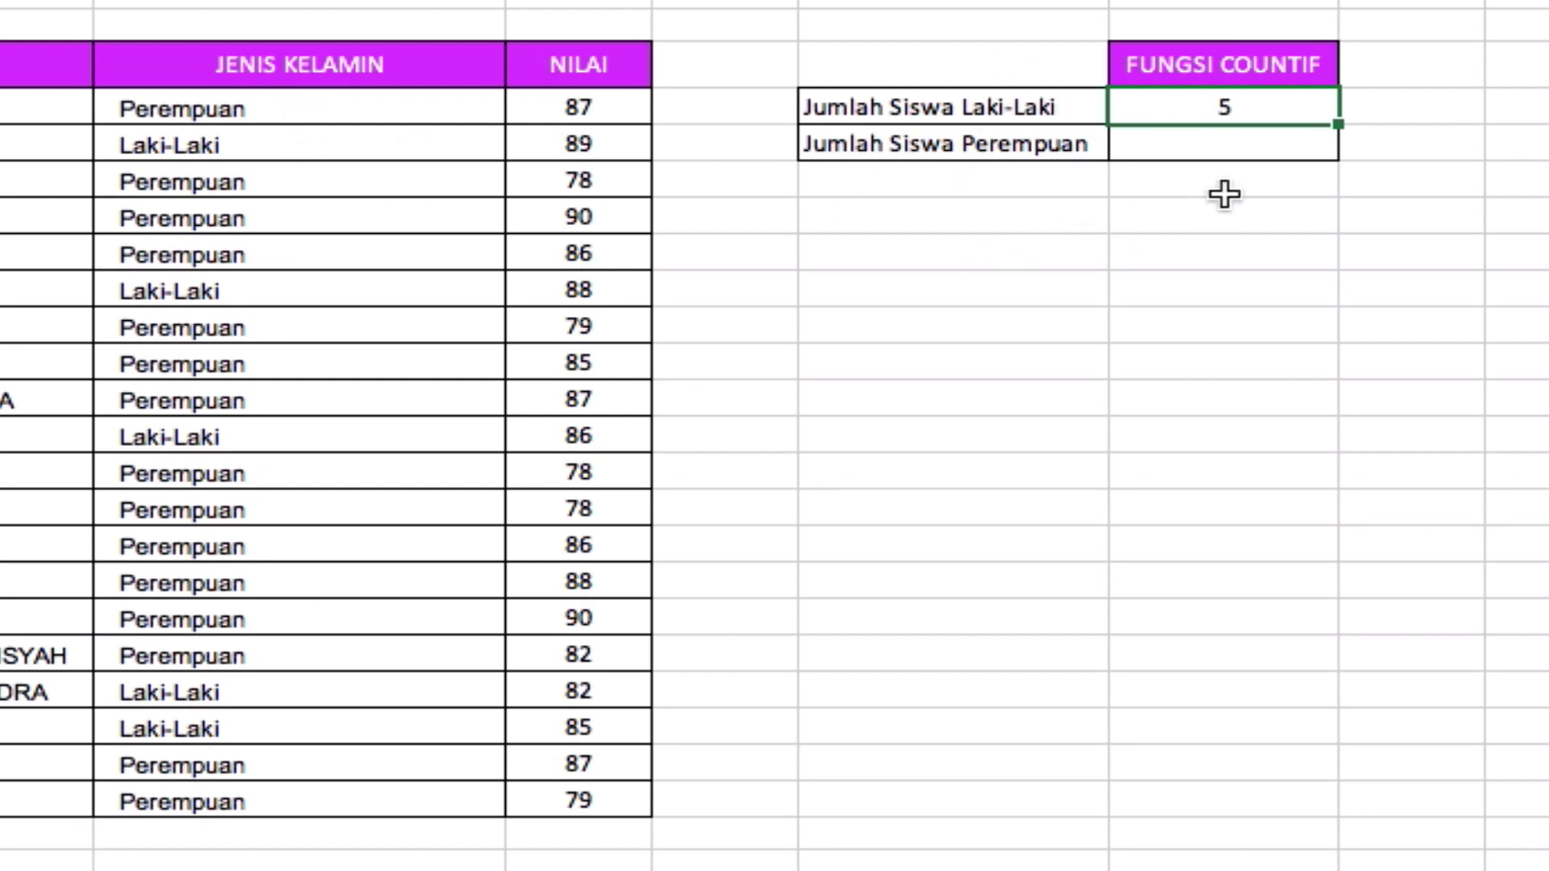
Count the female students in the Jumlah Siswa Perempuan cell H5 with =COUNTIF(D4:D23;"PEREMPUAN")
{"action": "left_click", "coordinate": [1226, 147]}
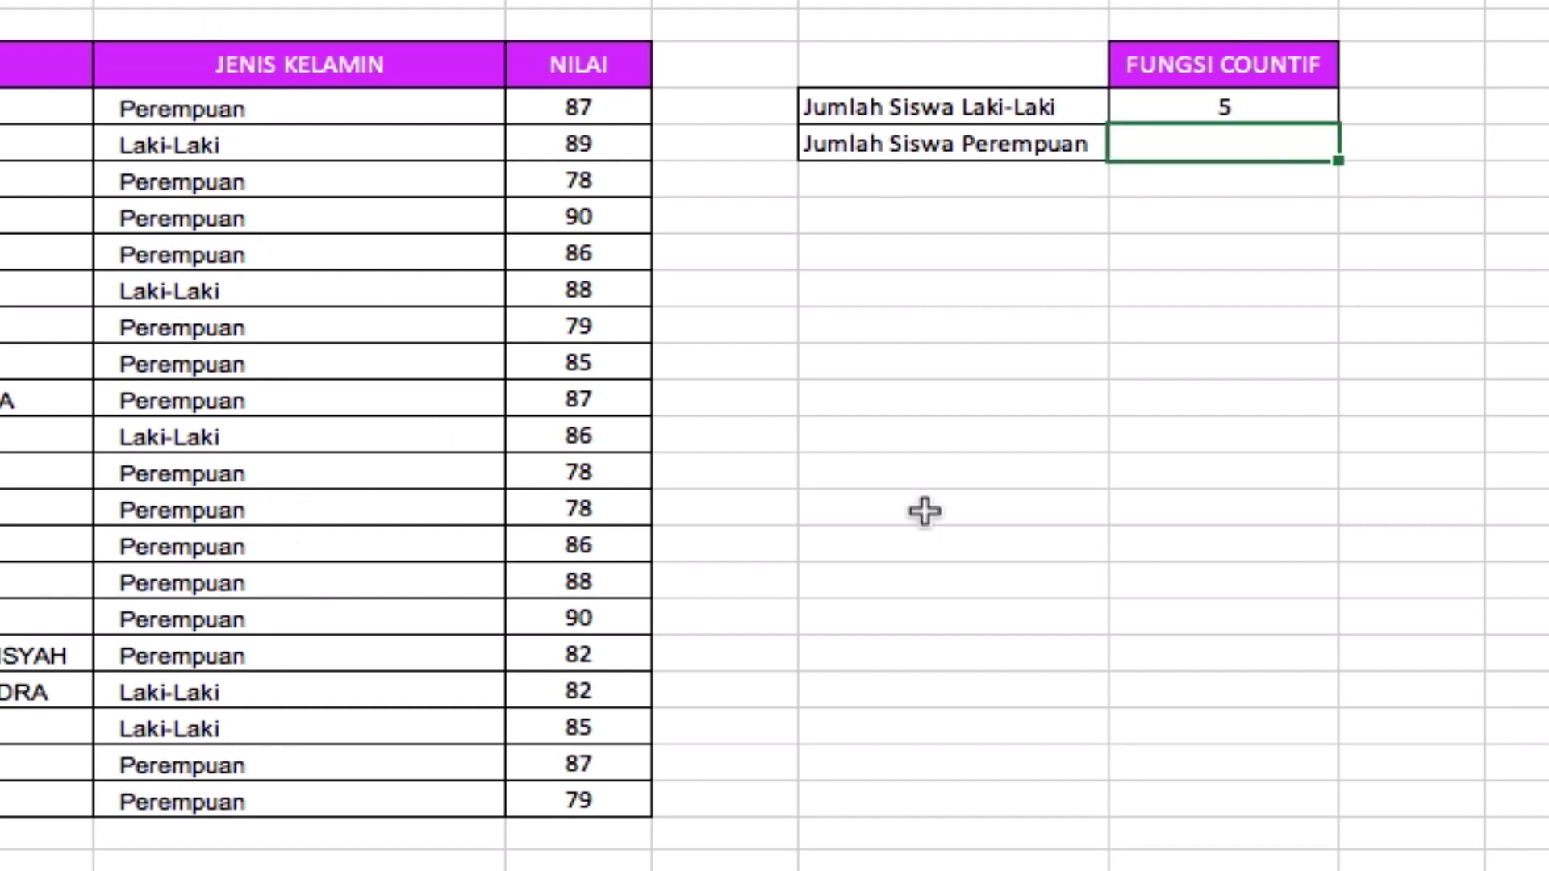
{"action": "type", "text": "=COUNTI"}
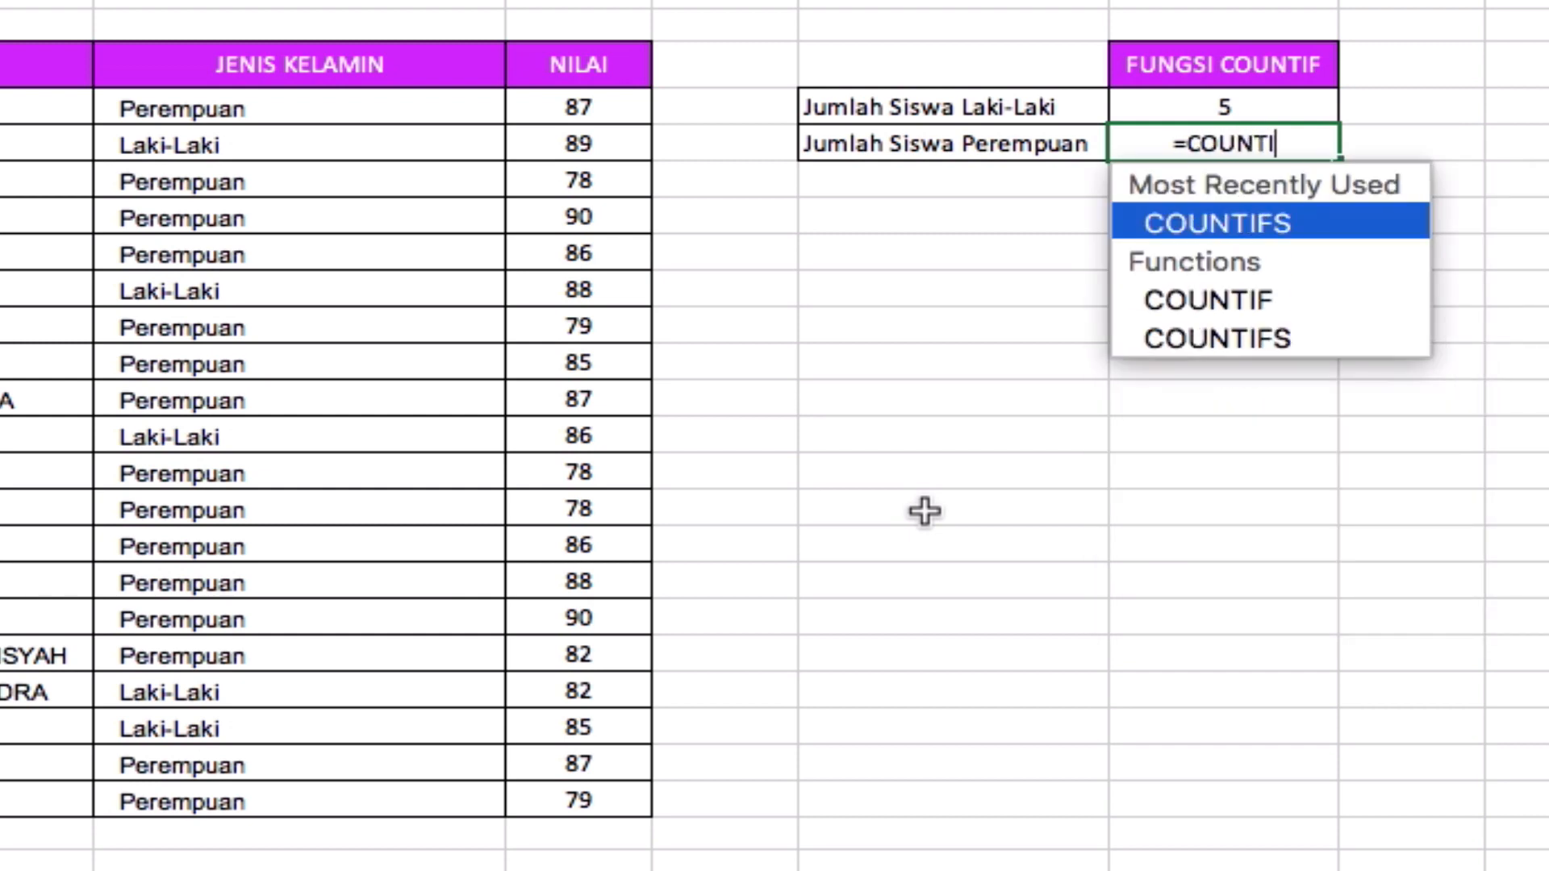
{"action": "type", "text": "("}
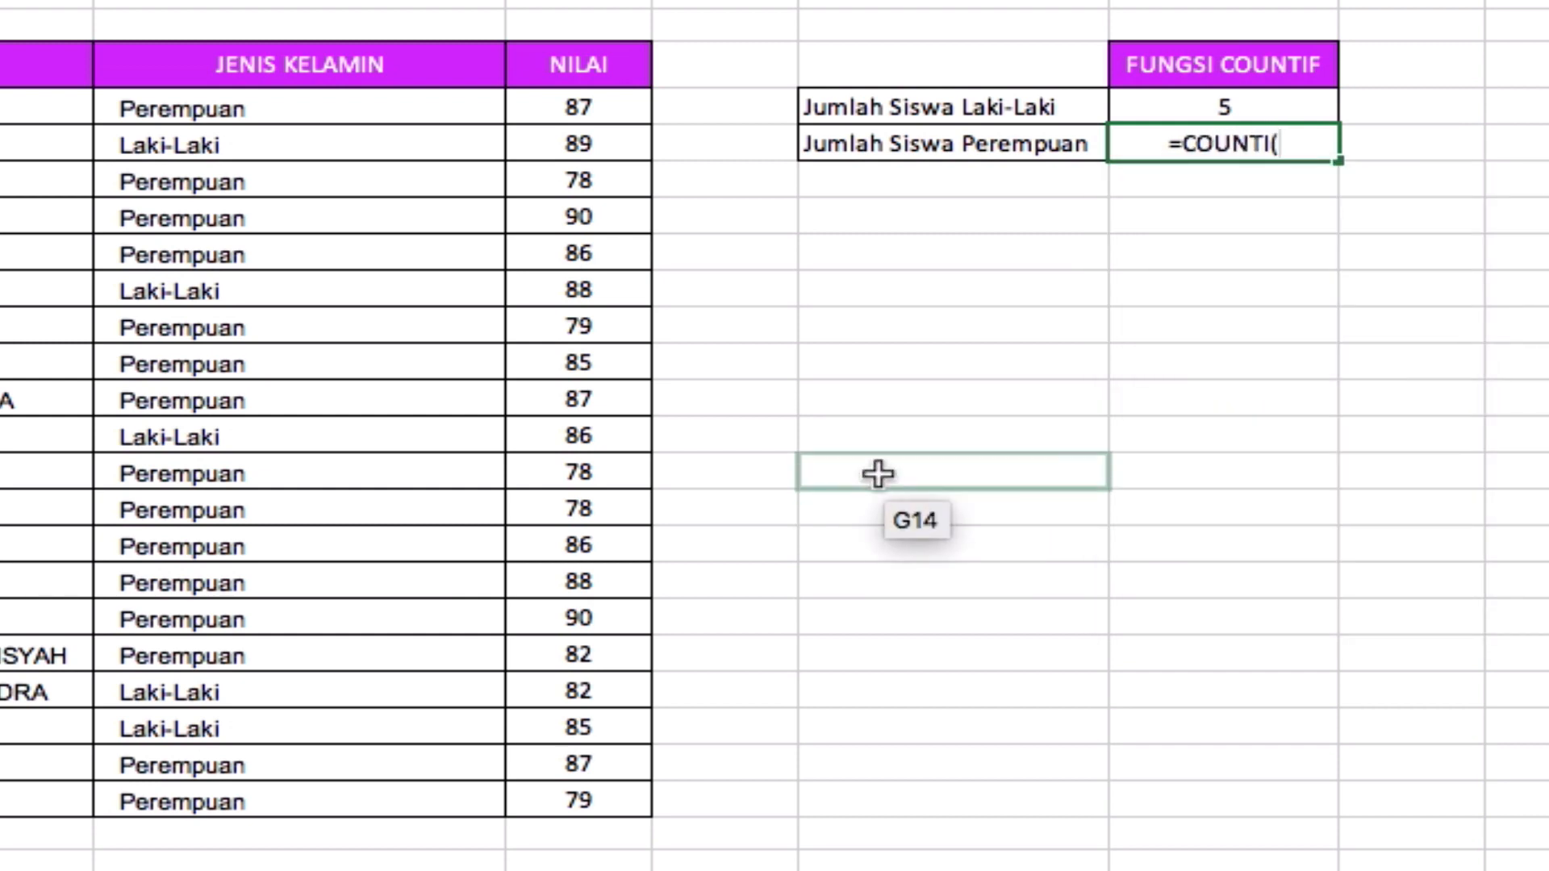
{"action": "key", "text": "BackSpace"}
{"action": "type", "text": "F("}
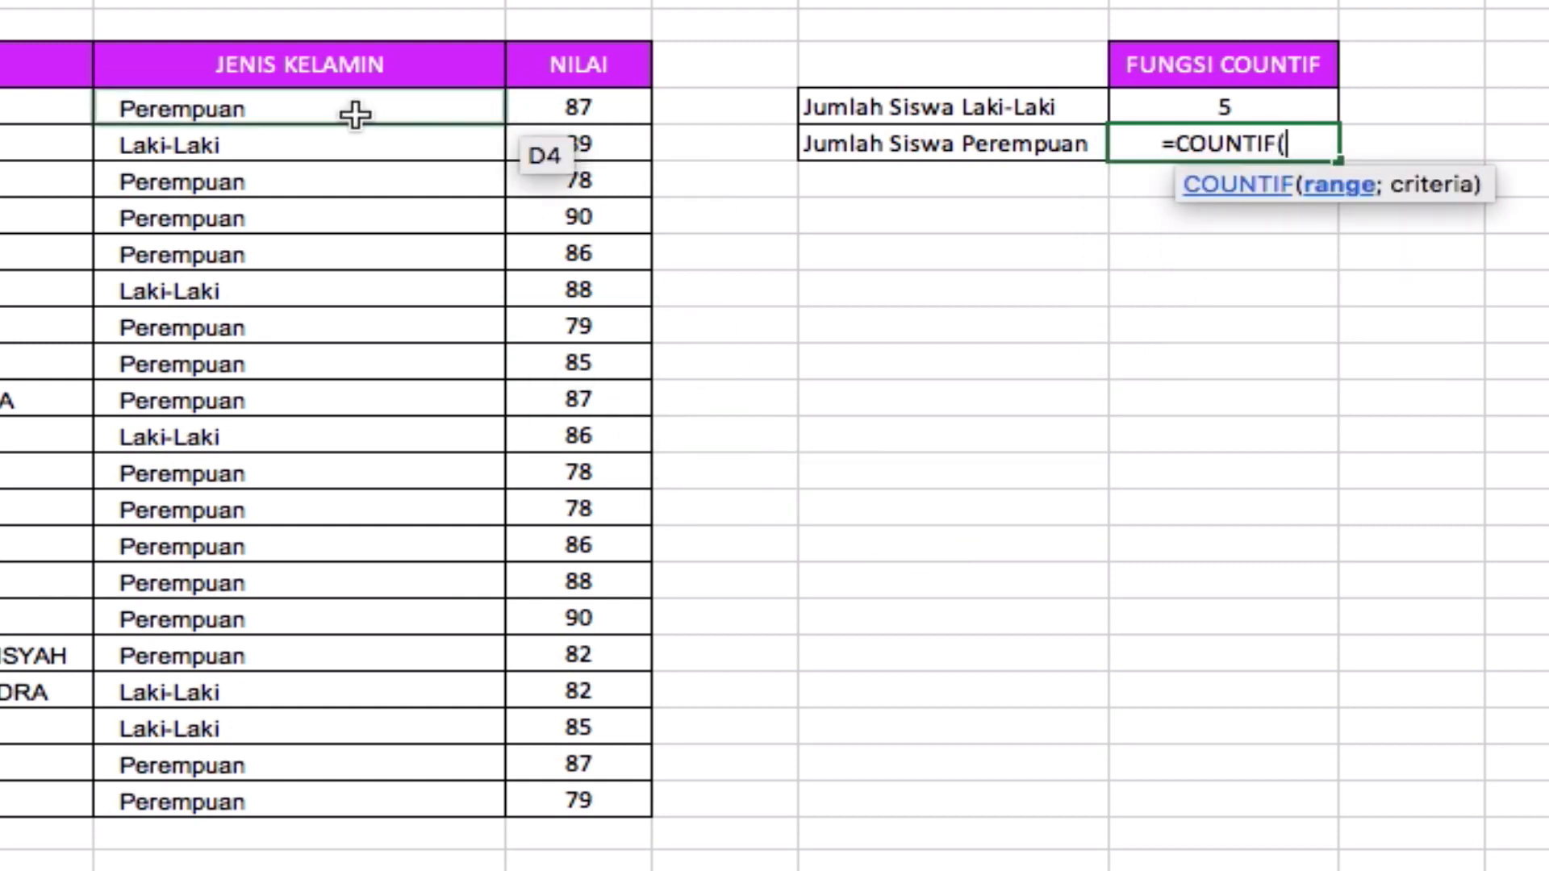
{"action": "left_click_drag", "start_coordinate": [356, 111], "coordinate": [329, 789]}
{"action": "type", "text": ";\""}
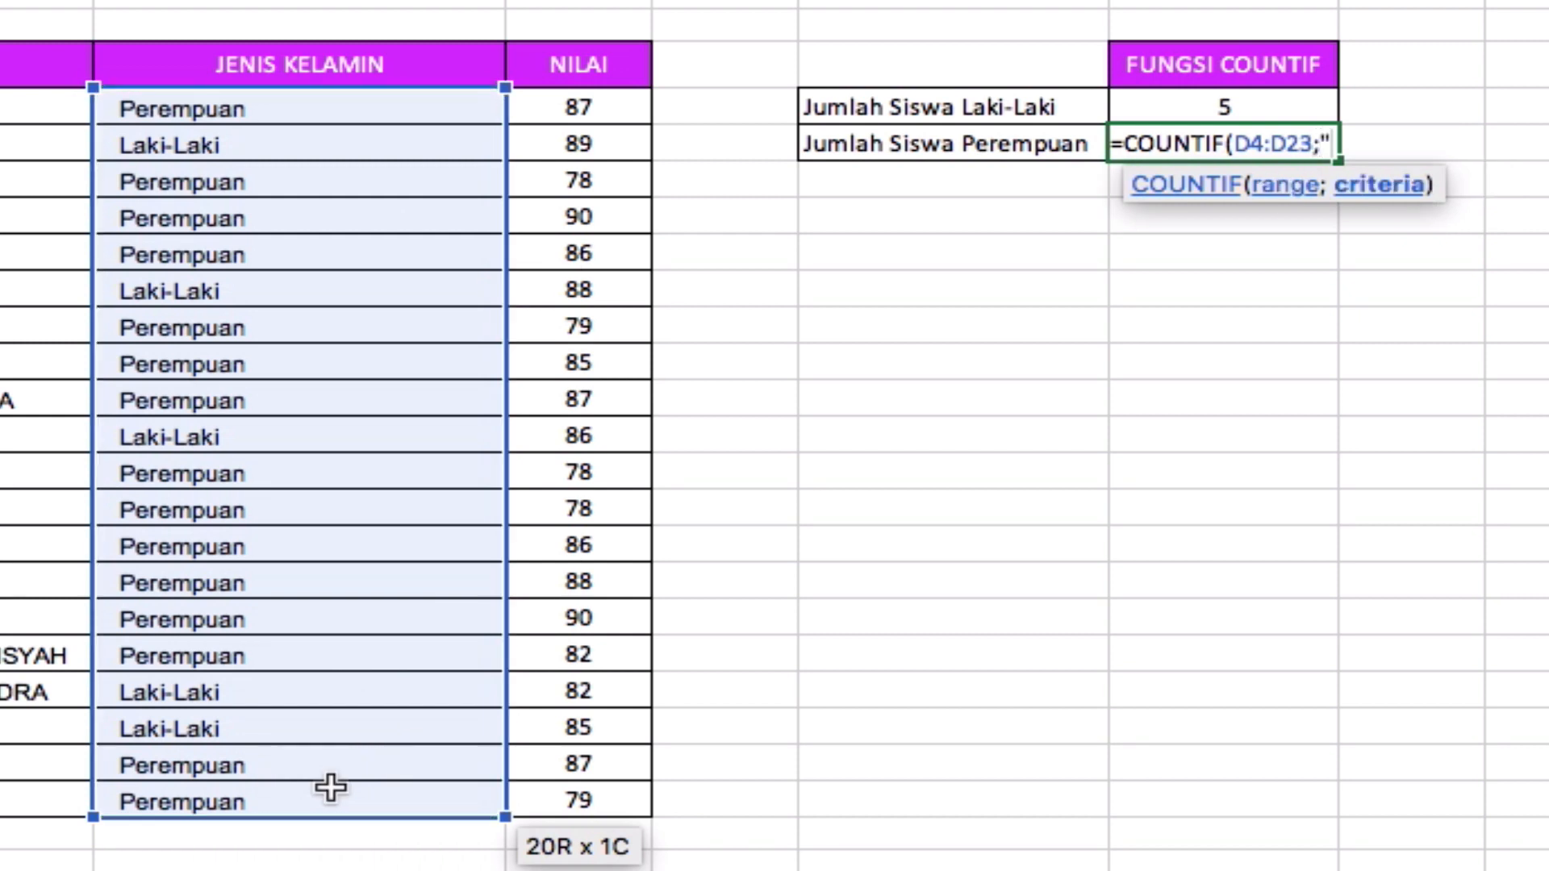
{"action": "type", "text": "PEREM"}
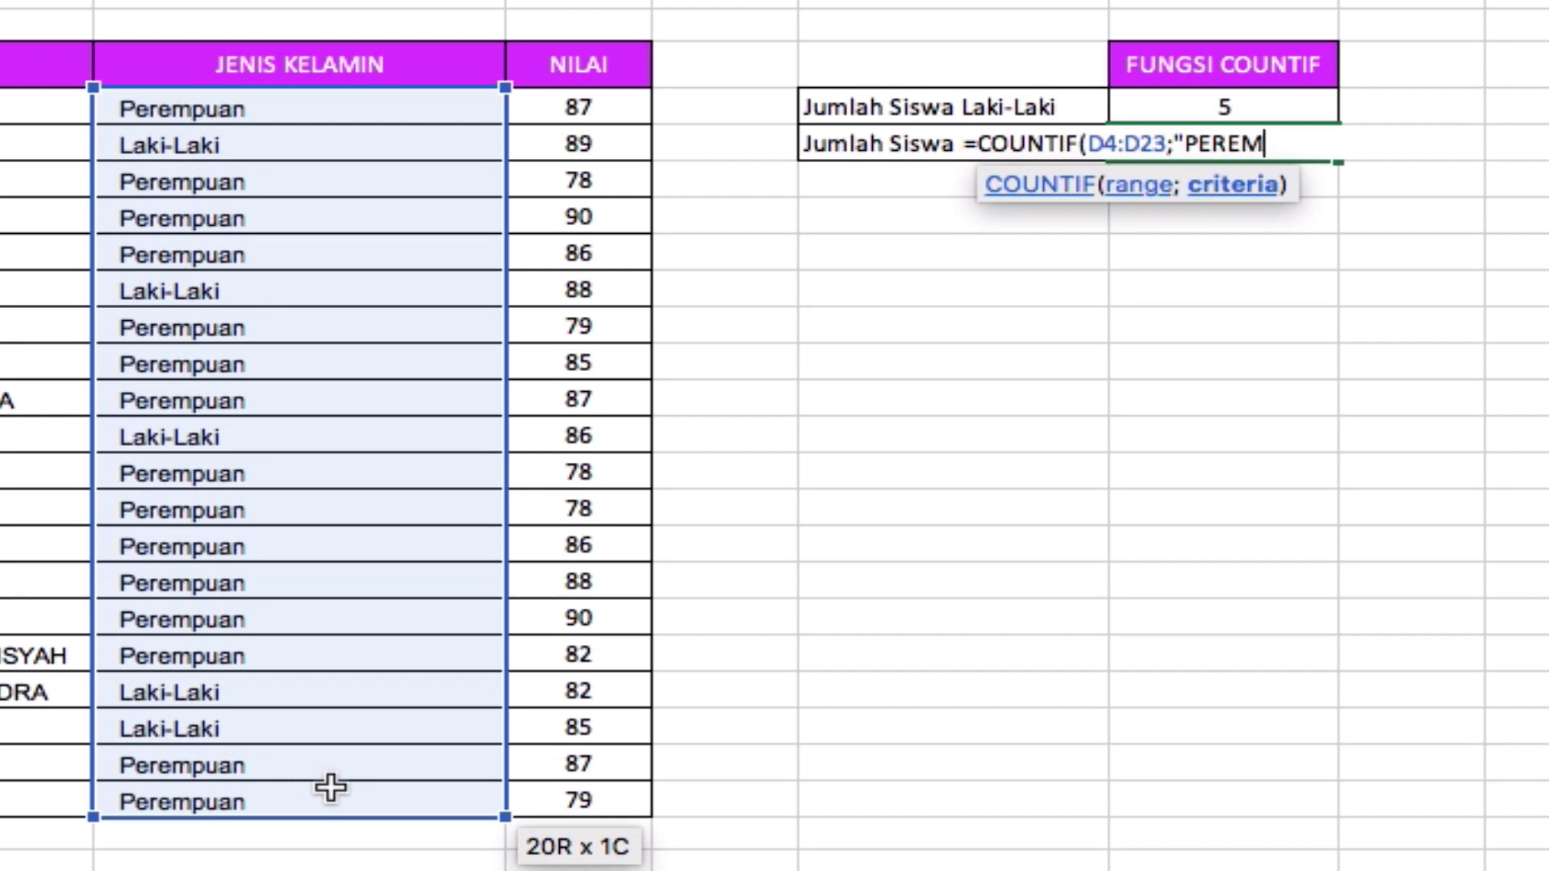
{"action": "type", "text": "PUAN\""}
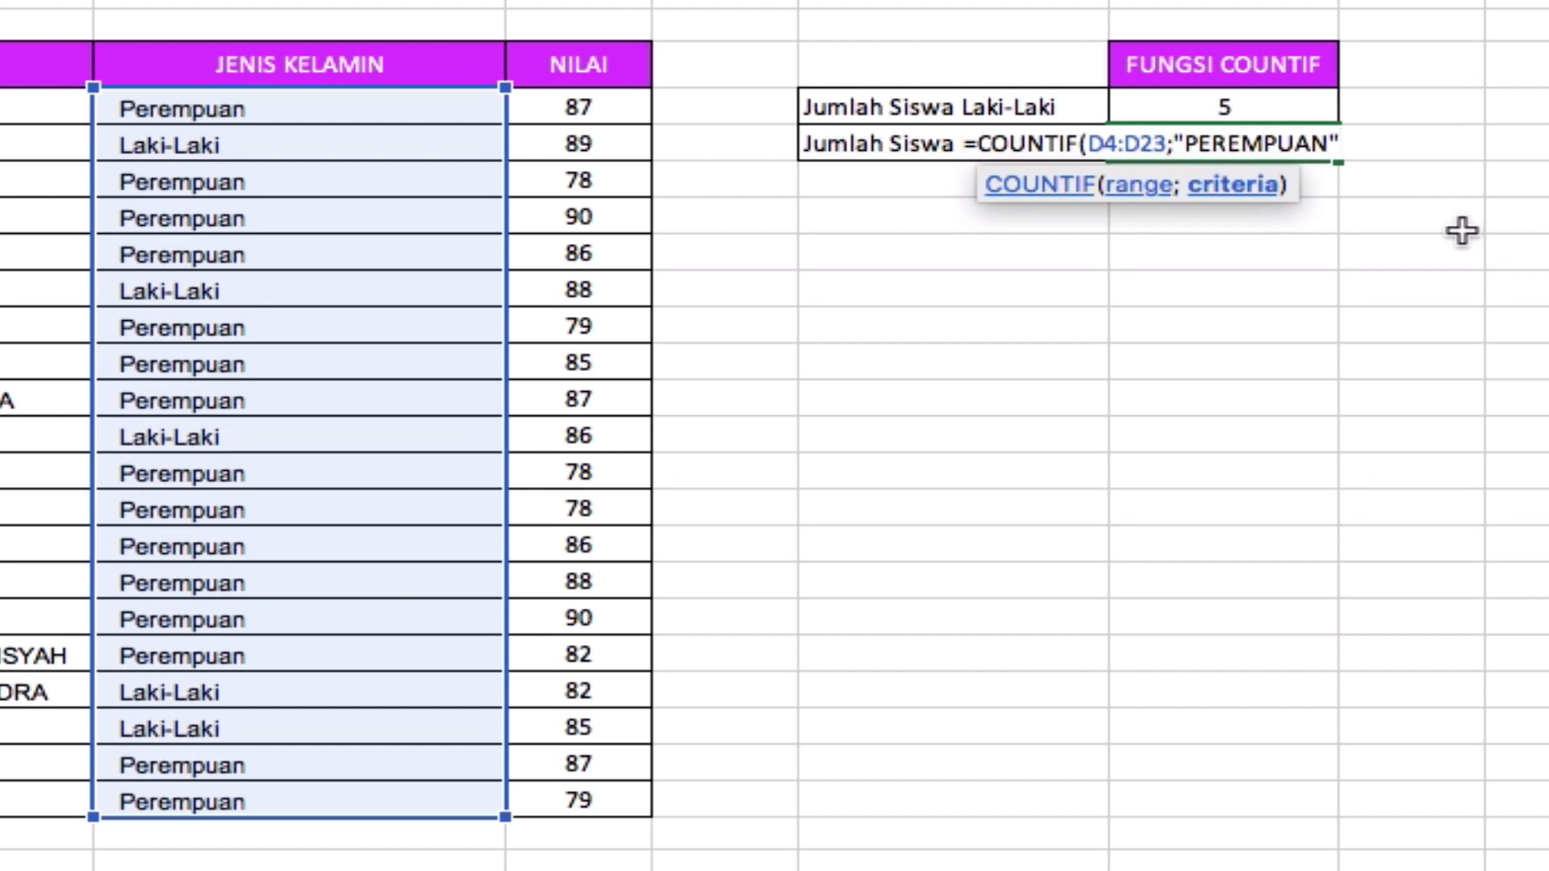
{"action": "type", "text": ")"}
{"action": "key", "text": "Return"}
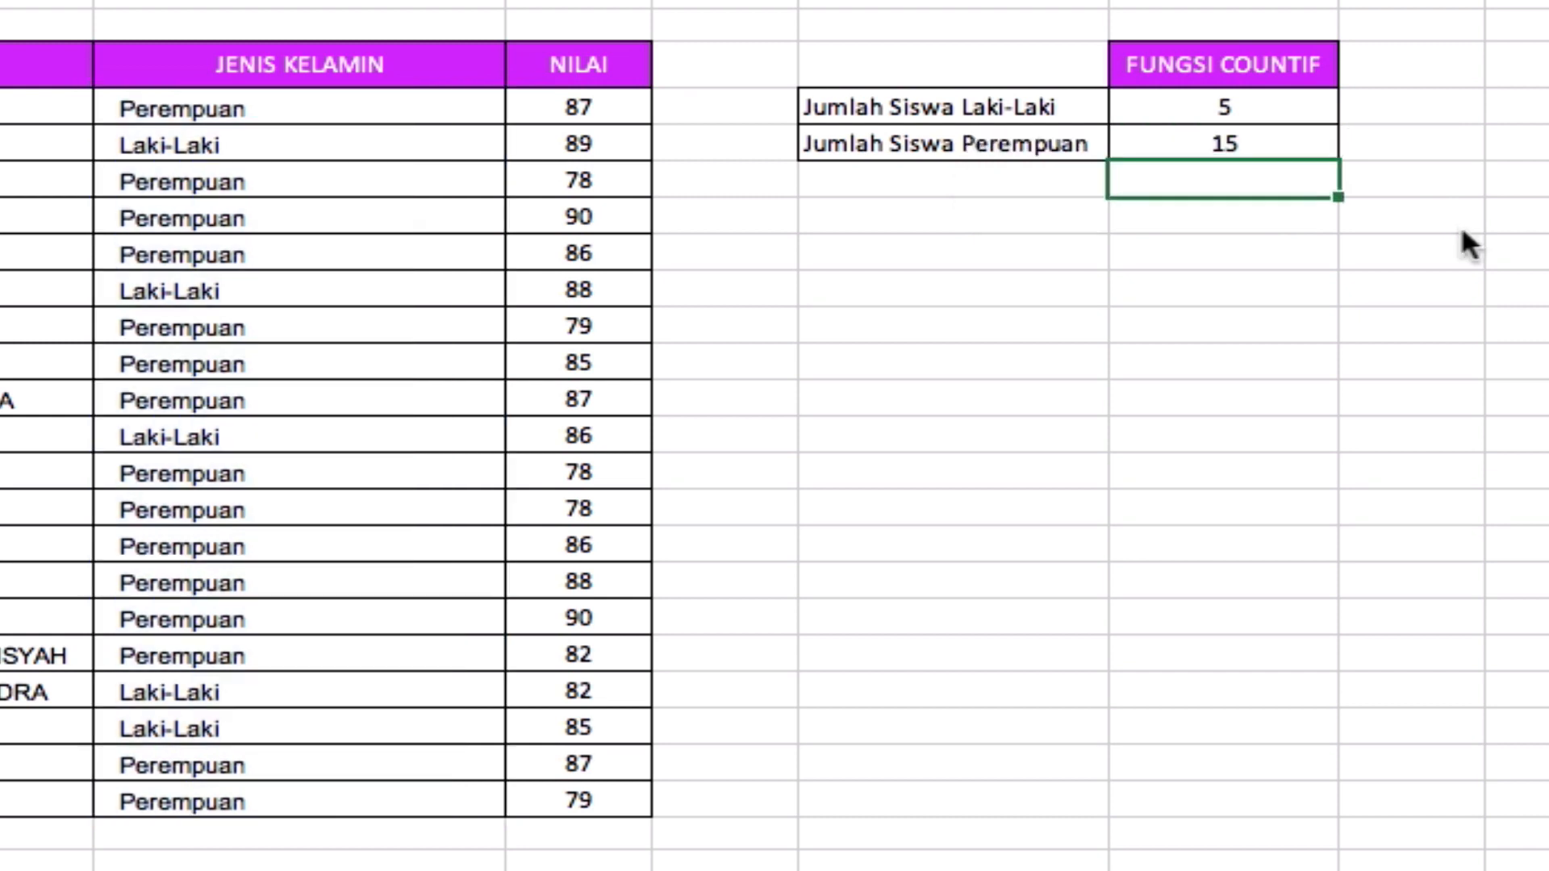
{"action": "key", "text": "Up"}
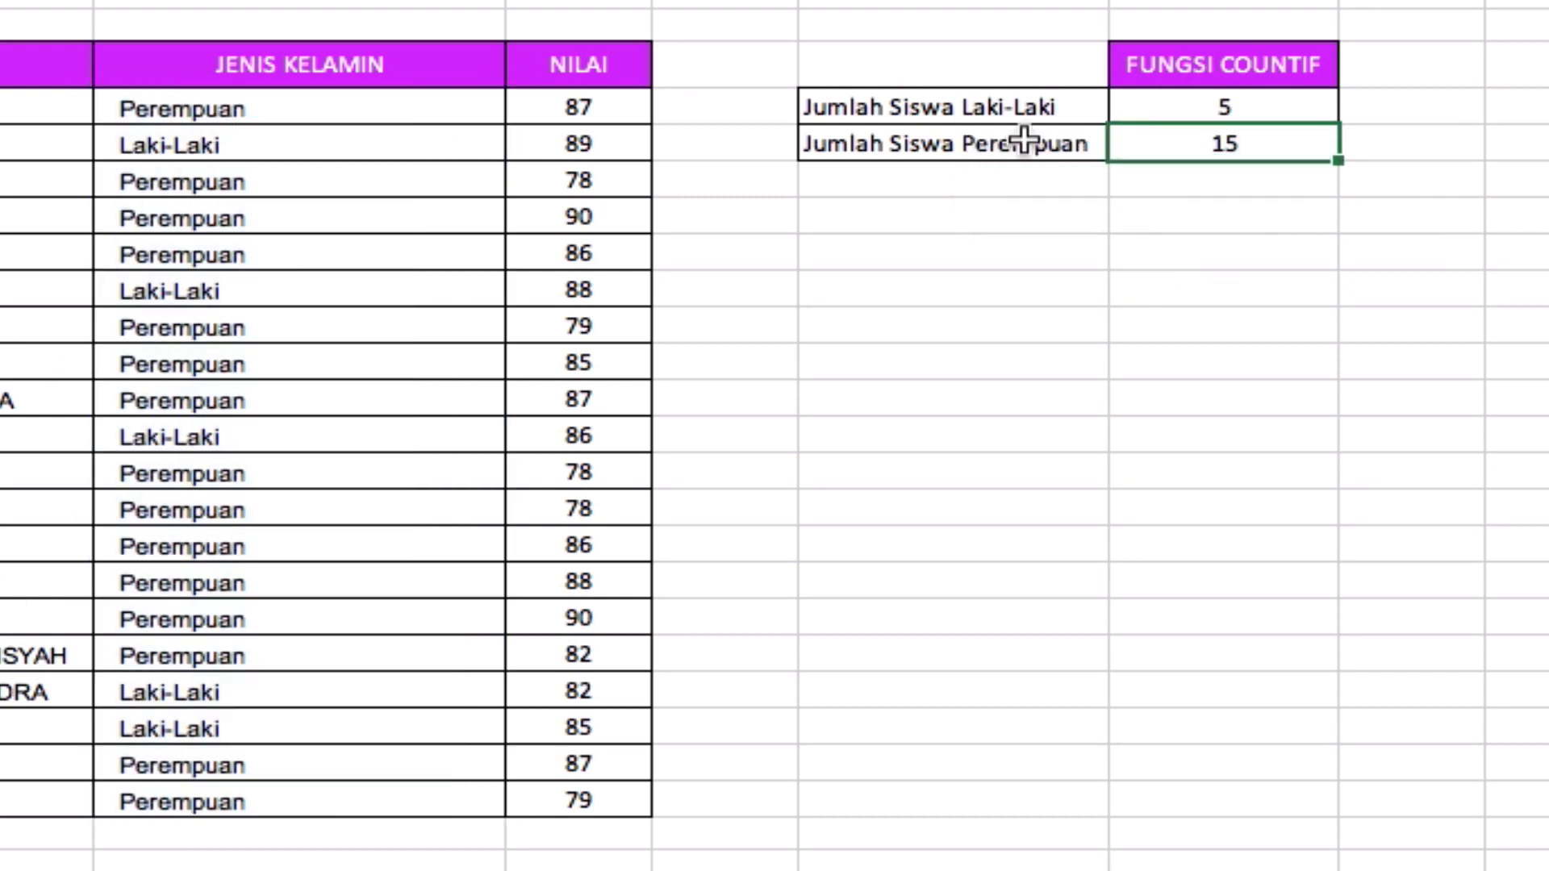
Enter the label JUMLAH SISWA YANG MENDAPAT NILAI in G7, below the two student counts
{"action": "left_click", "coordinate": [1012, 214]}
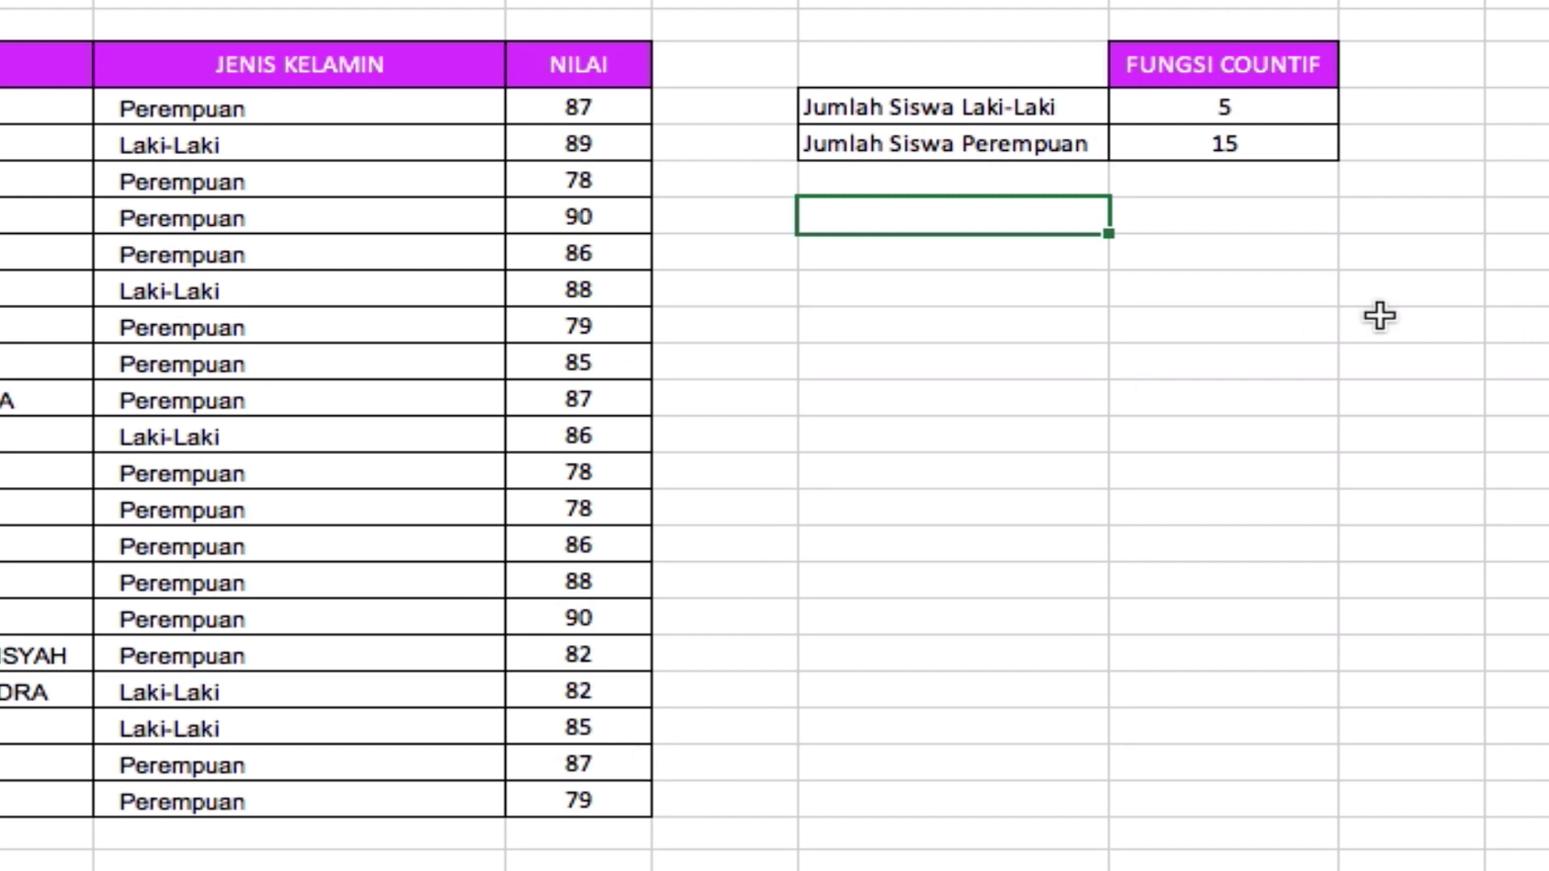
{"action": "type", "text": "JUMLAH SISW"}
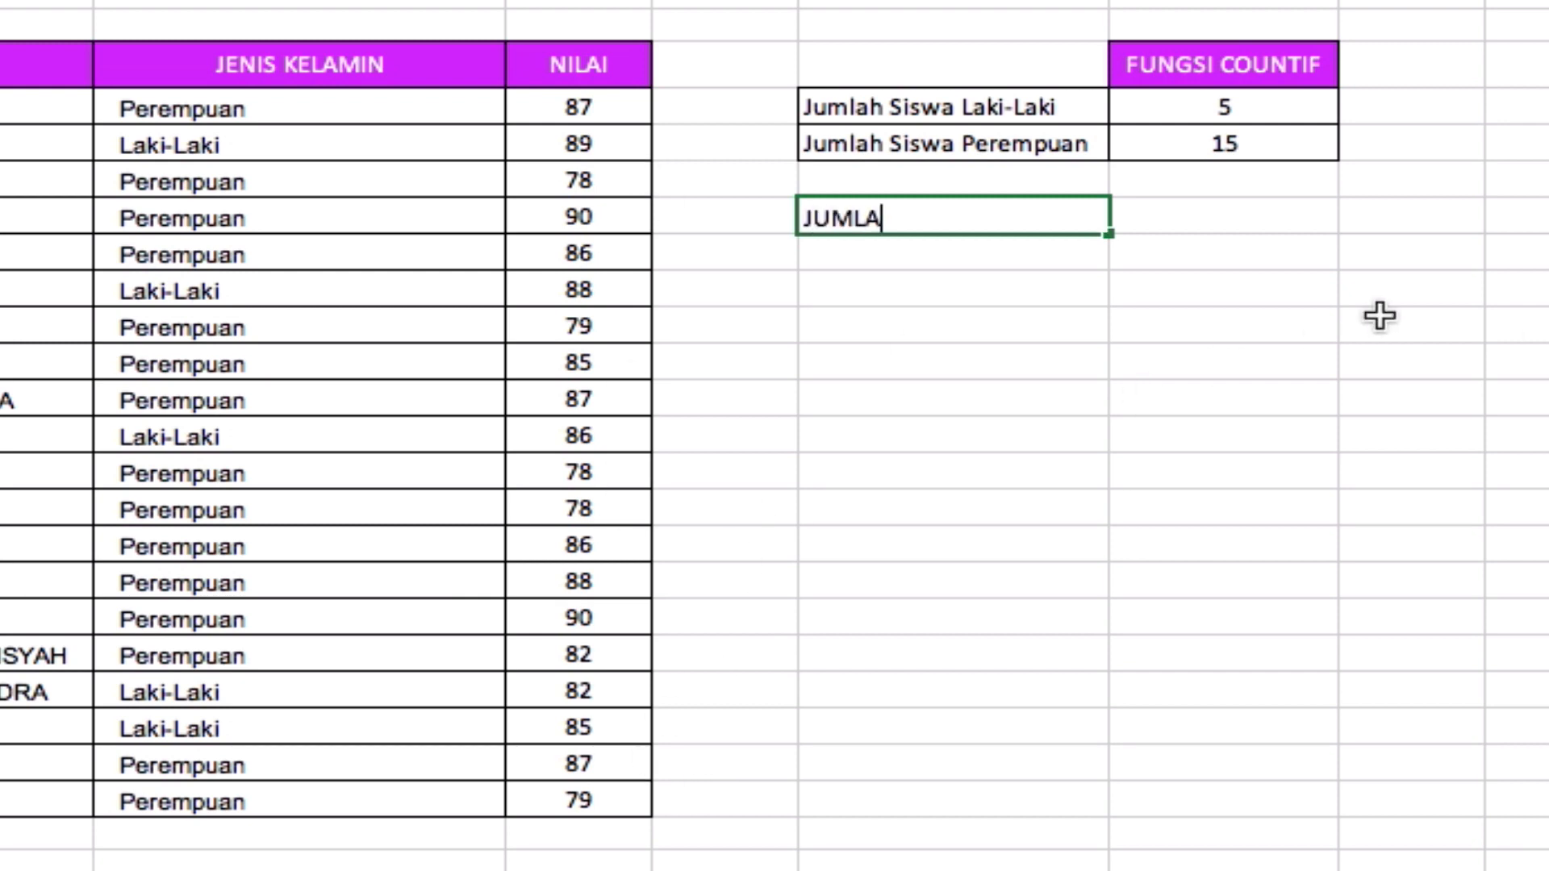
{"action": "type", "text": "A"}
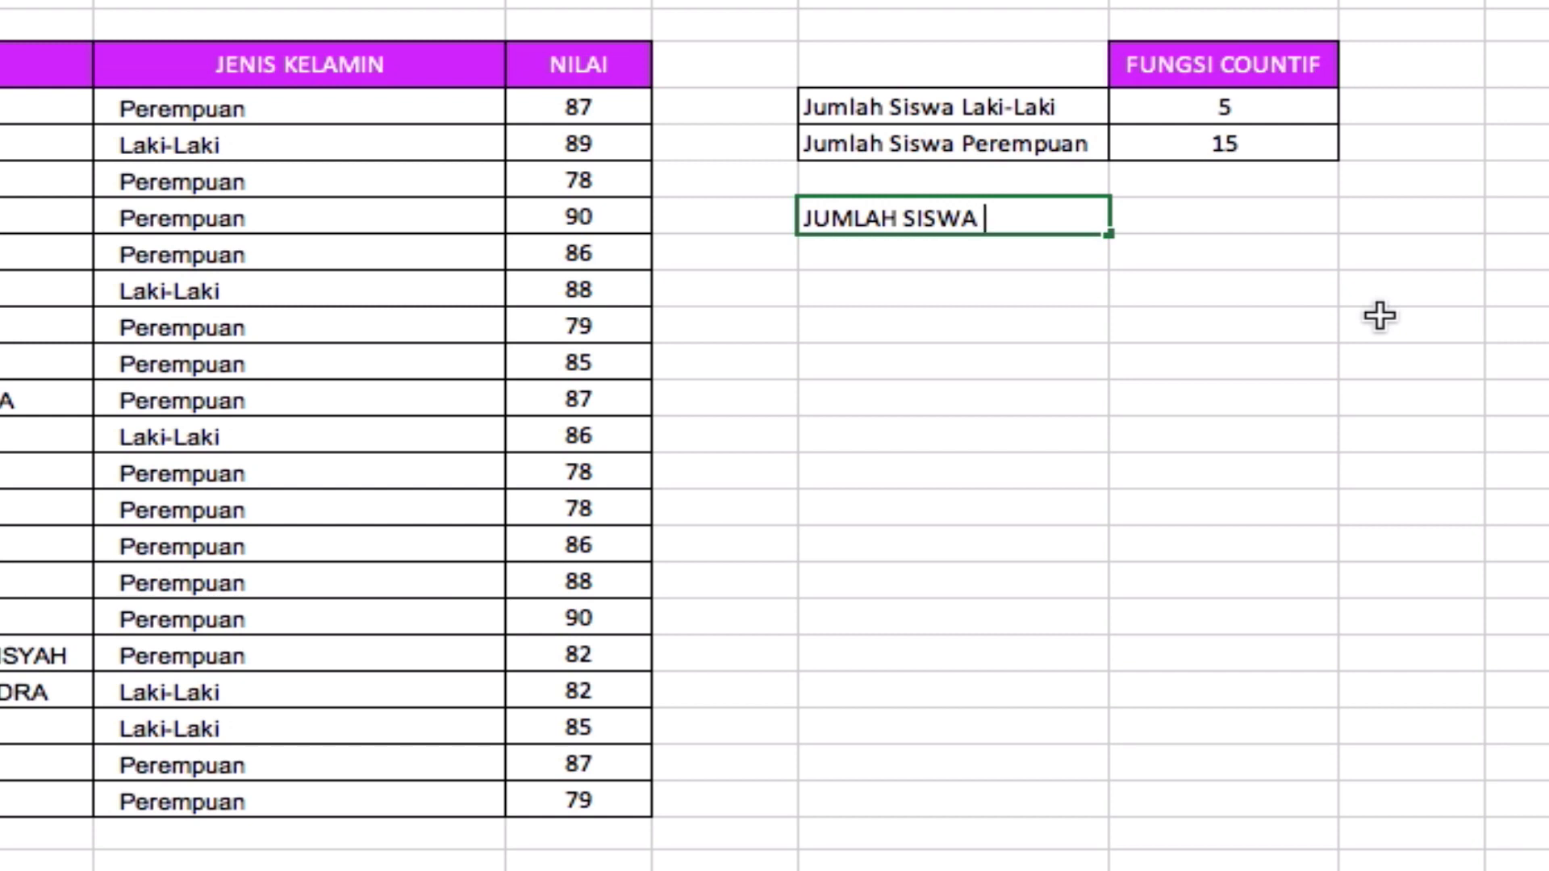
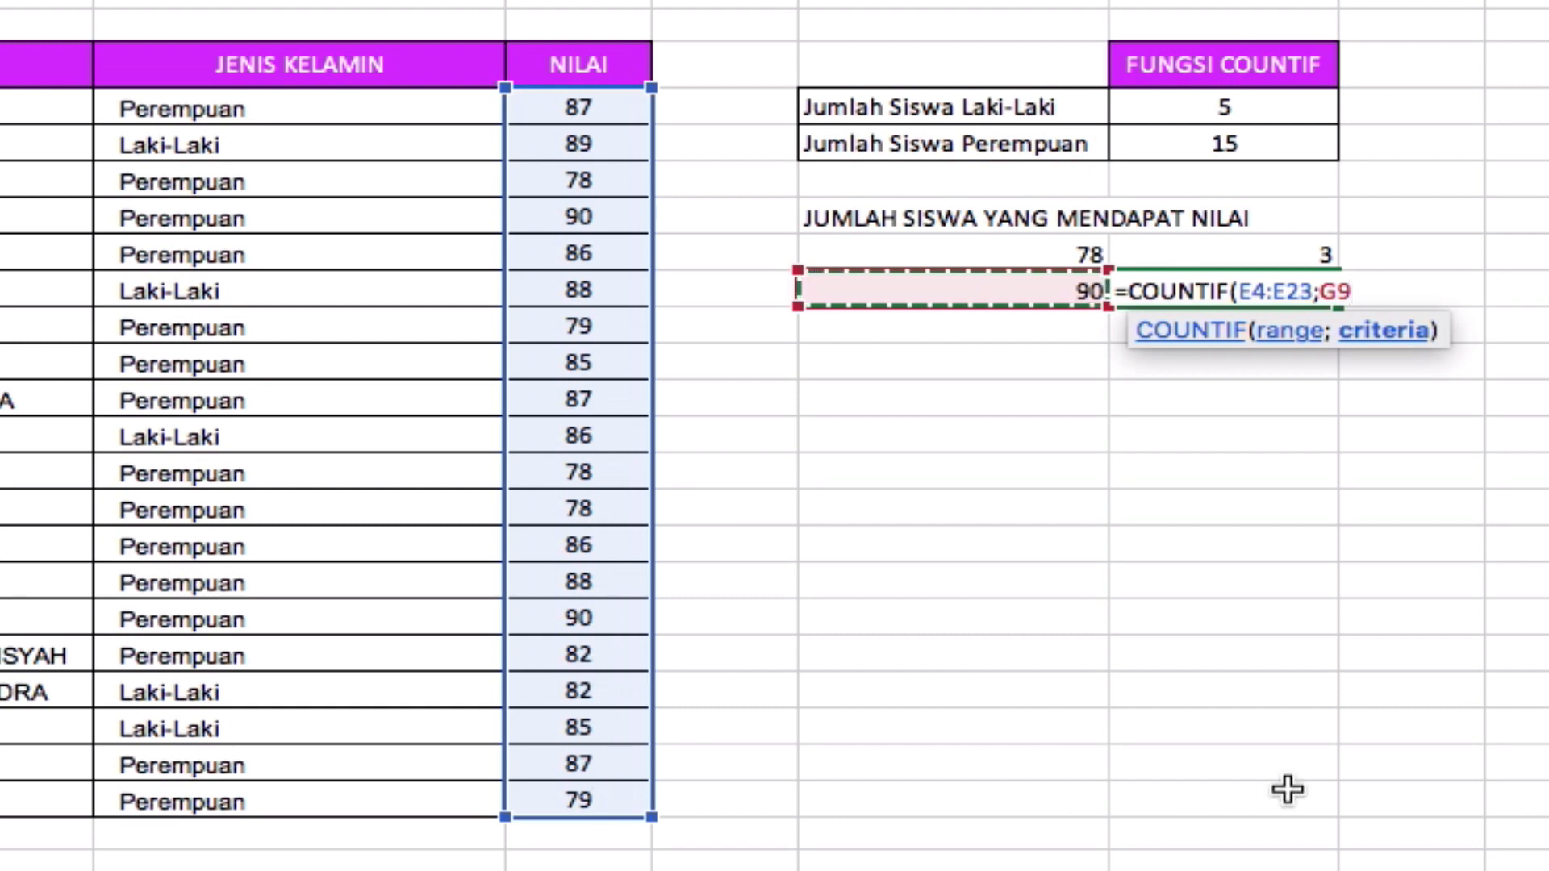
Complete the formula =COUNTIF(E4:E23;G9) in H9 to count the students with the score in G9
{"action": "type", "text": ")"}
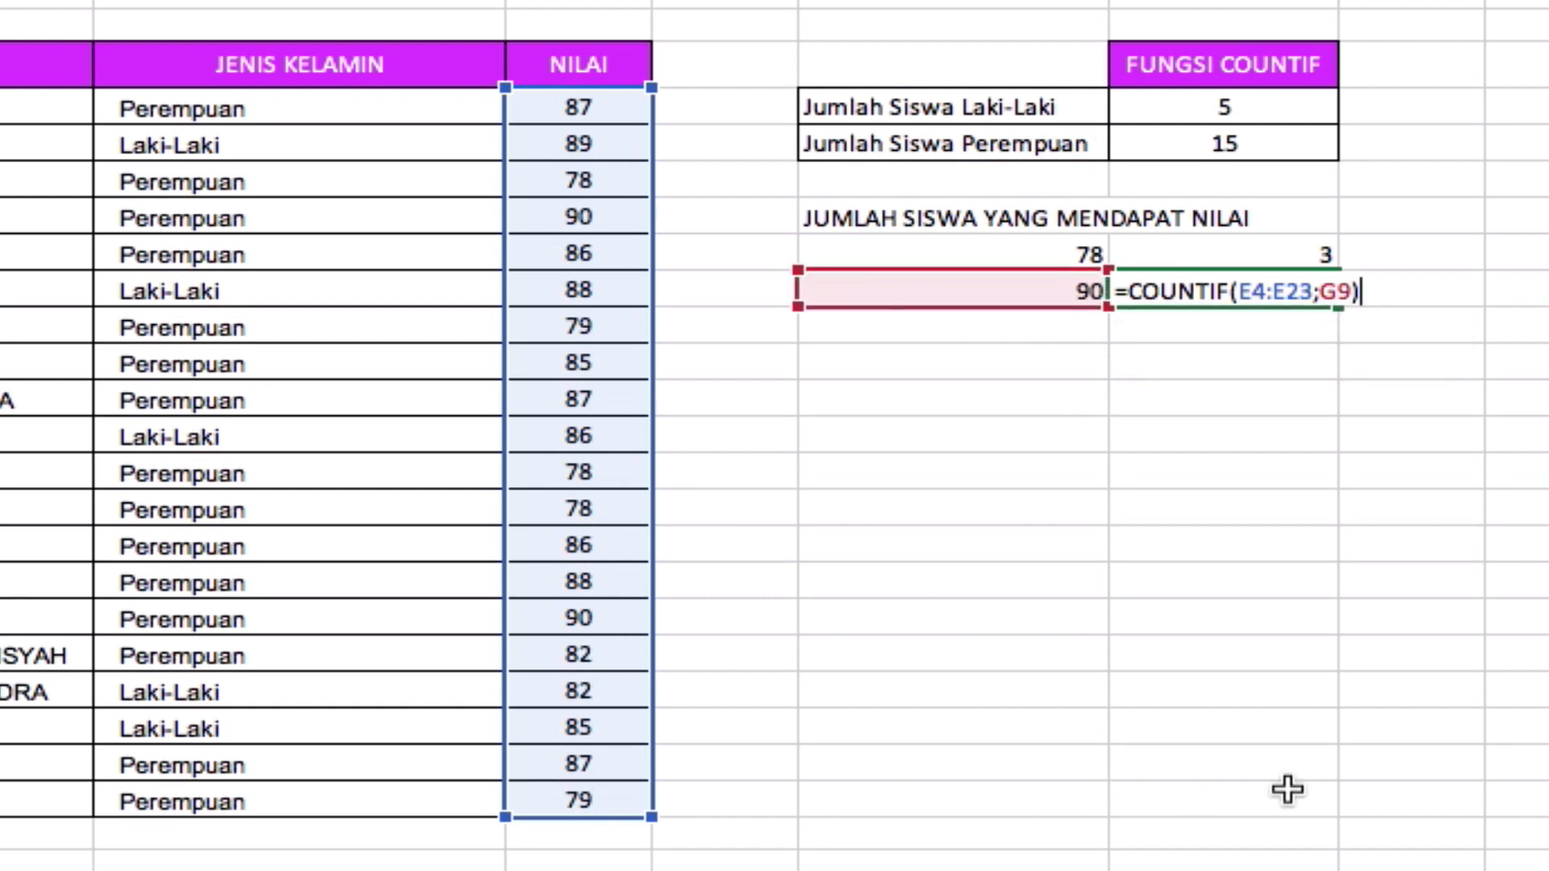
{"action": "key", "text": "Return"}
{"action": "key", "text": "Up"}
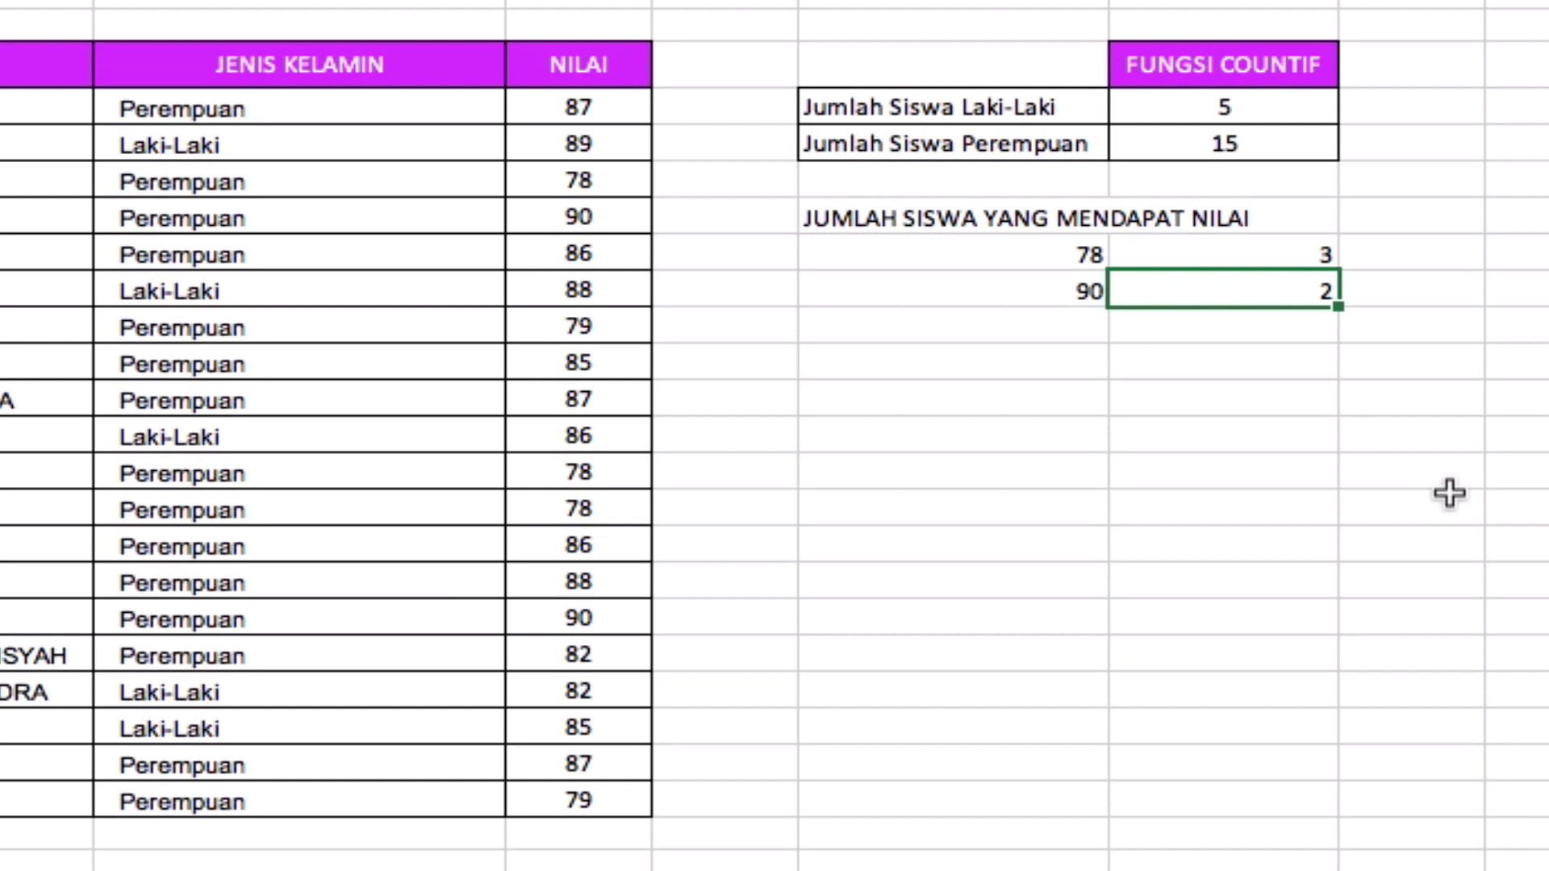
{"action": "left_click", "coordinate": [1182, 260]}
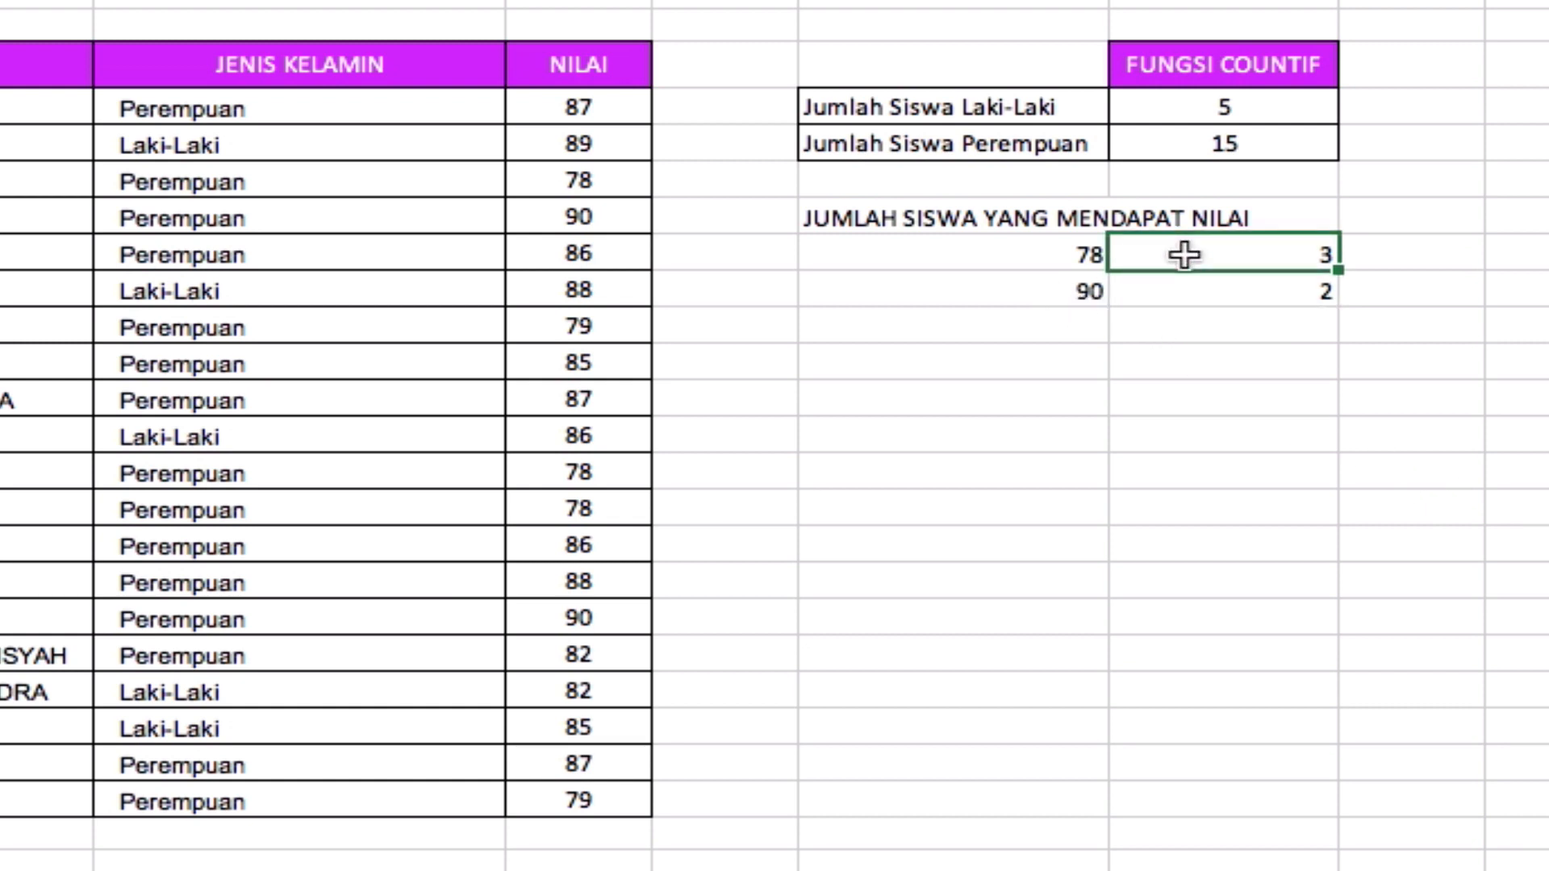
{"action": "left_click", "coordinate": [1037, 260]}
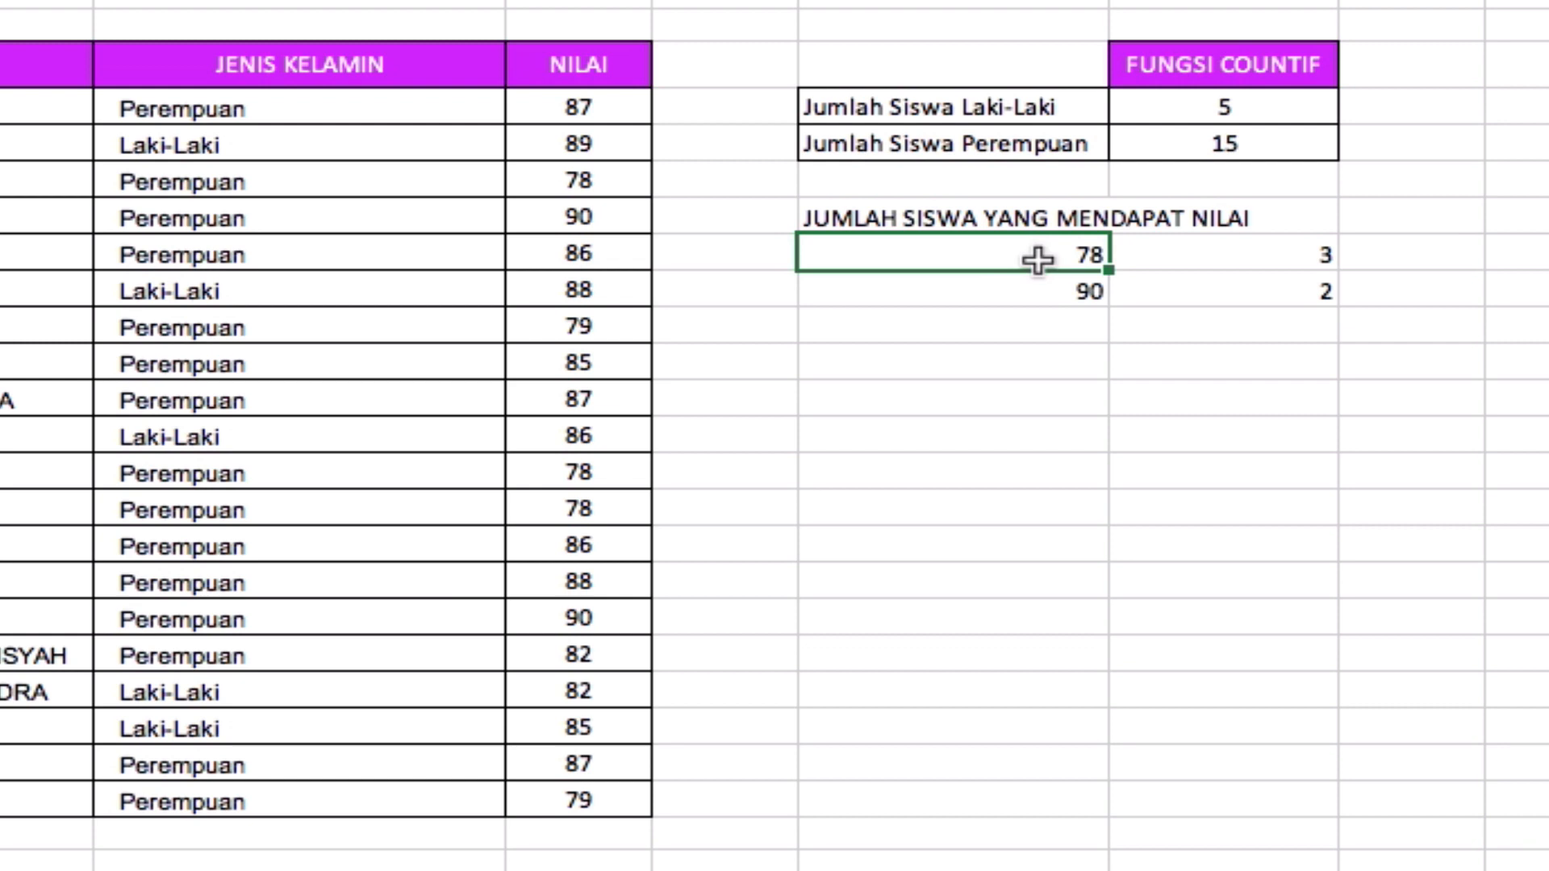
{"action": "left_click", "coordinate": [1217, 250]}
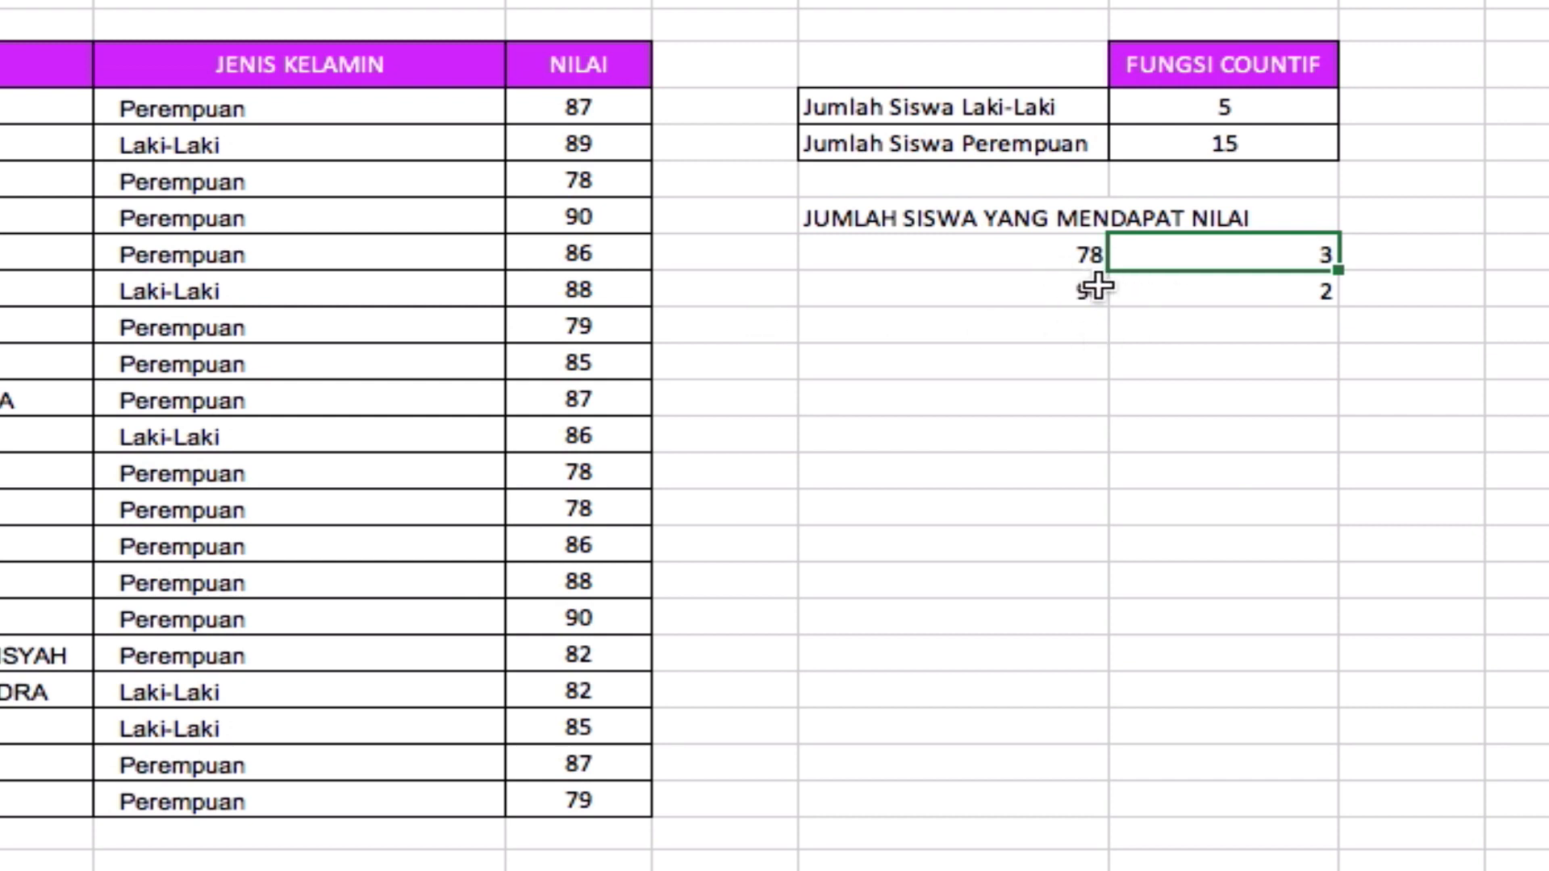
{"action": "left_click", "coordinate": [1186, 288]}
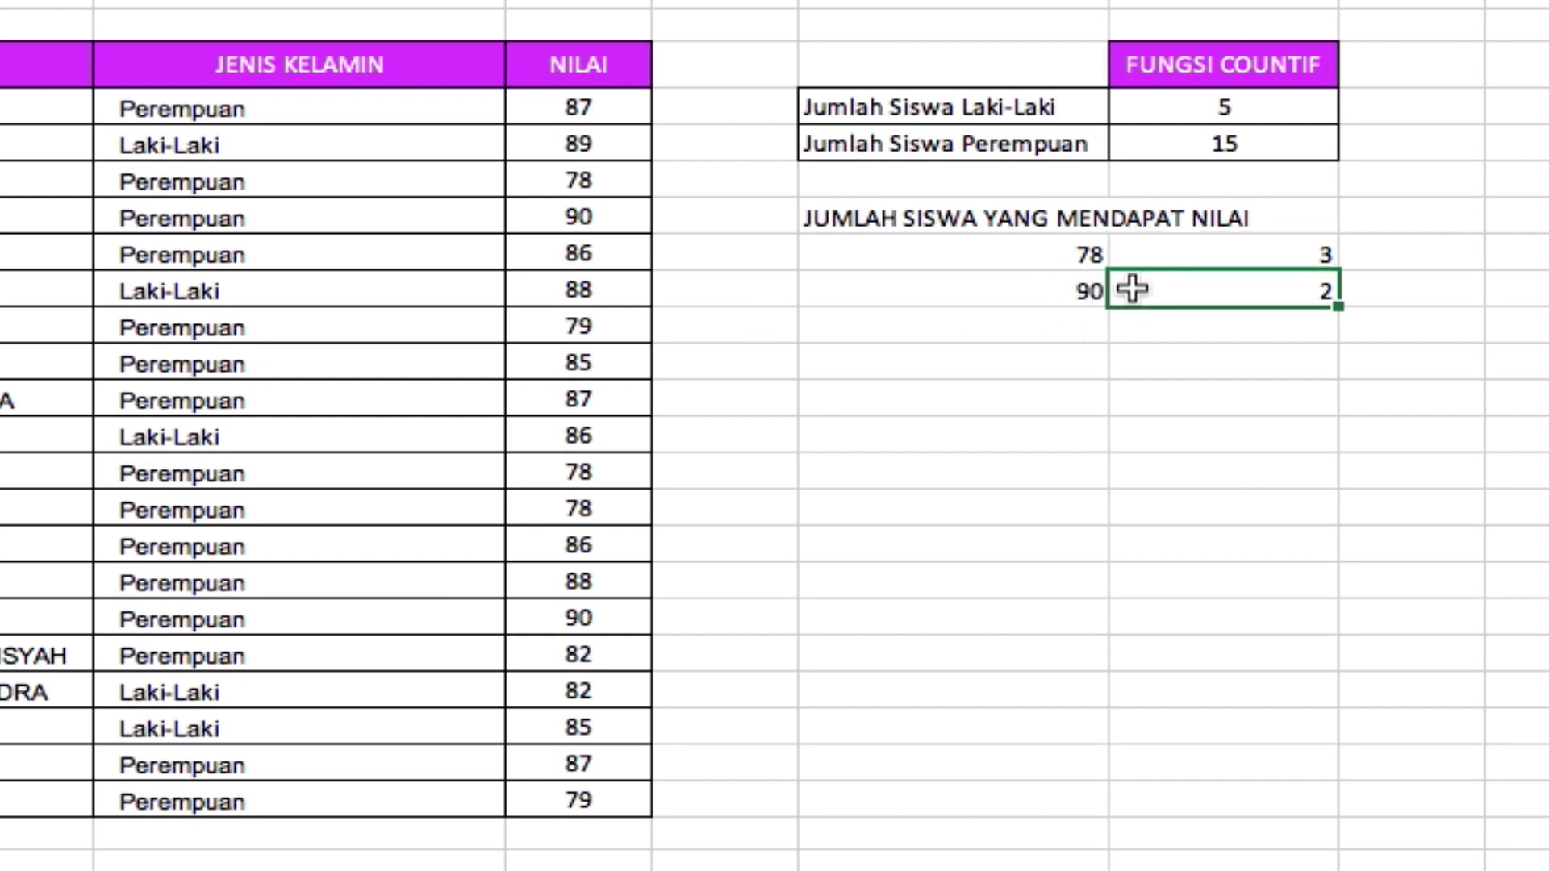
Change the score criterion in G9 to 85 to test the COUNTIF formula beside it
{"action": "left_click", "coordinate": [1053, 280]}
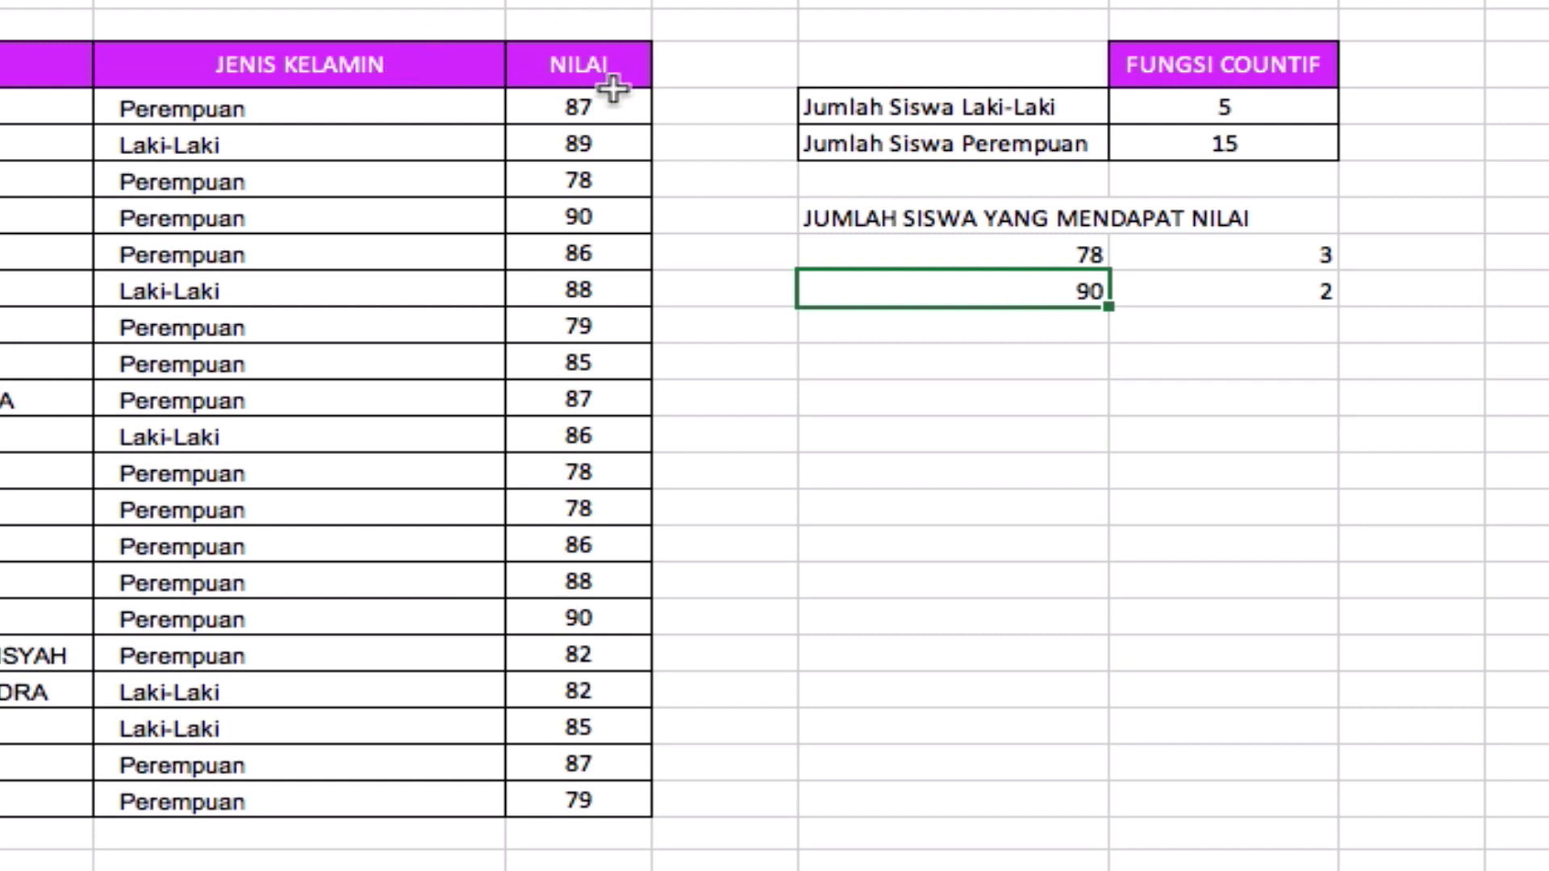
{"action": "type", "text": "85"}
{"action": "key", "text": "Return"}
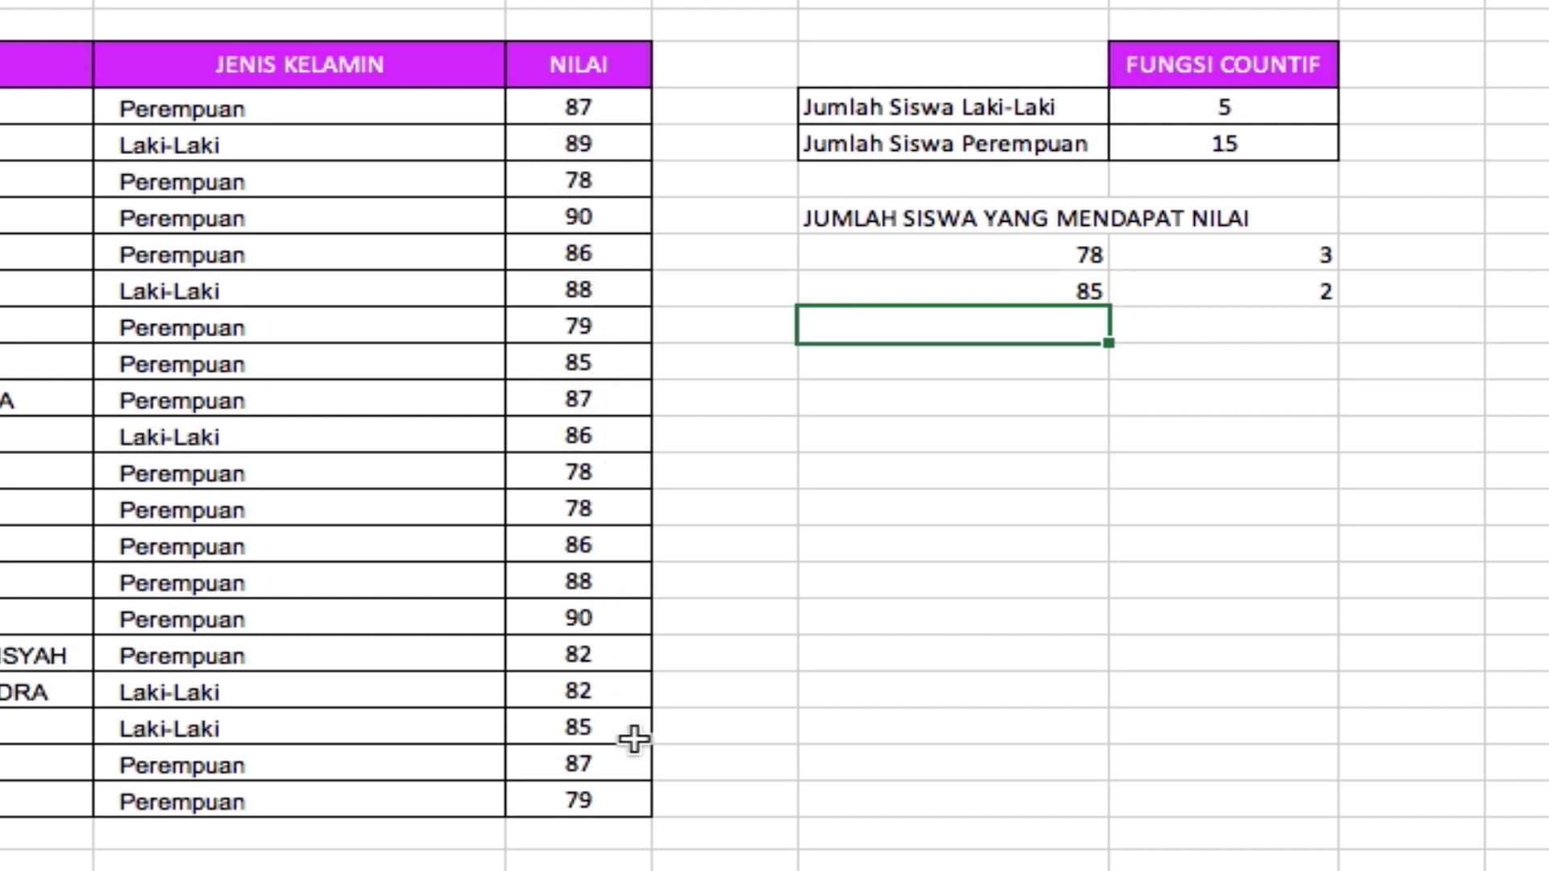
Set the score criterion in G9 to 87 and check the count beside it
{"action": "left_click", "coordinate": [1011, 288]}
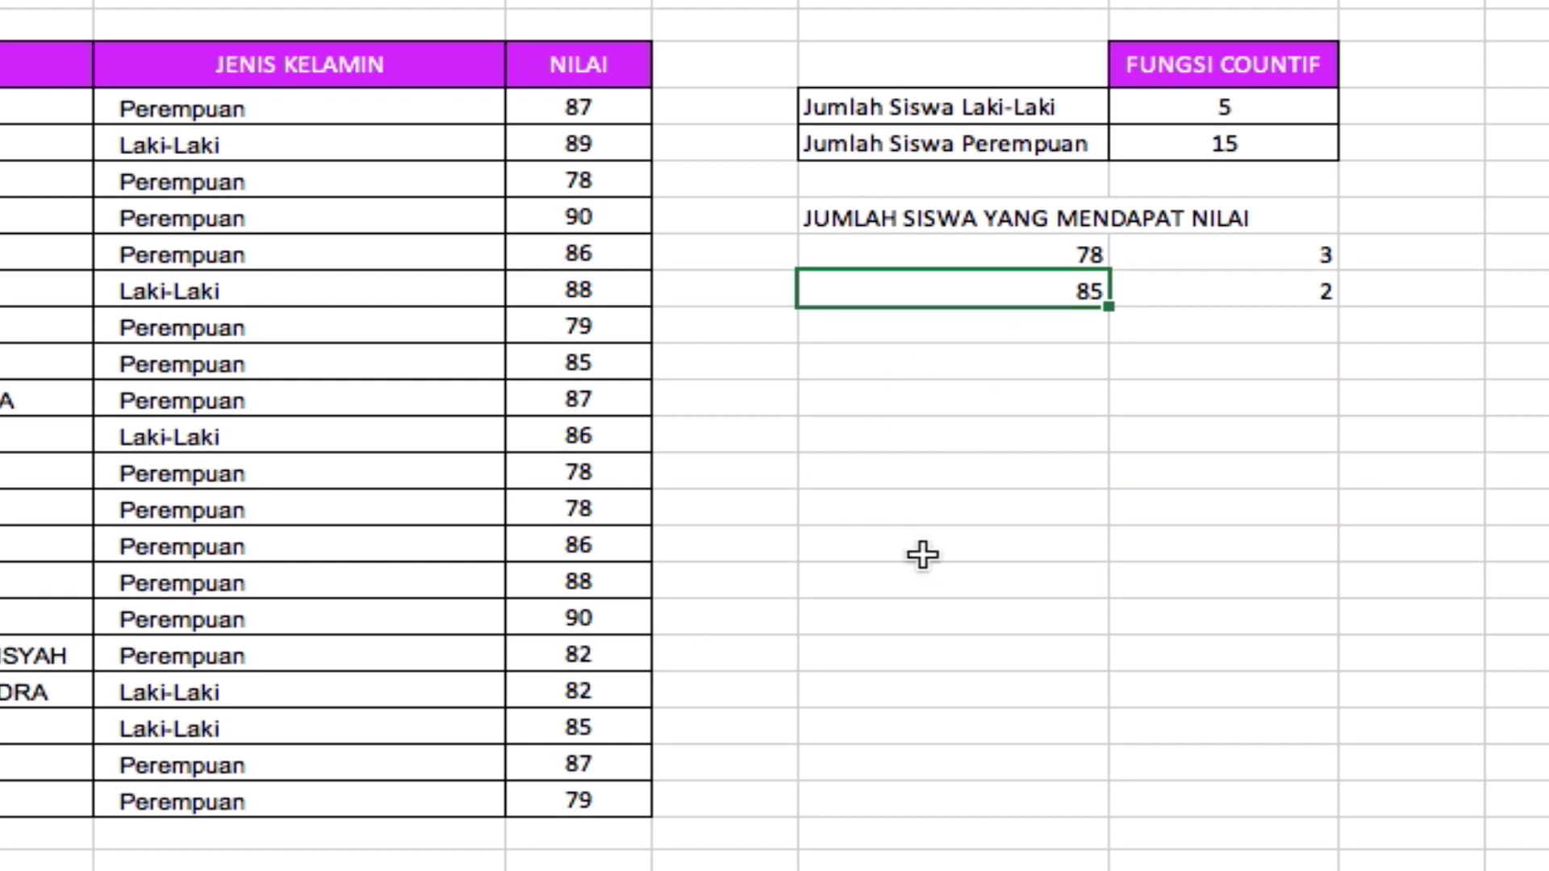
{"action": "type", "text": "87"}
{"action": "key", "text": "Return"}
{"action": "key", "text": "Up"}
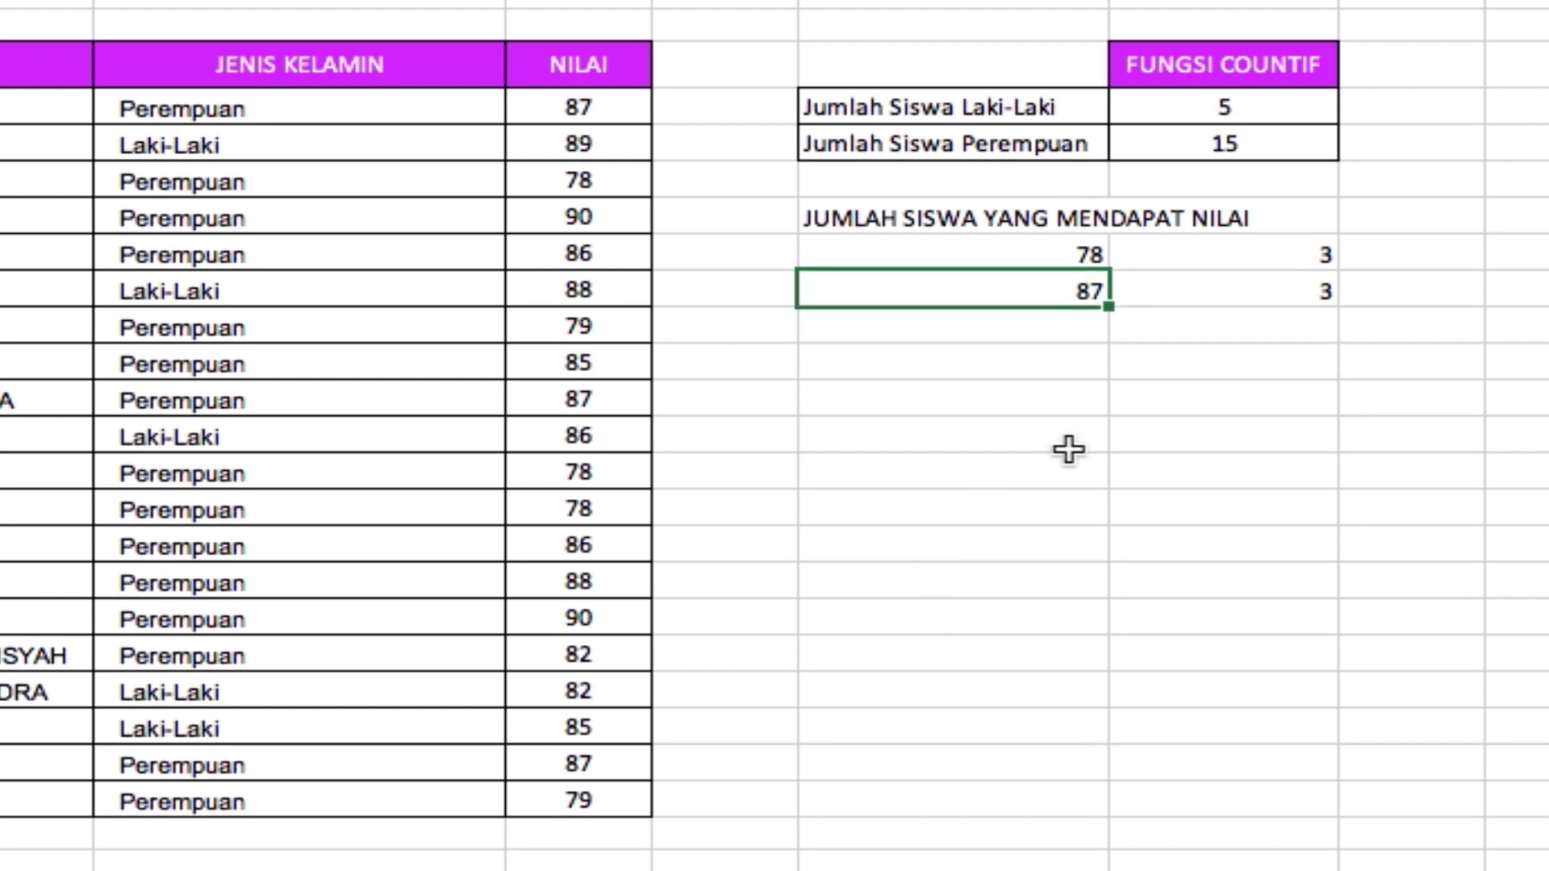
{"action": "left_click", "coordinate": [1226, 303]}
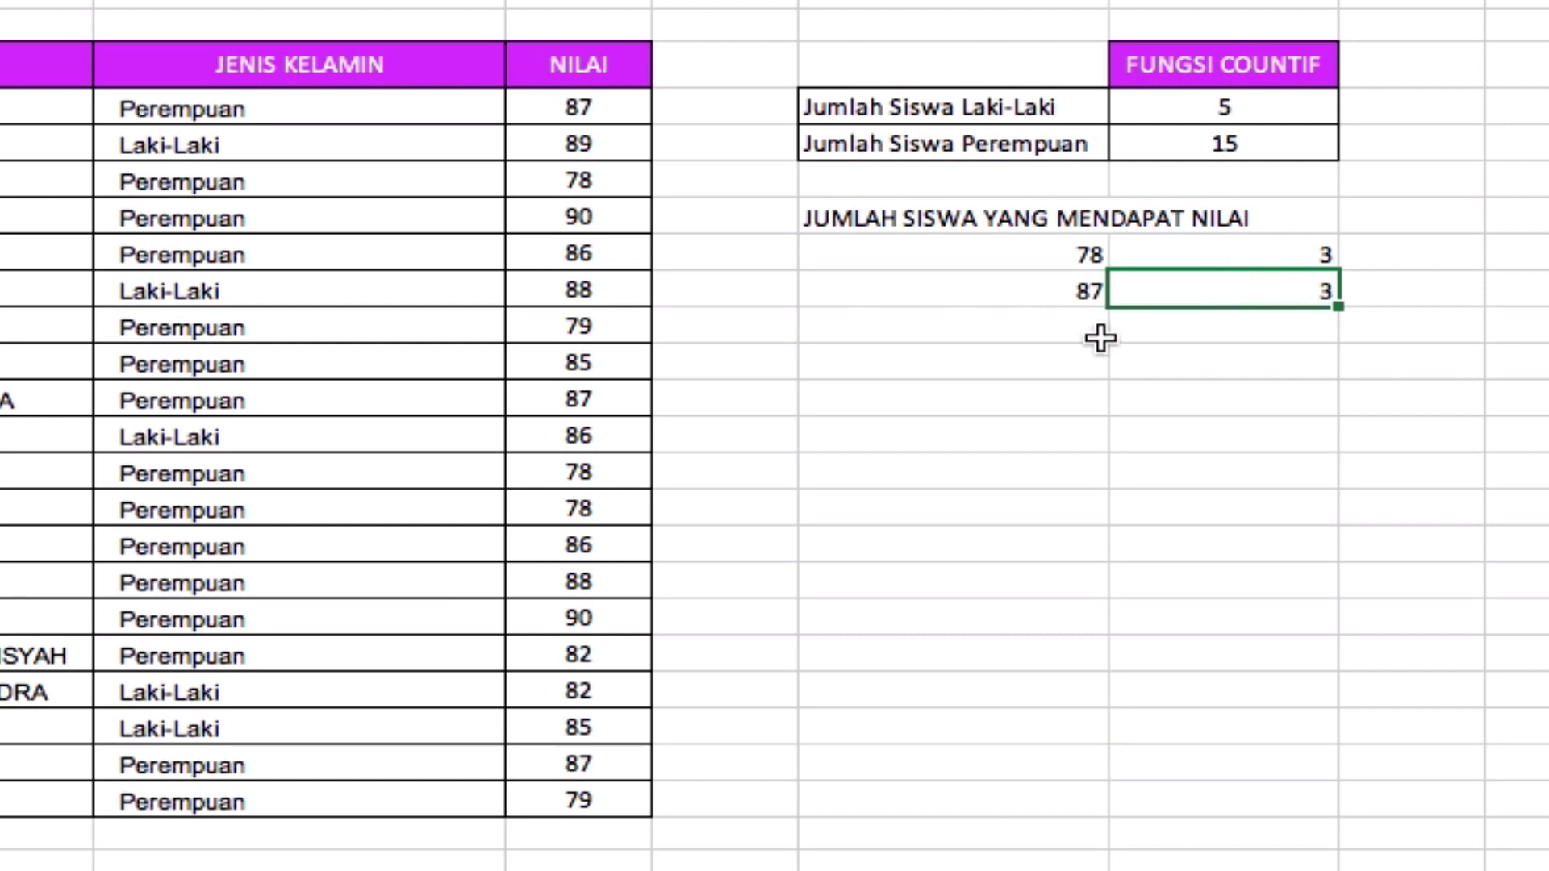
{"action": "left_click", "coordinate": [1091, 254]}
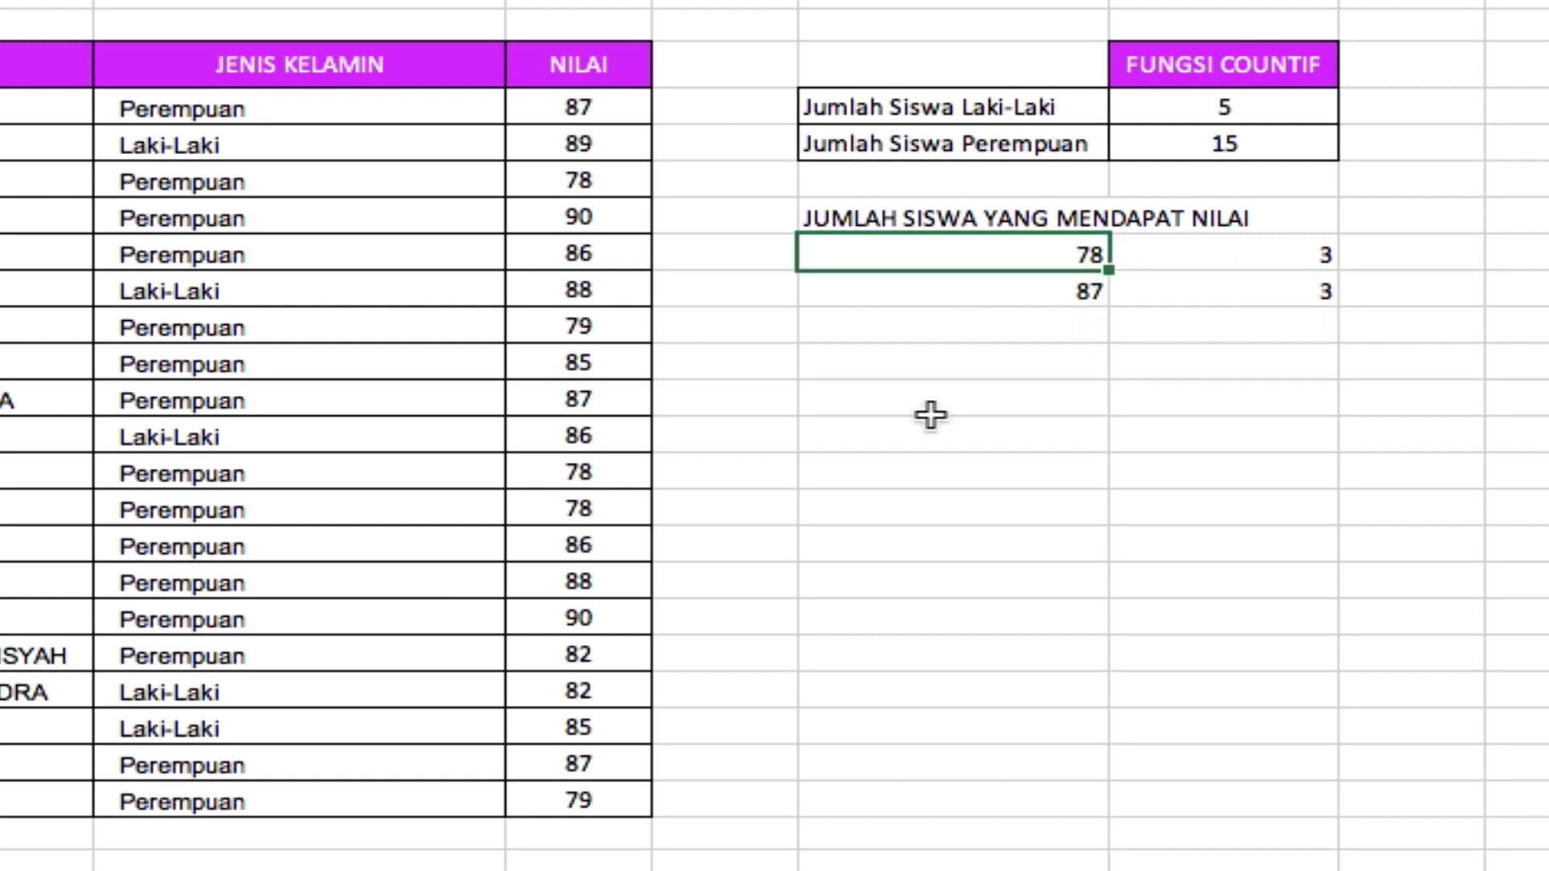
Try 90 as the score in G8 and inspect the COUNTIF formula with the typed criterion in H8
{"action": "type", "text": "90"}
{"action": "key", "text": "Return"}
{"action": "key", "text": "Up"}
{"action": "key", "text": "Right"}
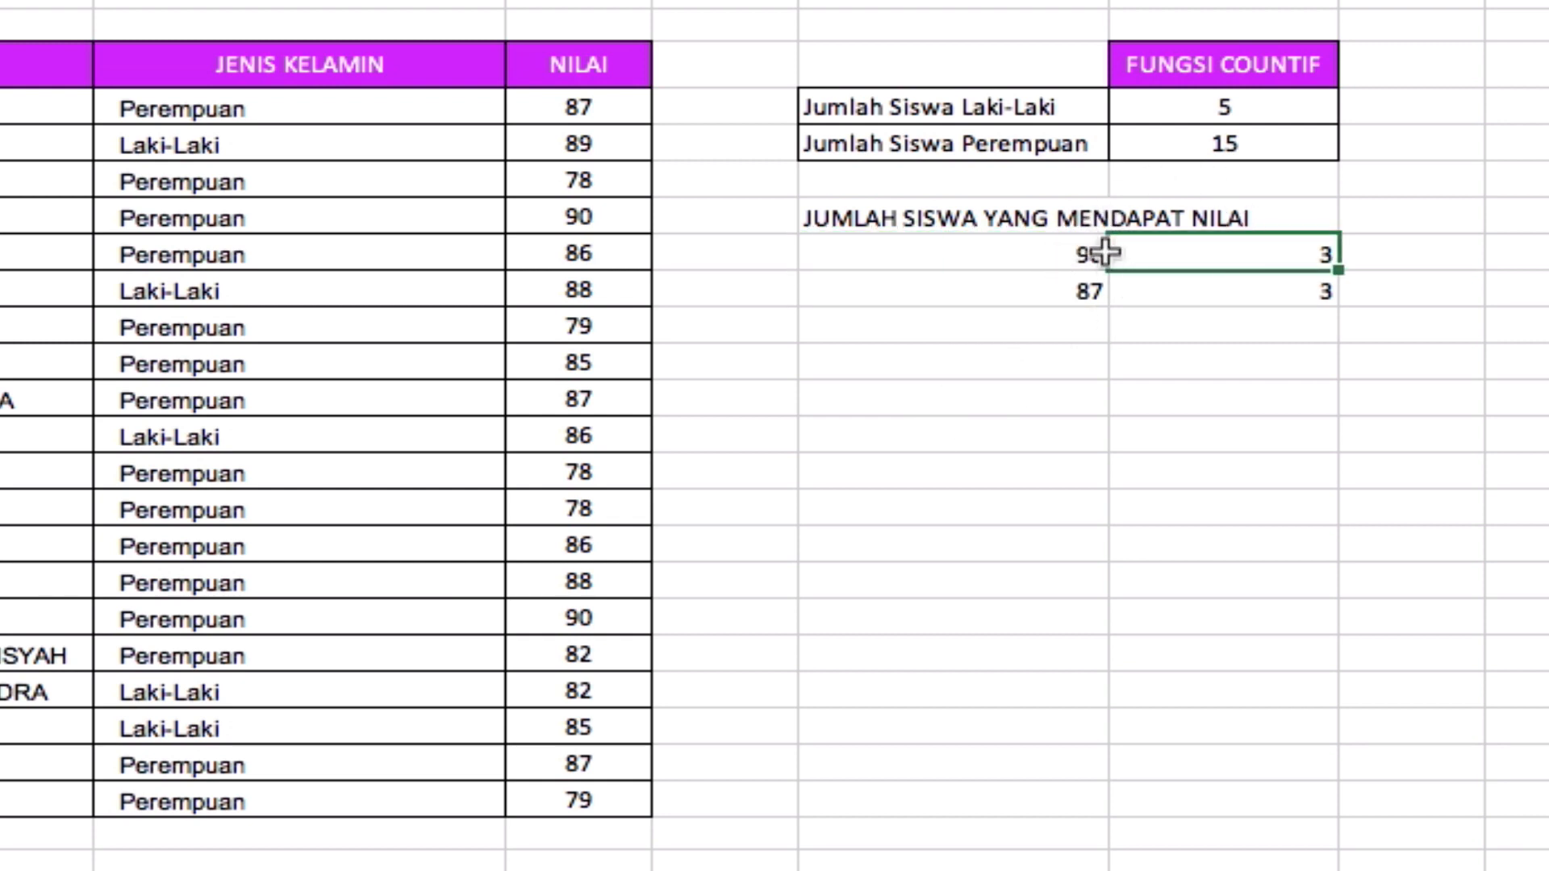
{"action": "left_click", "coordinate": [1059, 256]}
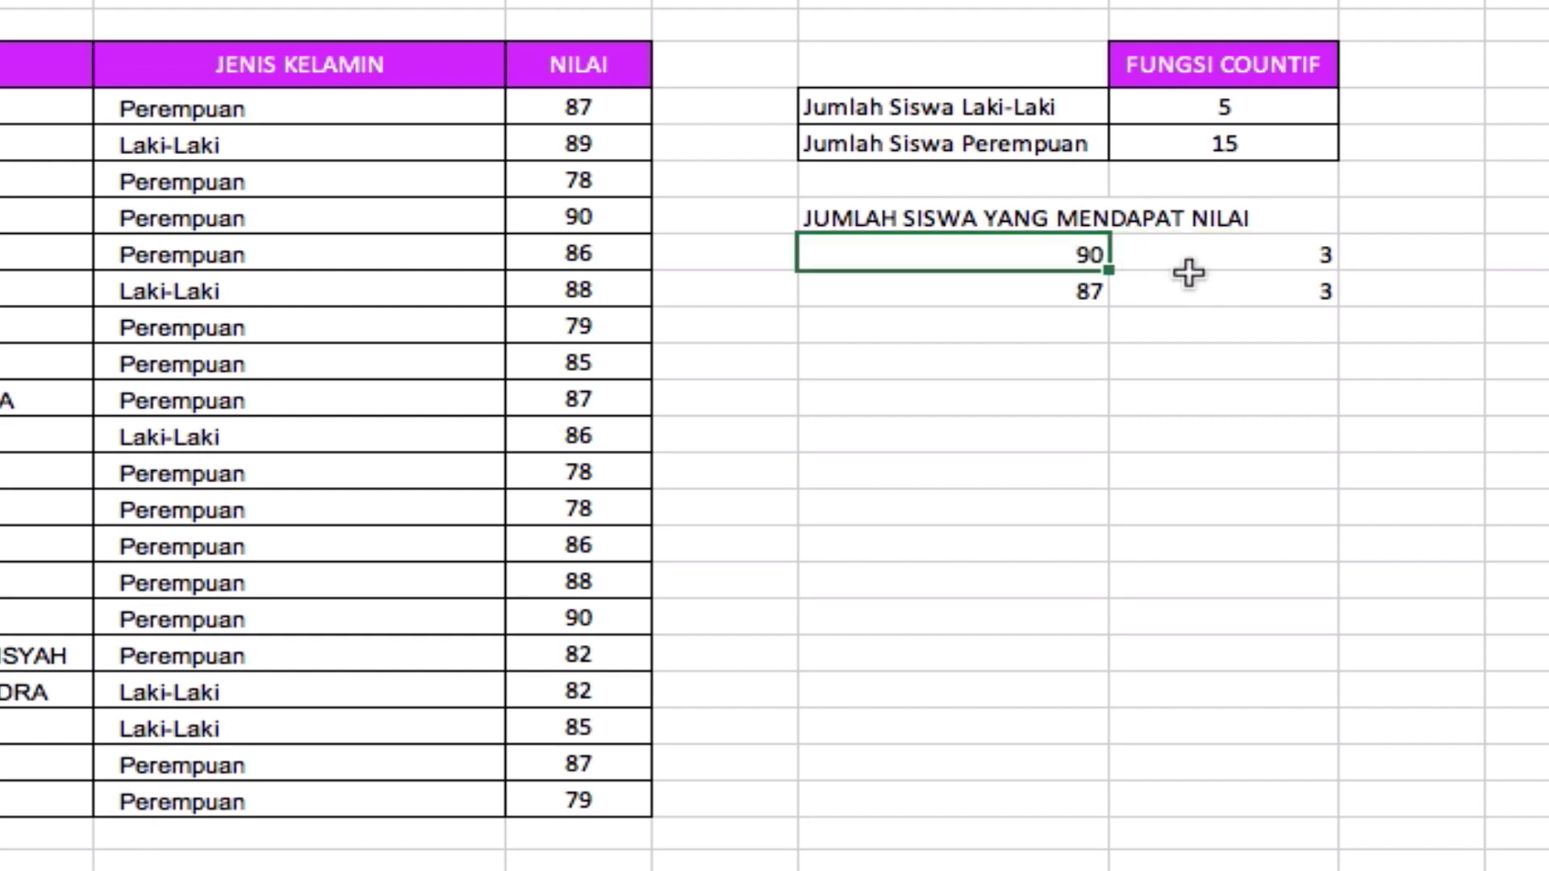
{"action": "left_click", "coordinate": [1186, 270]}
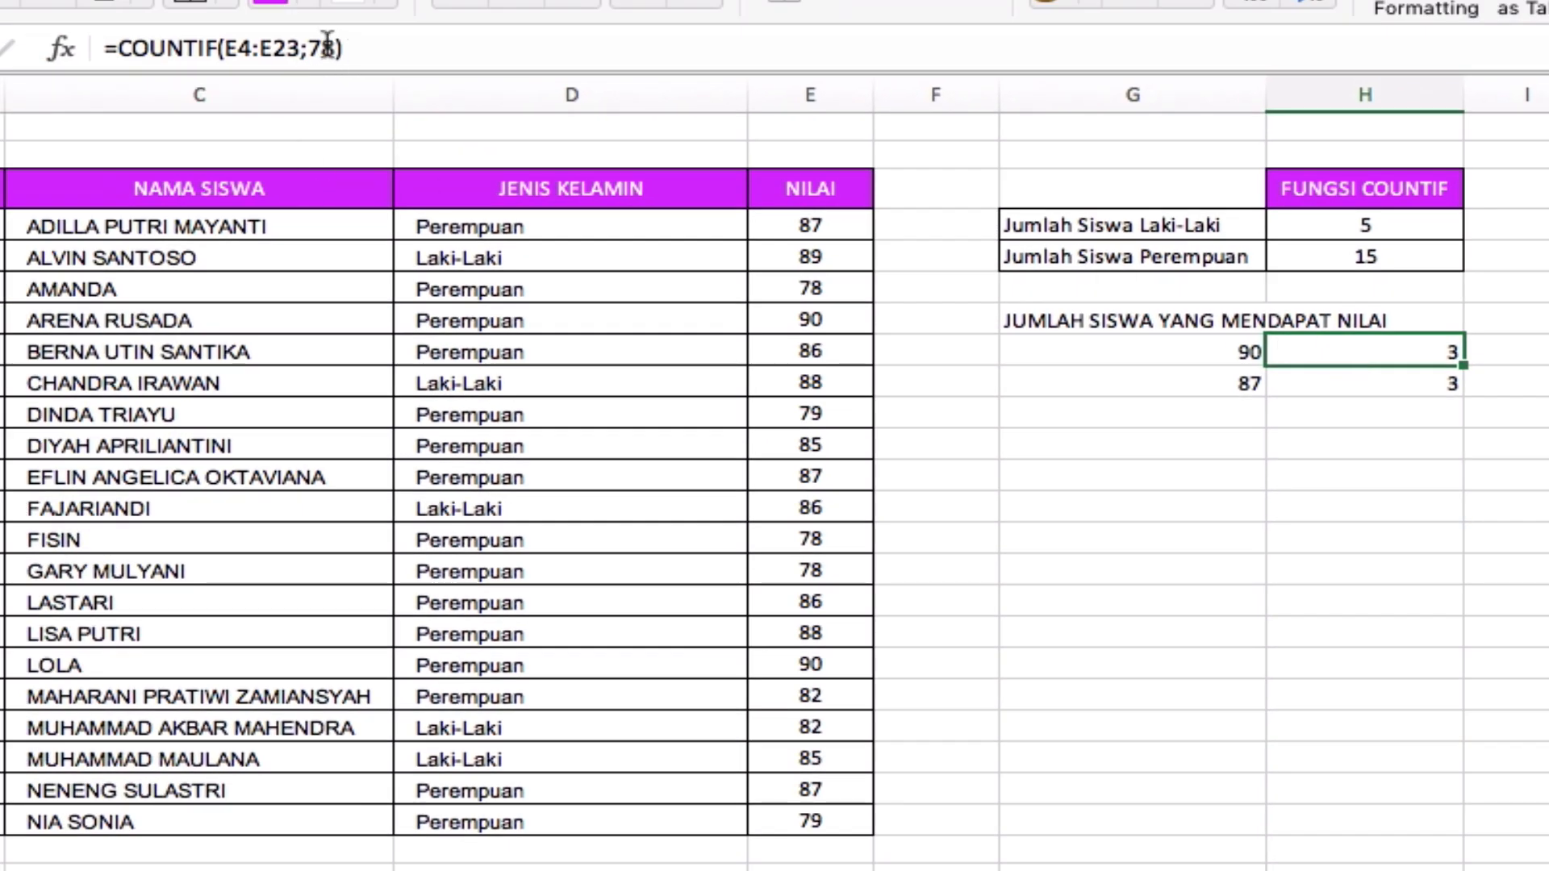
Restore the score in G8 to 78 so it matches the criterion typed in the formula beside it
{"action": "left_click", "coordinate": [1211, 341]}
{"action": "type", "text": "78"}
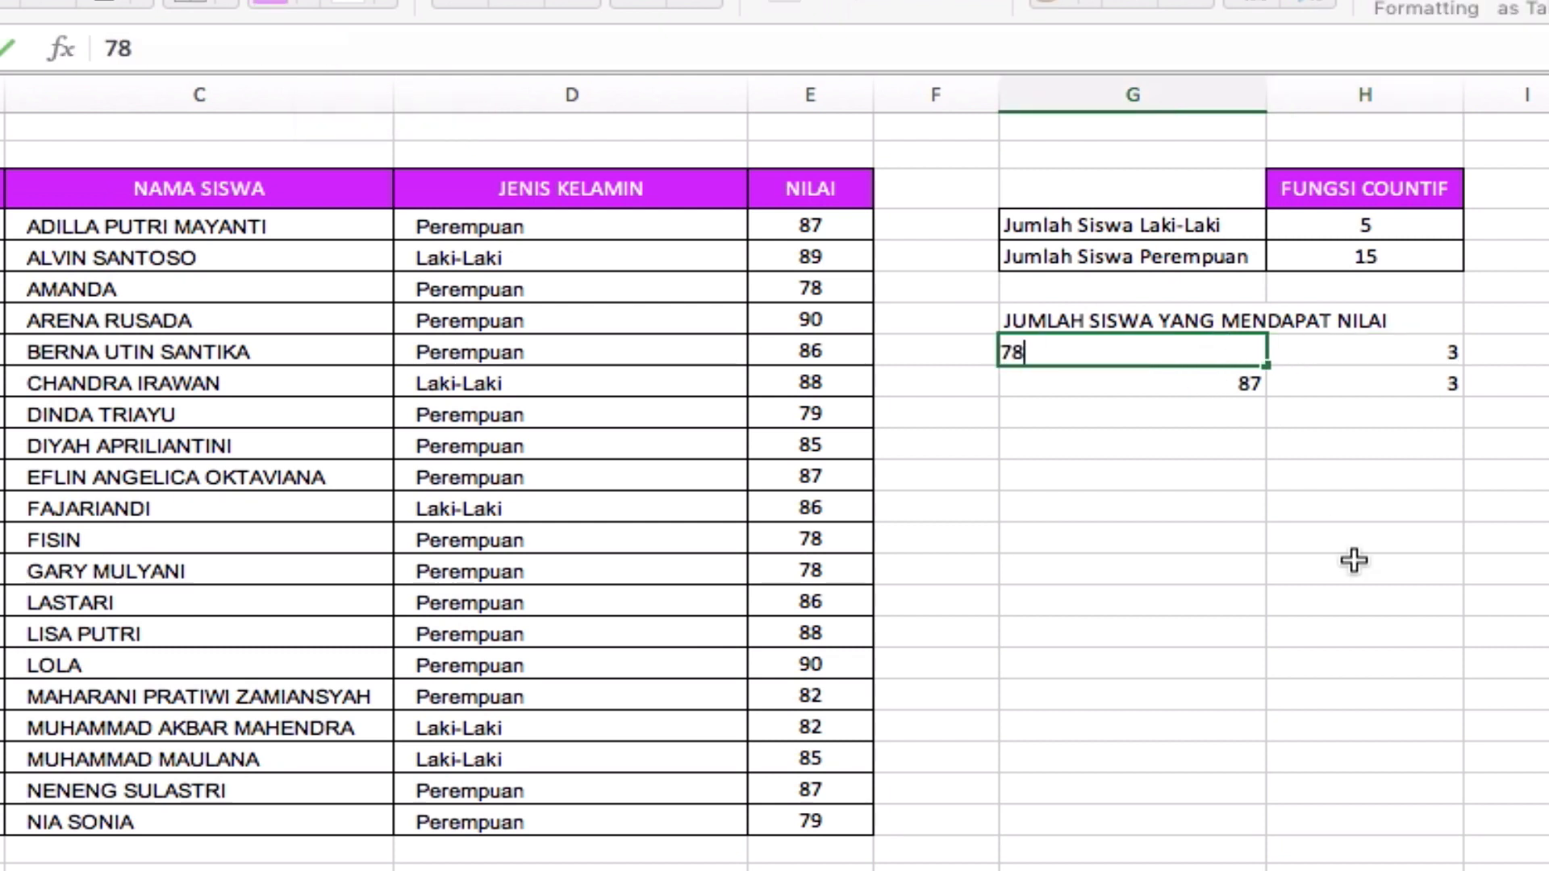
{"action": "key", "text": "Return"}
Review the cell-reference COUNTIF formula in H9 and set its score criterion in G9 to 90
{"action": "key", "text": "Right"}
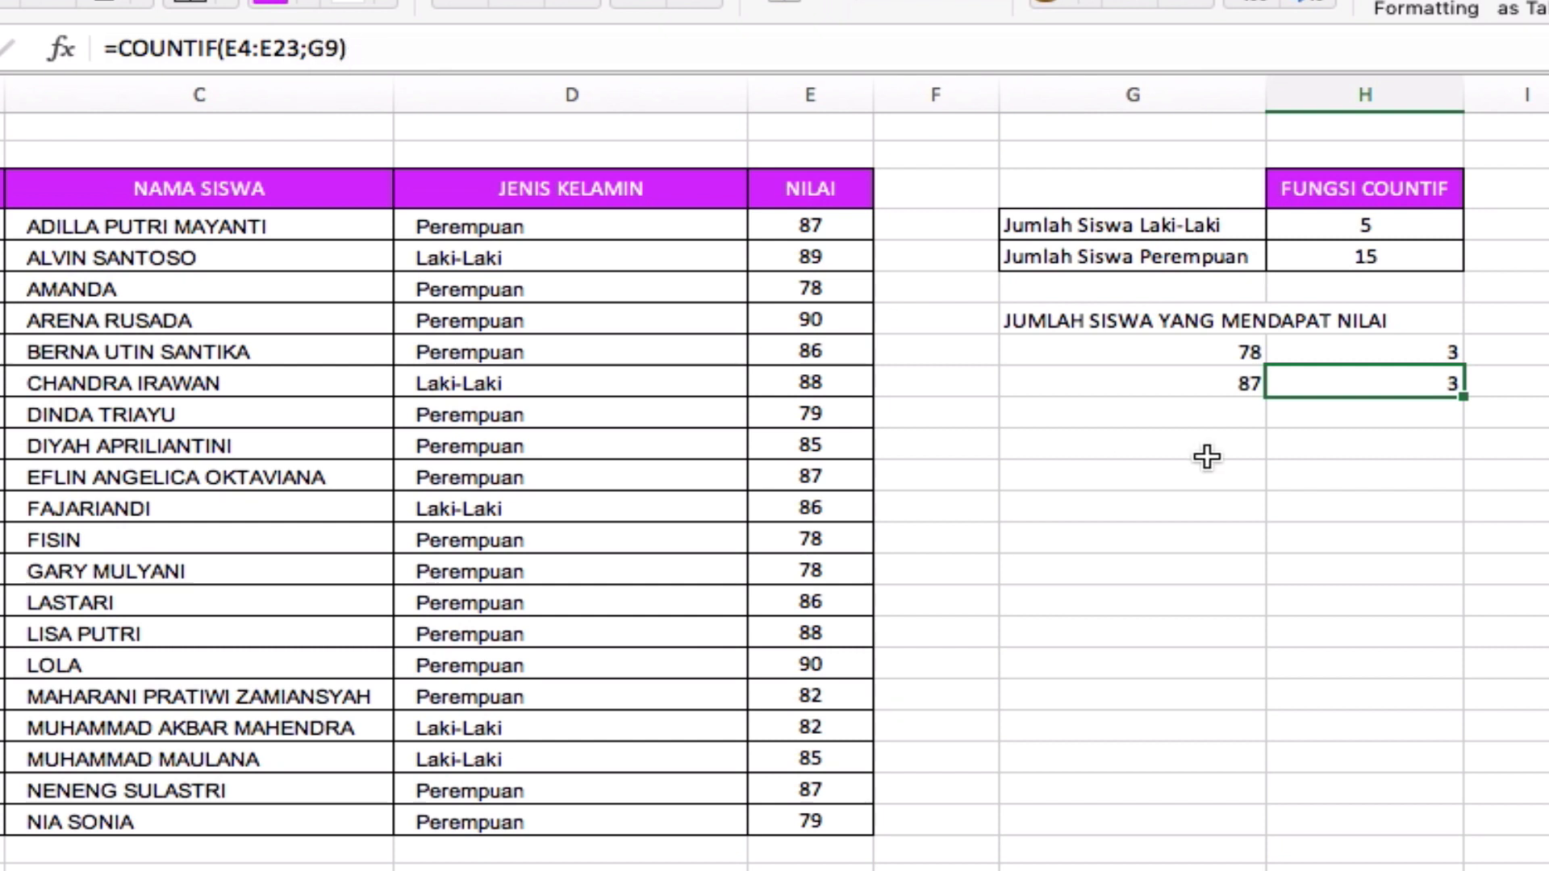
{"action": "left_click", "coordinate": [1216, 381]}
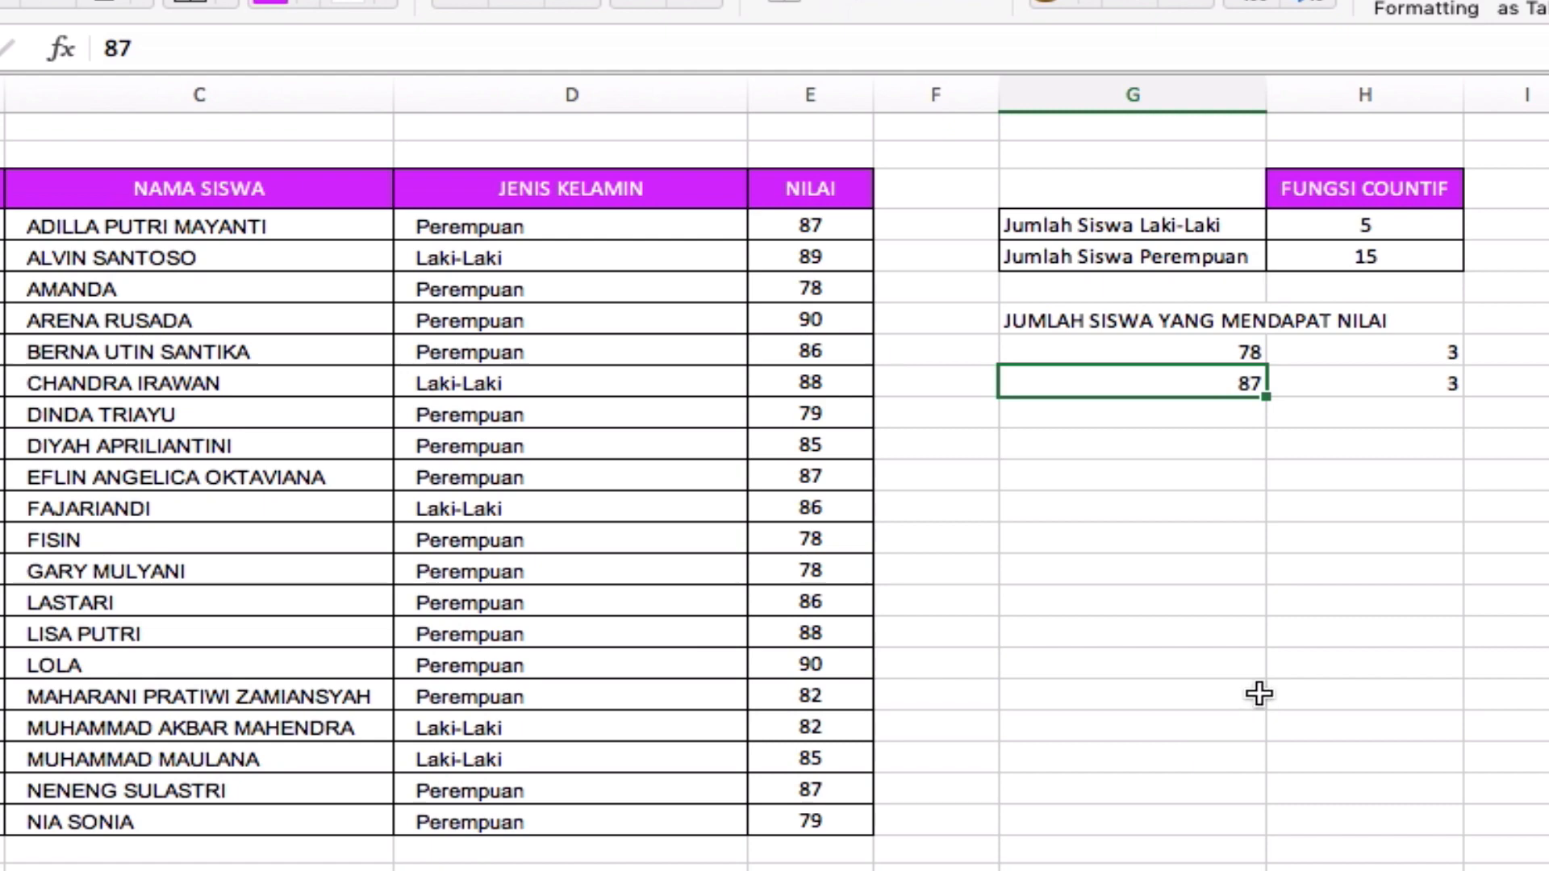
{"action": "left_click", "coordinate": [1376, 393]}
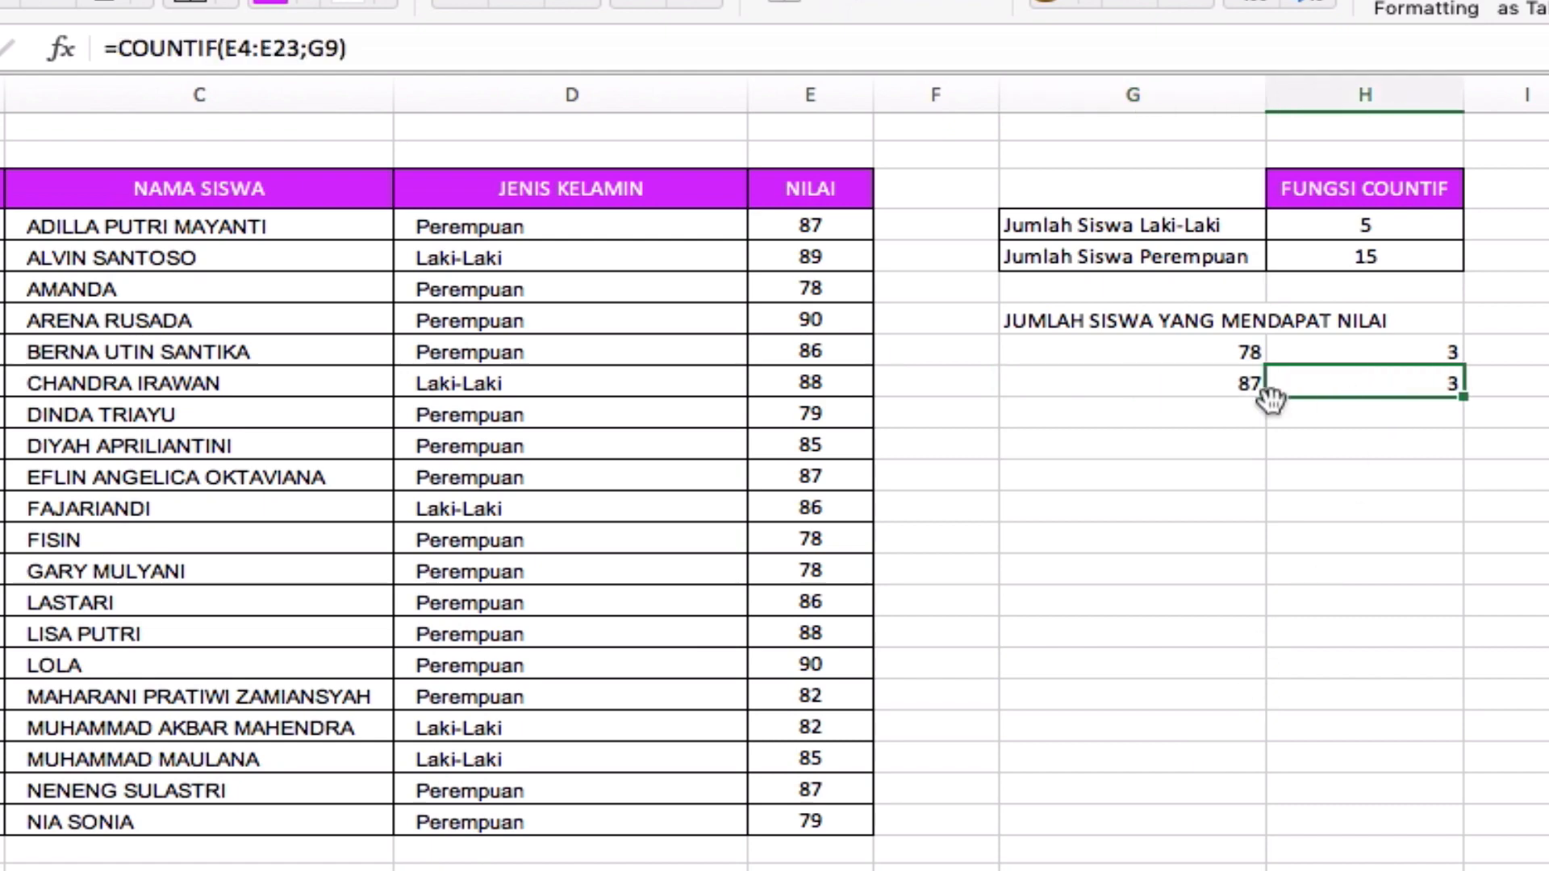
{"action": "left_click", "coordinate": [1222, 382]}
{"action": "type", "text": "90"}
{"action": "key", "text": "Return"}
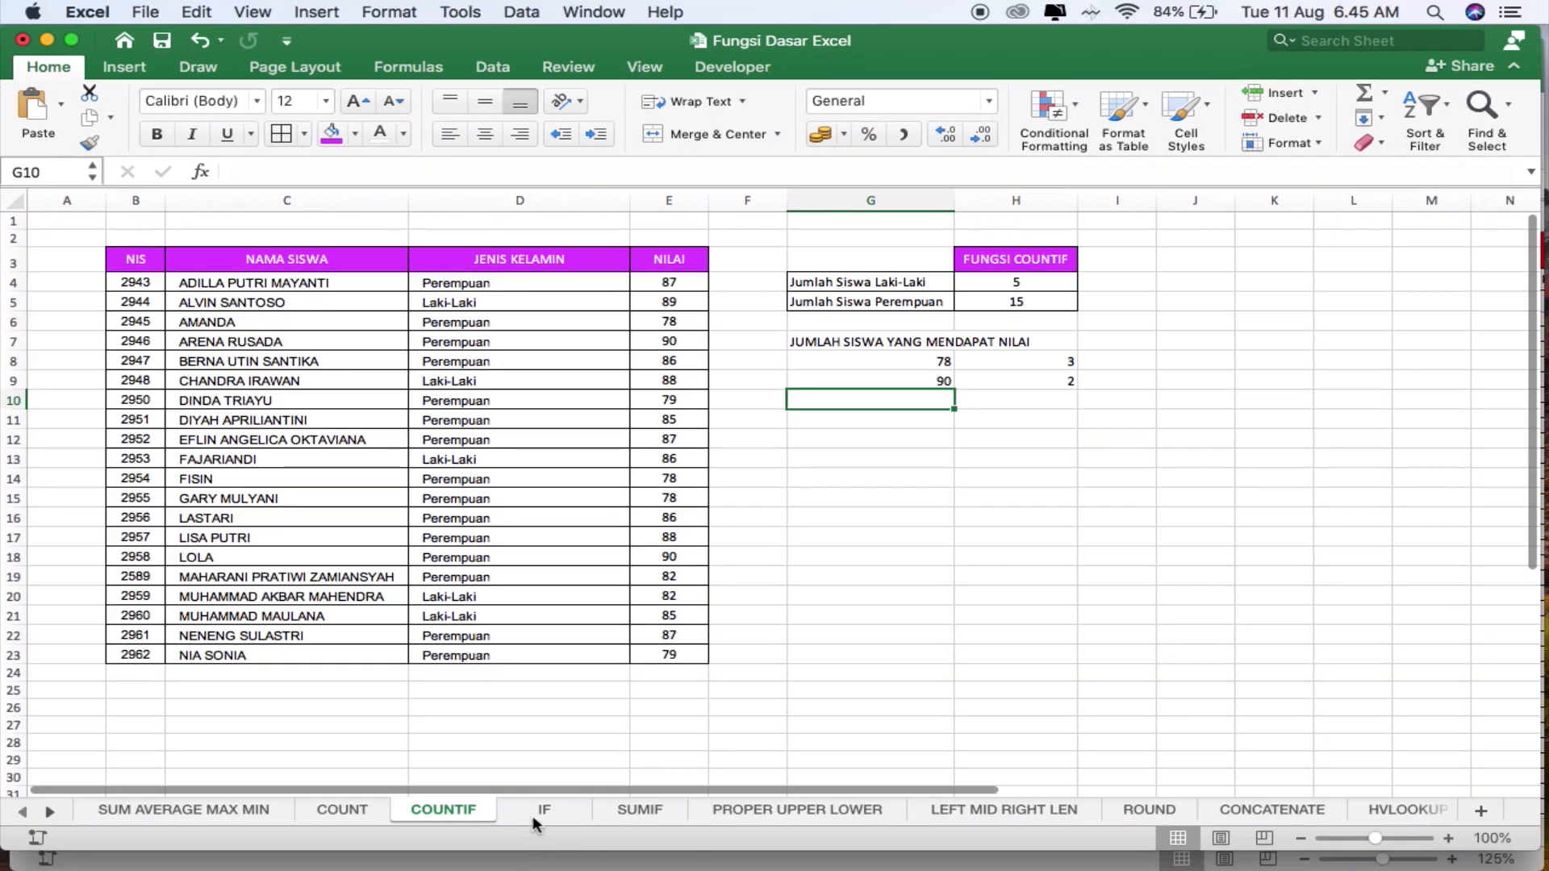
Switch to the IF sheet and enter the minimum passing score 80 in F1, above the KETERANGAN column
{"action": "left_click", "coordinate": [548, 830]}
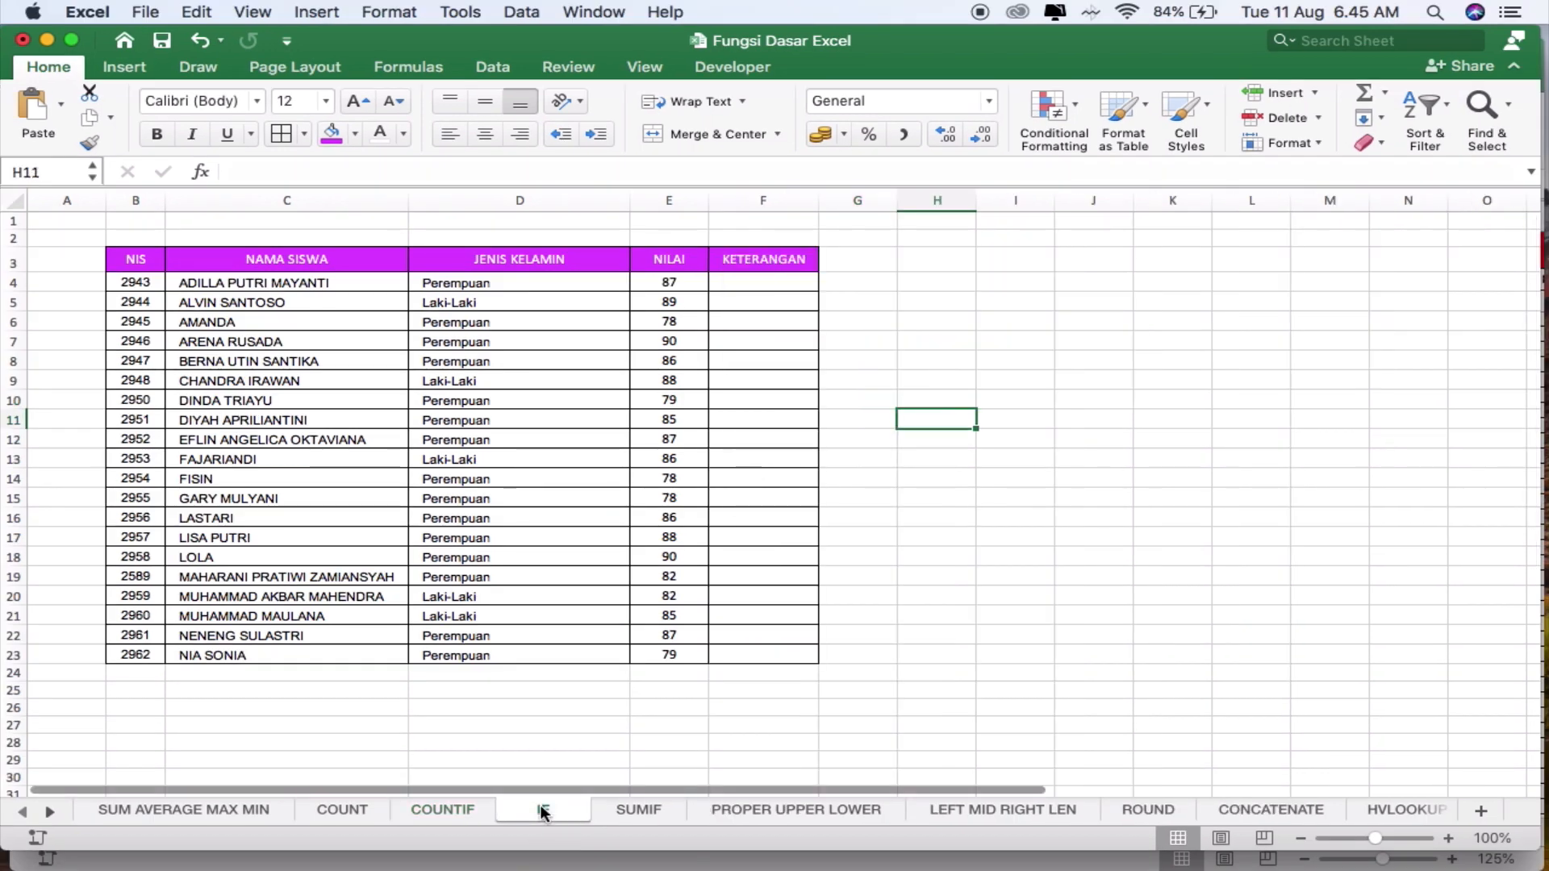
{"action": "left_click", "coordinate": [928, 395]}
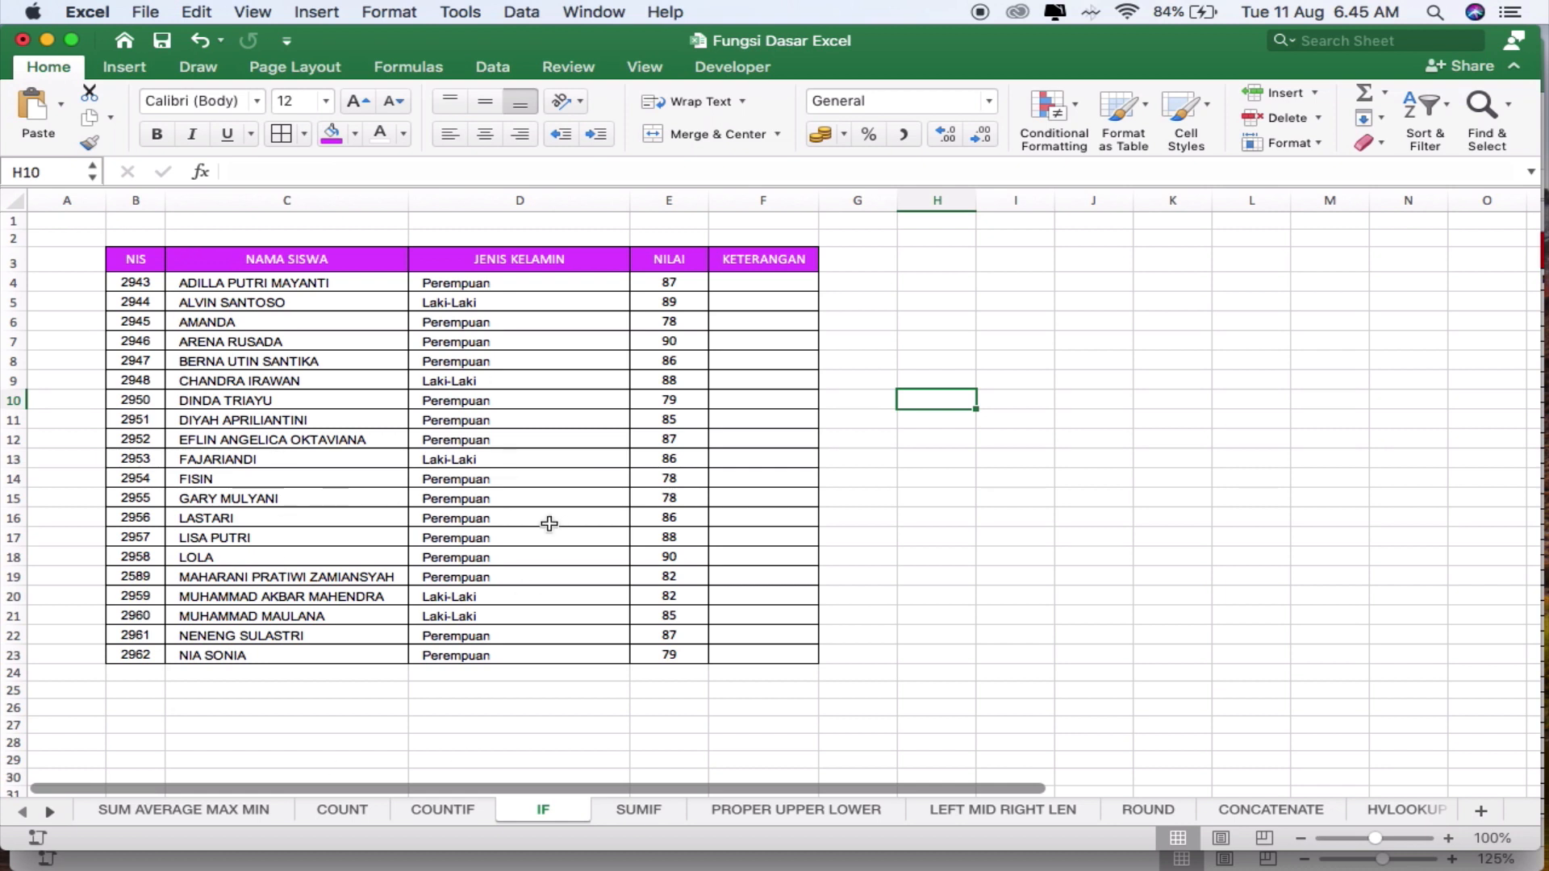
{"action": "left_click", "coordinate": [766, 281]}
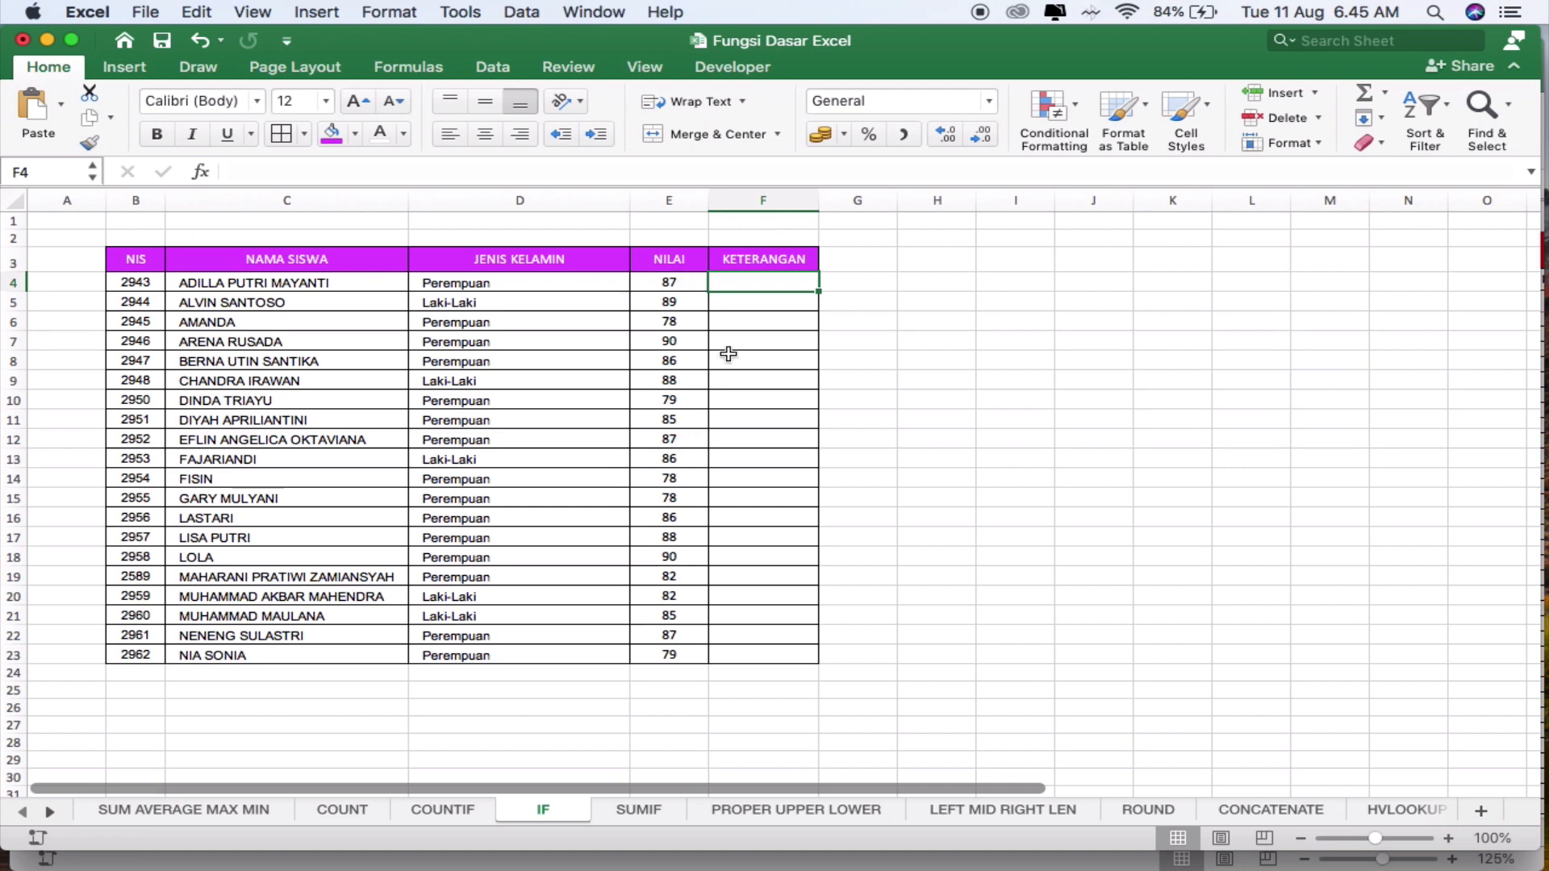
{"action": "left_click", "coordinate": [756, 221]}
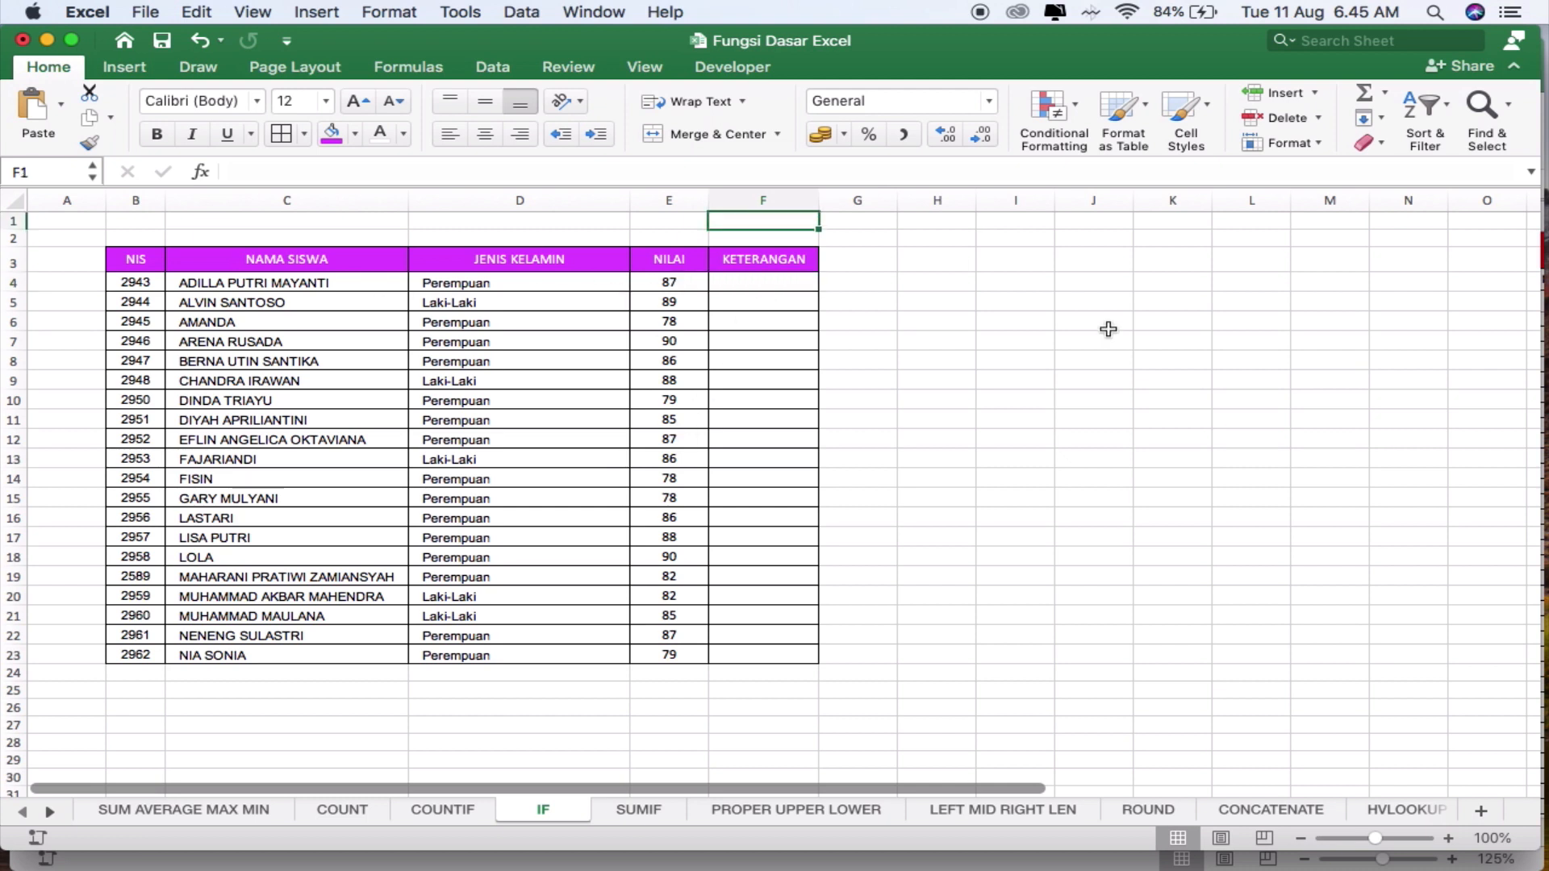
{"action": "type", "text": "8"}
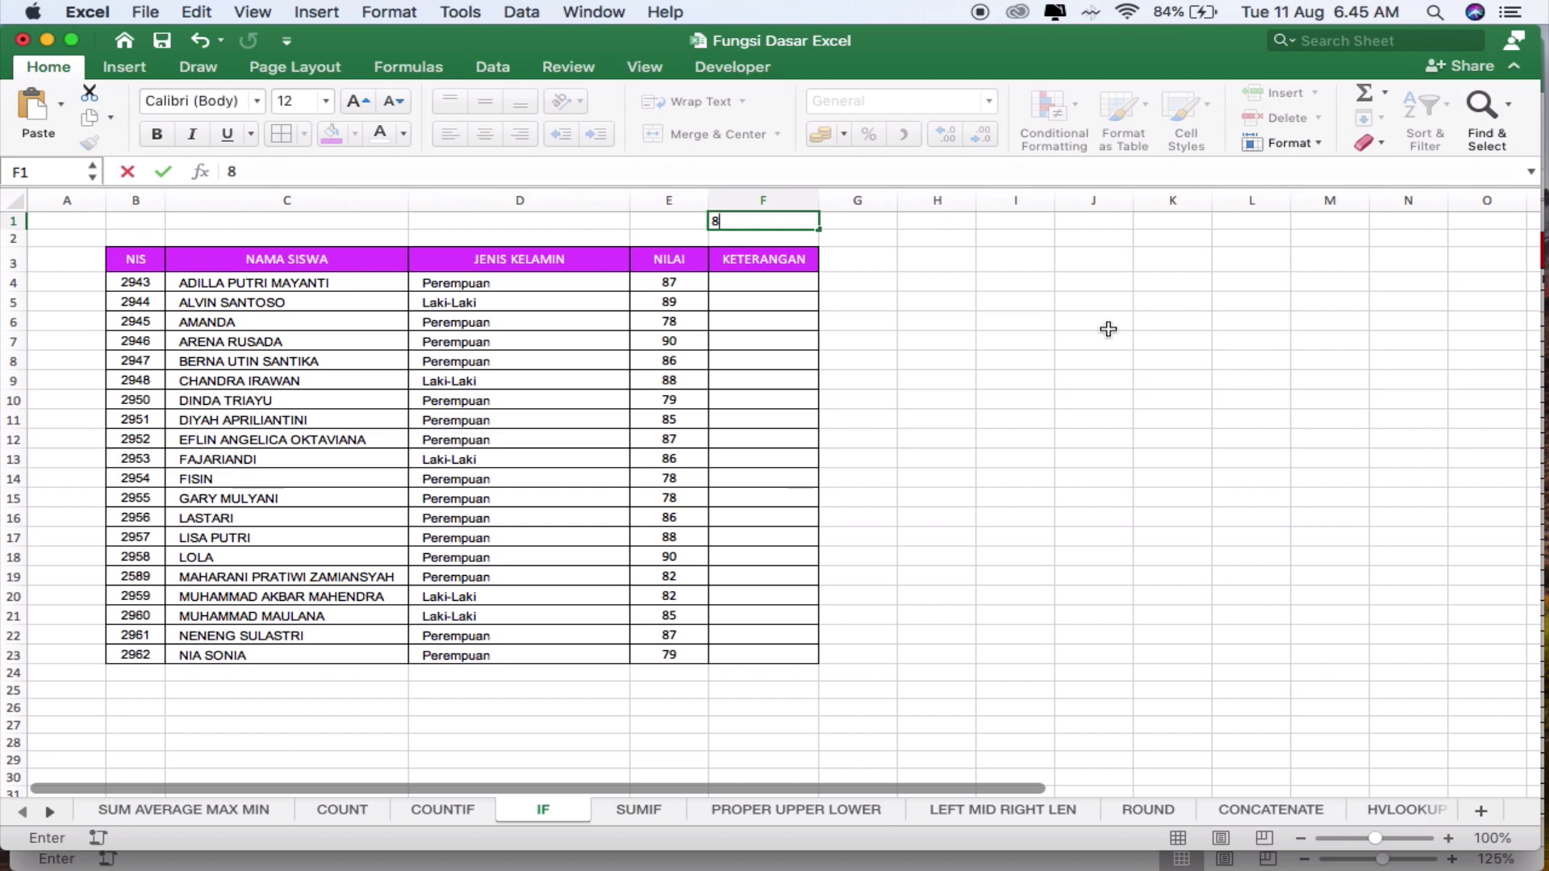
{"action": "type", "text": "0"}
{"action": "key", "text": "Return"}
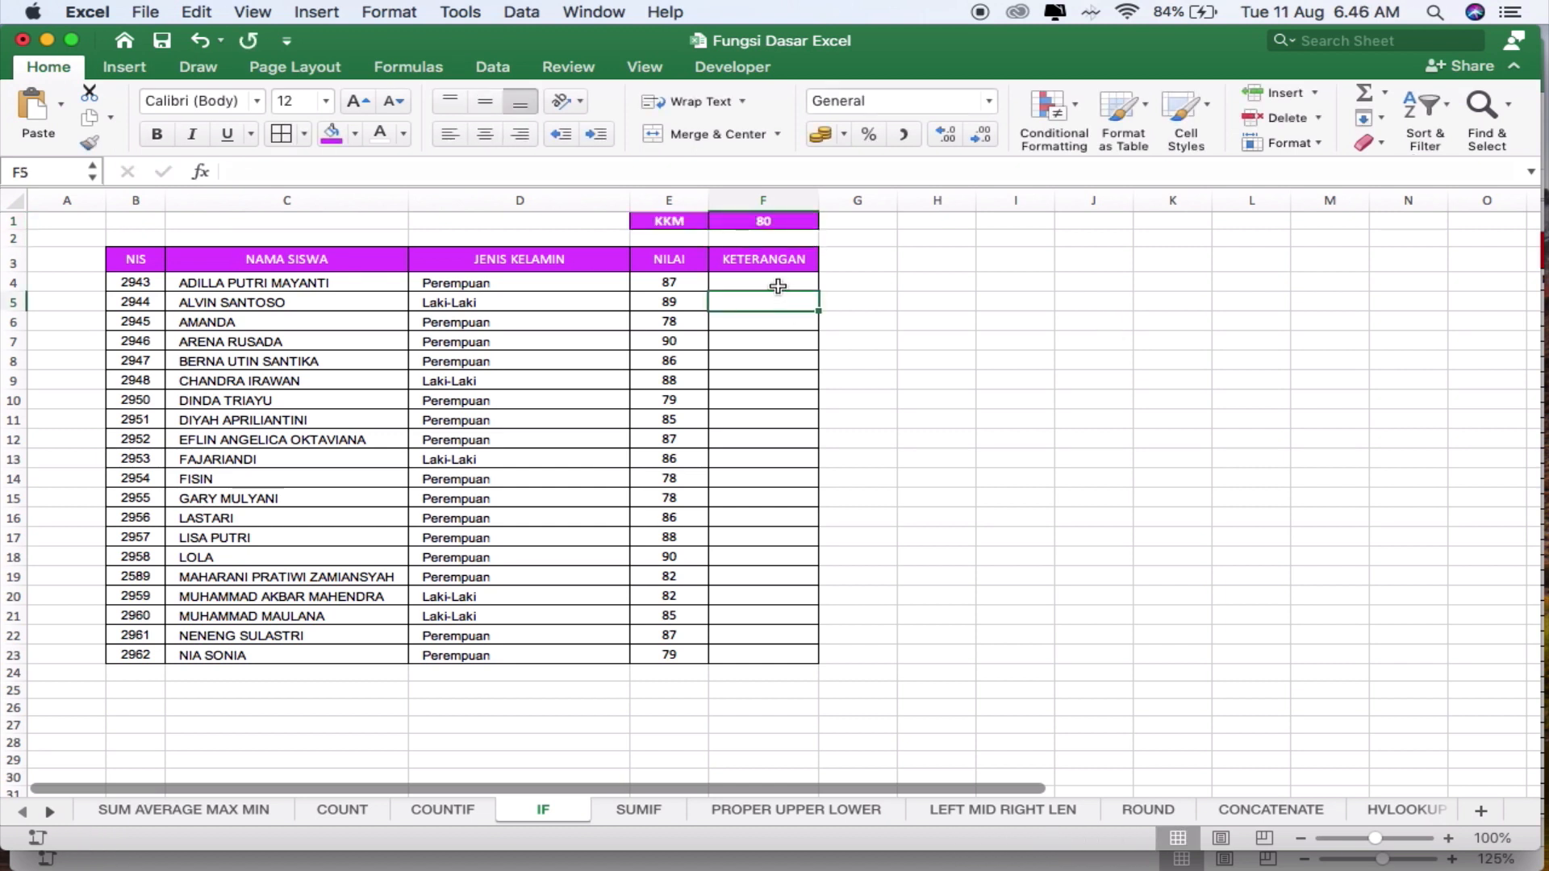
Start an IF formula in F4 with the logical test E4>=F1, comparing the first student's score with the KKM
{"action": "left_click", "coordinate": [778, 285]}
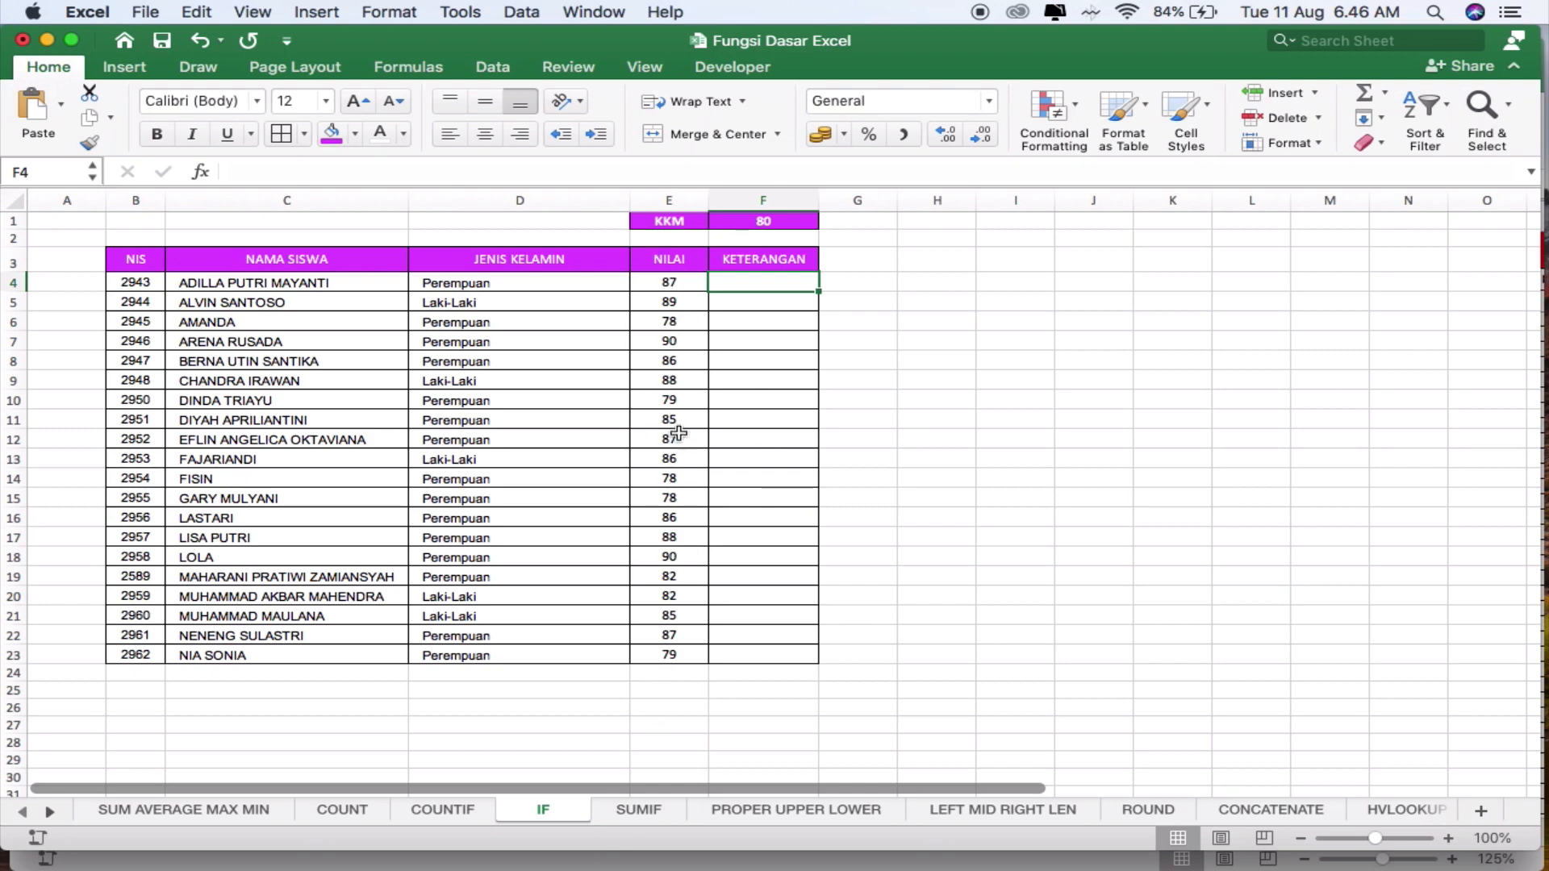
{"action": "scroll", "coordinate": [707, 413], "scroll_direction": "up", "scroll_amount": 2}
{"action": "scroll", "coordinate": [707, 413], "scroll_direction": "up", "scroll_amount": 2}
{"action": "scroll", "coordinate": [707, 414], "scroll_direction": "up", "scroll_amount": 2}
{"action": "scroll", "coordinate": [707, 413], "scroll_direction": "left", "scroll_amount": 3}
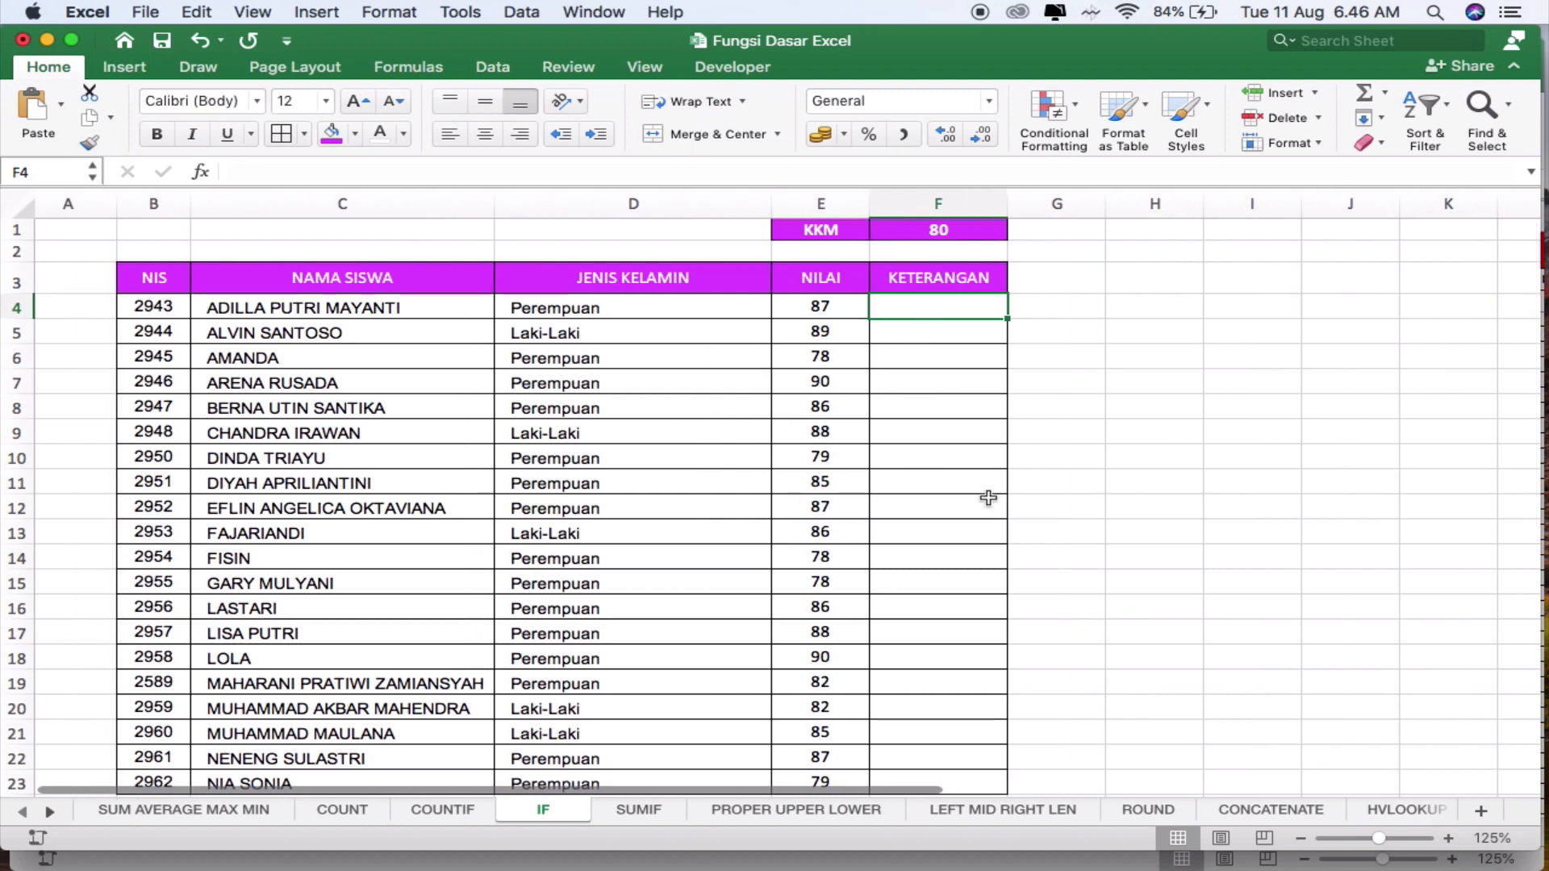
{"action": "type", "text": "=if"}
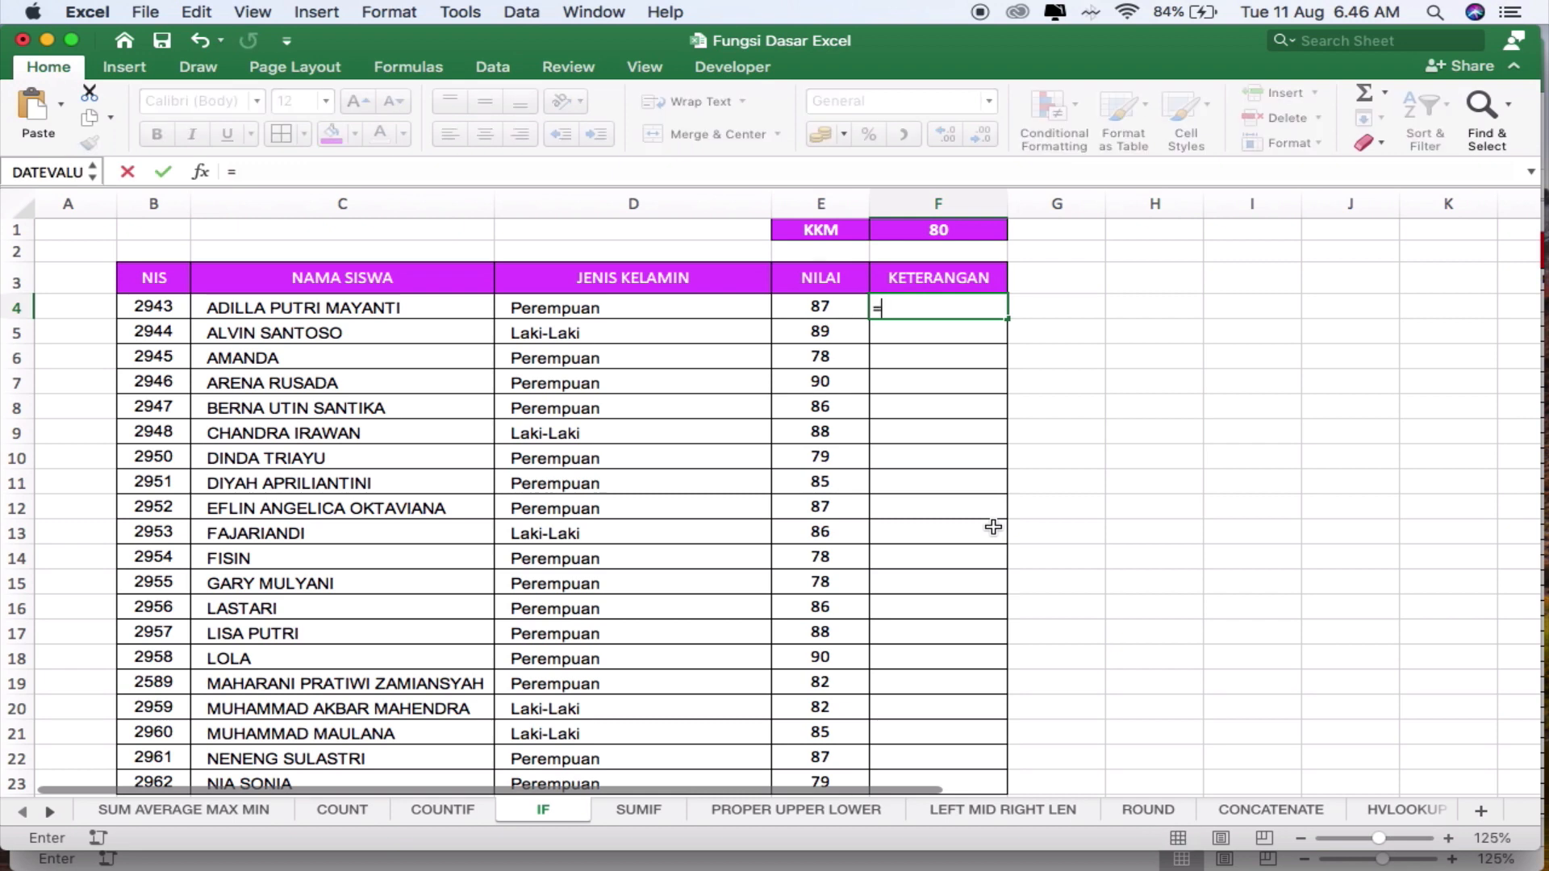
{"action": "key", "text": "Tab"}
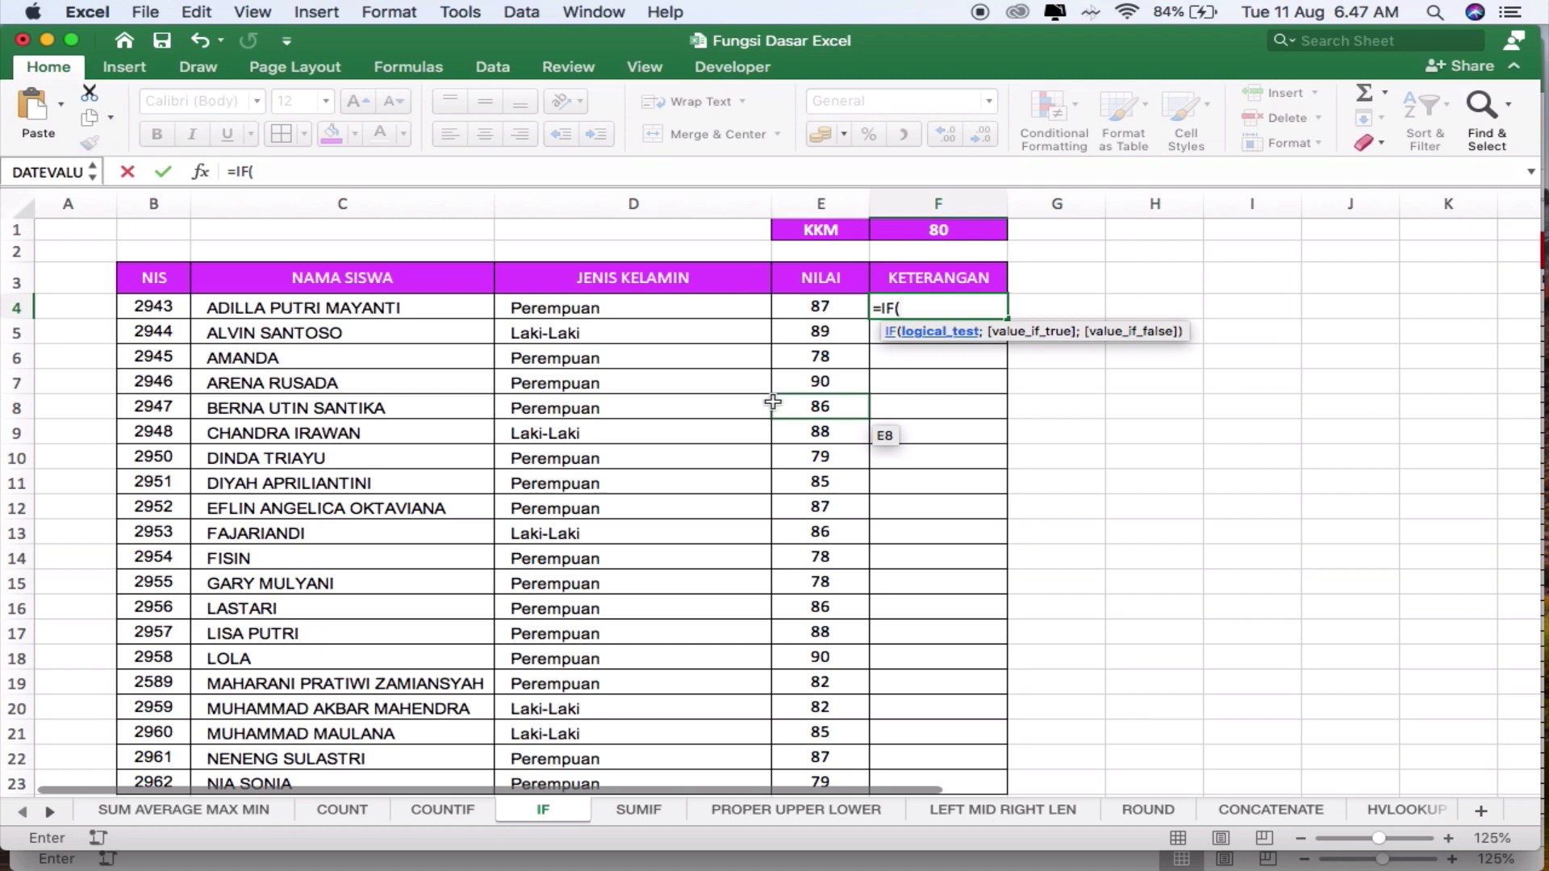
{"action": "left_click", "coordinate": [799, 298]}
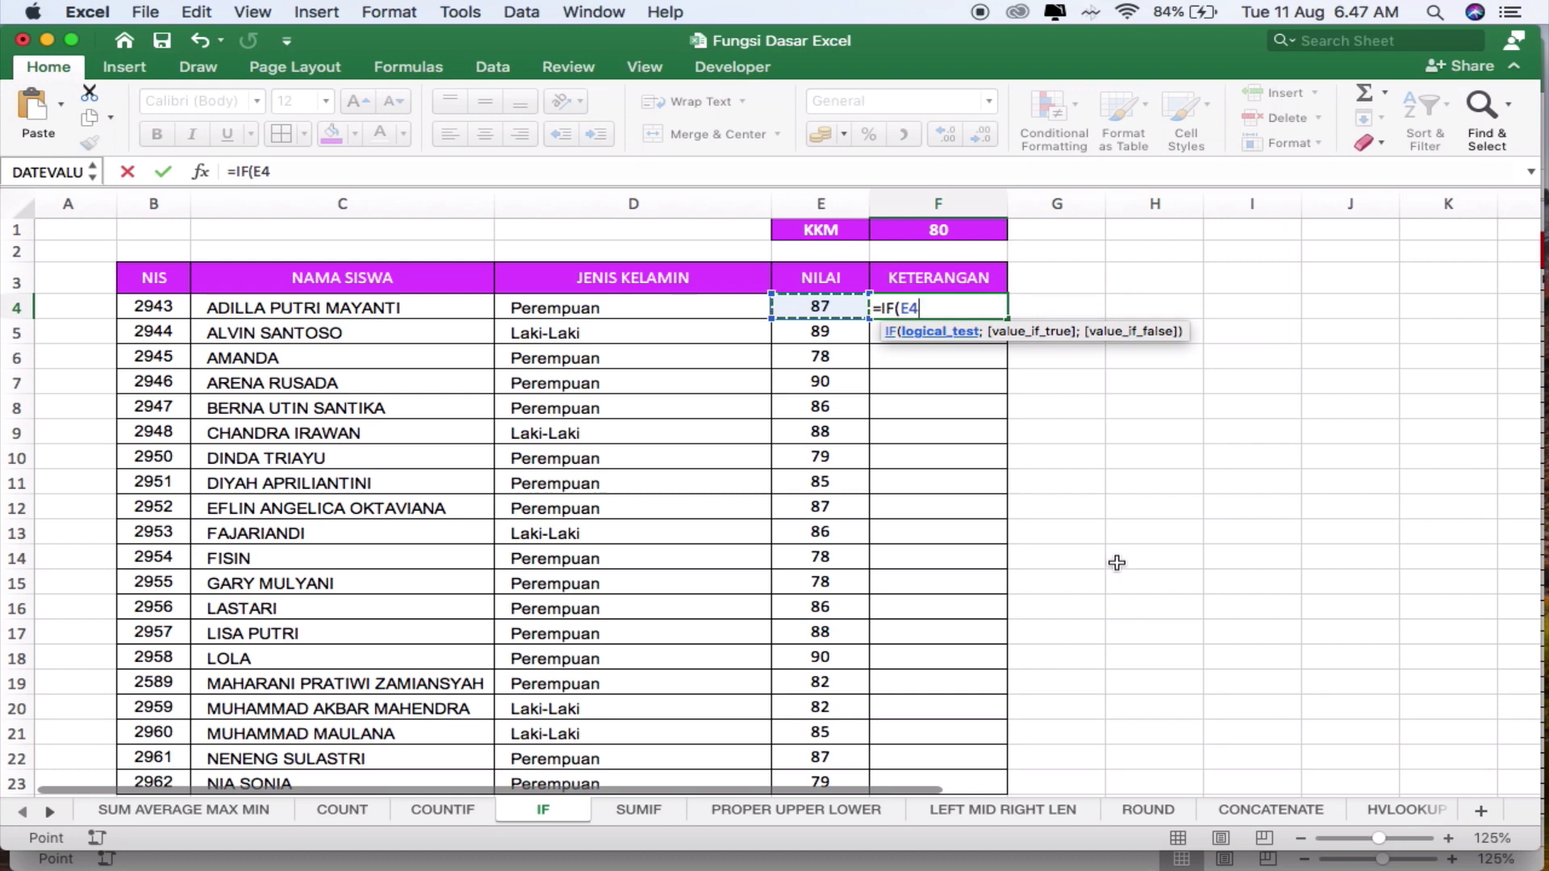
{"action": "type", "text": ">="}
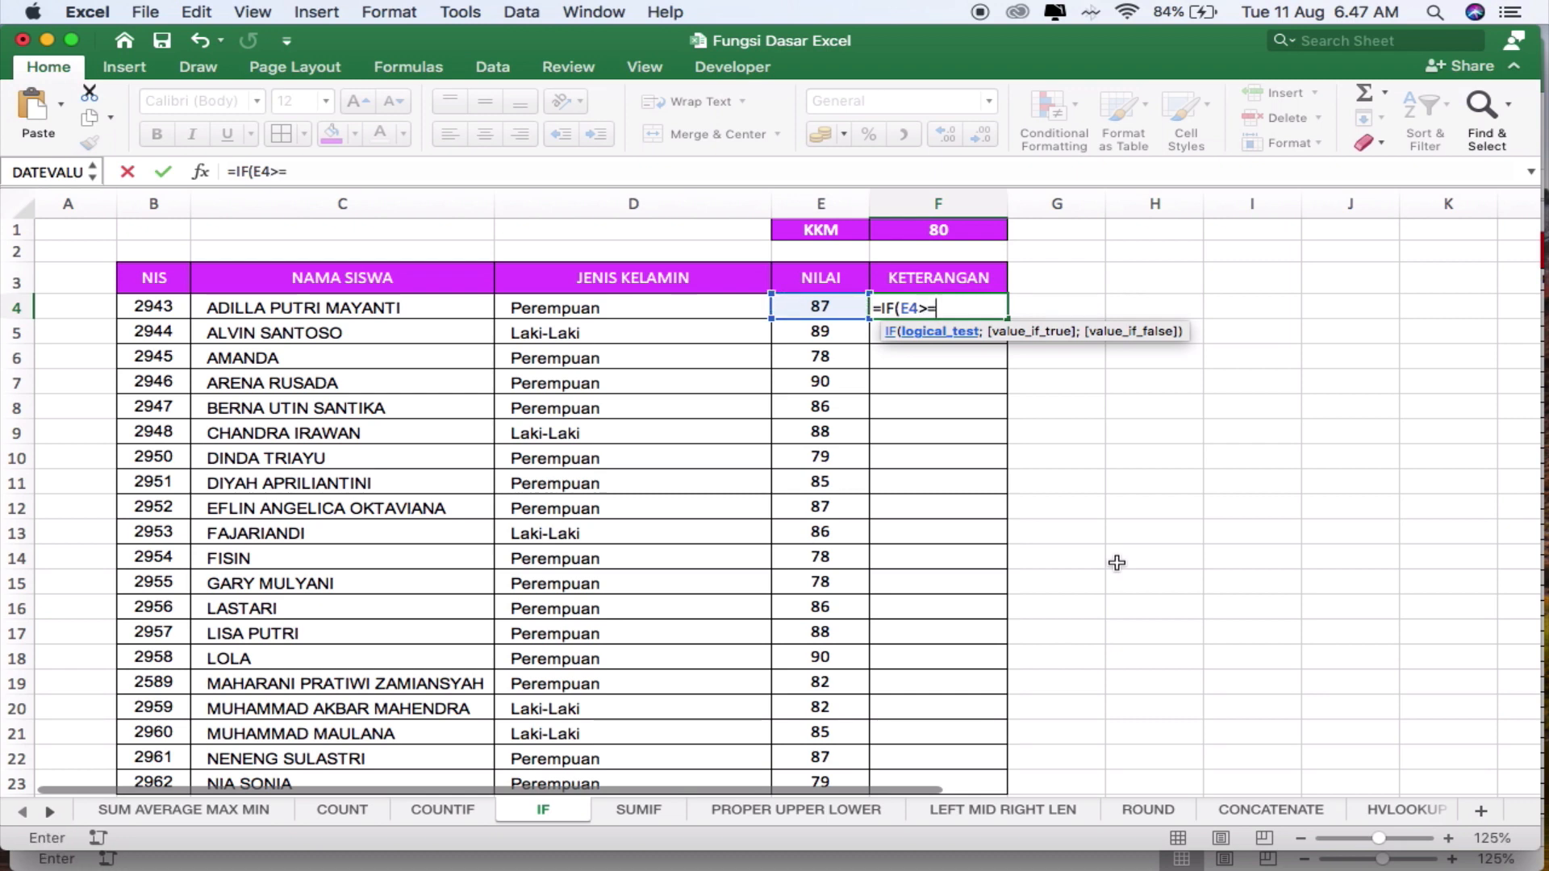
{"action": "left_click", "coordinate": [948, 231]}
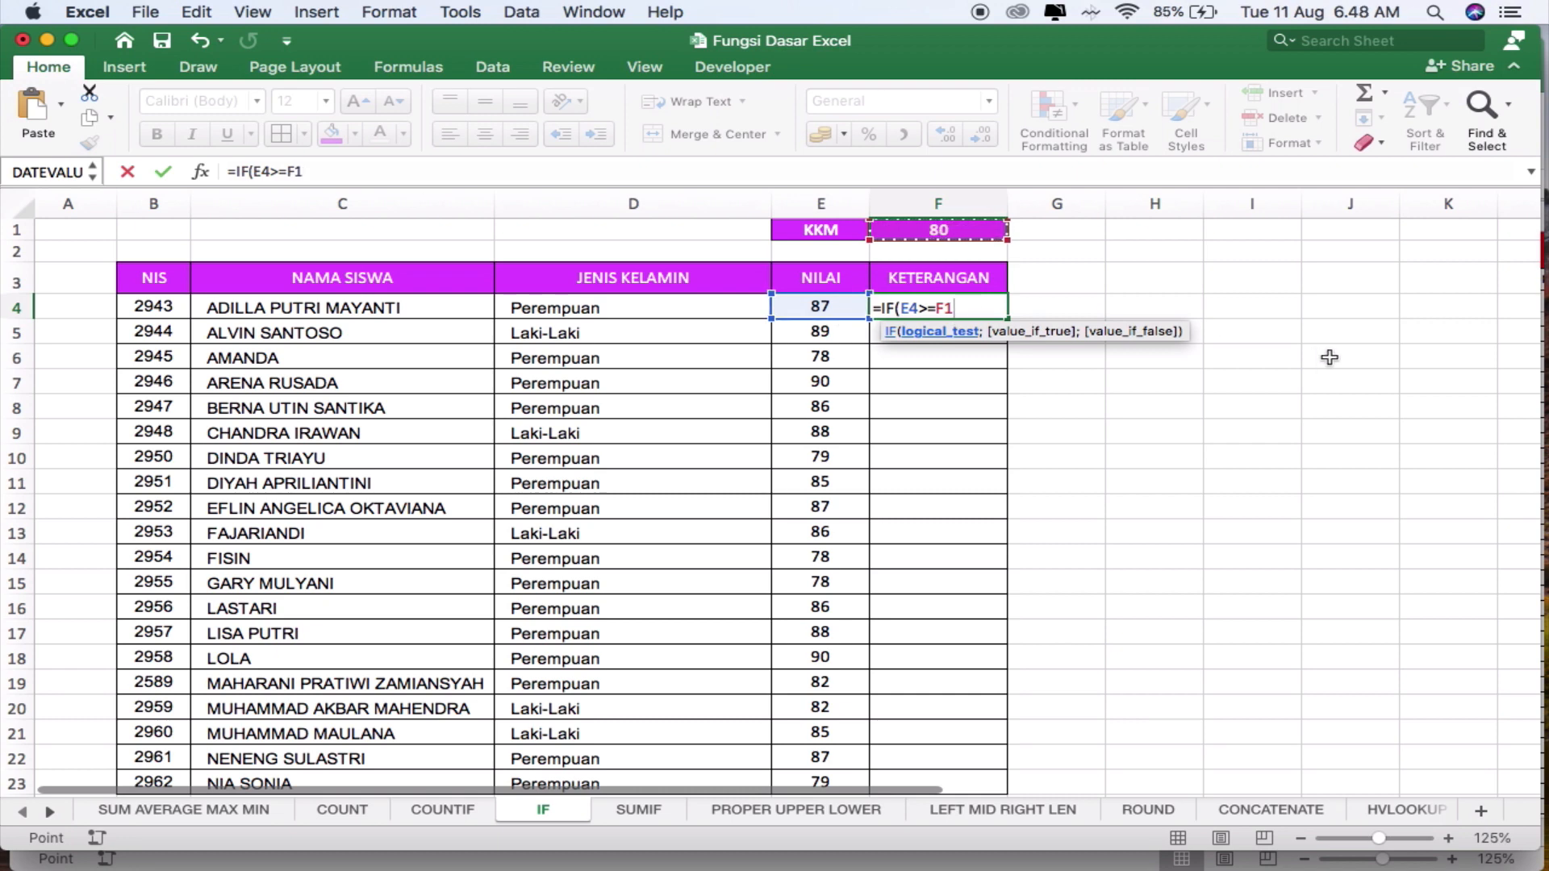
{"action": "type", "text": ";"}
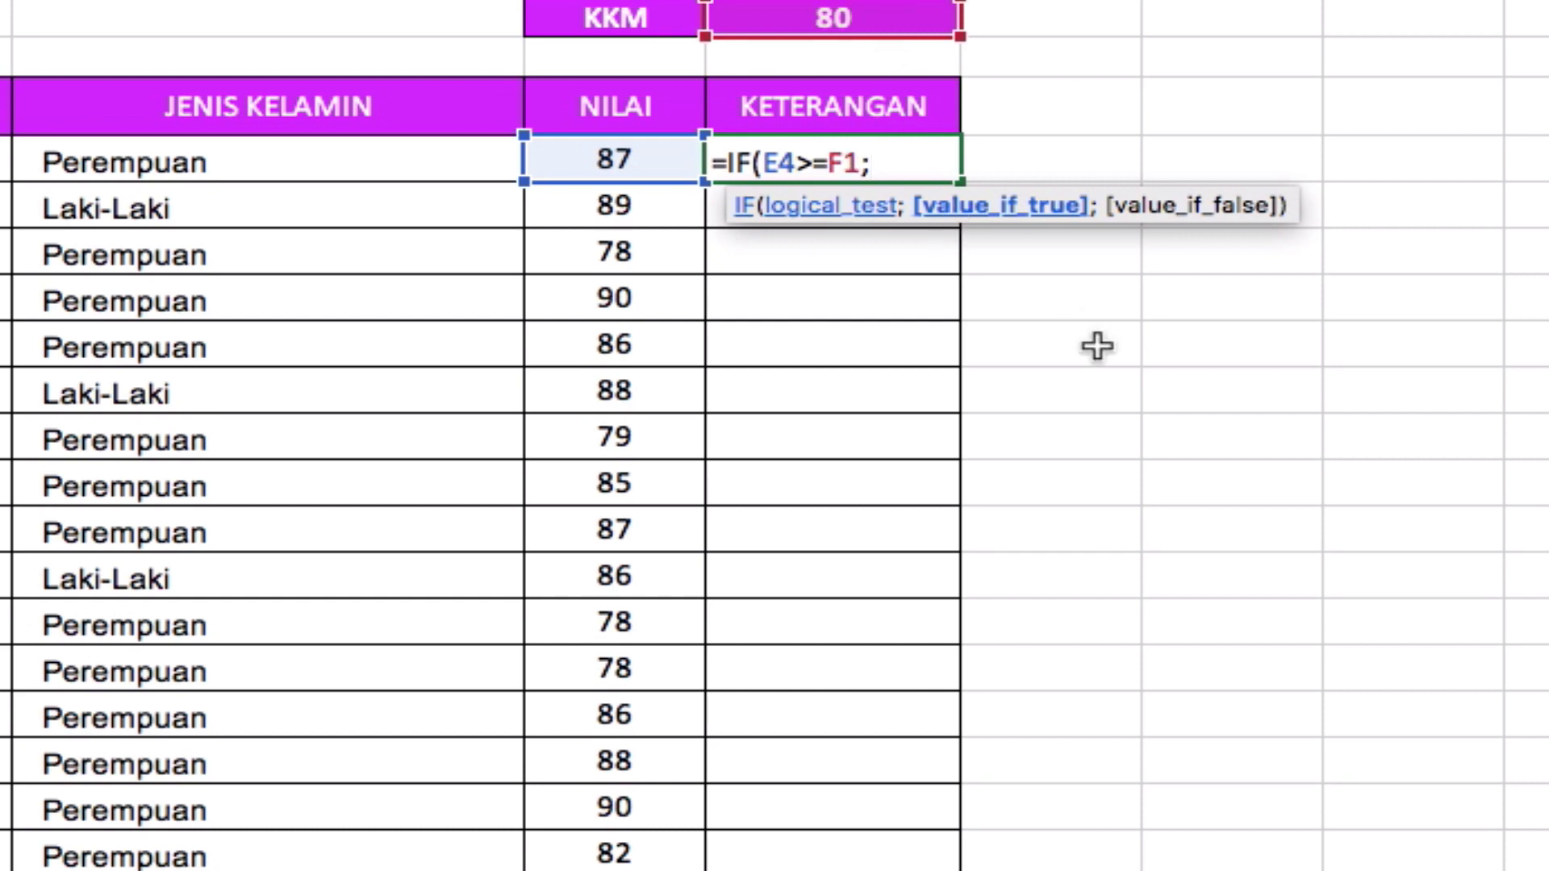
Complete the IF formula in F4 with "TUNTAS" if true and "BELUM TUNTAS" if false, and widen the KETERANGAN column
{"action": "type", "text": "\"TUN"}
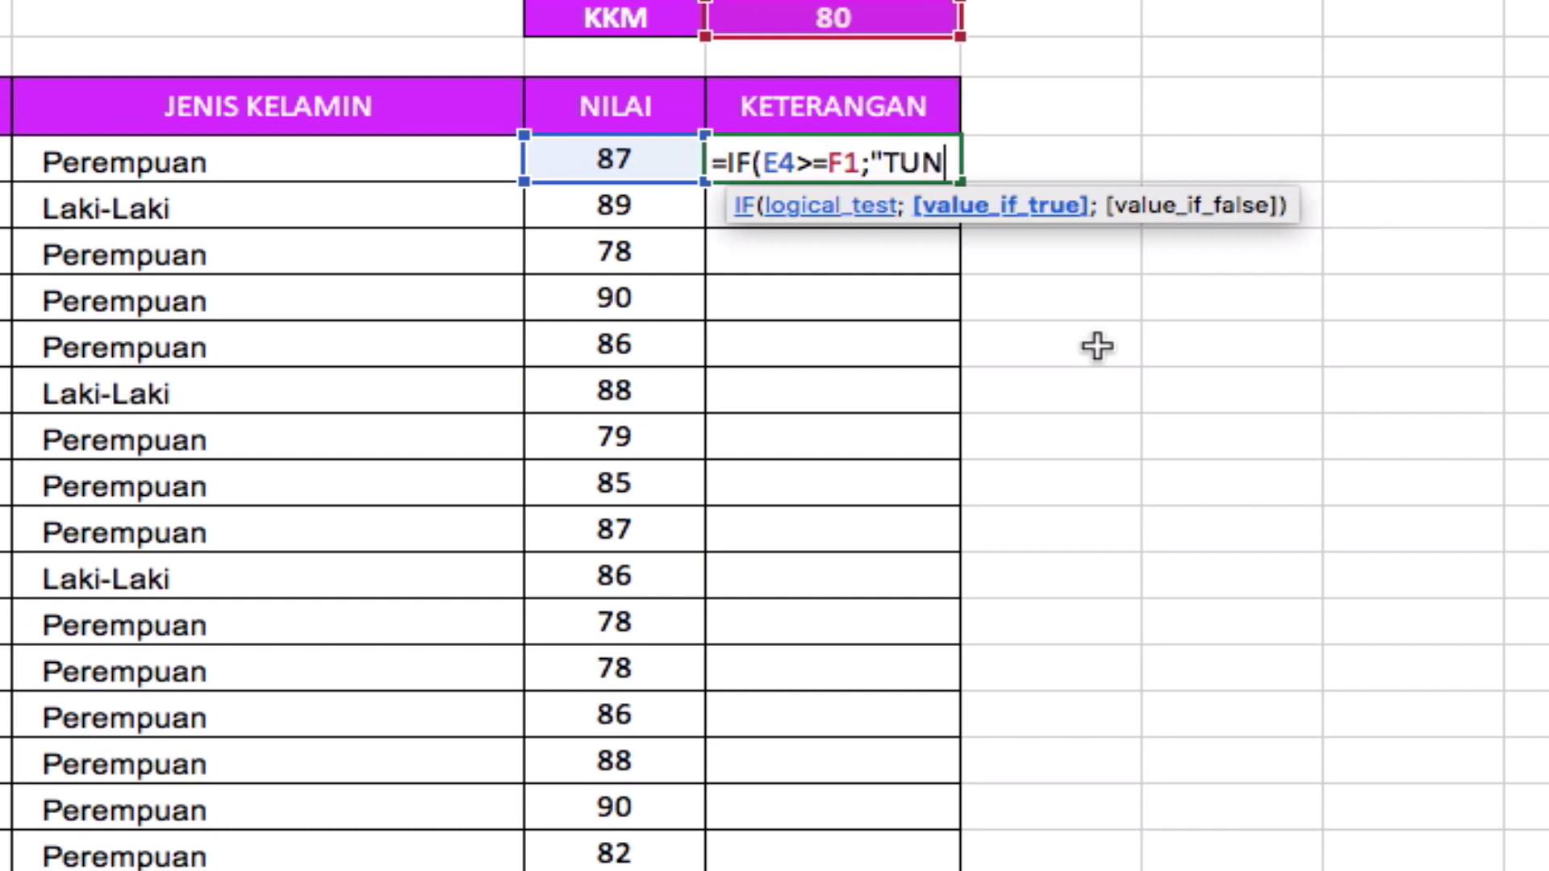
{"action": "type", "text": "TAS\""}
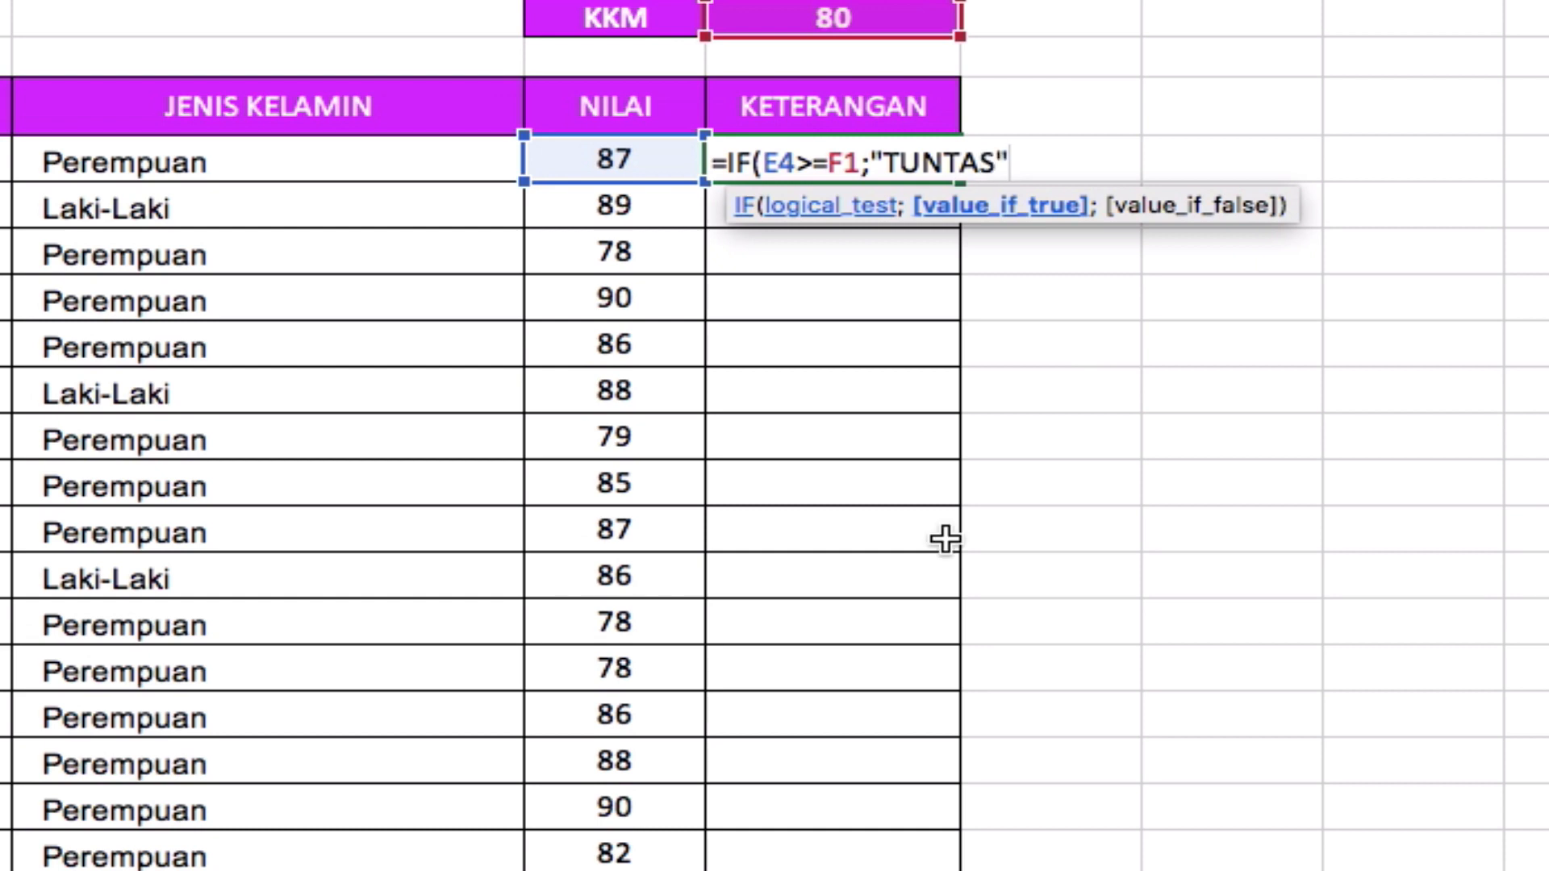
{"action": "type", "text": ";\"B"}
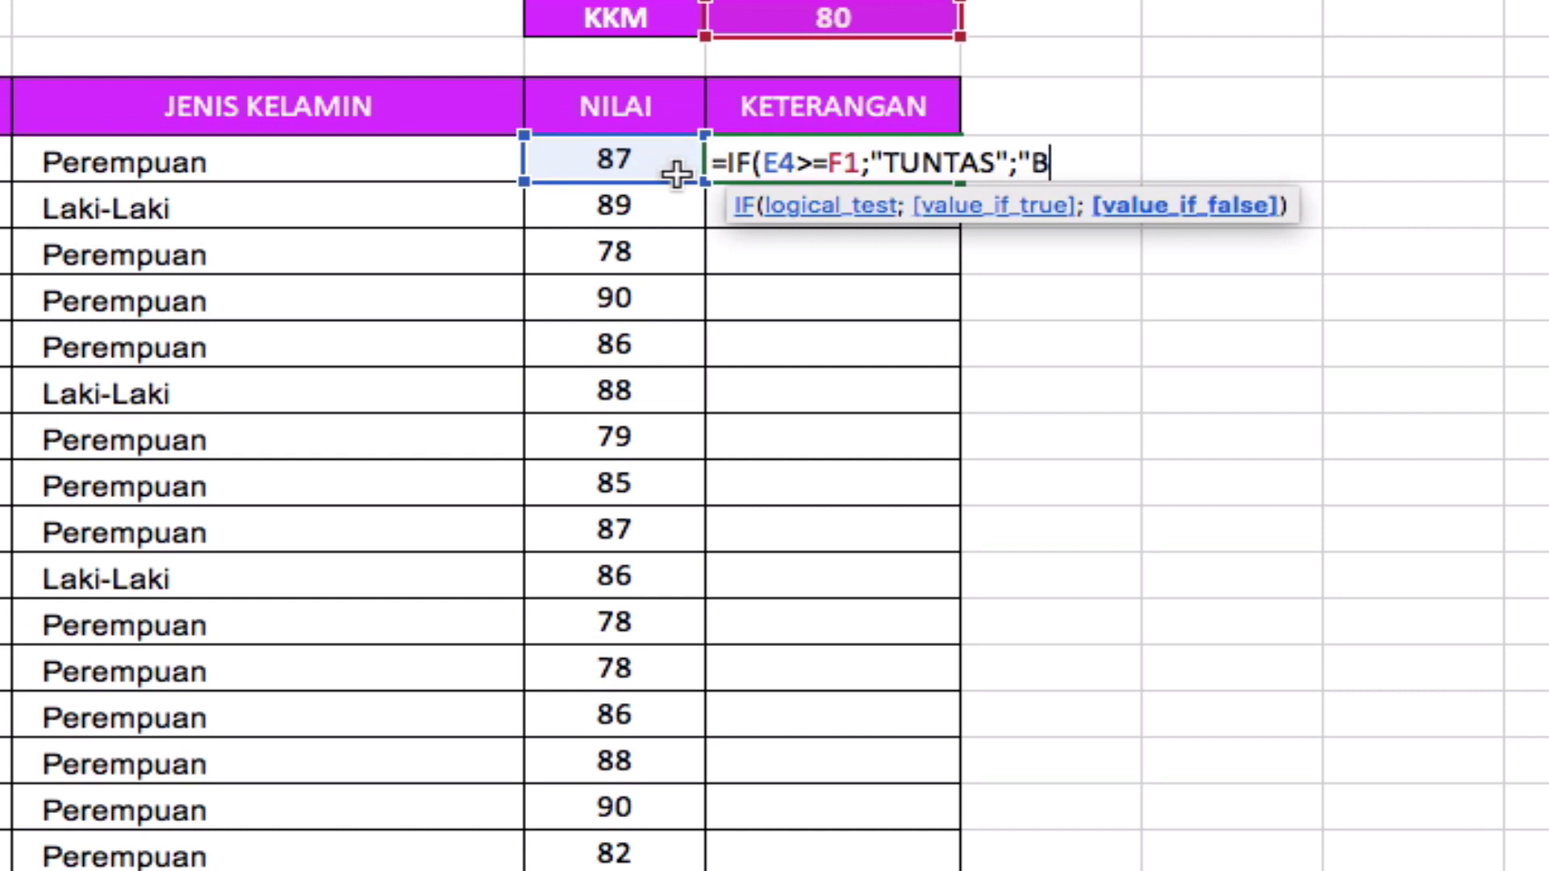
{"action": "type", "text": "ELUM TU"}
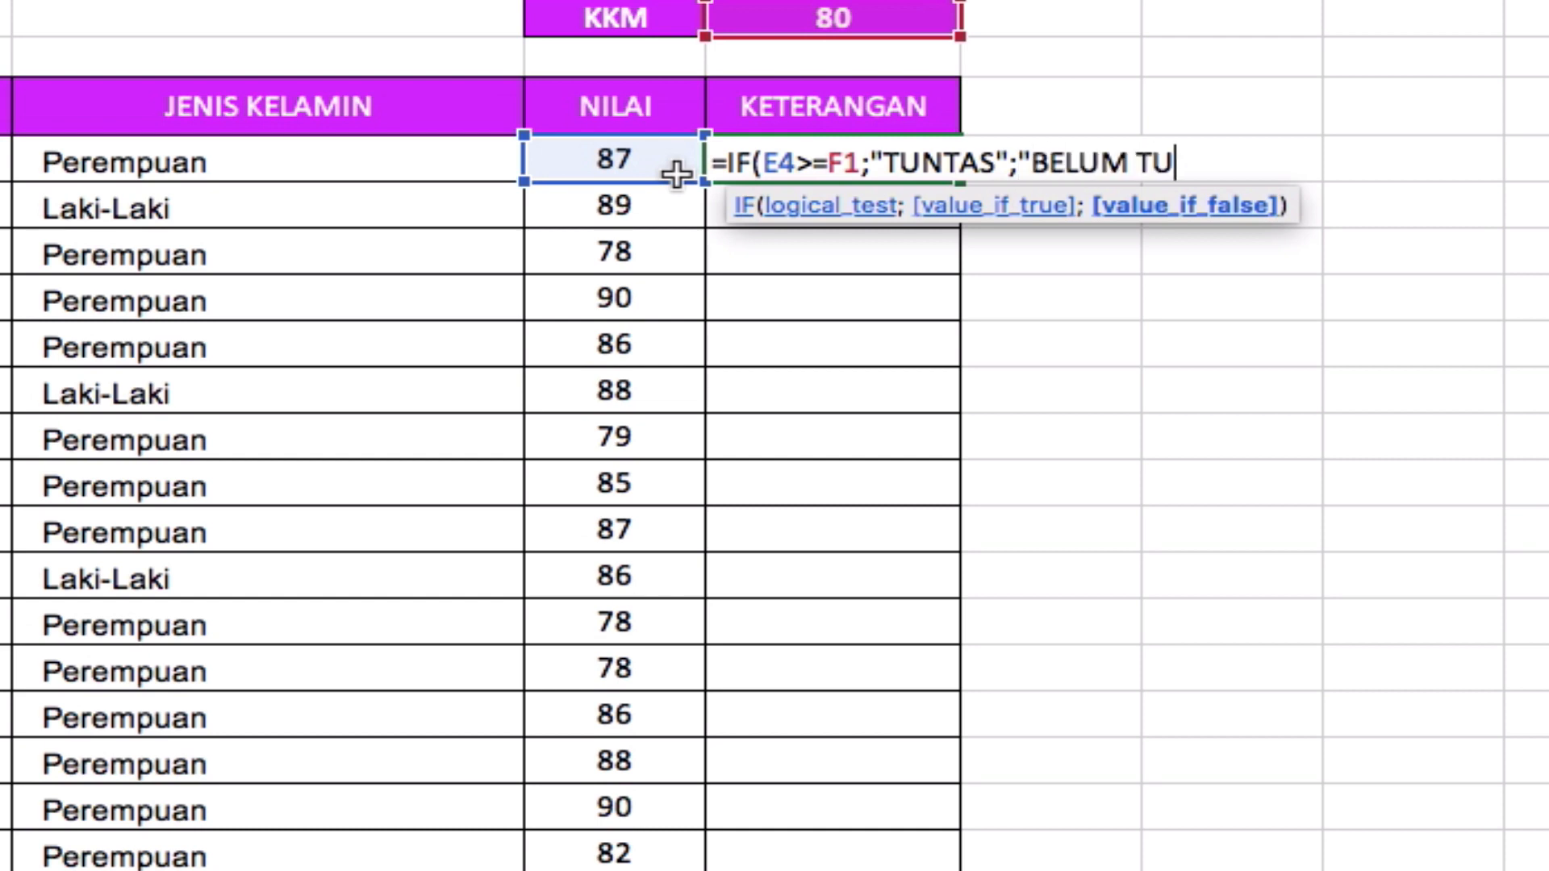
{"action": "type", "text": "NTAS"}
{"action": "type", "text": "\")"}
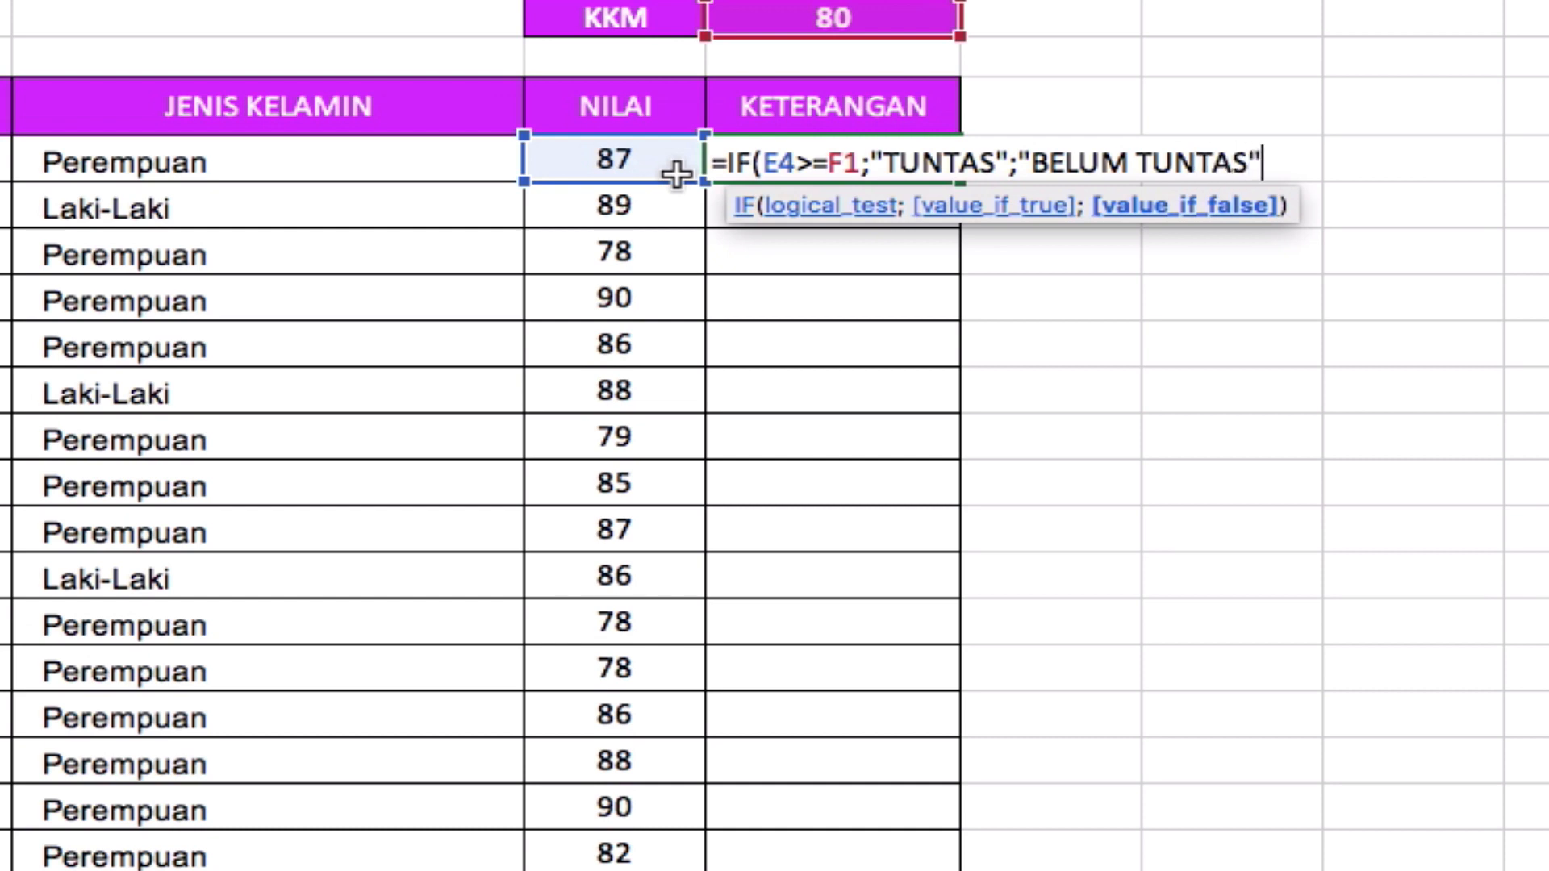
{"action": "key", "text": "Return"}
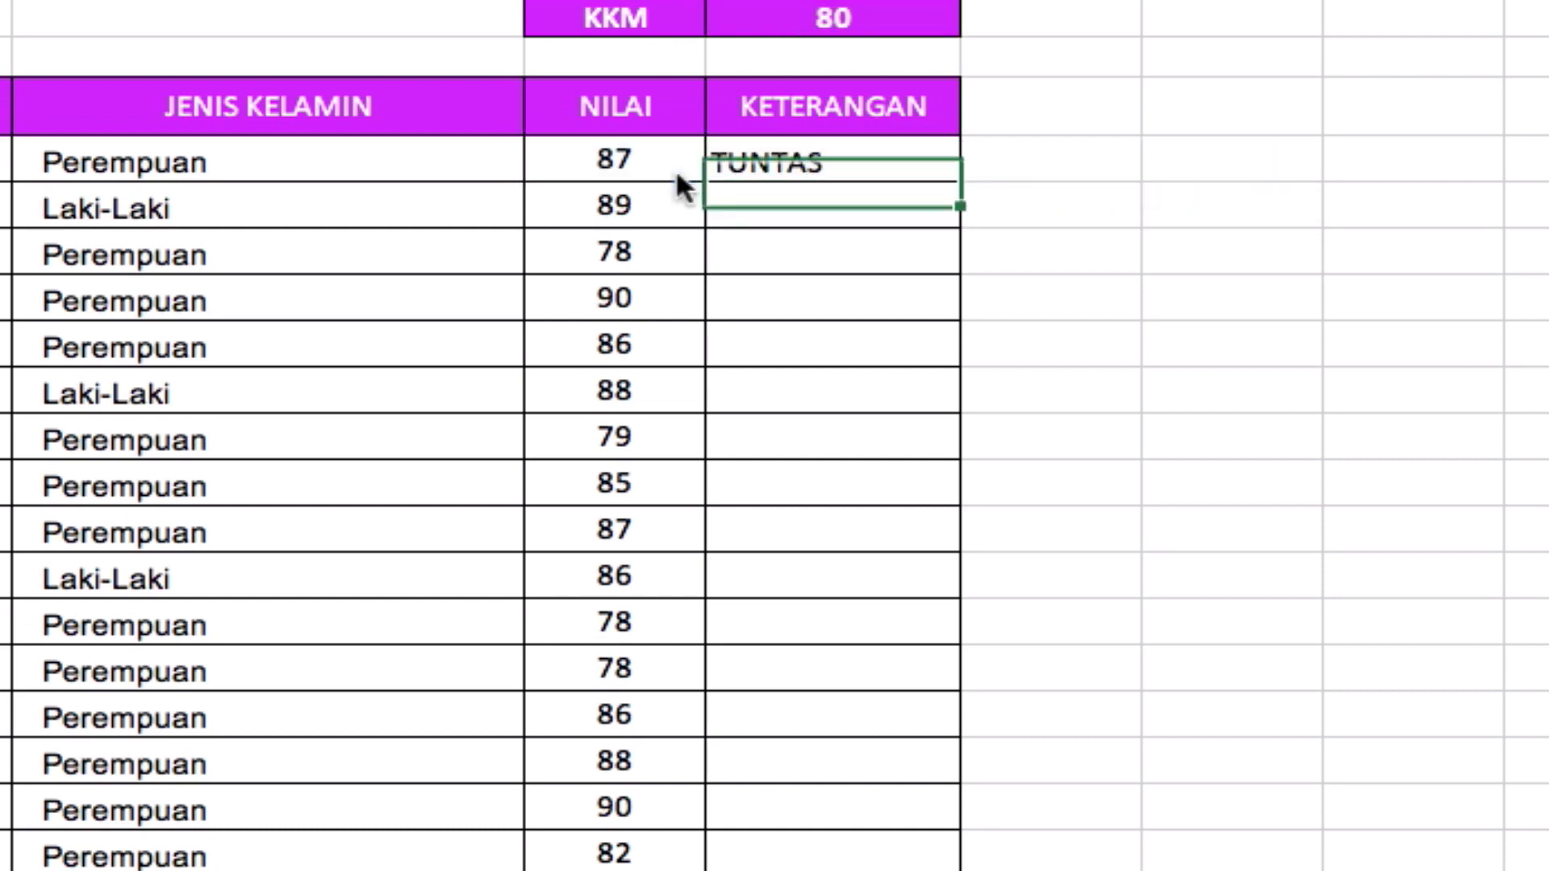
{"action": "key", "text": "Up"}
{"action": "left_click_drag", "start_coordinate": [960, 2], "coordinate": [1090, 45]}
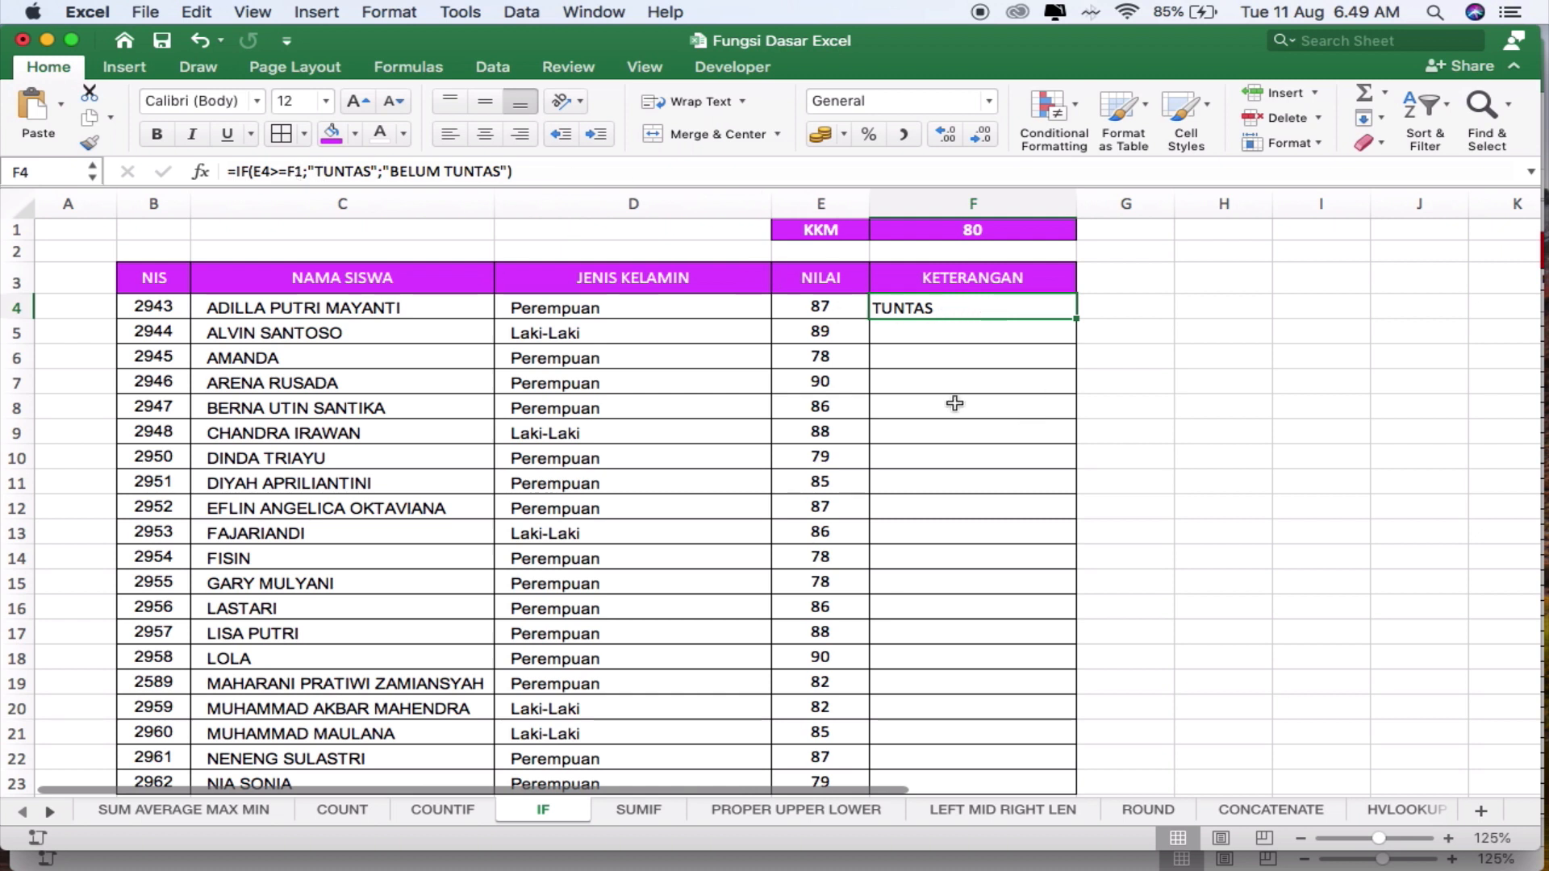
Examine cell F4 and the fill handle at its corner up close
{"action": "left_click", "coordinate": [1079, 321]}
{"action": "scroll", "coordinate": [1134, 319], "scroll_direction": "up", "scroll_amount": 5}
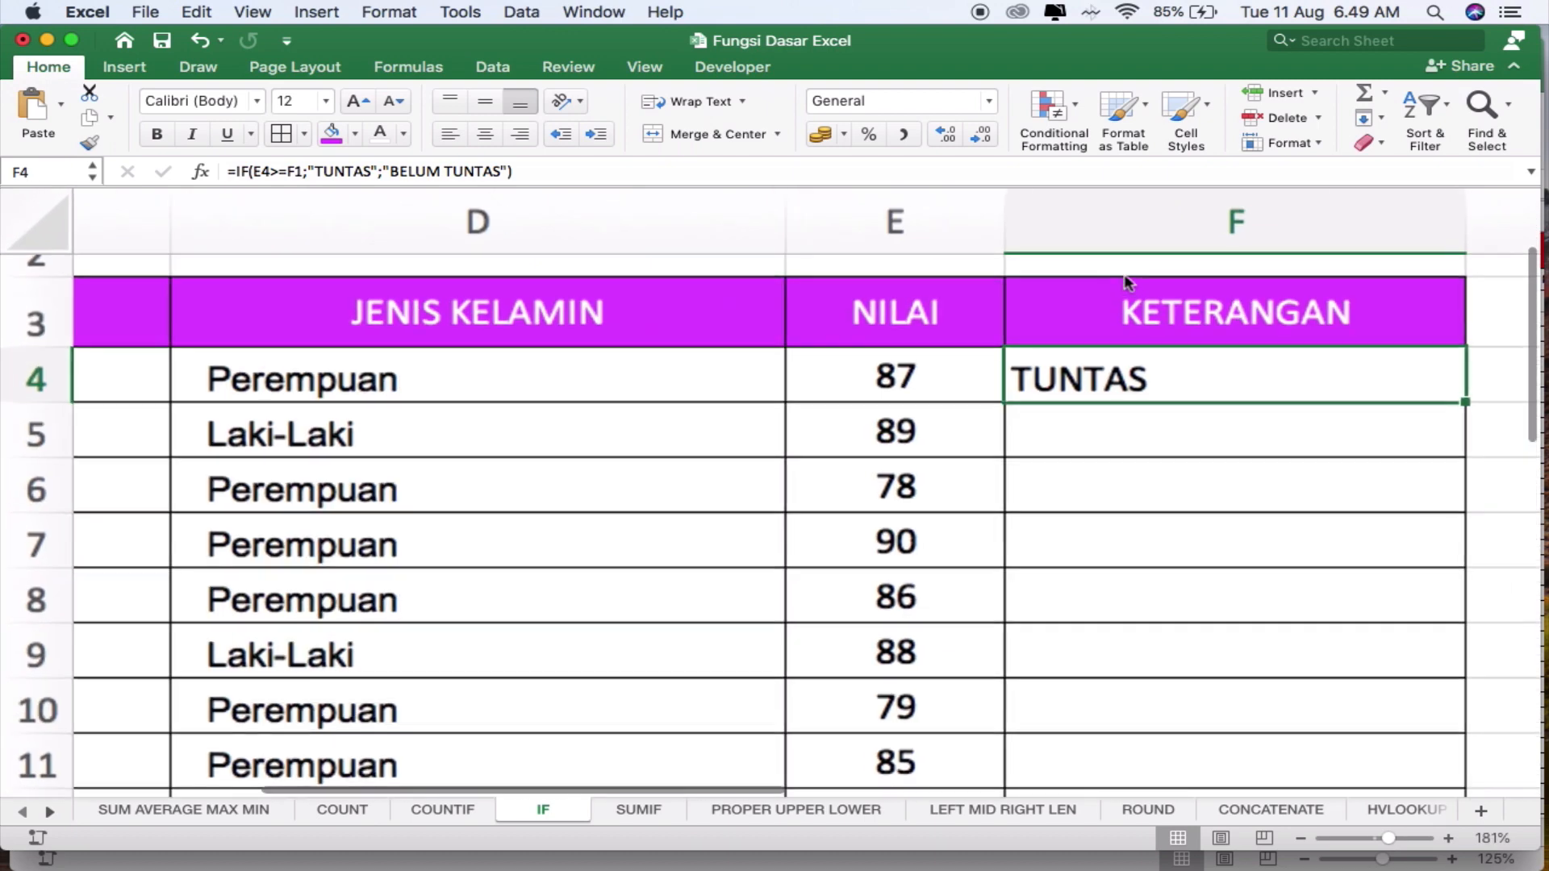
{"action": "scroll", "coordinate": [1393, 460], "scroll_direction": "up", "scroll_amount": 5}
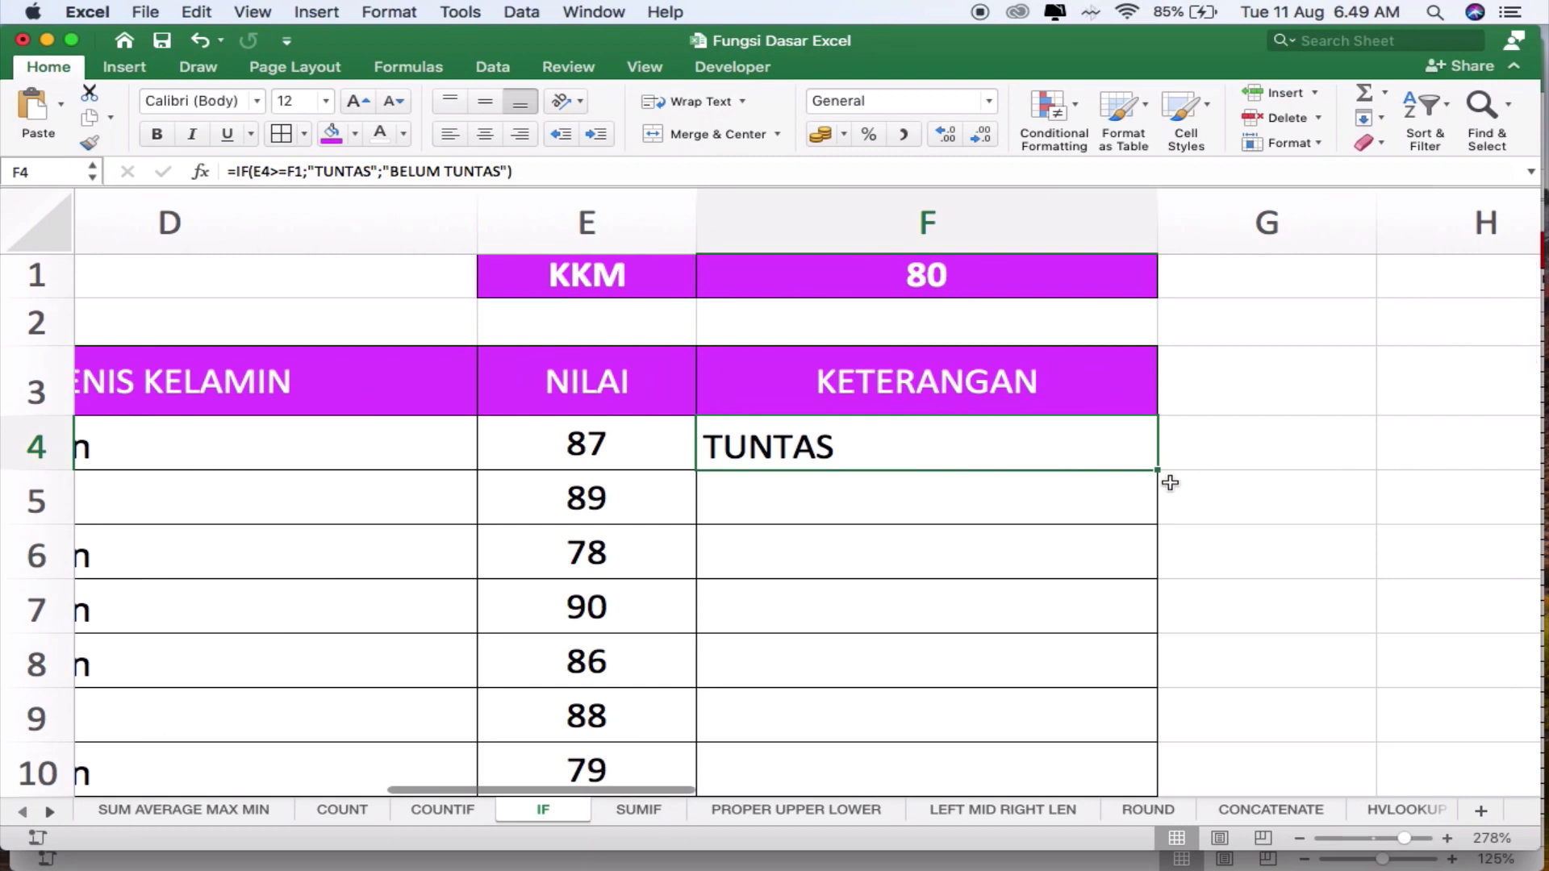
{"action": "left_click", "coordinate": [1251, 452]}
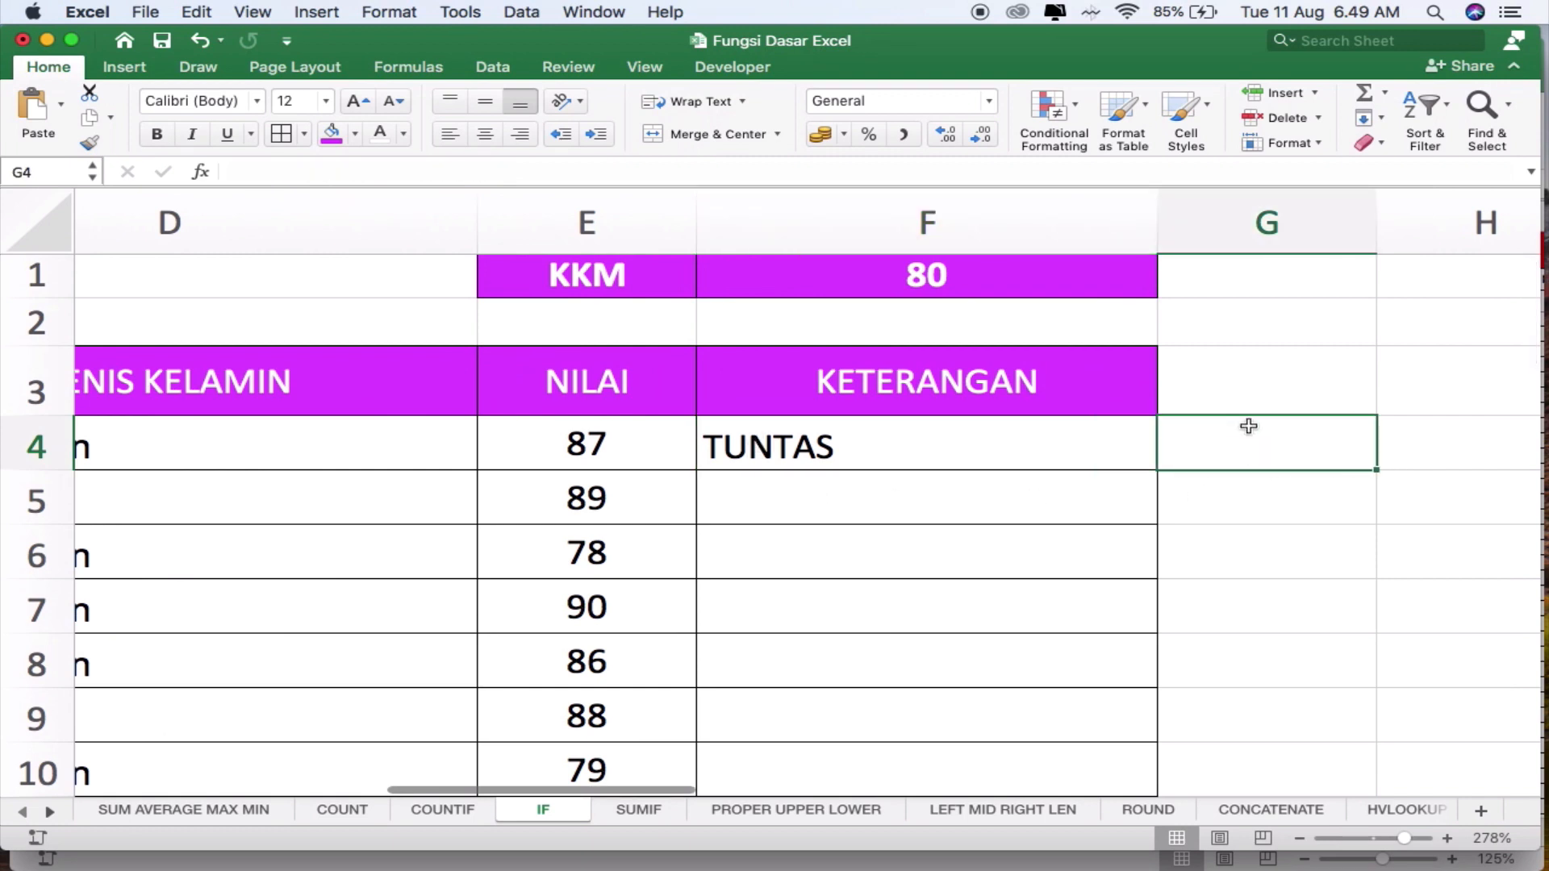
{"action": "left_click", "coordinate": [776, 450]}
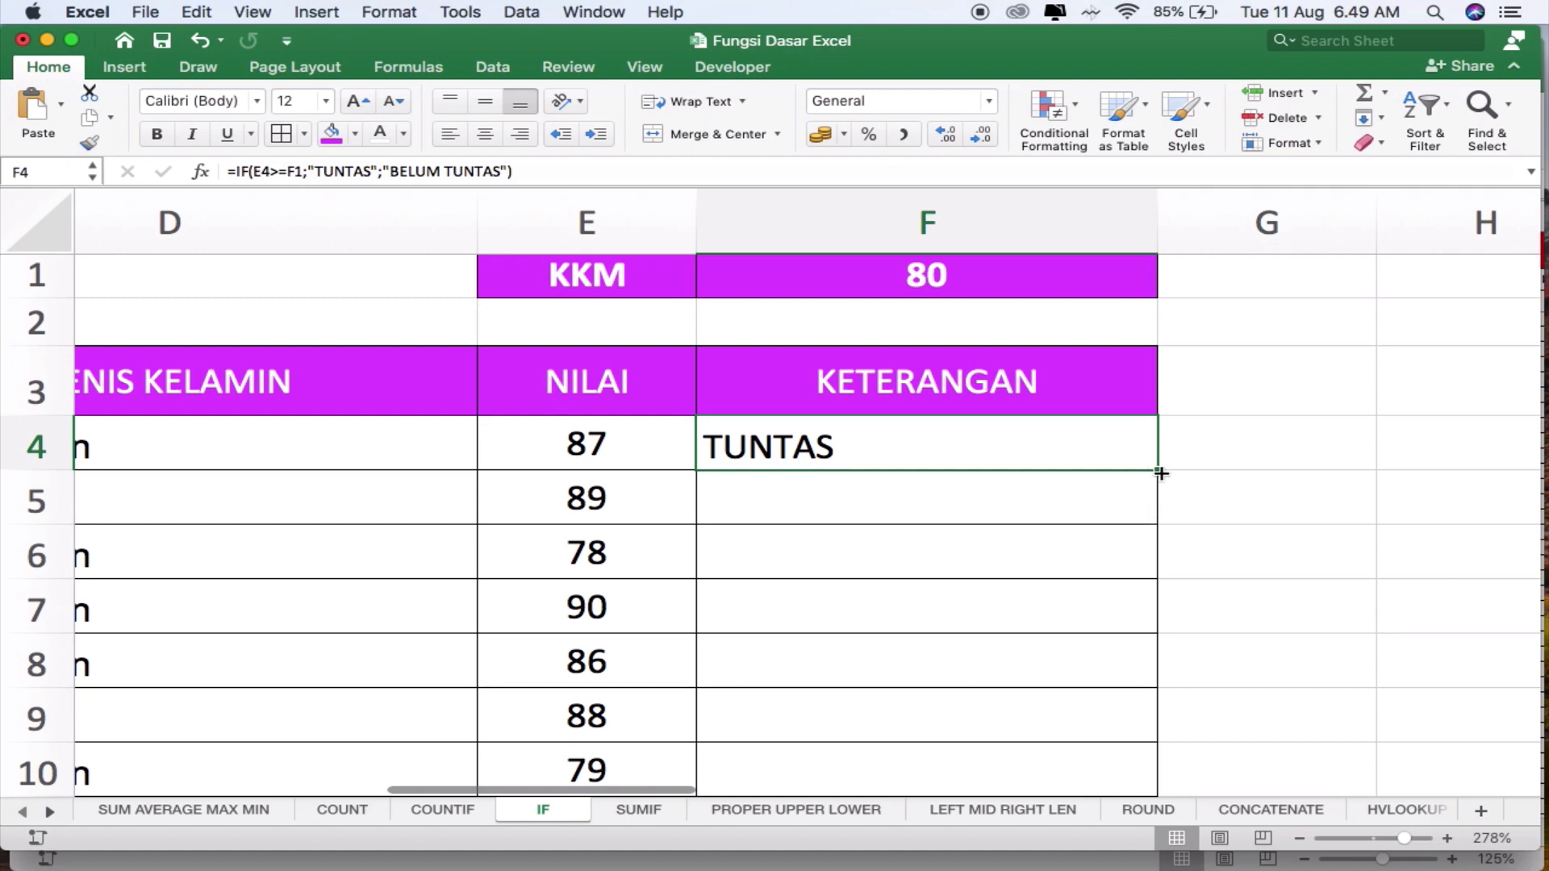
{"action": "scroll", "coordinate": [1163, 505], "scroll_direction": "down", "scroll_amount": 10}
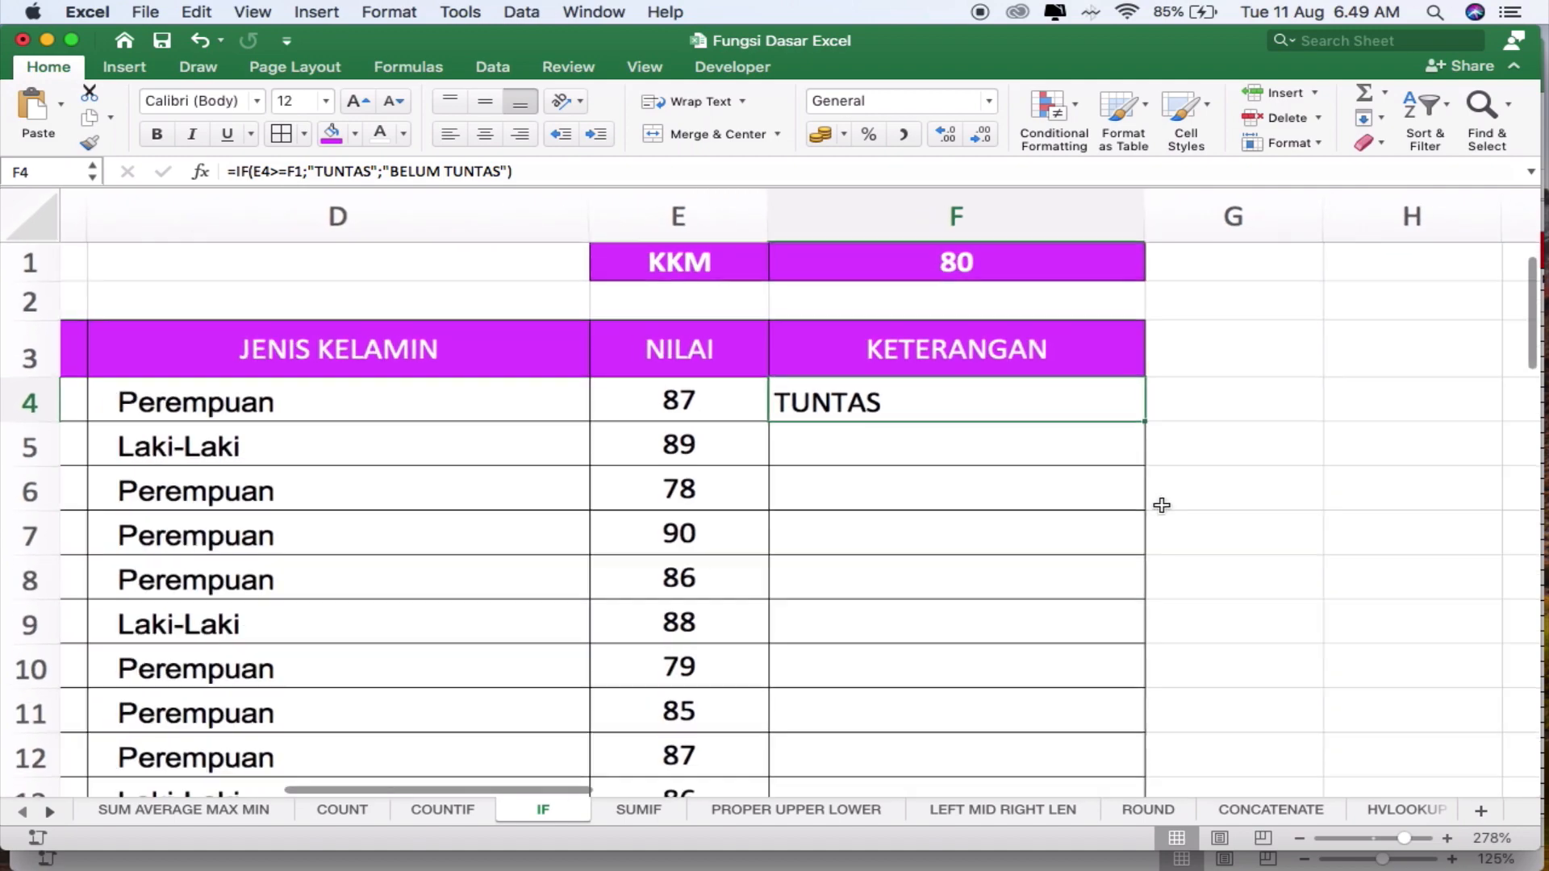
{"action": "scroll", "coordinate": [1162, 505], "scroll_direction": "down", "scroll_amount": 5}
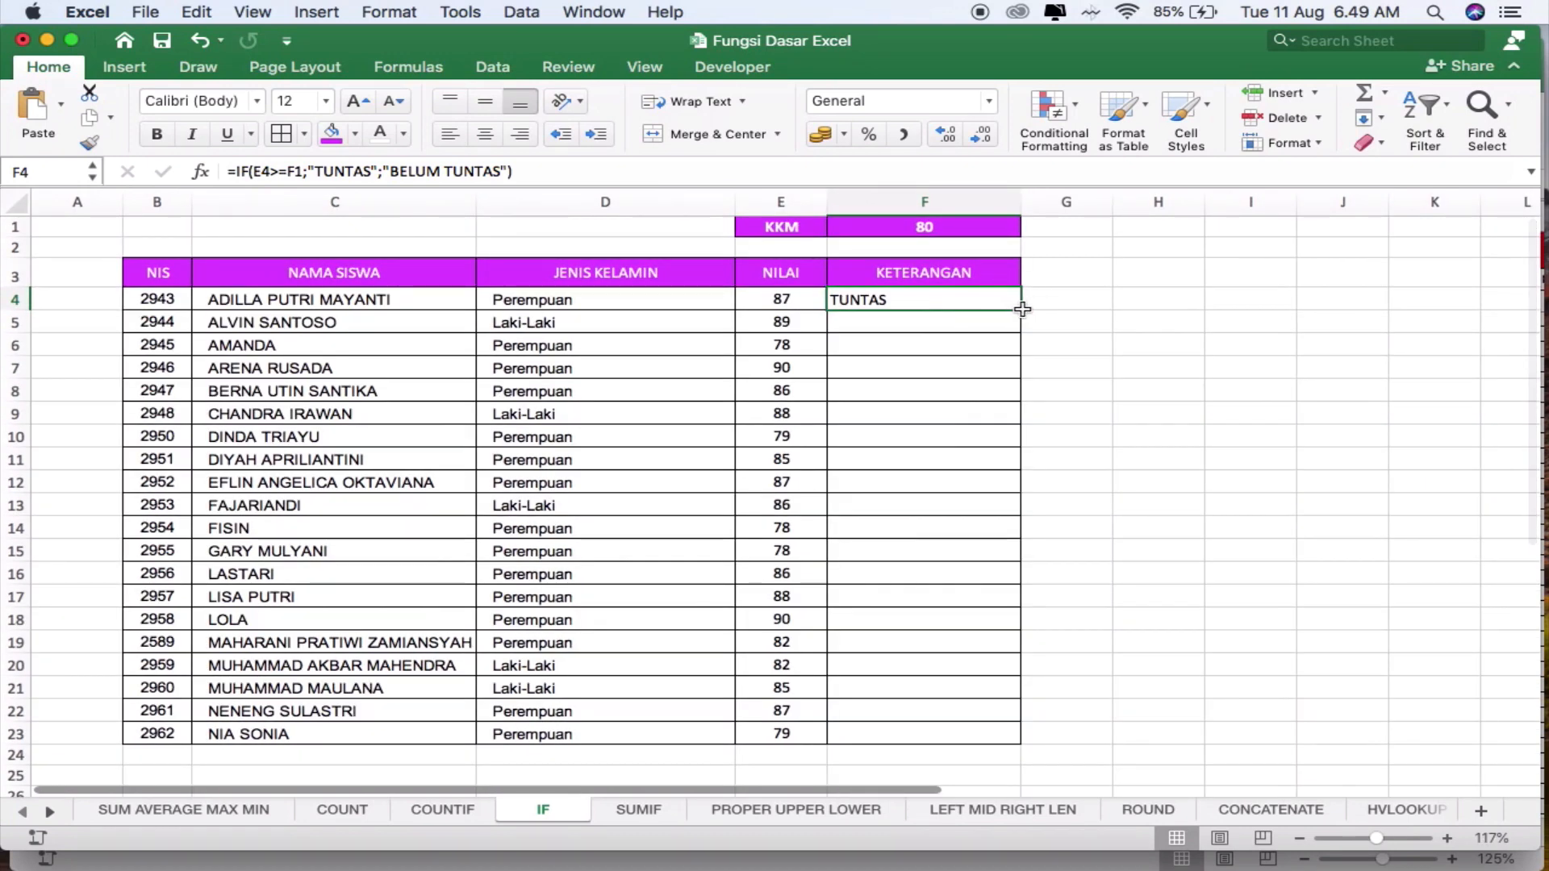
Fill the IF formula from F4 down to F23 in the KETERANGAN column
{"action": "left_click_drag", "start_coordinate": [1020, 309], "coordinate": [1034, 750]}
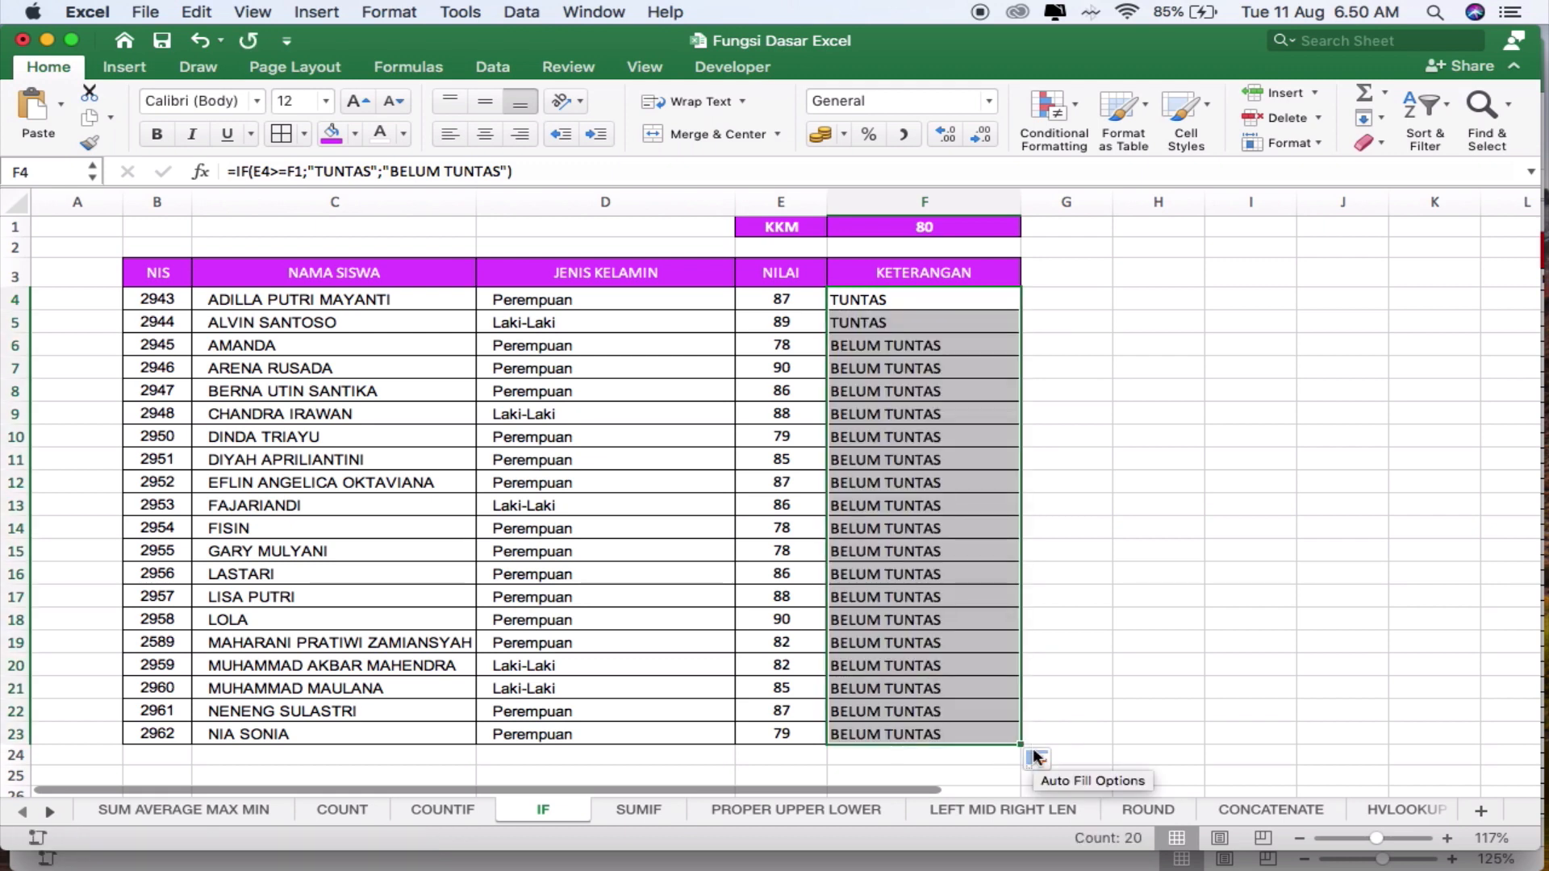
{"action": "left_click", "coordinate": [1145, 368]}
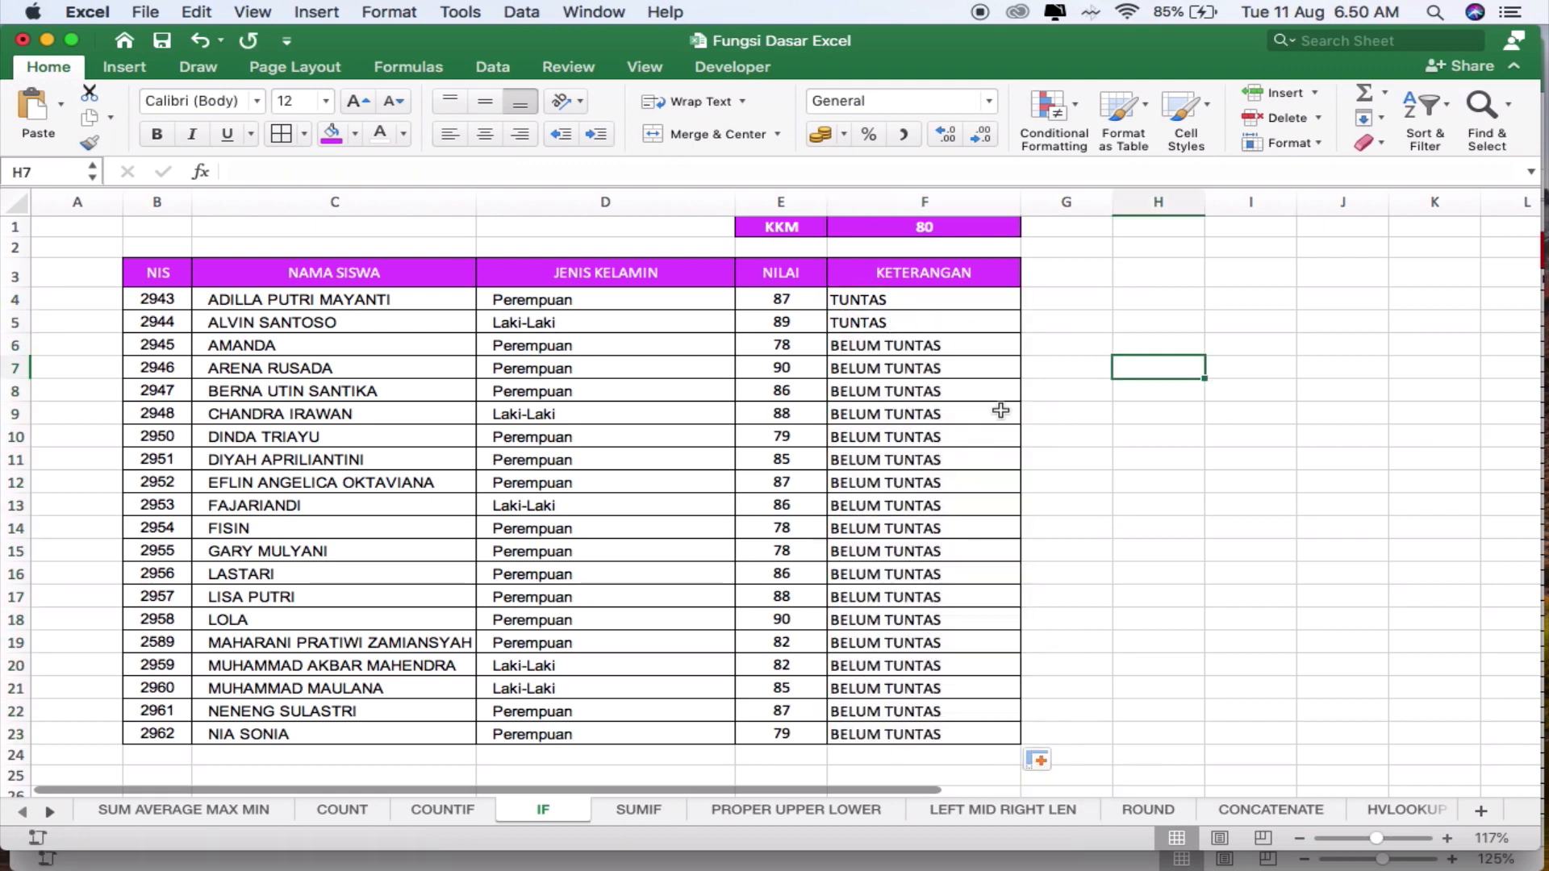
Compare the cell references in the filled IF formulas in F4 through F7 to see how the KKM reference shifts
{"action": "left_click", "coordinate": [869, 368]}
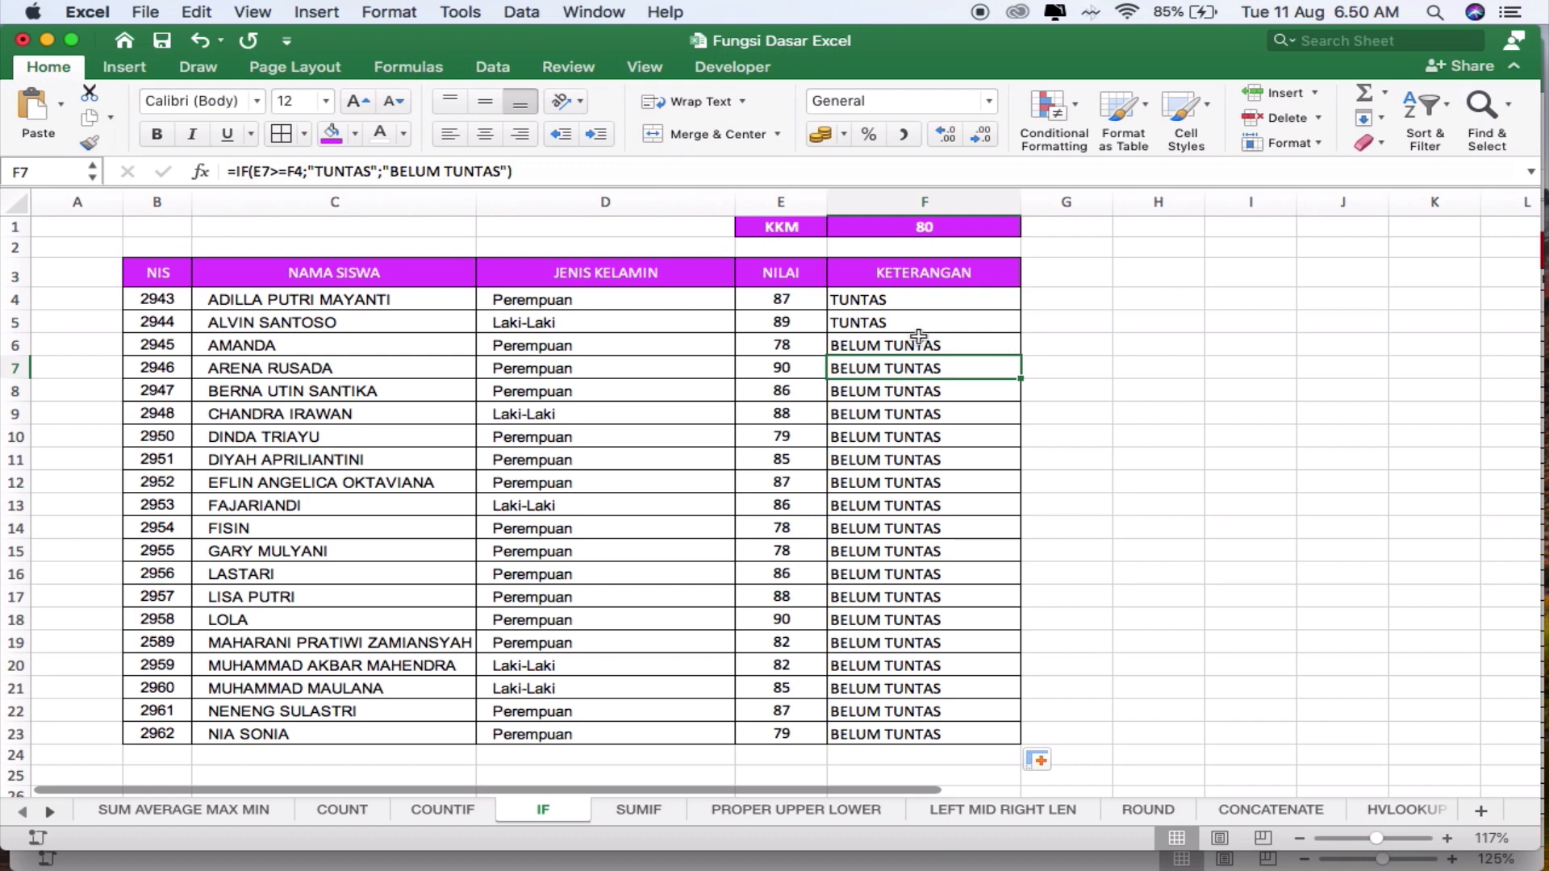
{"action": "left_click", "coordinate": [935, 299]}
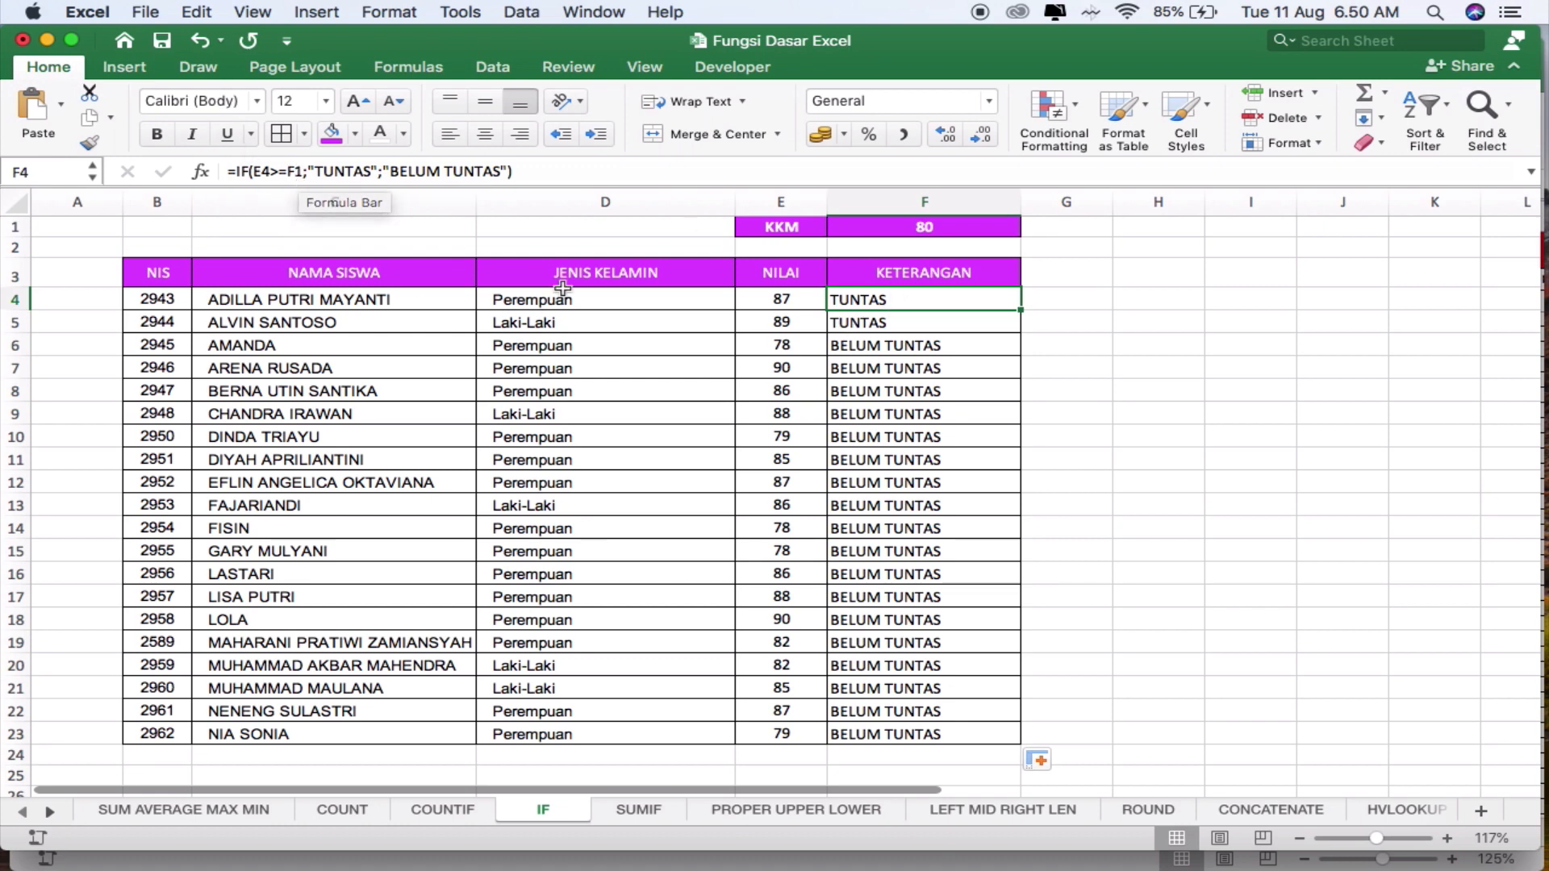
{"action": "left_click", "coordinate": [863, 324]}
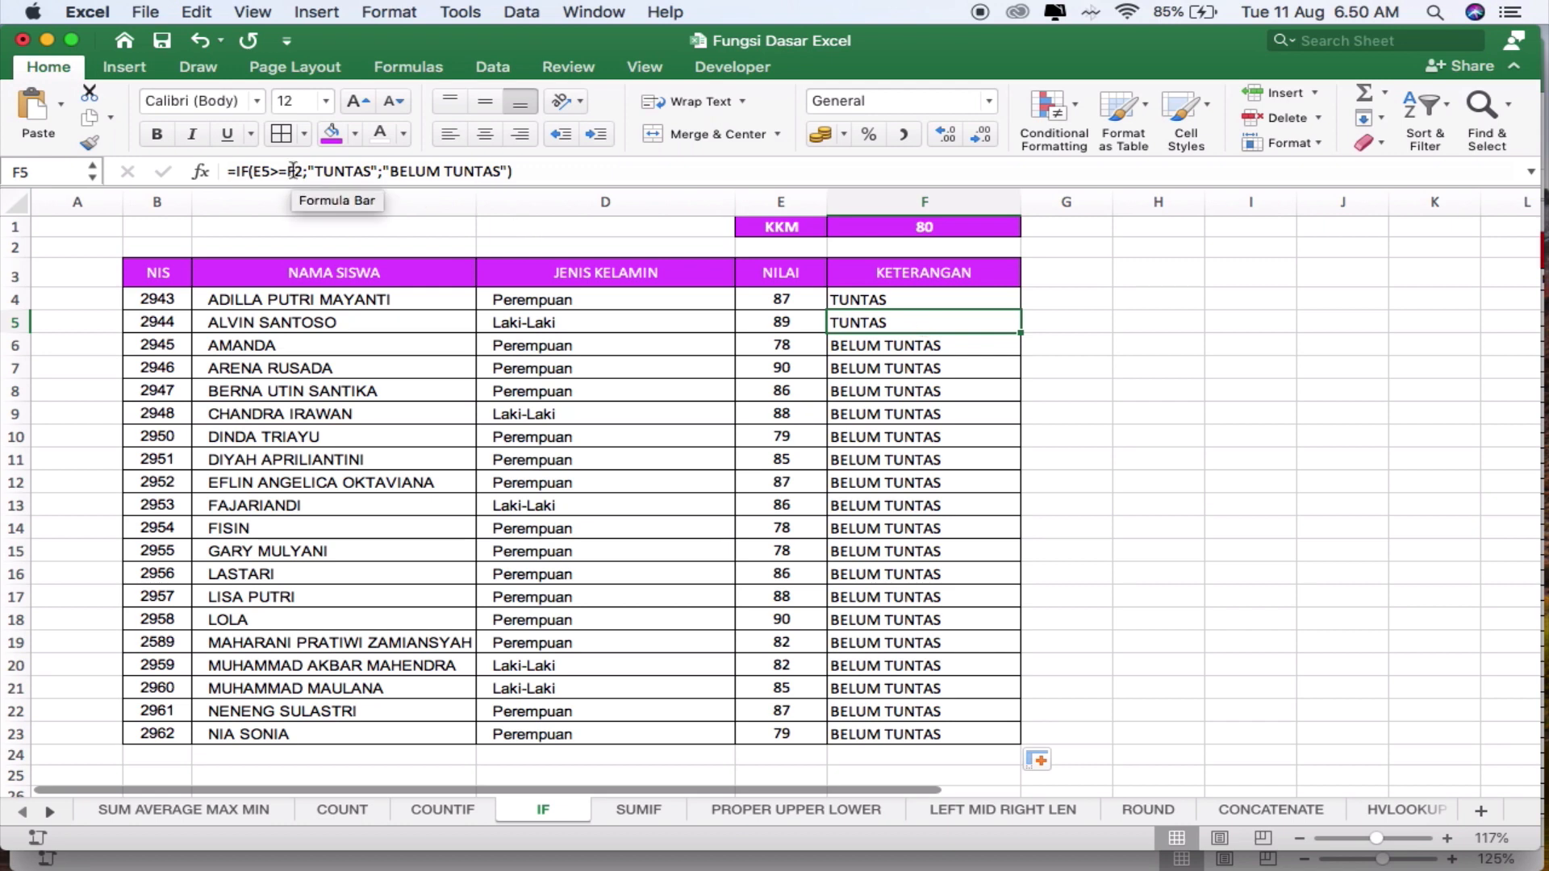
{"action": "key", "text": "Down"}
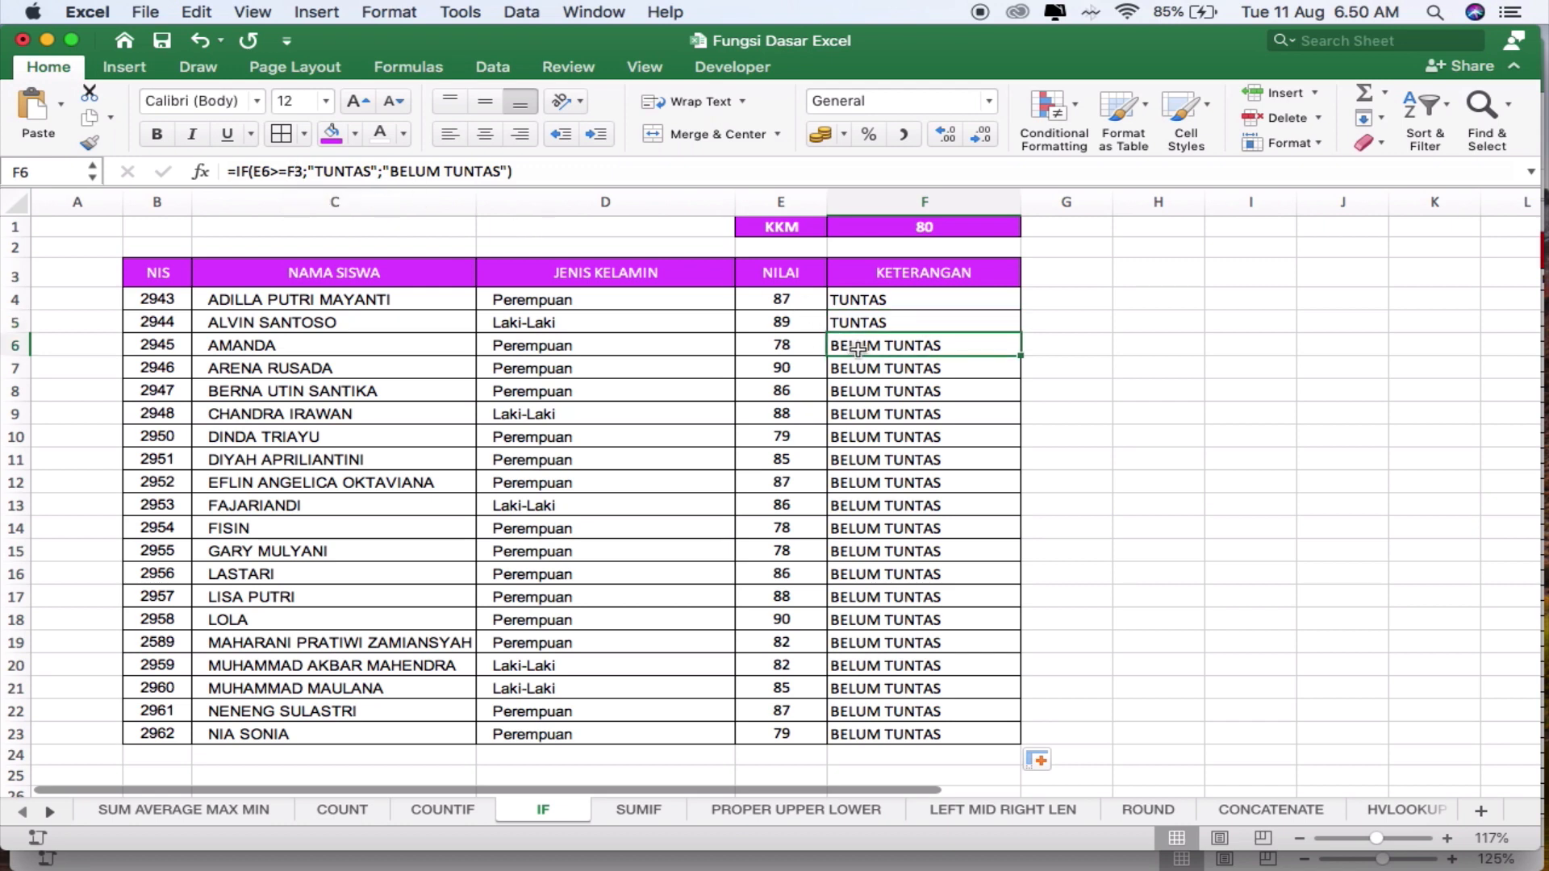
{"action": "left_click", "coordinate": [887, 369]}
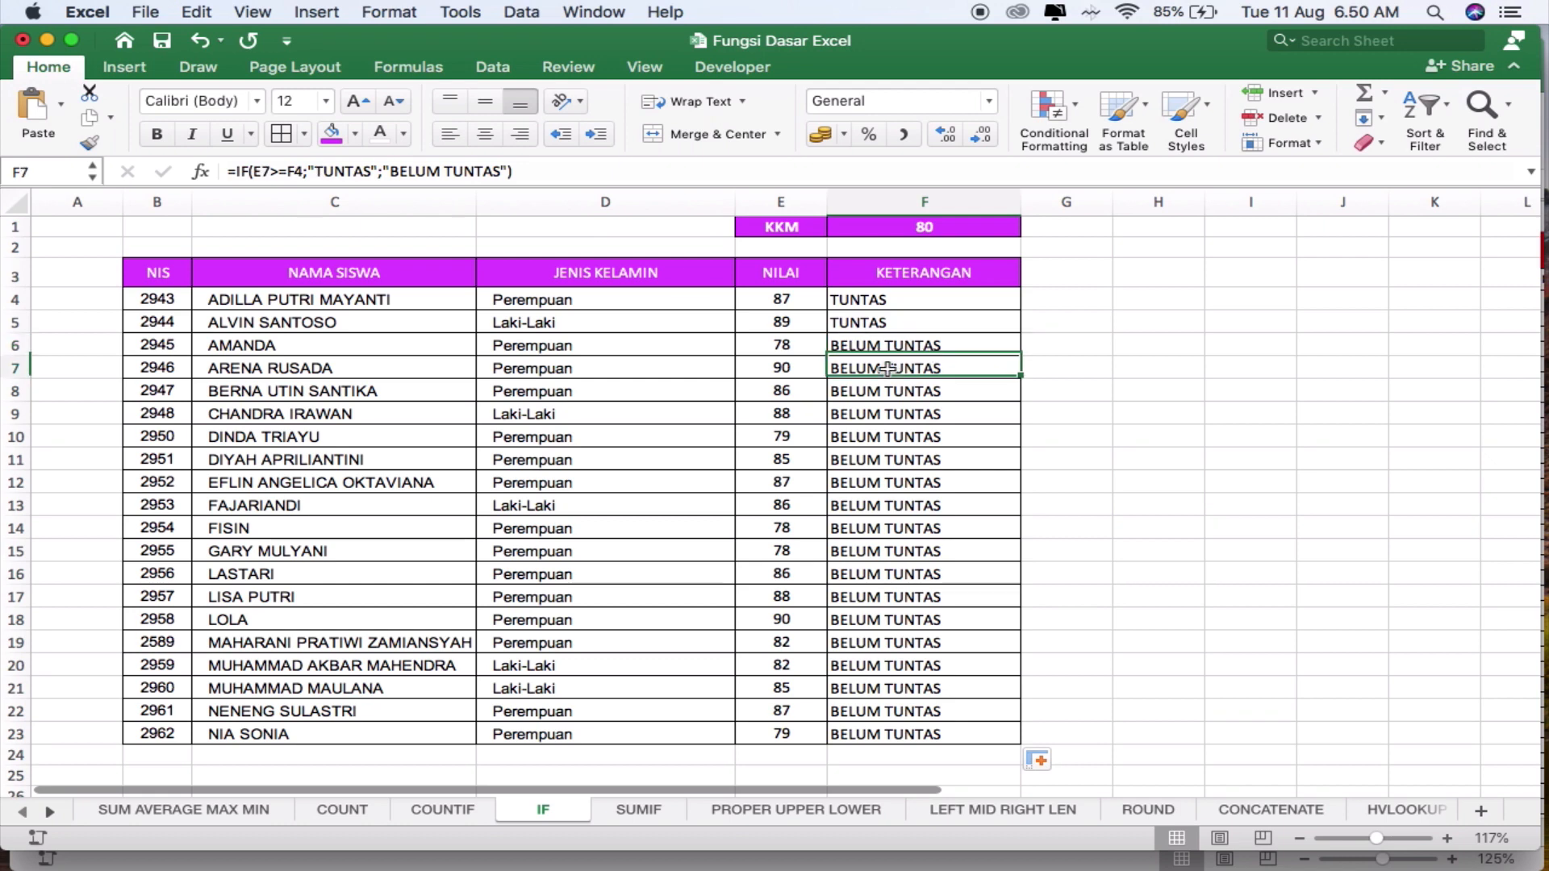
{"action": "left_click", "coordinate": [950, 305]}
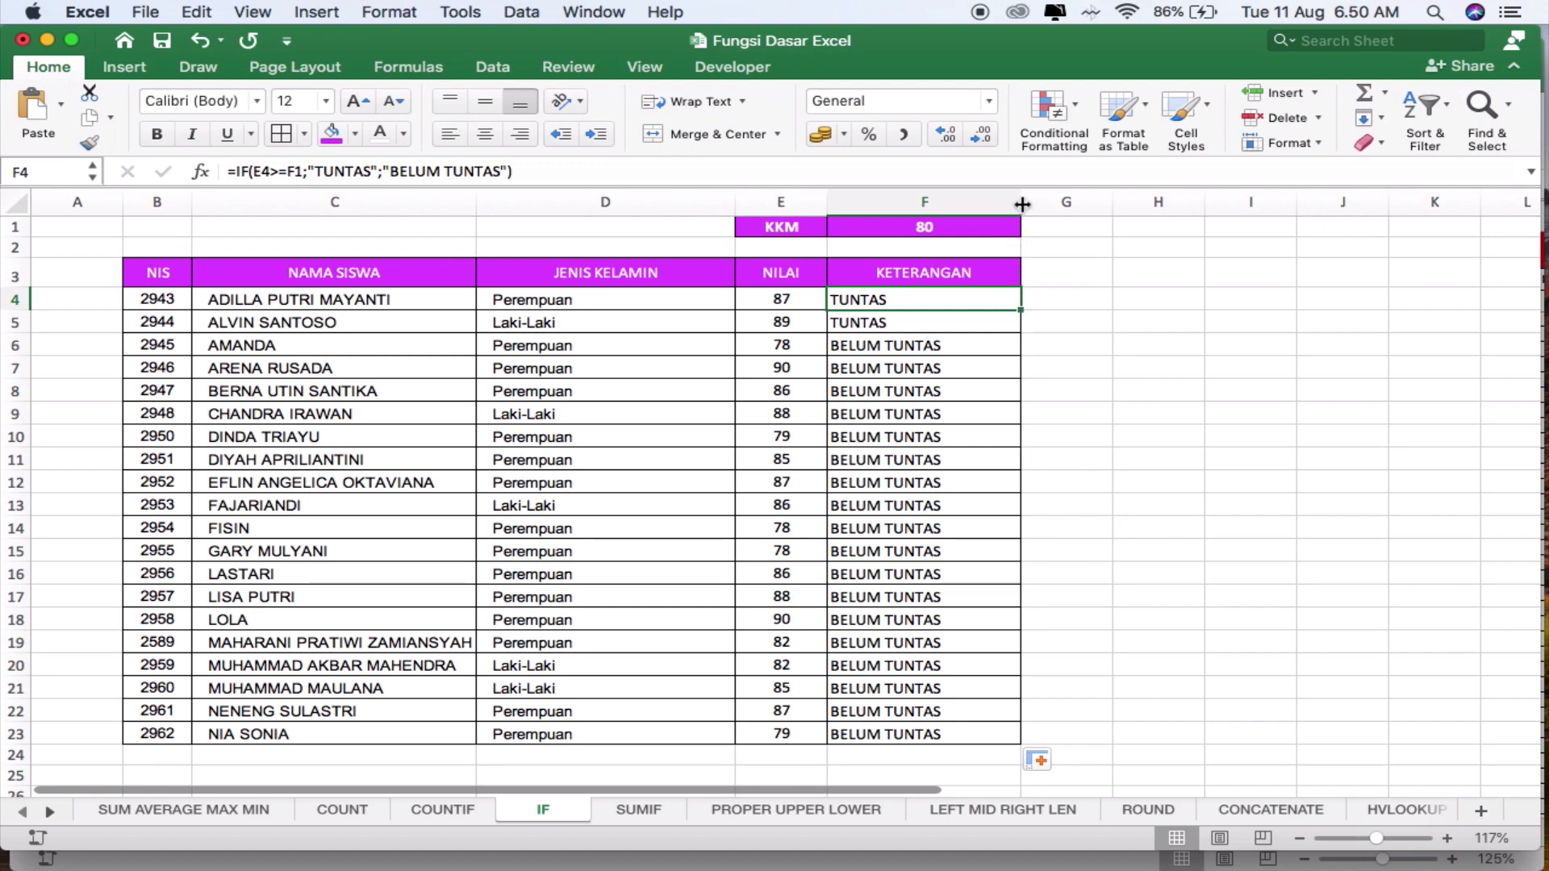
Narrow the KETERANGAN column slightly and make the KKM reference in F4's IF formula absolute as $F$1
{"action": "left_click_drag", "start_coordinate": [1022, 204], "coordinate": [994, 205]}
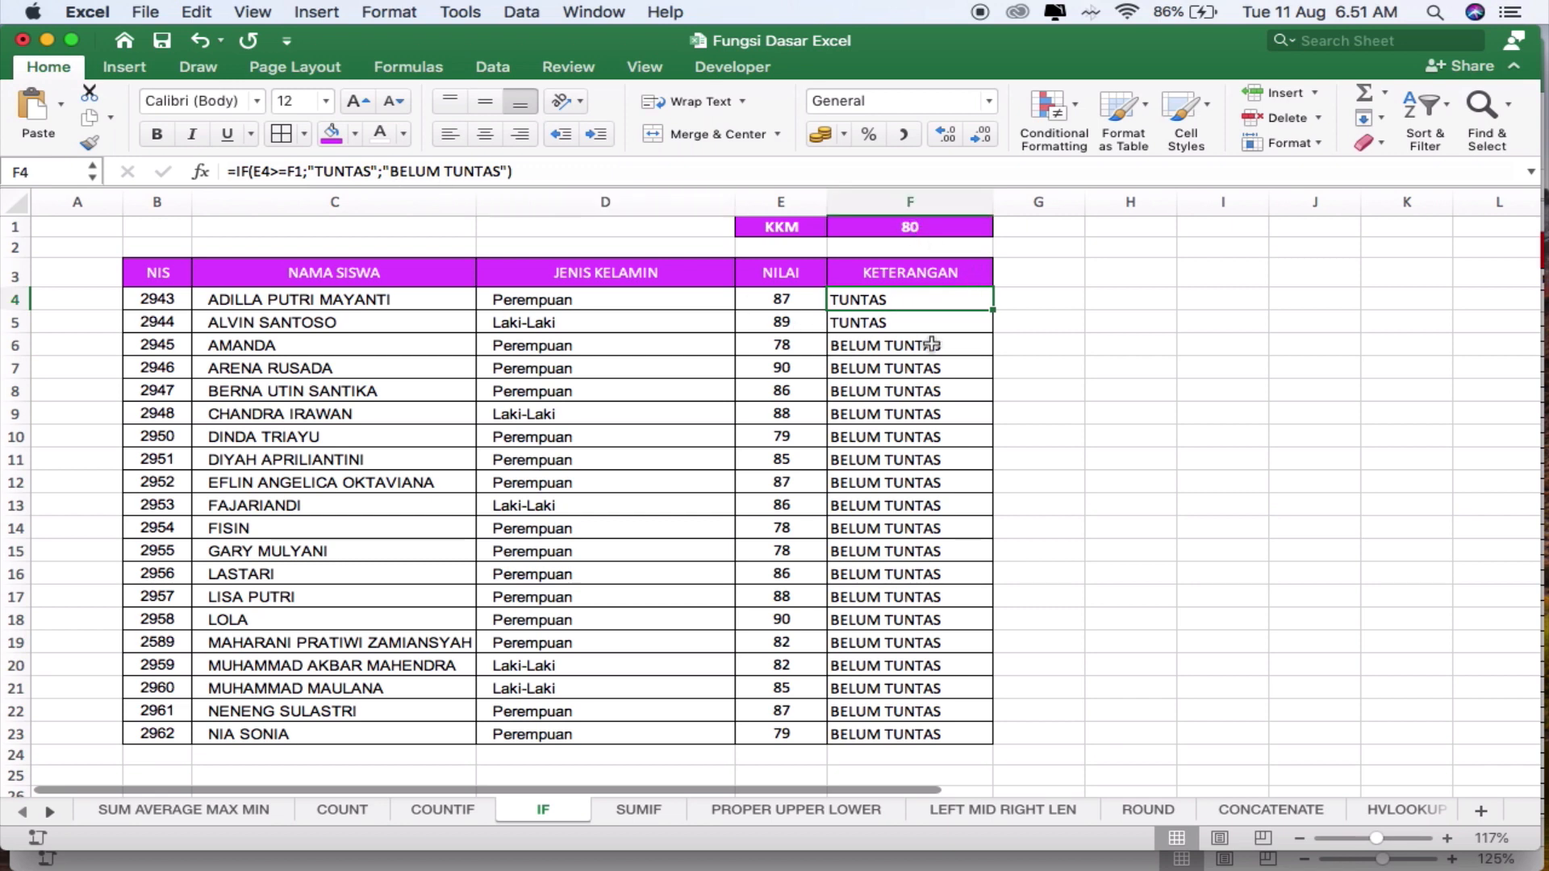
{"action": "scroll", "coordinate": [943, 340], "scroll_direction": "up", "scroll_amount": 5}
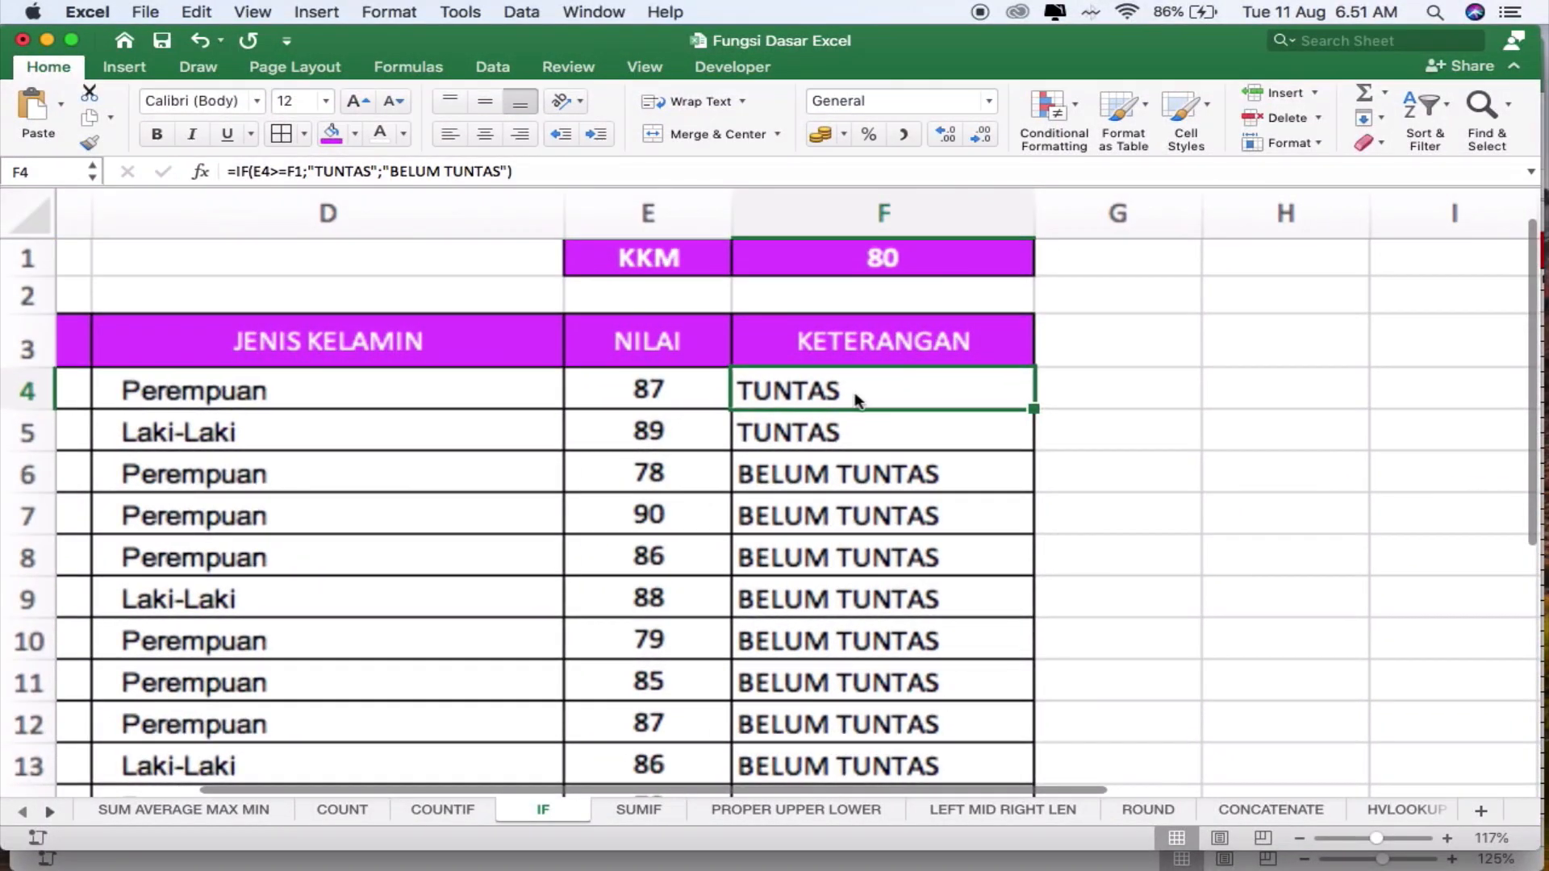
{"action": "scroll", "coordinate": [815, 378], "scroll_direction": "left", "scroll_amount": 5}
{"action": "scroll", "coordinate": [1283, 409], "scroll_direction": "right", "scroll_amount": 5}
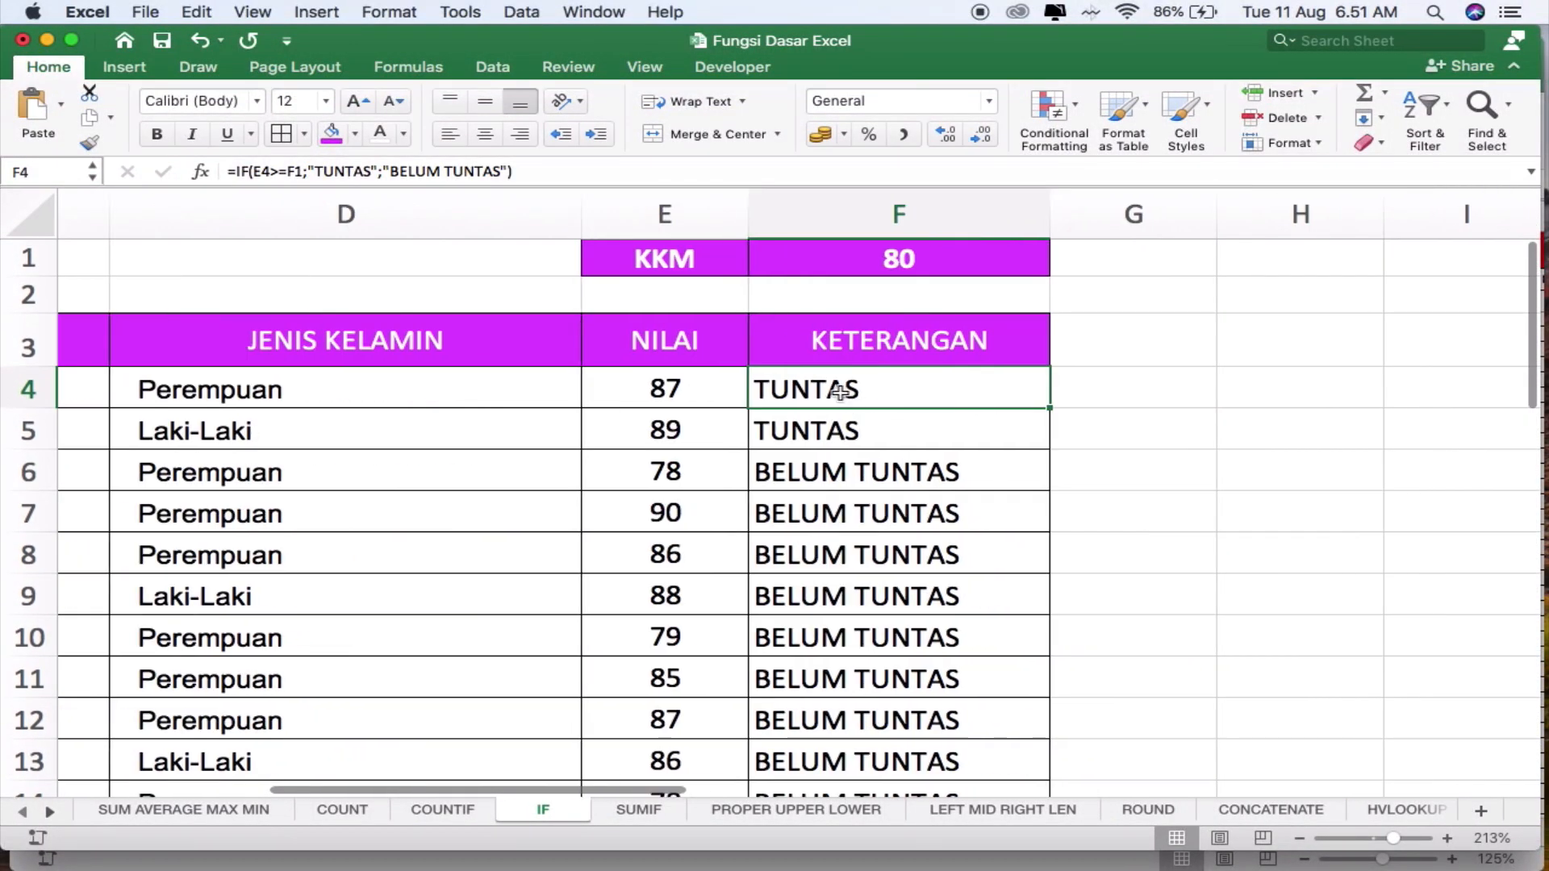
{"action": "double_click", "coordinate": [839, 392]}
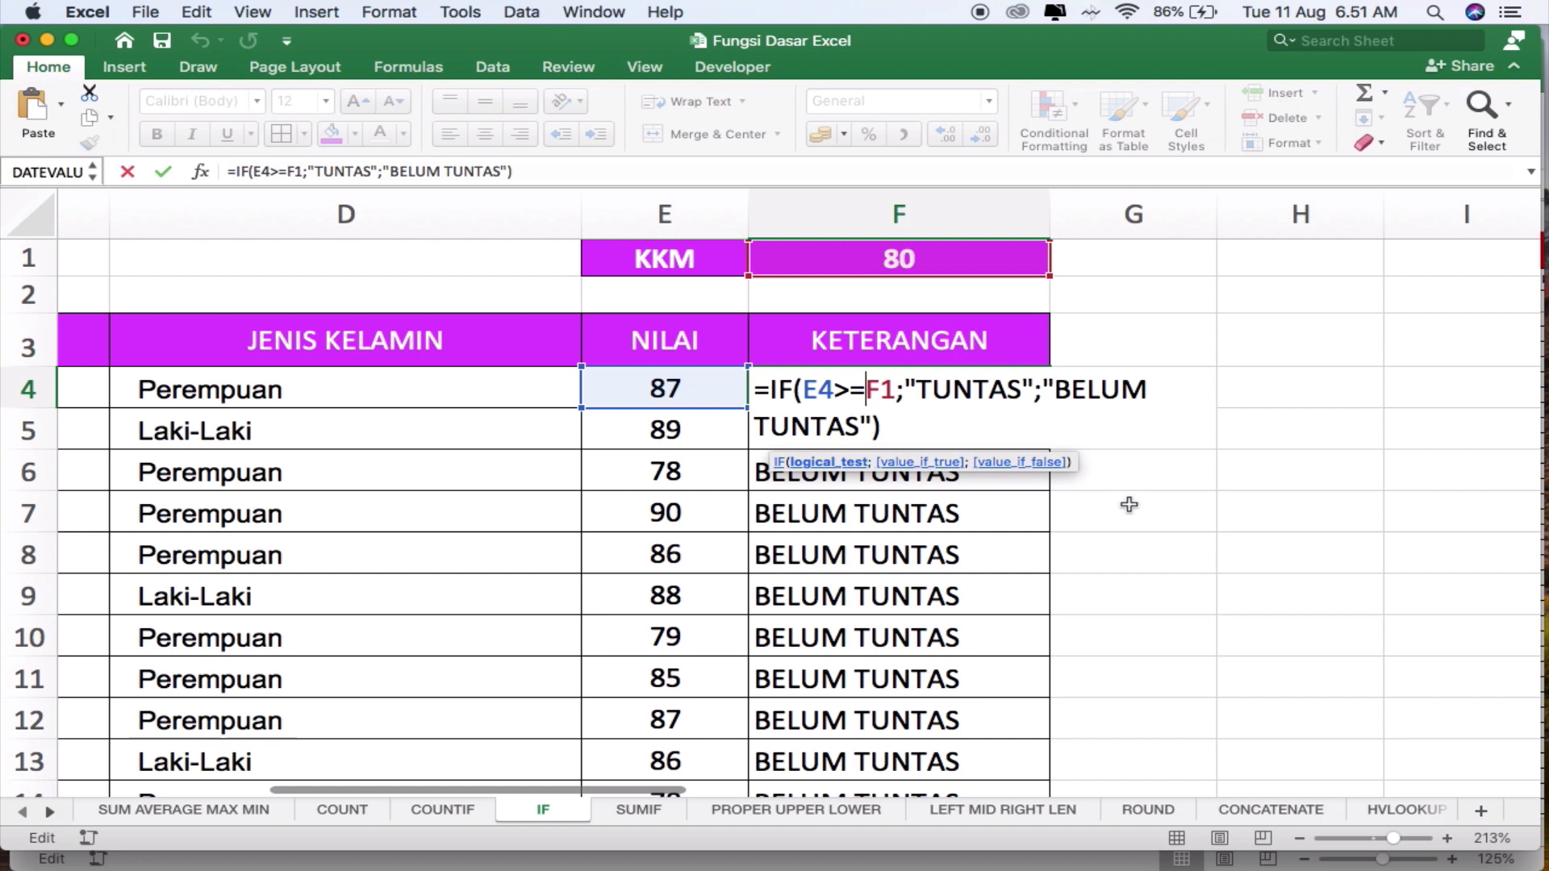
{"action": "type", "text": "$F"}
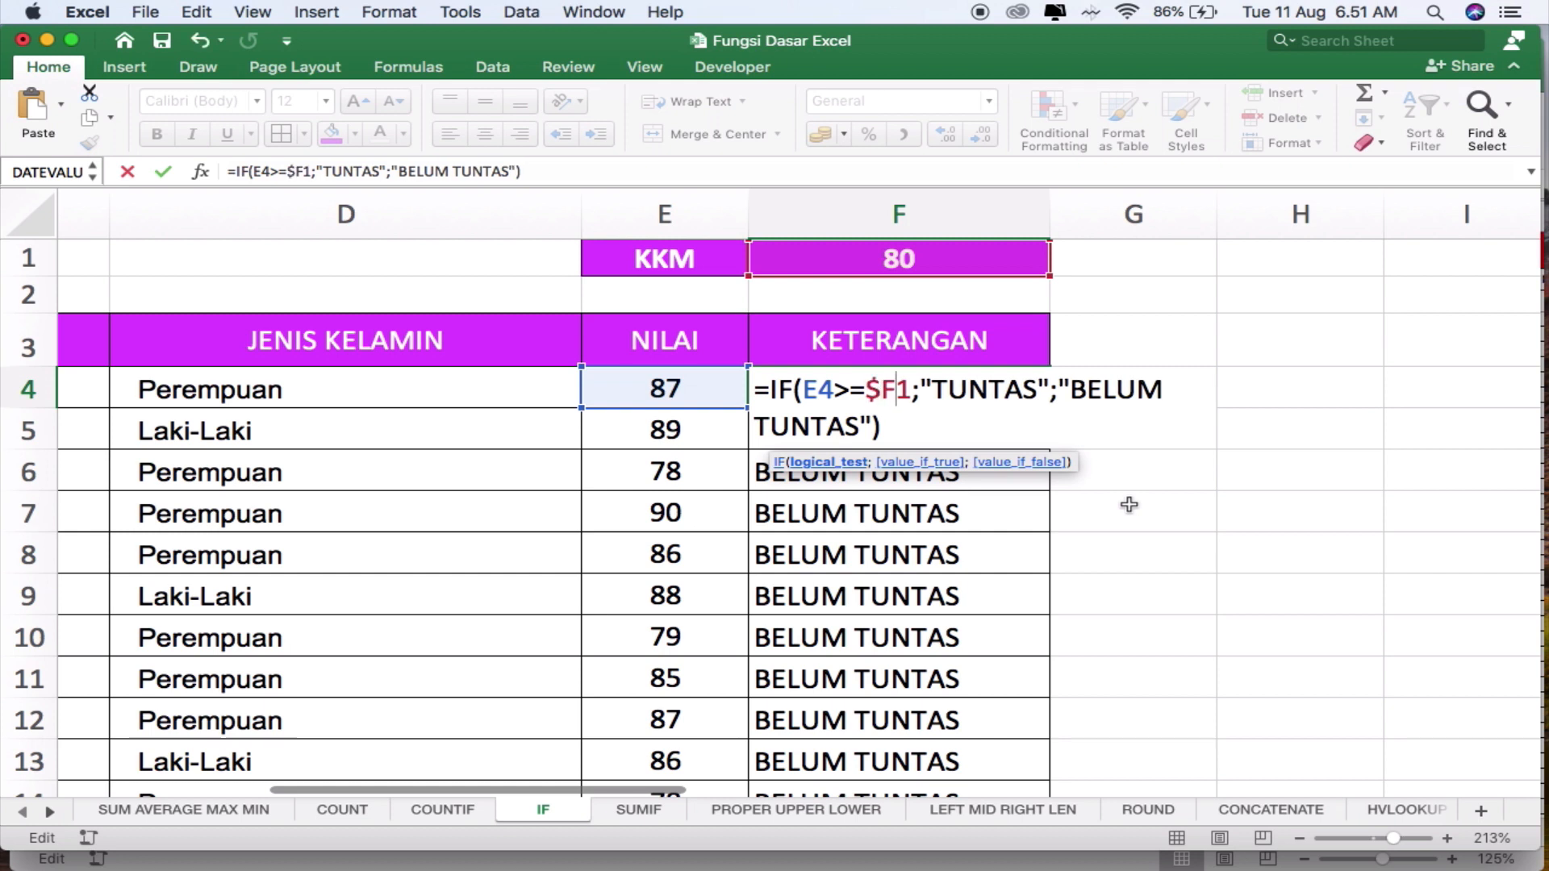
{"action": "type", "text": "$"}
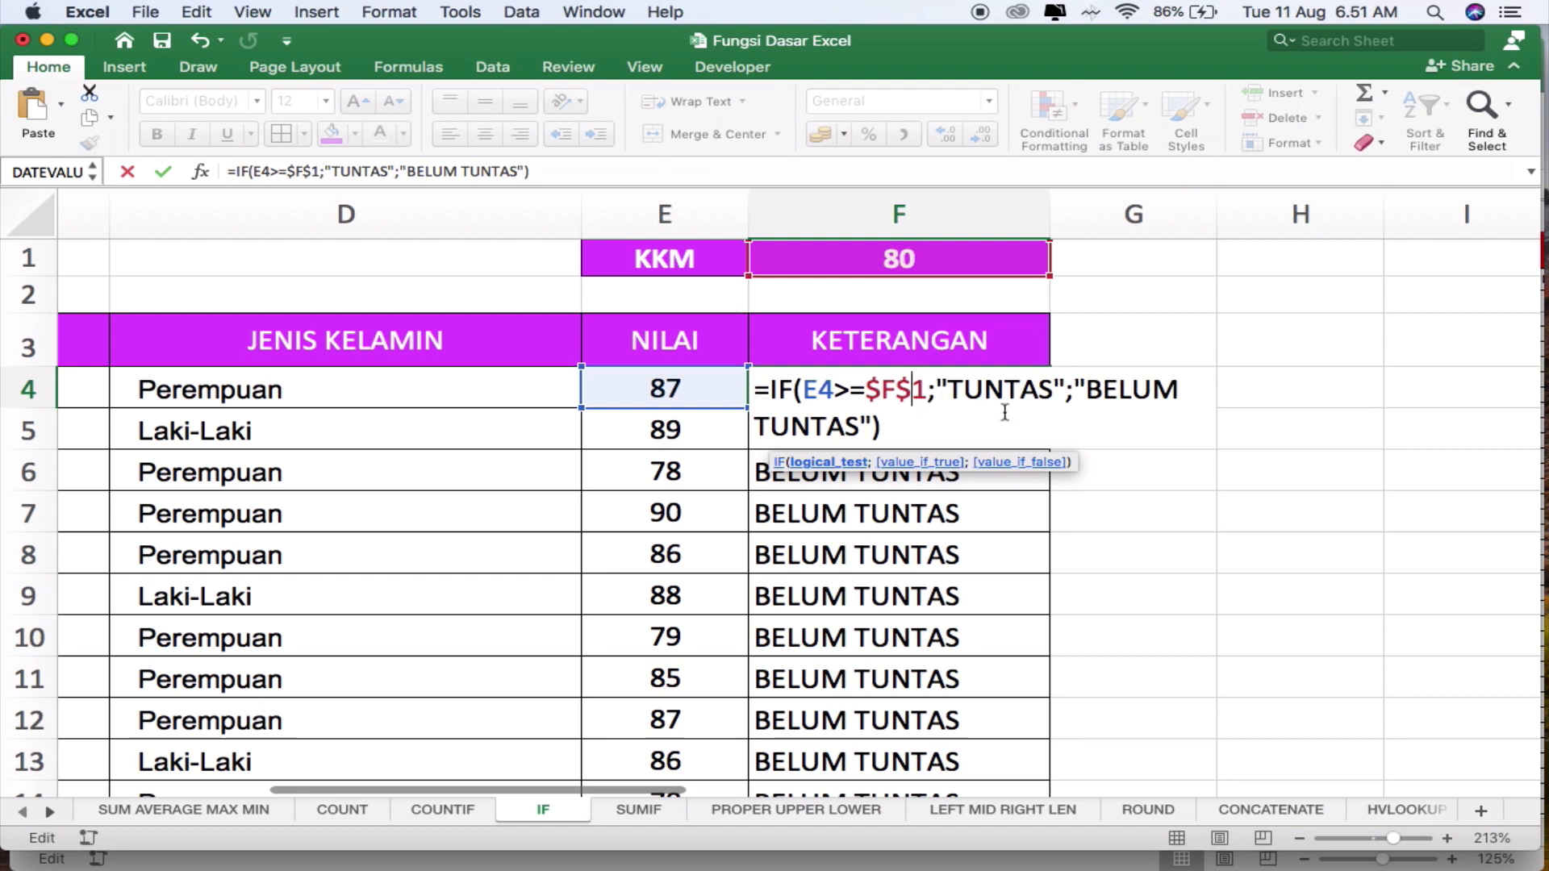
{"action": "key", "text": "Return"}
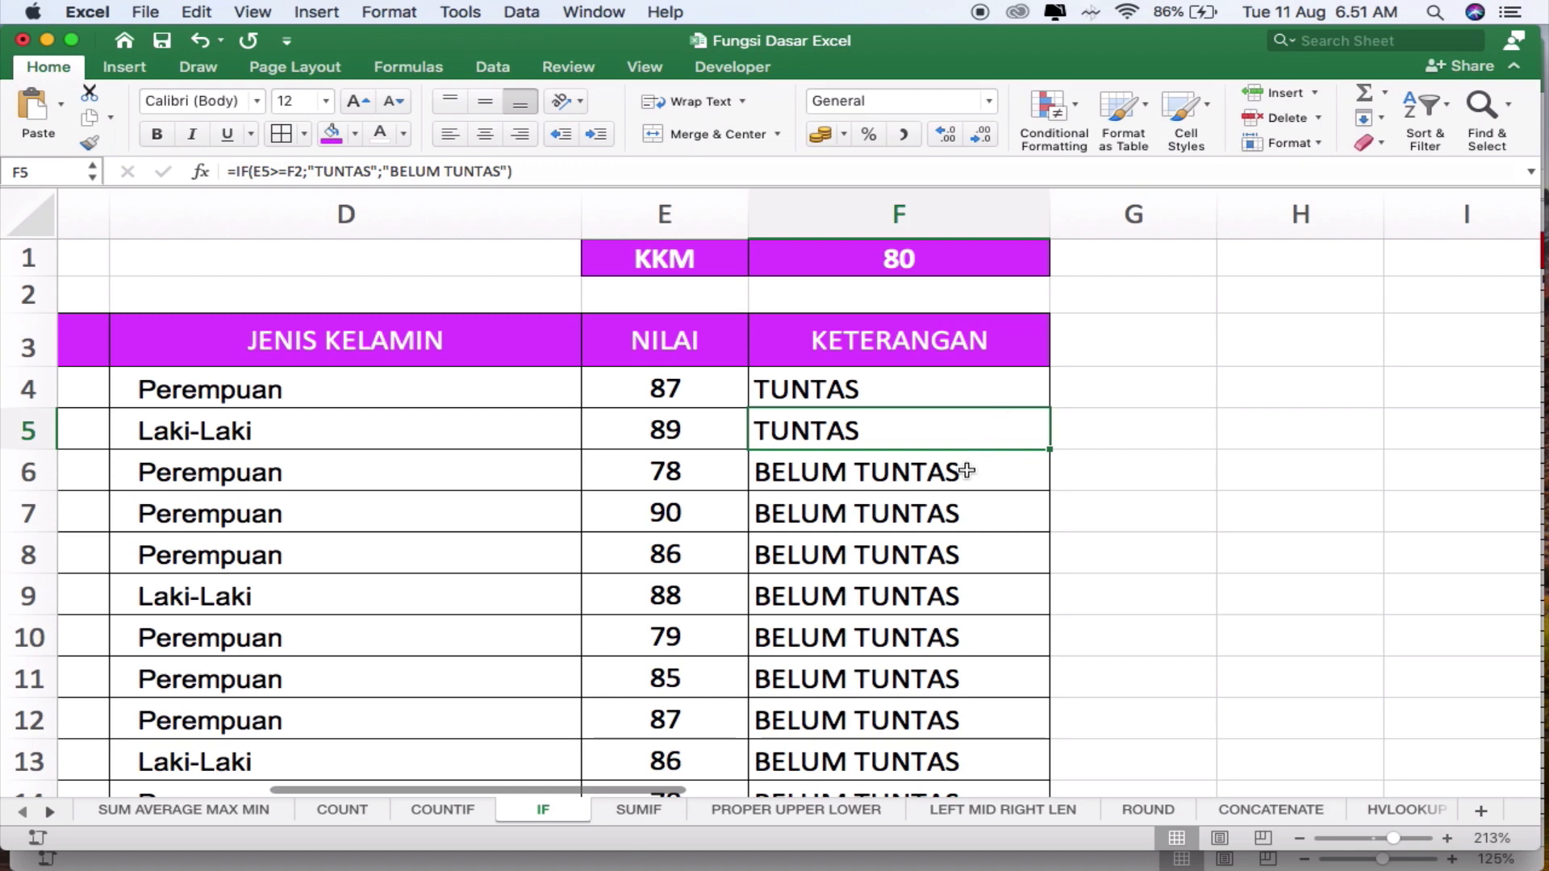
Clear the old results in F5:F23 and refill them with the corrected IF formula from F4
{"action": "left_click", "coordinate": [967, 469]}
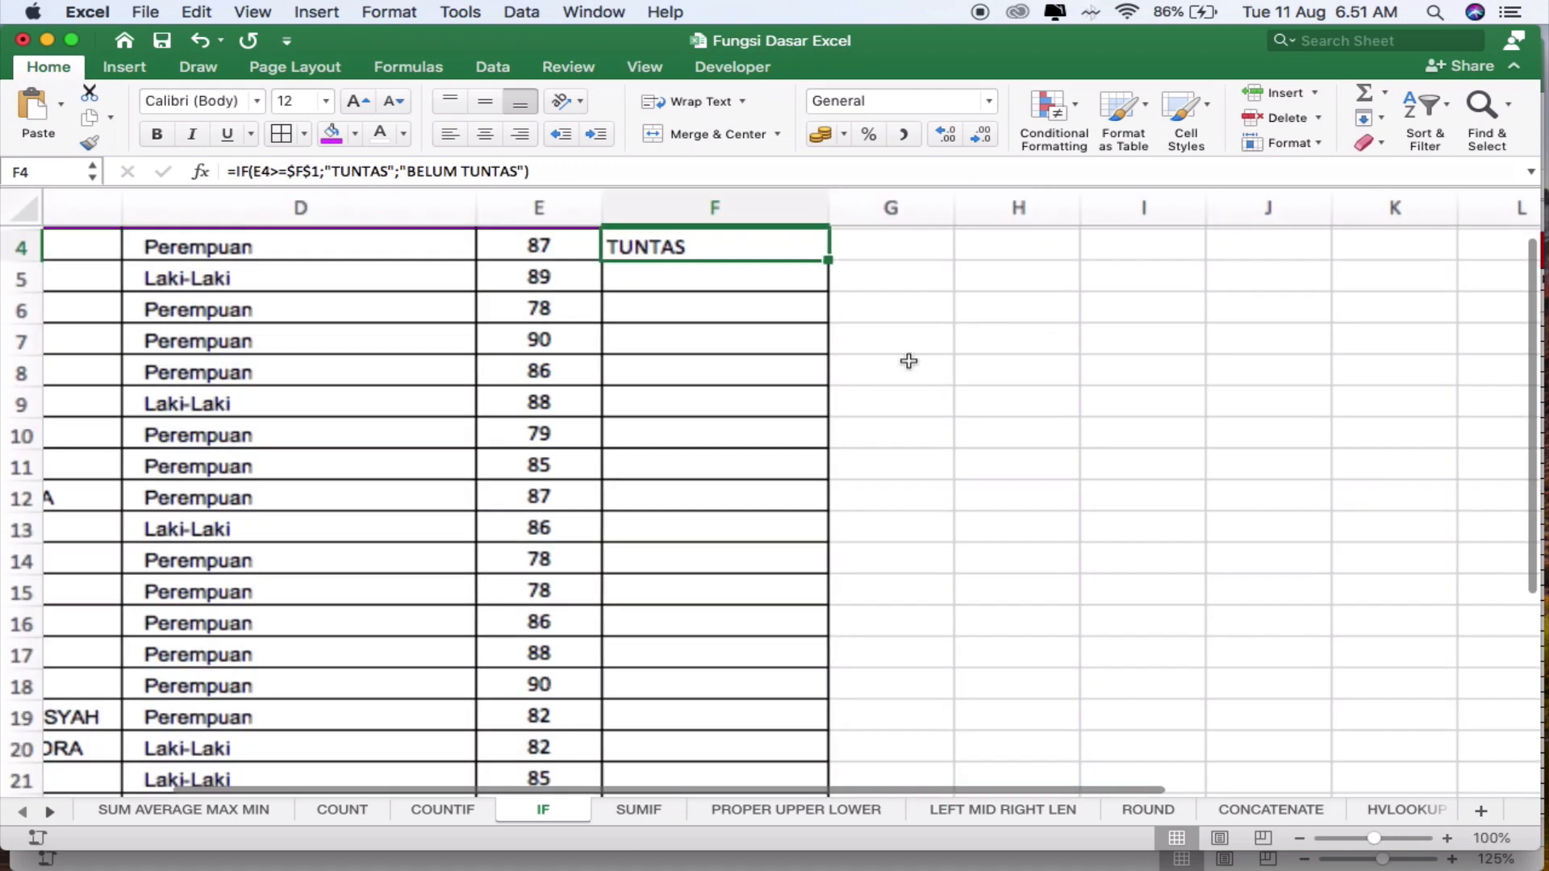
{"action": "scroll", "coordinate": [906, 359], "scroll_direction": "up", "scroll_amount": 3}
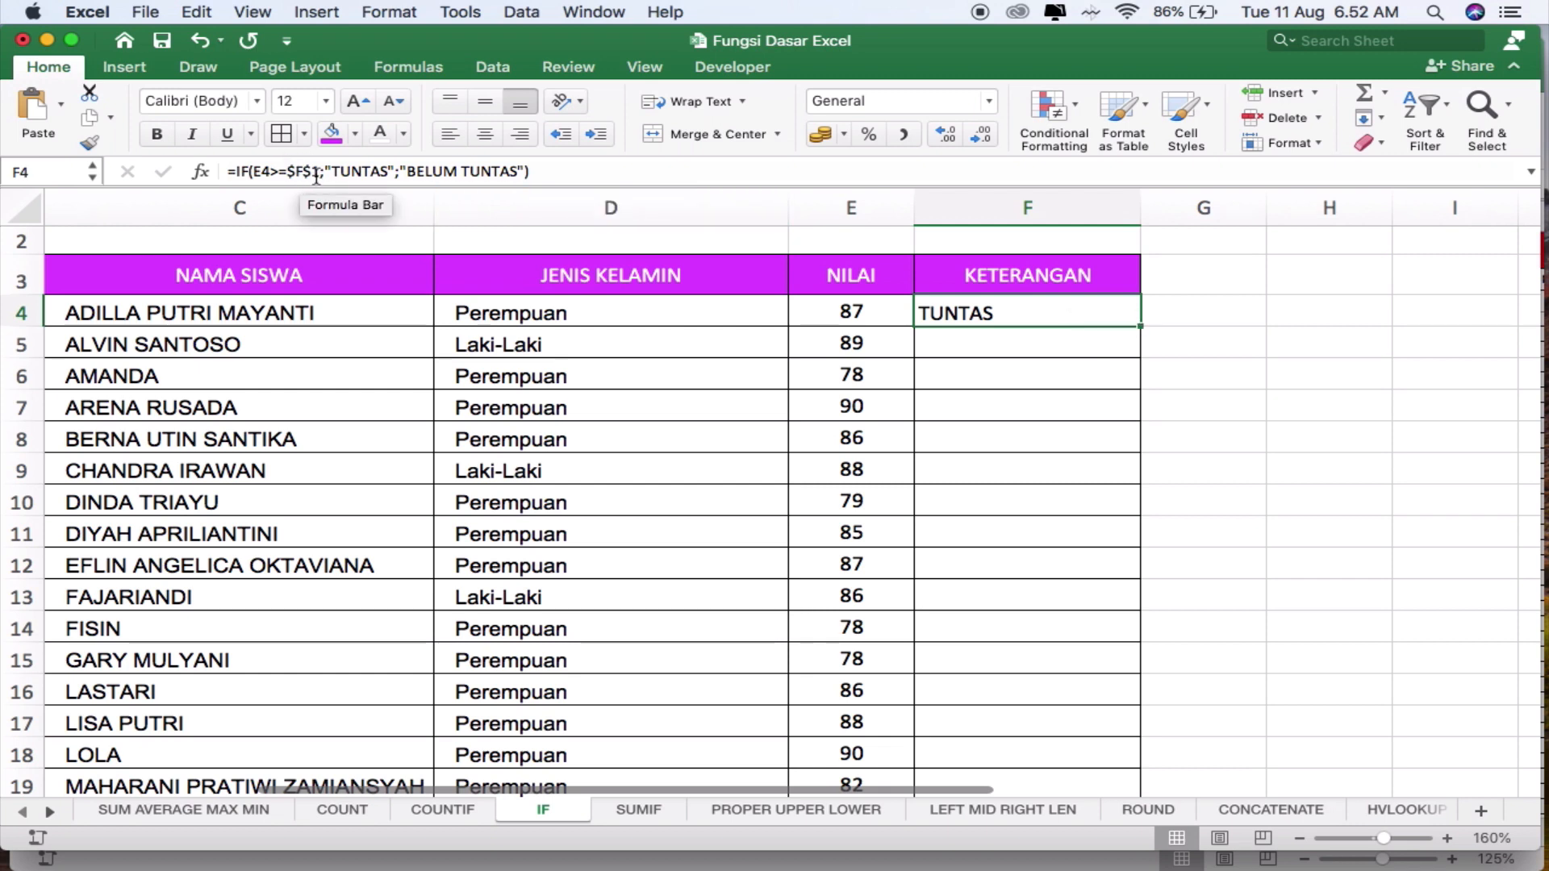
{"action": "double_click", "coordinate": [1142, 329]}
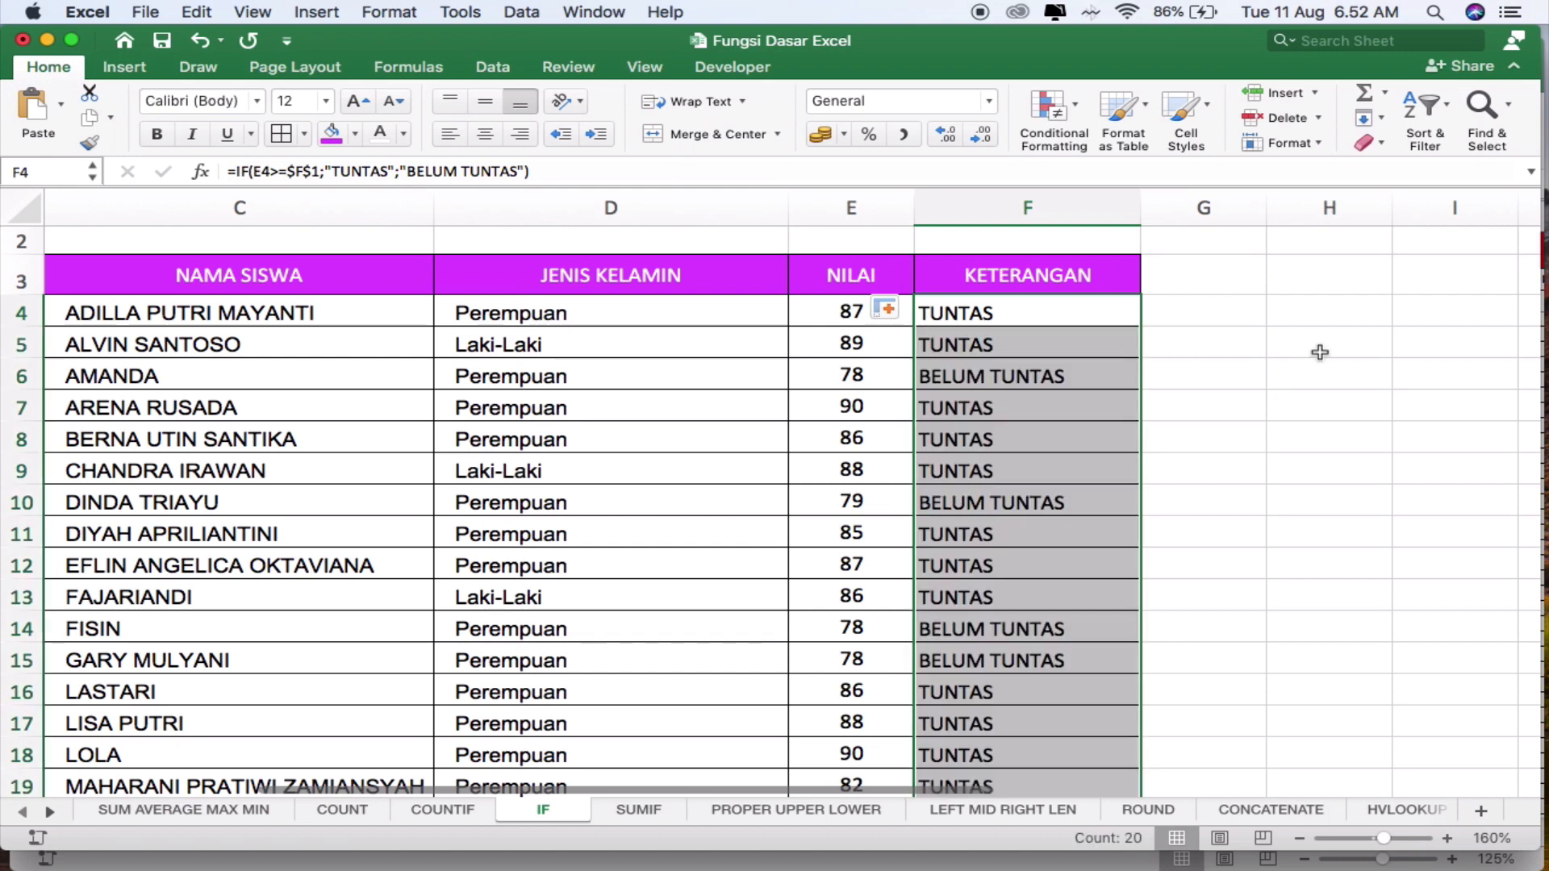
{"action": "key", "text": "super+z"}
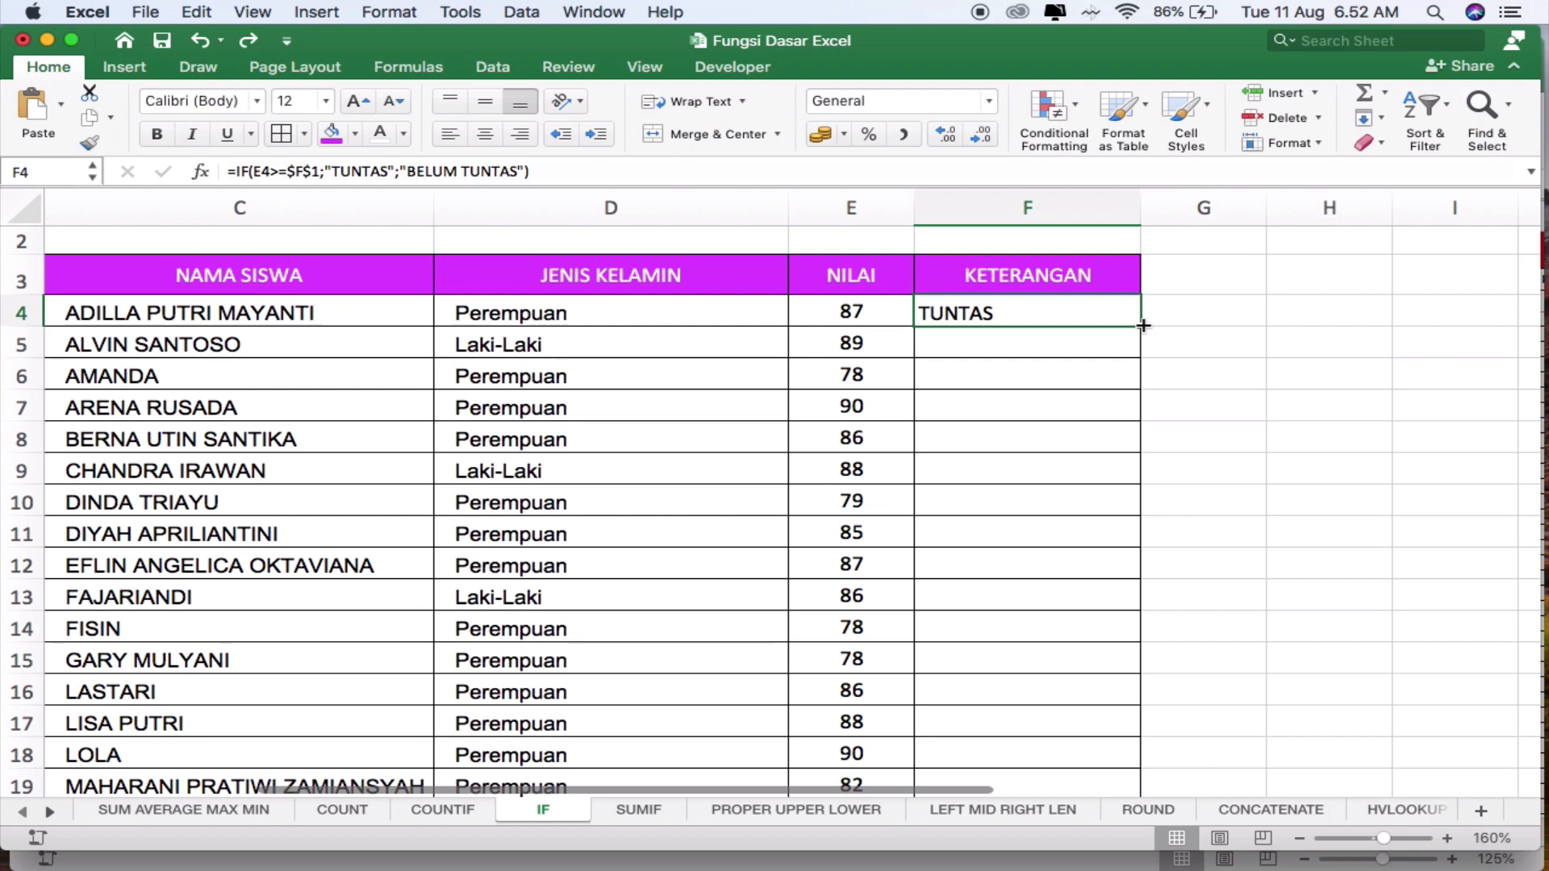
{"action": "scroll", "coordinate": [1143, 325], "scroll_direction": "right", "scroll_amount": 2}
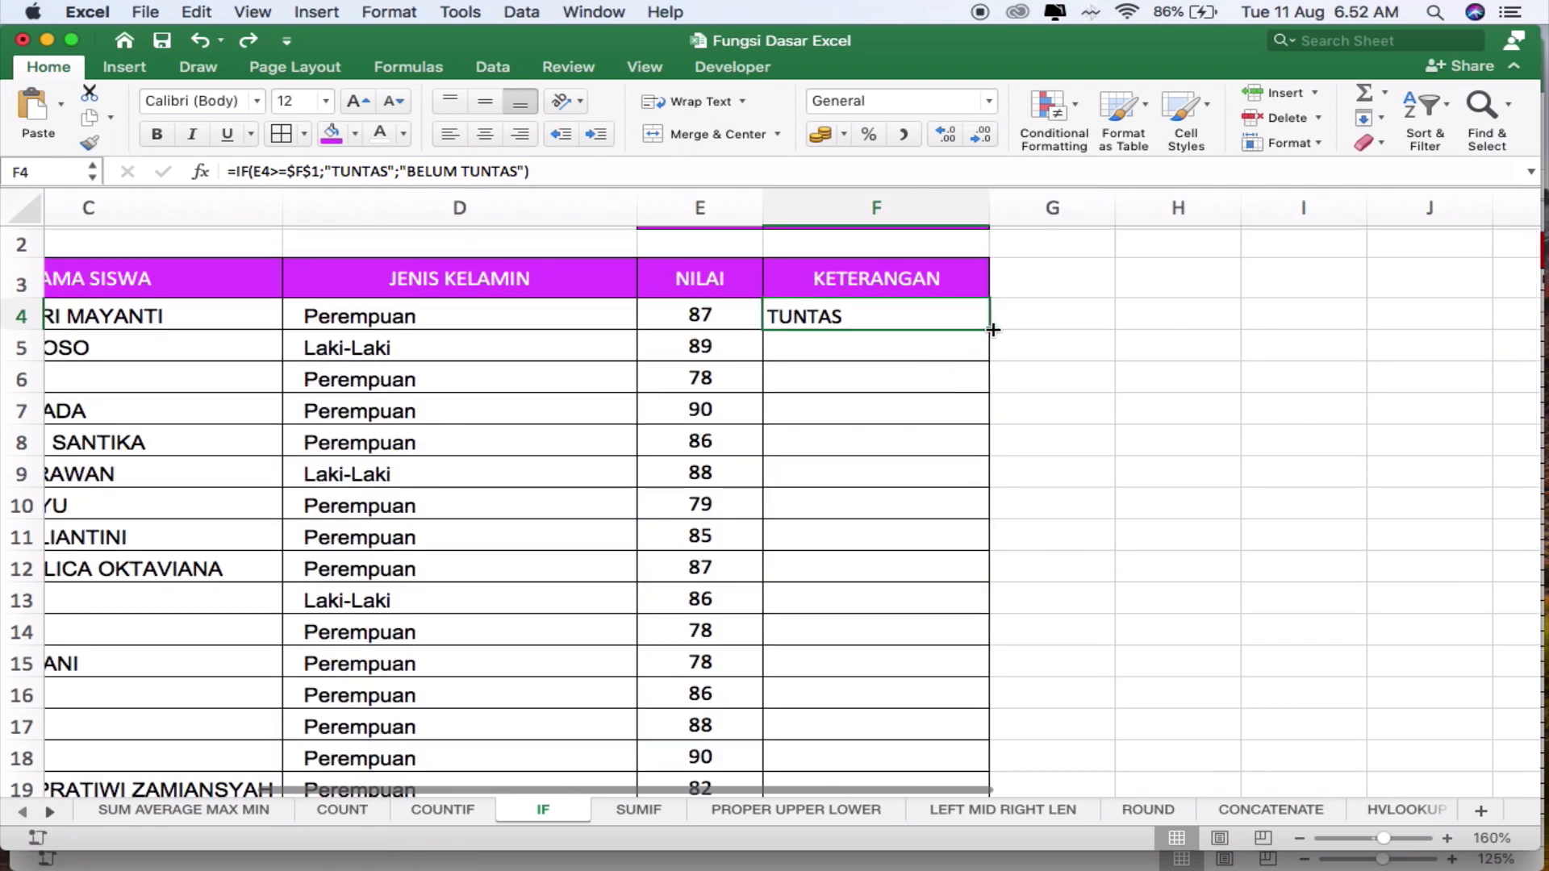
{"action": "double_click", "coordinate": [988, 329]}
{"action": "scroll", "coordinate": [926, 593], "scroll_direction": "down", "scroll_amount": 5}
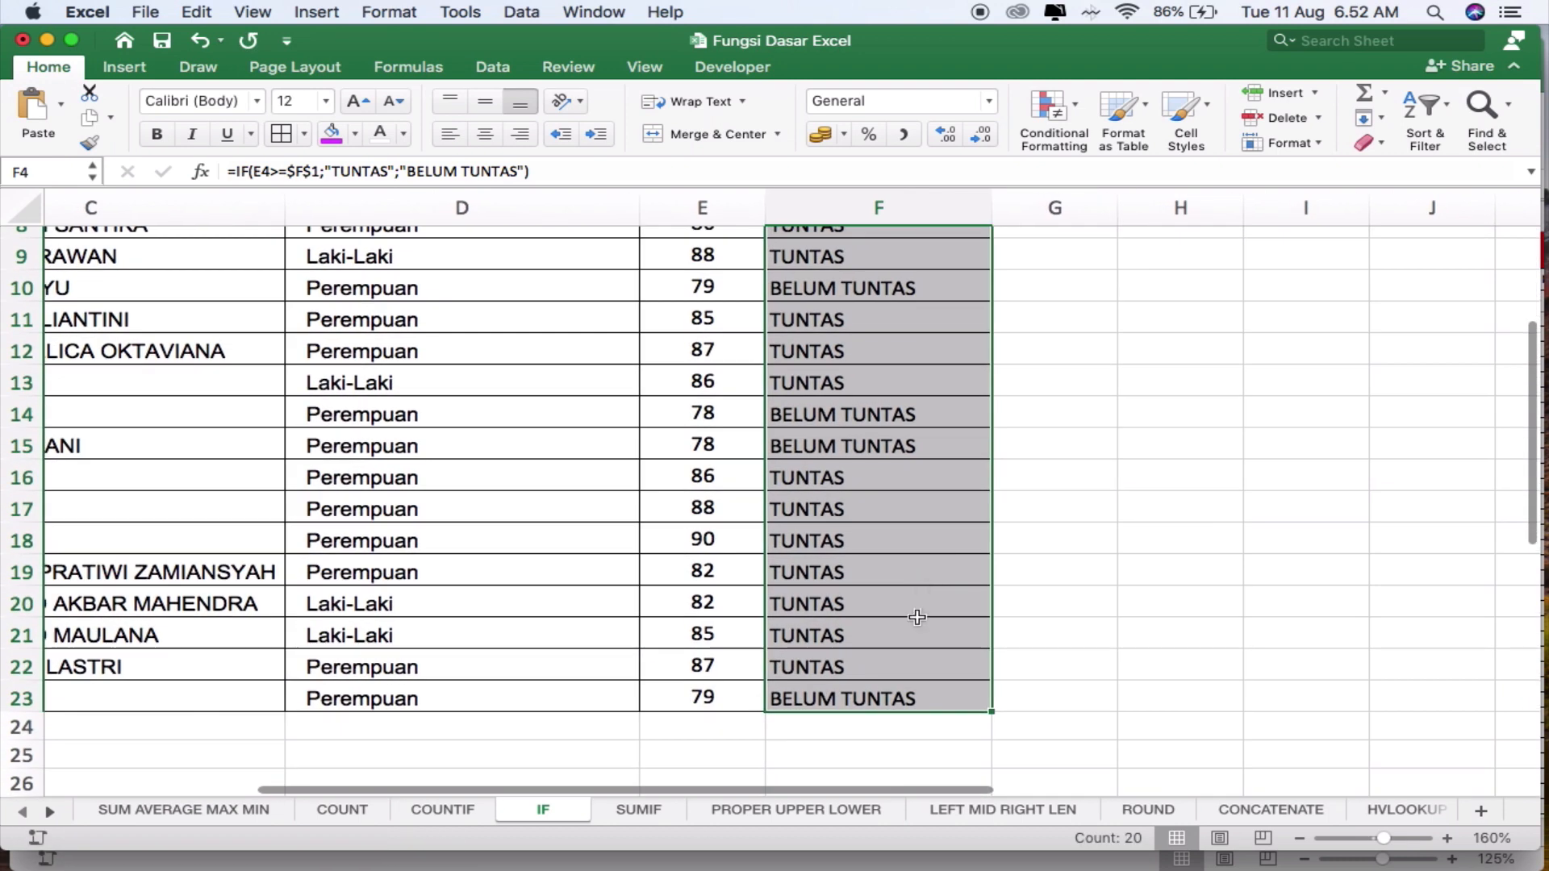
{"action": "left_click", "coordinate": [1053, 436]}
{"action": "scroll", "coordinate": [1053, 433], "scroll_direction": "up", "scroll_amount": 5}
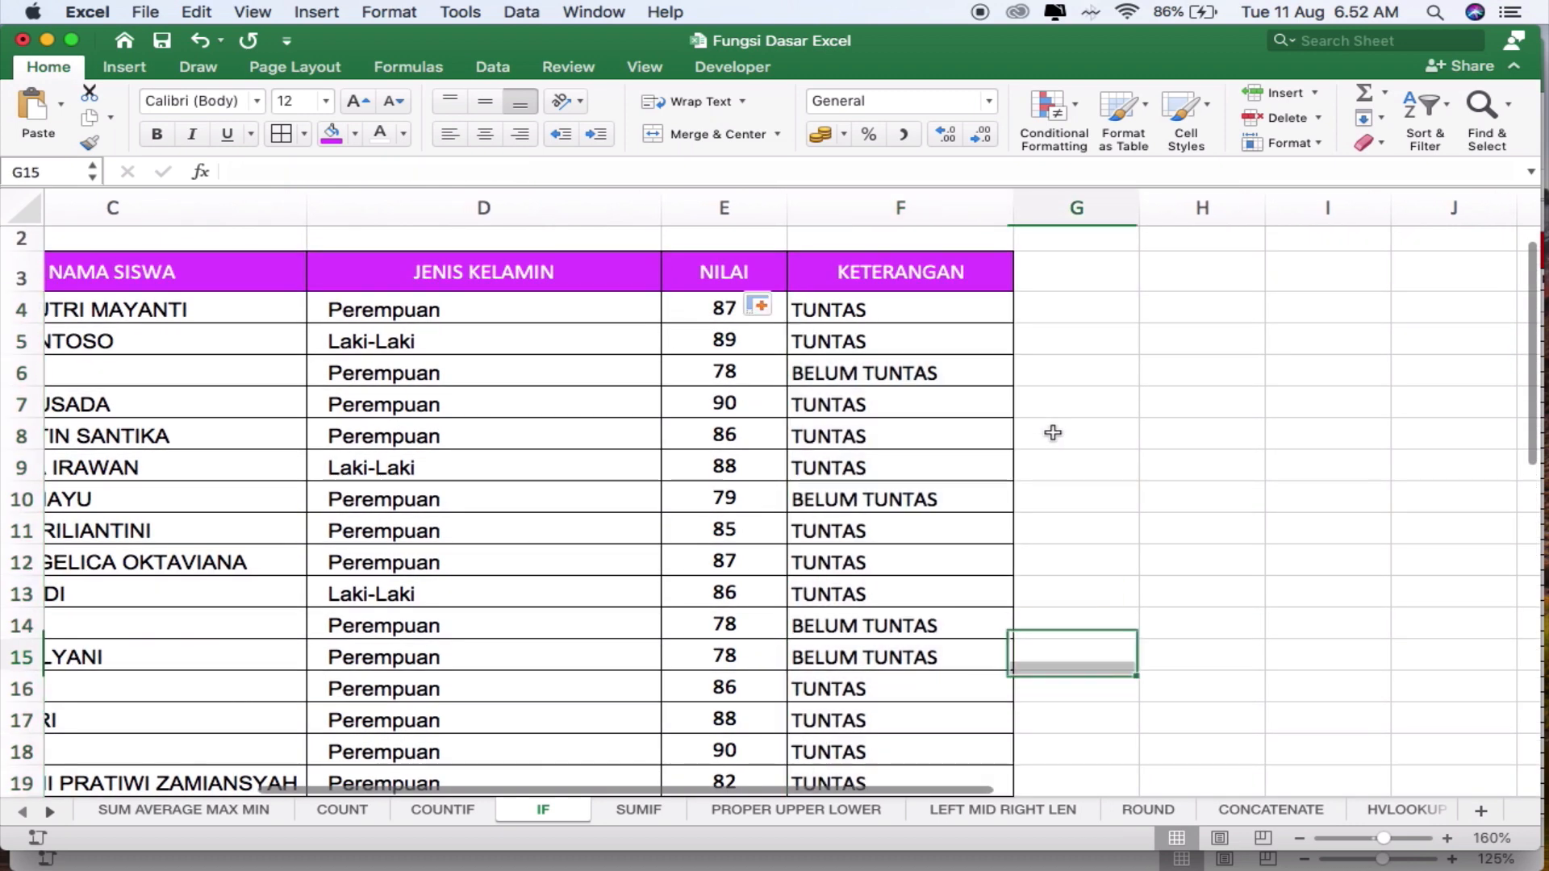
Review the KETERANGAN results against the scores and check the $F$1 reference in the formulas in F4, F5 and F6
{"action": "scroll", "coordinate": [839, 381], "scroll_direction": "up", "scroll_amount": 1}
{"action": "scroll", "coordinate": [839, 381], "scroll_direction": "left", "scroll_amount": 3}
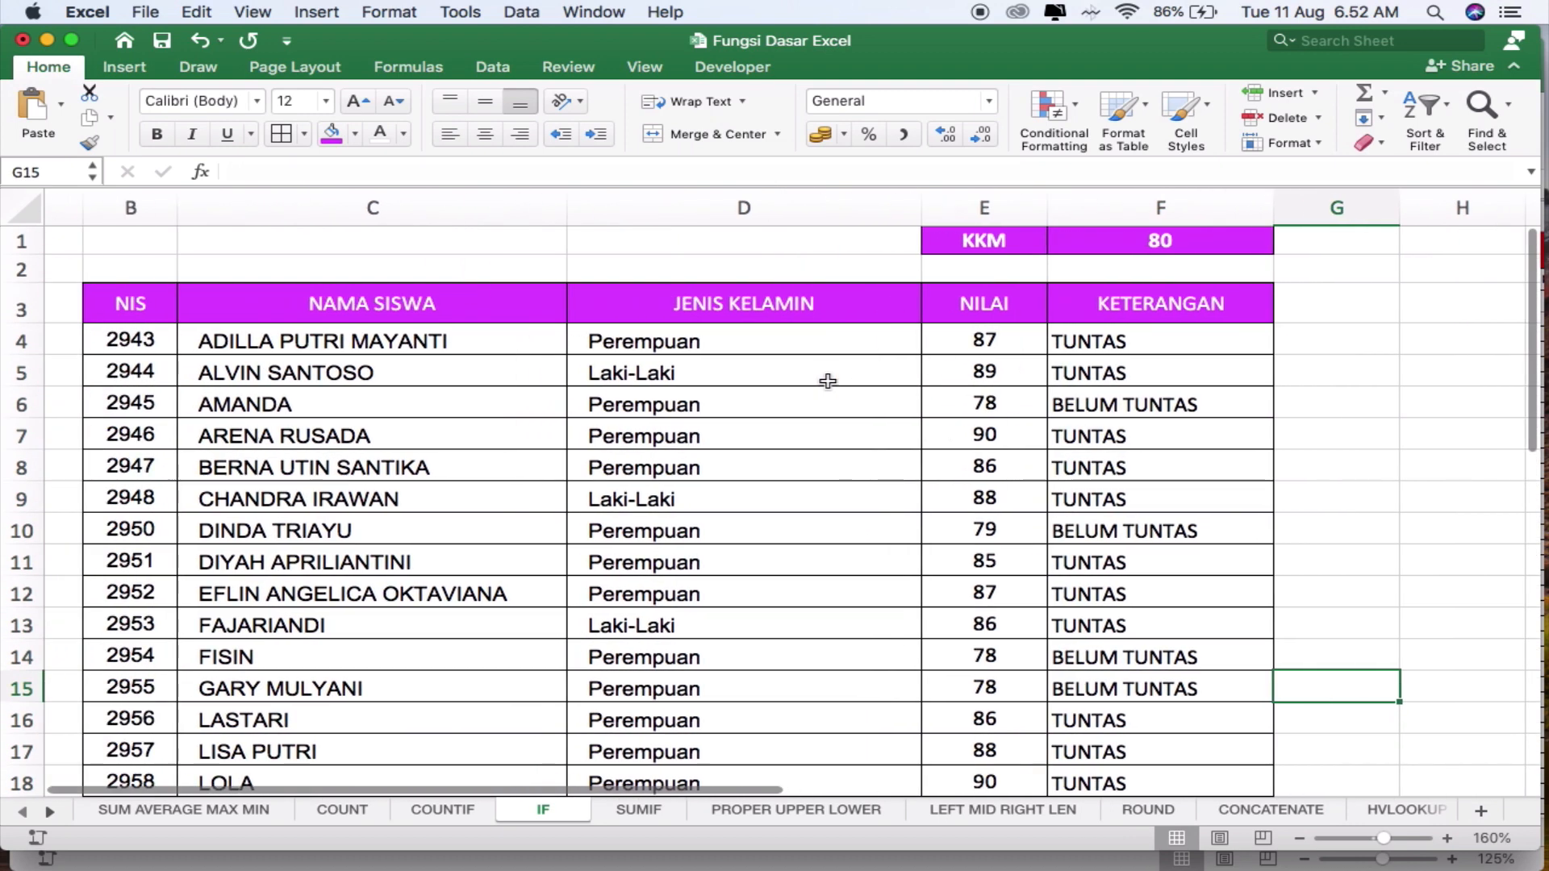
{"action": "left_click", "coordinate": [1130, 409]}
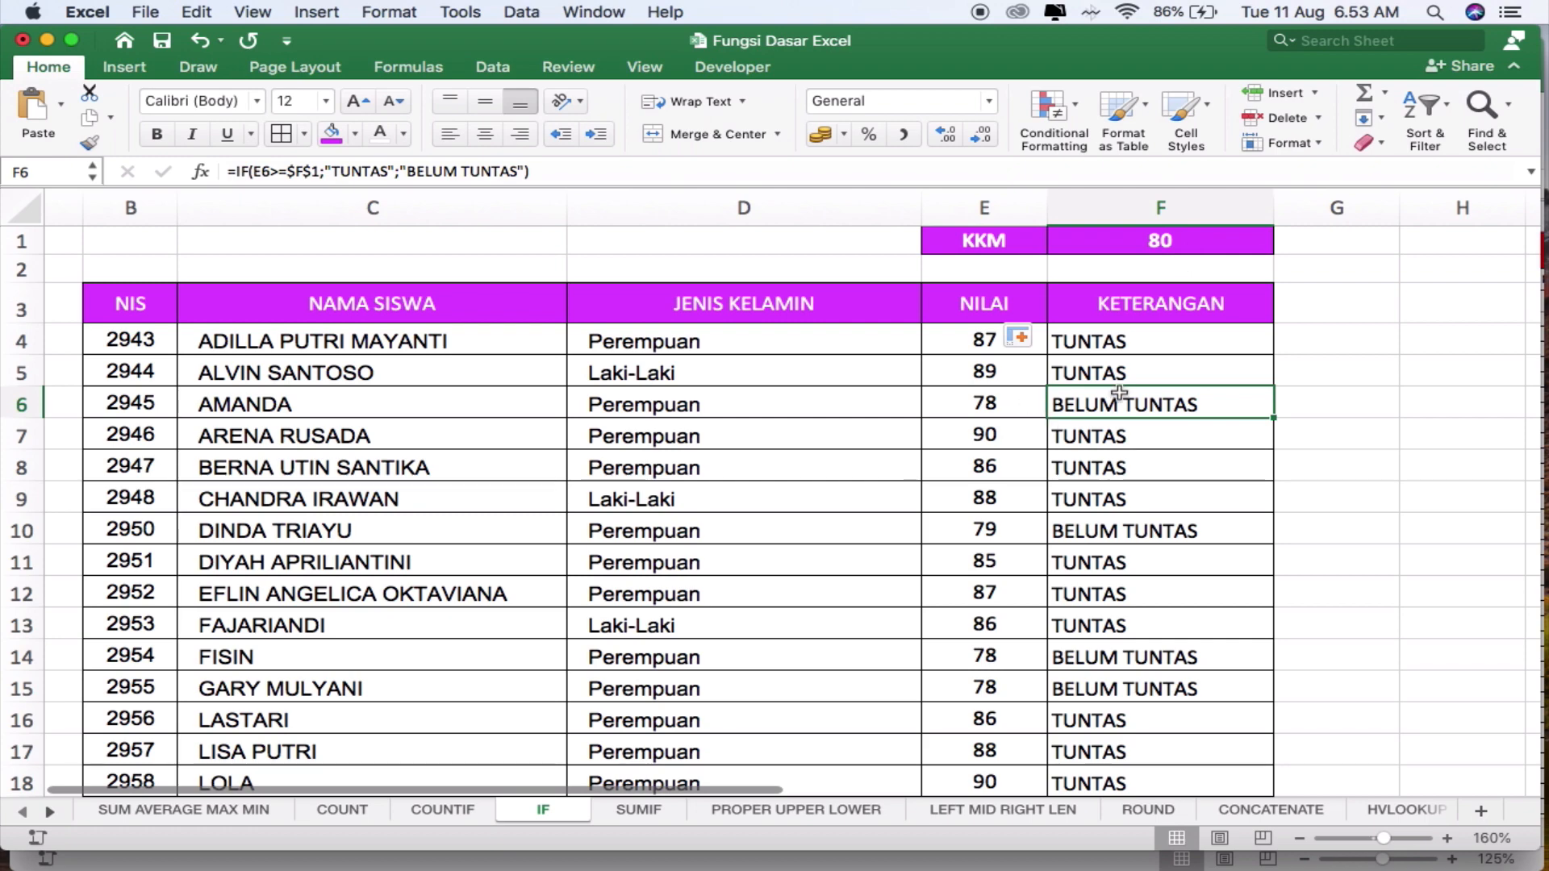
{"action": "scroll", "coordinate": [1119, 469], "scroll_direction": "down", "scroll_amount": 5}
{"action": "scroll", "coordinate": [1119, 470], "scroll_direction": "right", "scroll_amount": 1}
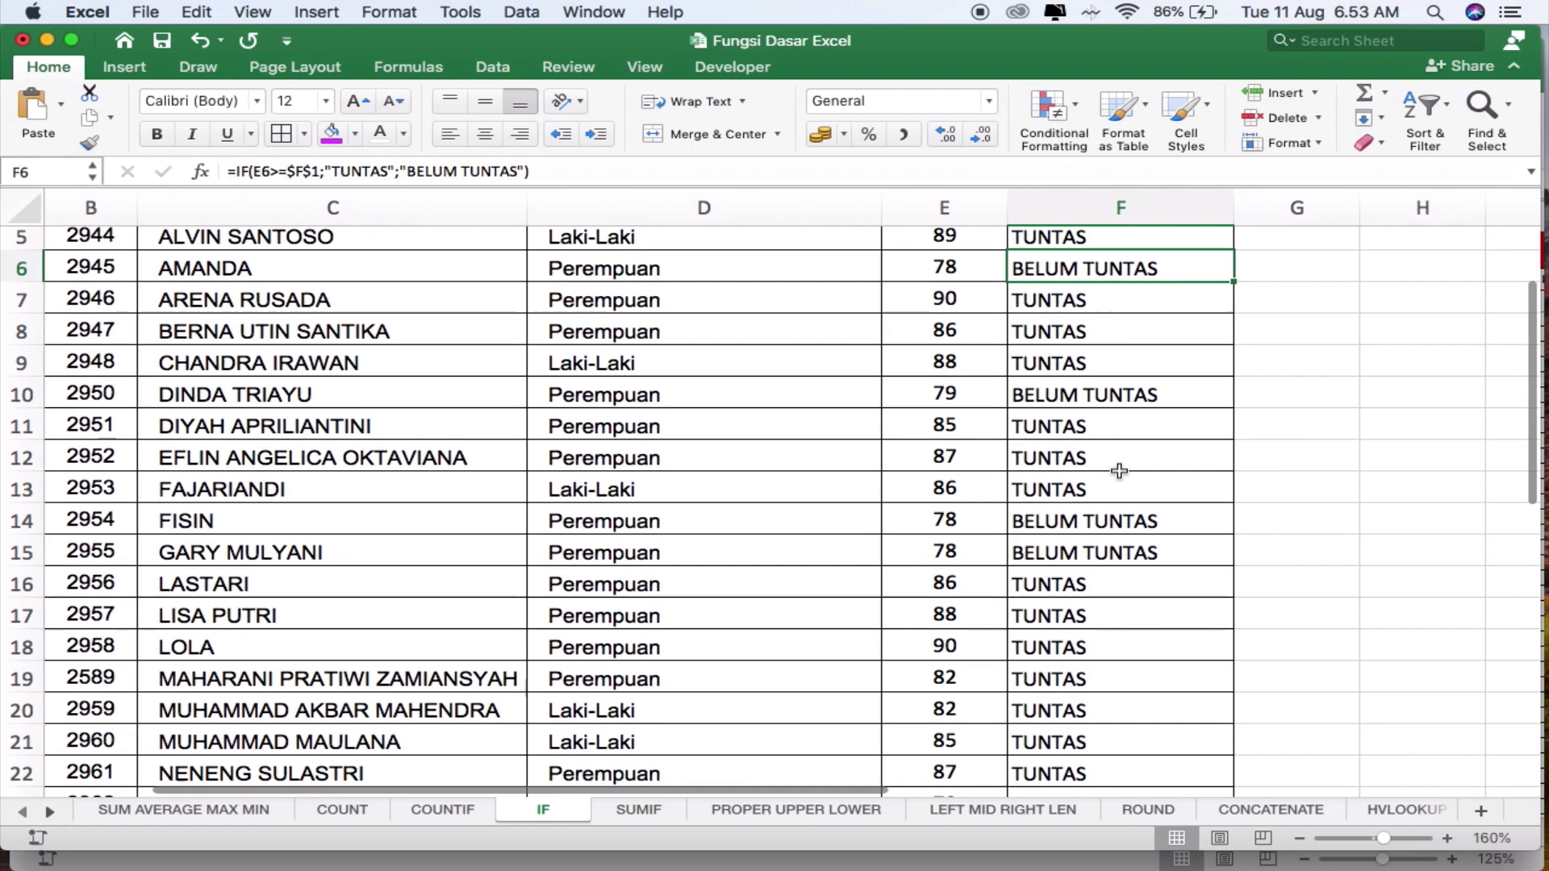
{"action": "scroll", "coordinate": [1119, 470], "scroll_direction": "up", "scroll_amount": 5}
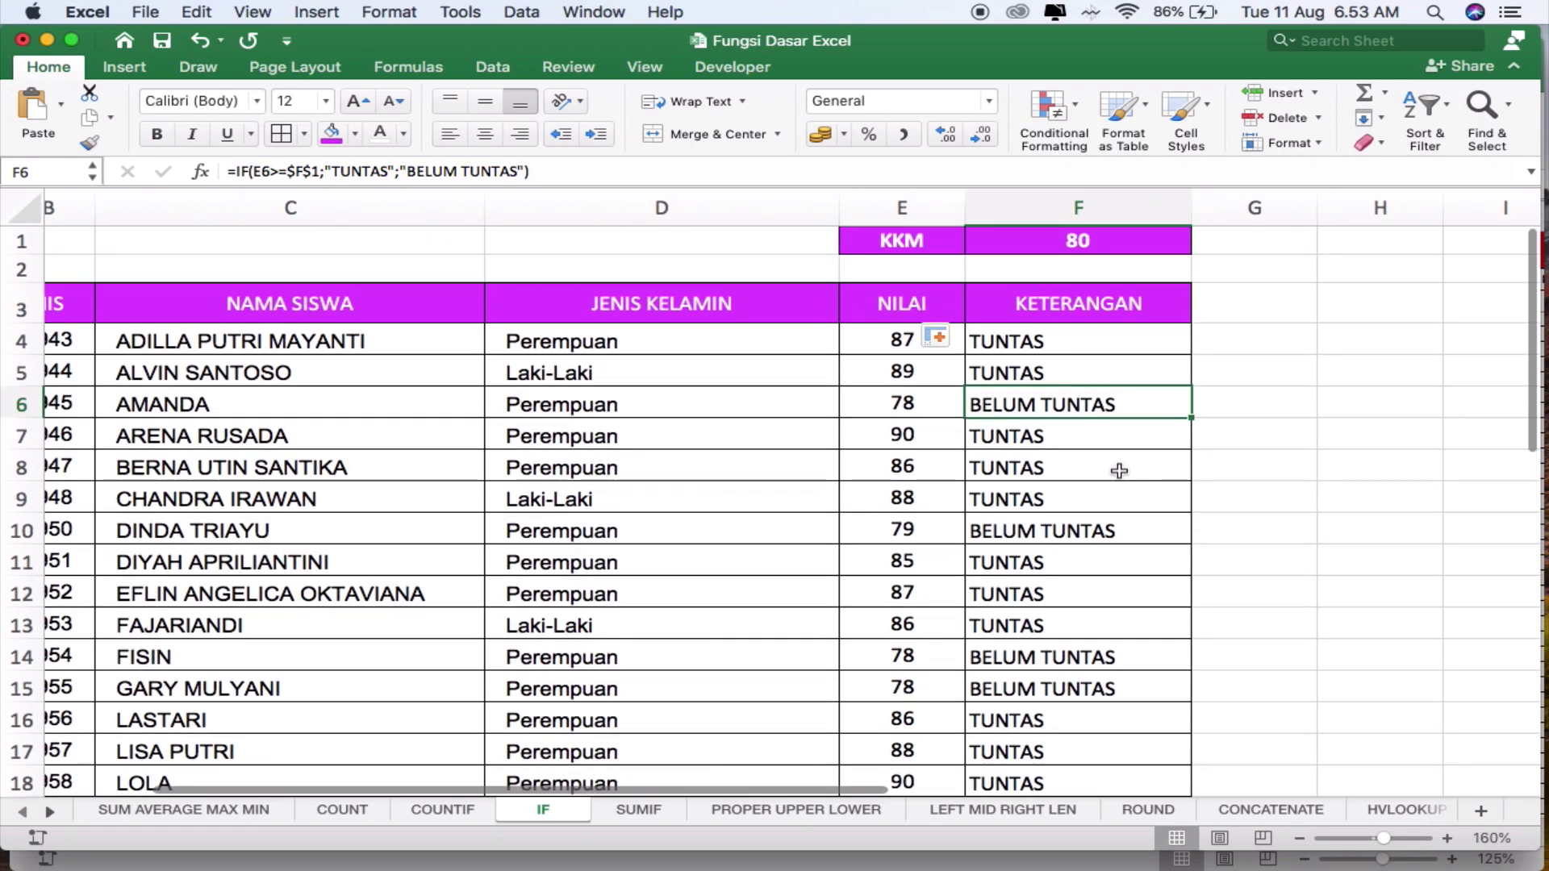
{"action": "left_click", "coordinate": [1085, 343]}
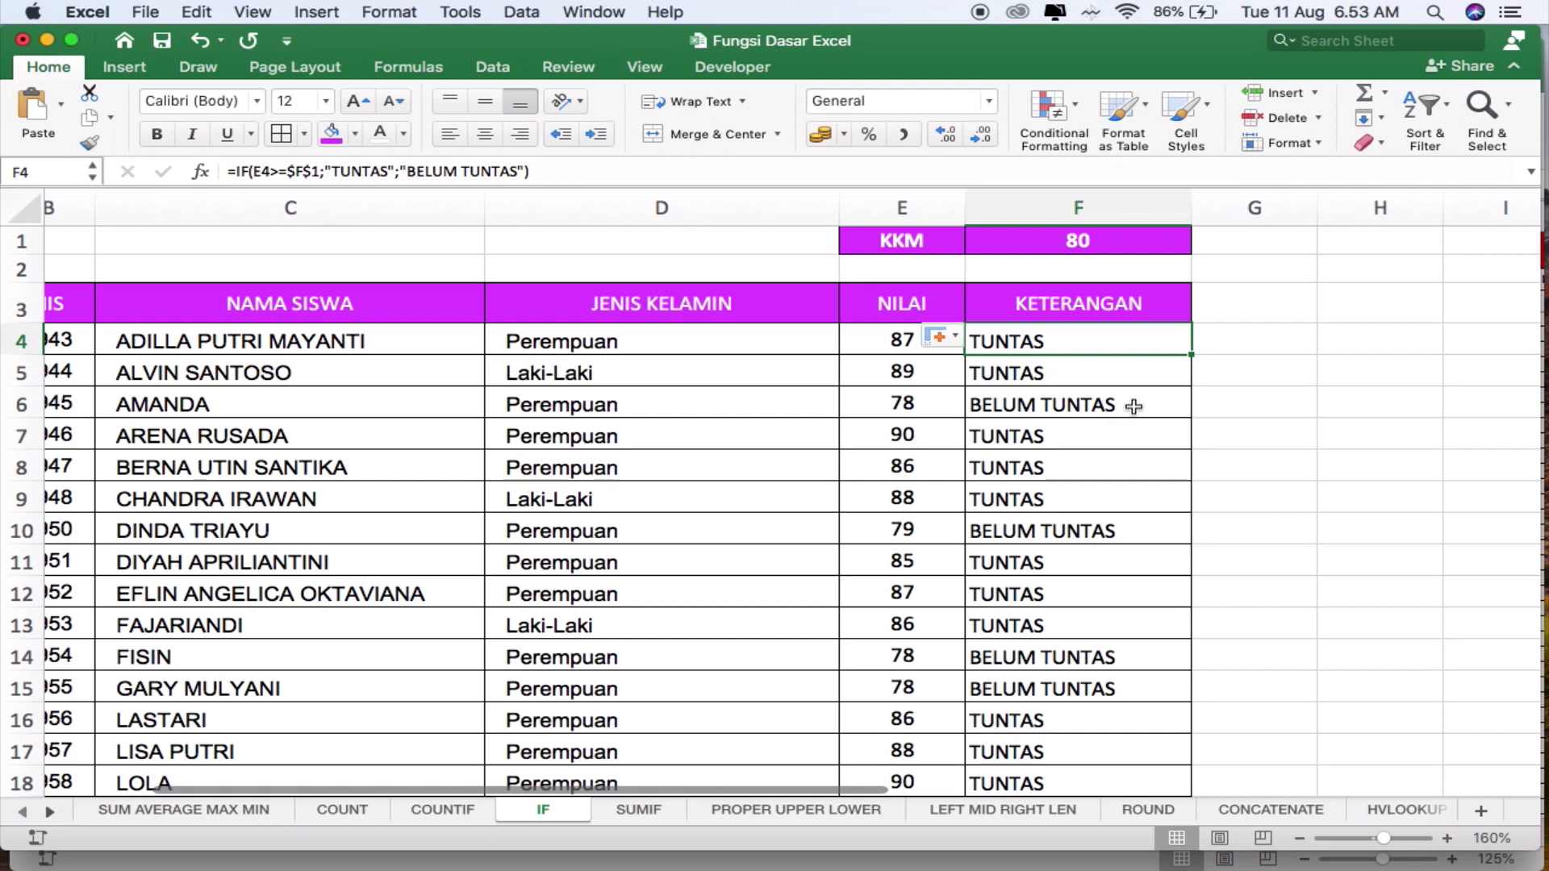
{"action": "left_click", "coordinate": [1093, 372]}
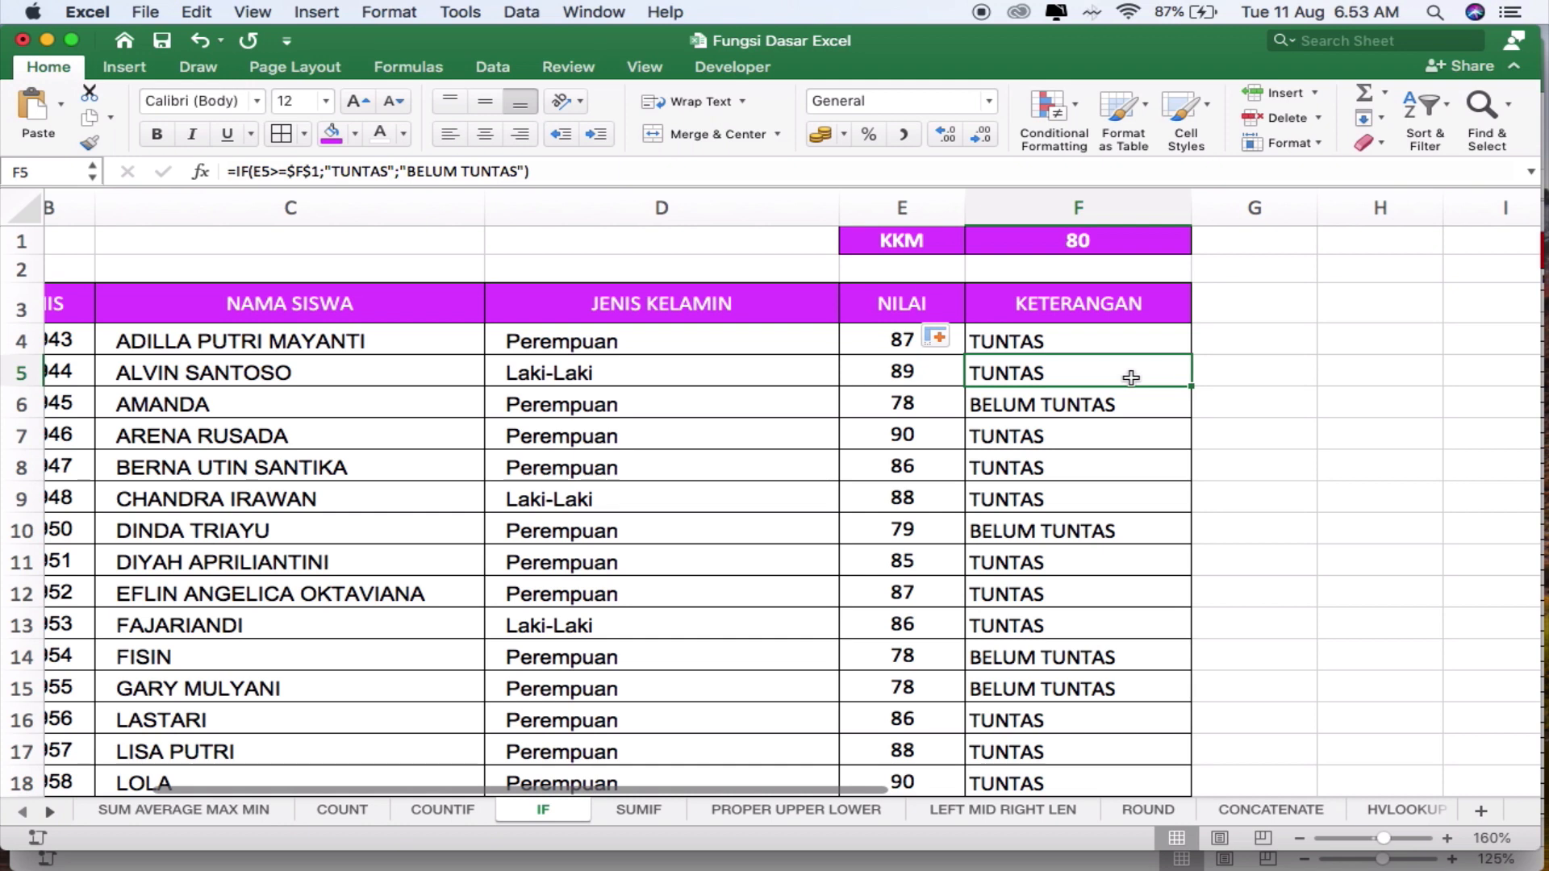
{"action": "scroll", "coordinate": [1131, 378], "scroll_direction": "right", "scroll_amount": 1}
{"action": "left_click", "coordinate": [1274, 393]}
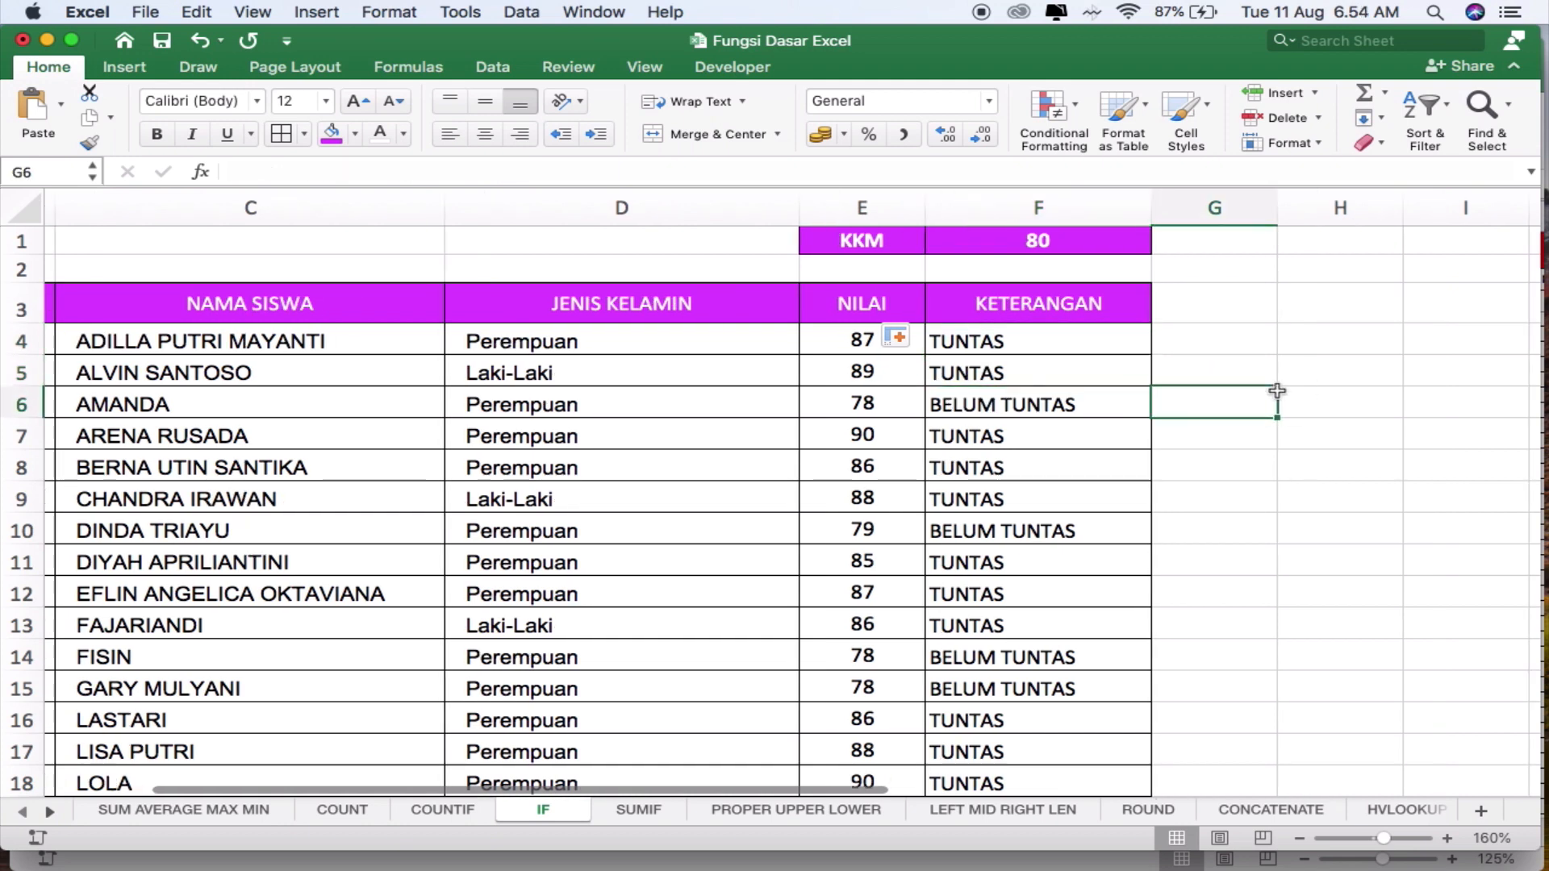
Try the comparison operators <, <=, > and >= in turn between E4 and $F$1 in F4's IF formula
{"action": "double_click", "coordinate": [1000, 340]}
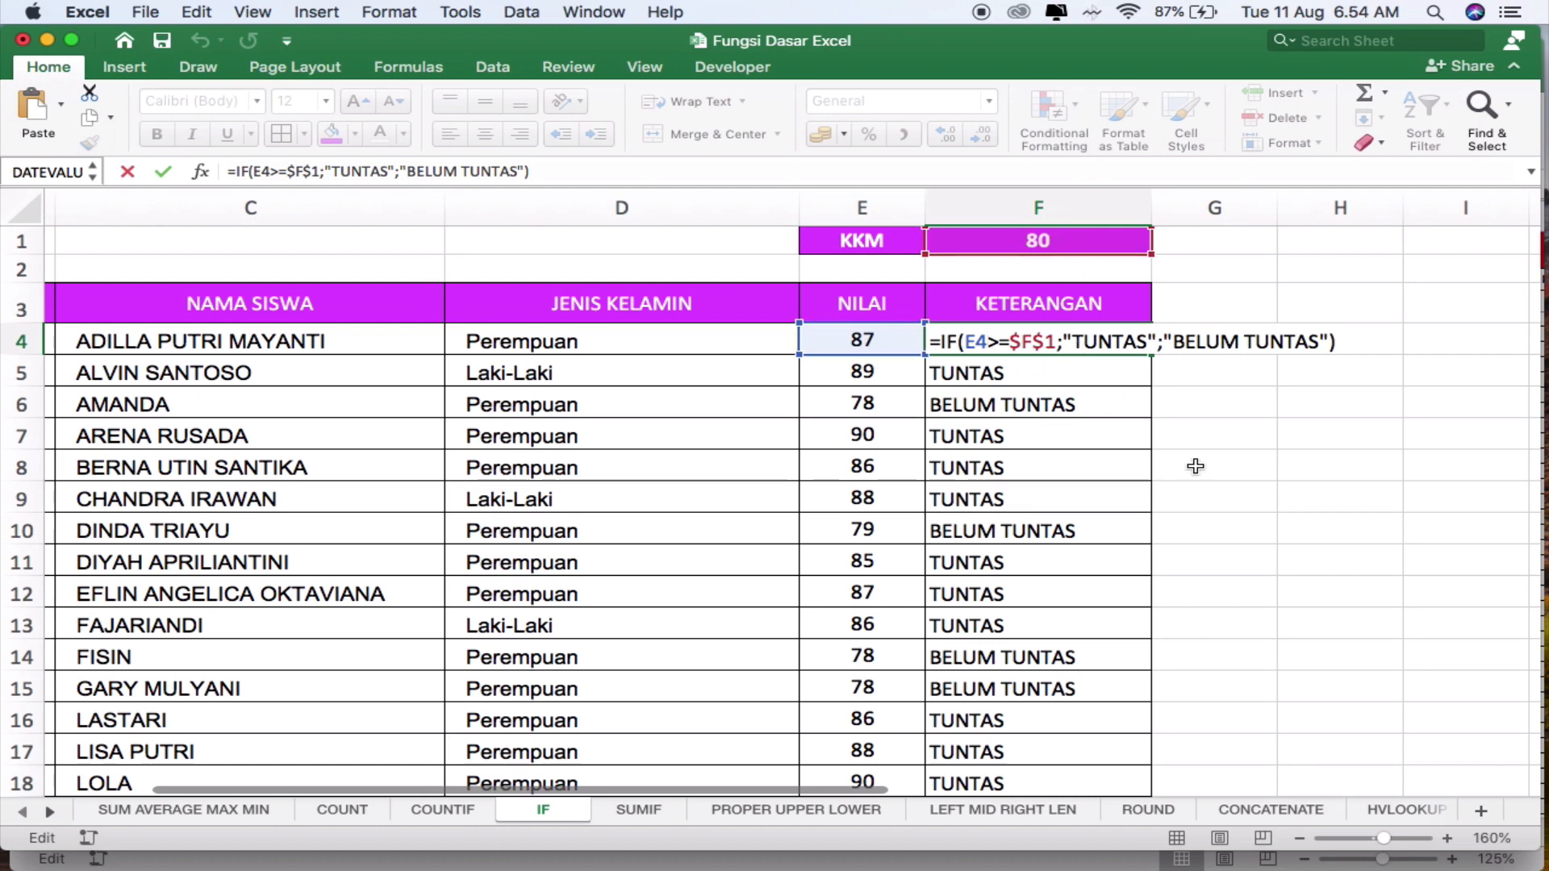
{"action": "left_click", "coordinate": [997, 346]}
{"action": "key", "text": "Delete"}
{"action": "key", "text": "Delete"}
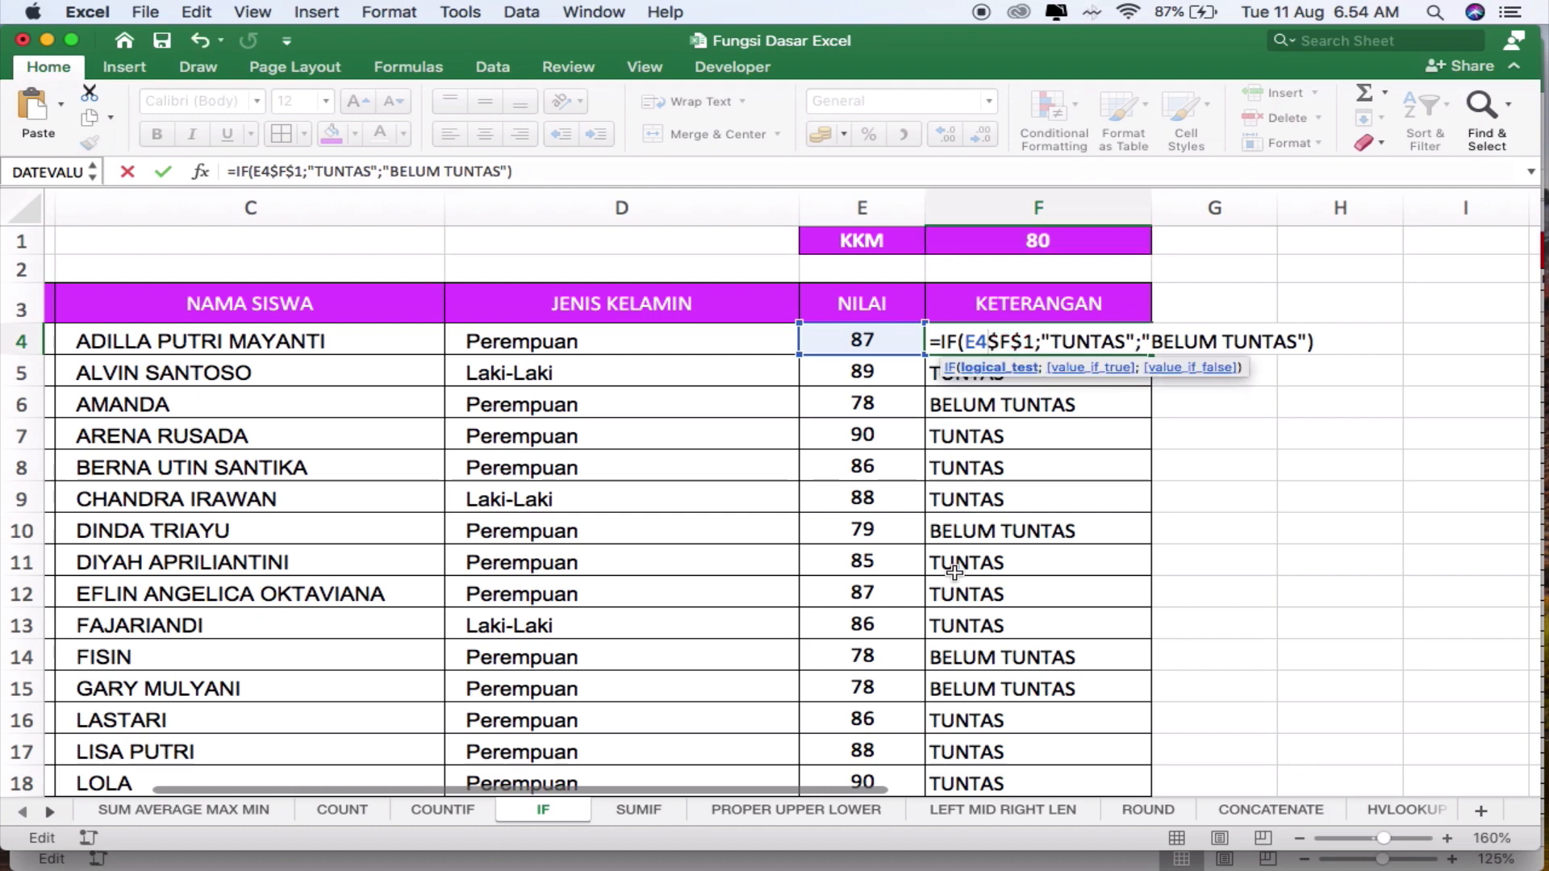
{"action": "type", "text": "<"}
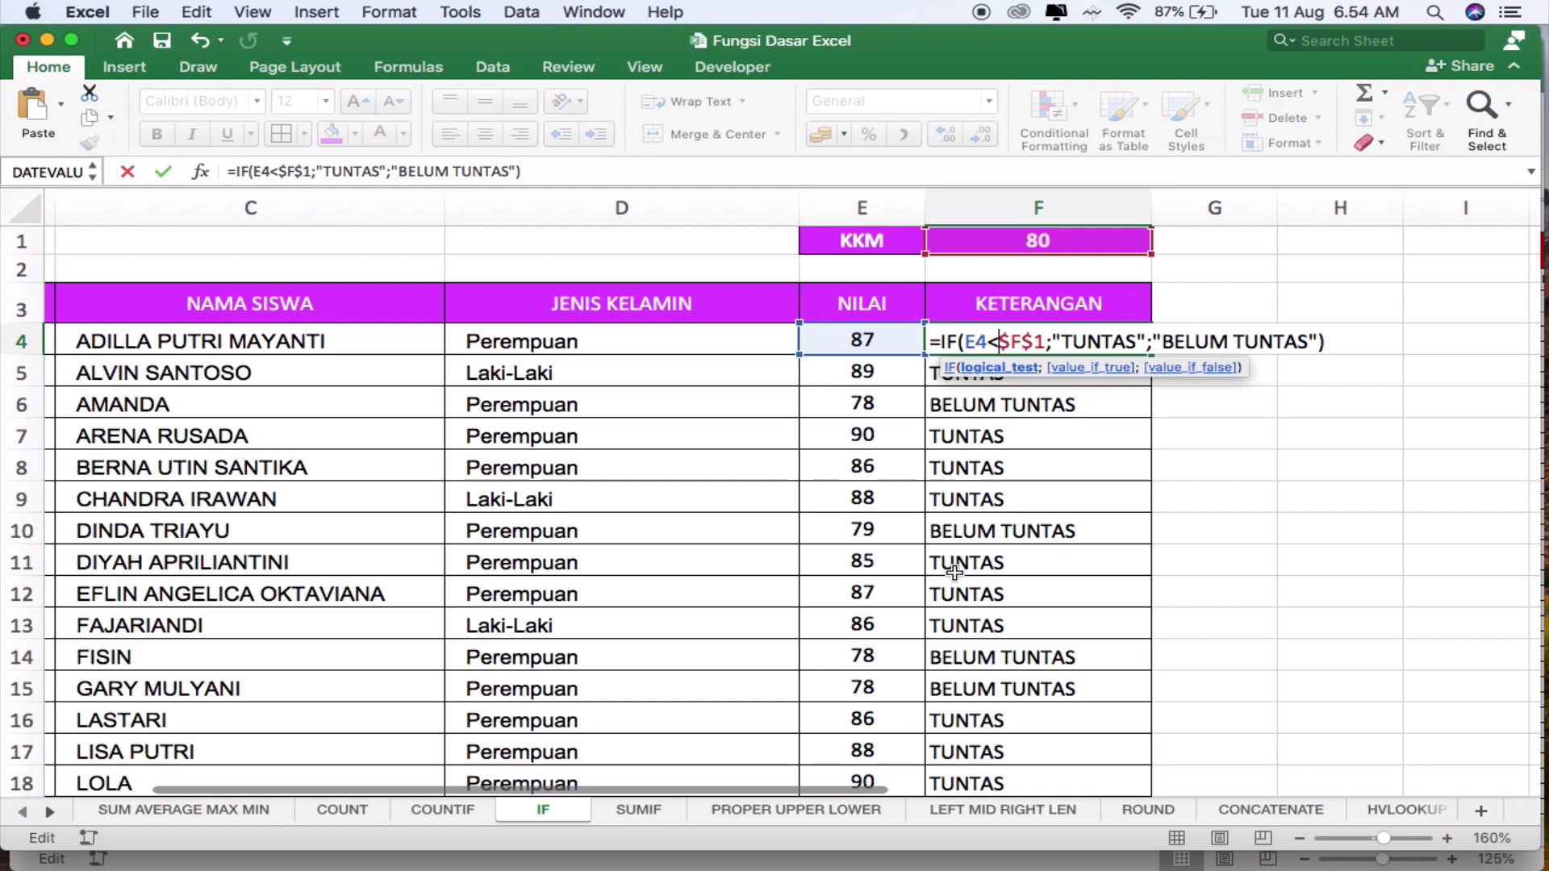
{"action": "type", "text": "="}
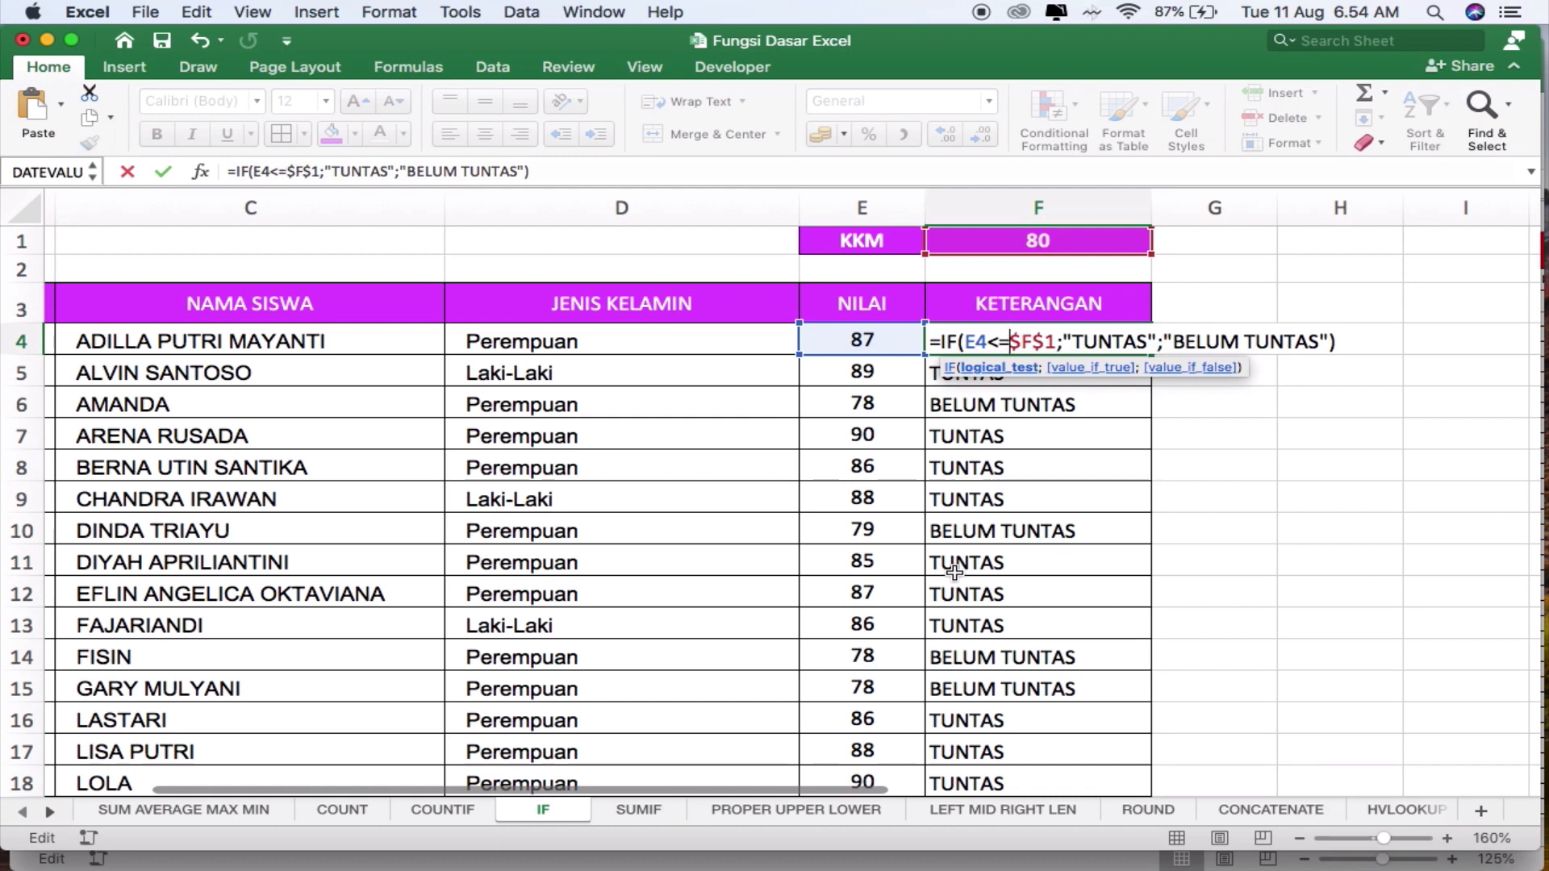
{"action": "key", "text": "BackSpace"}
{"action": "key", "text": "BackSpace"}
{"action": "type", "text": ">"}
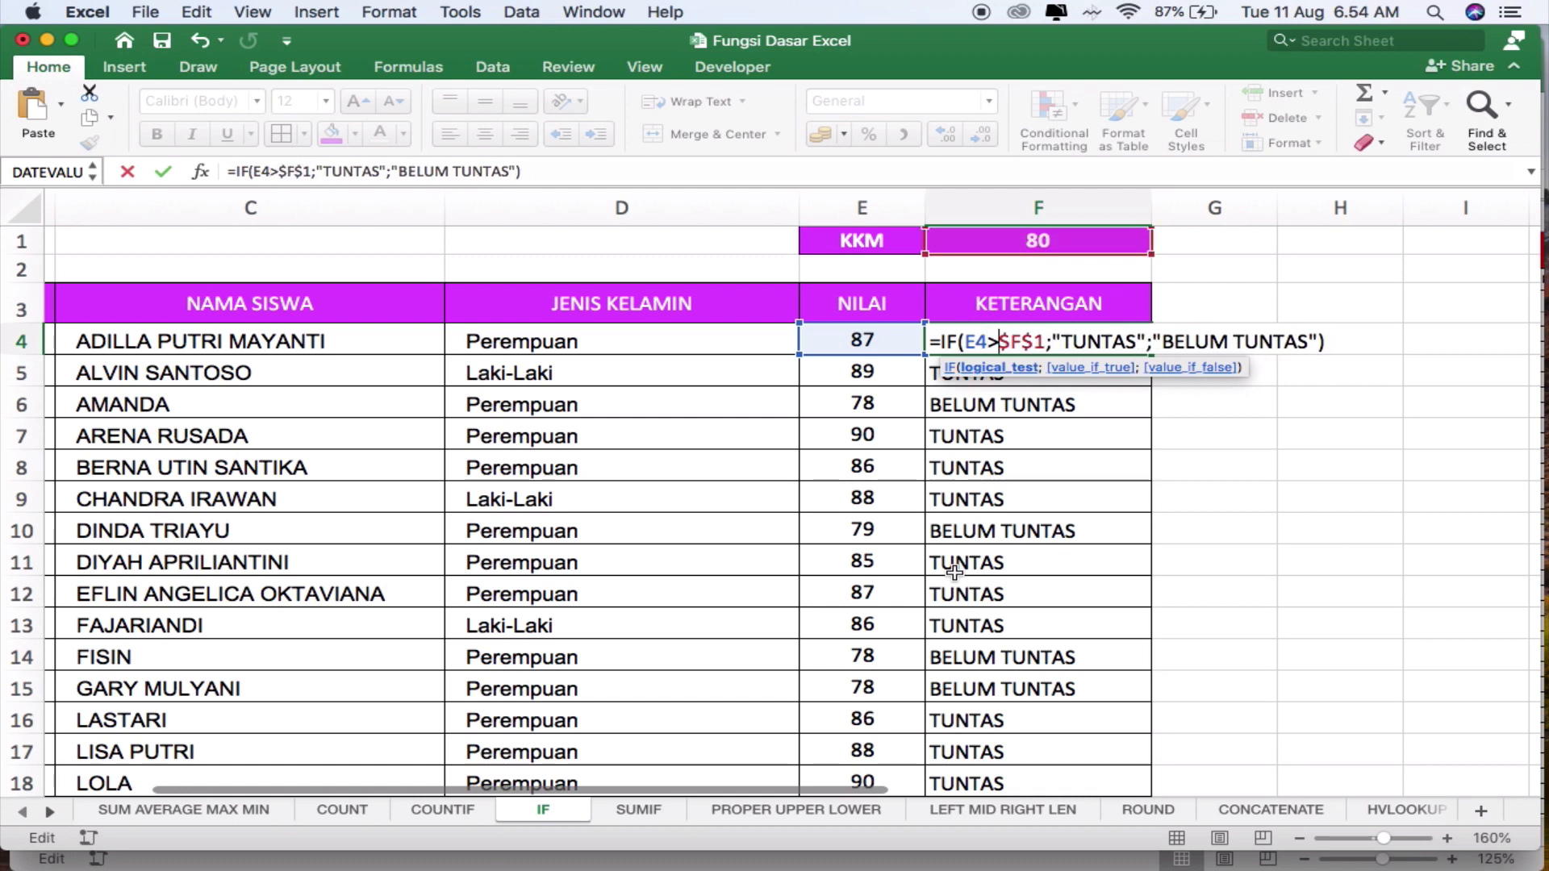
{"action": "type", "text": "="}
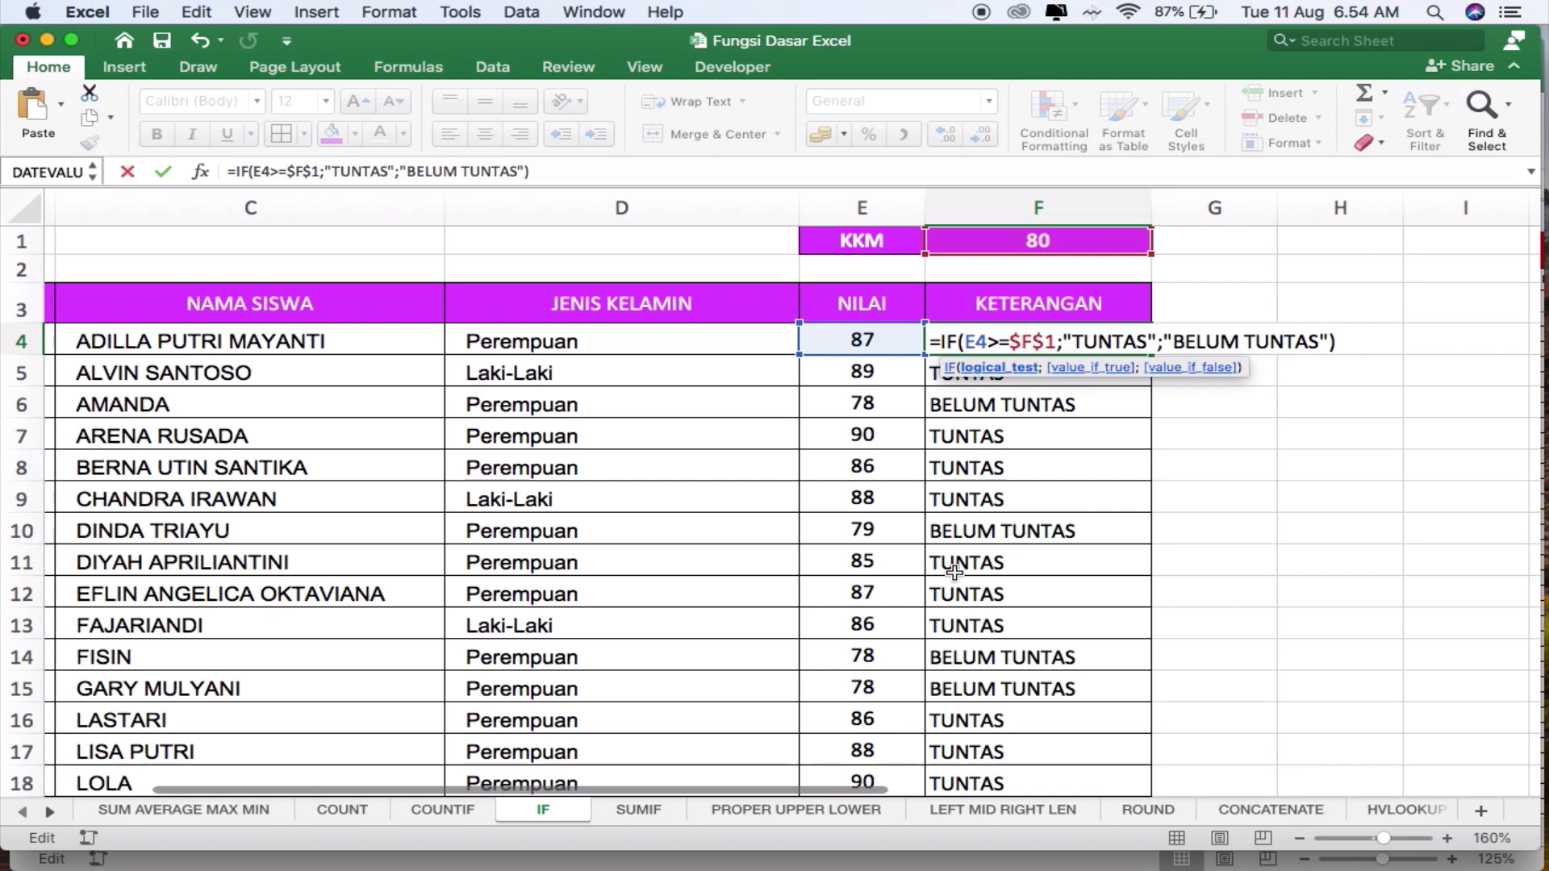
Try the <> operator between E4 and $F$1 in F4's IF formula and restore it to >=
{"action": "key", "text": "BackSpace"}
{"action": "key", "text": "BackSpace"}
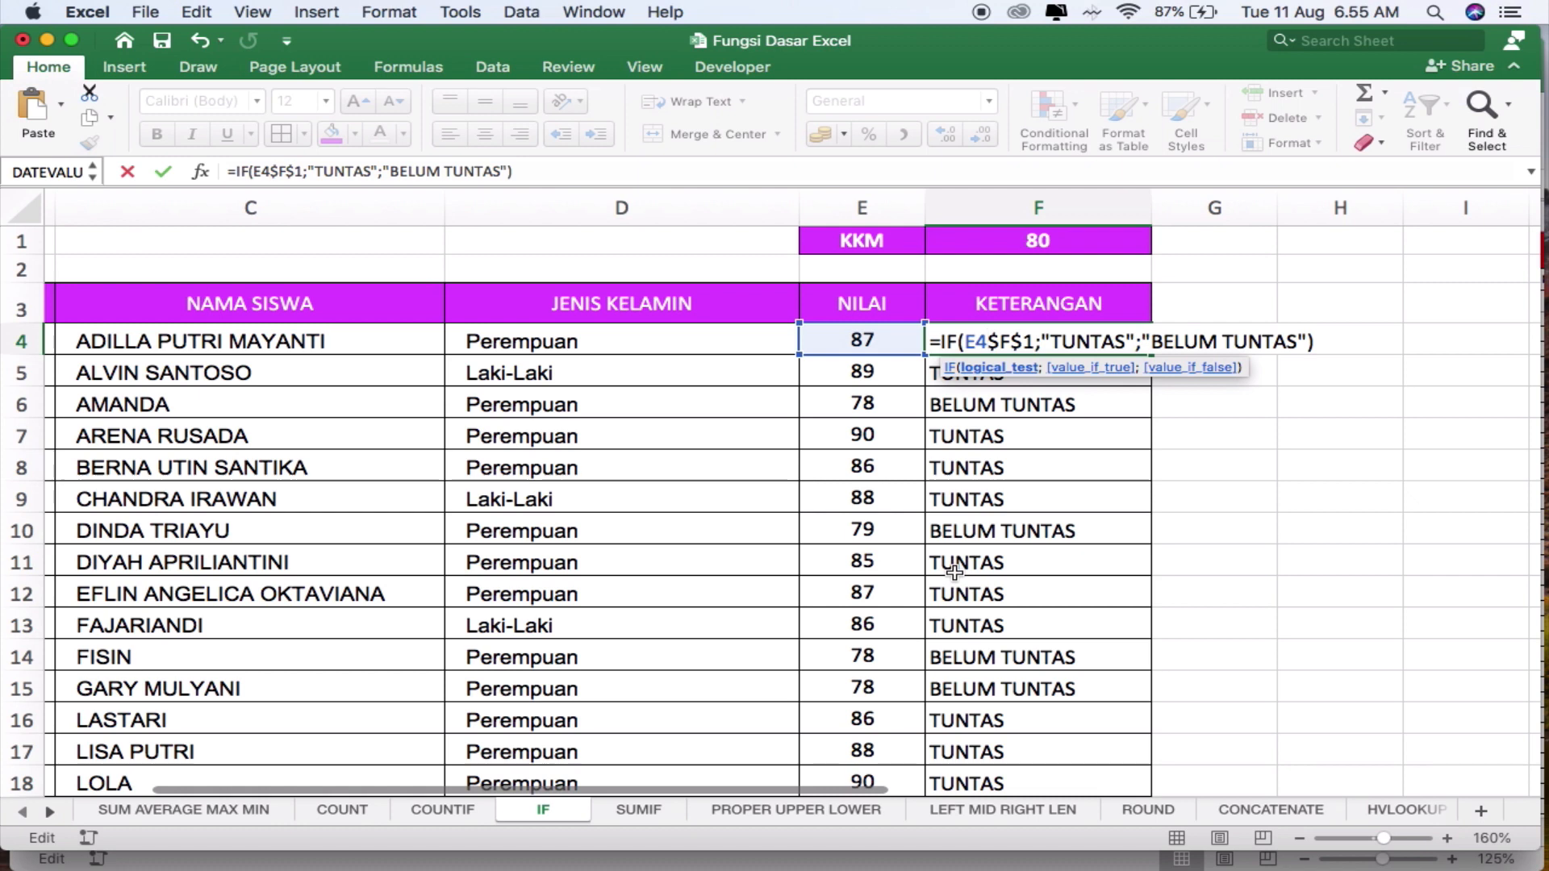
{"action": "type", "text": "<>"}
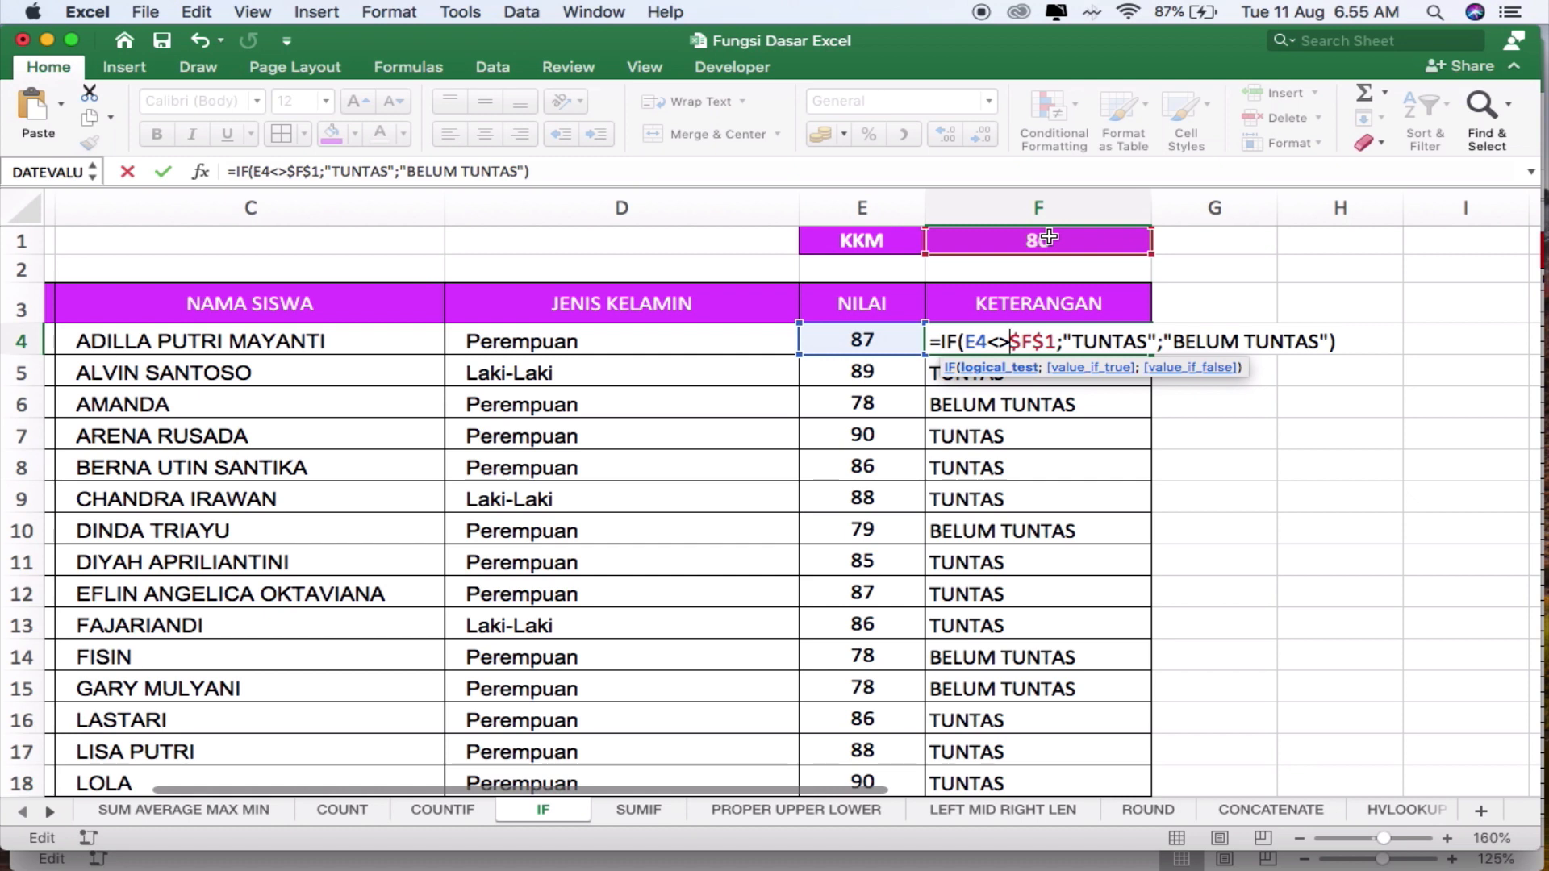
{"action": "key", "text": "BackSpace"}
{"action": "key", "text": "BackSpace"}
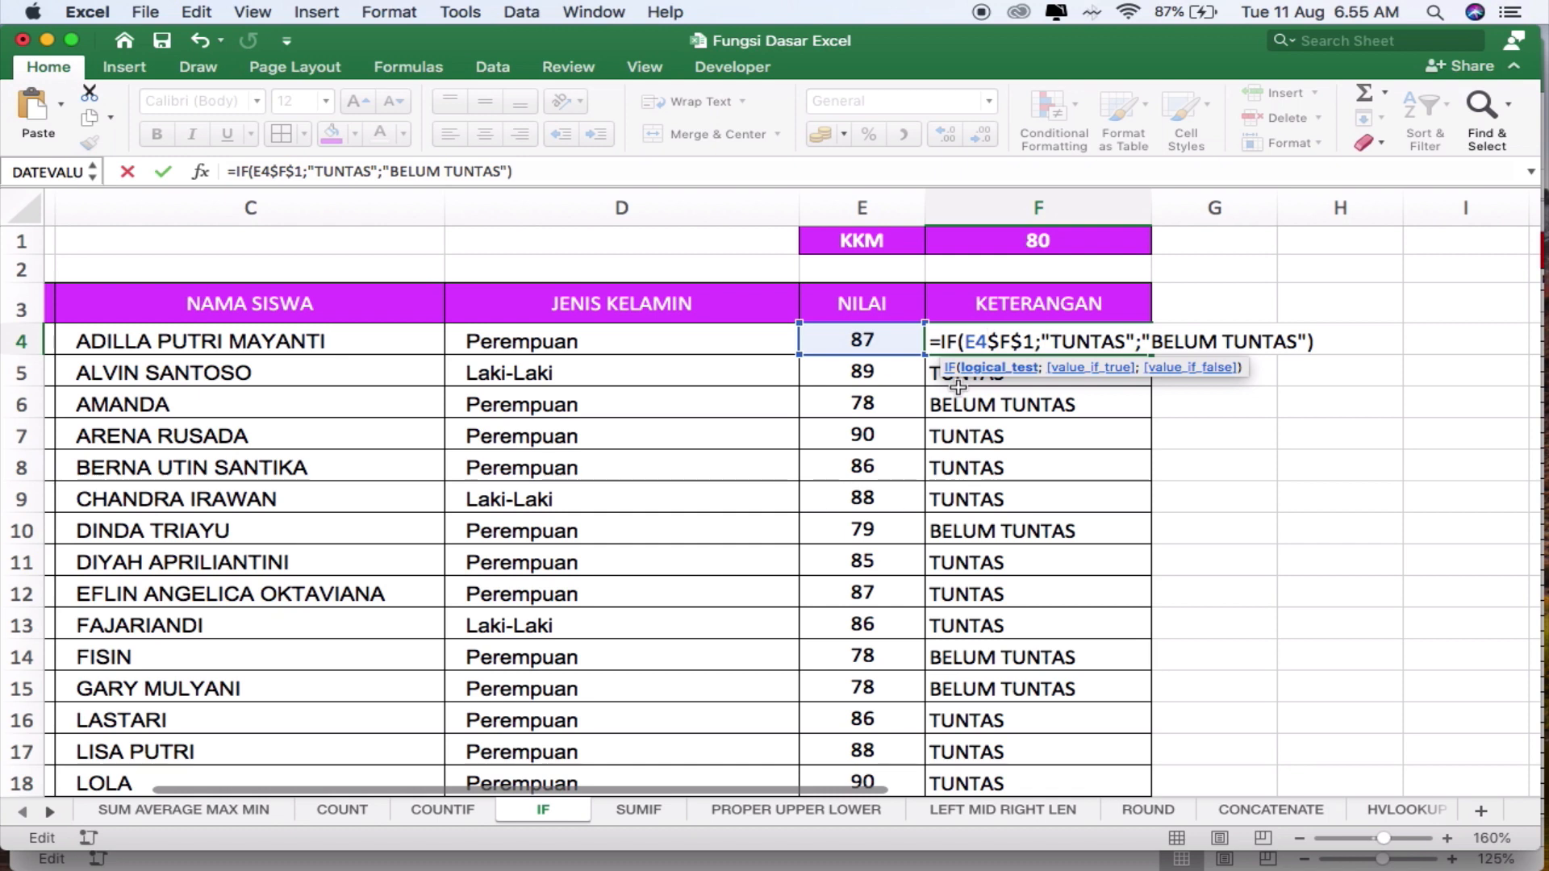
{"action": "type", "text": ">="}
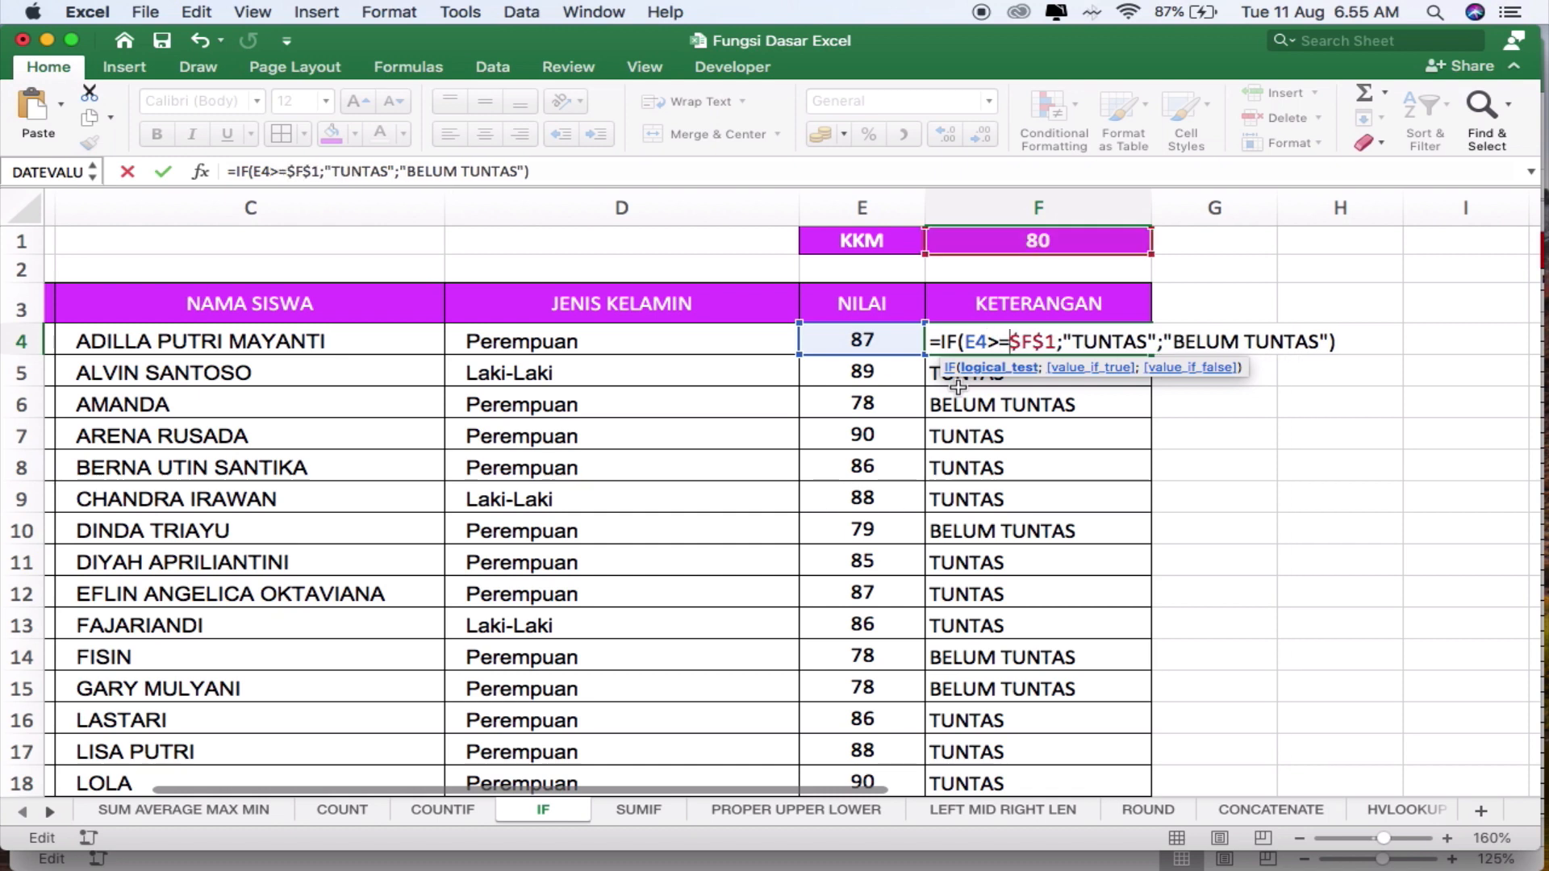
{"action": "key", "text": "Return"}
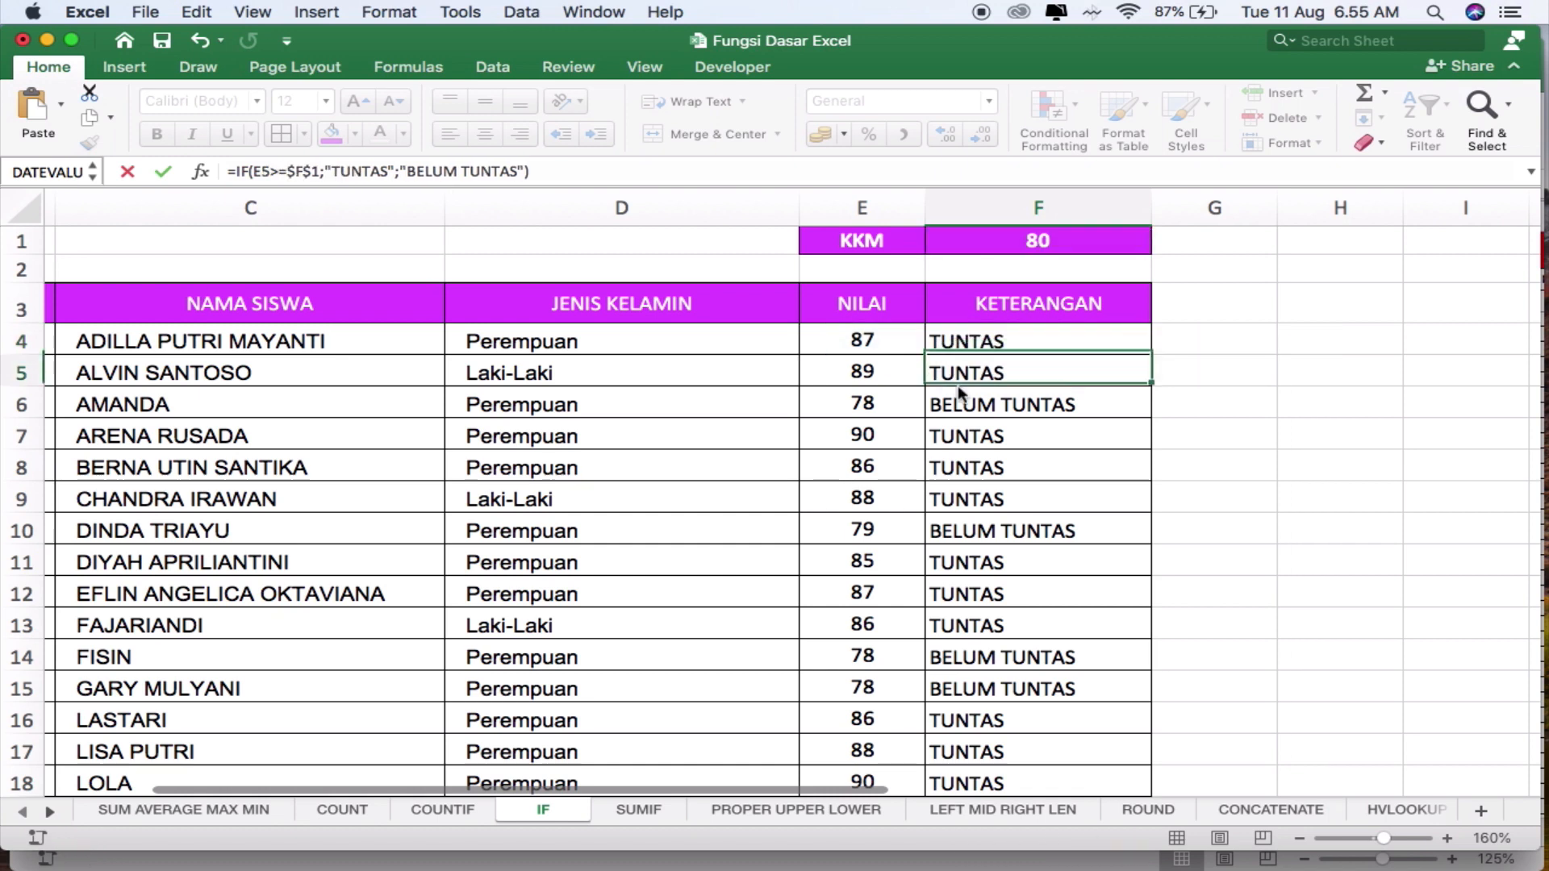
Open the SUMIF sheet and clear the old COUNTIF results in H4:H5
{"action": "left_click", "coordinate": [650, 811]}
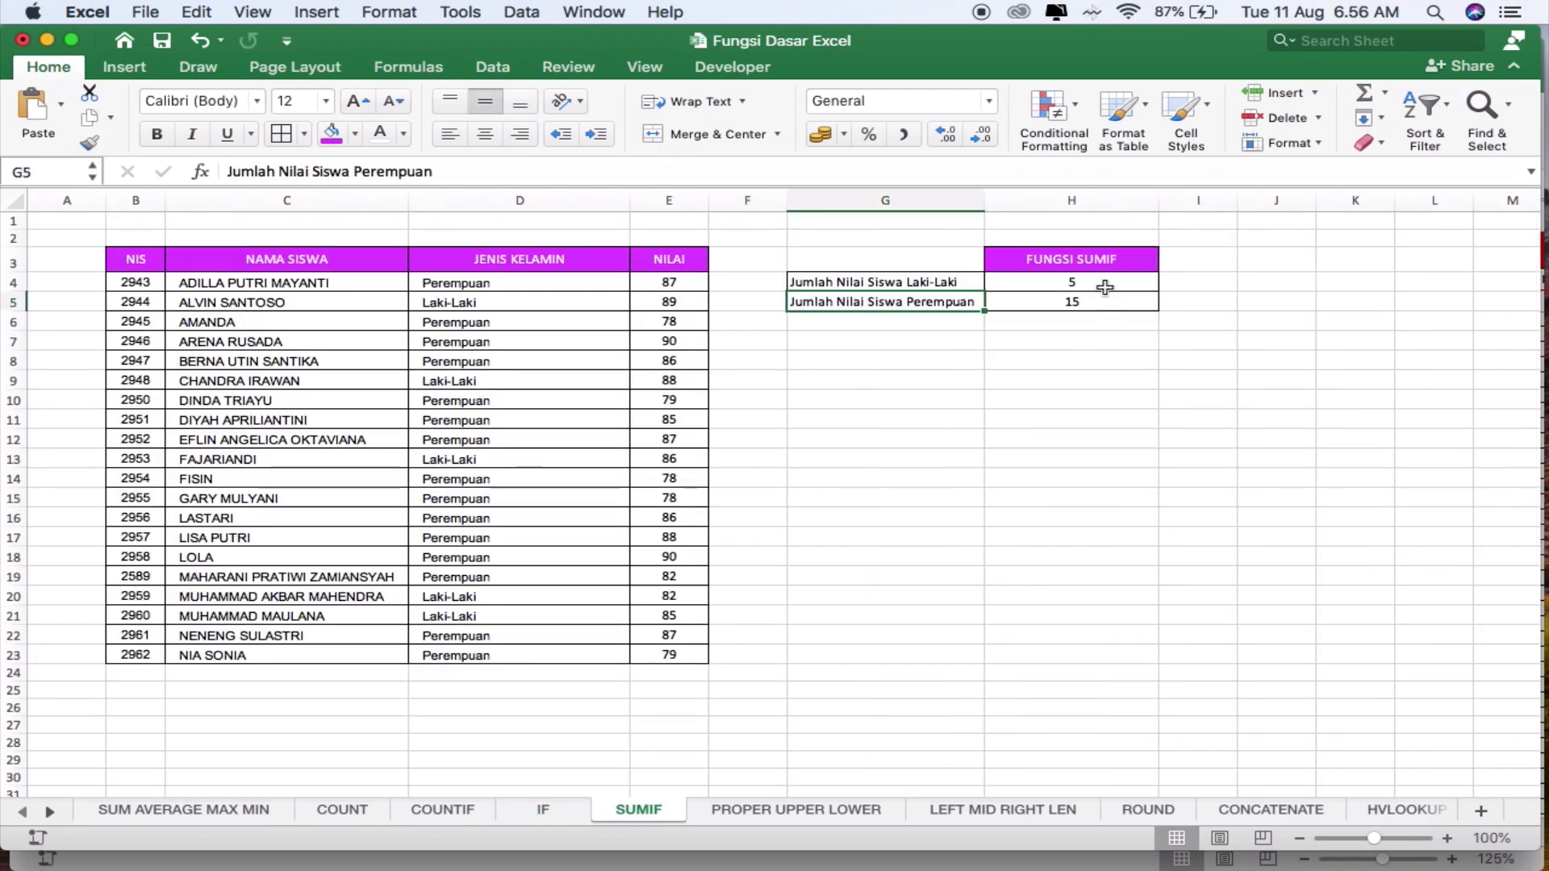
{"action": "left_click_drag", "start_coordinate": [1105, 288], "coordinate": [1104, 310]}
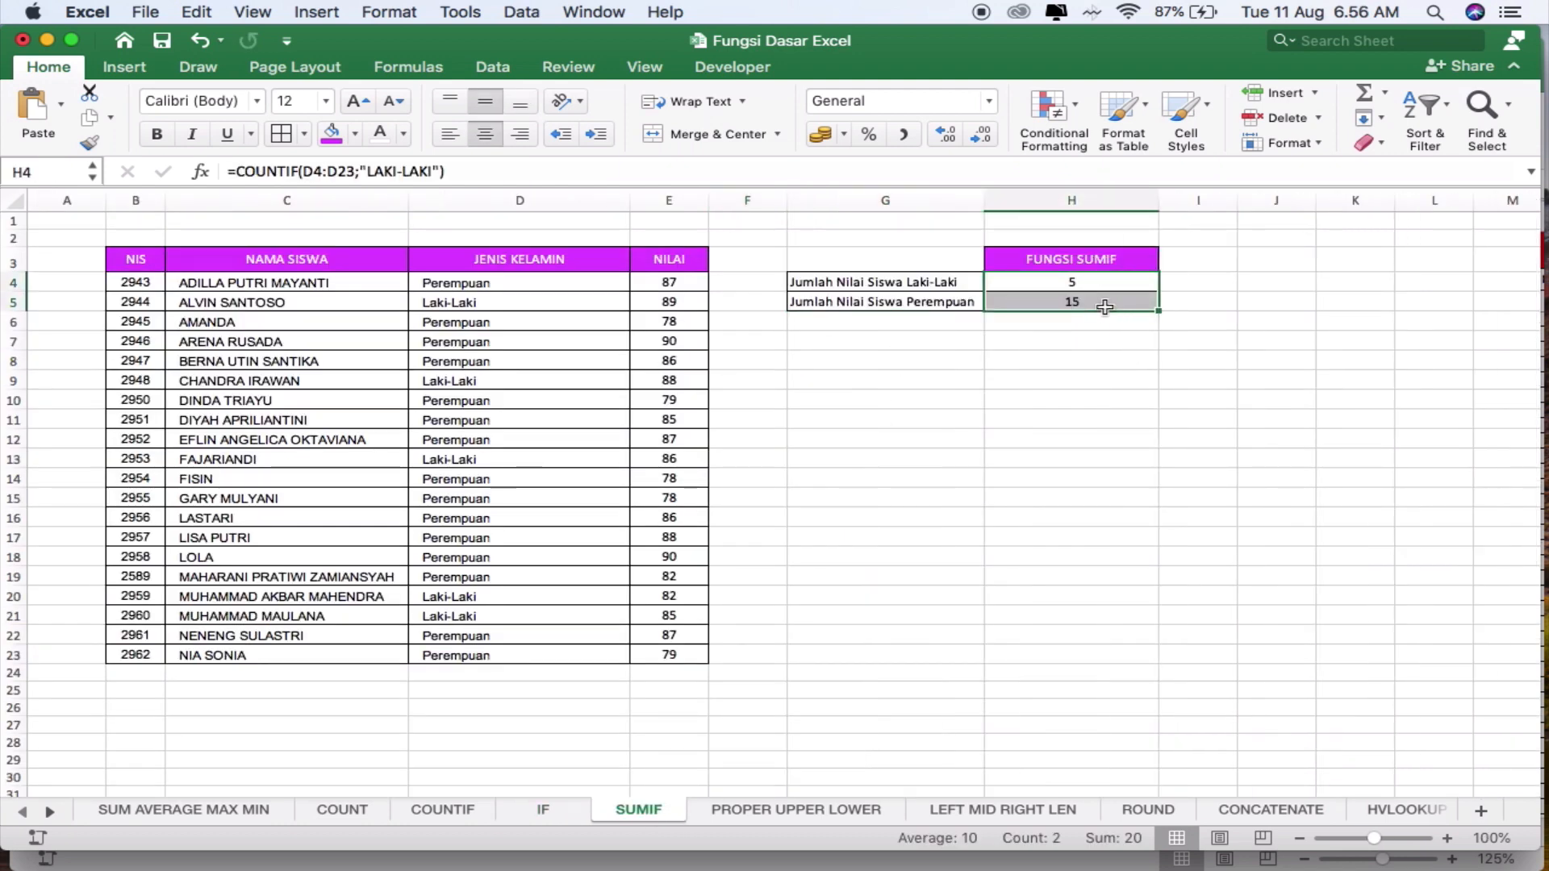
{"action": "key", "text": "Delete"}
{"action": "left_click", "coordinate": [1050, 356]}
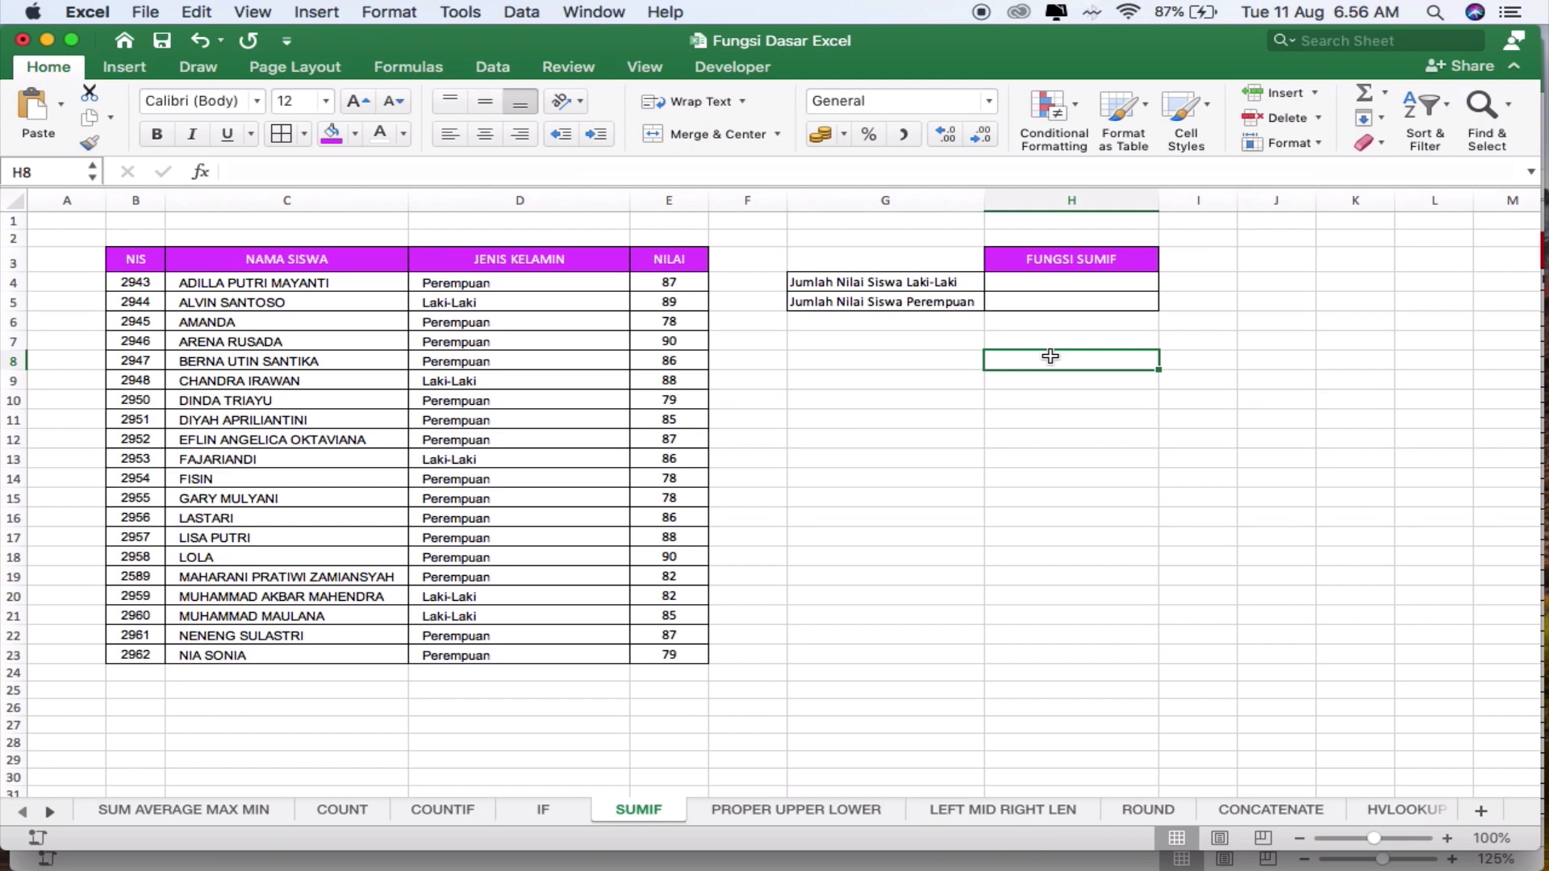
Total the male students' scores in H4 with =SUMIF(D4:D23;"Laki-Laki";E4:E23)
{"action": "left_click", "coordinate": [1097, 279]}
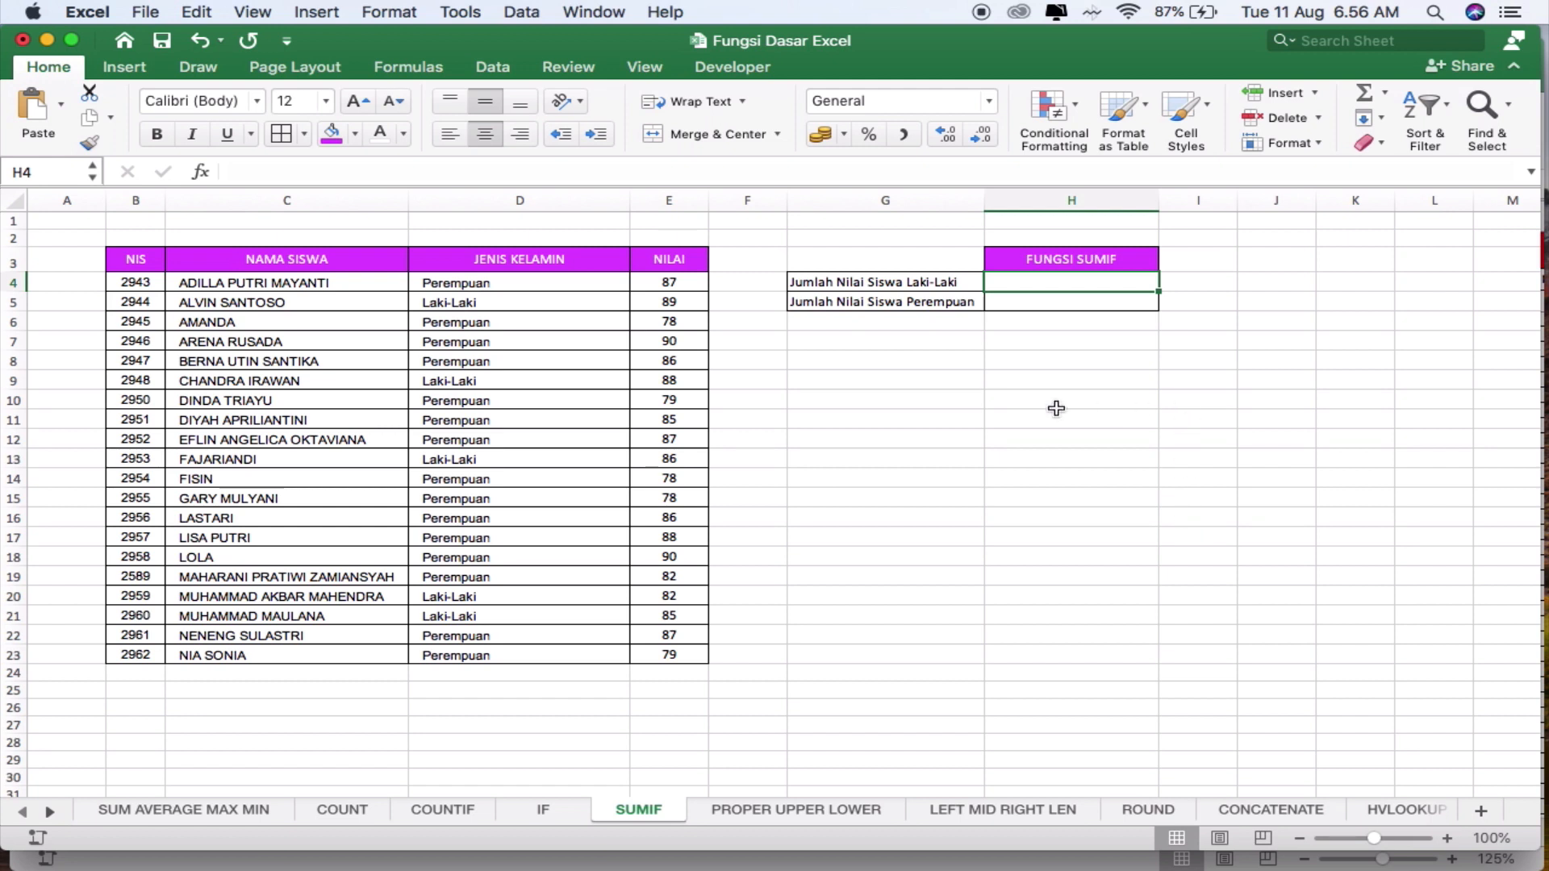
{"action": "type", "text": "=s"}
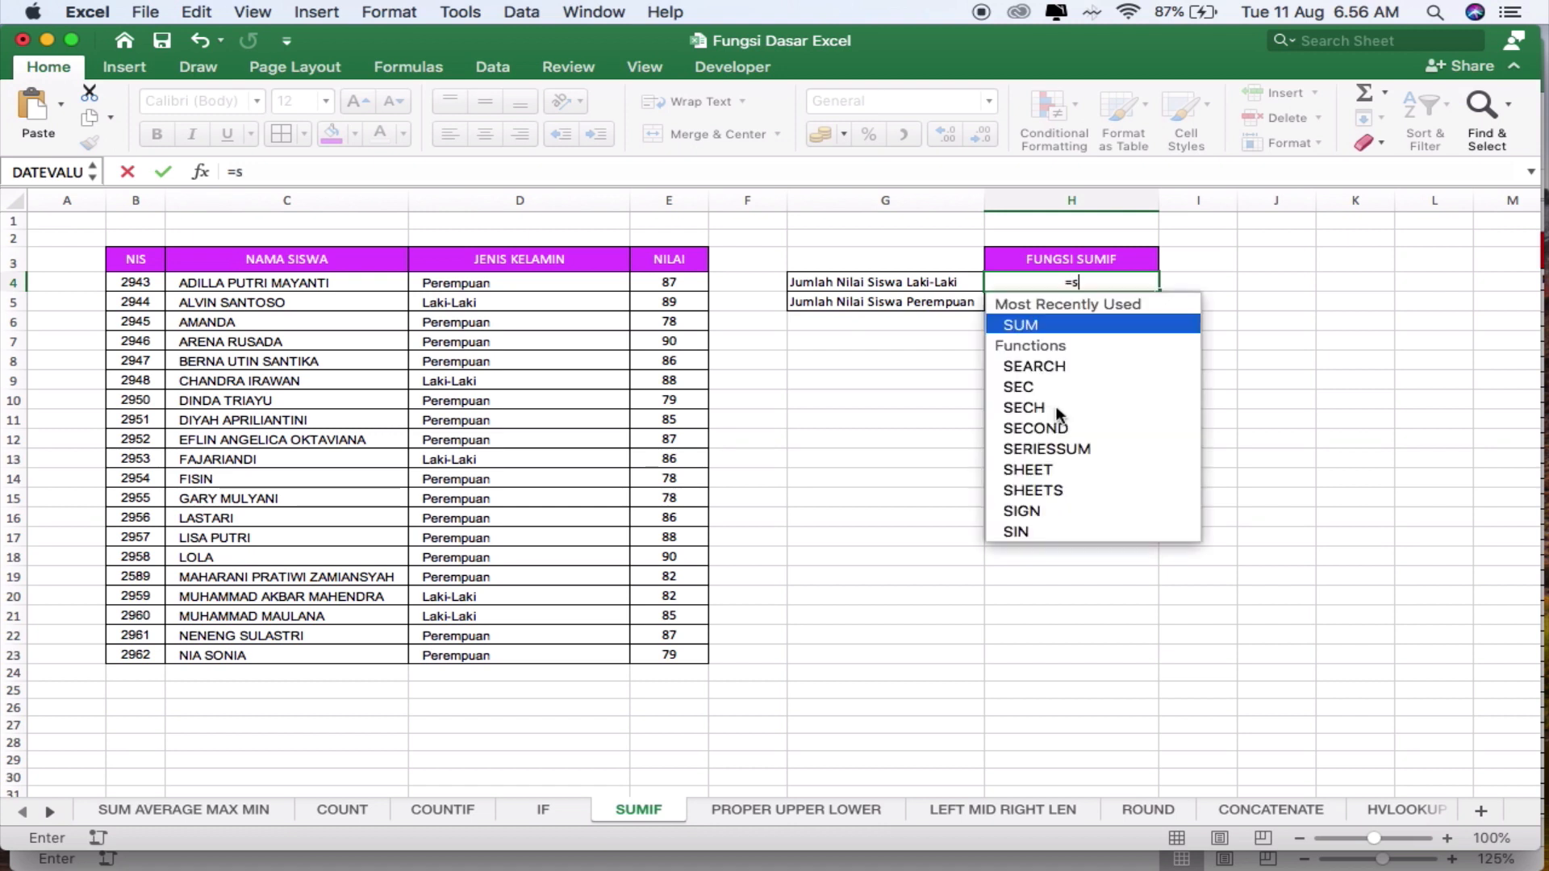
{"action": "type", "text": "umif("}
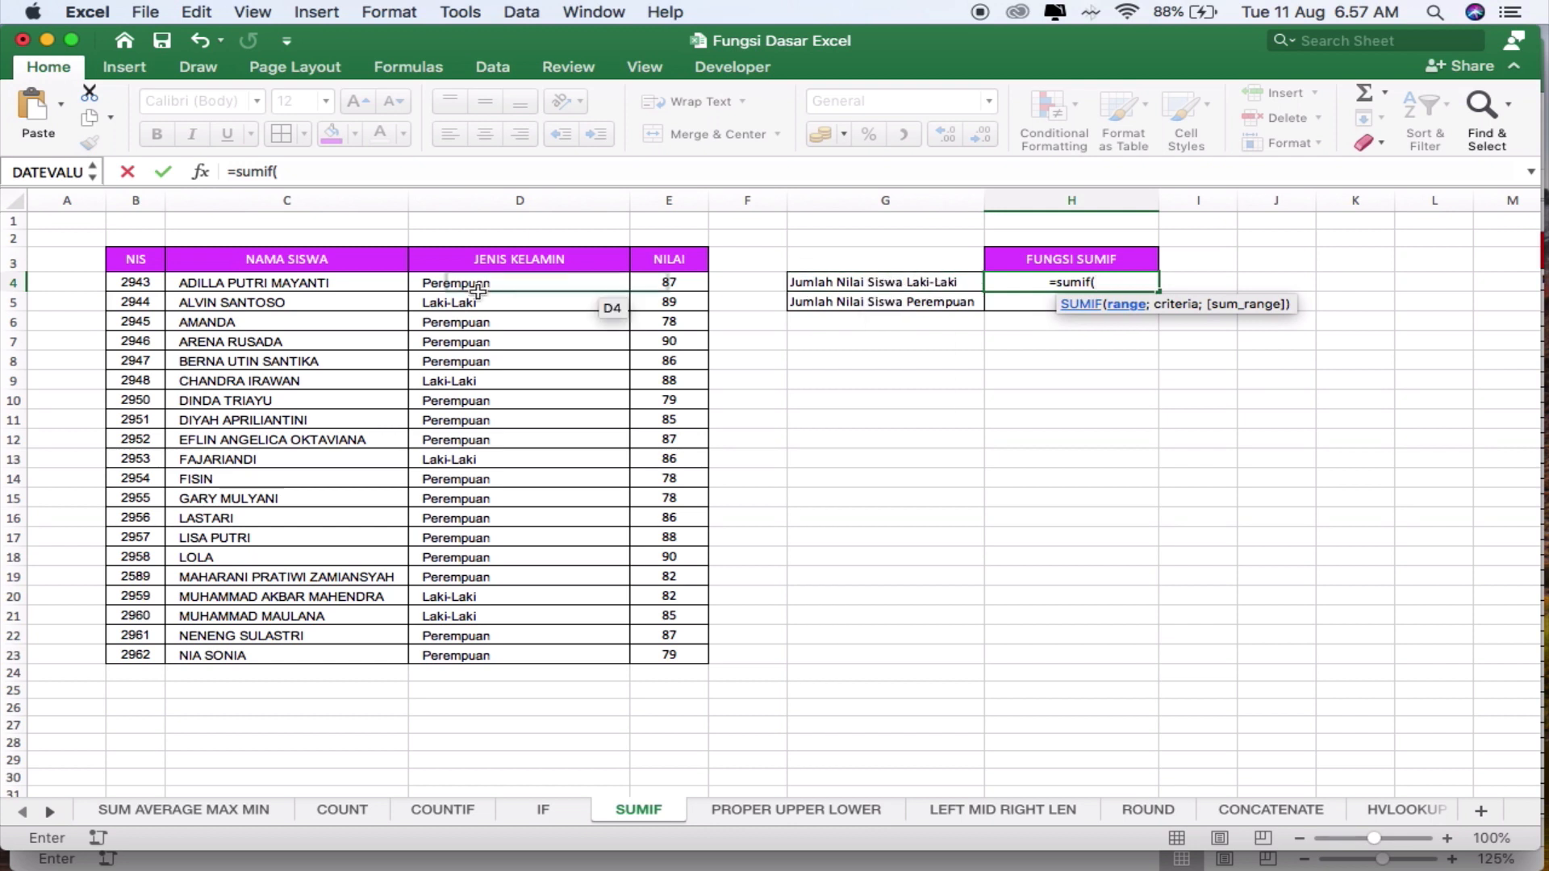
{"action": "left_click_drag", "start_coordinate": [504, 277], "coordinate": [515, 647]}
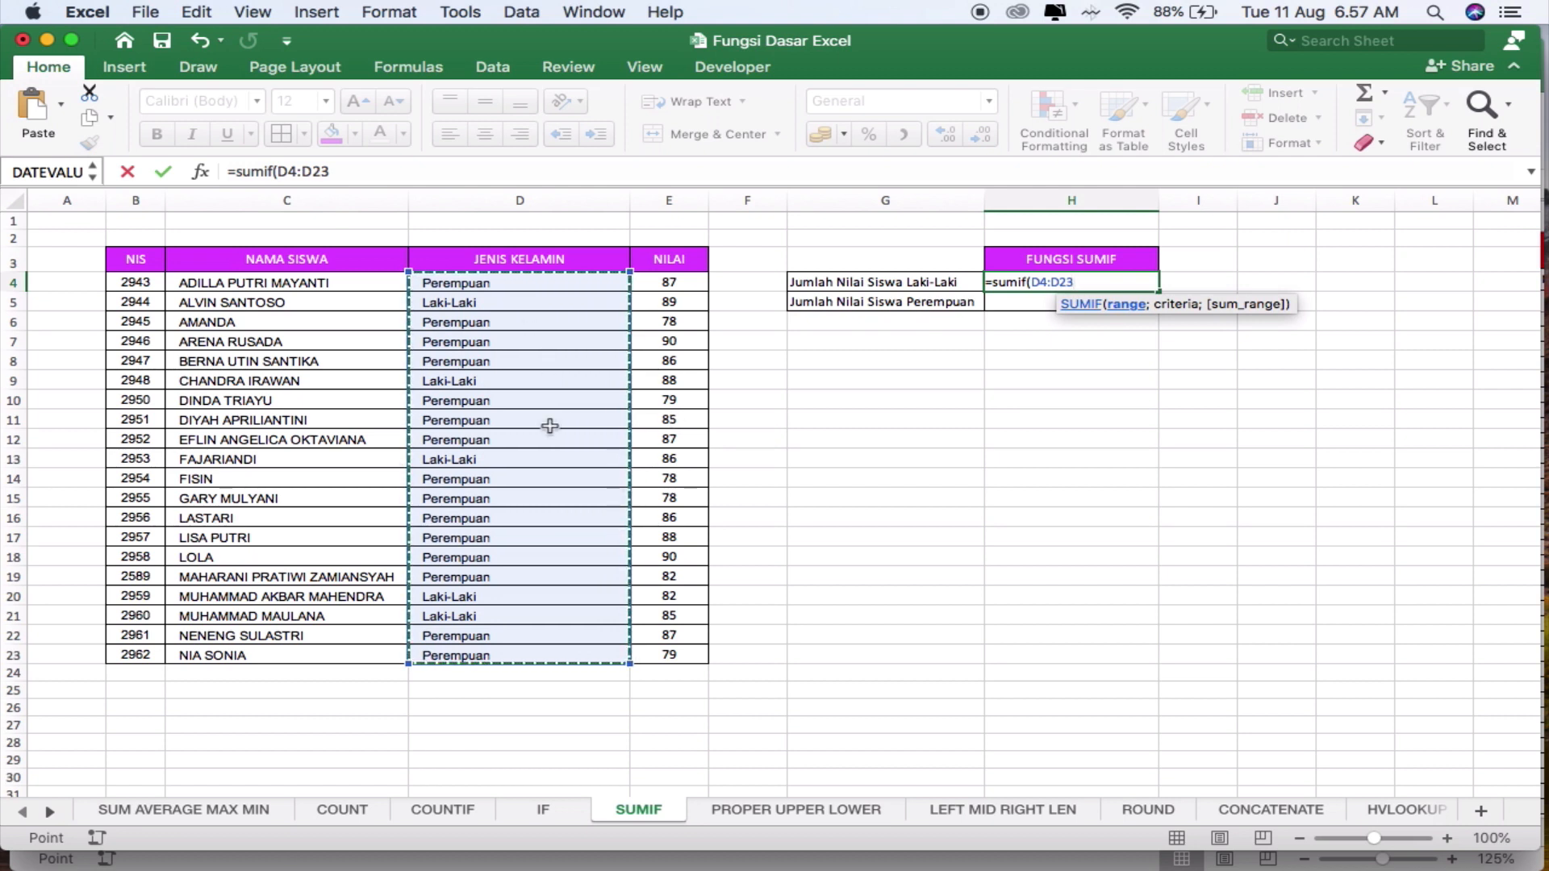
{"action": "type", "text": ";"}
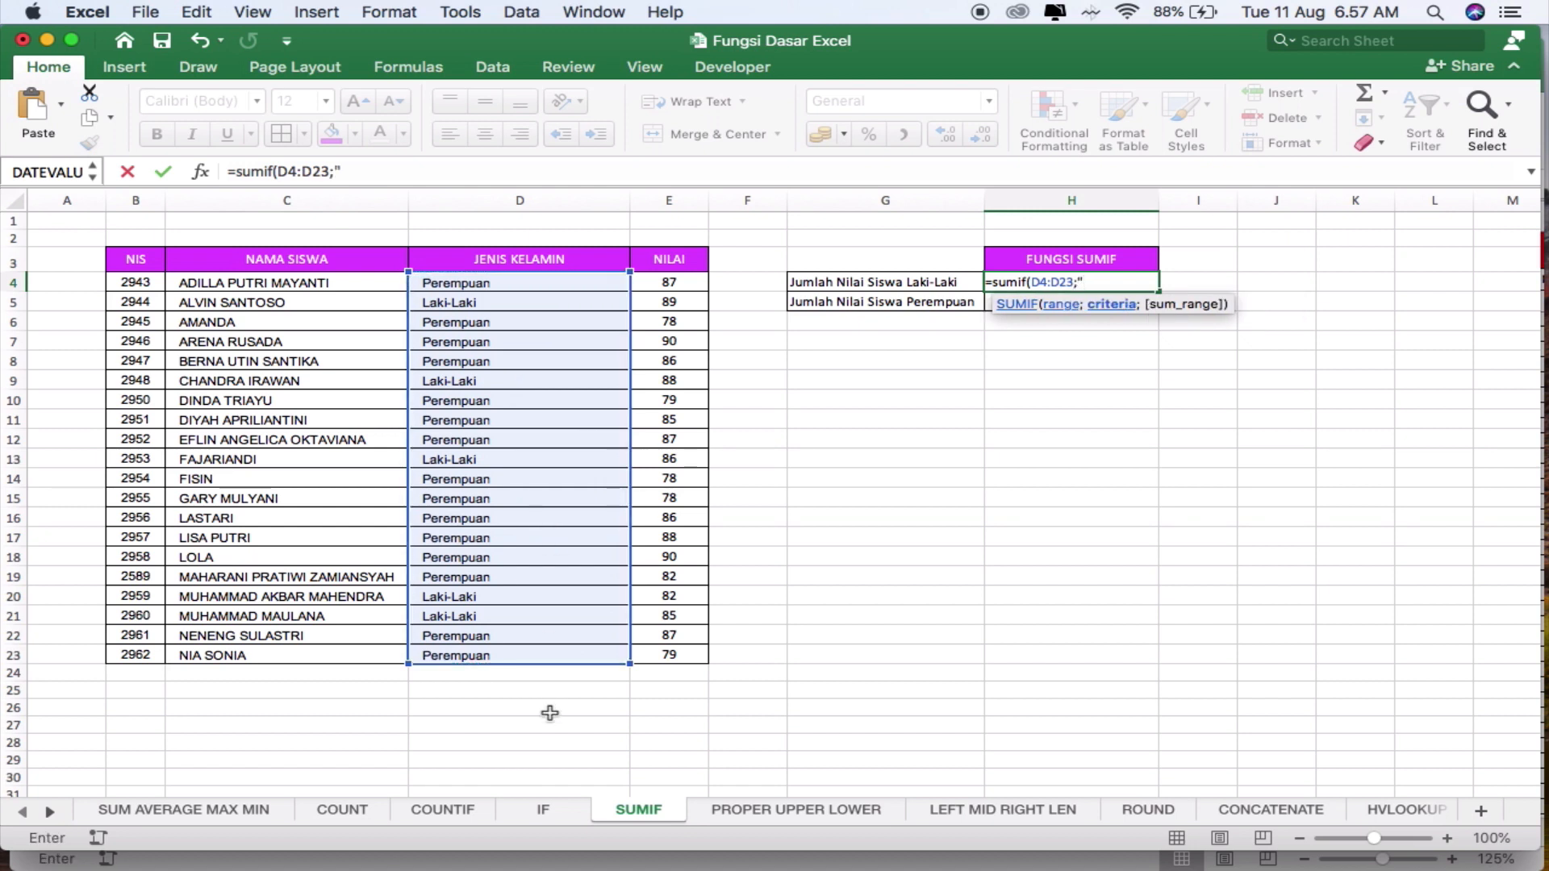
{"action": "type", "text": "\"Laki-Lak"}
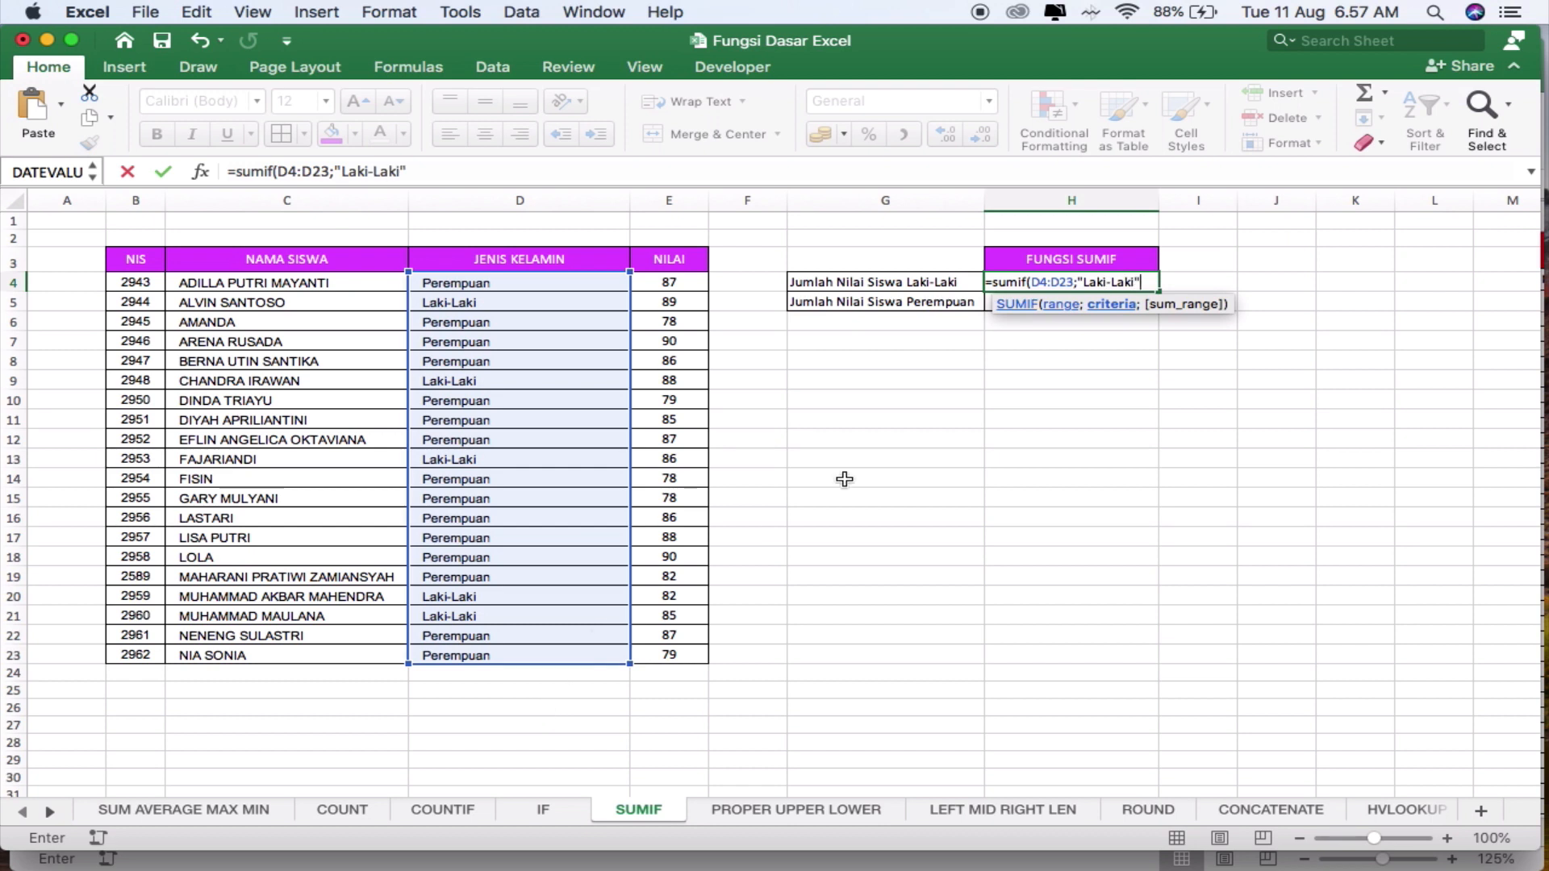
{"action": "type", "text": "i\""}
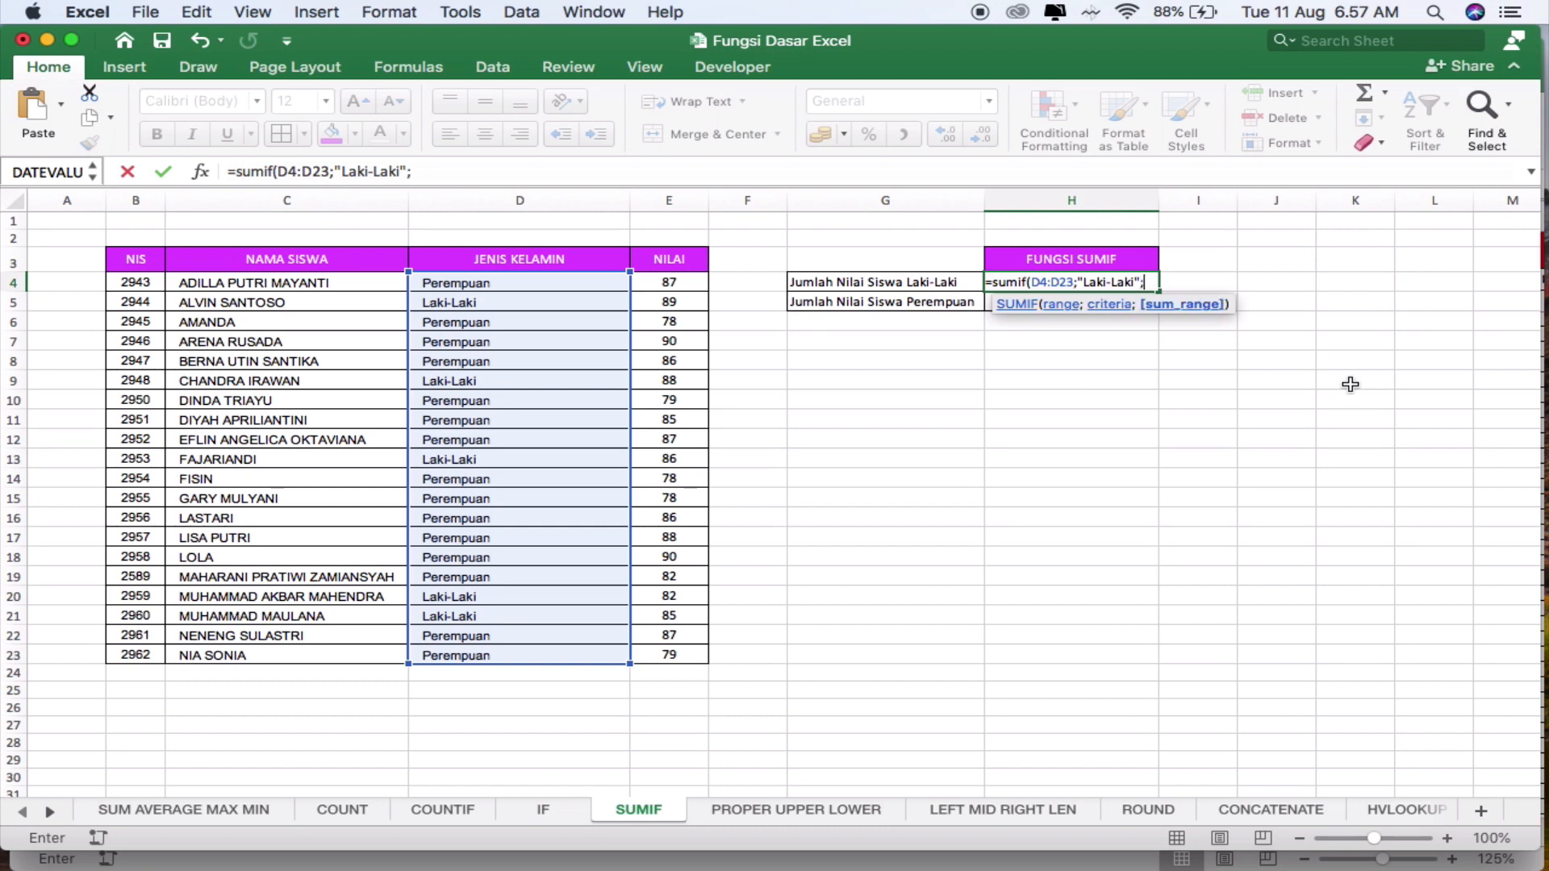
{"action": "type", "text": ";"}
{"action": "left_click_drag", "start_coordinate": [672, 285], "coordinate": [687, 650]}
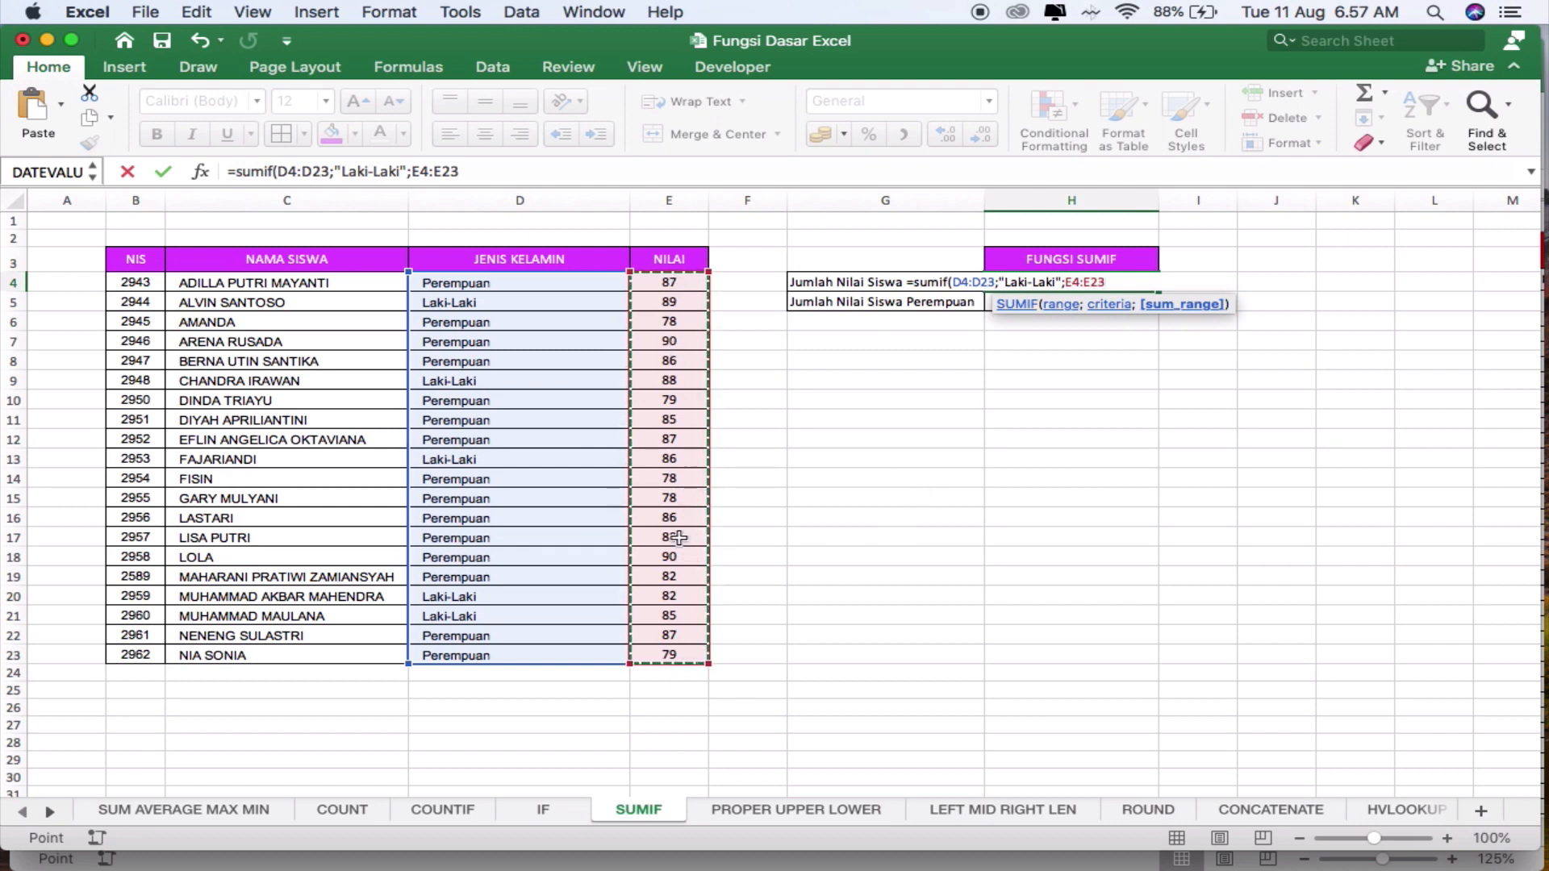
{"action": "type", "text": ")"}
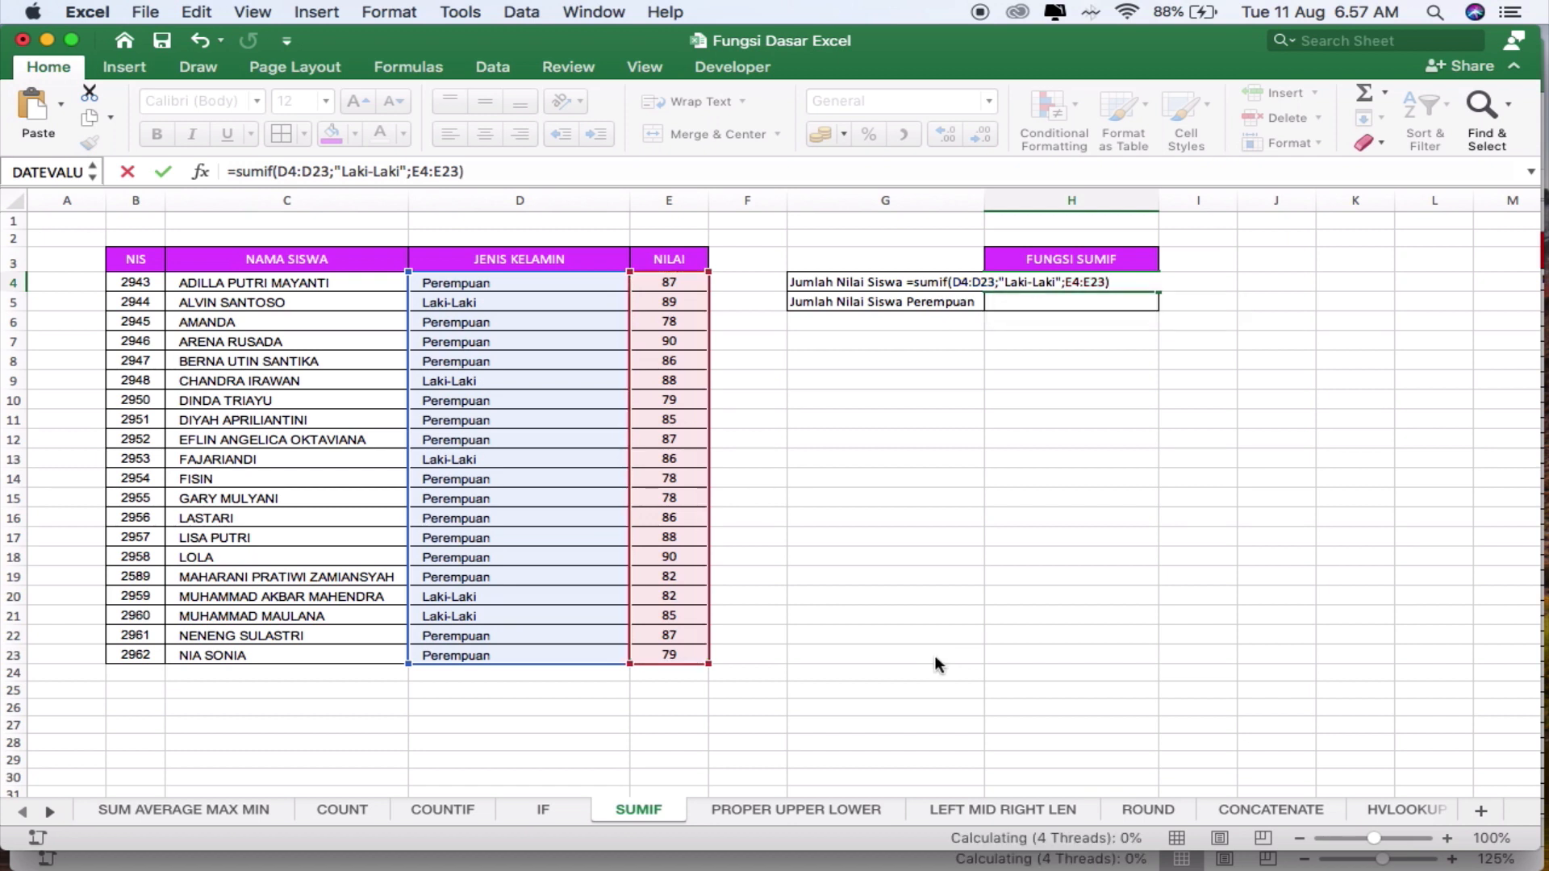
{"action": "key", "text": "Return"}
{"action": "key", "text": "Up"}
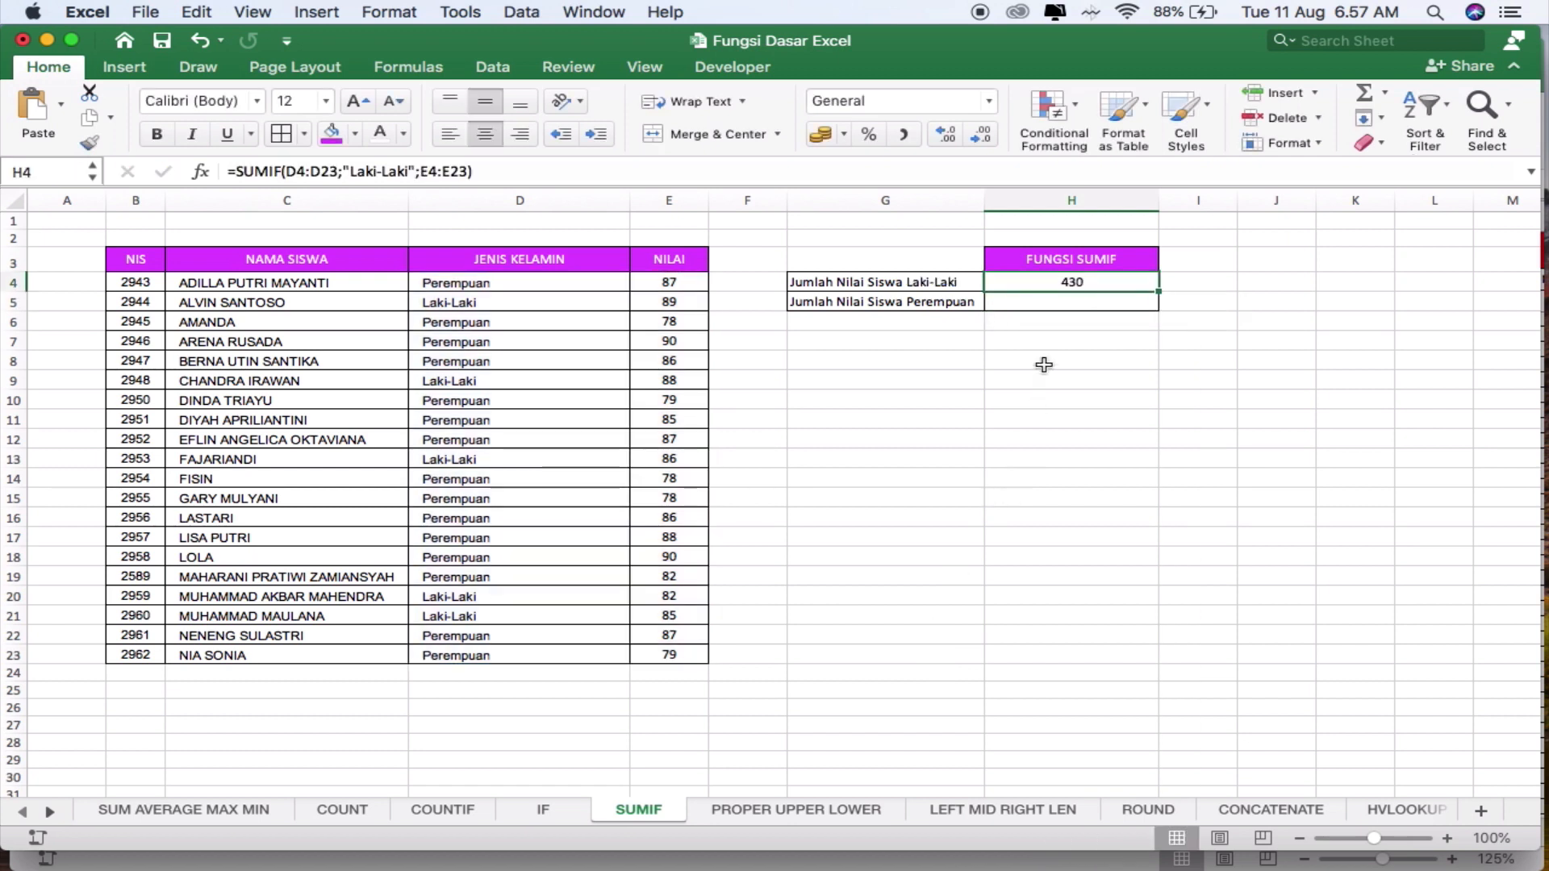
Examine the range, criteria and sum range in H4's SUMIF formula against the JENIS KELAMIN and NILAI columns
{"action": "double_click", "coordinate": [1080, 281]}
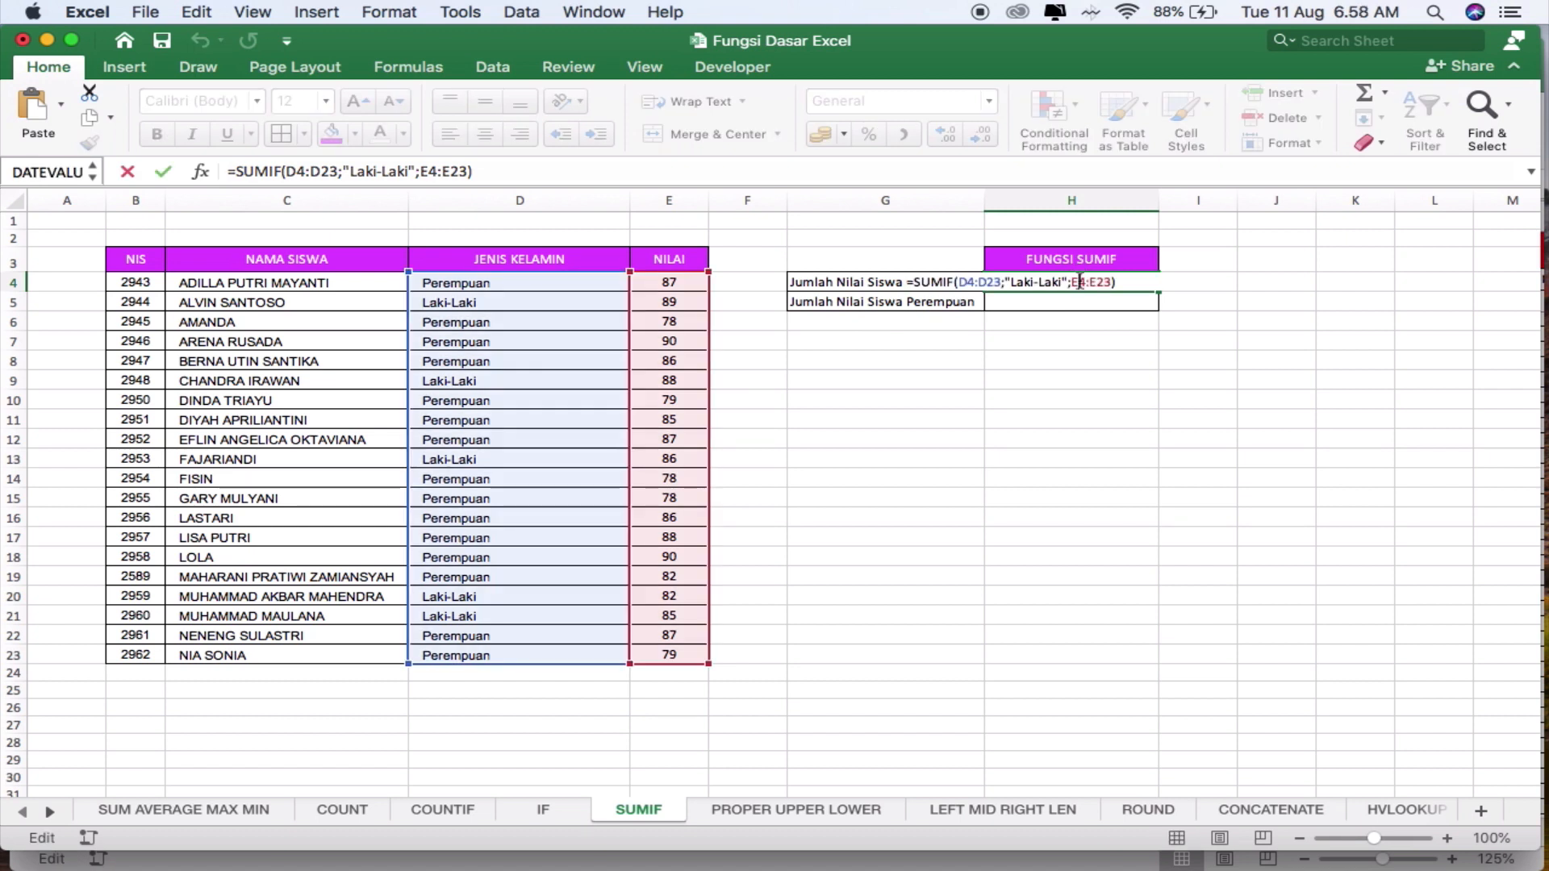
{"action": "key", "text": "Escape"}
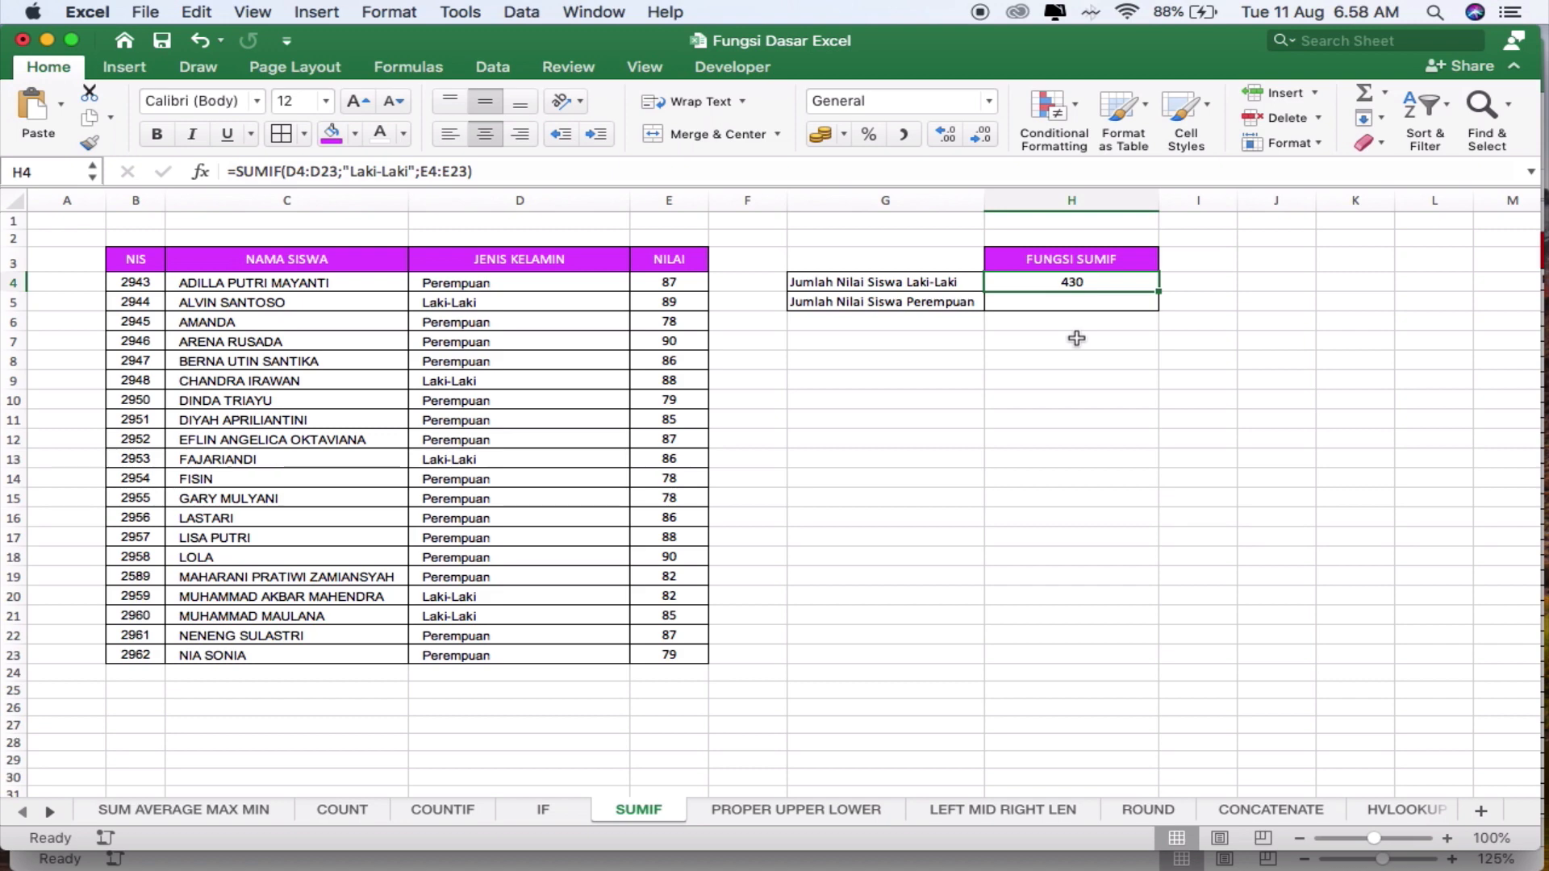
{"action": "scroll", "coordinate": [1077, 338], "scroll_direction": "up", "scroll_amount": 3}
{"action": "double_click", "coordinate": [1187, 319]}
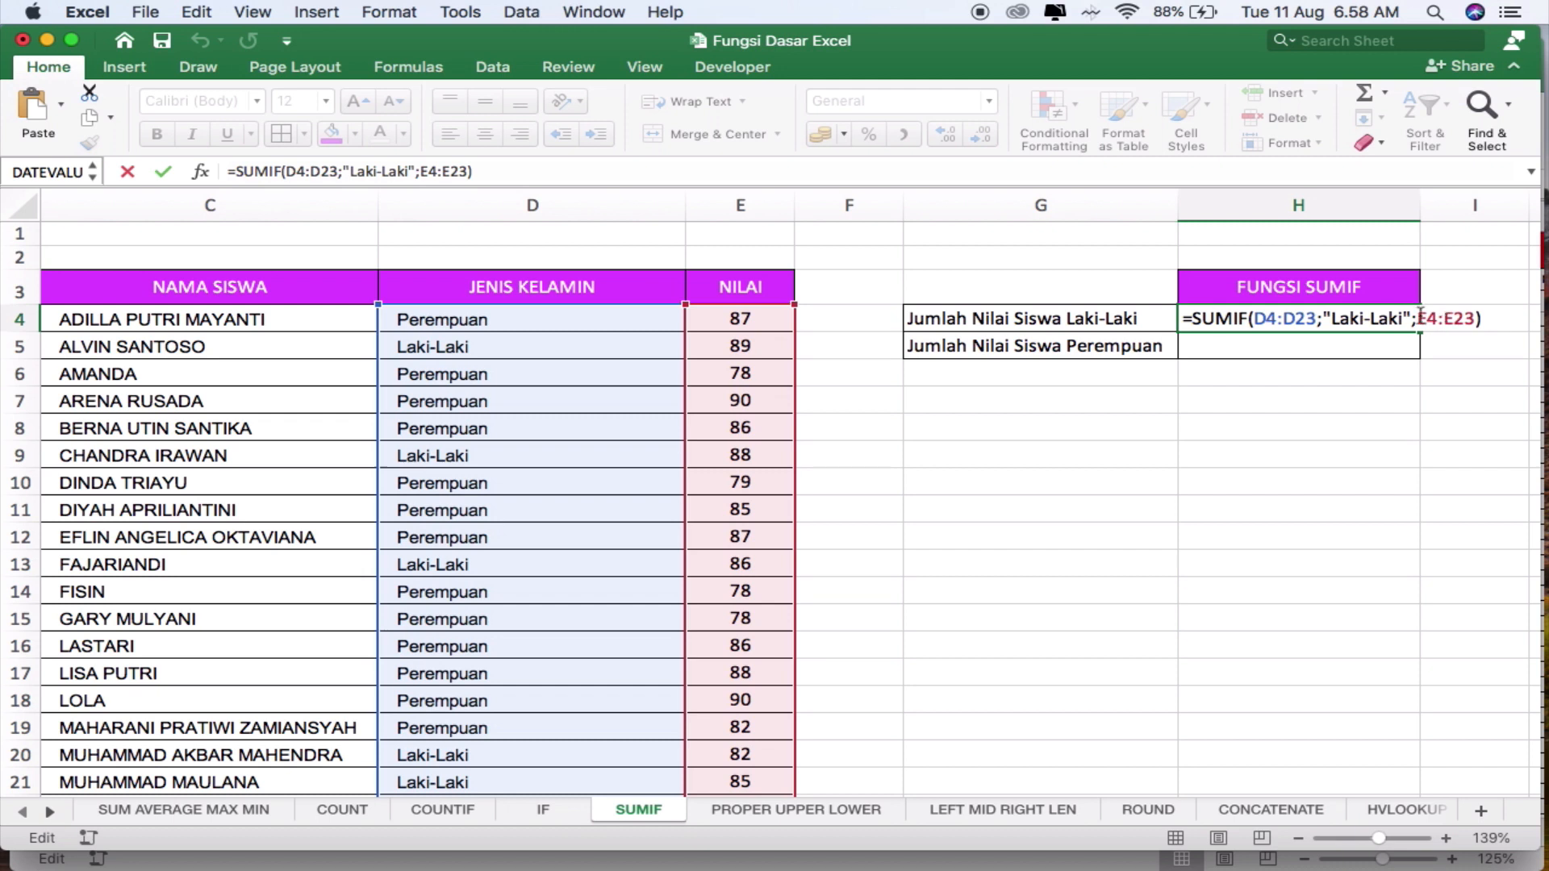
{"action": "left_click_drag", "start_coordinate": [1420, 319], "coordinate": [1470, 327]}
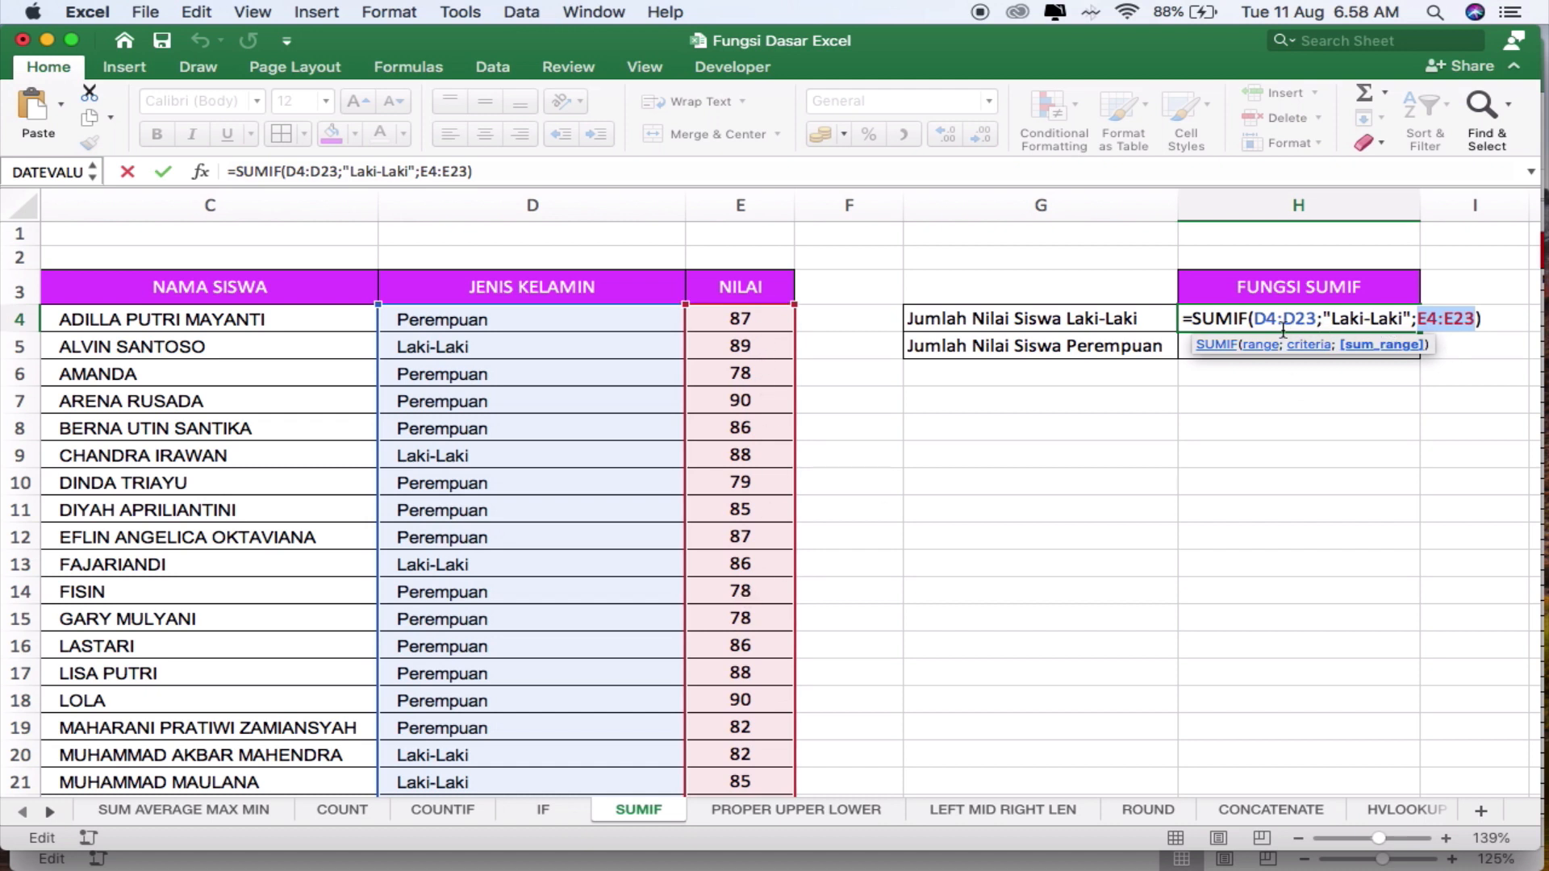
{"action": "left_click", "coordinate": [1255, 318]}
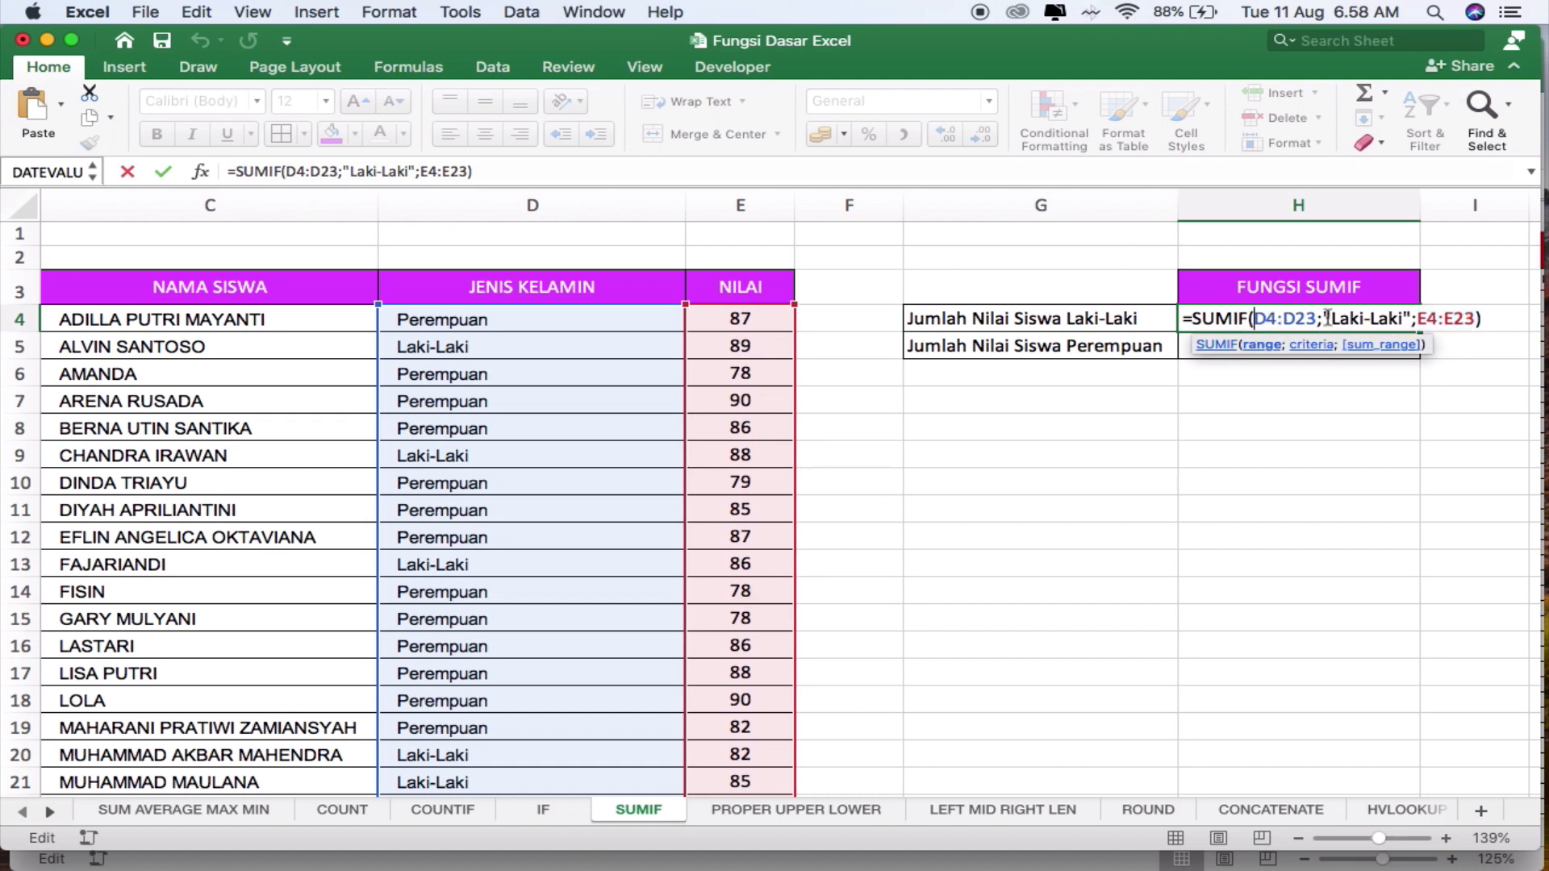
{"action": "left_click_drag", "start_coordinate": [1333, 318], "coordinate": [1406, 318]}
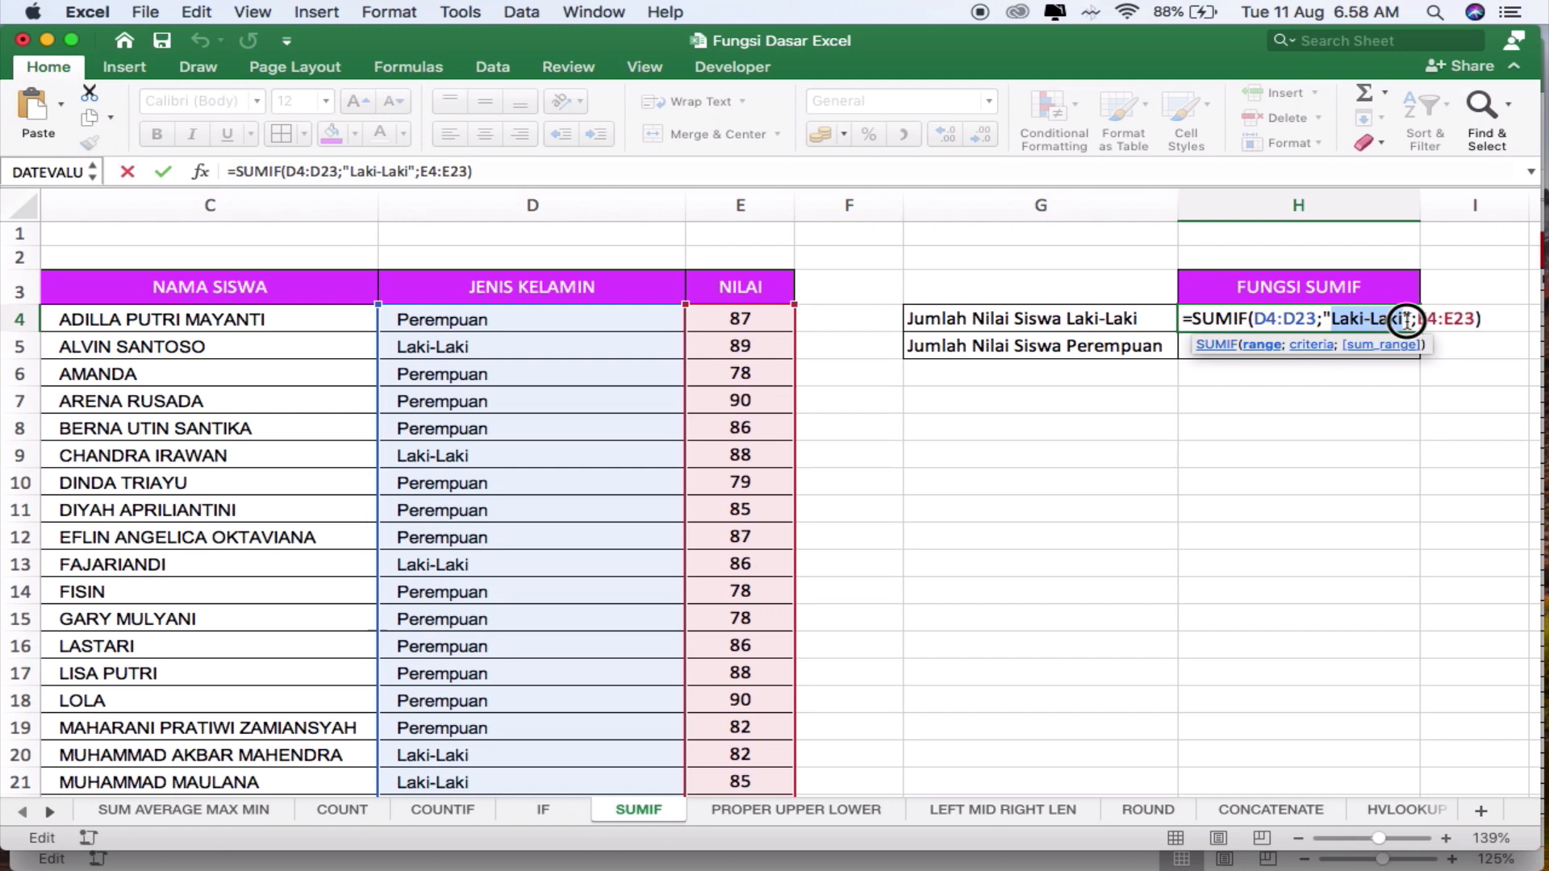
{"action": "left_click", "coordinate": [1261, 345]}
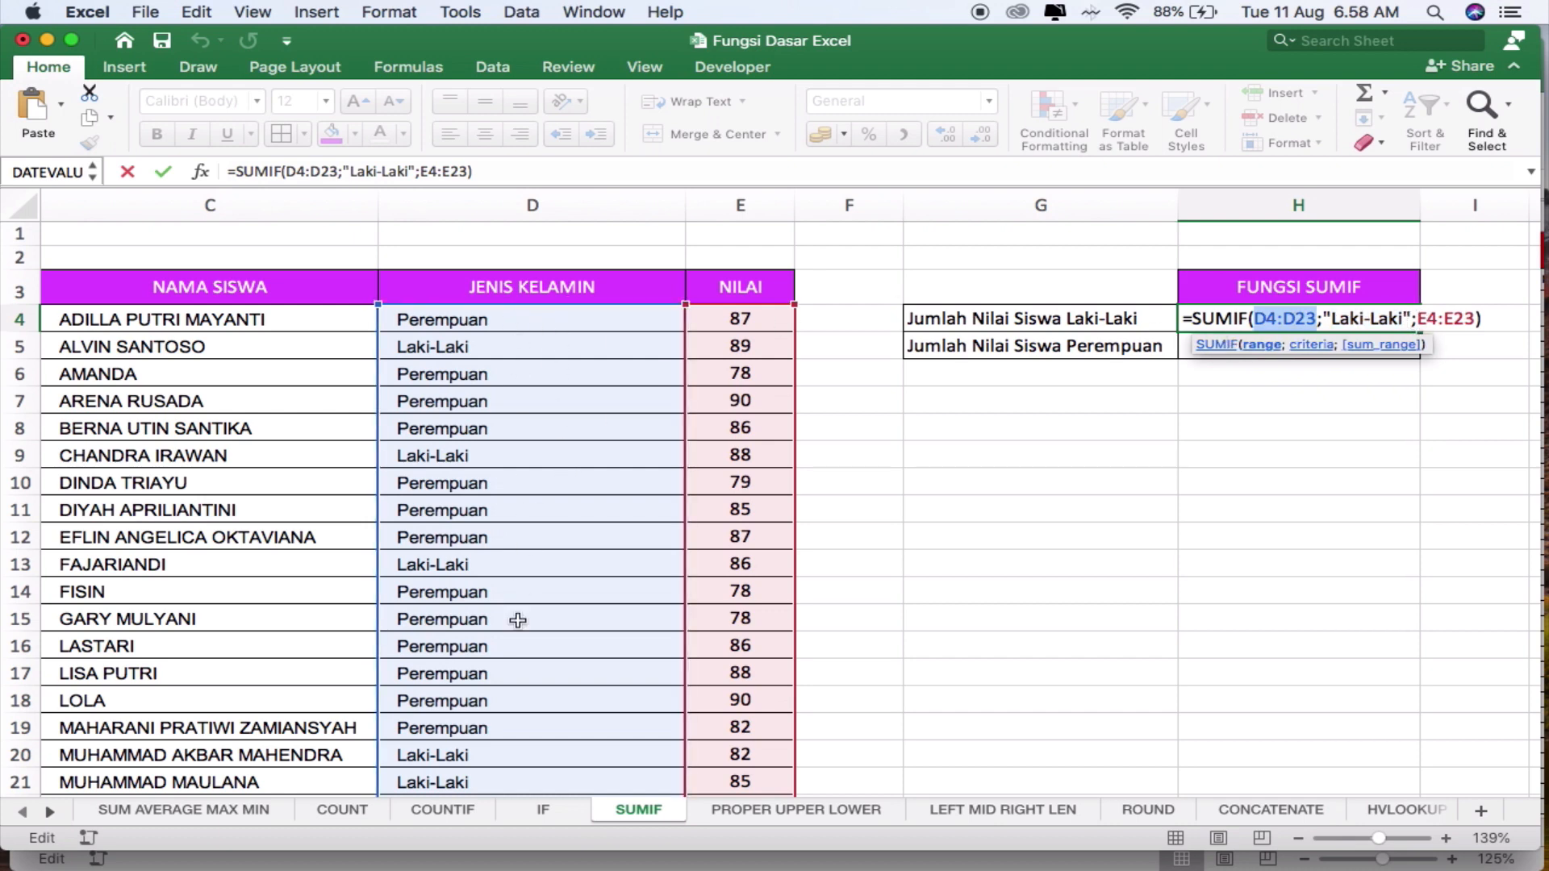
{"action": "scroll", "coordinate": [512, 640], "scroll_direction": "down", "scroll_amount": 3}
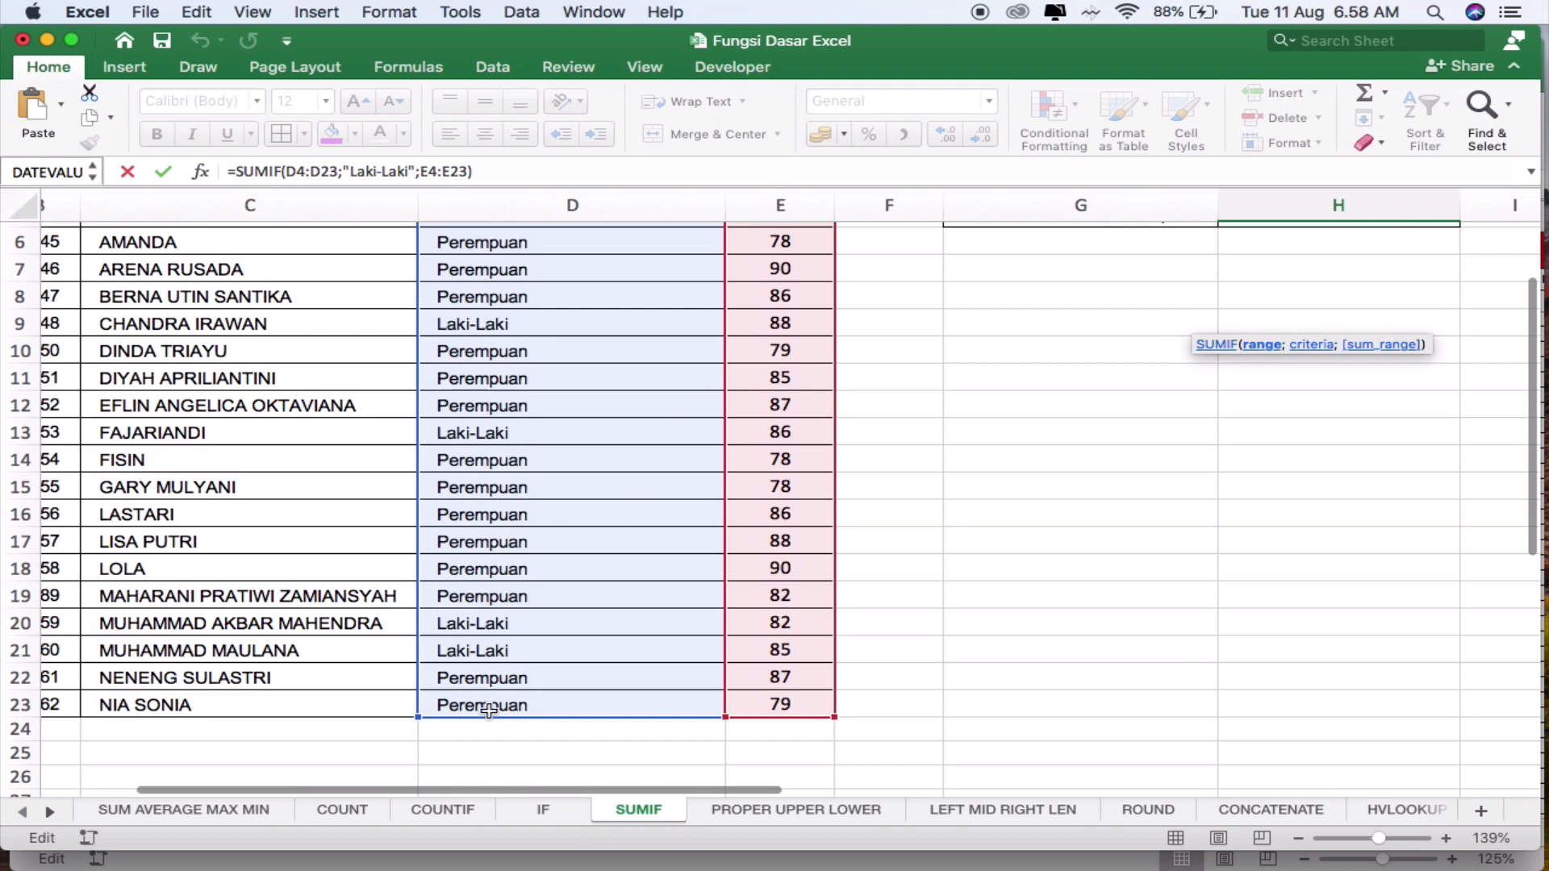
{"action": "scroll", "coordinate": [626, 519], "scroll_direction": "up", "scroll_amount": 5}
{"action": "scroll", "coordinate": [626, 519], "scroll_direction": "right", "scroll_amount": 4}
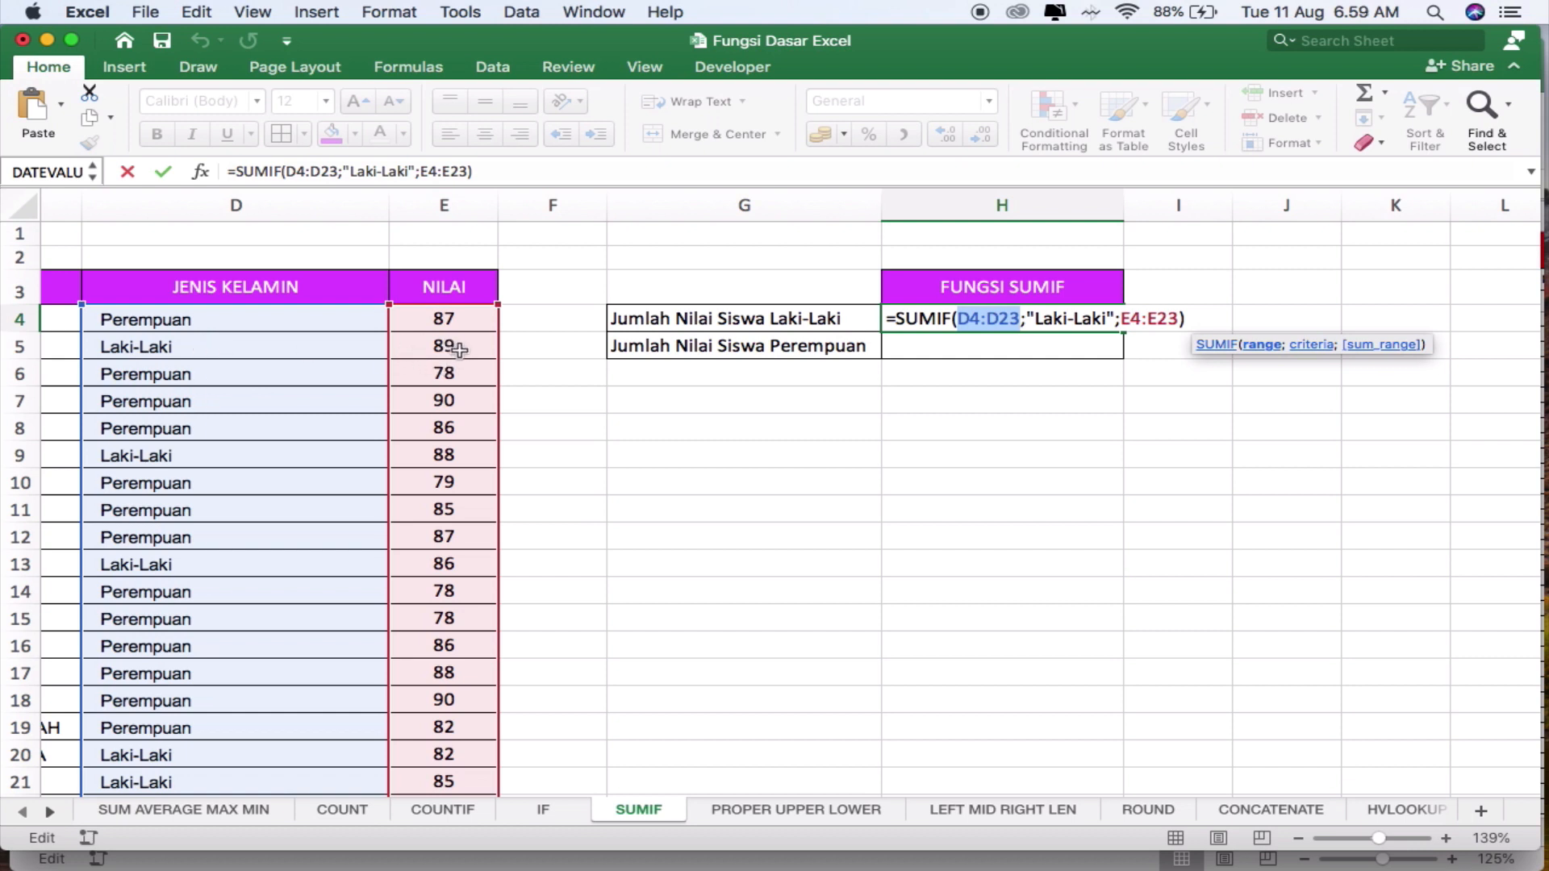
{"action": "key", "text": "Escape"}
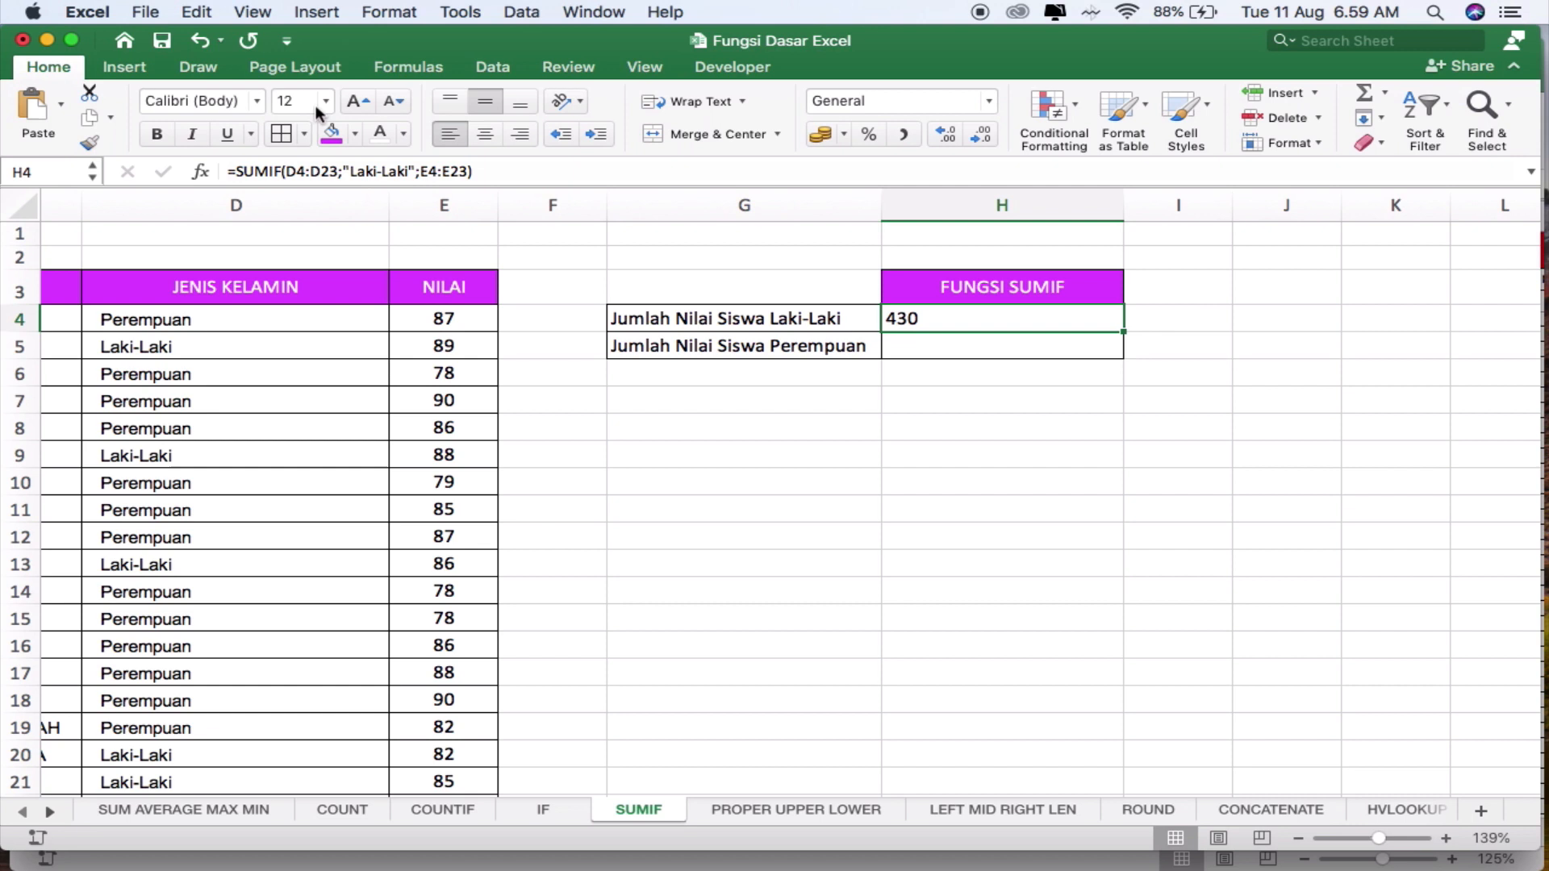
Center the SUMIF result in H4 horizontally
{"action": "left_click", "coordinate": [478, 139]}
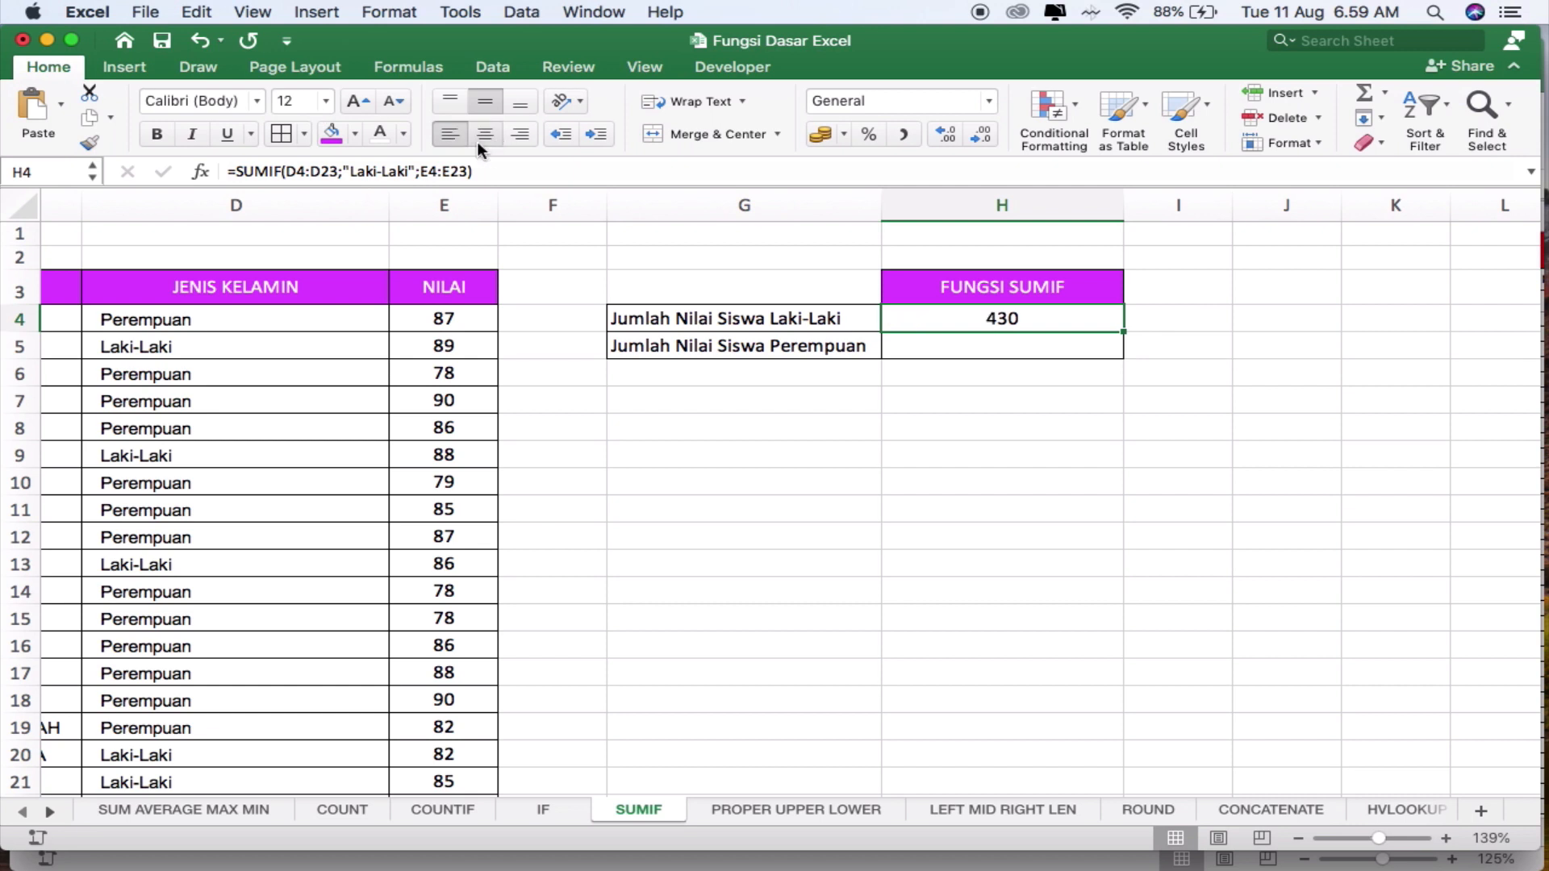
Total the female students' scores in H5 with =SUMIF(D4:D23;"Perempuan";E4:E23)
{"action": "left_click", "coordinate": [927, 356]}
{"action": "type", "text": "="}
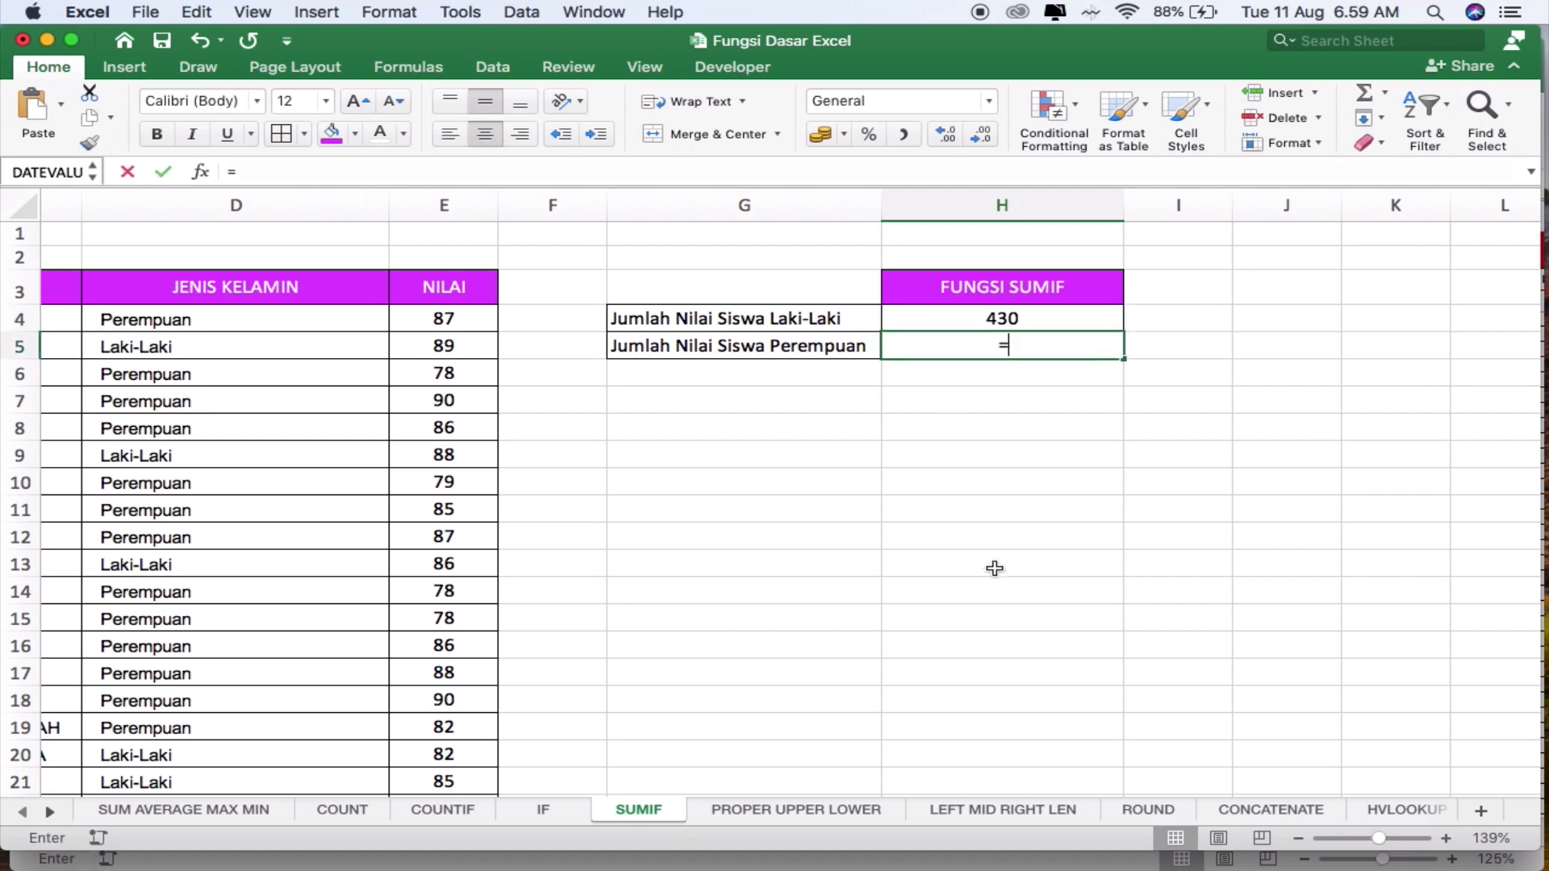
{"action": "type", "text": "sumif"}
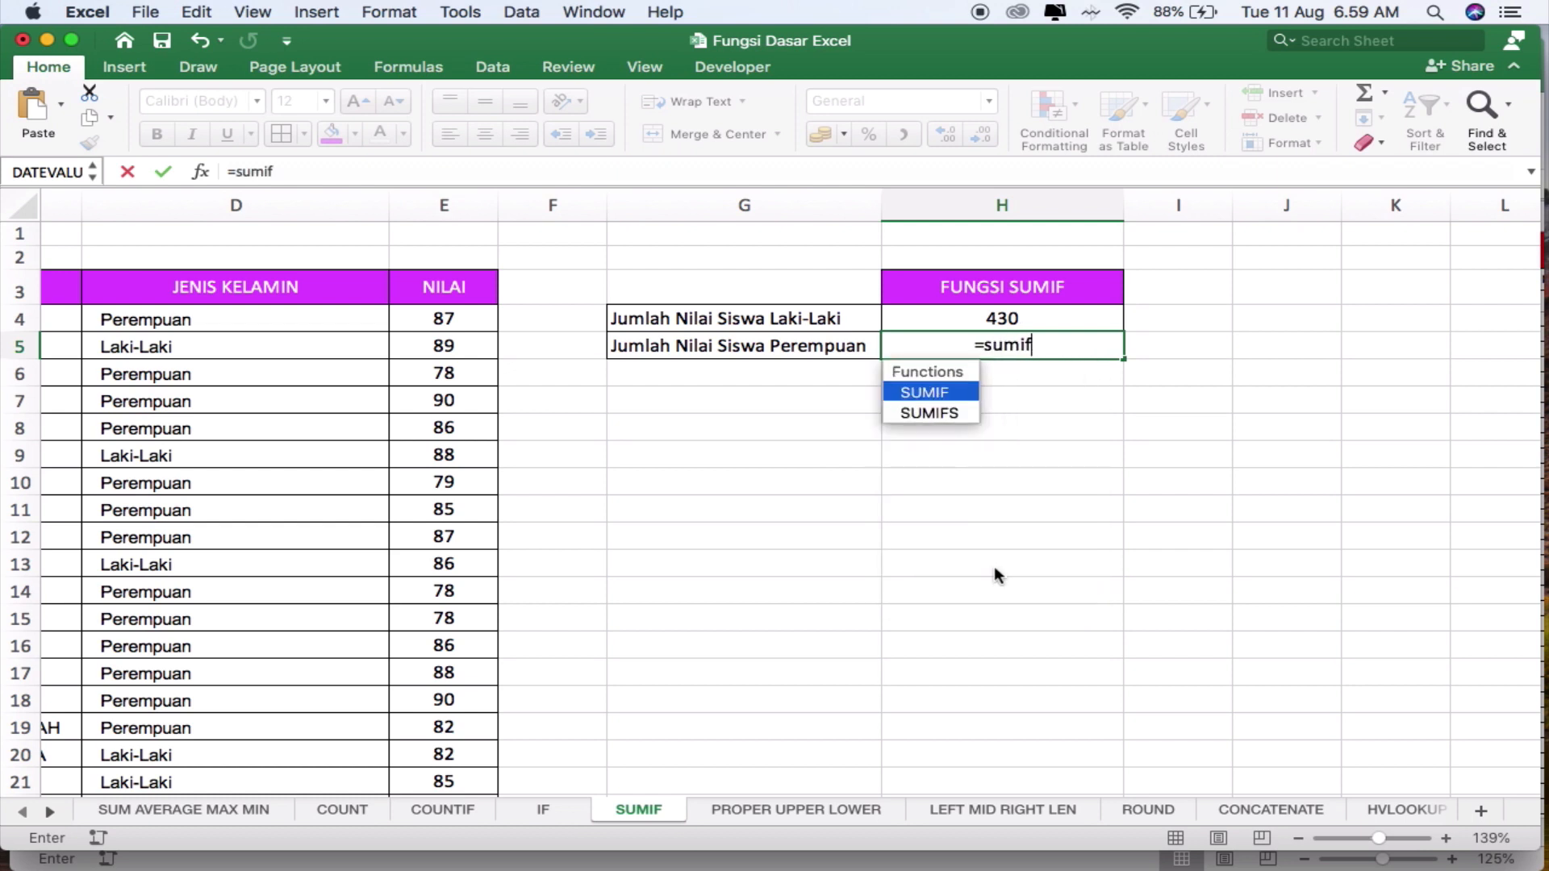
{"action": "key", "text": "BackSpace"}
{"action": "key", "text": "BackSpace"}
{"action": "key", "text": "BackSpace"}
{"action": "key", "text": "BackSpace"}
{"action": "type", "text": "S"}
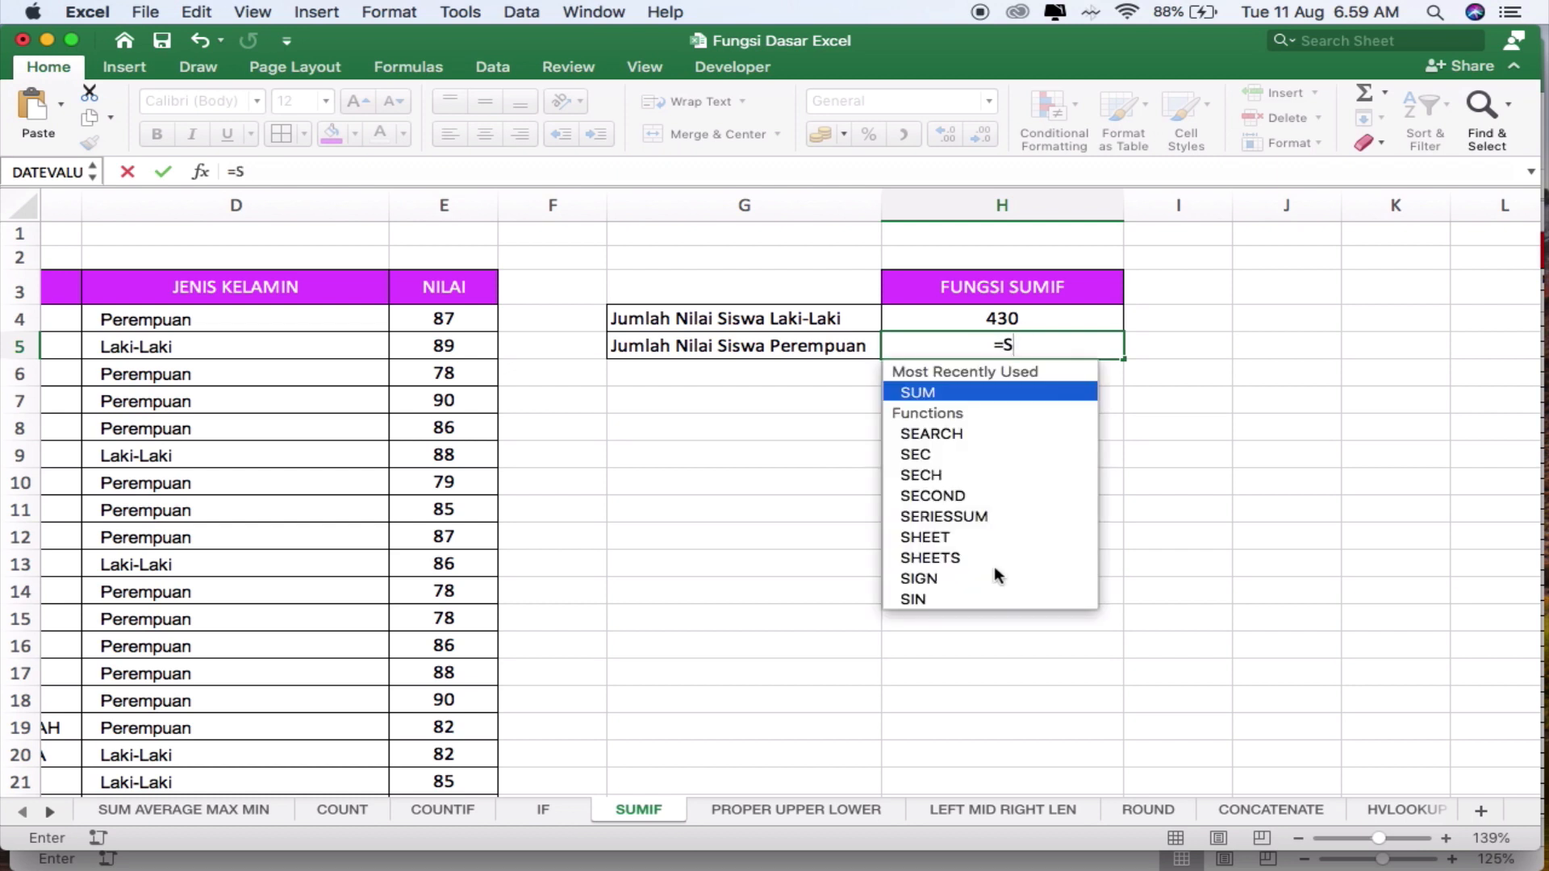
{"action": "type", "text": "UMIF("}
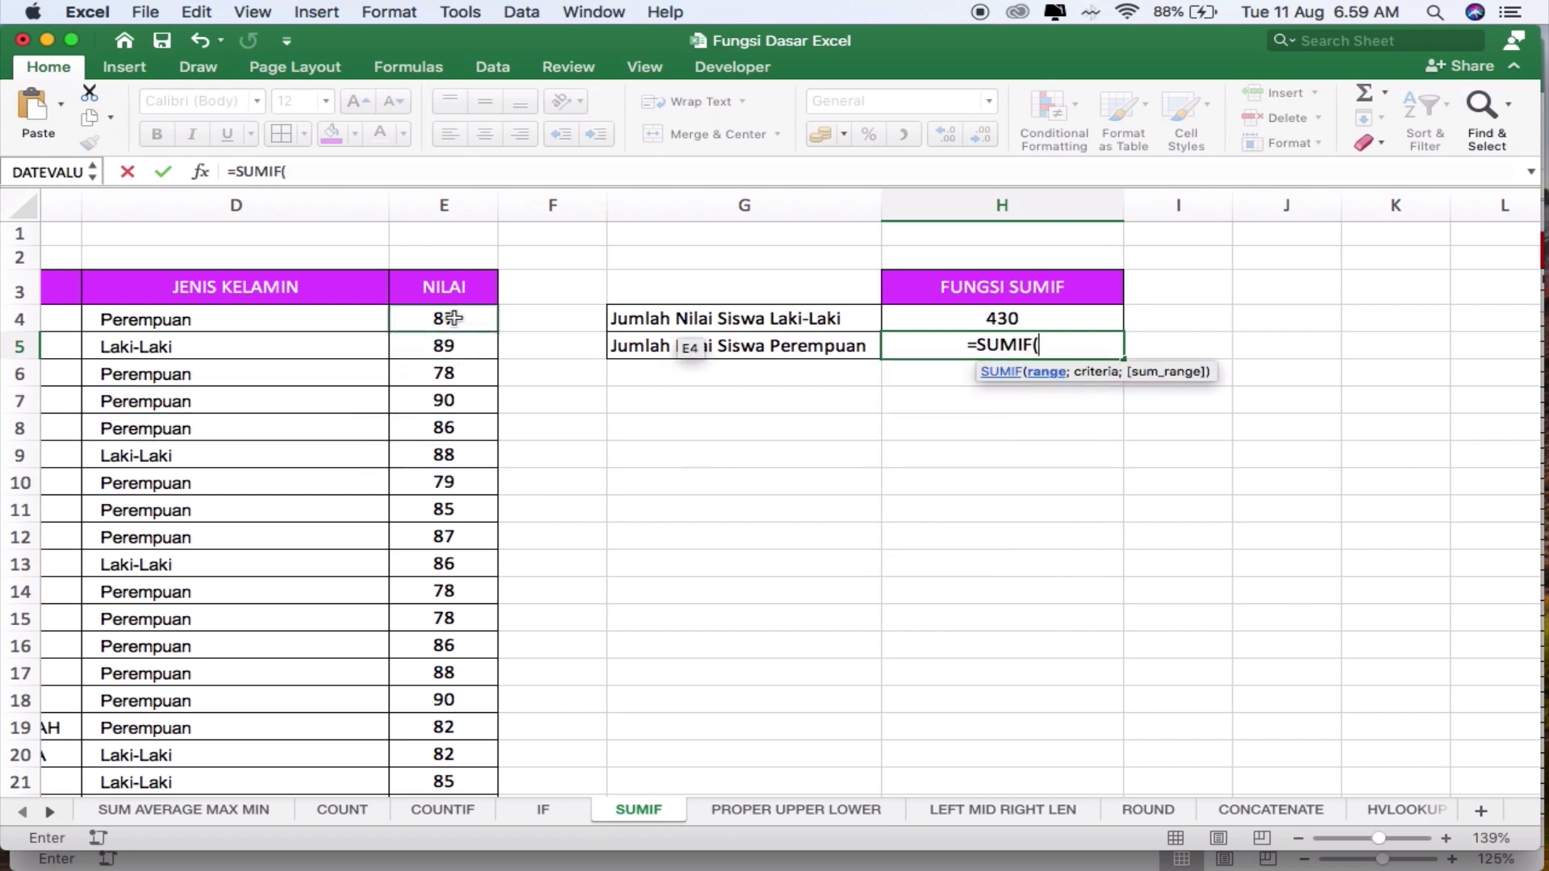
{"action": "left_click_drag", "start_coordinate": [283, 318], "coordinate": [254, 752]}
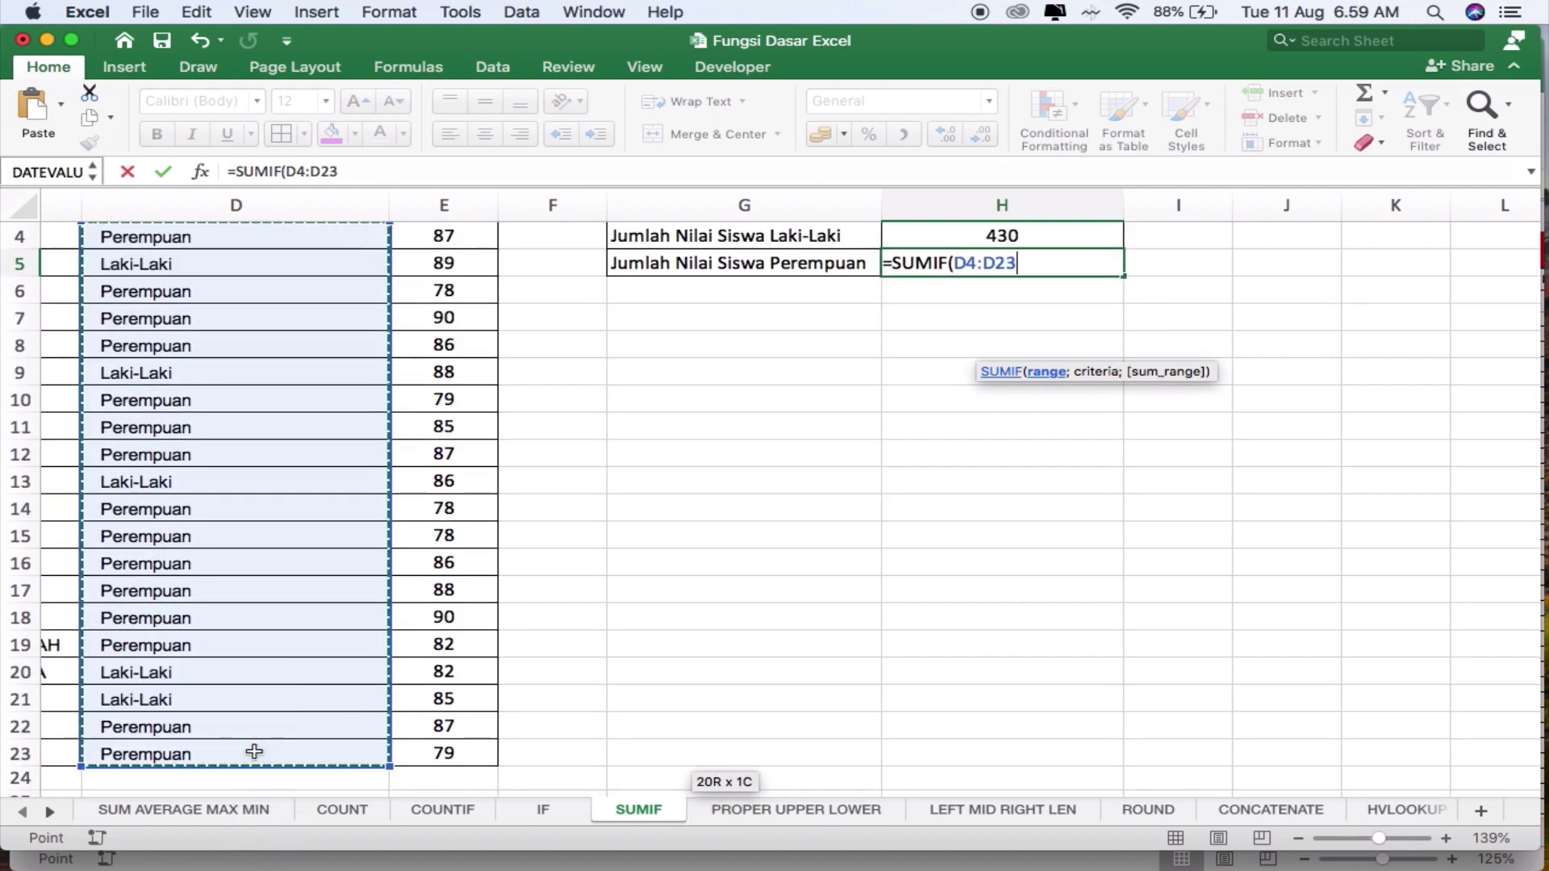
{"action": "type", "text": ";"}
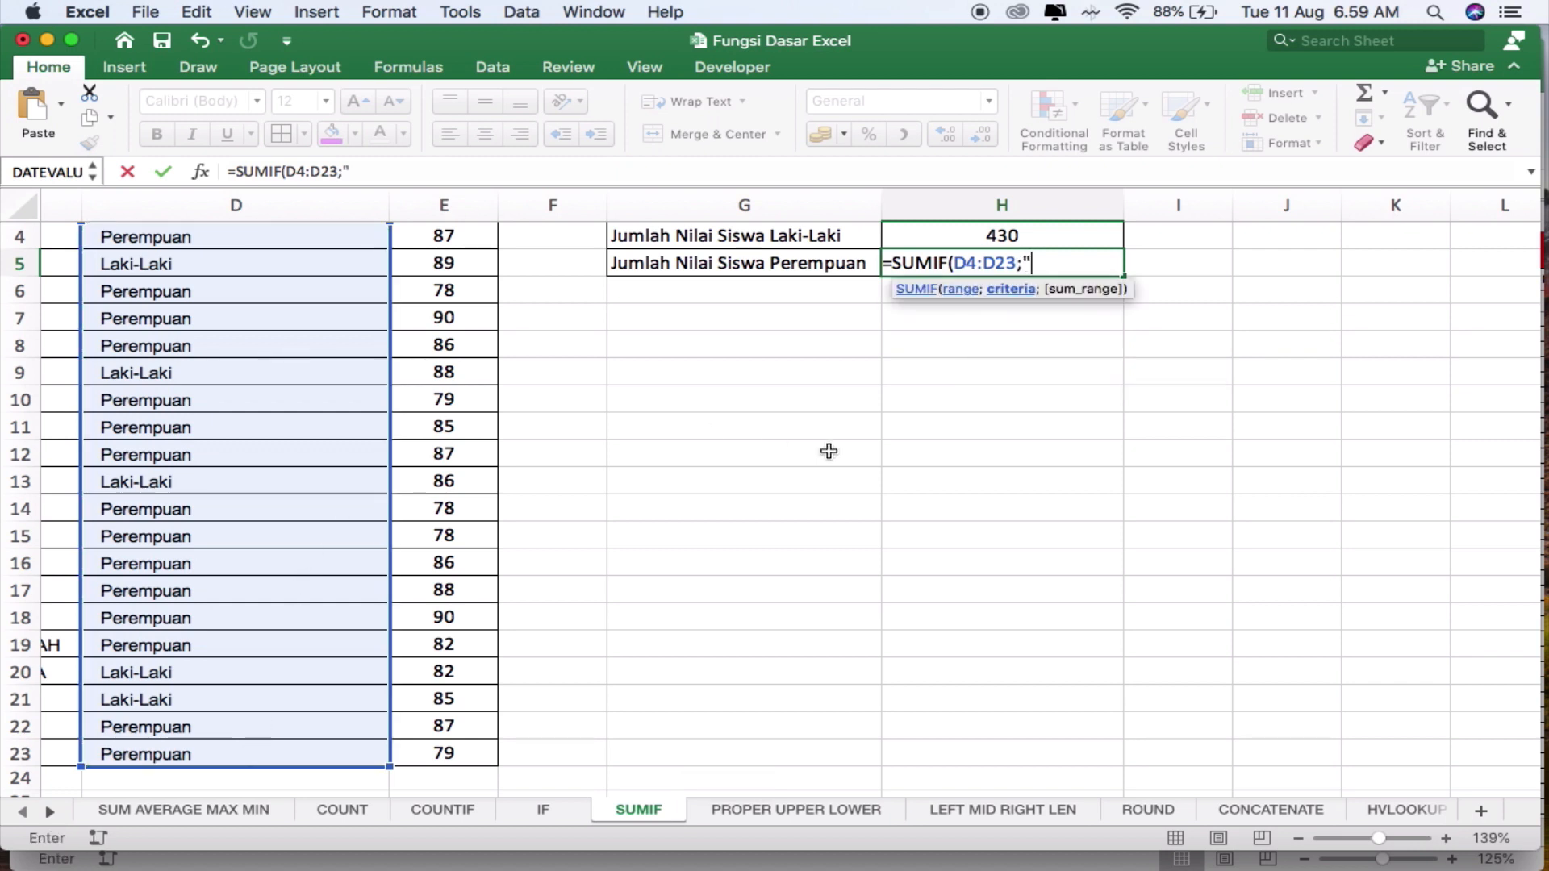
{"action": "type", "text": "\"Perempuan"}
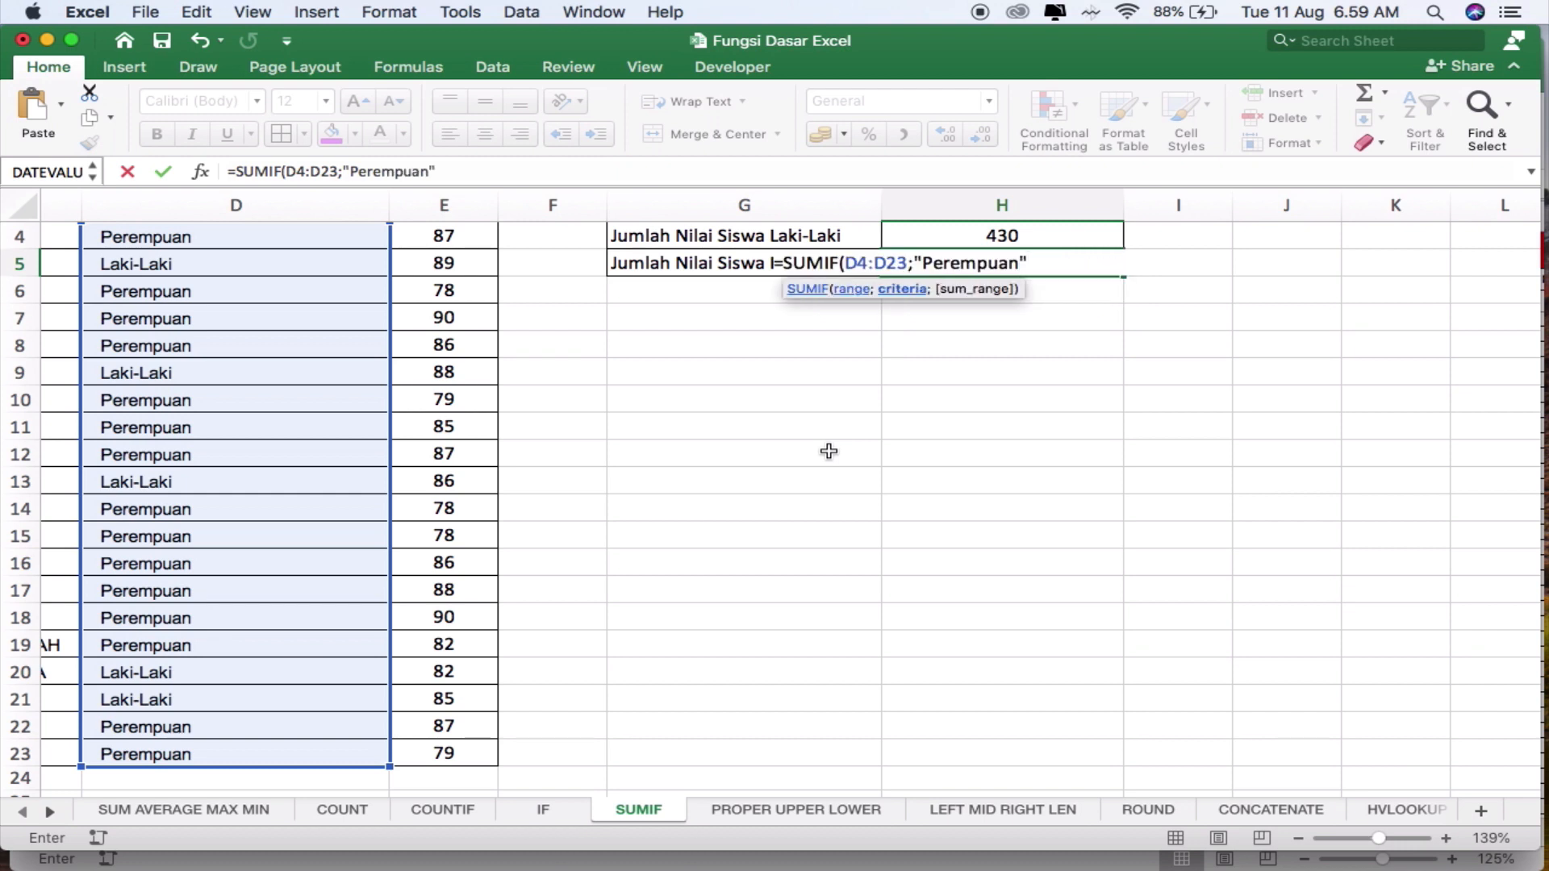
{"action": "type", "text": "\";"}
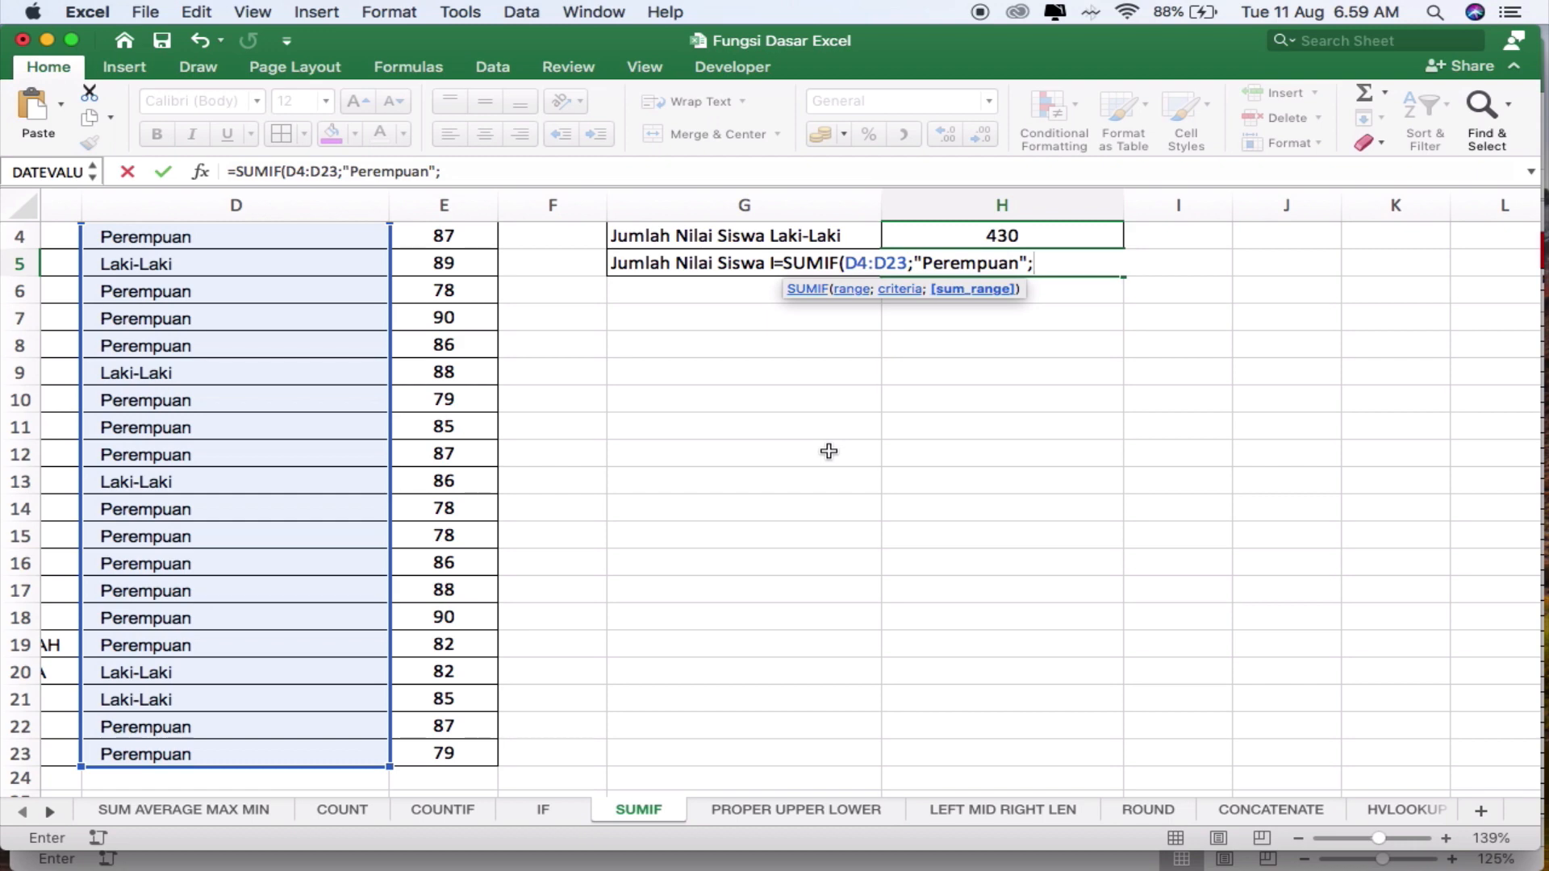
{"action": "scroll", "coordinate": [571, 380], "scroll_direction": "up", "scroll_amount": 3}
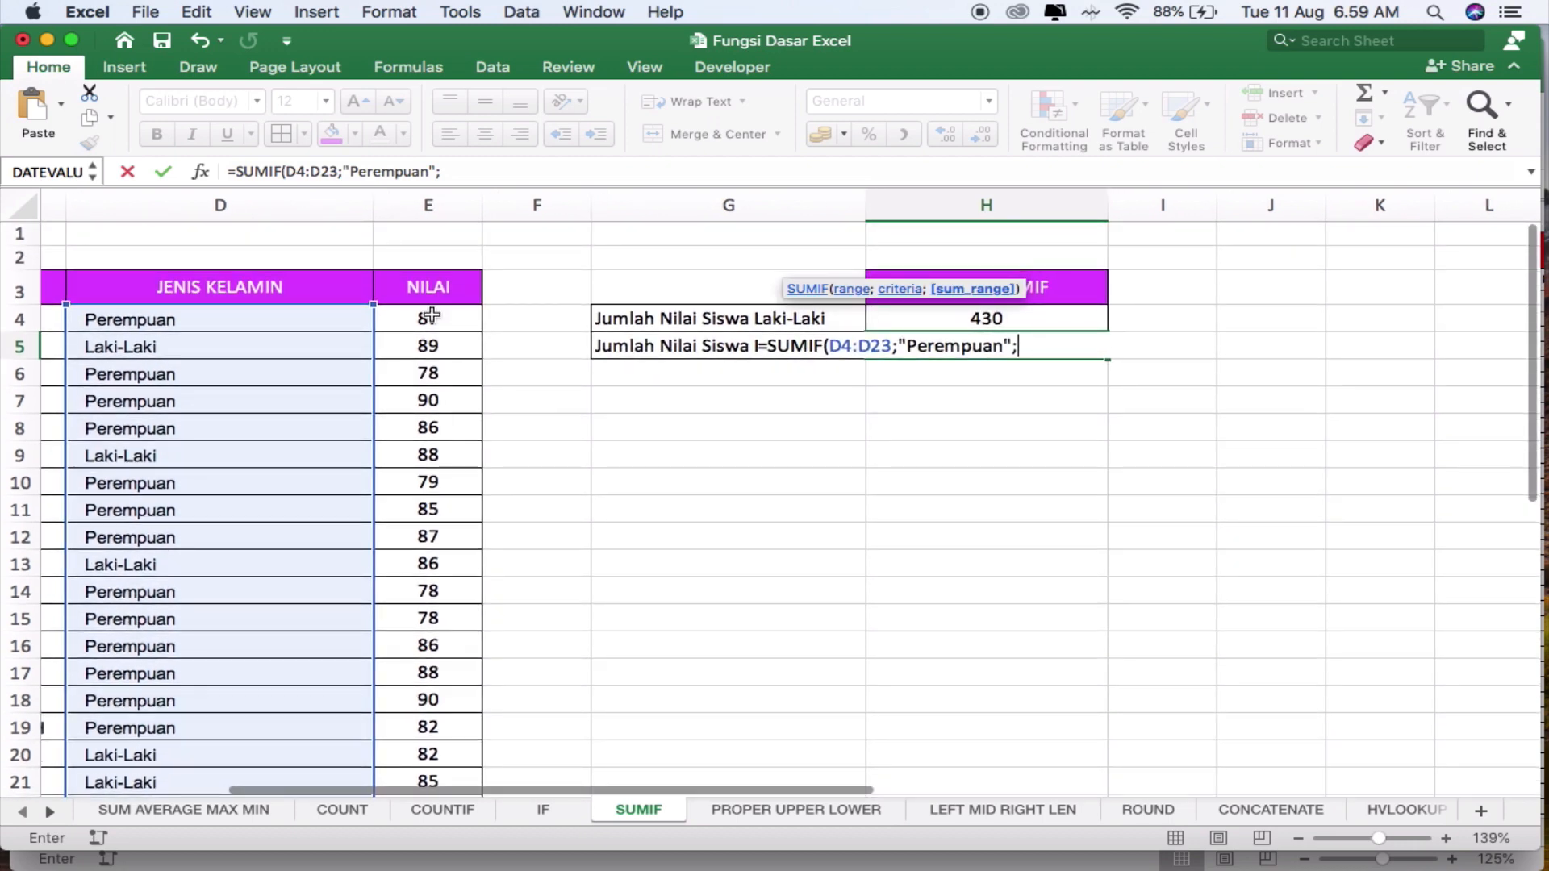
{"action": "left_click_drag", "start_coordinate": [428, 319], "coordinate": [422, 748]}
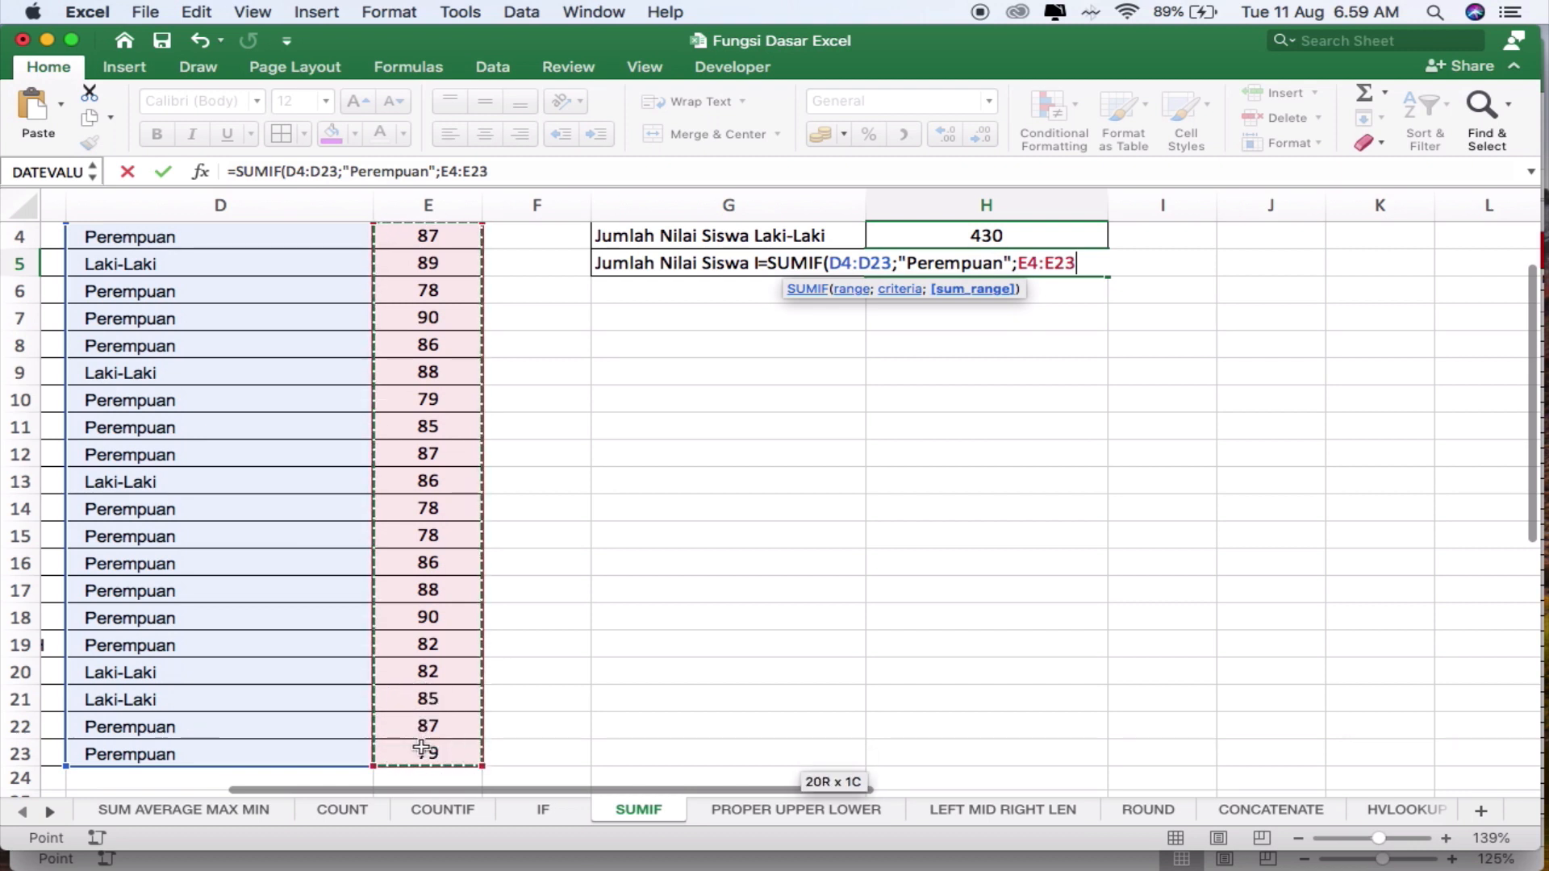
{"action": "type", "text": ")"}
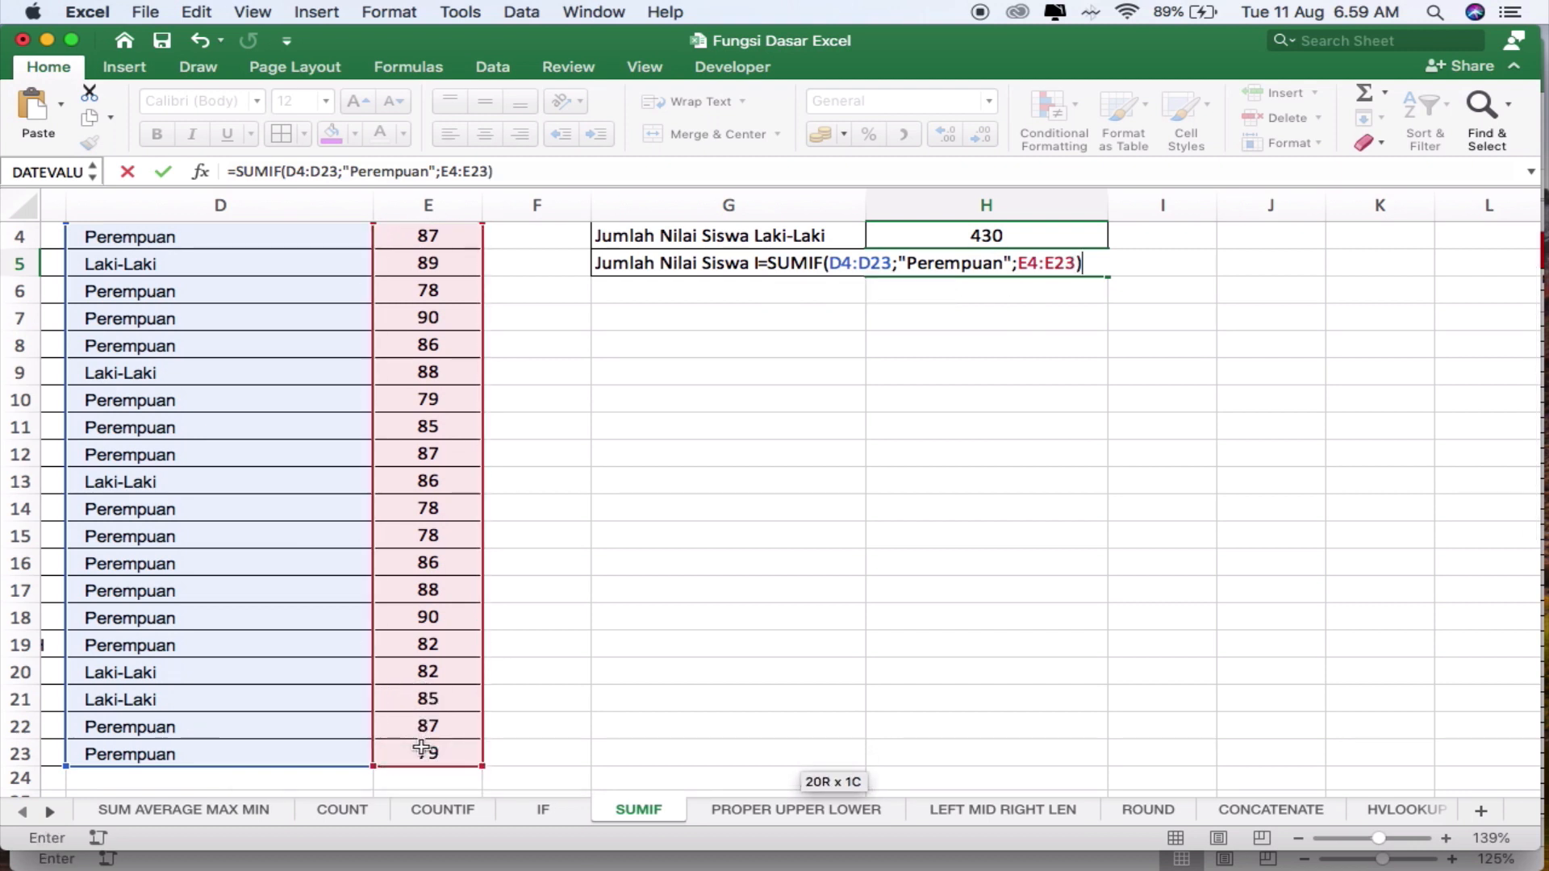
{"action": "key", "text": "Return"}
{"action": "key", "text": "Up"}
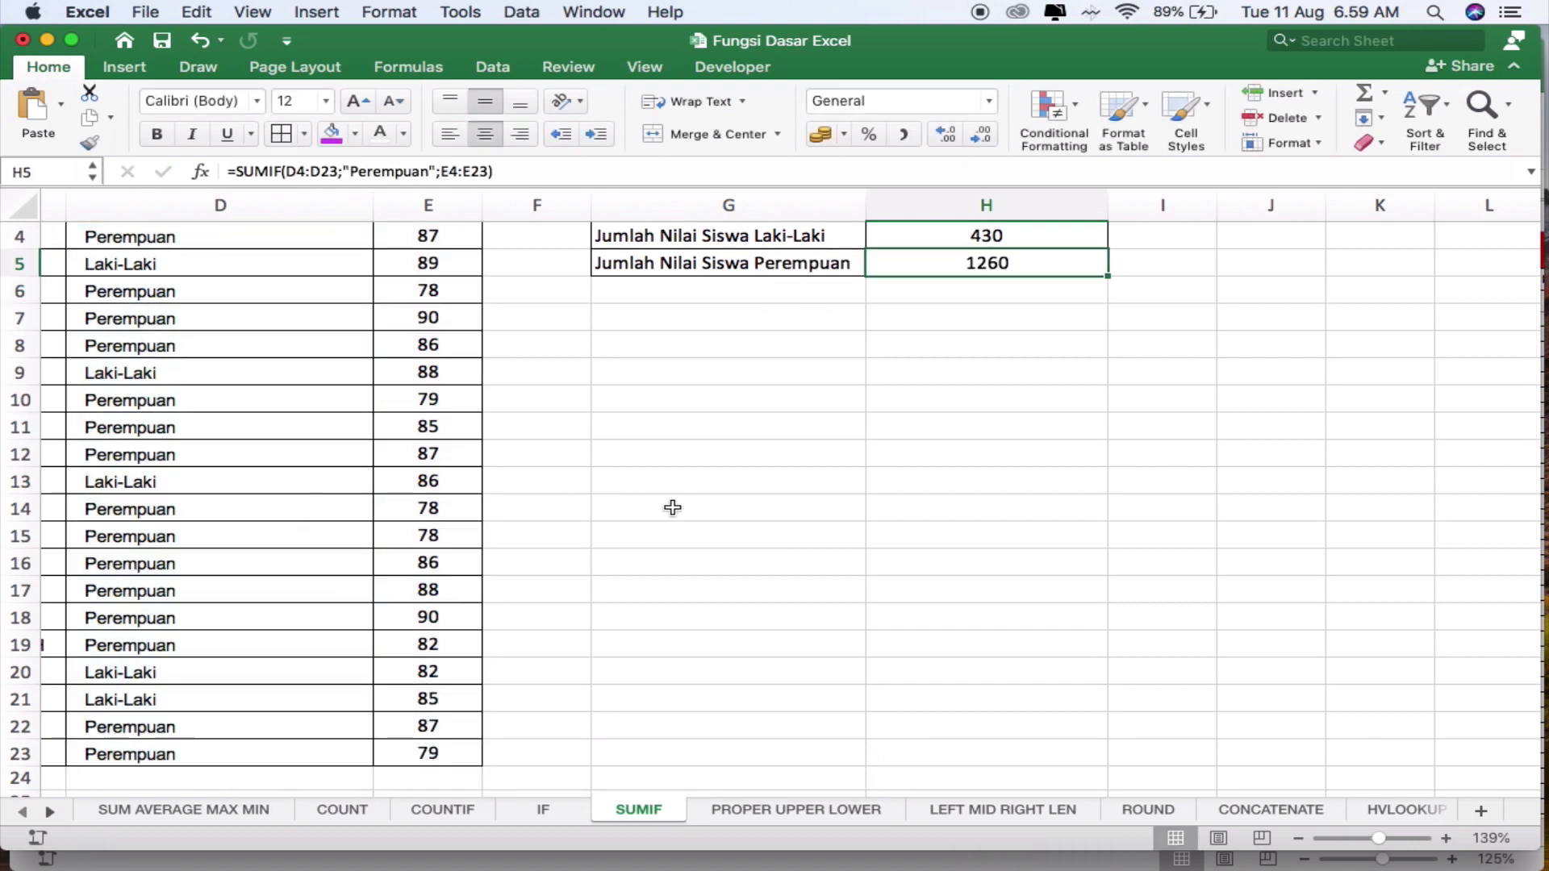
Review the SUMIF totals in H4 and H5 against their labels and the full student score table
{"action": "scroll", "coordinate": [672, 507], "scroll_direction": "up", "scroll_amount": 3}
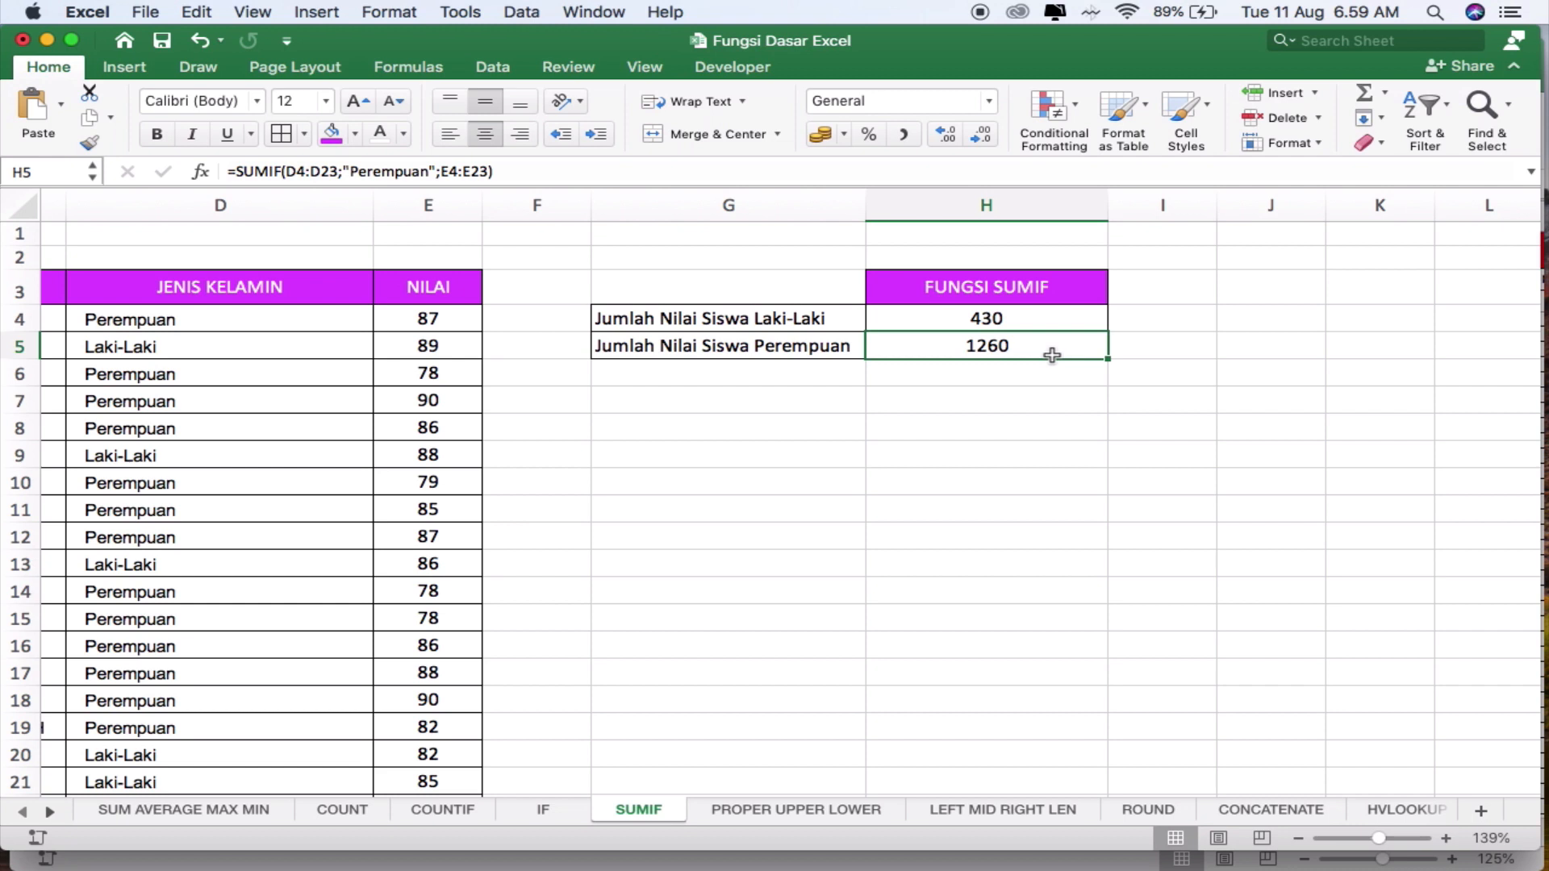
{"action": "left_click", "coordinate": [887, 321]}
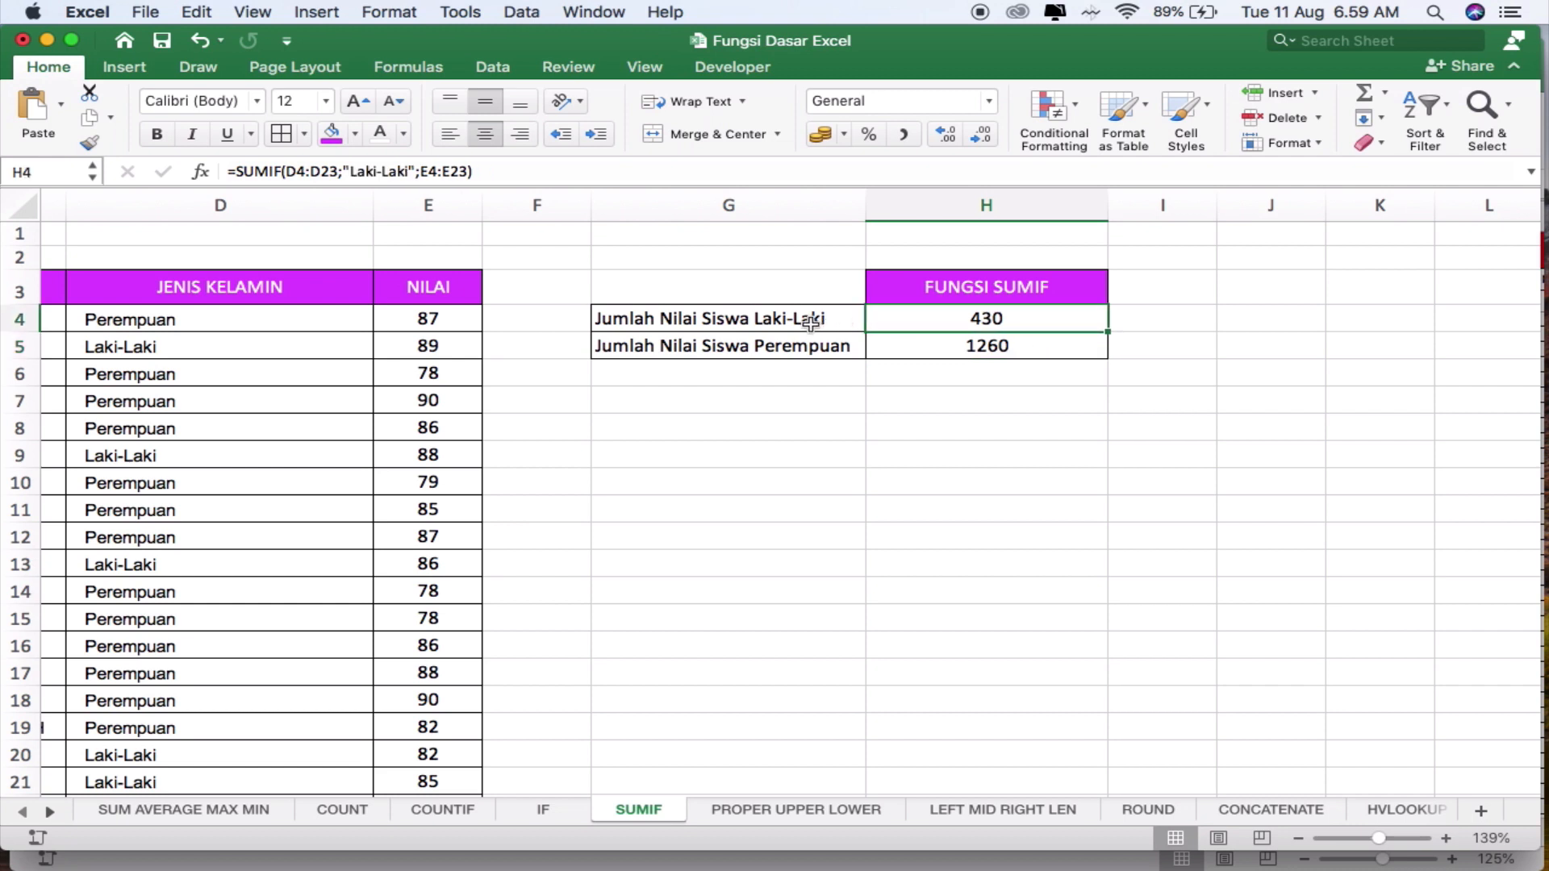
{"action": "left_click", "coordinate": [799, 345]}
{"action": "left_click", "coordinate": [916, 328]}
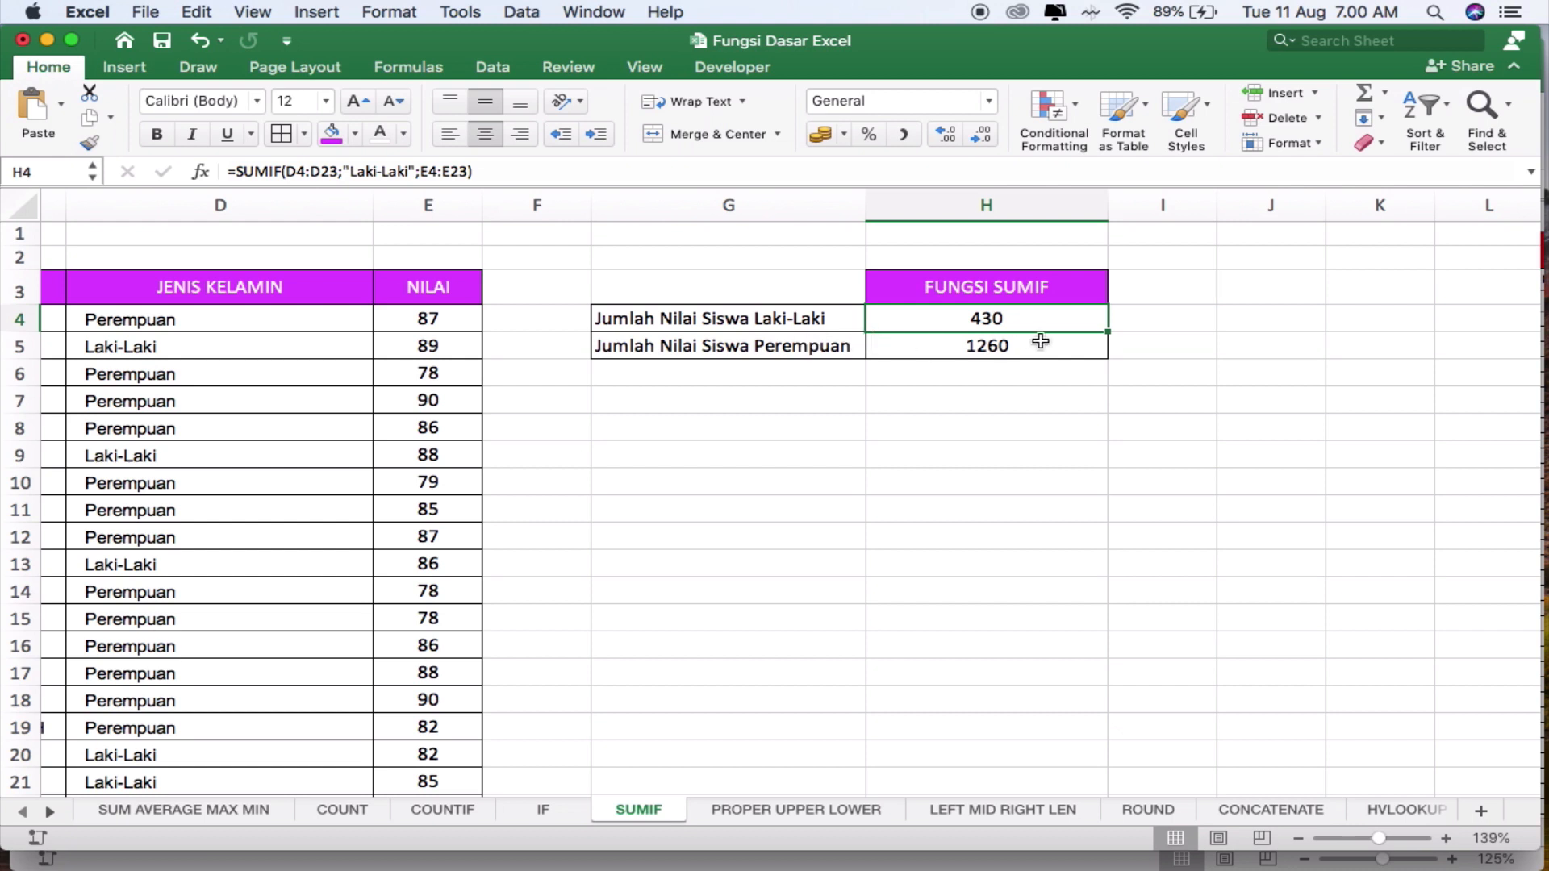
{"action": "left_click", "coordinate": [998, 362]}
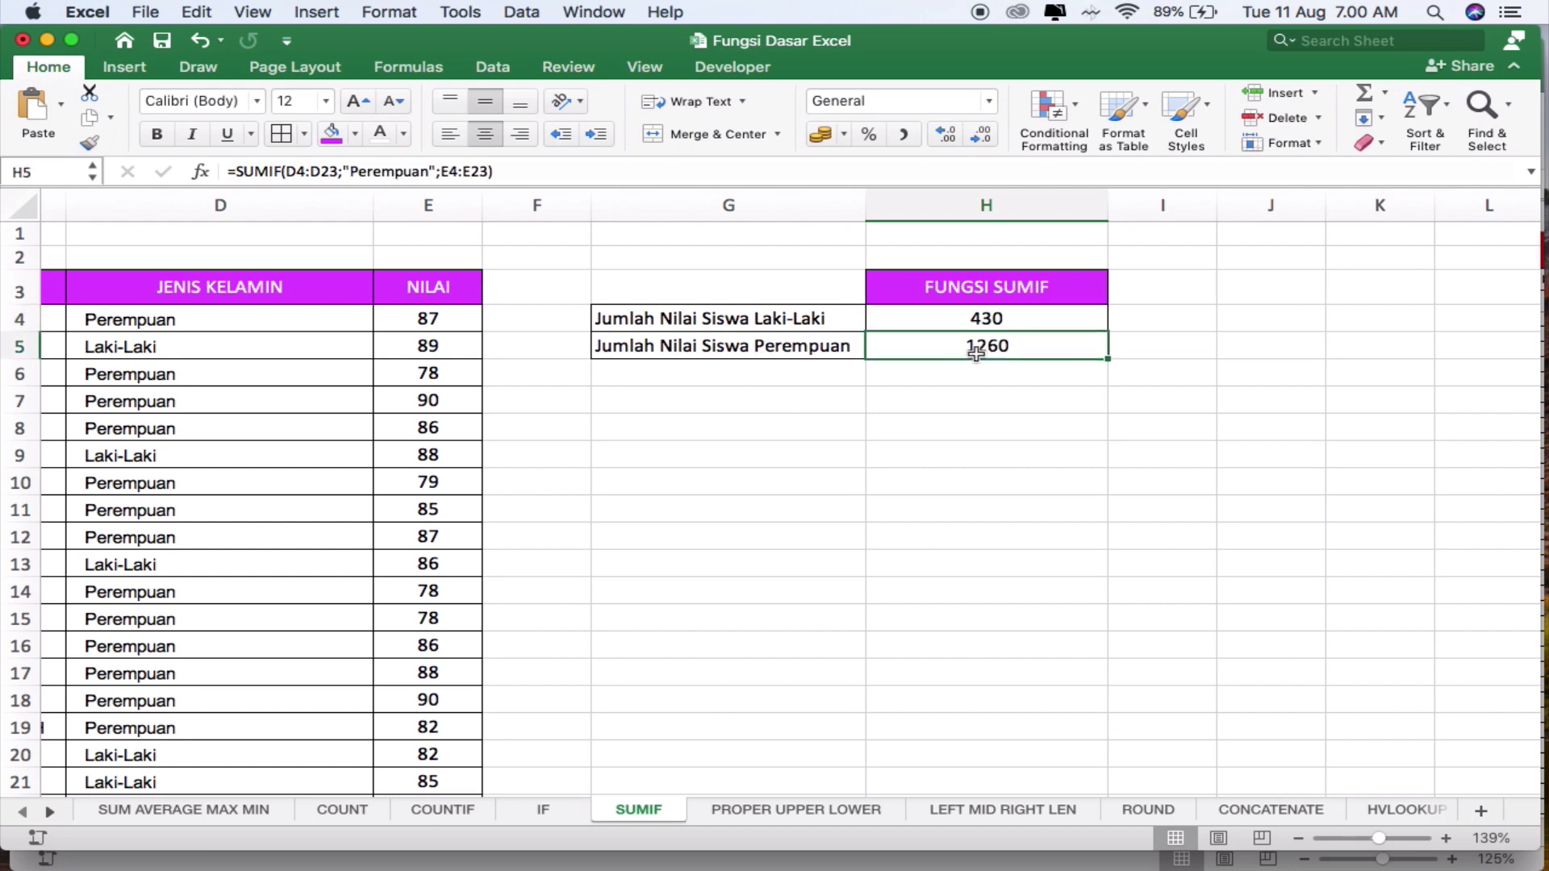
{"action": "left_click", "coordinate": [765, 599]}
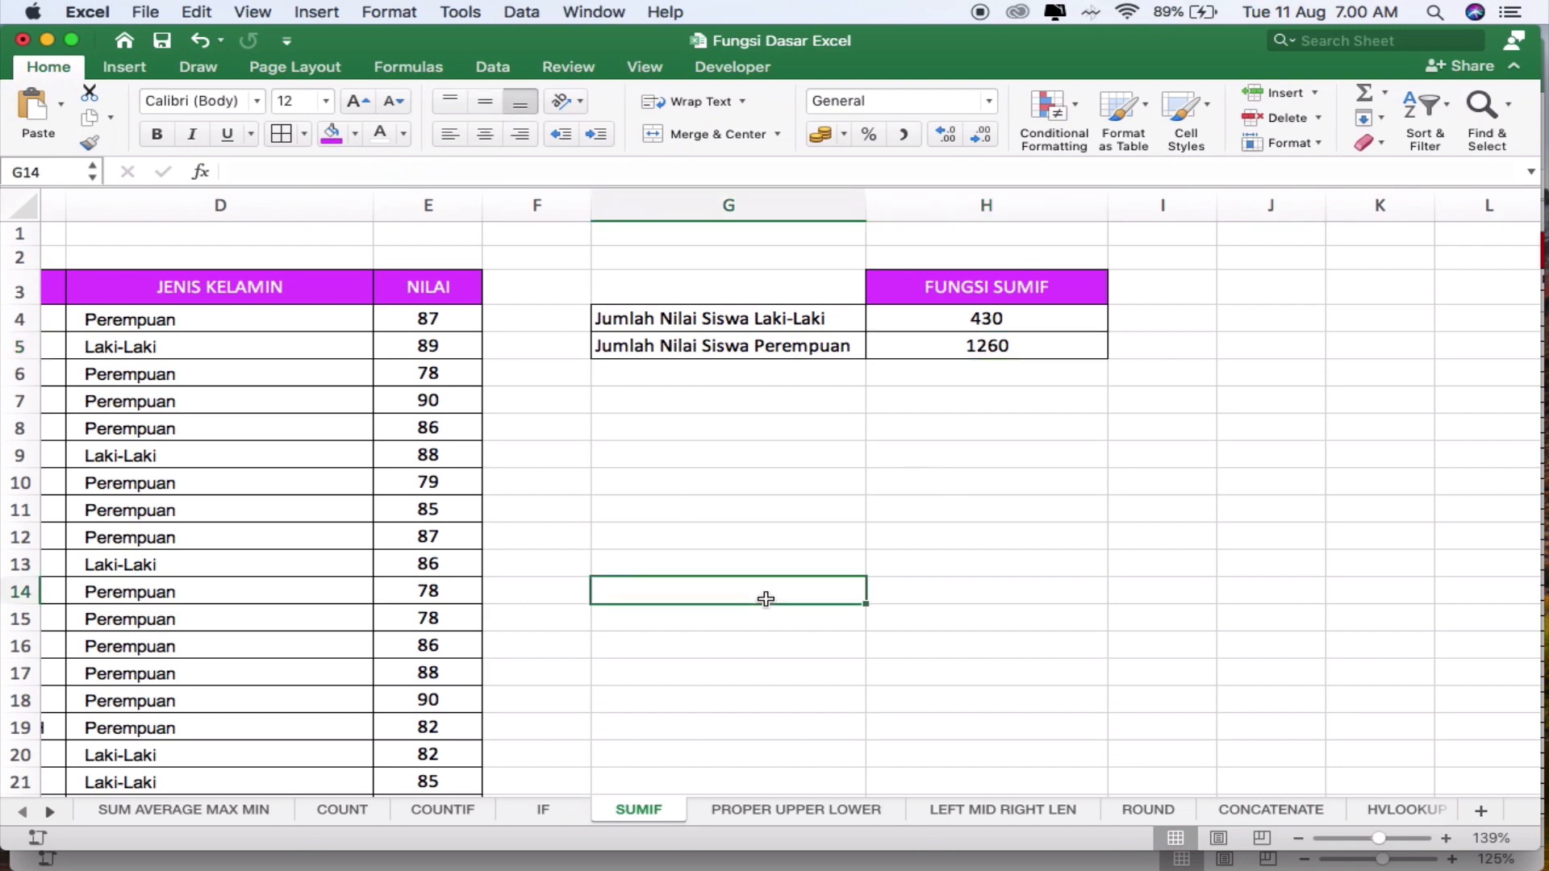
{"action": "scroll", "coordinate": [765, 599], "scroll_direction": "down", "scroll_amount": 3}
{"action": "scroll", "coordinate": [766, 599], "scroll_direction": "down", "scroll_amount": 2}
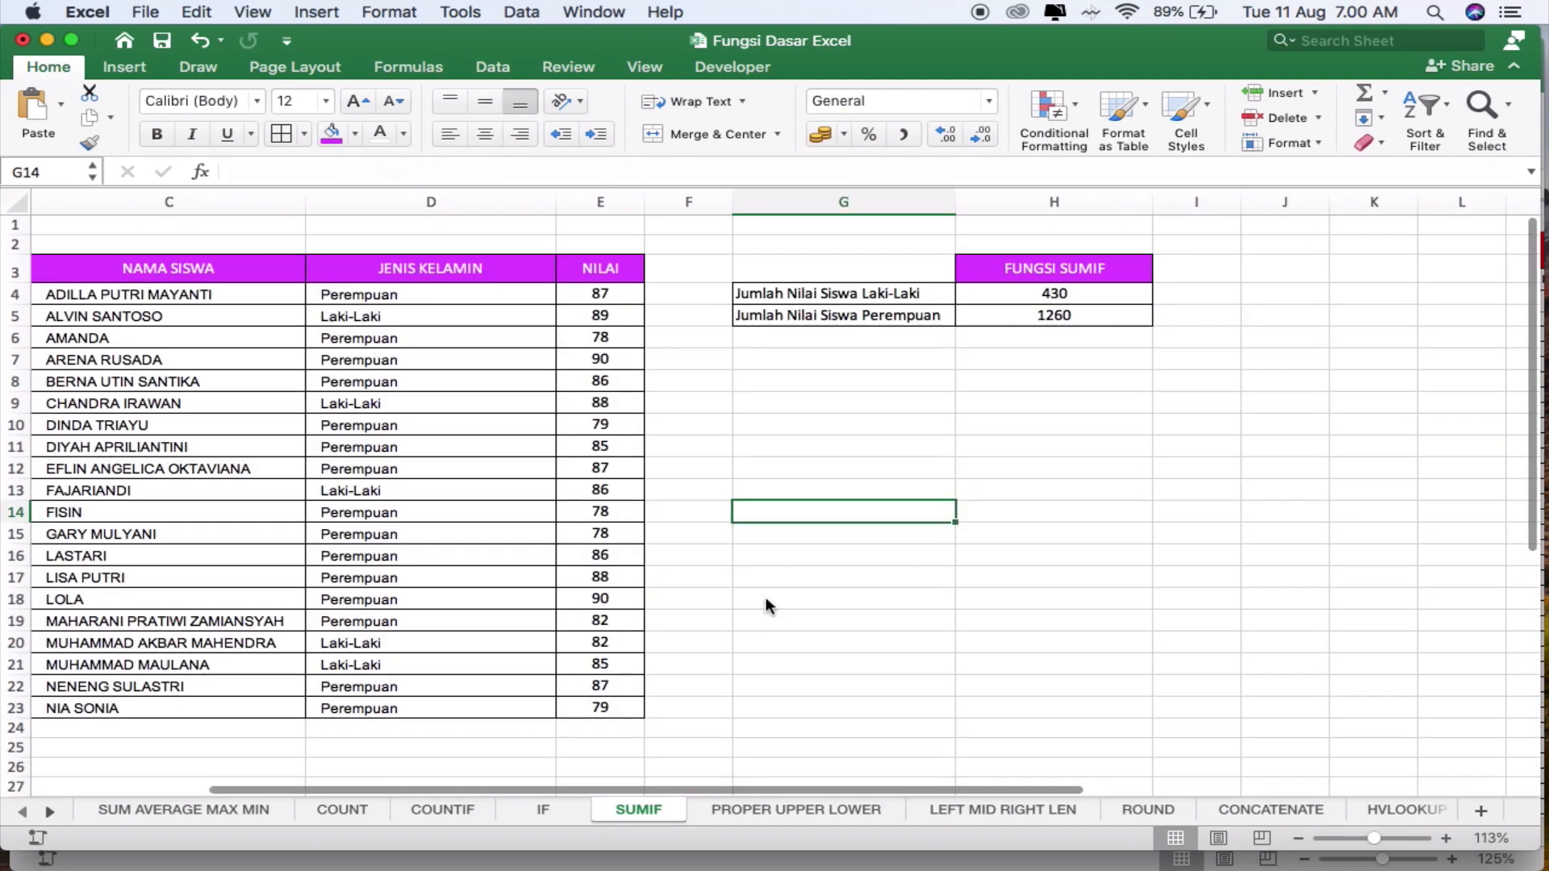
{"action": "scroll", "coordinate": [765, 597], "scroll_direction": "left", "scroll_amount": 3}
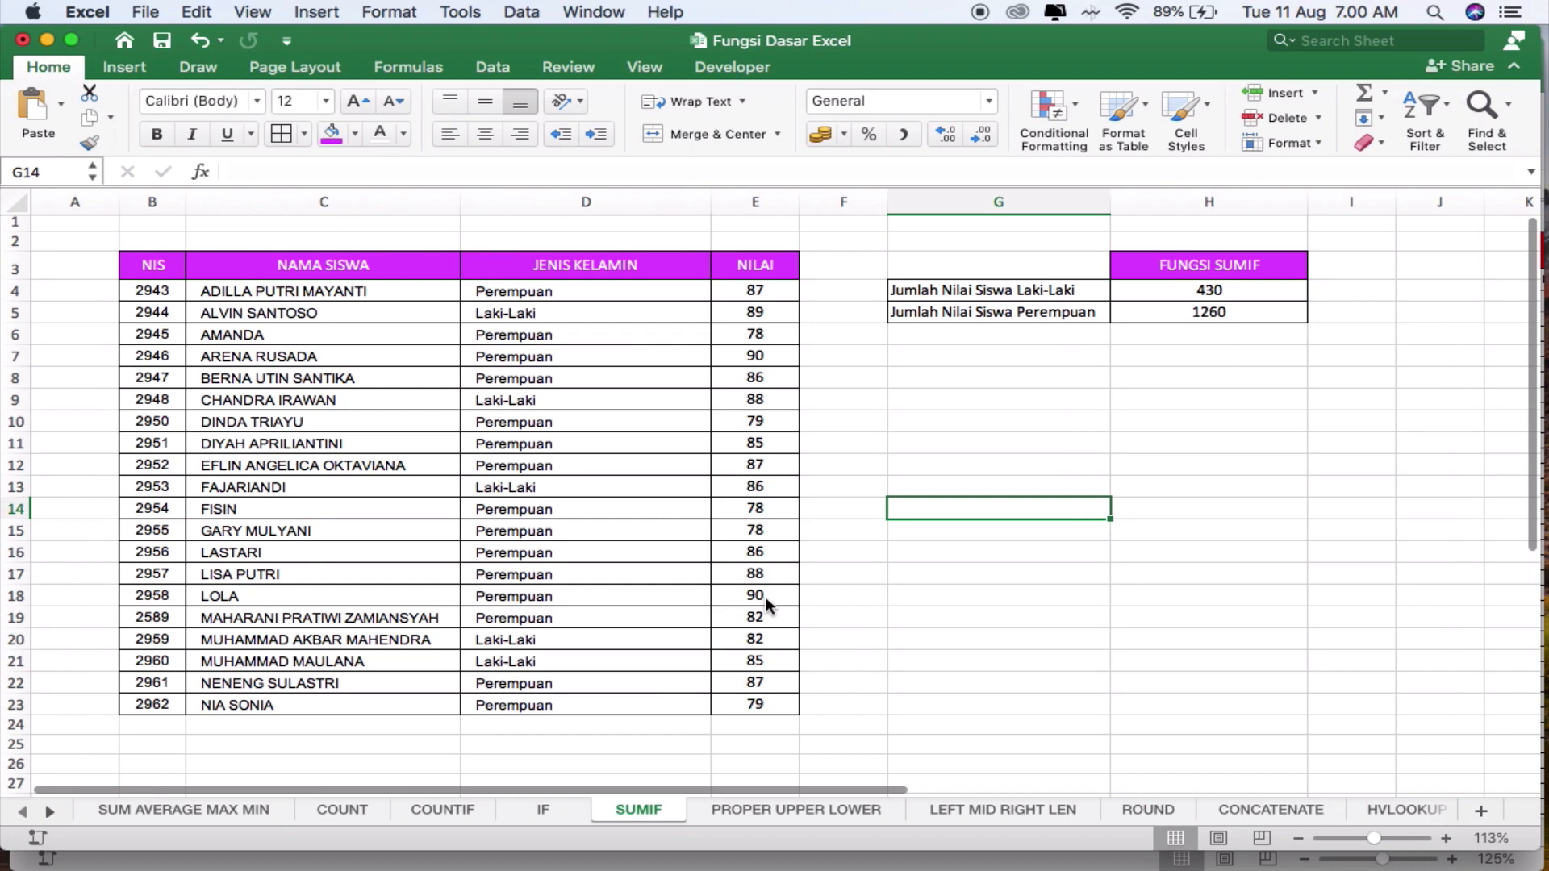
Open the PROPER UPPER LOWER sheet, clear the whole-sheet selection and check the source text in C2
{"action": "left_click", "coordinate": [821, 809]}
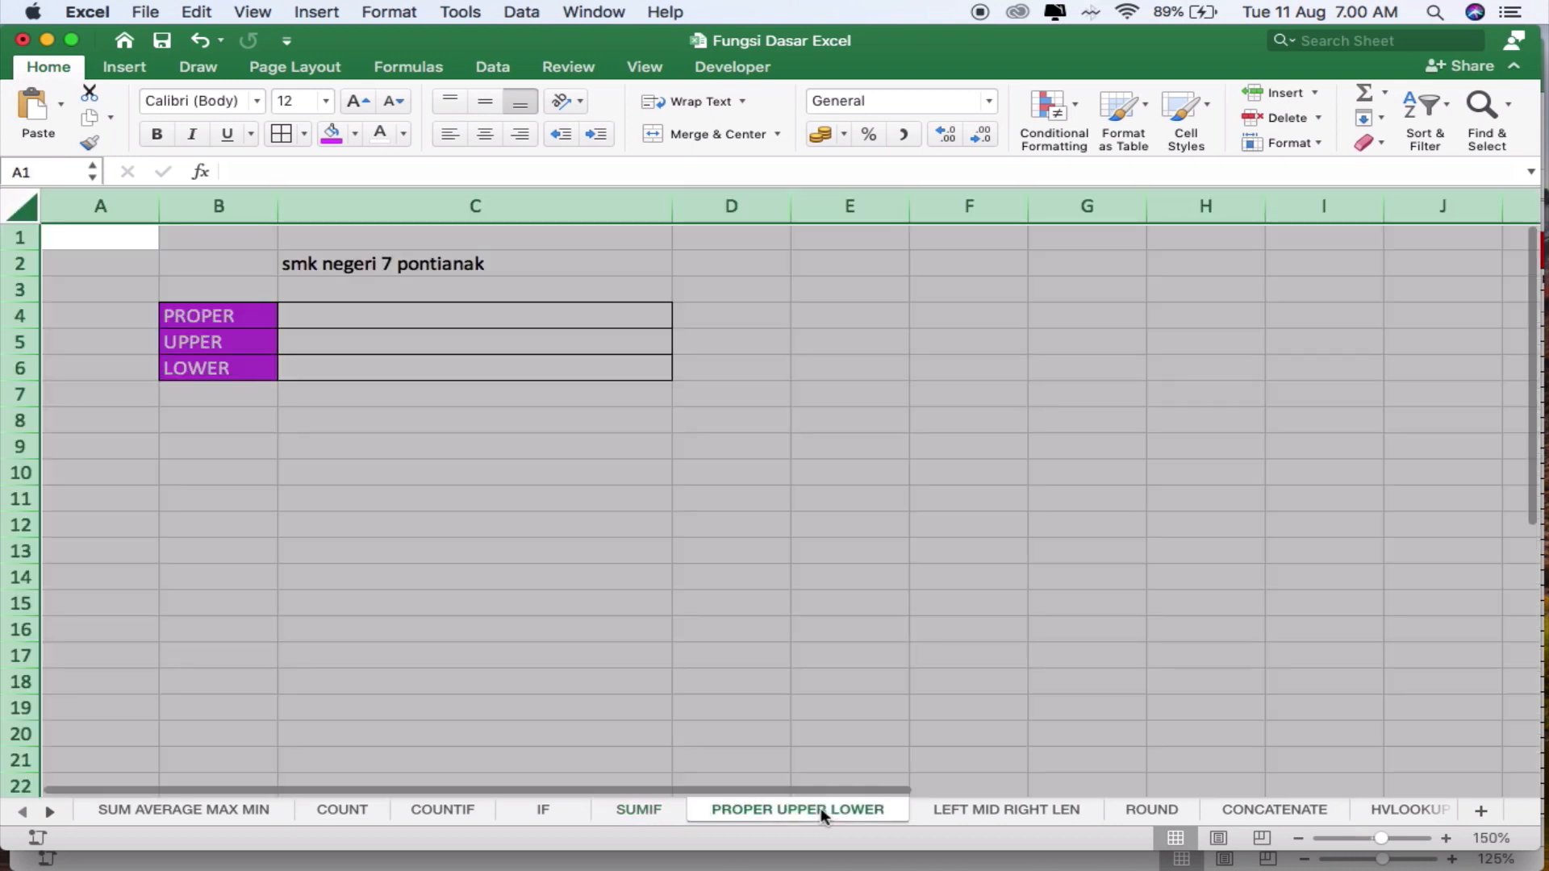
{"action": "left_click", "coordinate": [682, 500]}
{"action": "scroll", "coordinate": [521, 468], "scroll_direction": "up", "scroll_amount": 5}
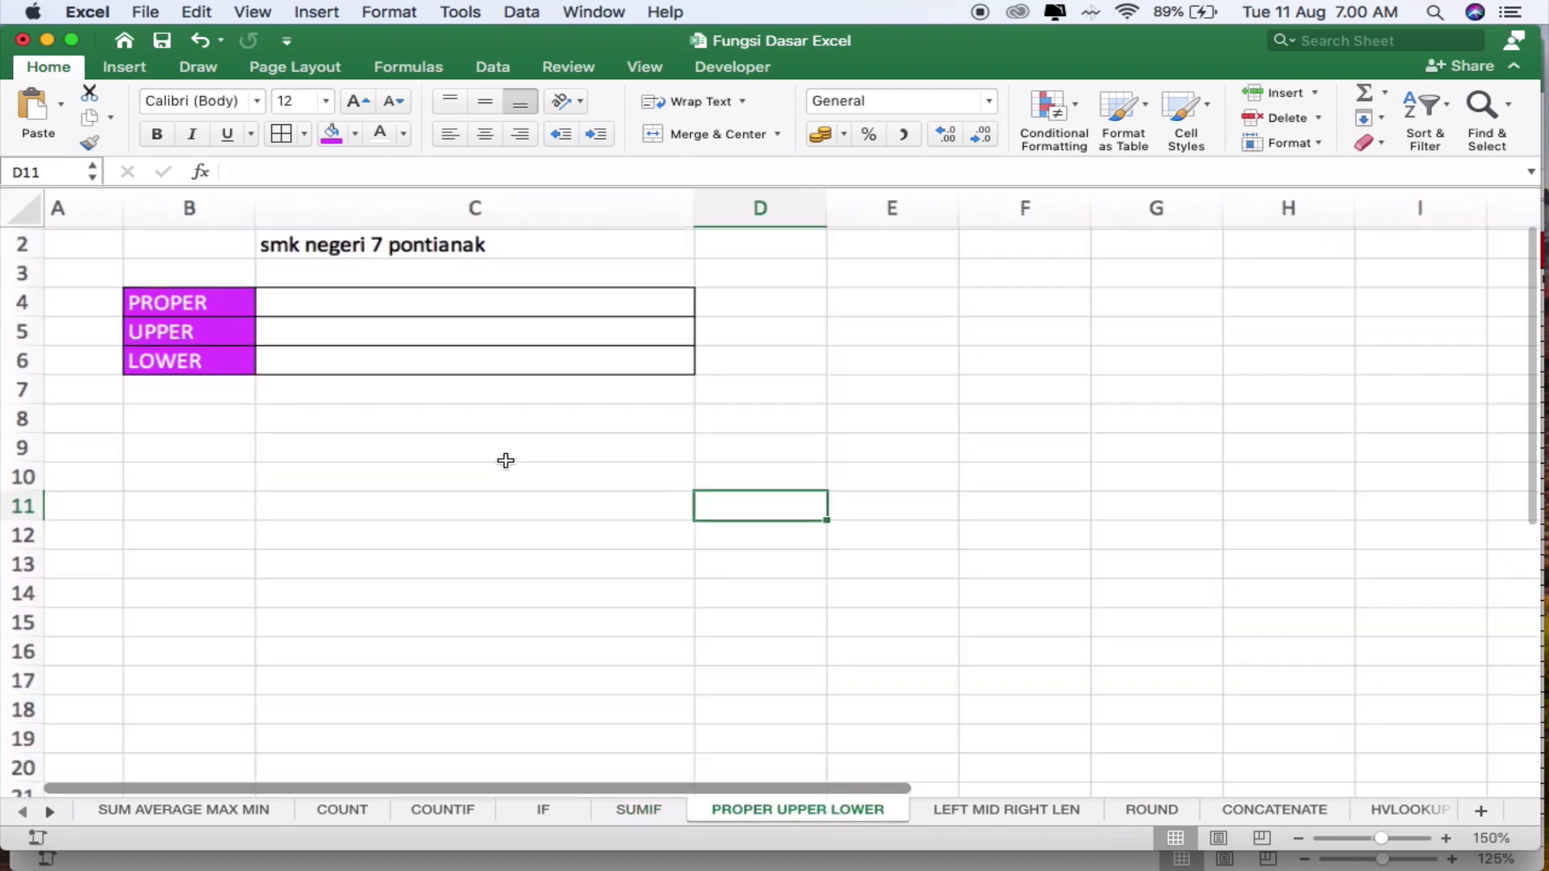
{"action": "left_click", "coordinate": [472, 369]}
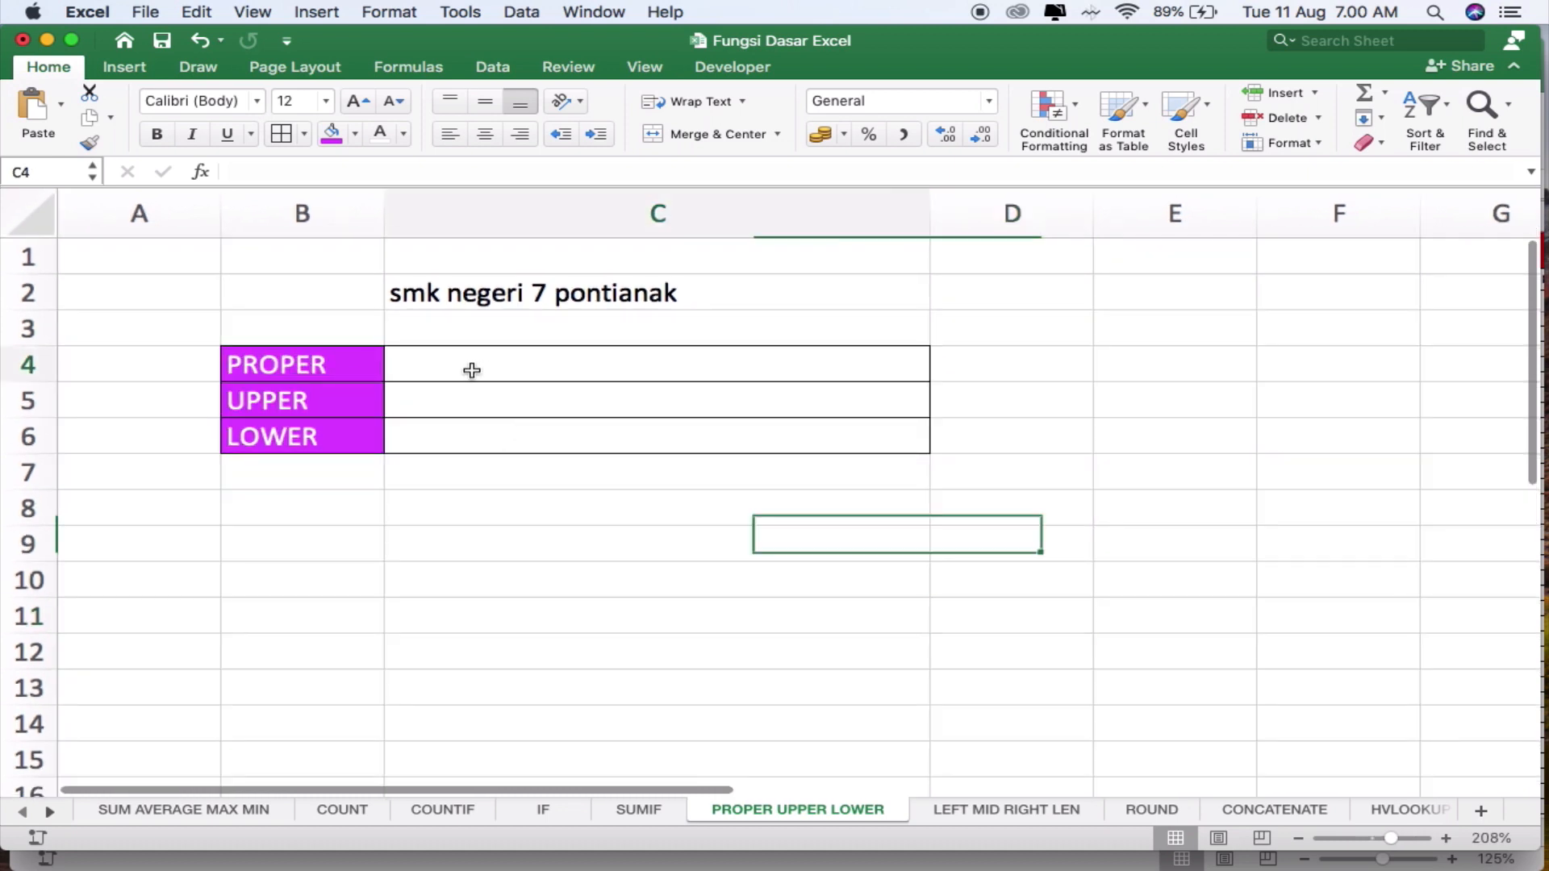
{"action": "left_click", "coordinate": [427, 295]}
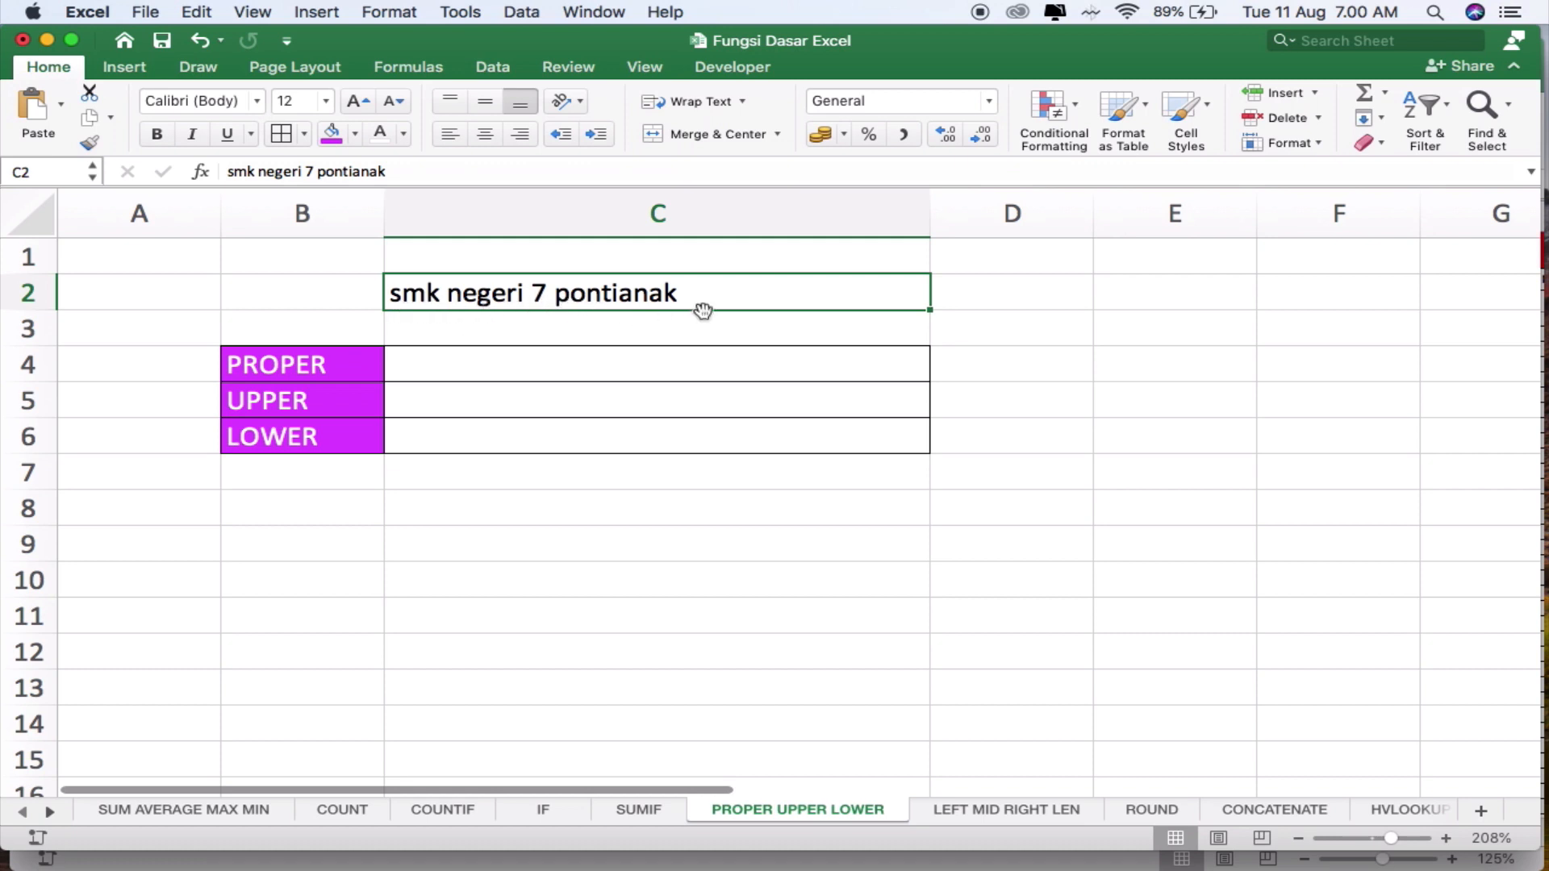
Convert the school name in C2 to title case in C4 with =PROPER(C2), and compare it with the source text
{"action": "left_click", "coordinate": [546, 371]}
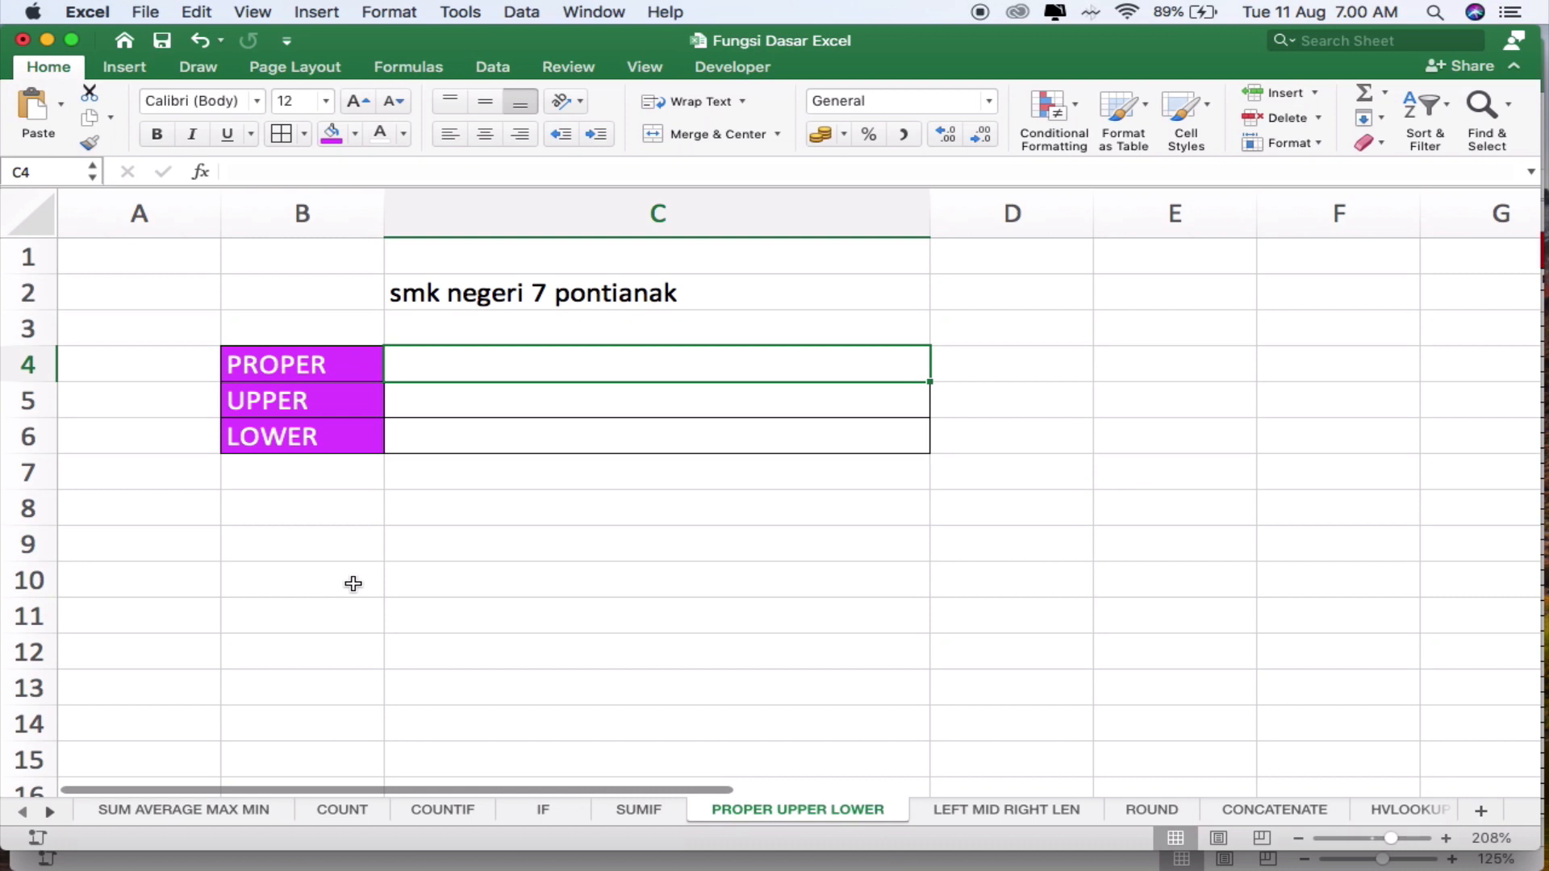
{"action": "type", "text": "=P"}
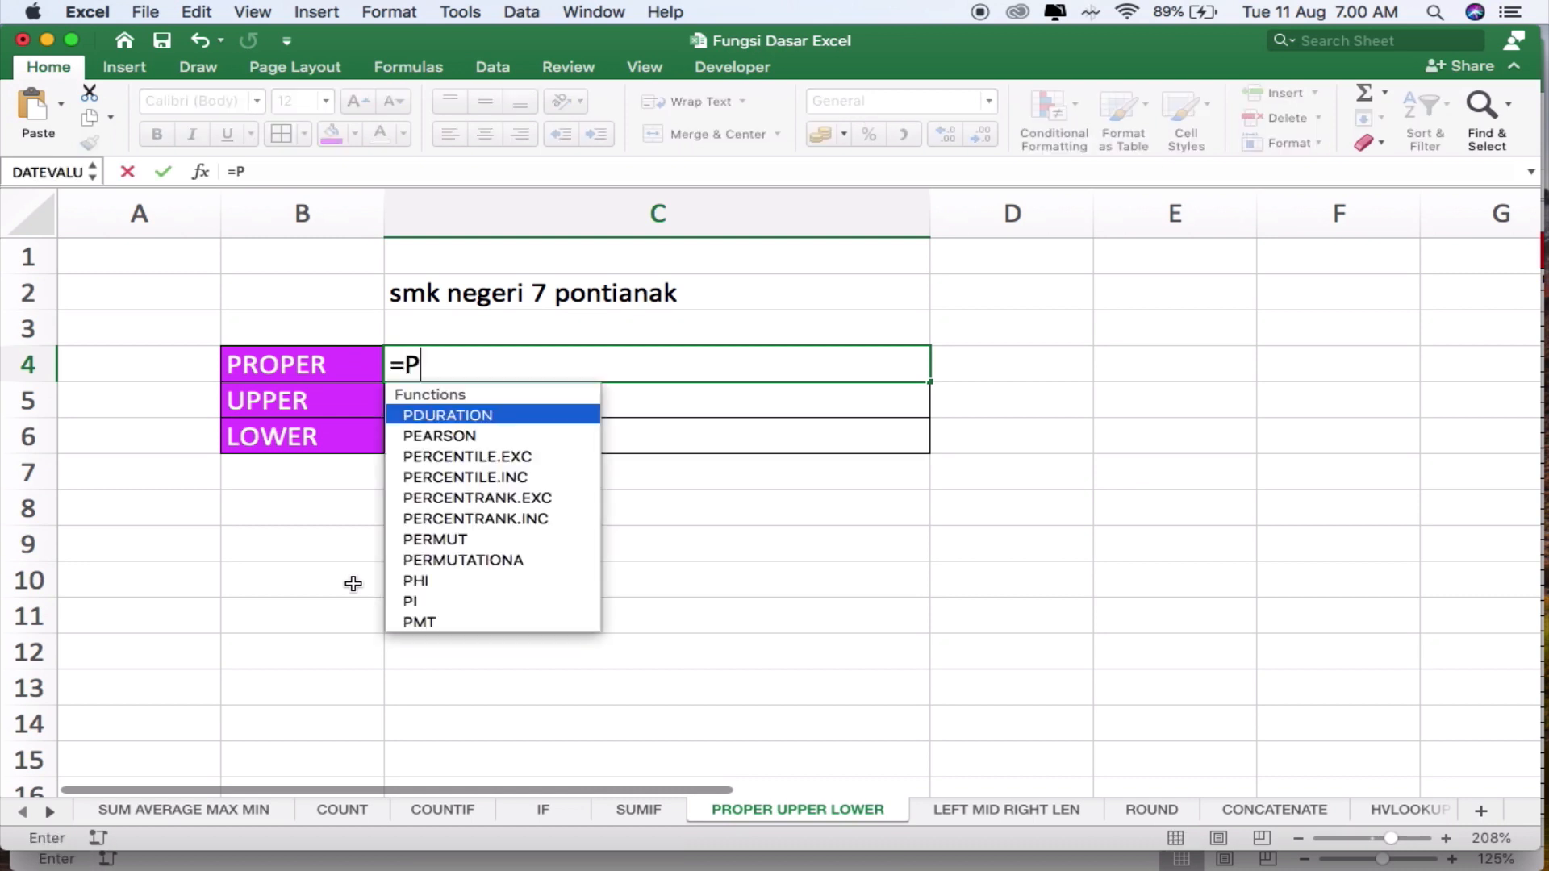
{"action": "type", "text": "RO"}
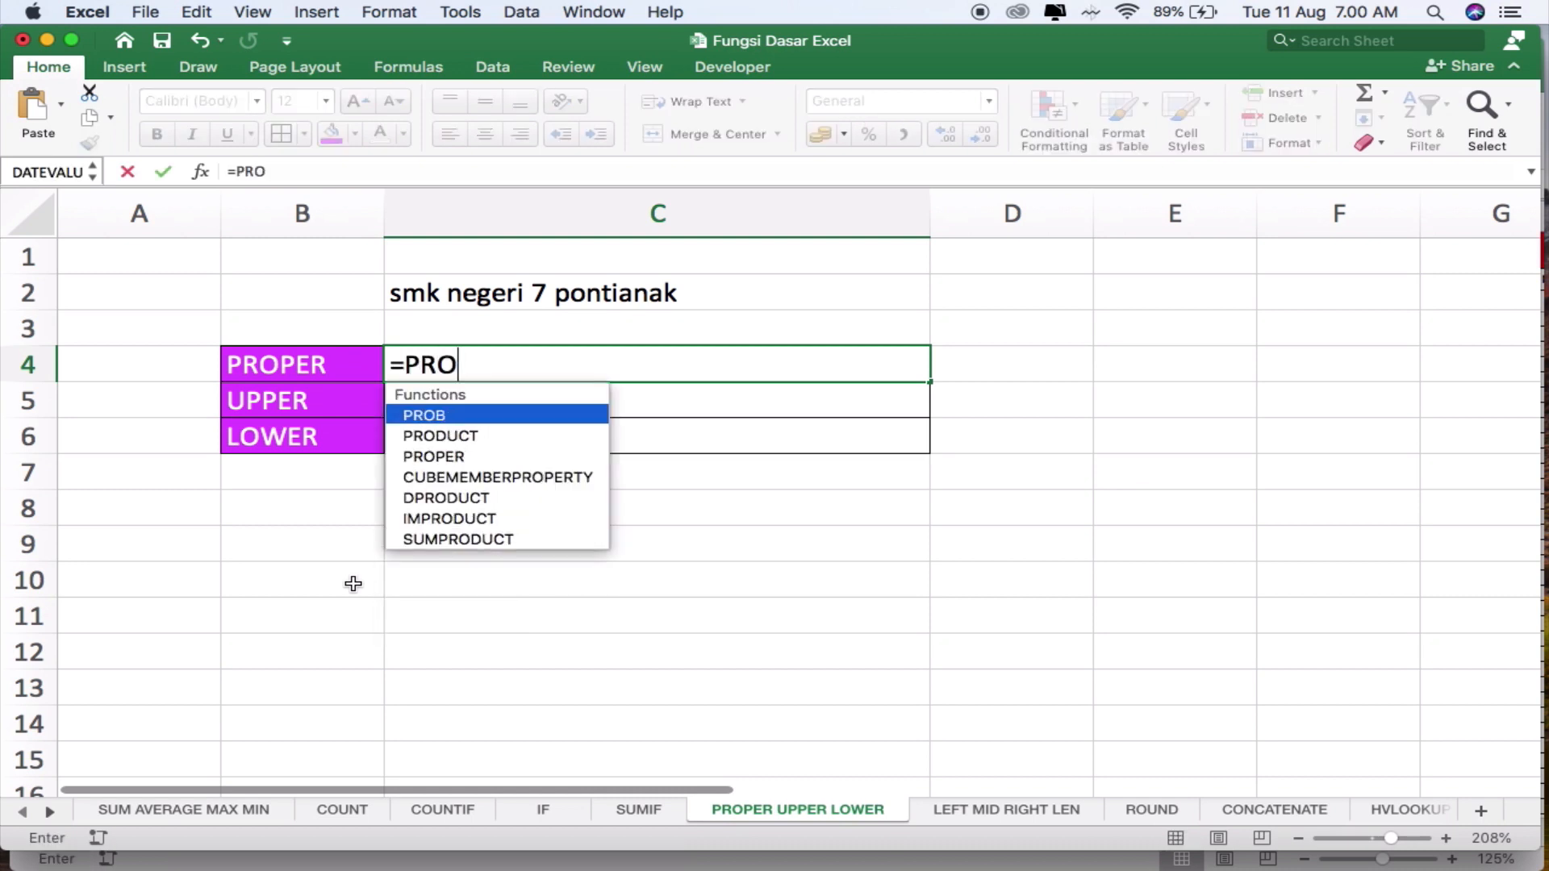
{"action": "type", "text": "PER"}
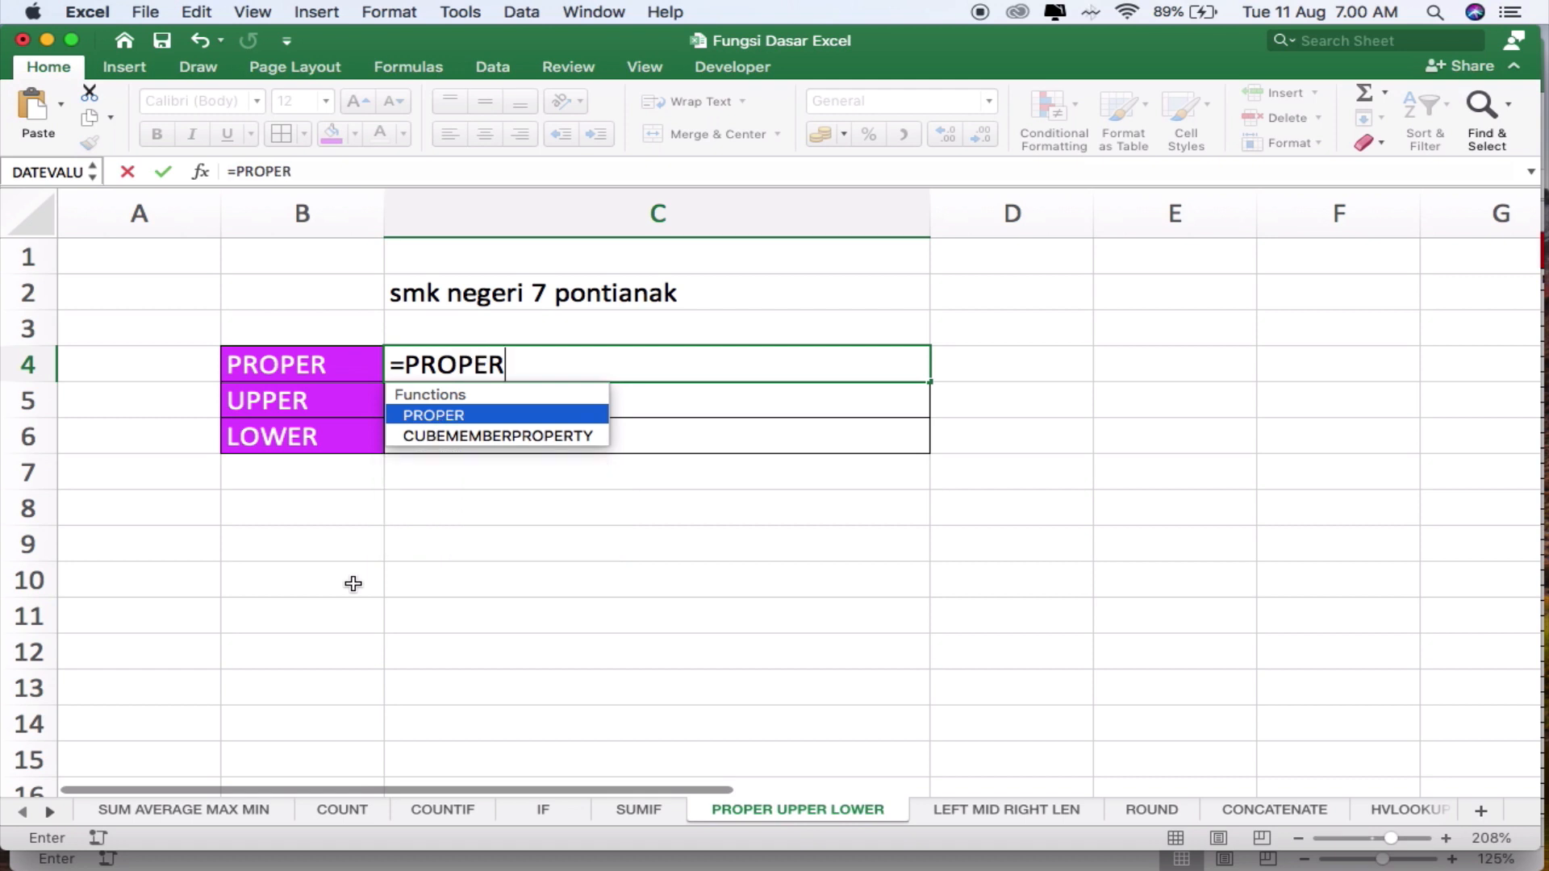
{"action": "type", "text": "("}
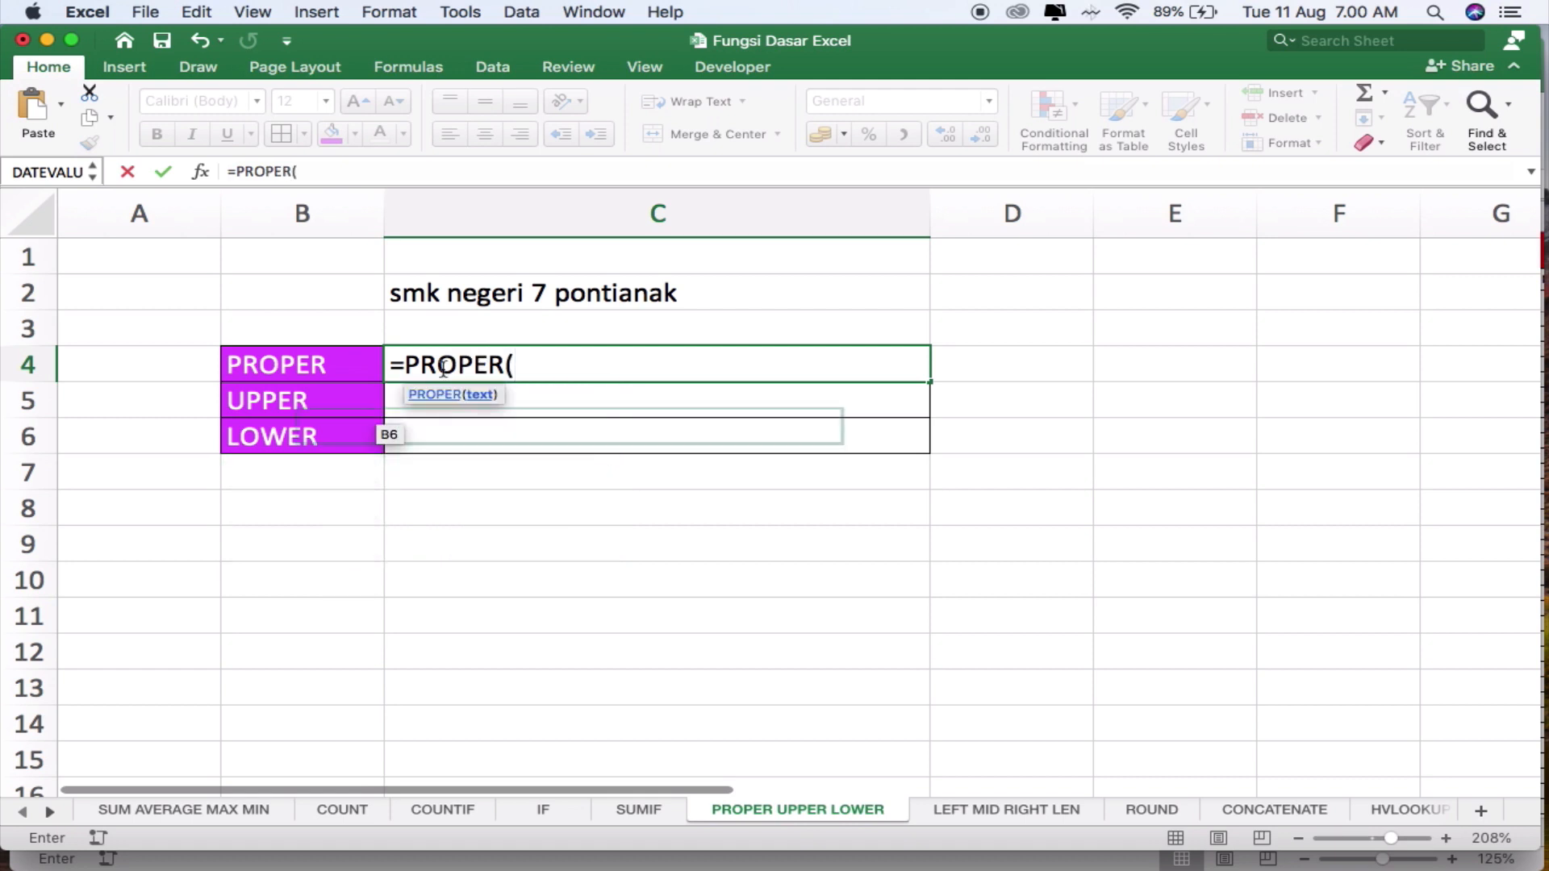
{"action": "left_click", "coordinate": [533, 288]}
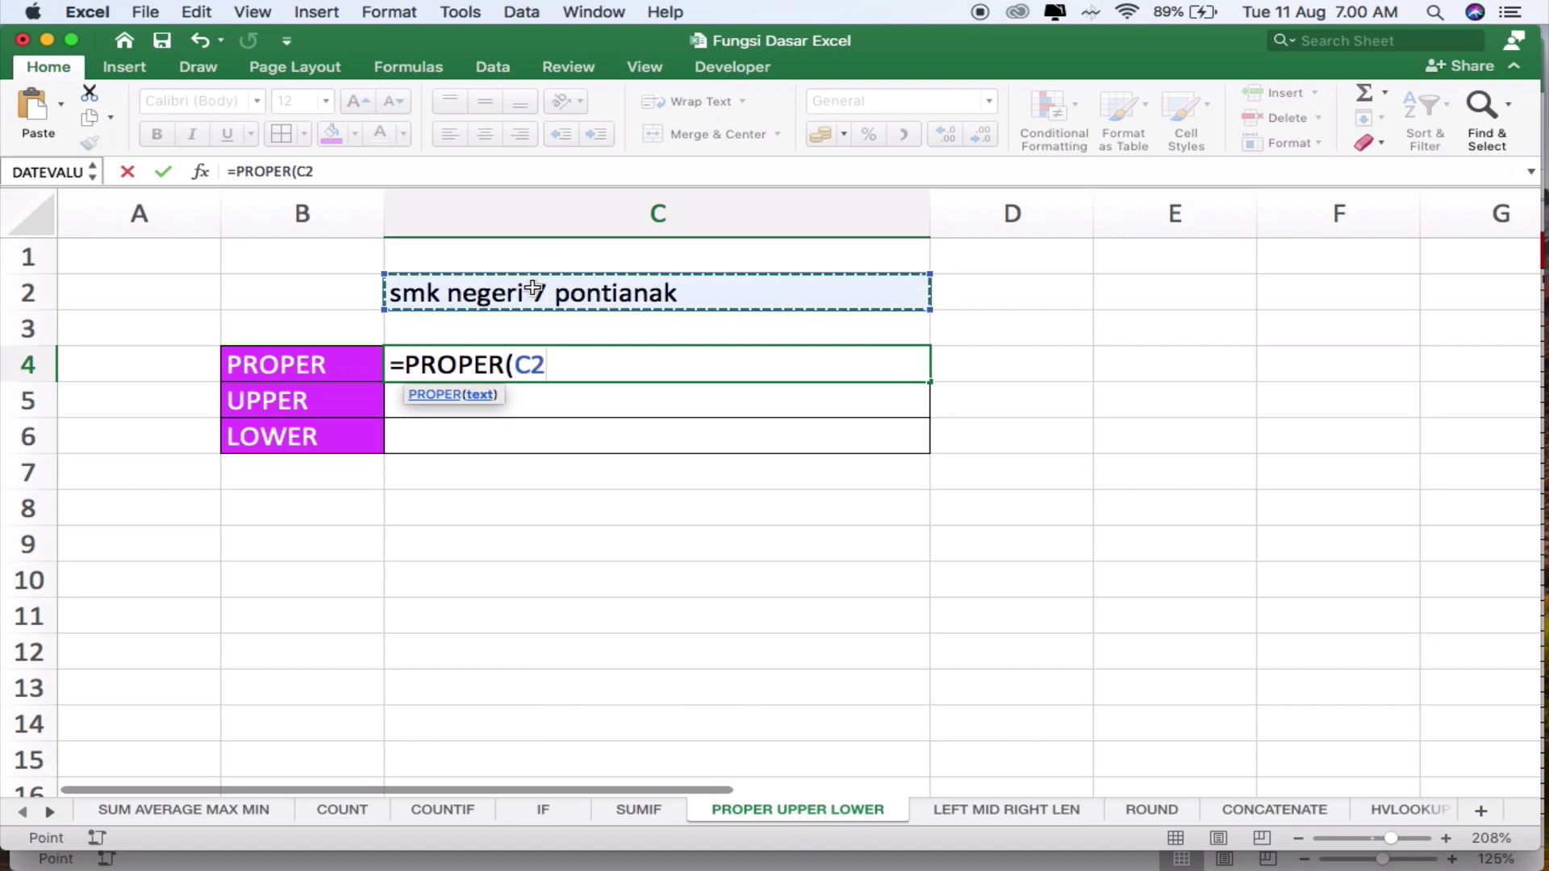
{"action": "type", "text": ")"}
{"action": "key", "text": "Return"}
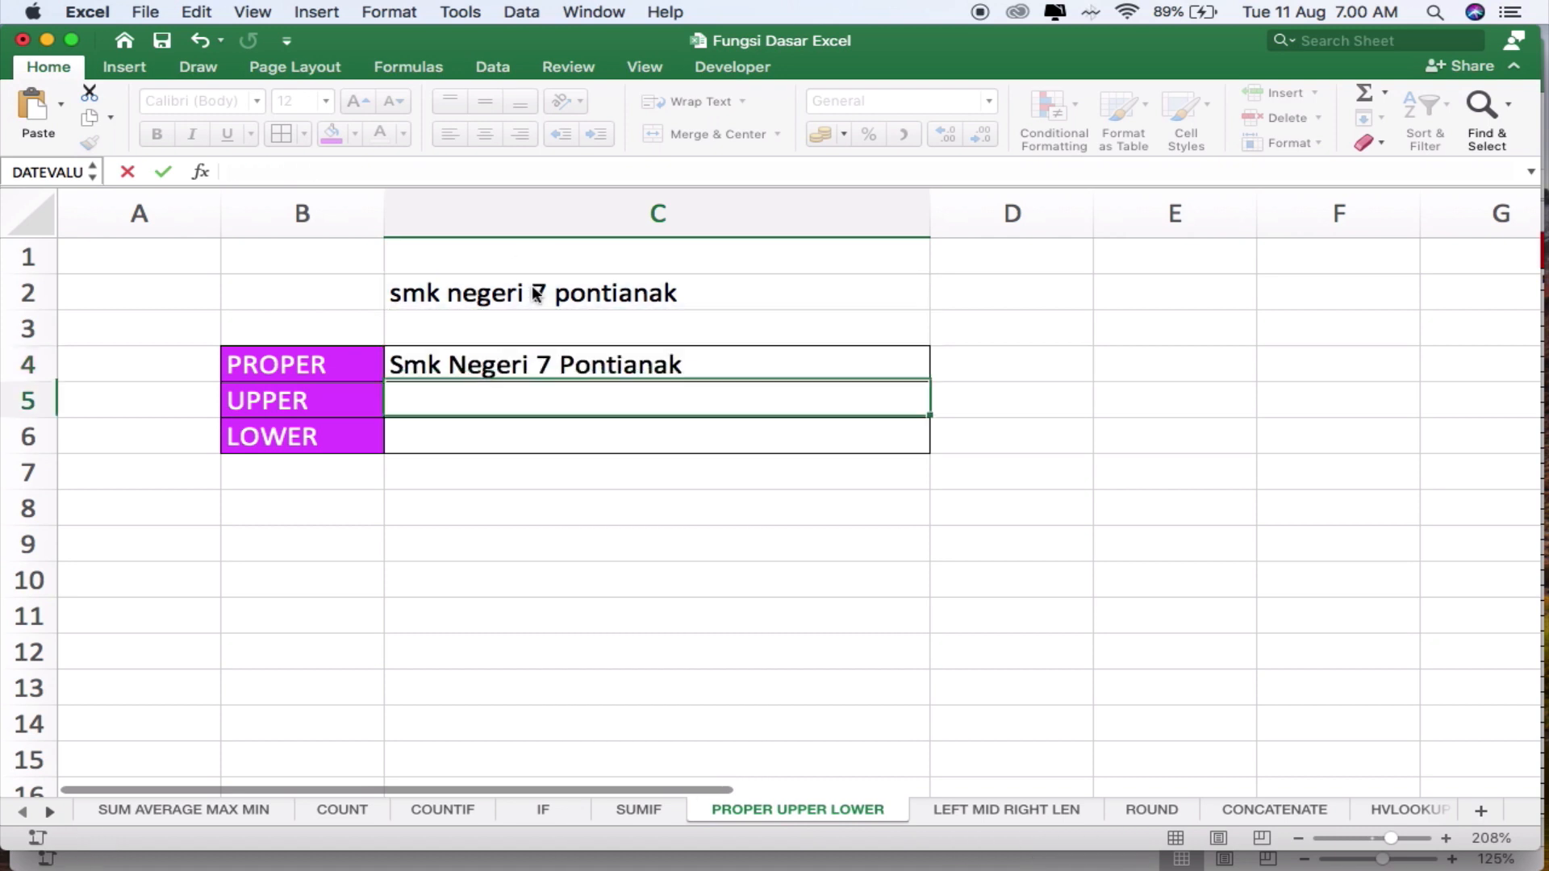
{"action": "key", "text": "Up"}
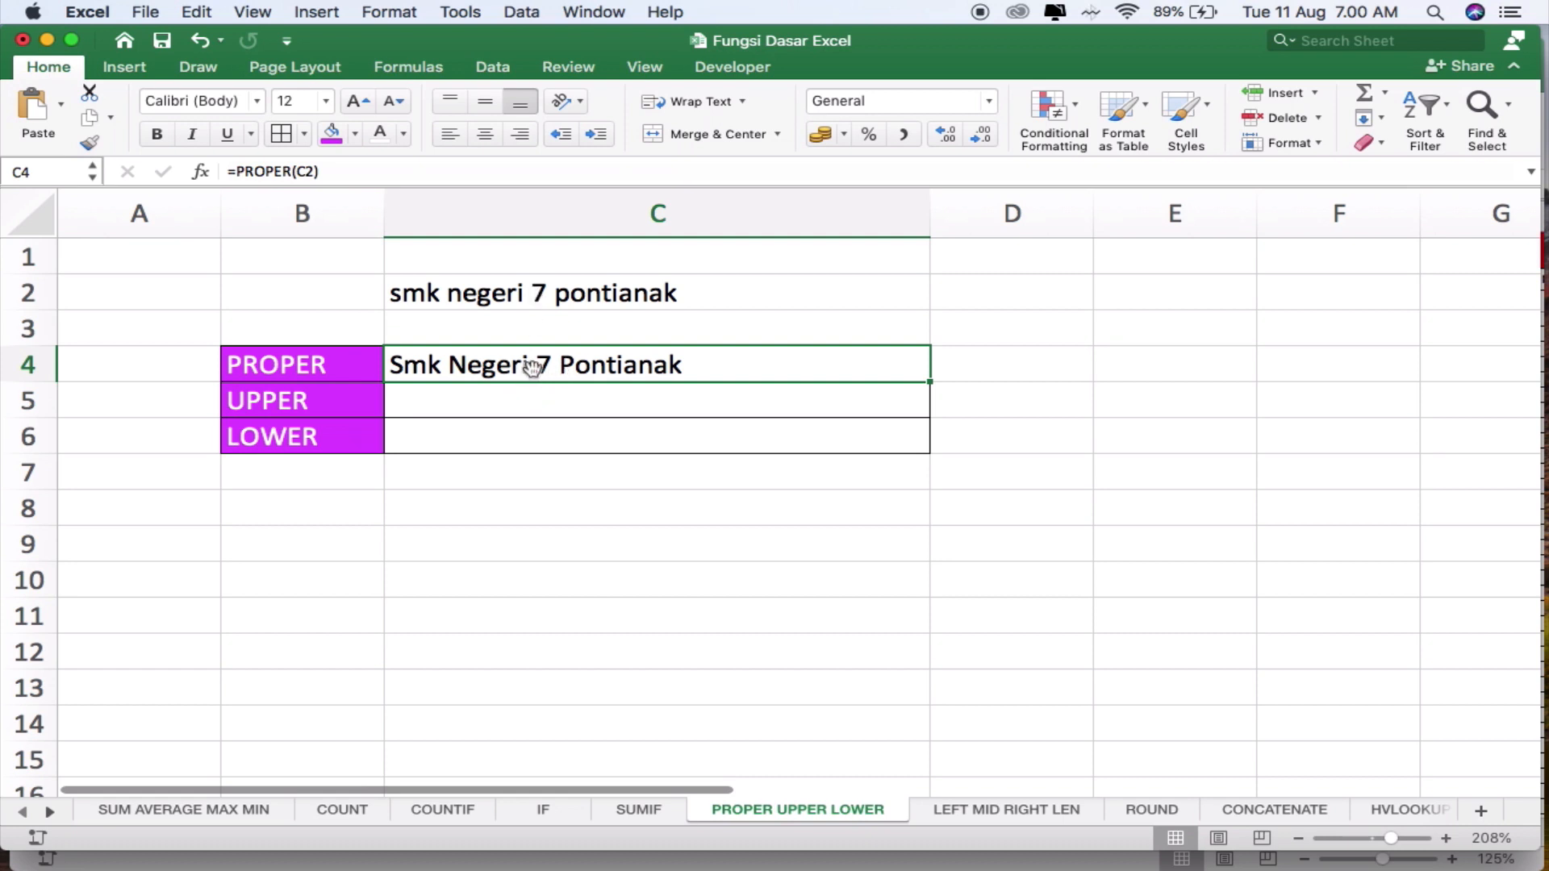
{"action": "left_click", "coordinate": [474, 300]}
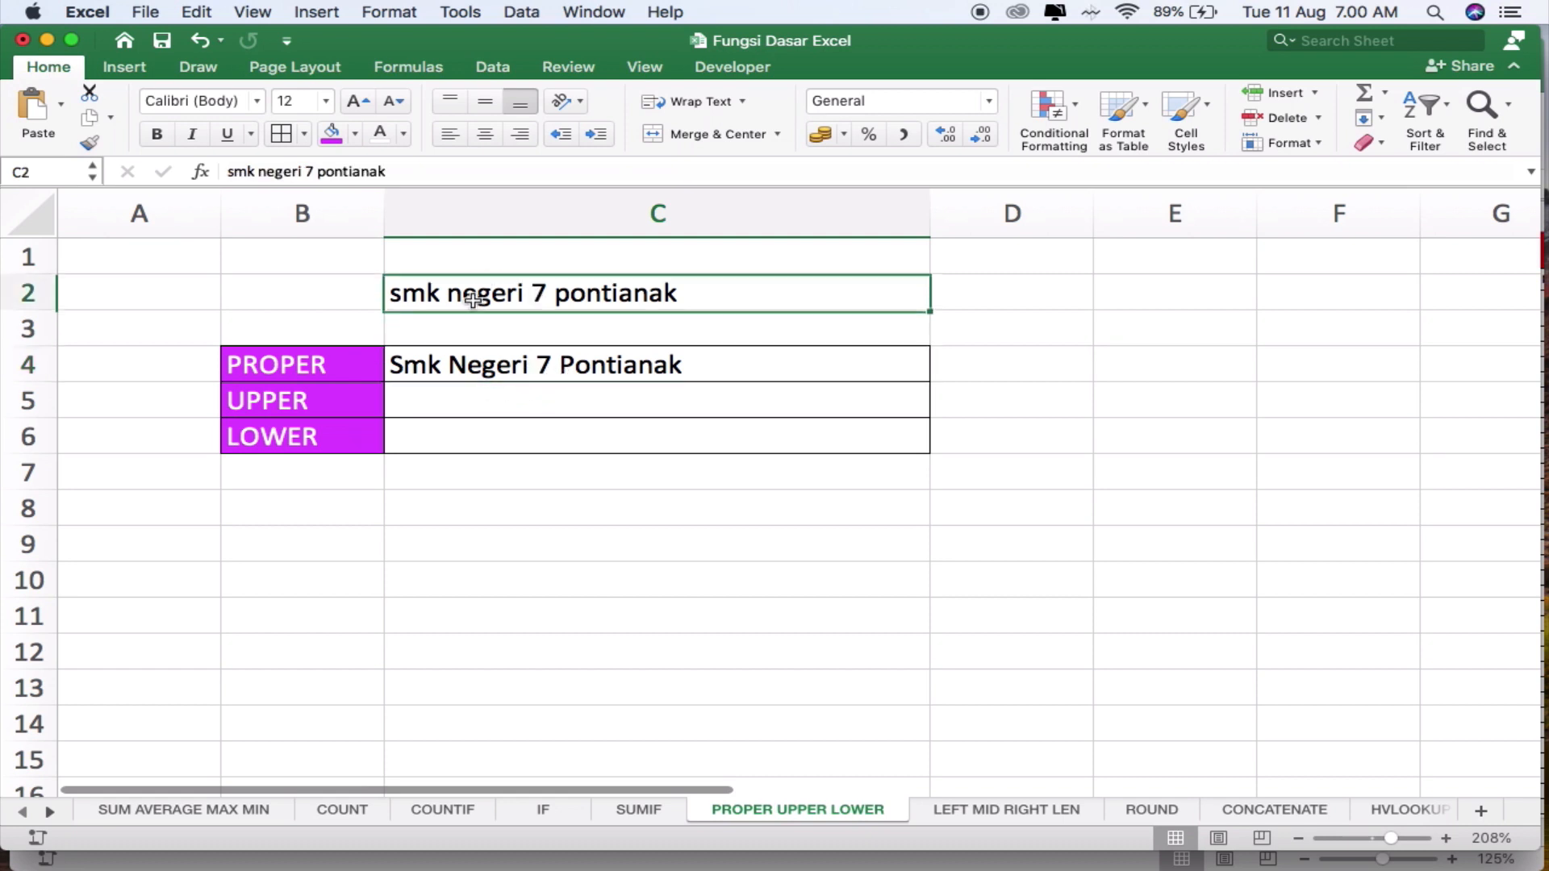
{"action": "left_click", "coordinate": [507, 373]}
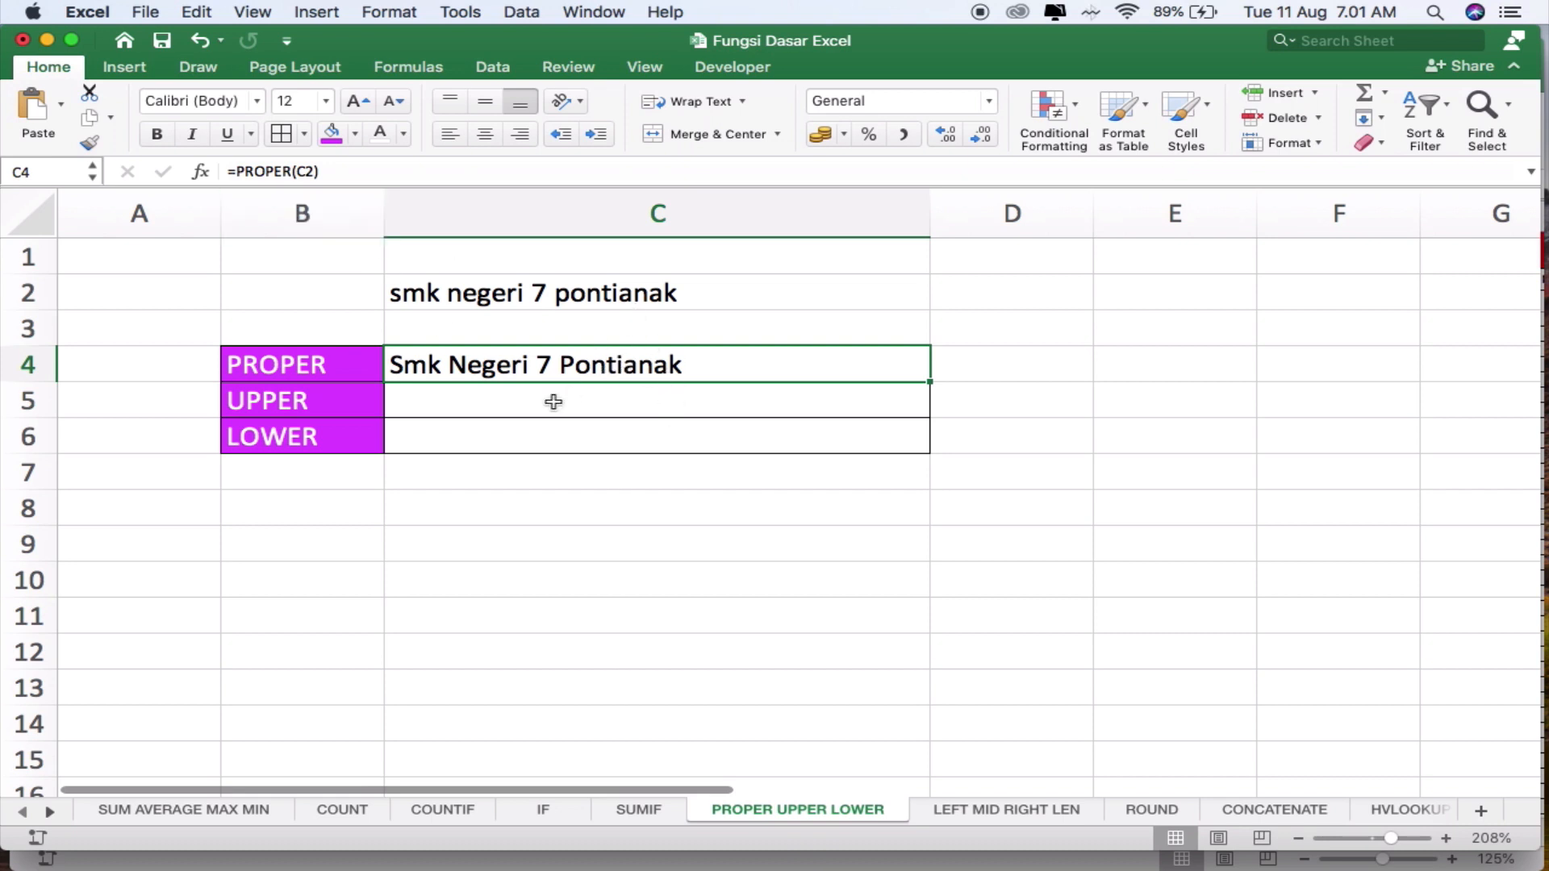
Convert the school name in C2 to uppercase in C5 with =UPPER(C2)
{"action": "left_click", "coordinate": [452, 399]}
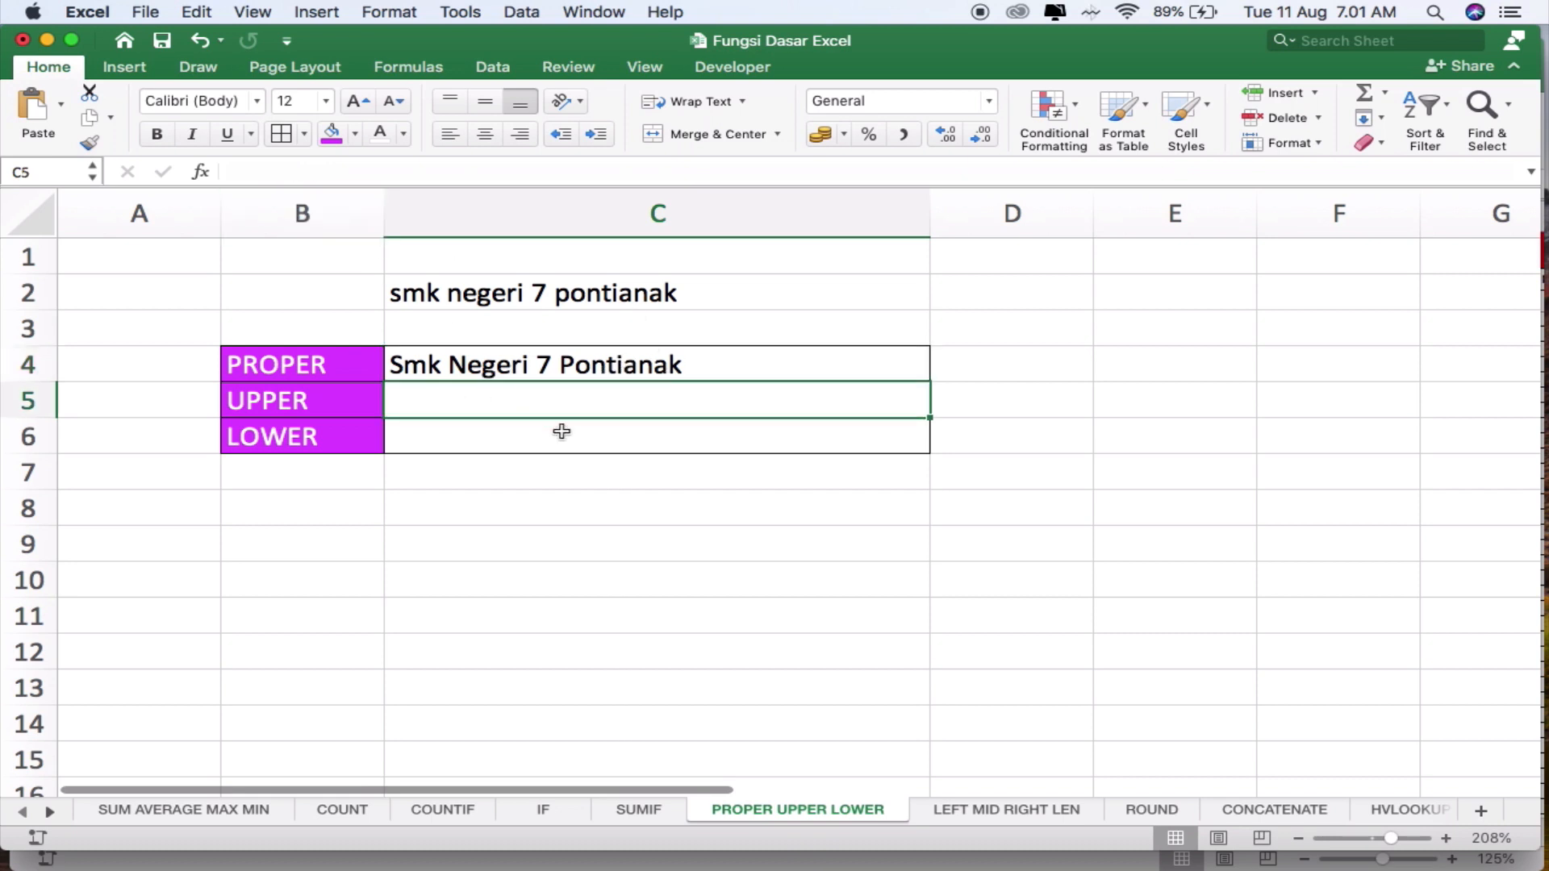
{"action": "type", "text": "="}
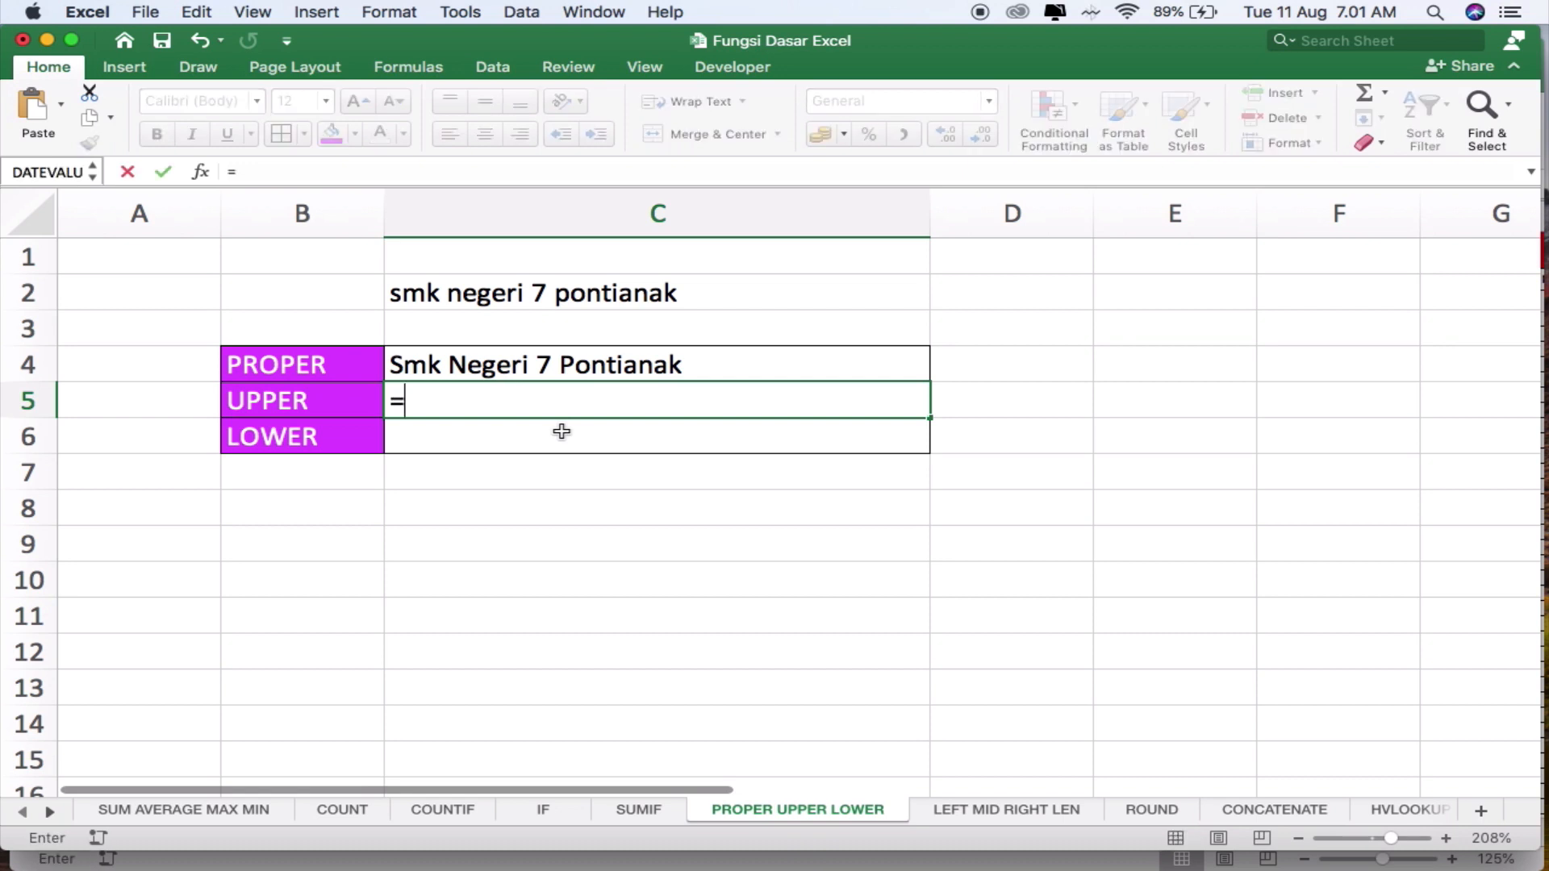
{"action": "type", "text": "upper"}
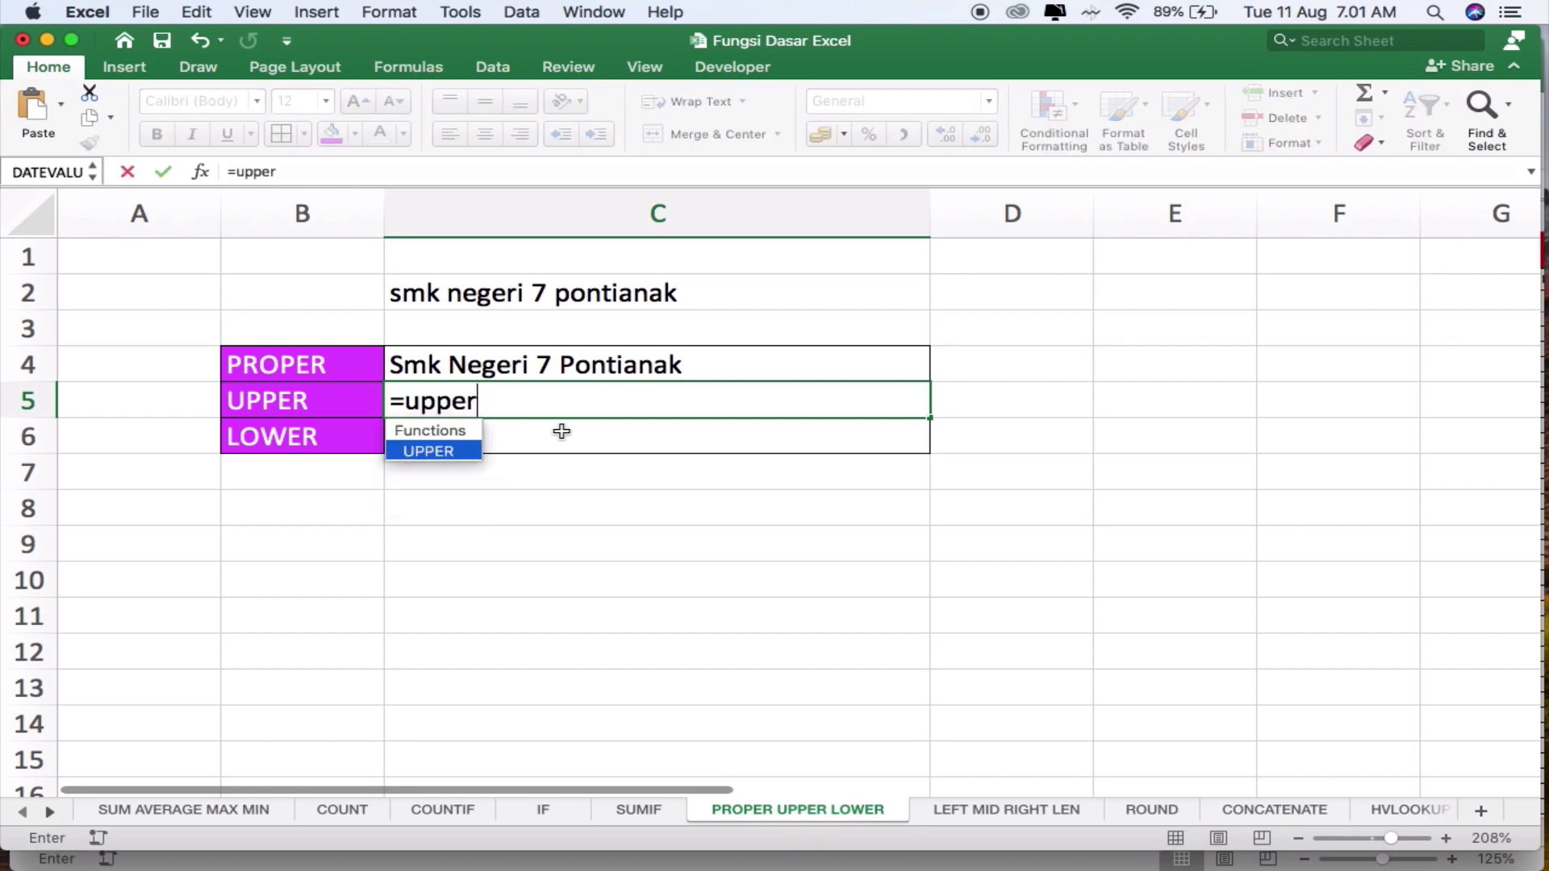
{"action": "key", "text": "BackSpace"}
{"action": "key", "text": "BackSpace"}
{"action": "key", "text": "BackSpace"}
{"action": "key", "text": "BackSpace"}
{"action": "key", "text": "BackSpace"}
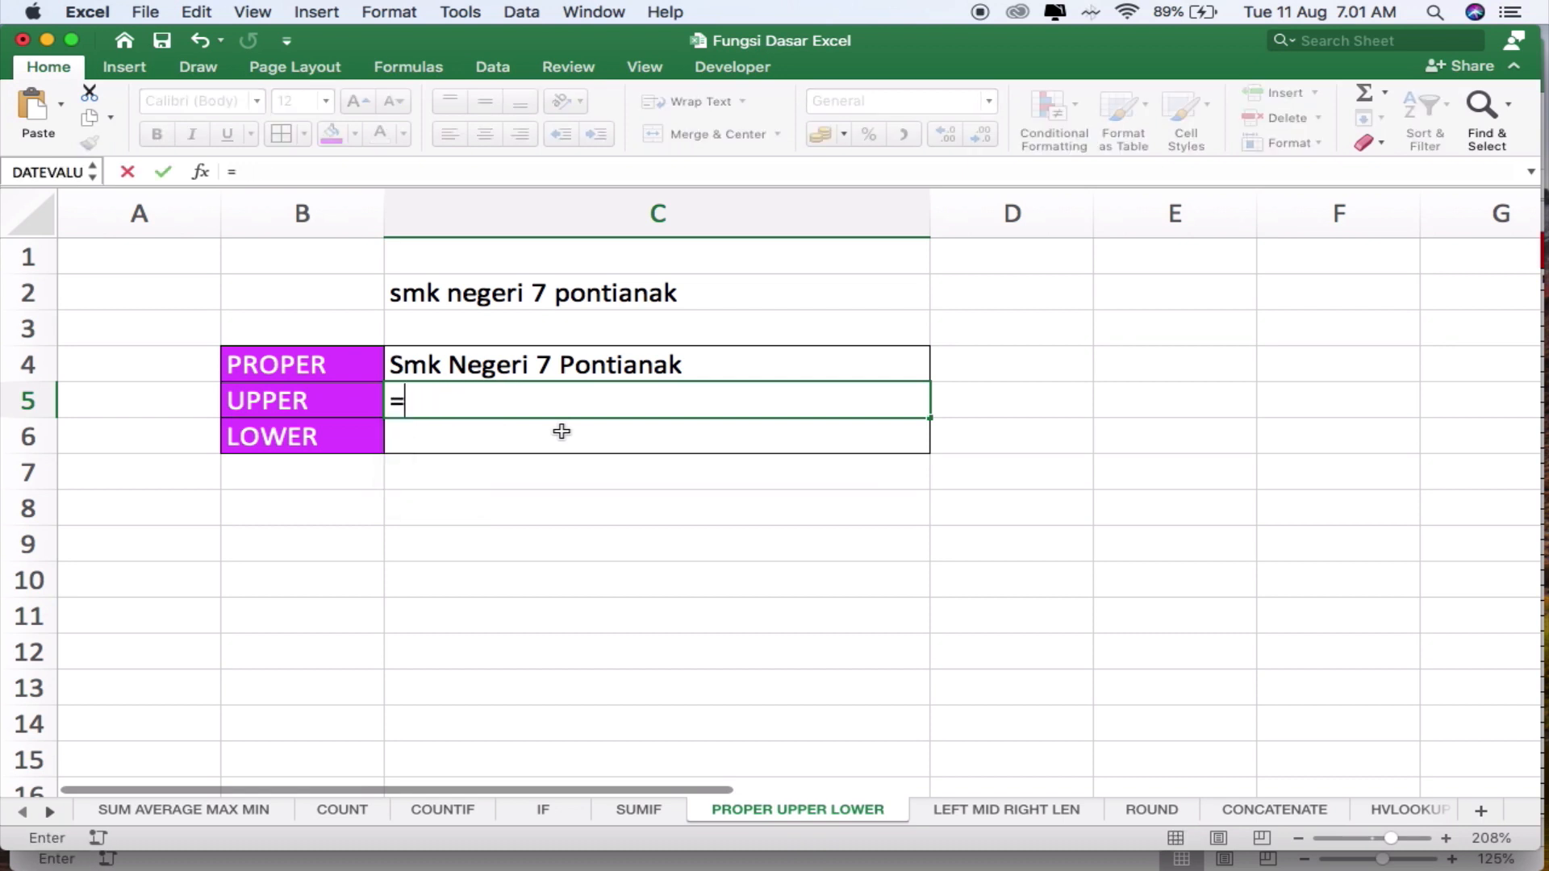
{"action": "type", "text": "UPPE"}
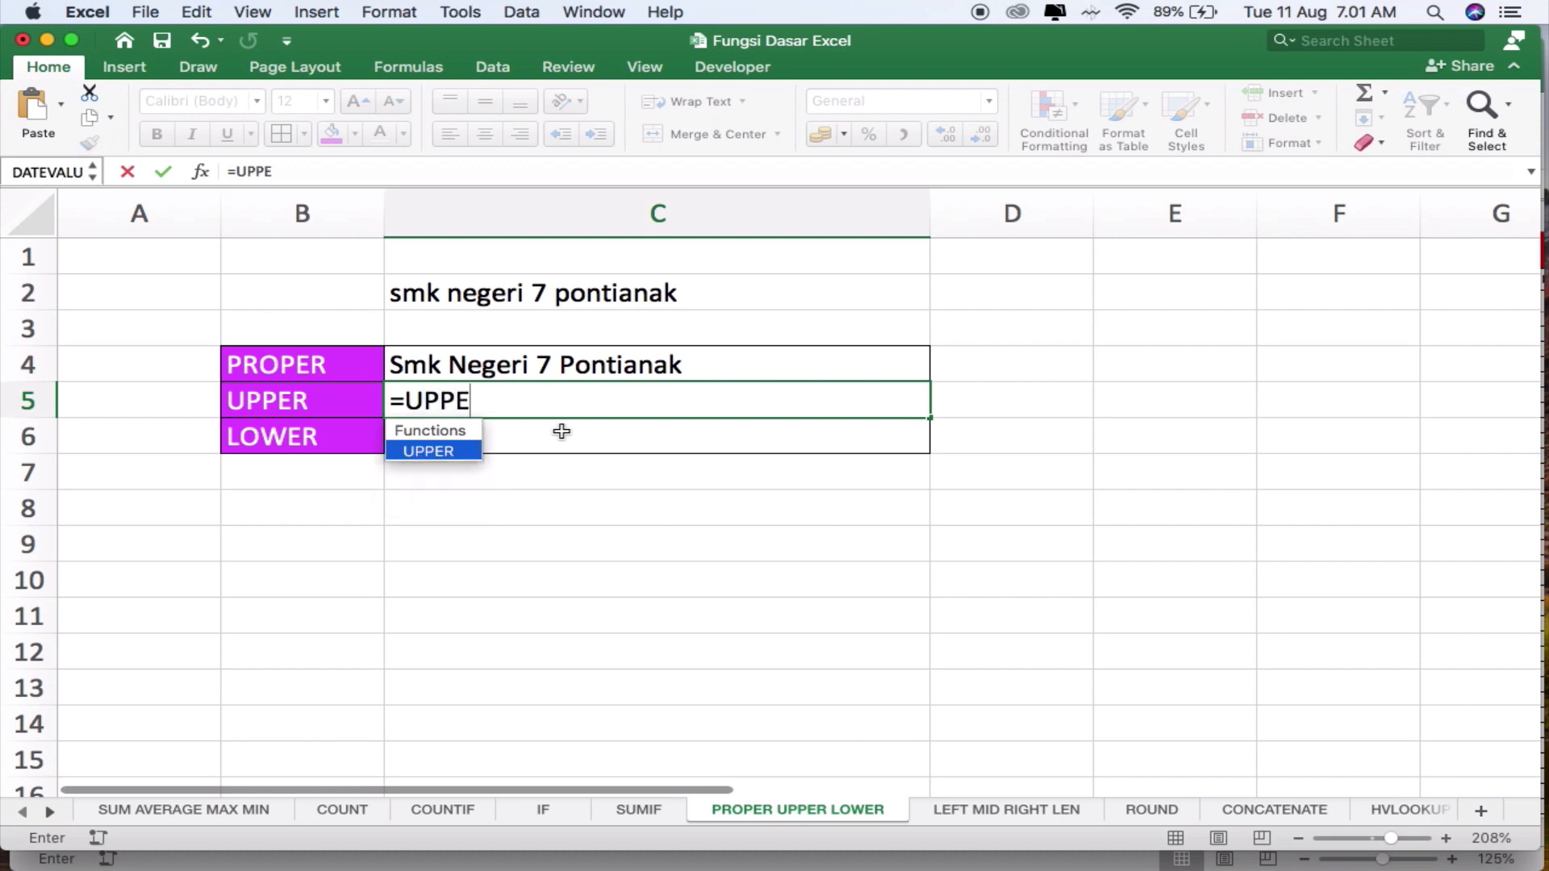
{"action": "type", "text": "R("}
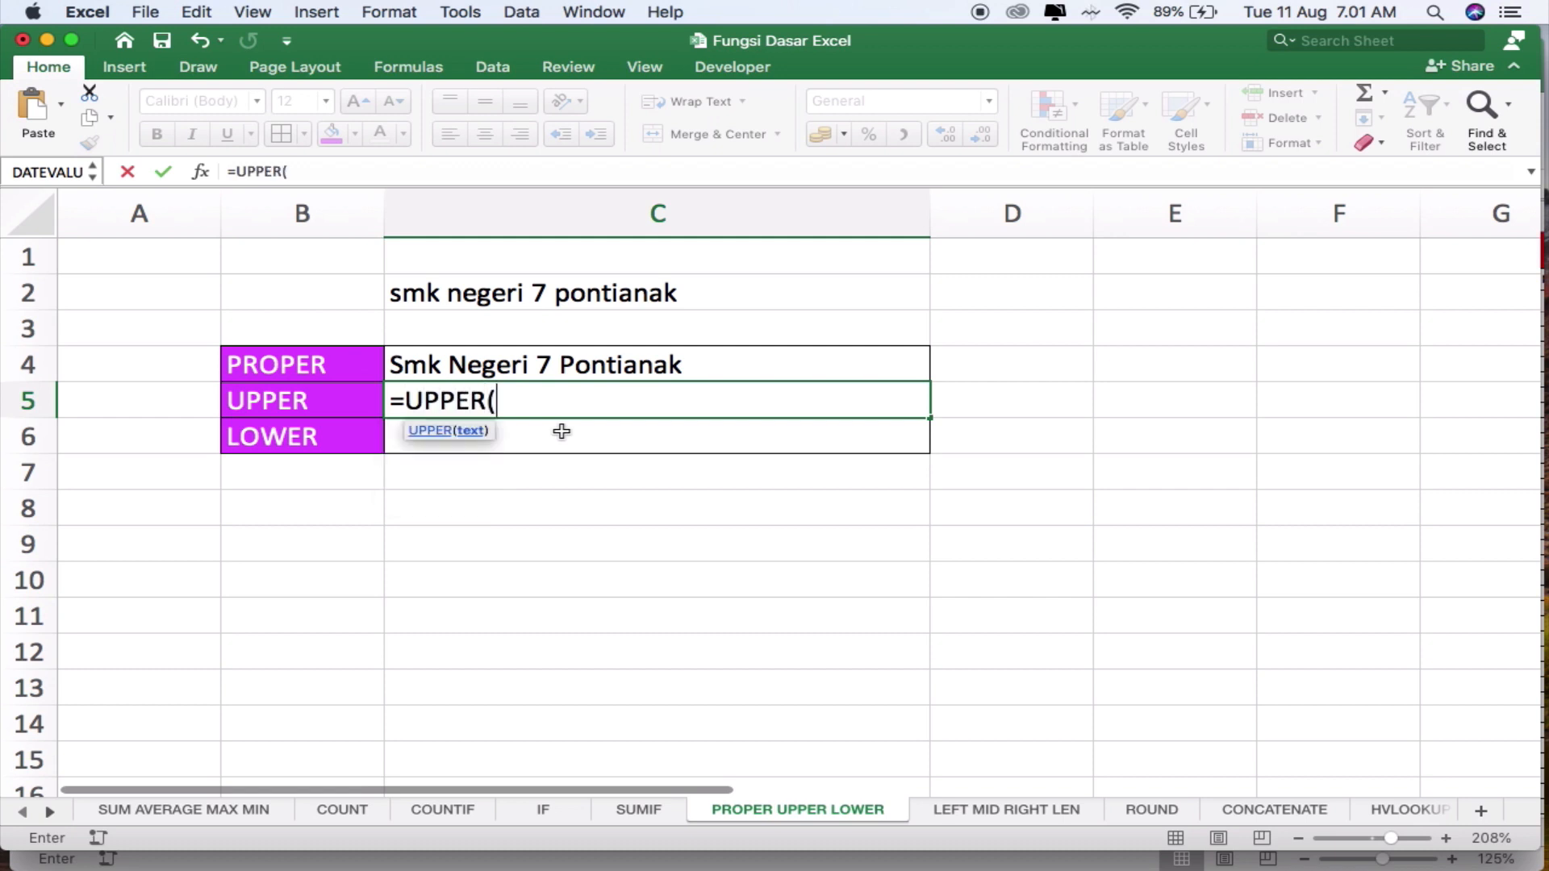
{"action": "left_click", "coordinate": [526, 294]}
{"action": "type", "text": ")"}
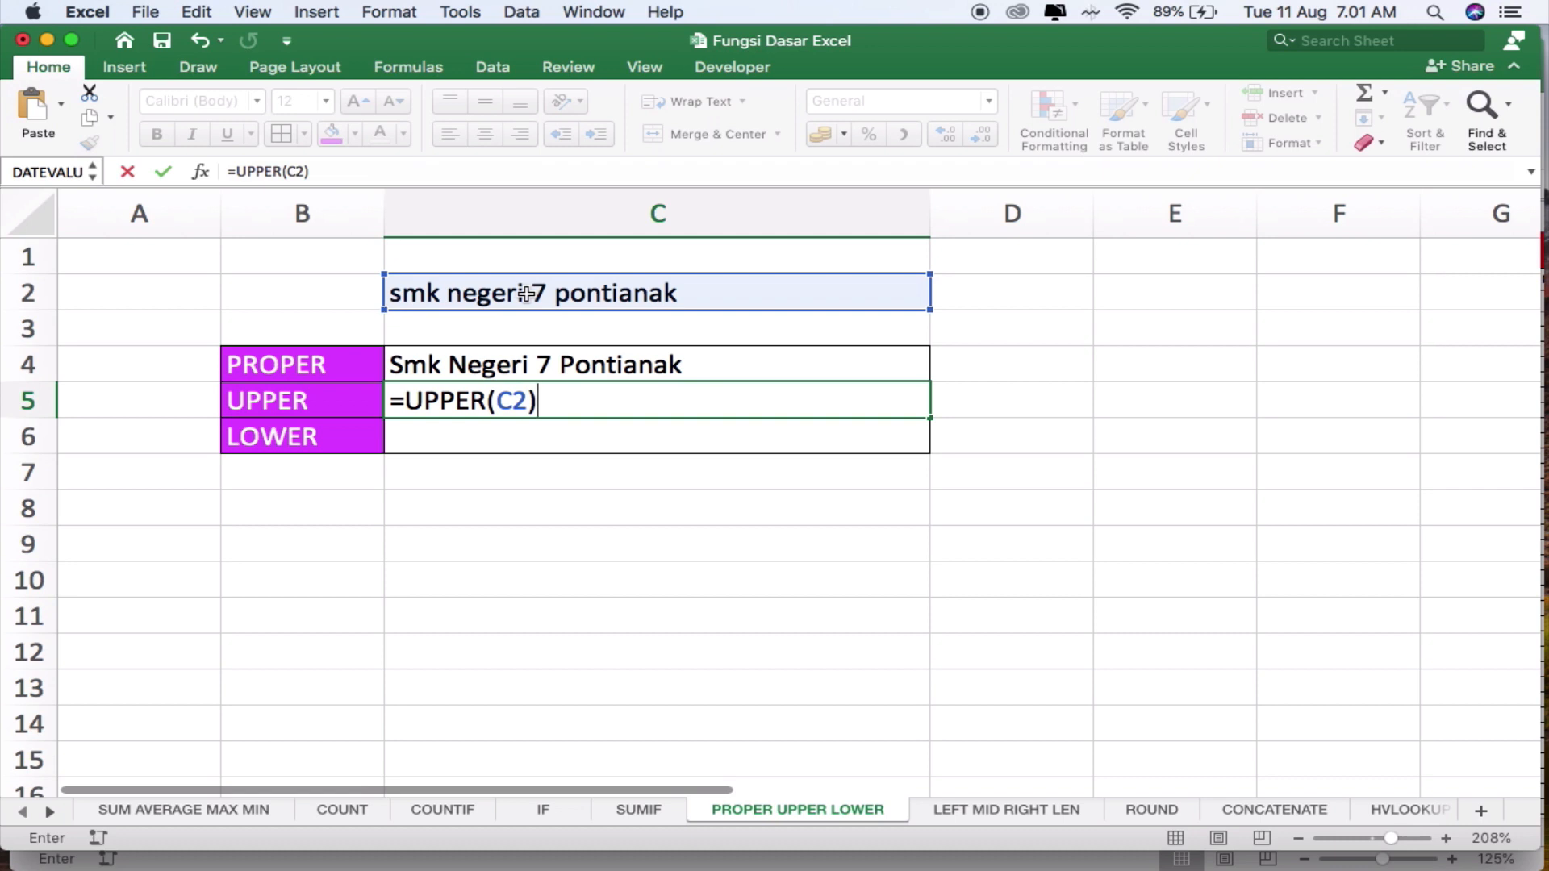
{"action": "key", "text": "Return"}
{"action": "key", "text": "Up"}
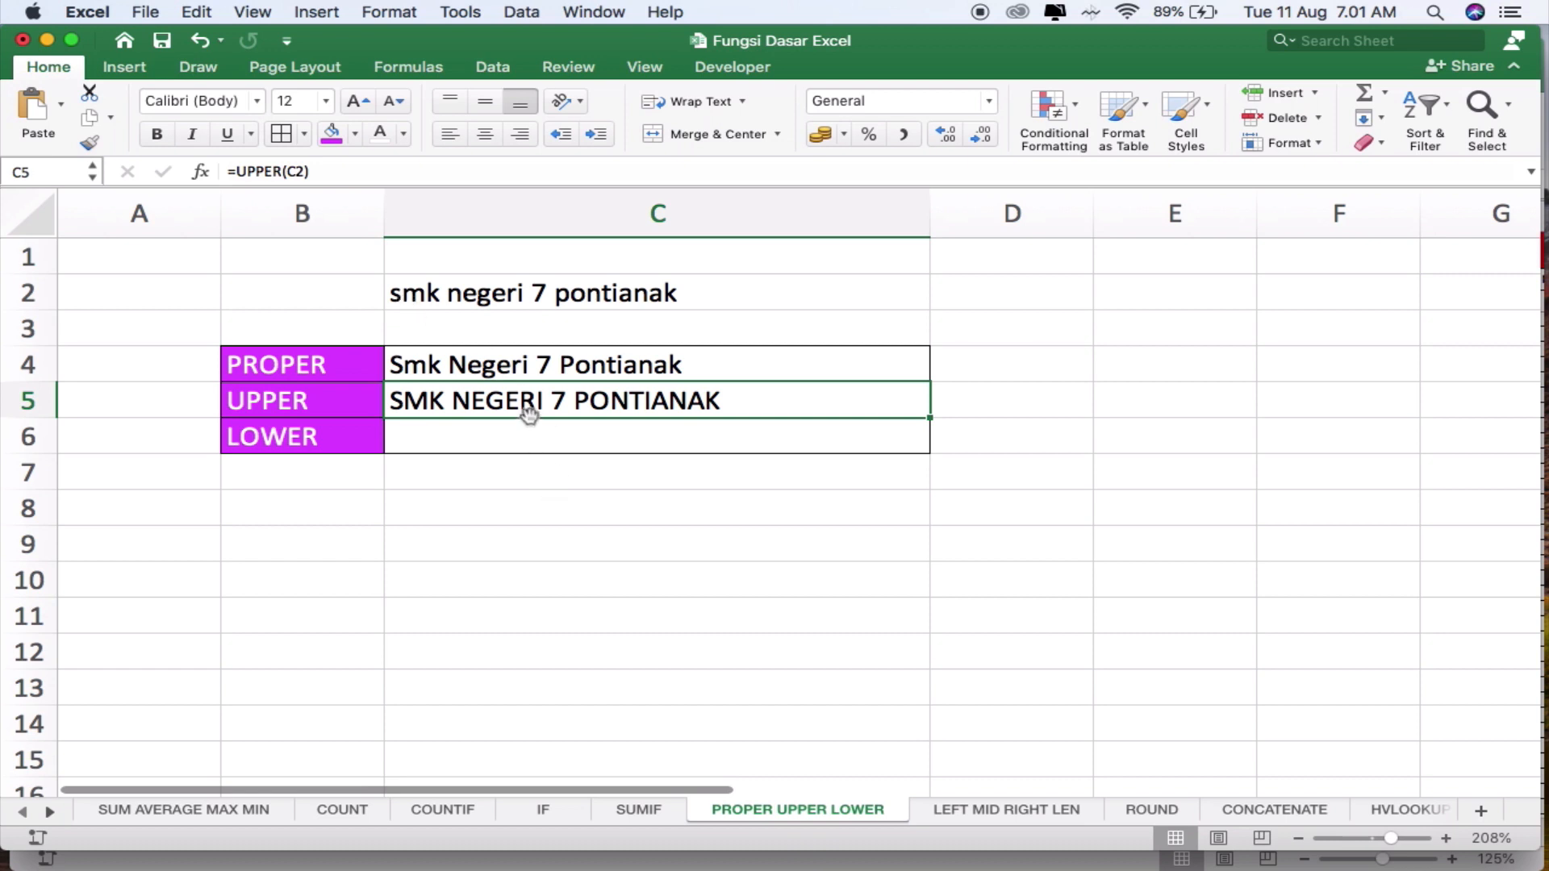
Convert the school name in C2 to lowercase in C6 with =LOWER(C2), and compare it with the source text
{"action": "left_click", "coordinate": [479, 438]}
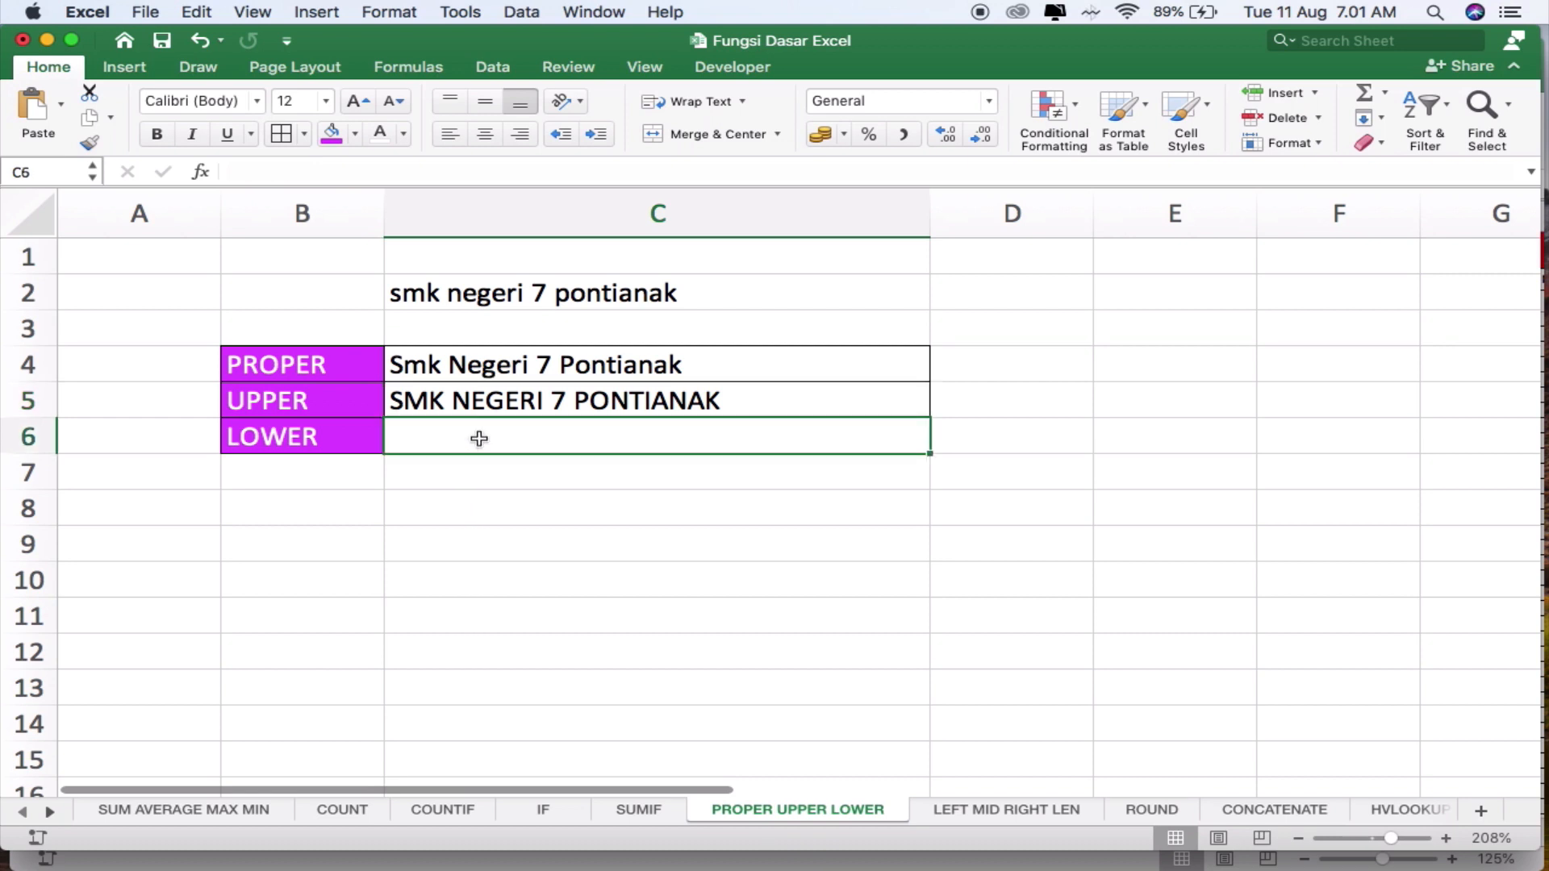
{"action": "type", "text": "="}
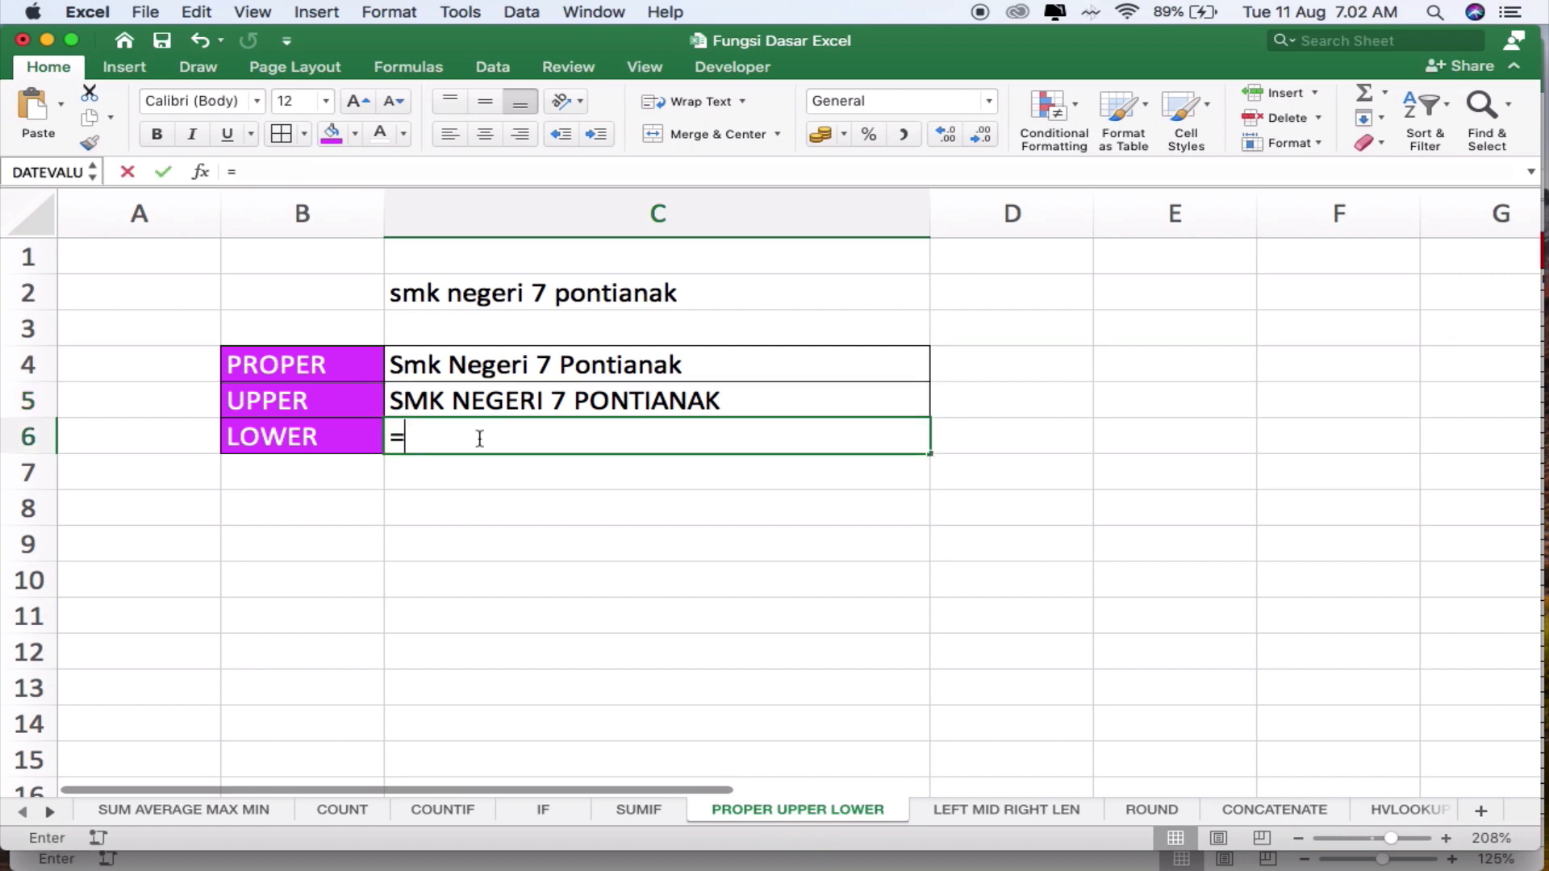
{"action": "type", "text": "lower("}
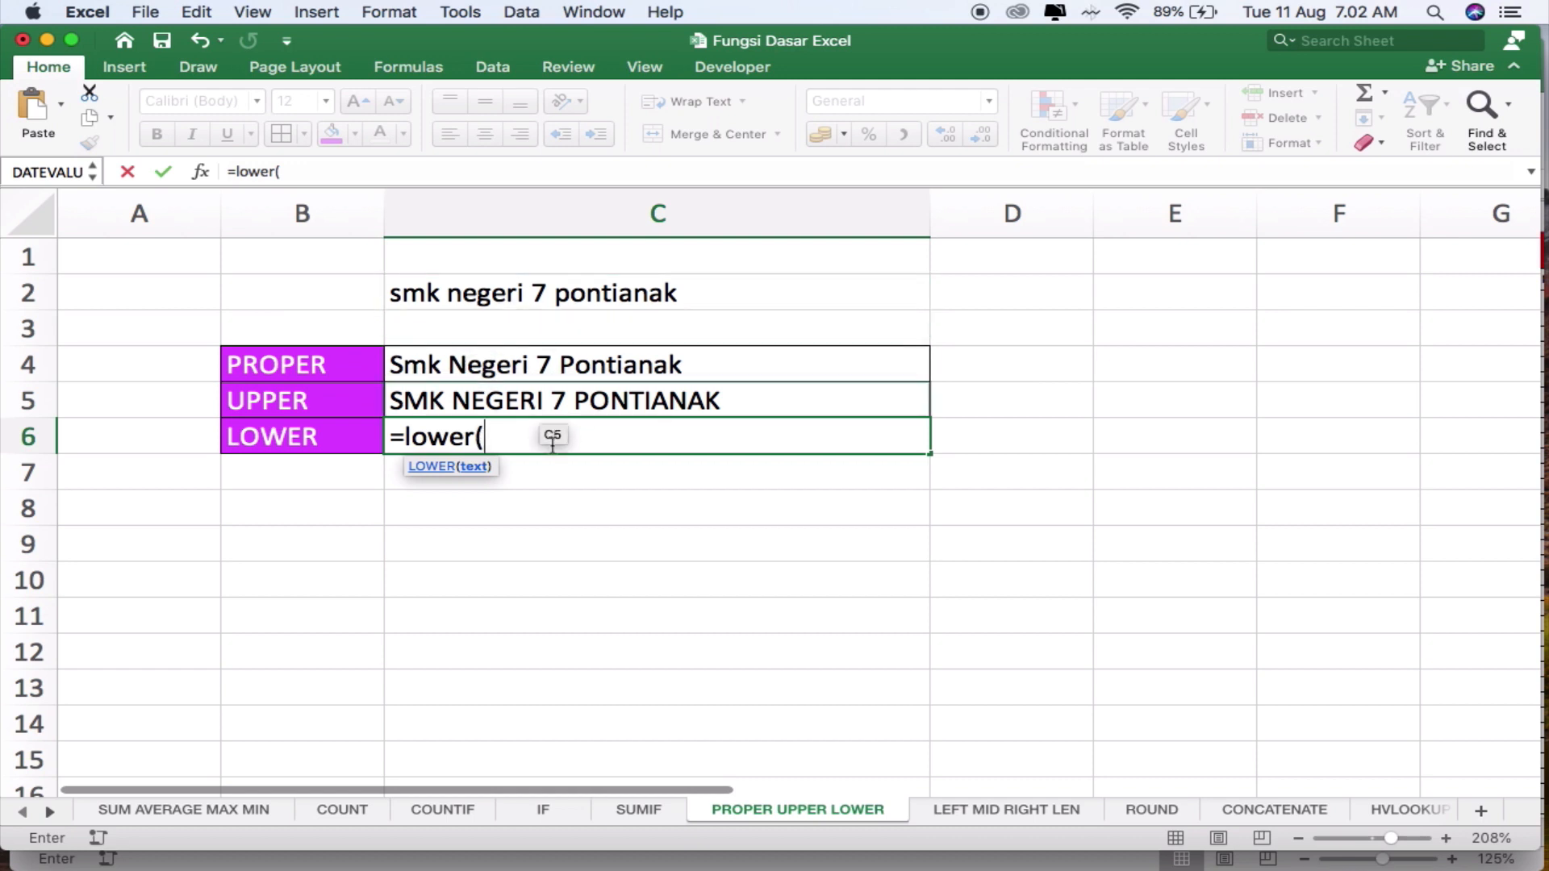
{"action": "key", "text": "BackSpace"}
{"action": "key", "text": "BackSpace"}
{"action": "key", "text": "BackSpace"}
{"action": "key", "text": "BackSpace"}
{"action": "key", "text": "BackSpace"}
{"action": "key", "text": "BackSpace"}
{"action": "type", "text": "LOWER("}
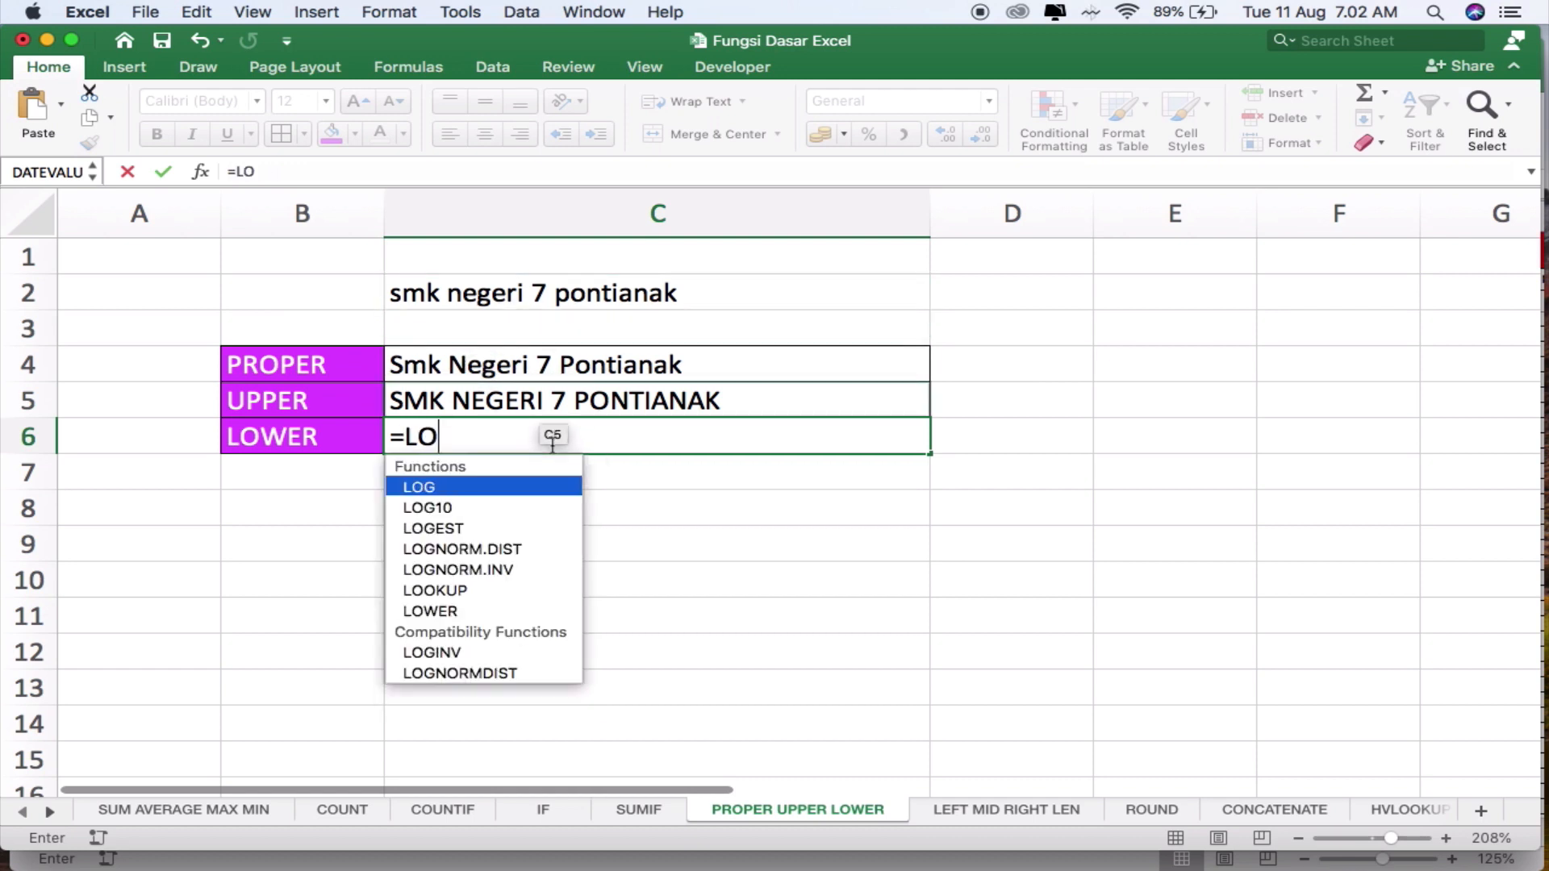
{"action": "left_click", "coordinate": [483, 284]}
{"action": "type", "text": ")"}
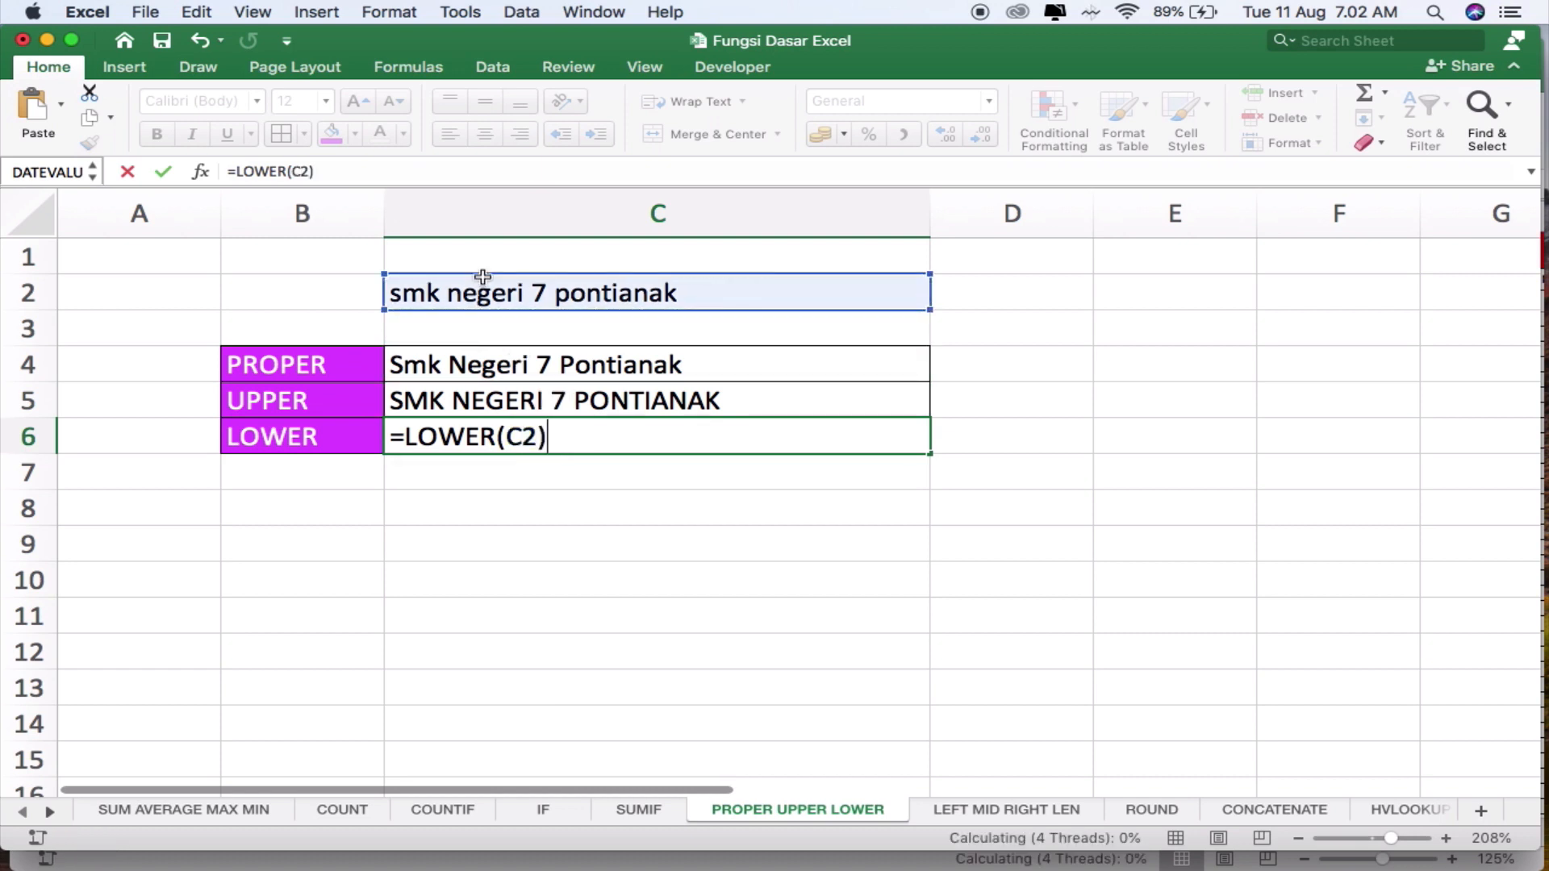
{"action": "key", "text": "Return"}
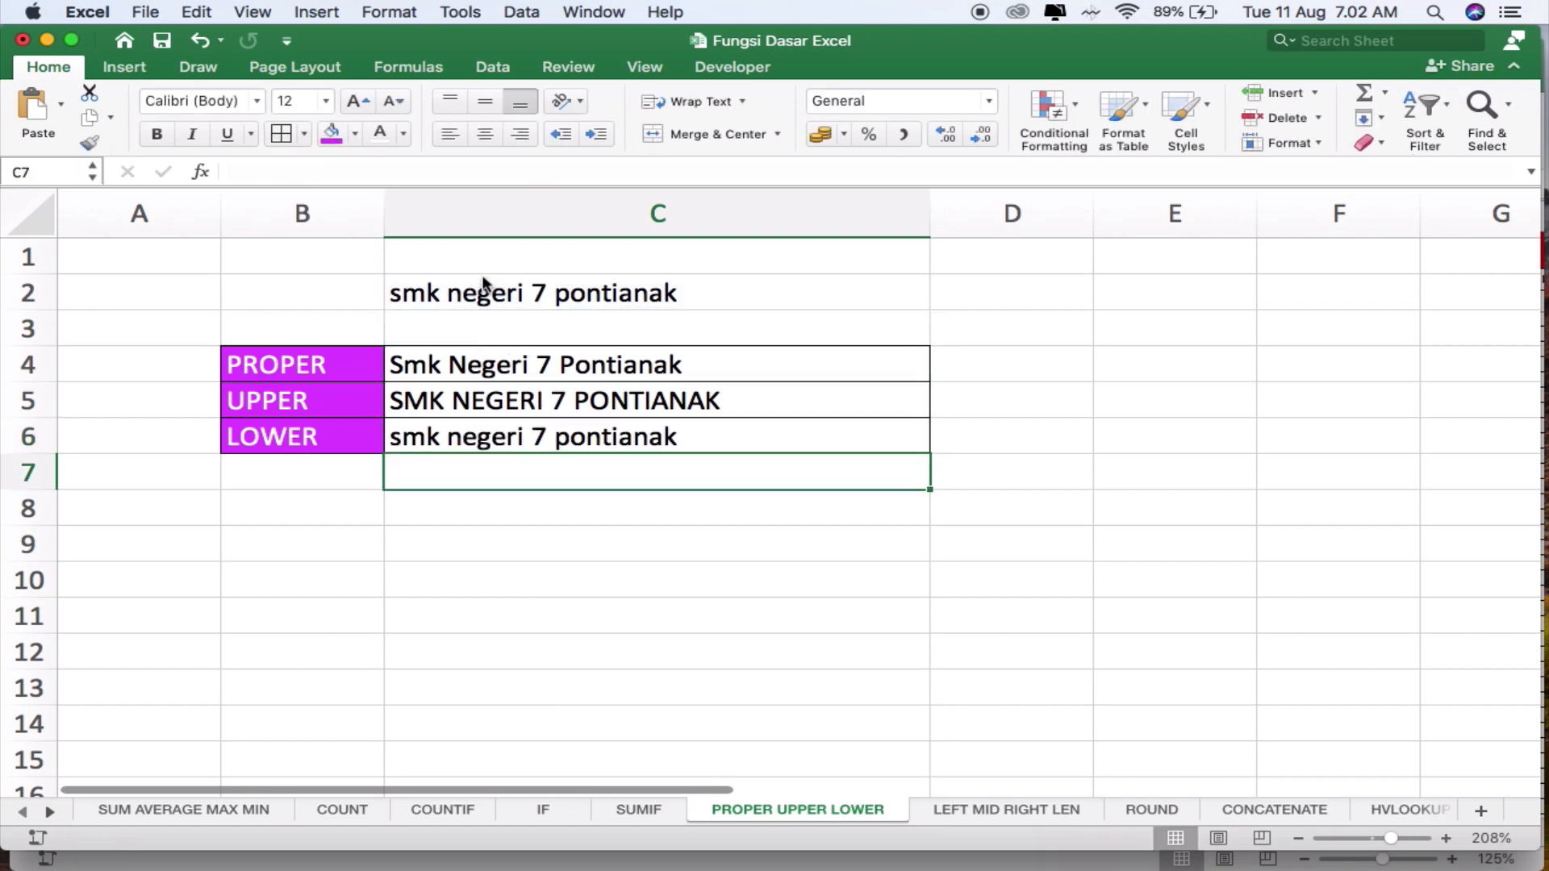
{"action": "left_click", "coordinate": [487, 443]}
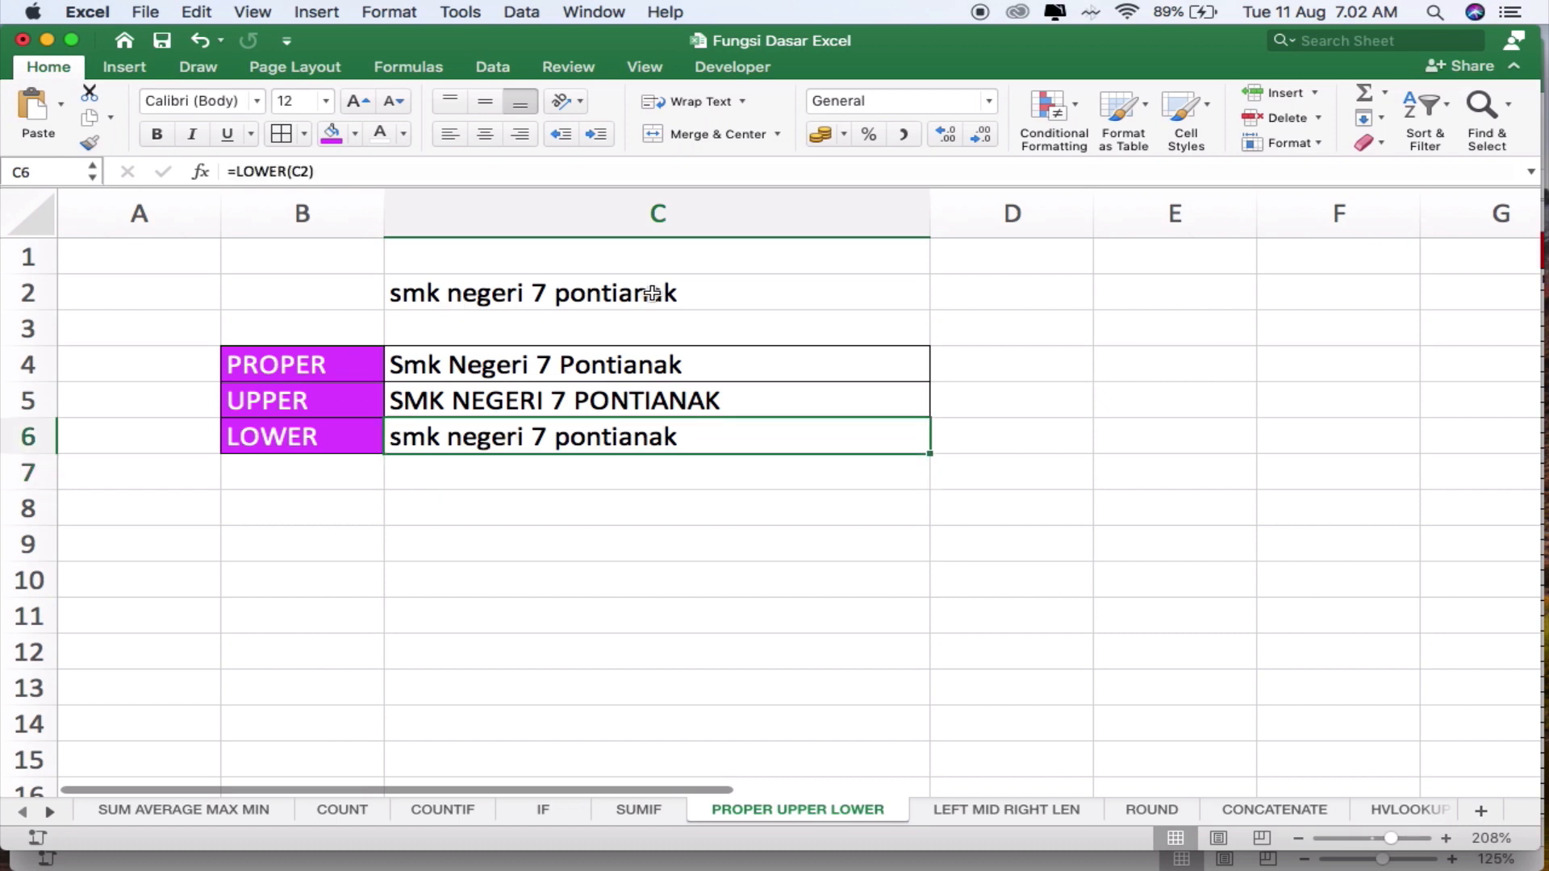
{"action": "left_click", "coordinate": [478, 298]}
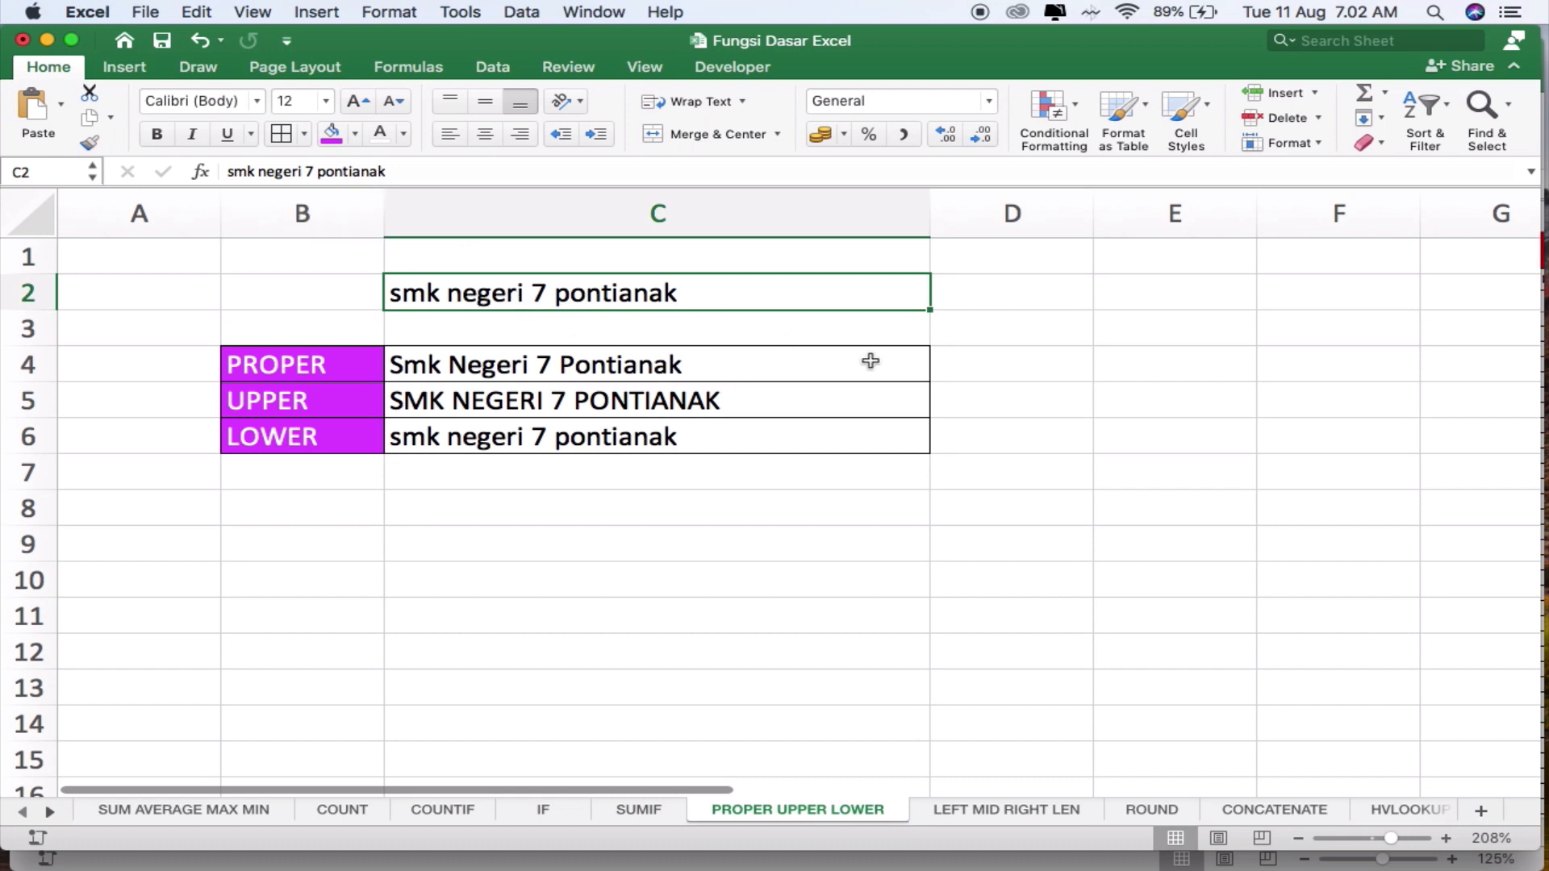
{"action": "left_click", "coordinate": [405, 440]}
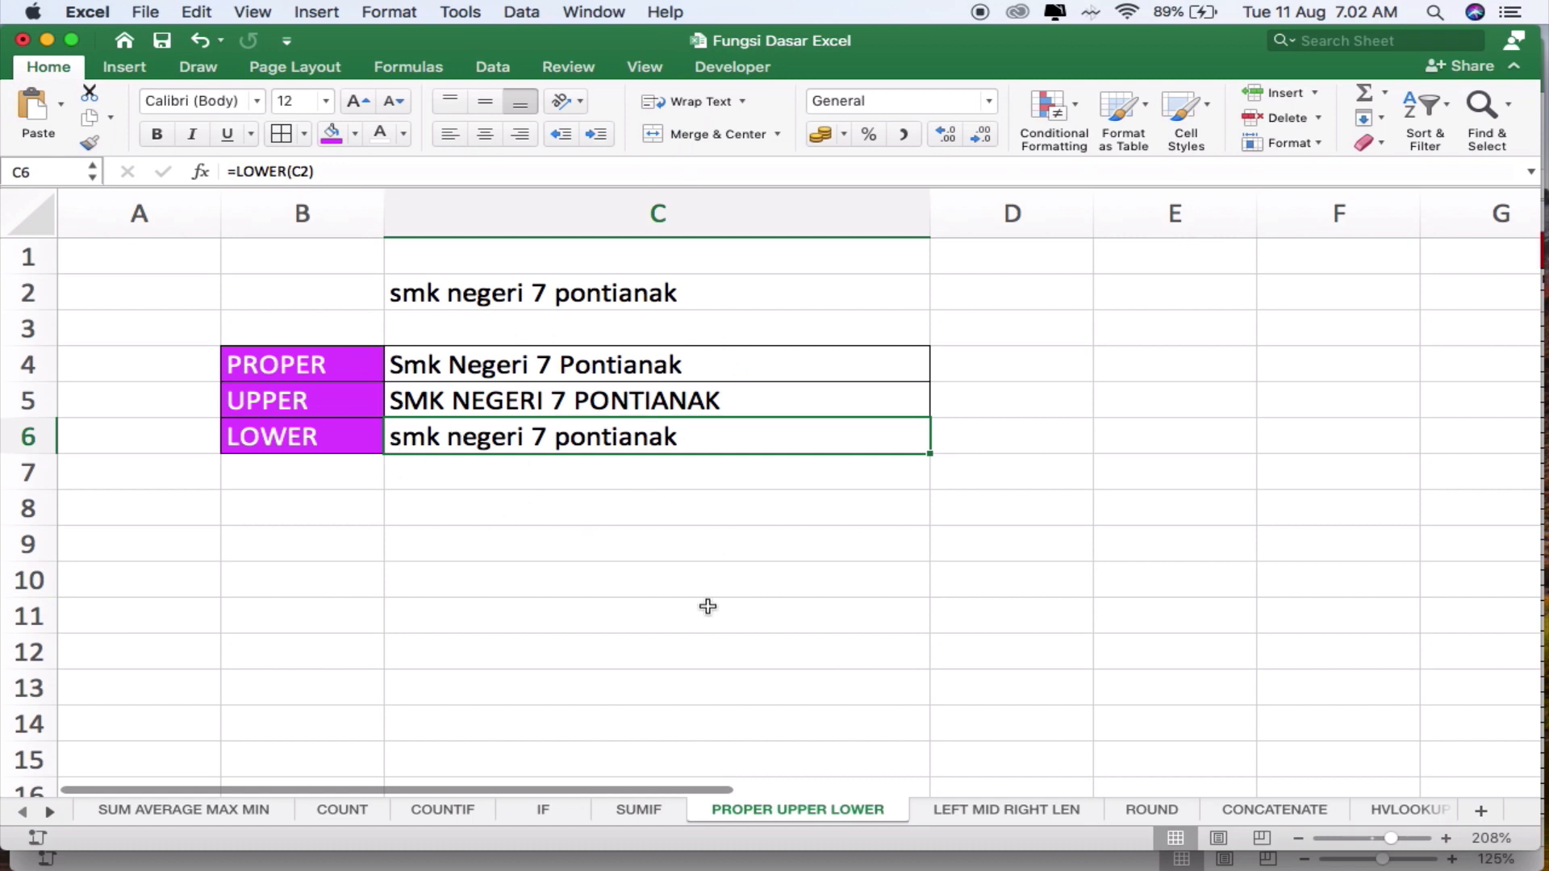
Open the LEFT MID RIGHT LEN sheet and look over its source text and function table
{"action": "left_click", "coordinate": [1028, 807]}
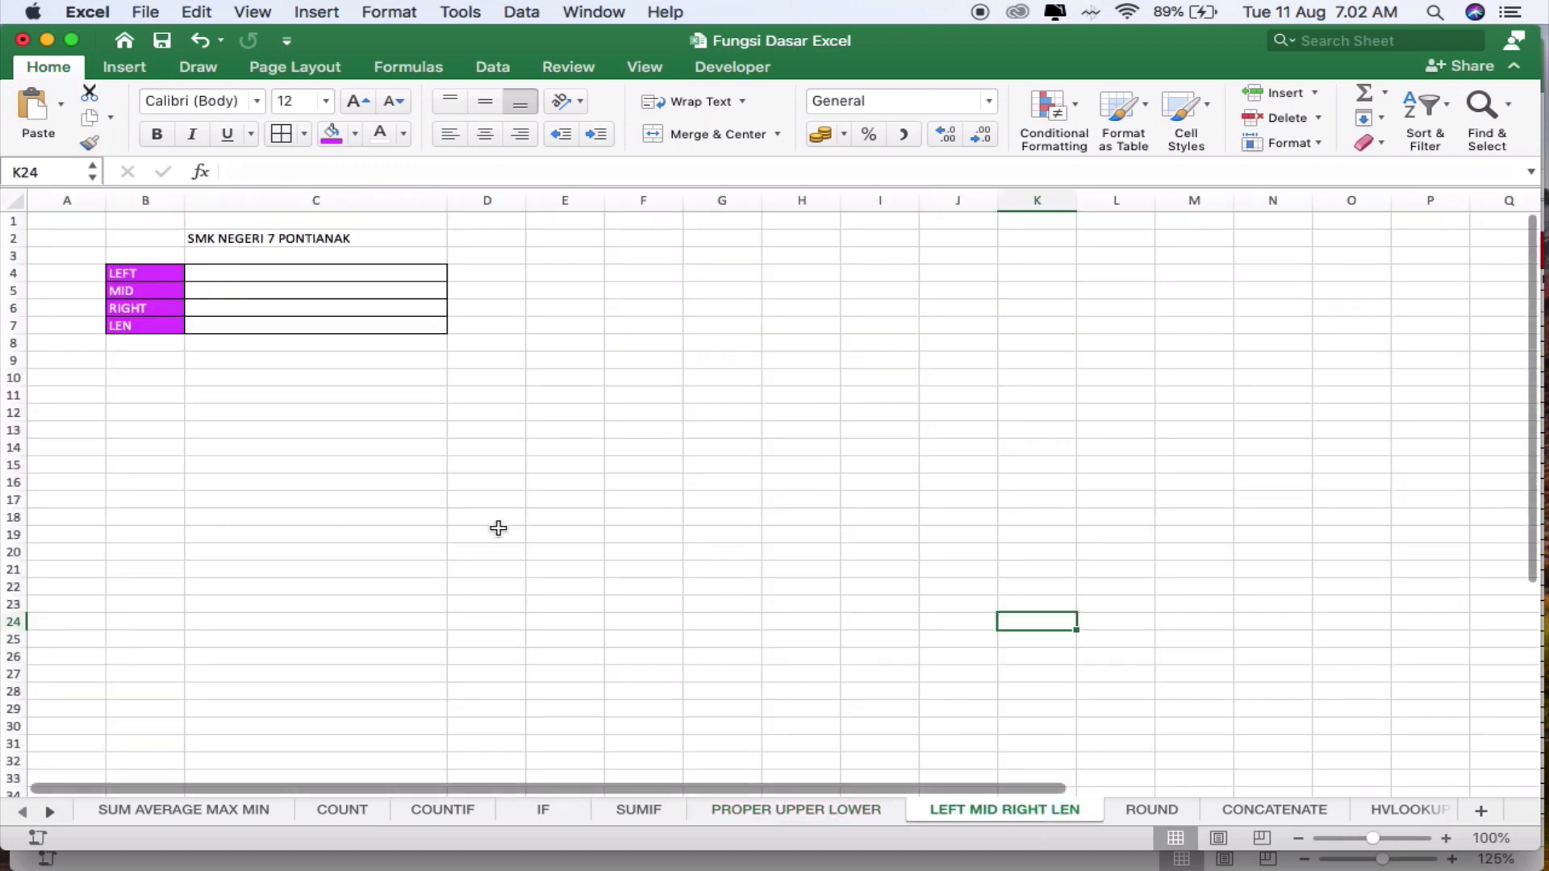
{"action": "left_click", "coordinate": [307, 429]}
{"action": "scroll", "coordinate": [308, 428], "scroll_direction": "up", "scroll_amount": 3}
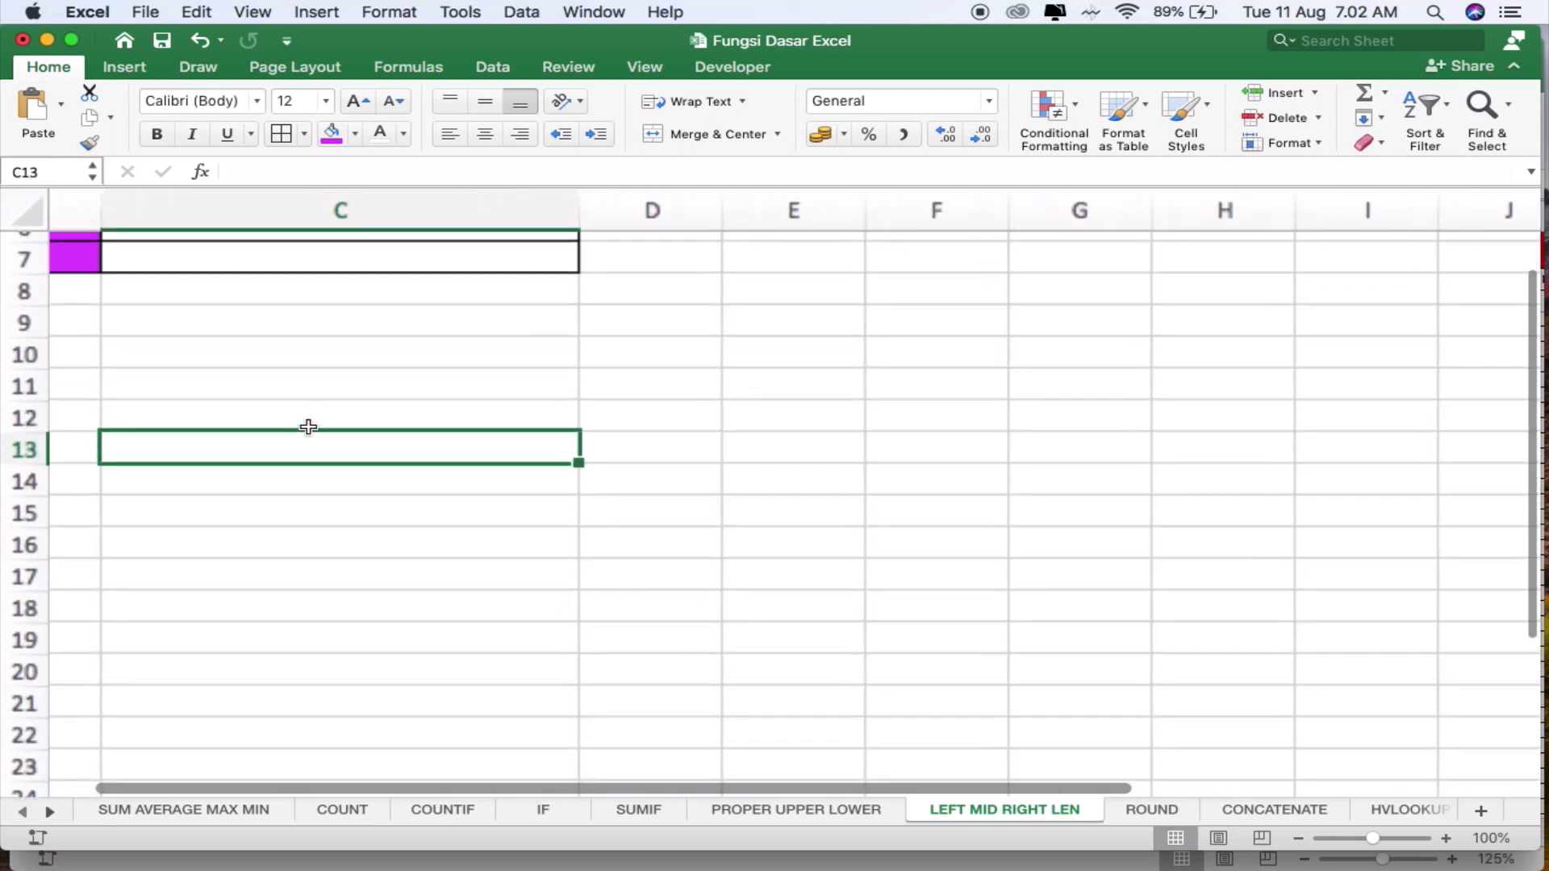
{"action": "scroll", "coordinate": [307, 426], "scroll_direction": "up", "scroll_amount": 5}
Extract the first three characters of the school name in C2 into C4 with =LEFT(C2;3)
{"action": "left_click", "coordinate": [394, 345]}
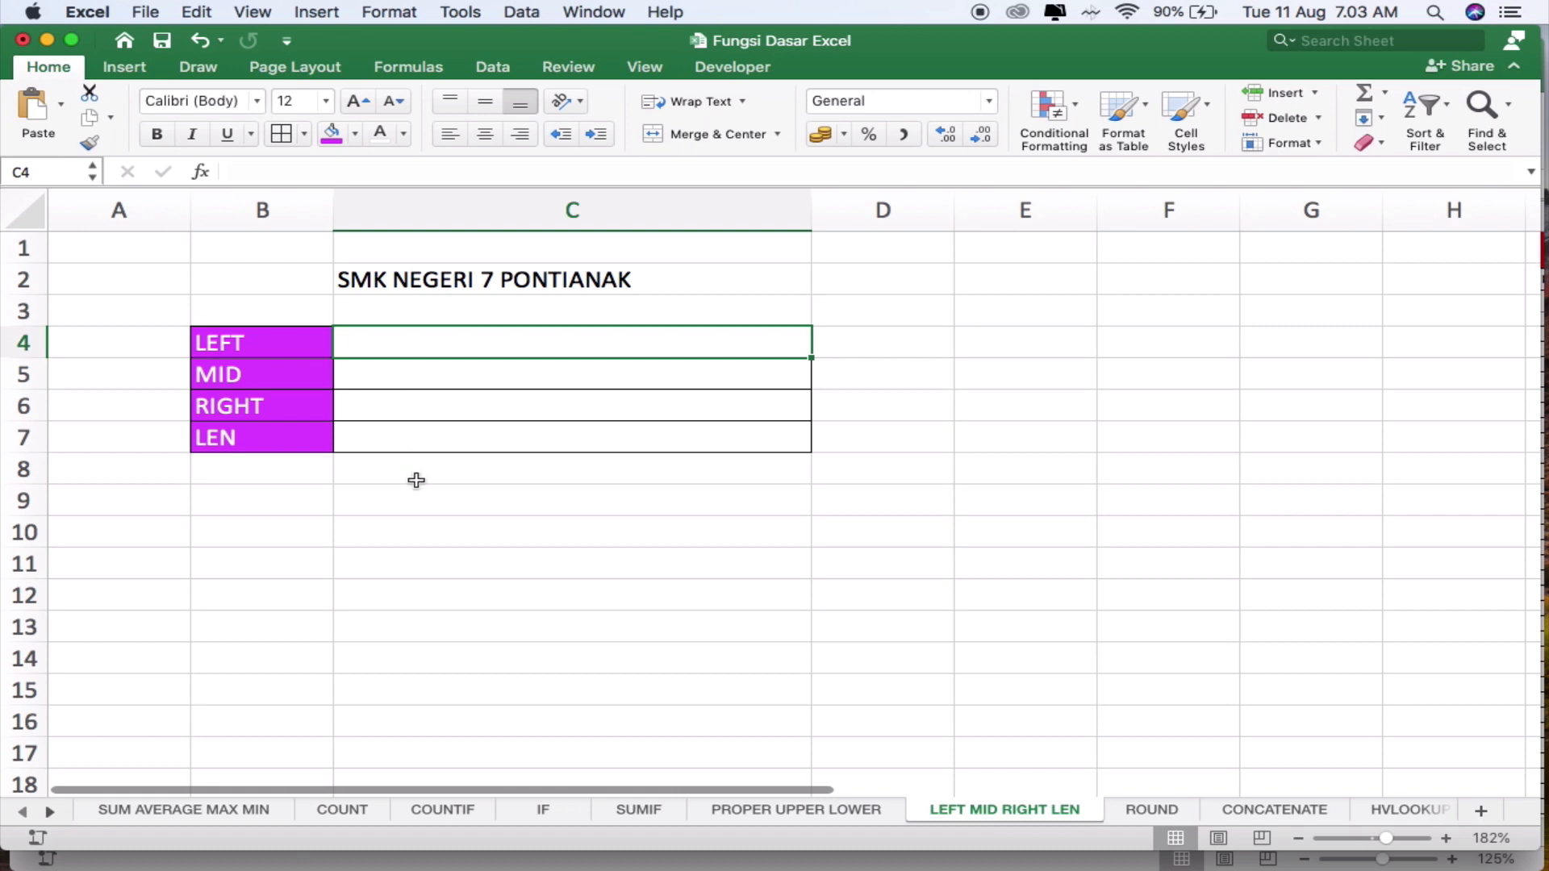
{"action": "type", "text": "="}
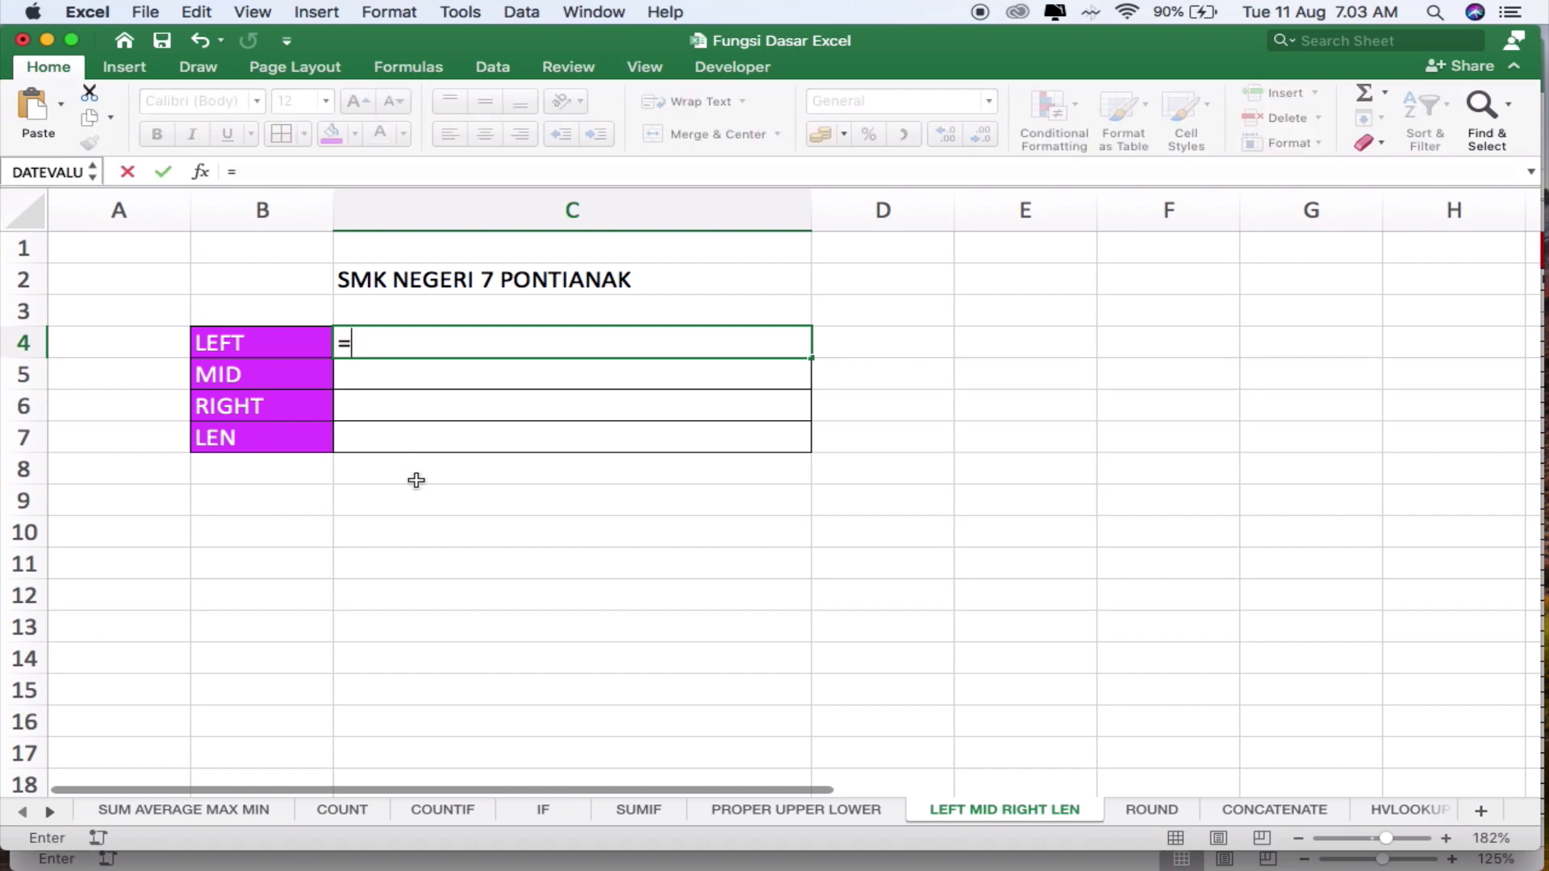
{"action": "type", "text": "LEFT("}
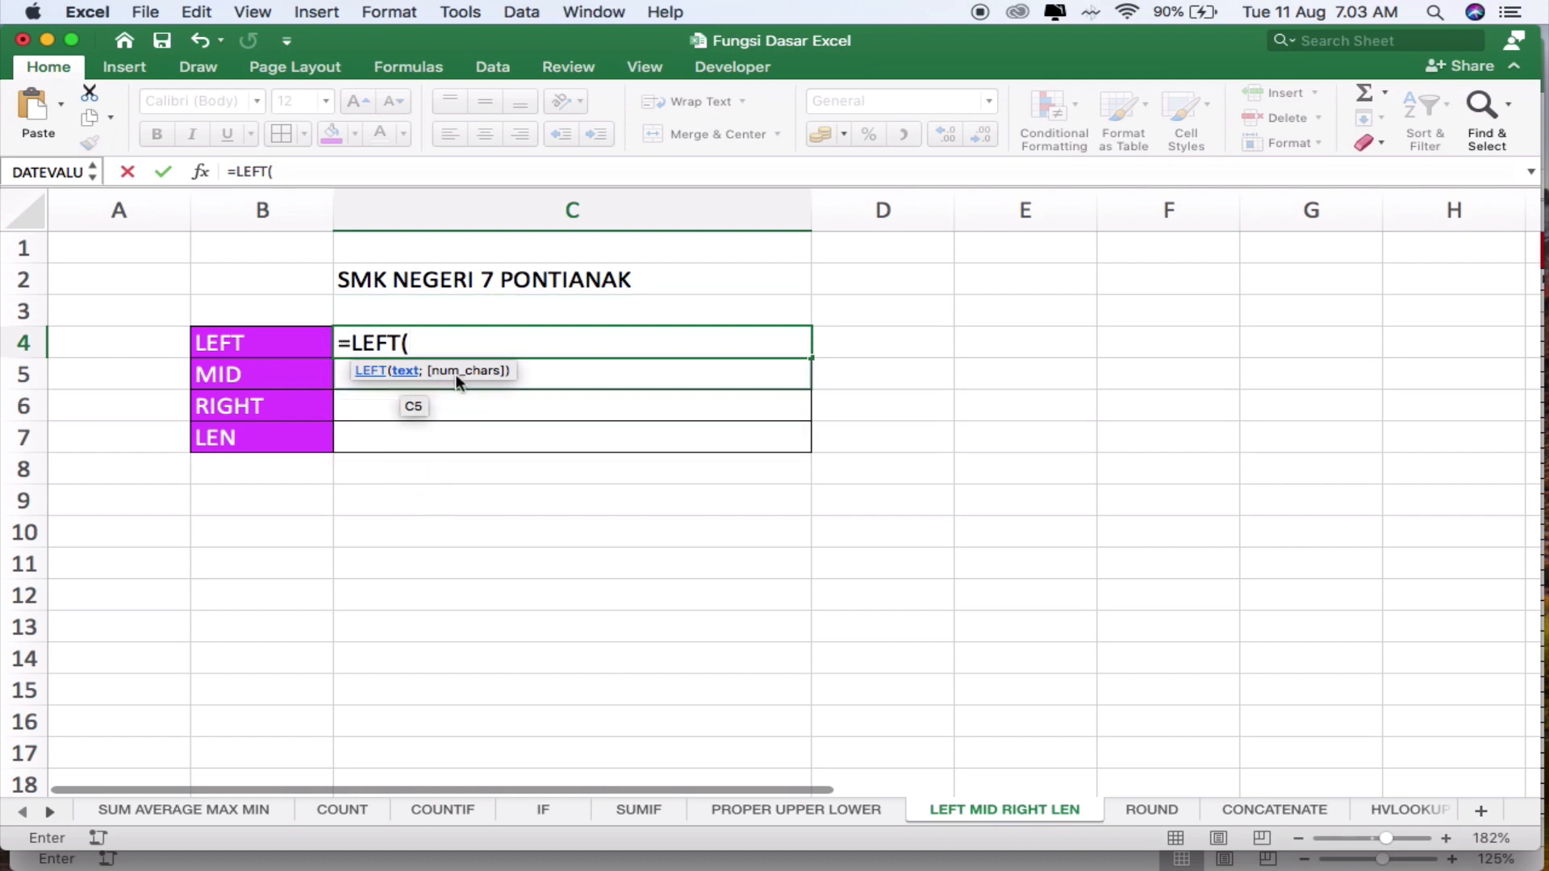
{"action": "left_click", "coordinate": [408, 287]}
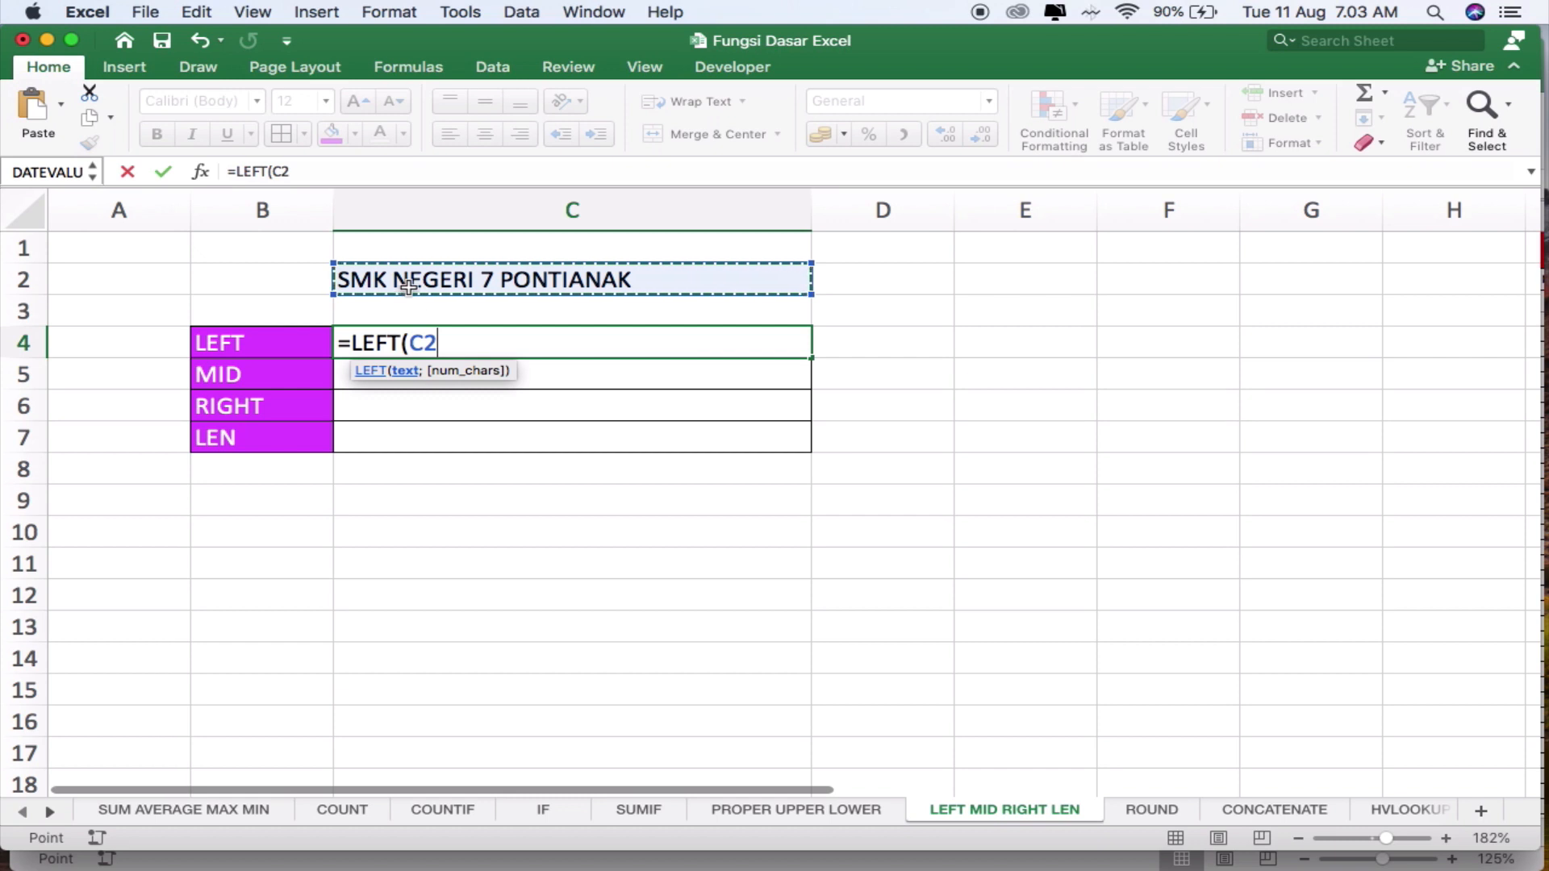
{"action": "type", "text": ";"}
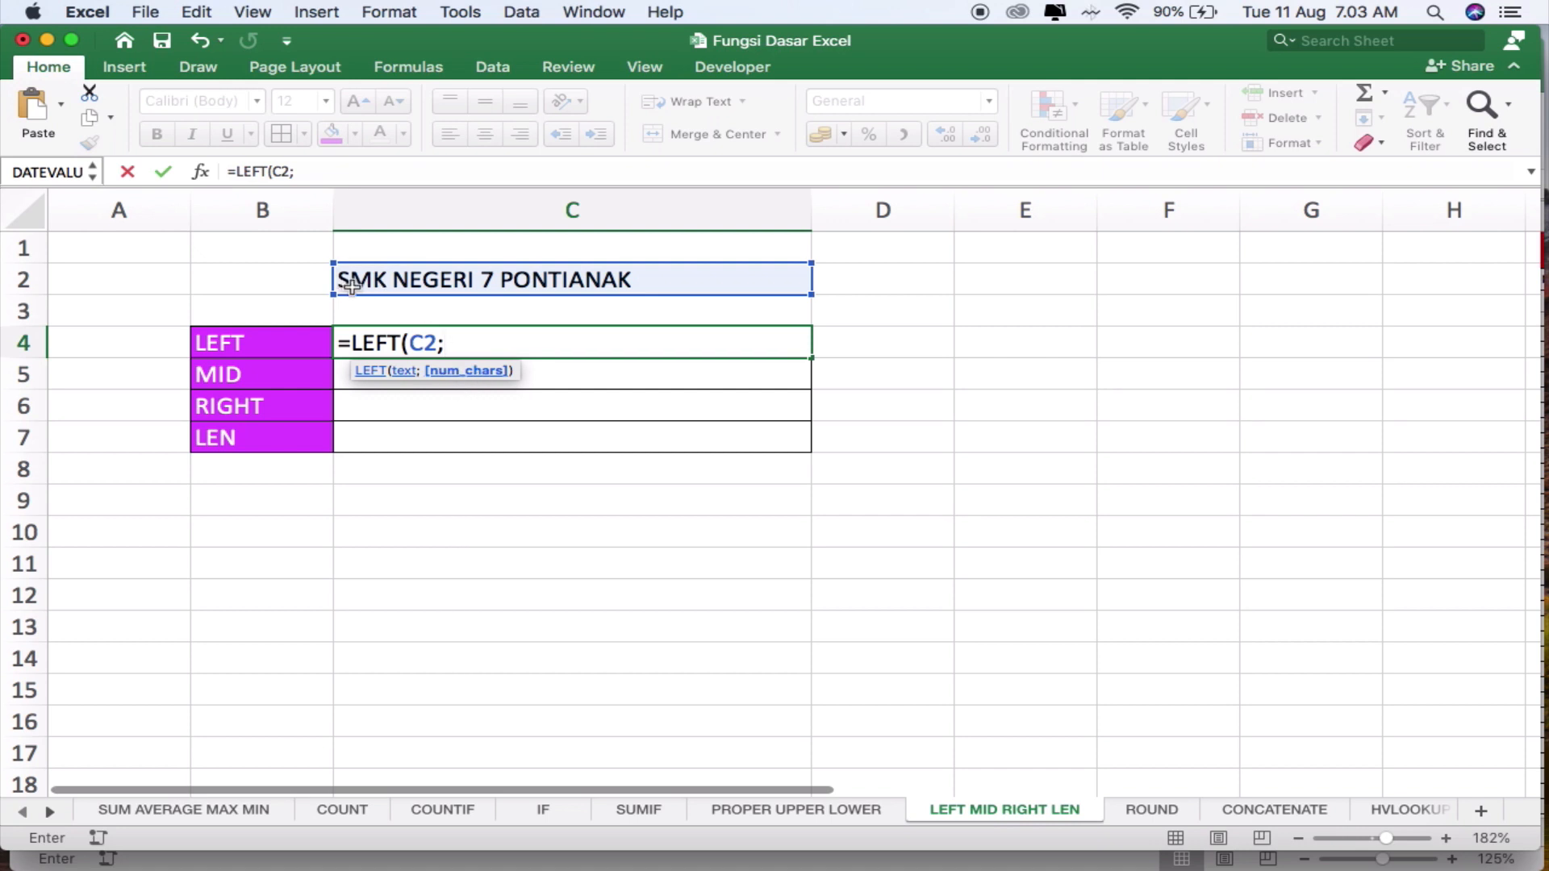
{"action": "type", "text": "3)"}
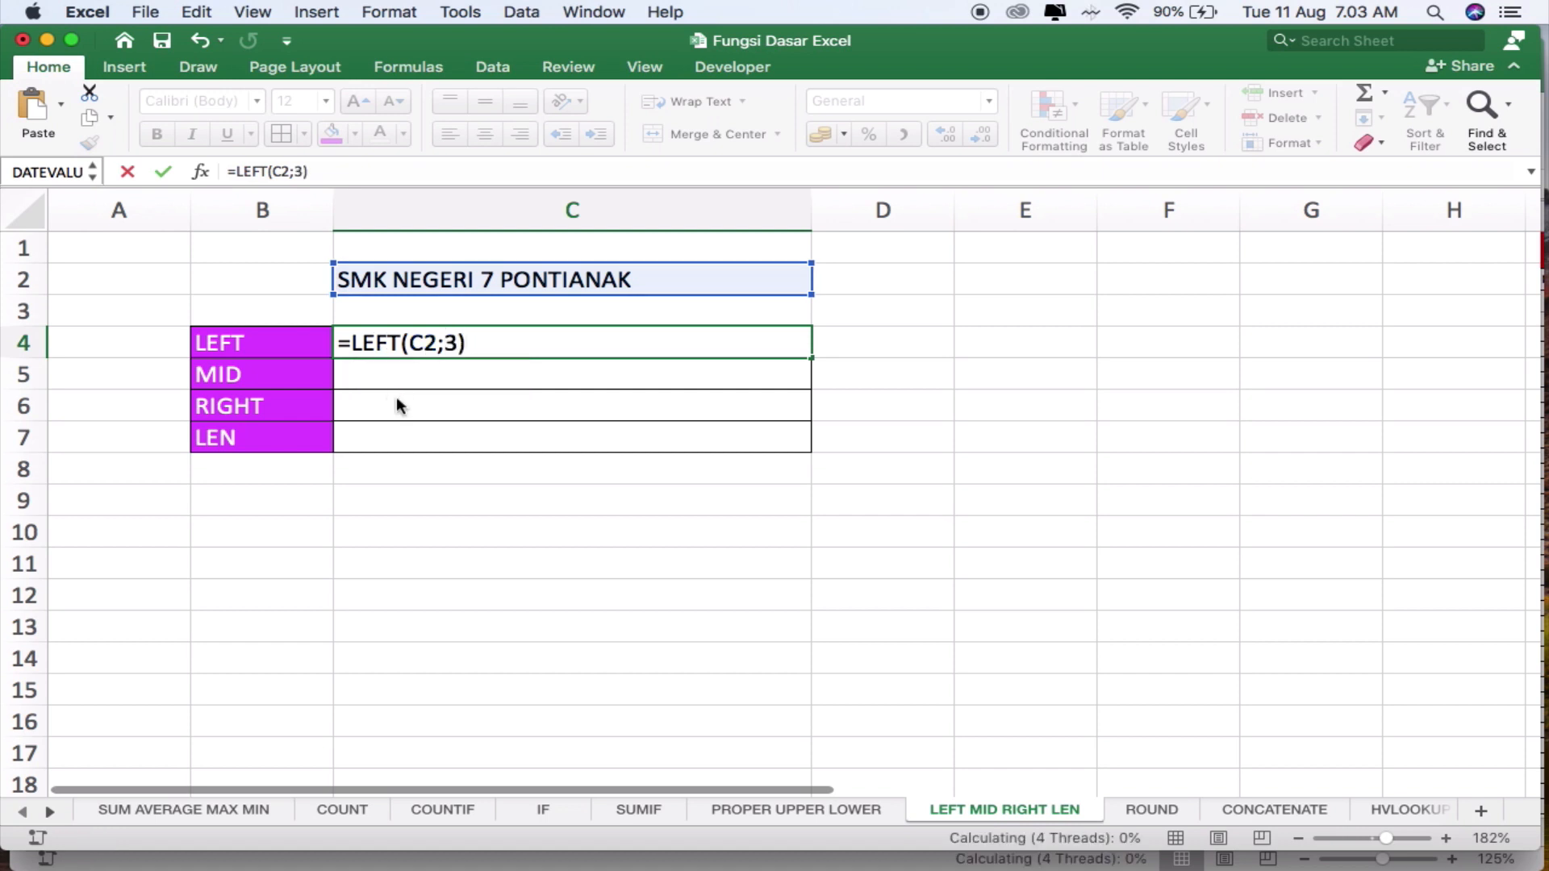
{"action": "key", "text": "Return"}
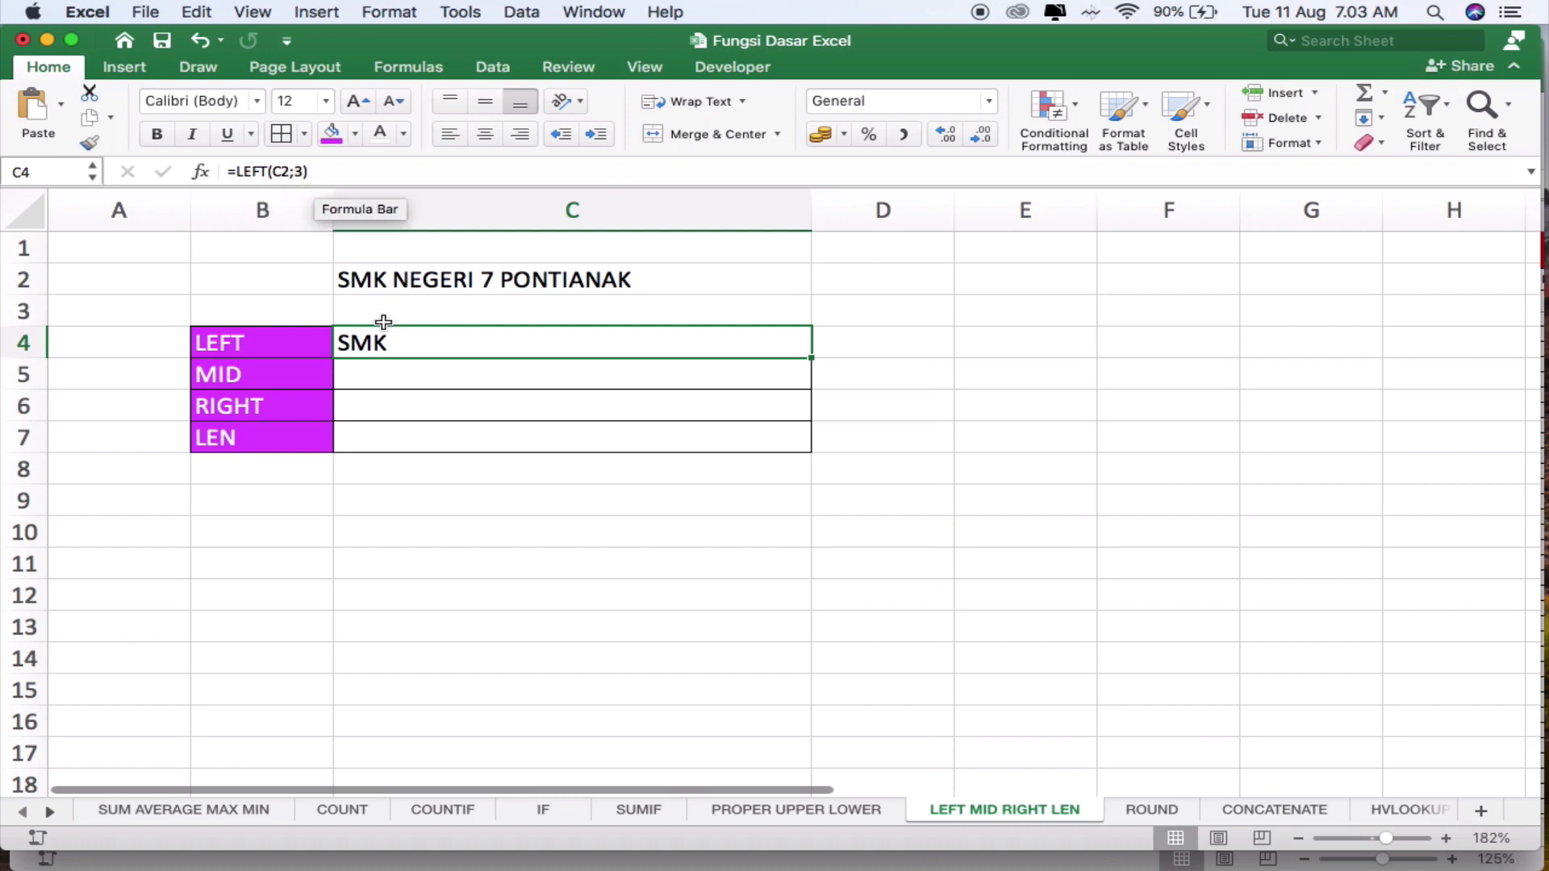
Extract eight characters of the school name in C2, starting at the fifth, into C5 with =MID(C2;5;8)
{"action": "left_click", "coordinate": [379, 380]}
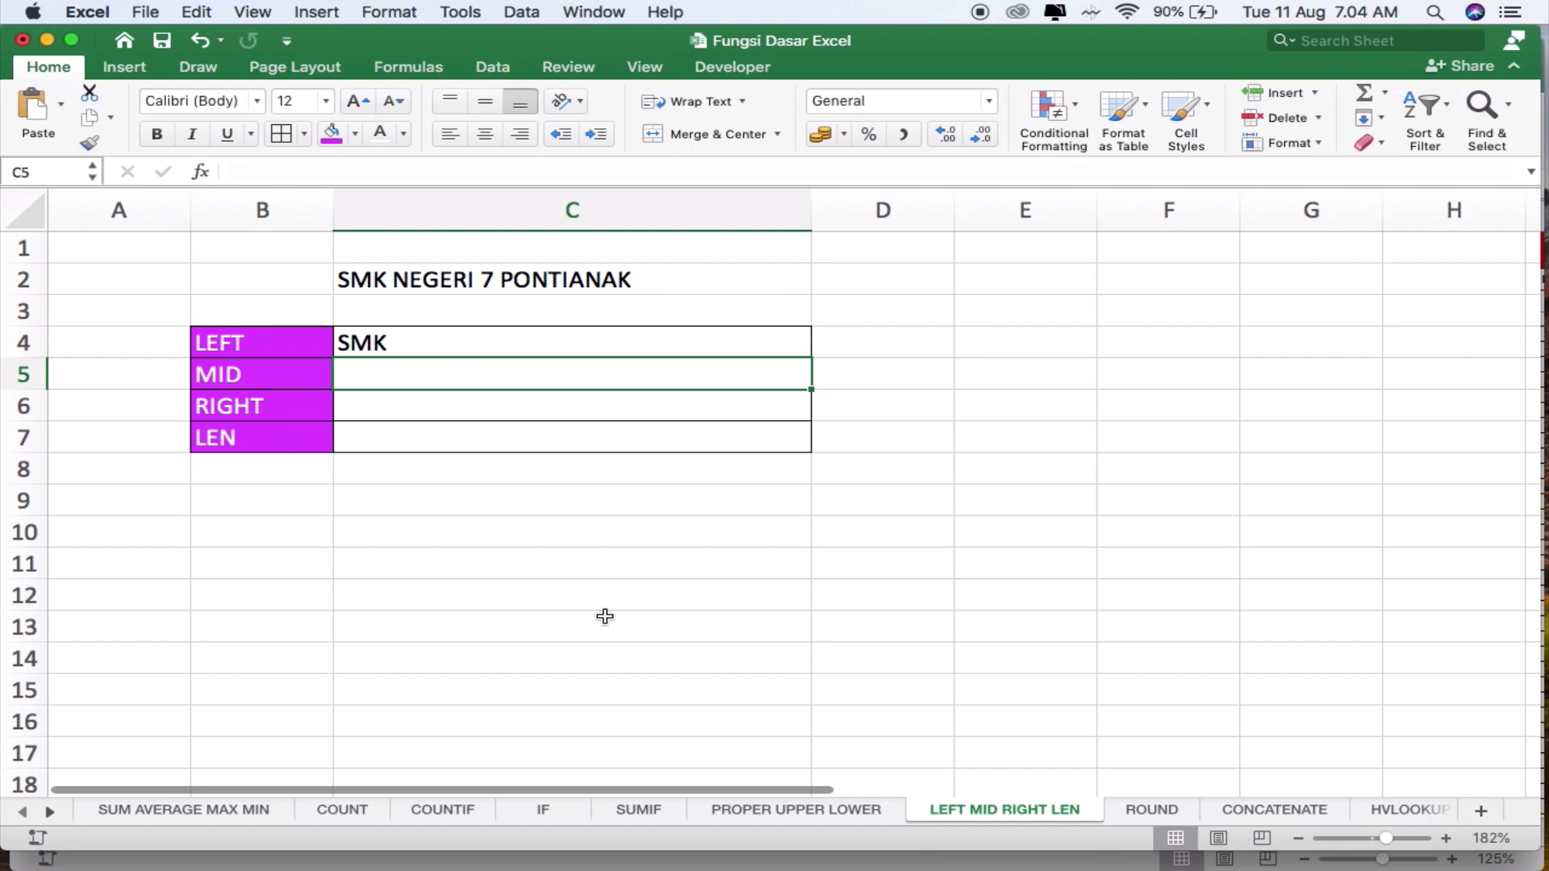
{"action": "type", "text": "="}
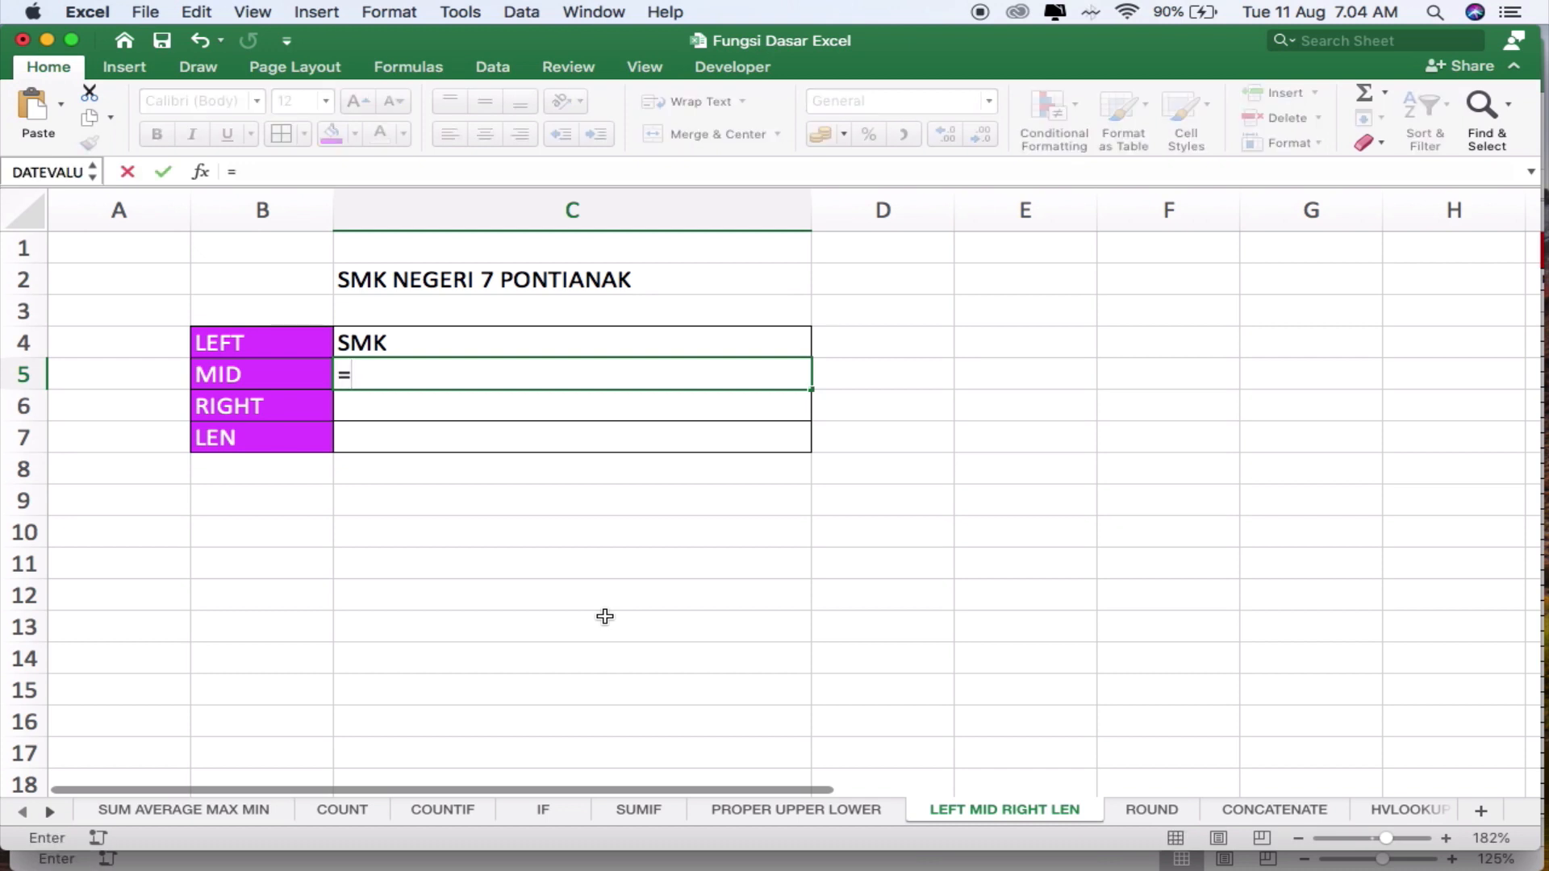
{"action": "type", "text": "mid("}
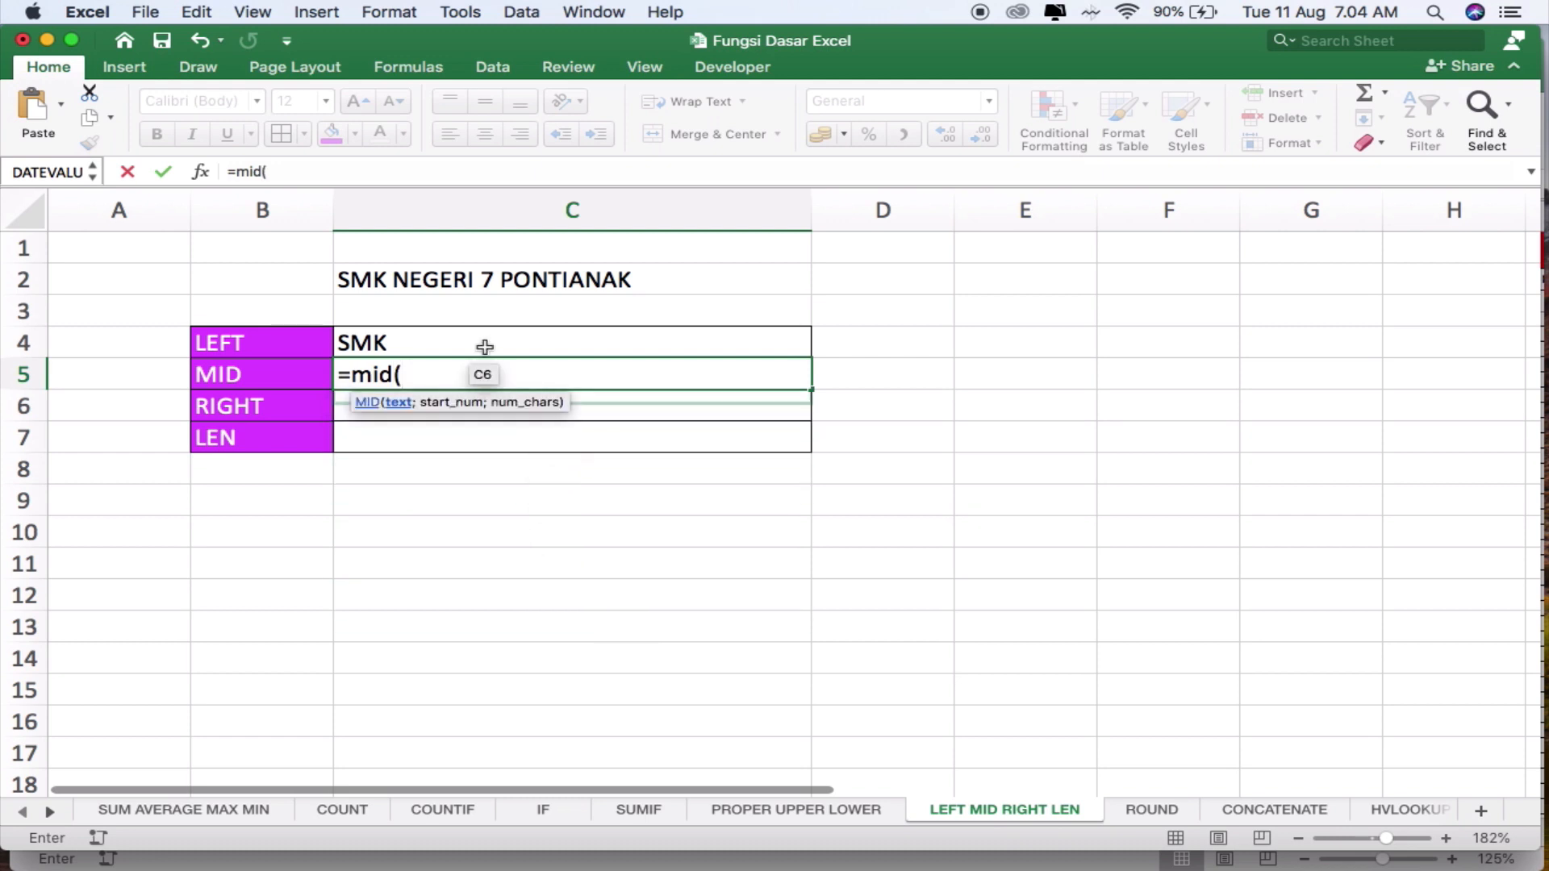
{"action": "left_click", "coordinate": [468, 272]}
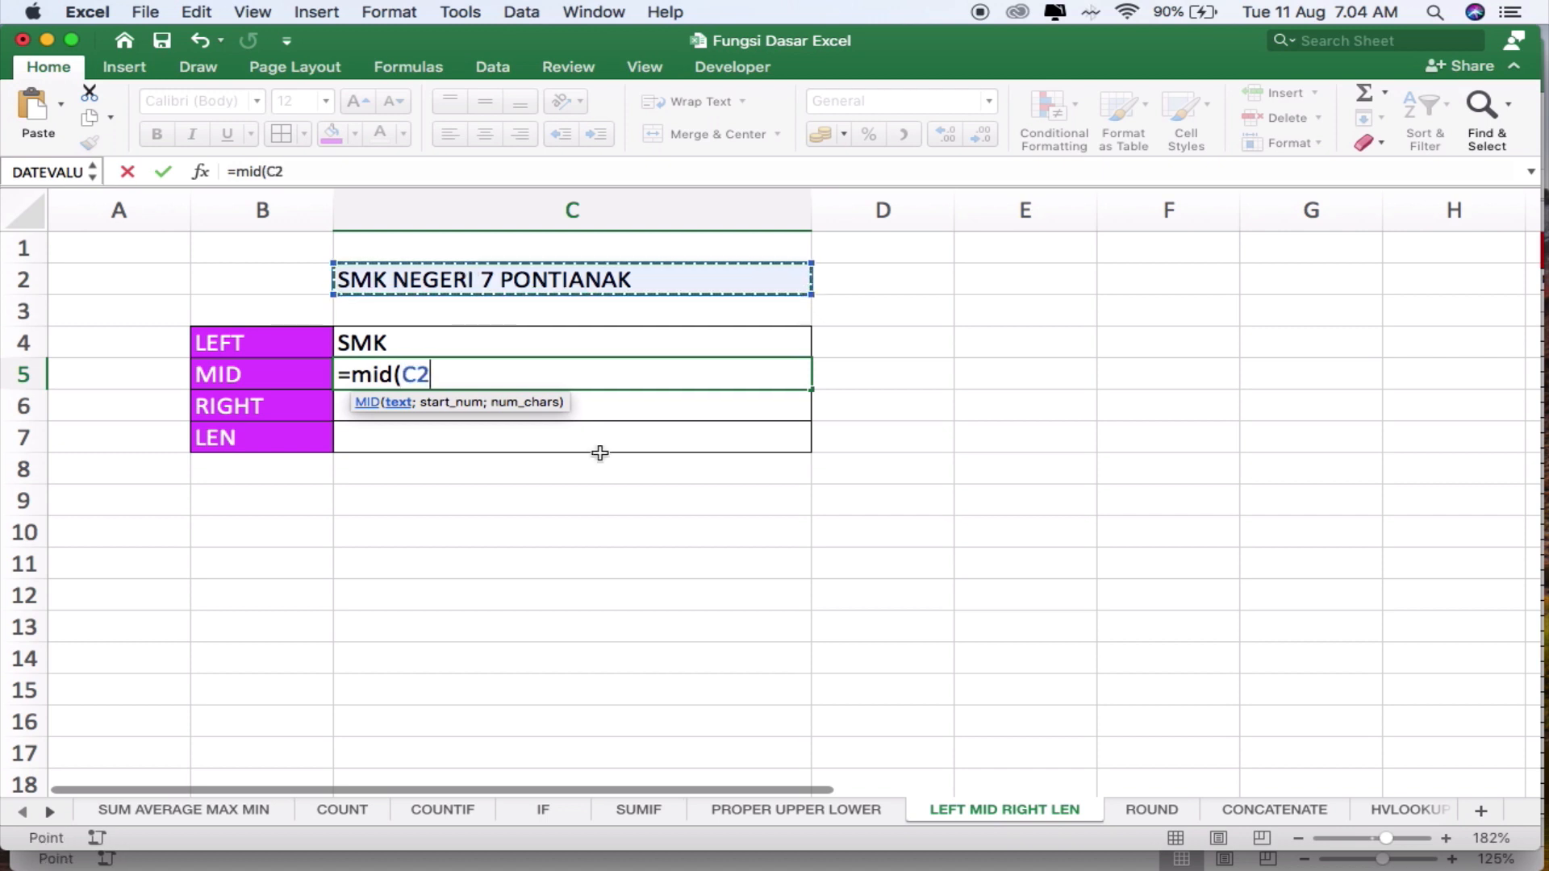
{"action": "type", "text": ";"}
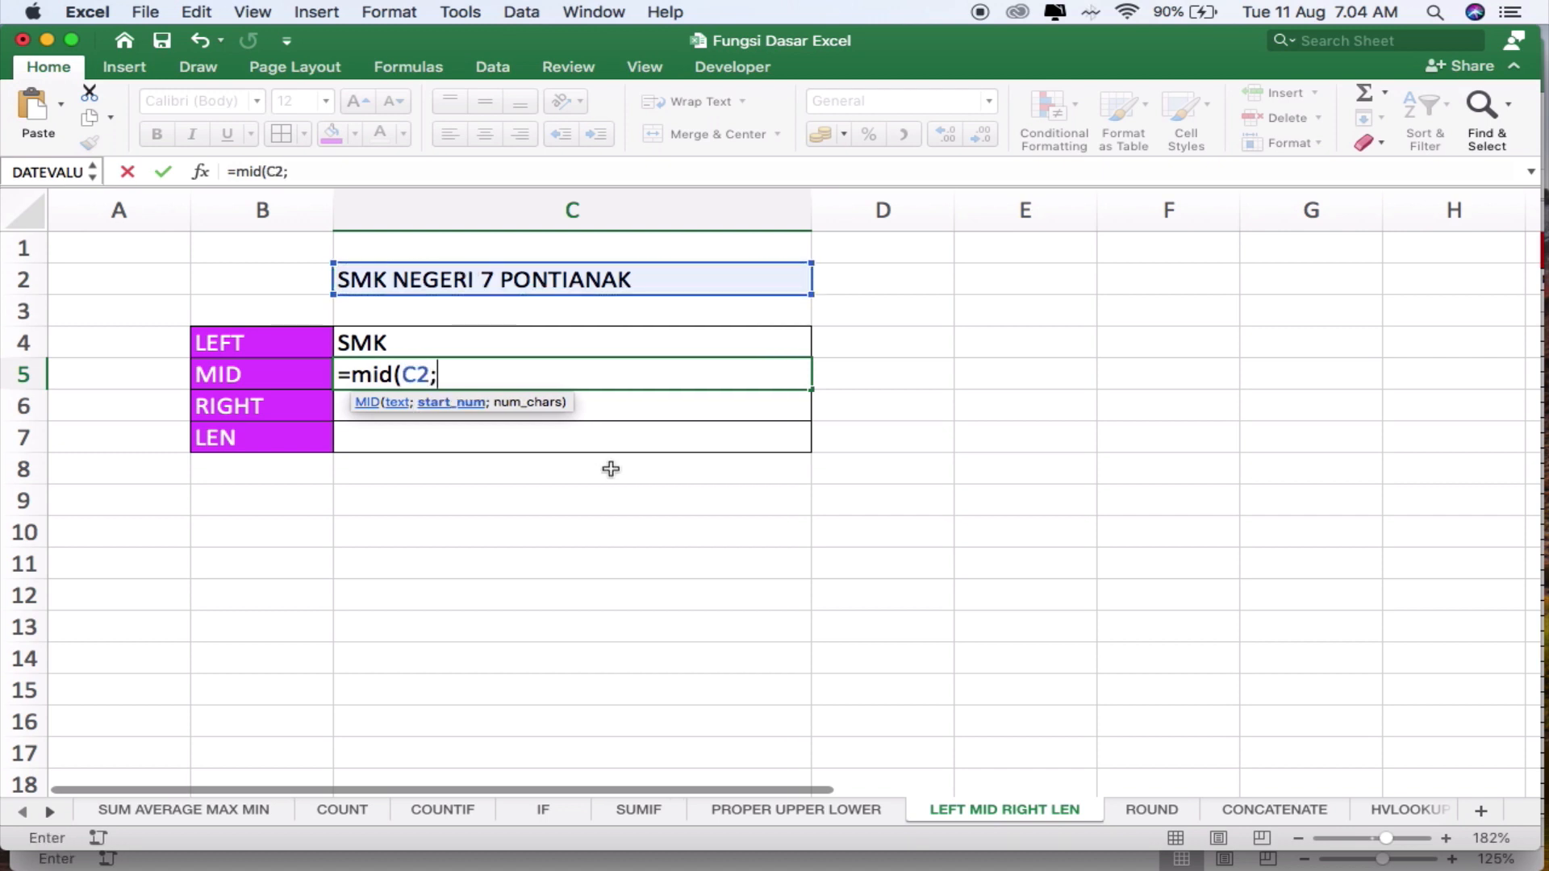
{"action": "scroll", "coordinate": [457, 415], "scroll_direction": "up", "scroll_amount": 5}
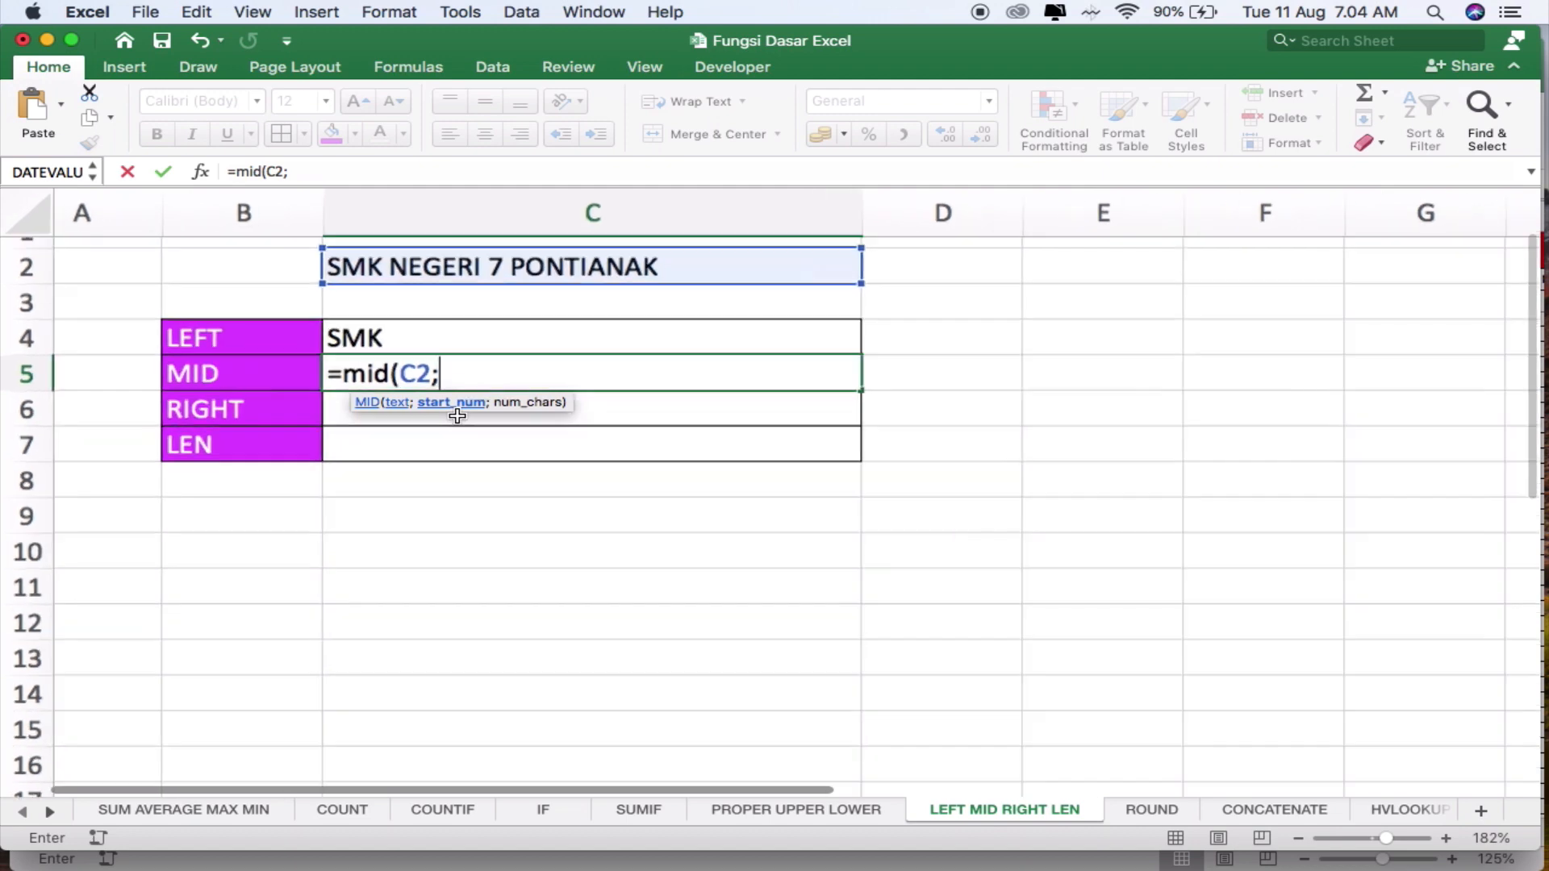
{"action": "scroll", "coordinate": [648, 442], "scroll_direction": "up", "scroll_amount": 2}
{"action": "scroll", "coordinate": [648, 442], "scroll_direction": "left", "scroll_amount": 2}
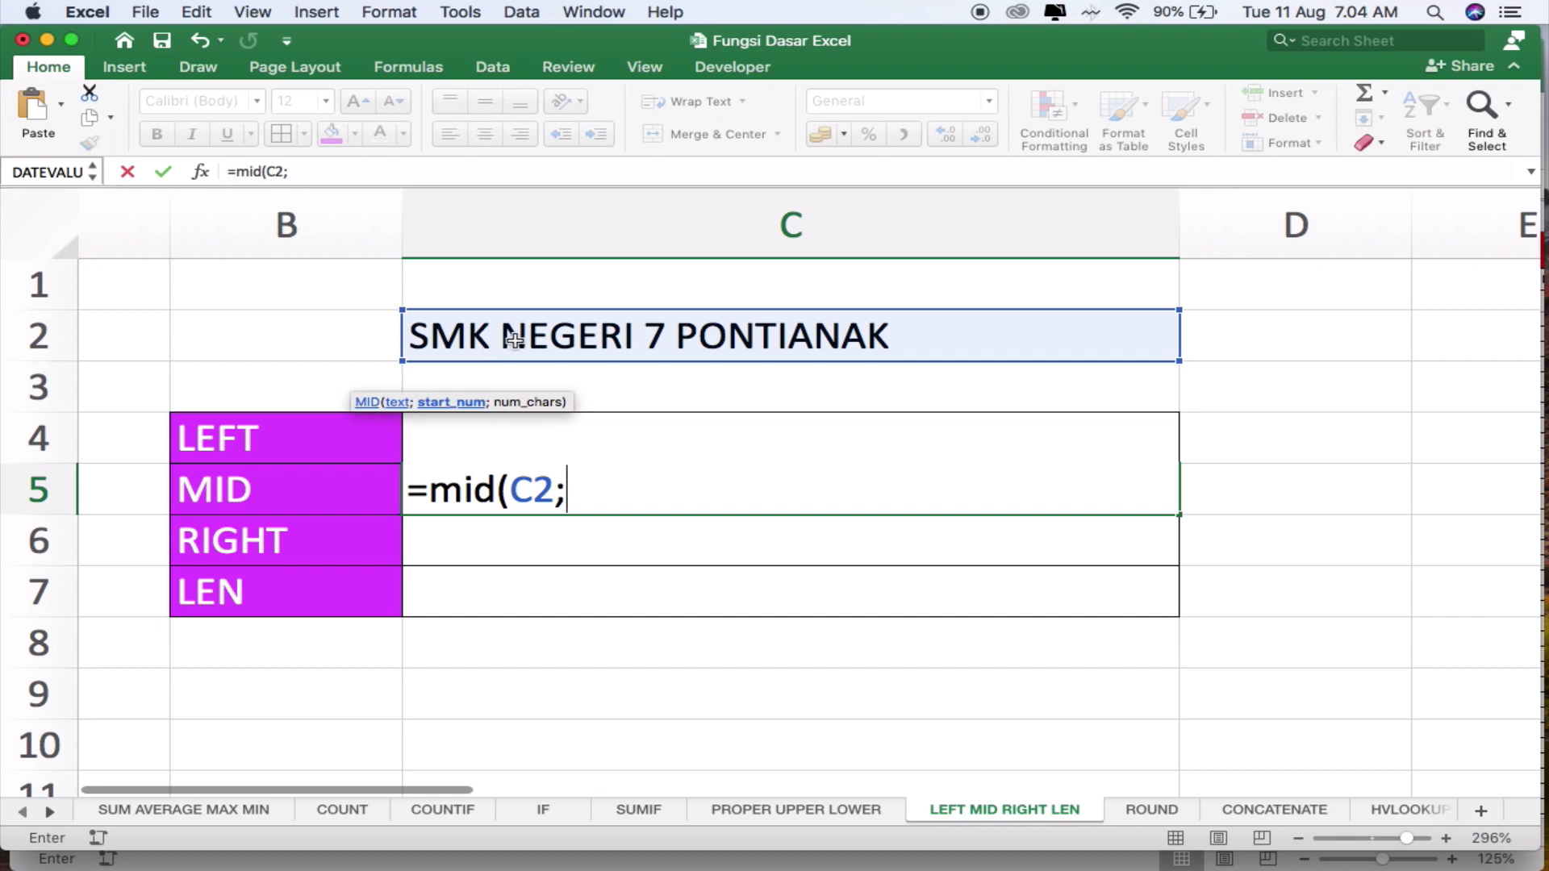
{"action": "type", "text": "5"}
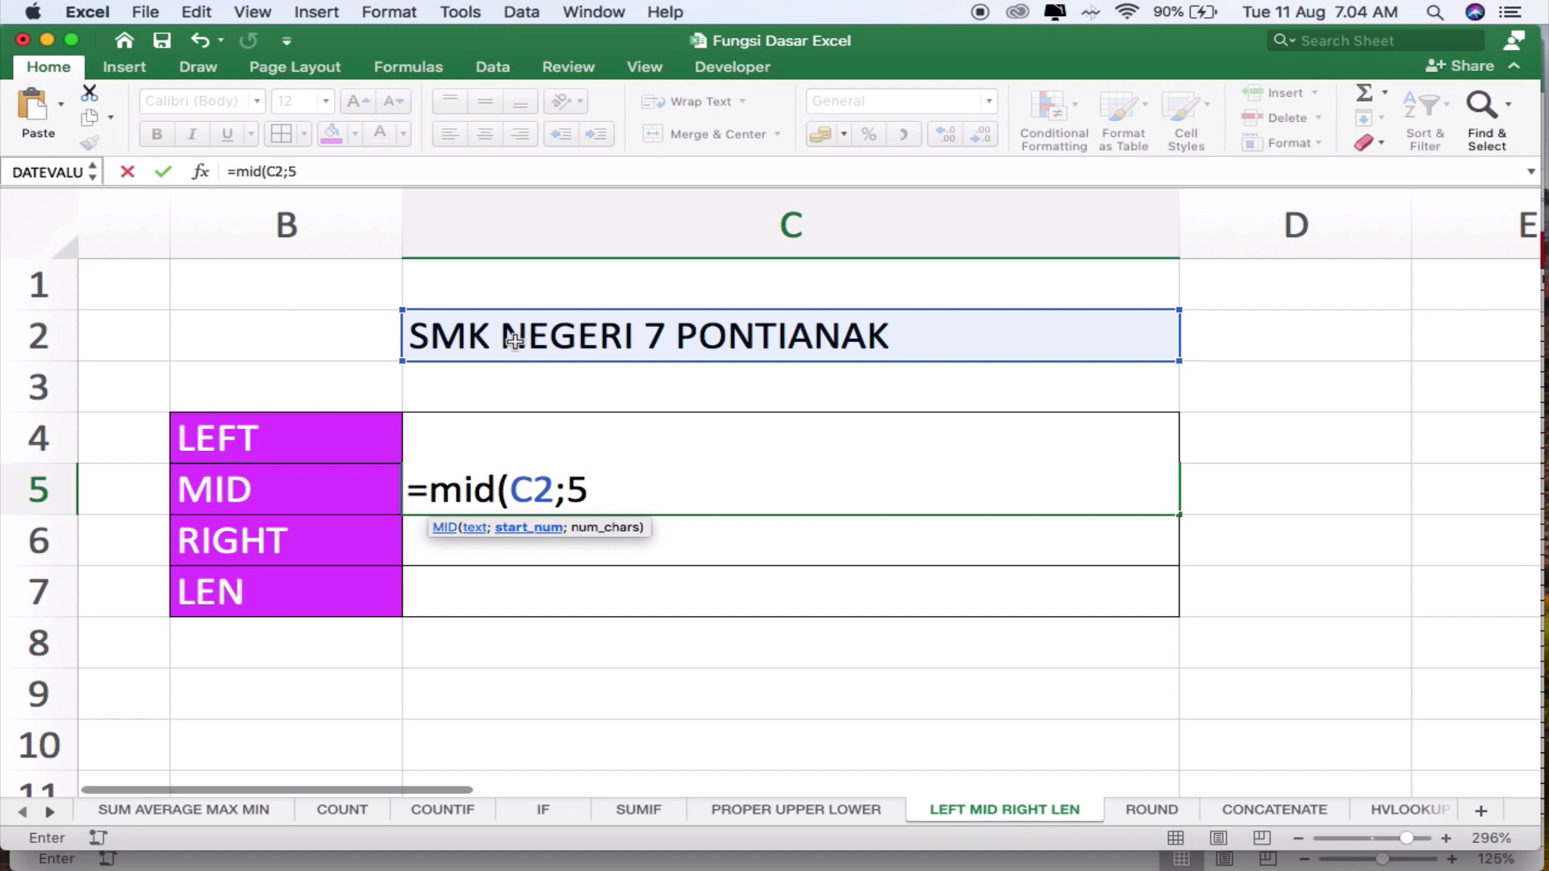
{"action": "type", "text": ";"}
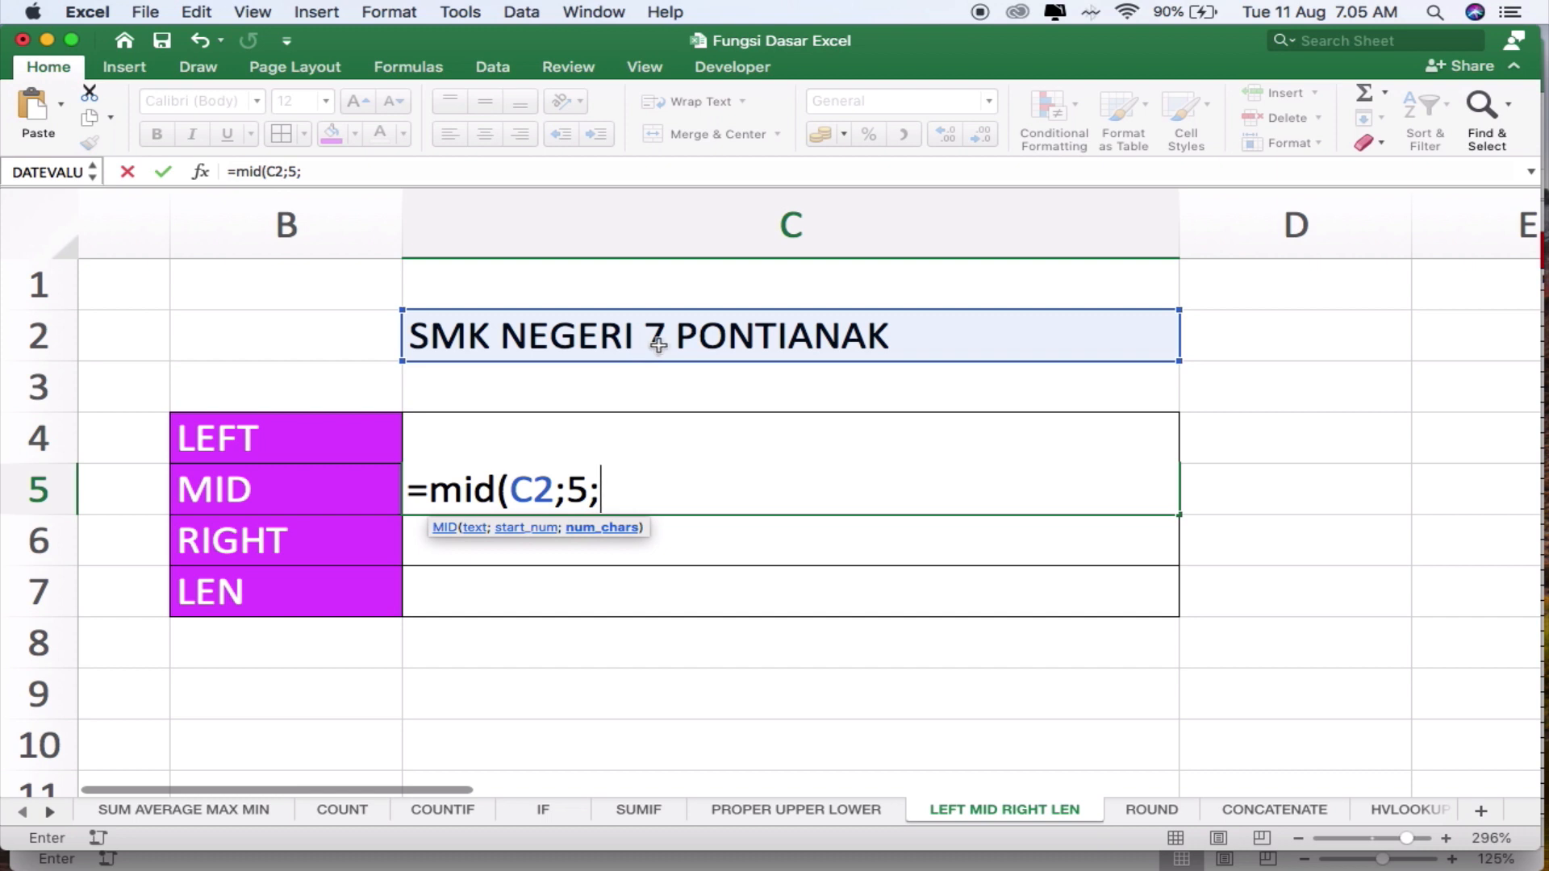
{"action": "type", "text": "8"}
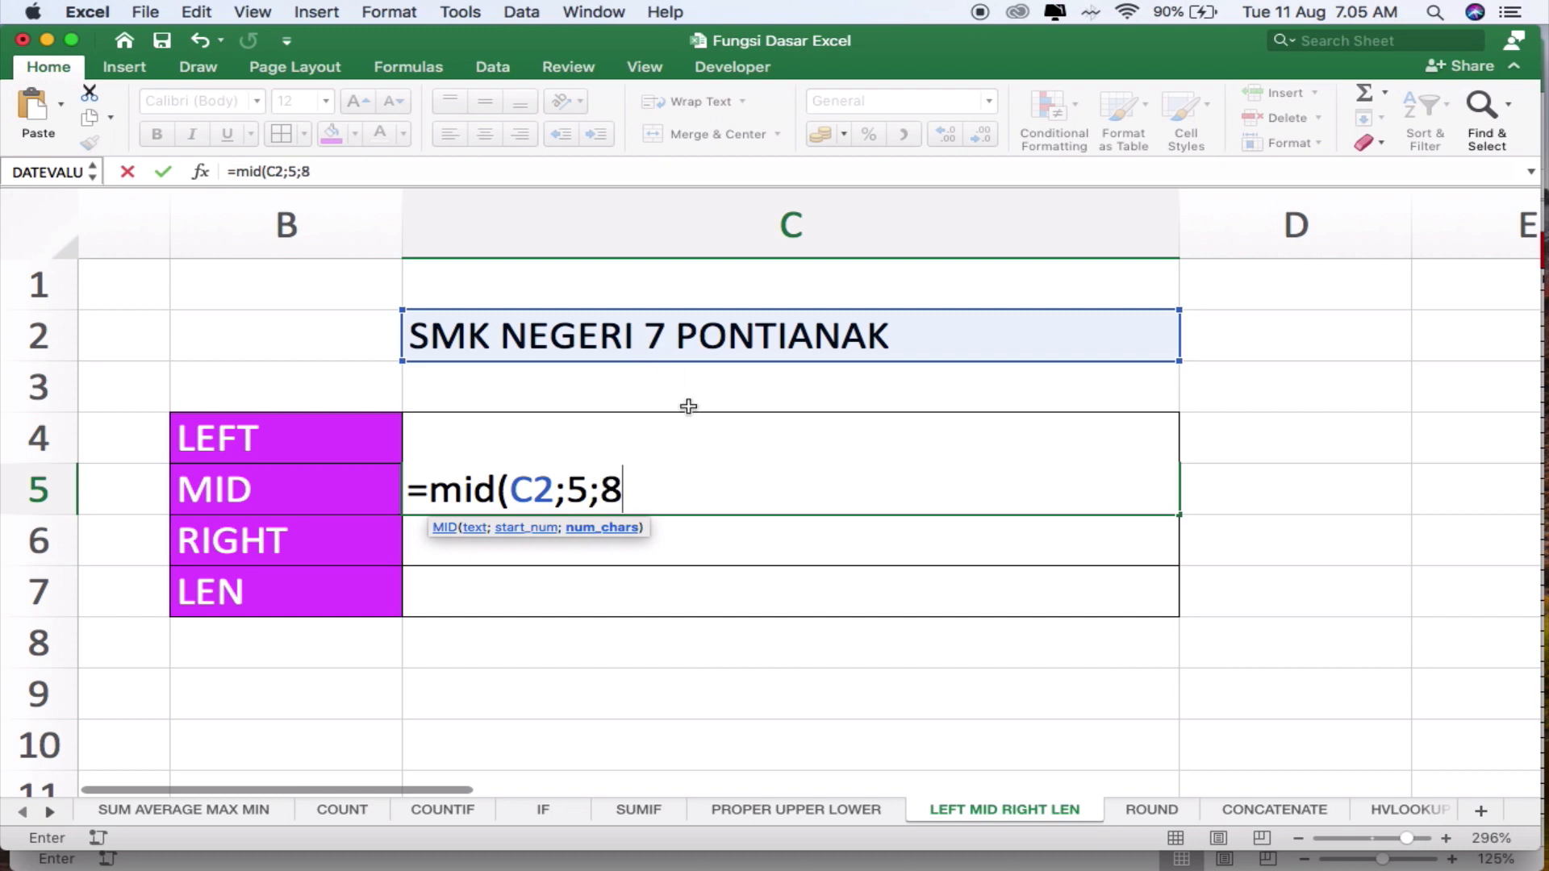
{"action": "type", "text": ")"}
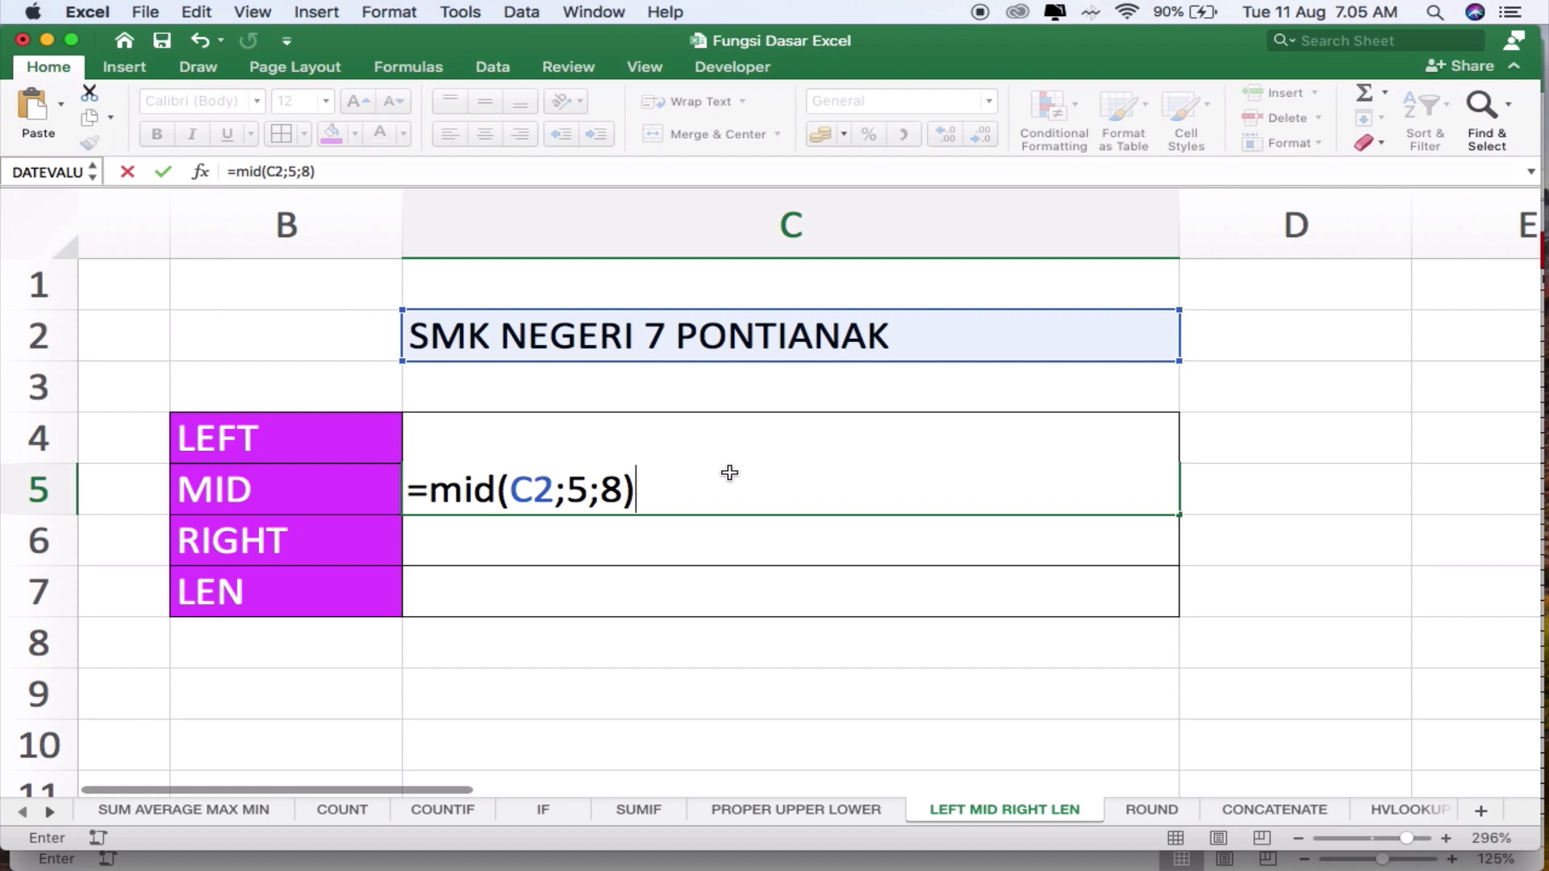
{"action": "key", "text": "Return"}
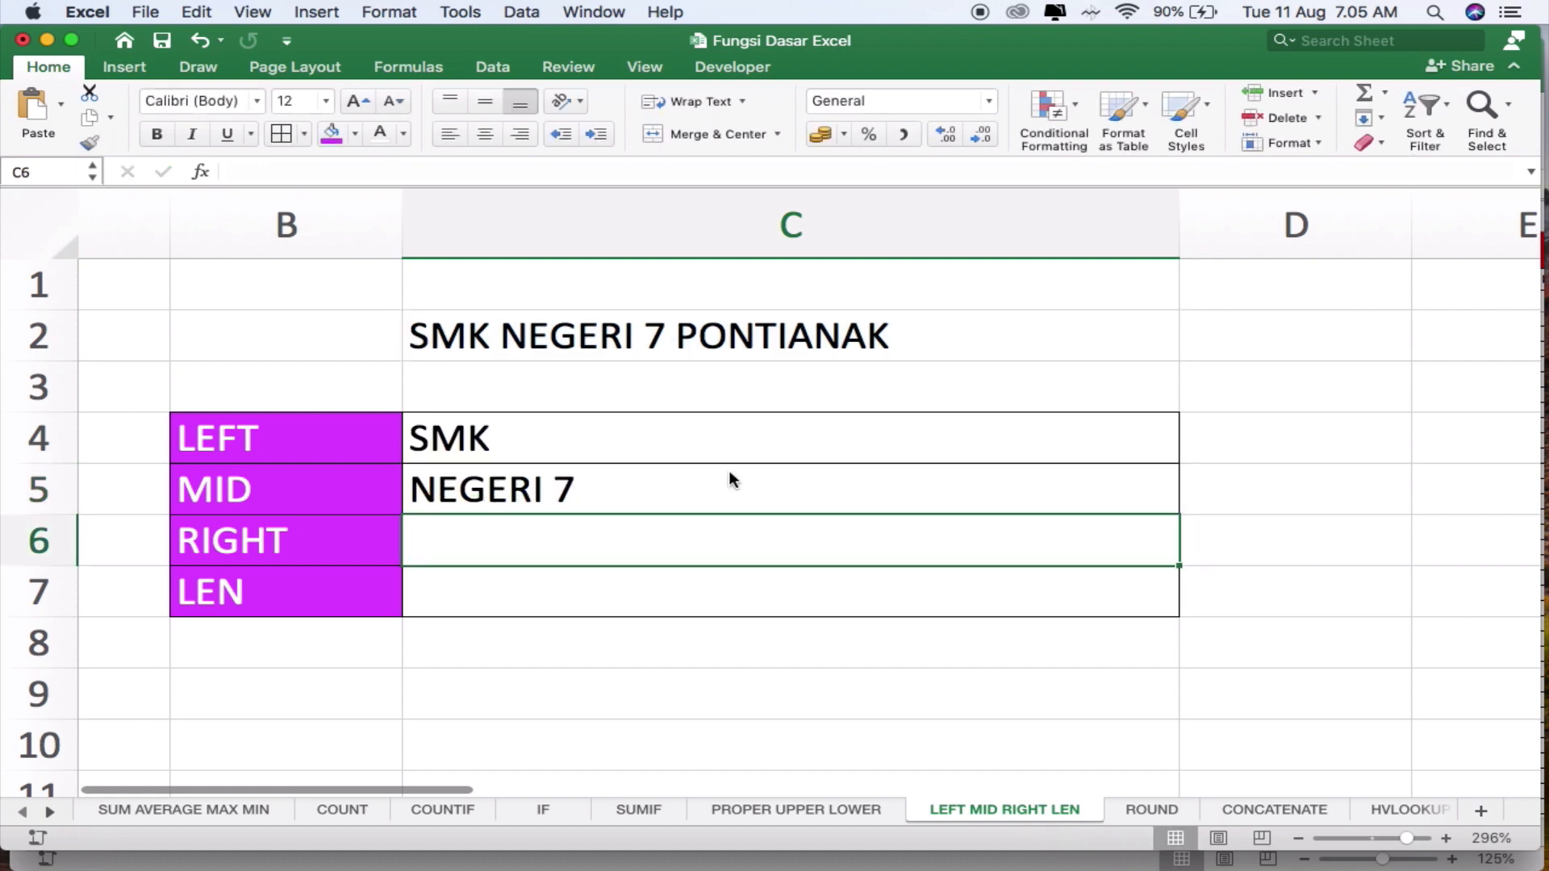
Change the number of characters in the MID formula in C5 to 6, giving =MID(C2;5;6)
{"action": "left_click", "coordinate": [729, 476]}
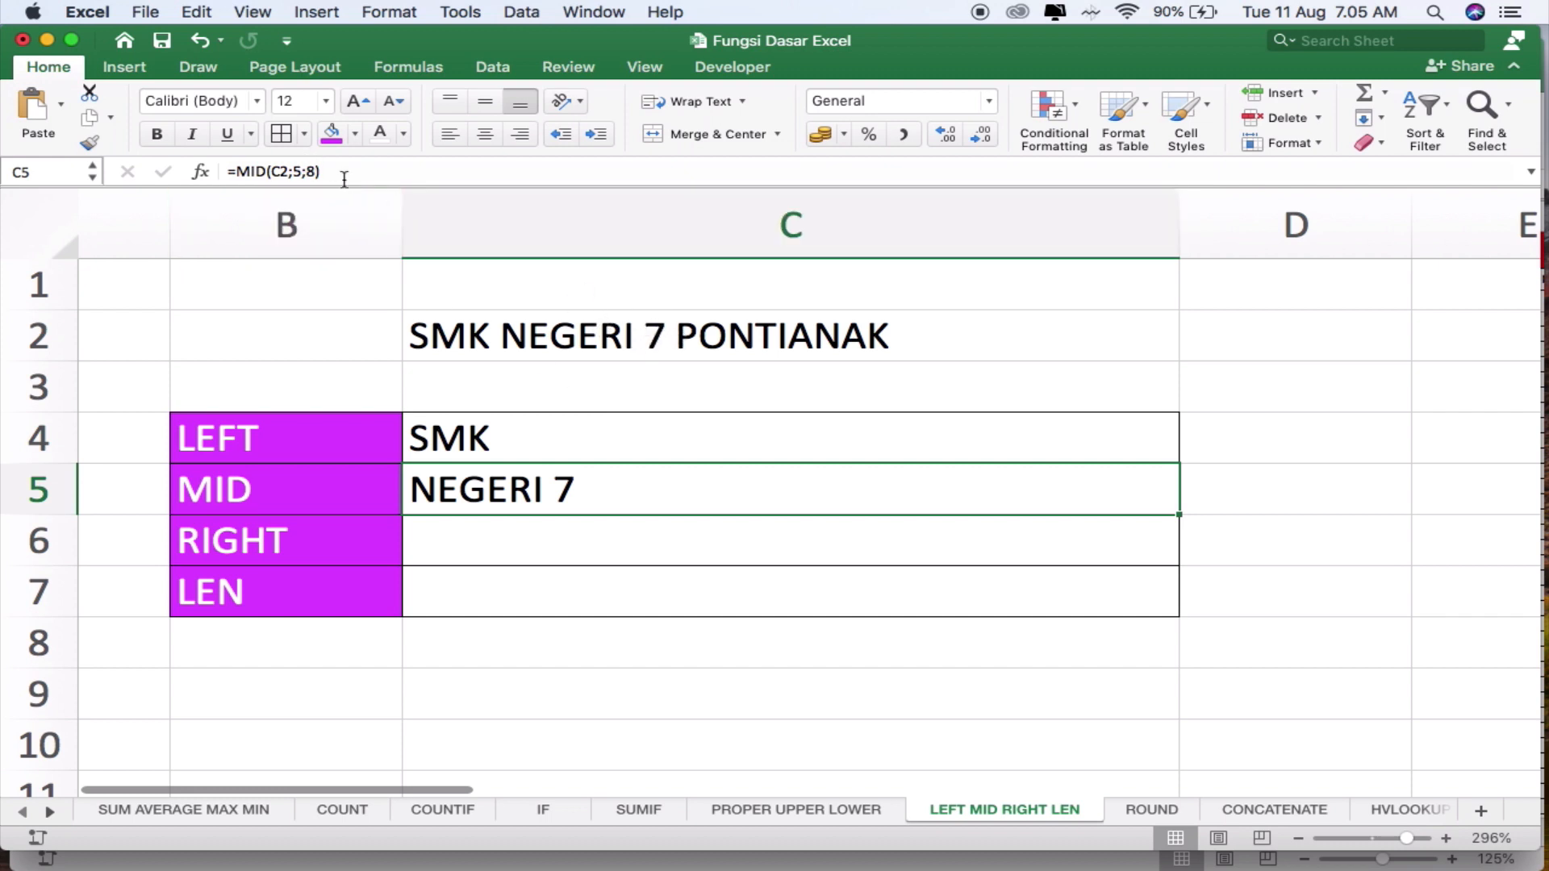
{"action": "left_click", "coordinate": [314, 171]}
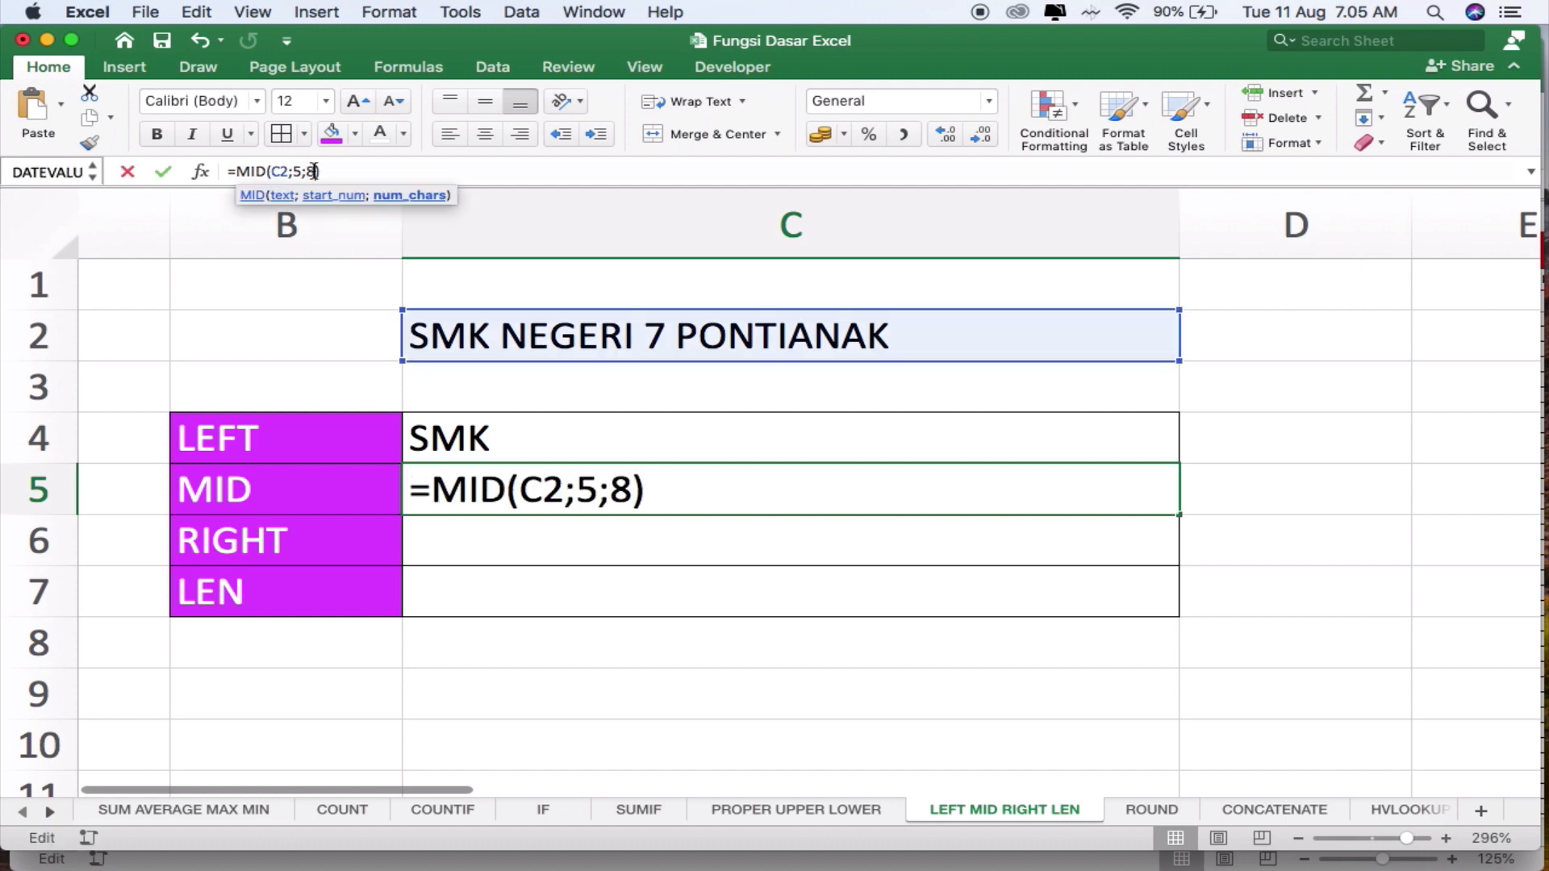
{"action": "key", "text": "BackSpace"}
{"action": "type", "text": "6"}
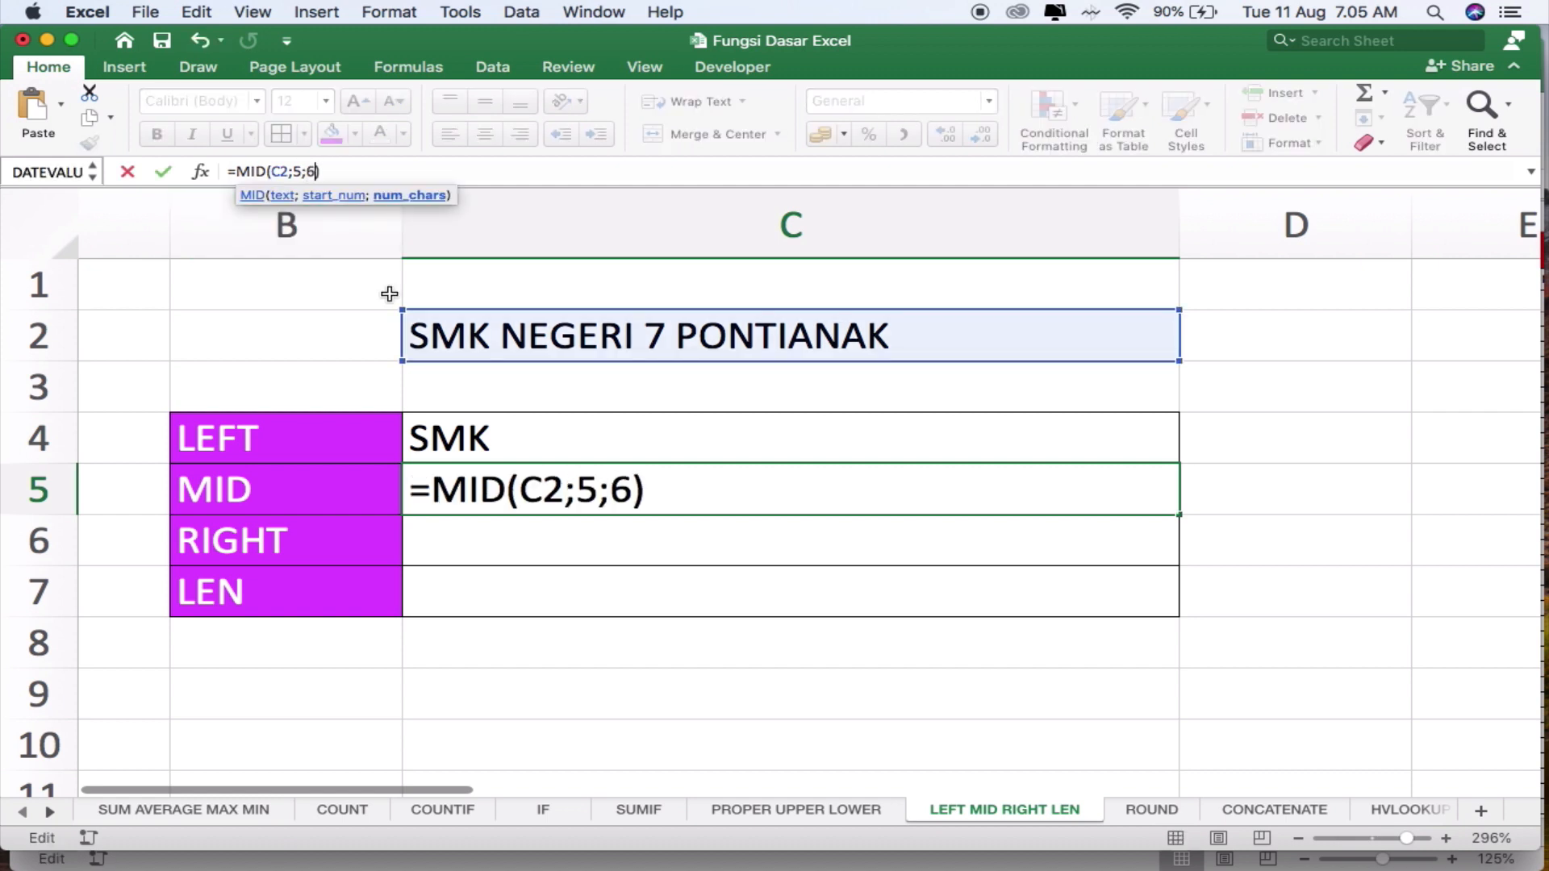
{"action": "key", "text": "Return"}
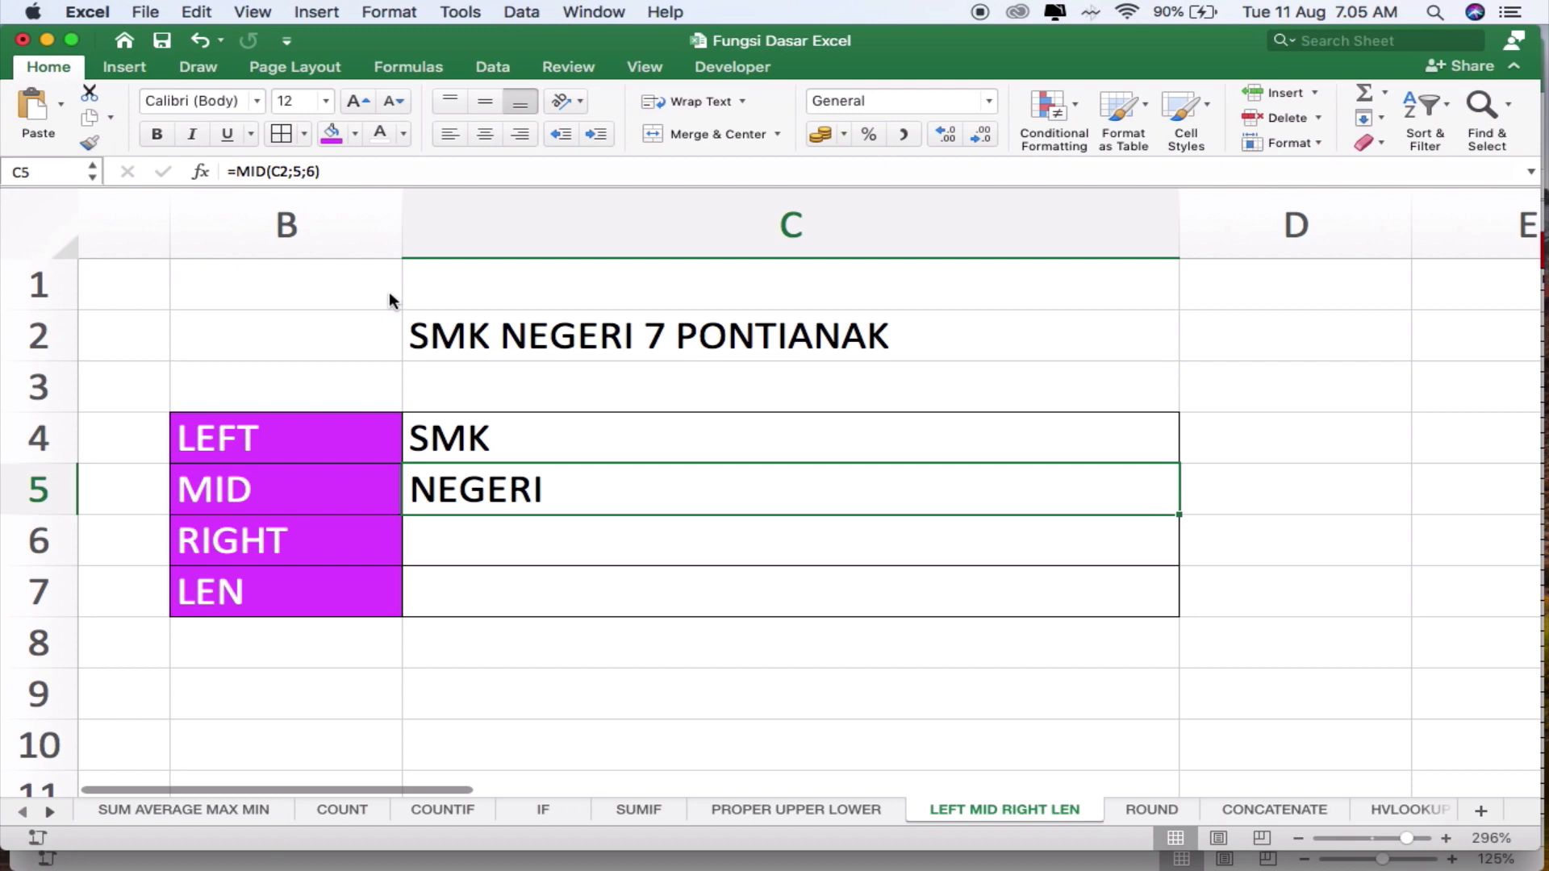
Undo the last change to the MID formula in C5 and enter =RIGHT(C2;9) in C6
{"action": "key", "text": "super+z"}
{"action": "left_click", "coordinate": [487, 536]}
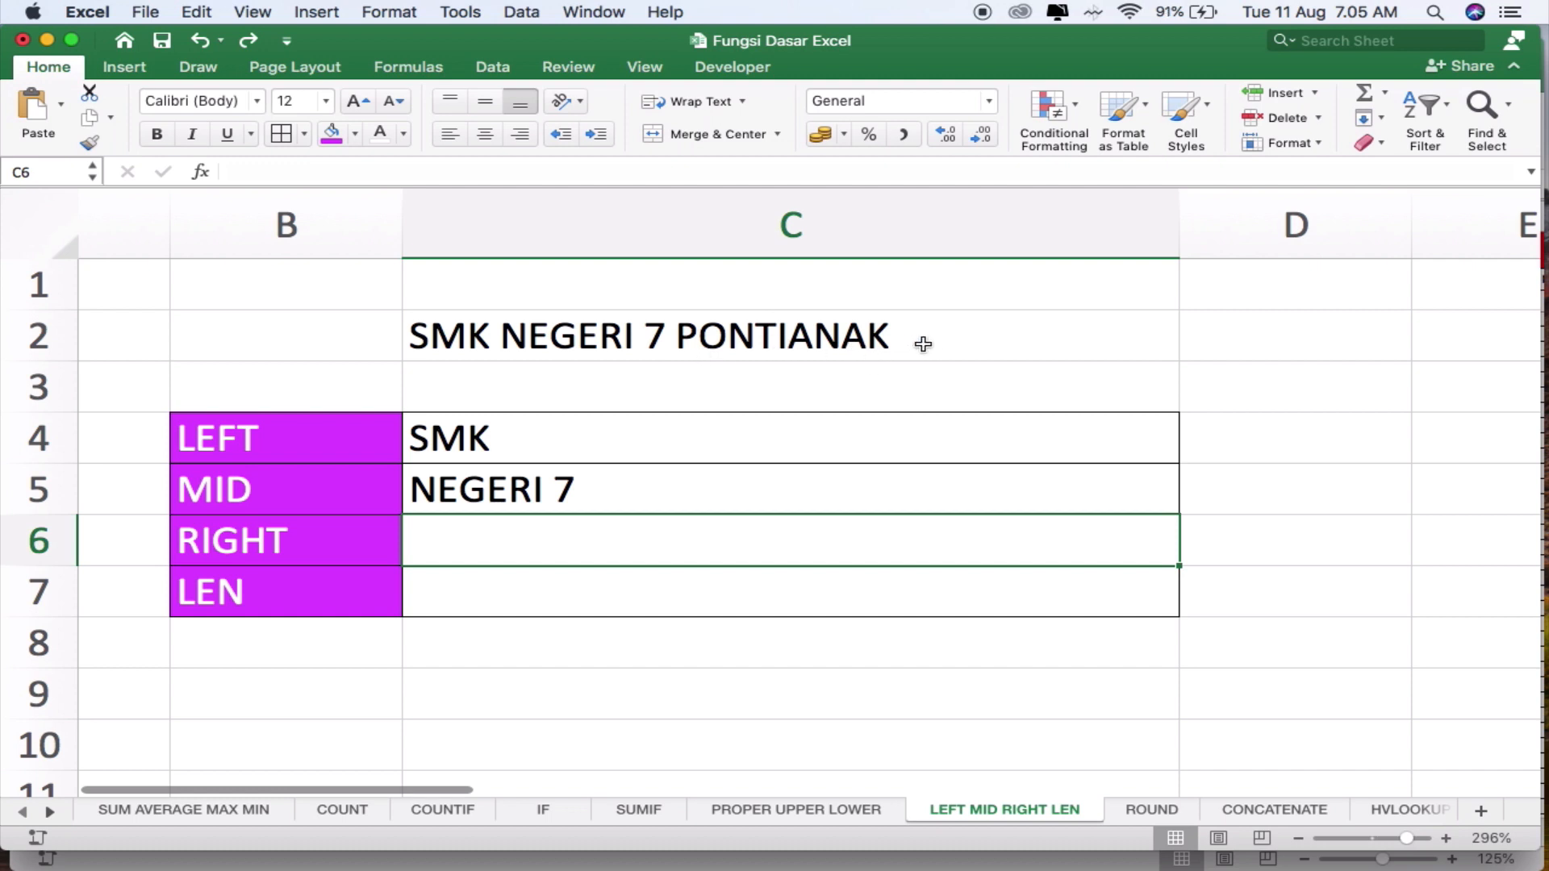
{"action": "type", "text": "="}
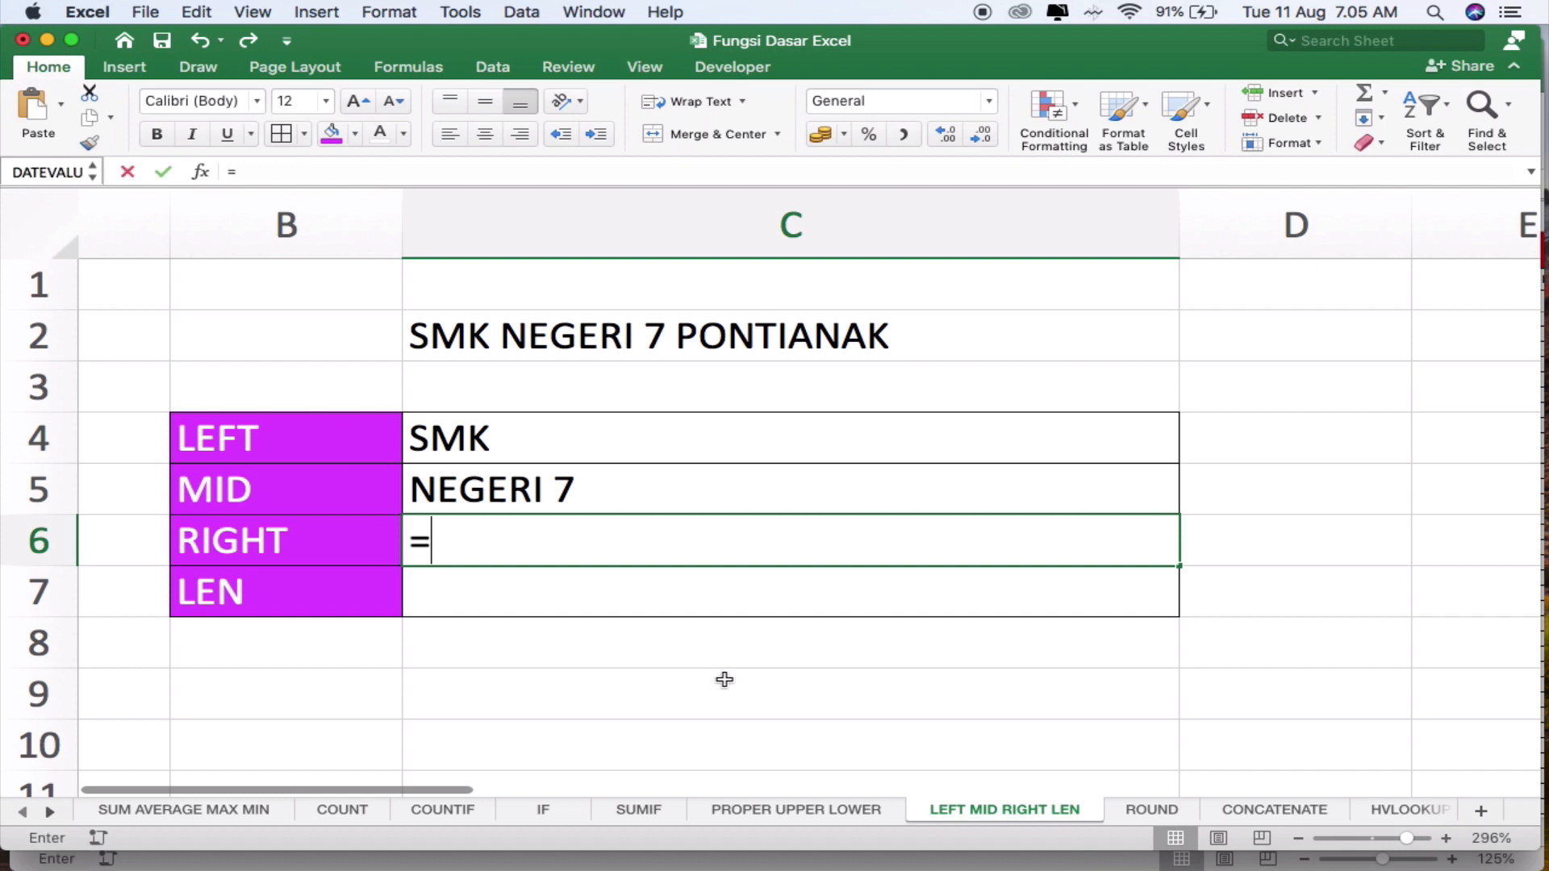
{"action": "type", "text": "RIGHT"}
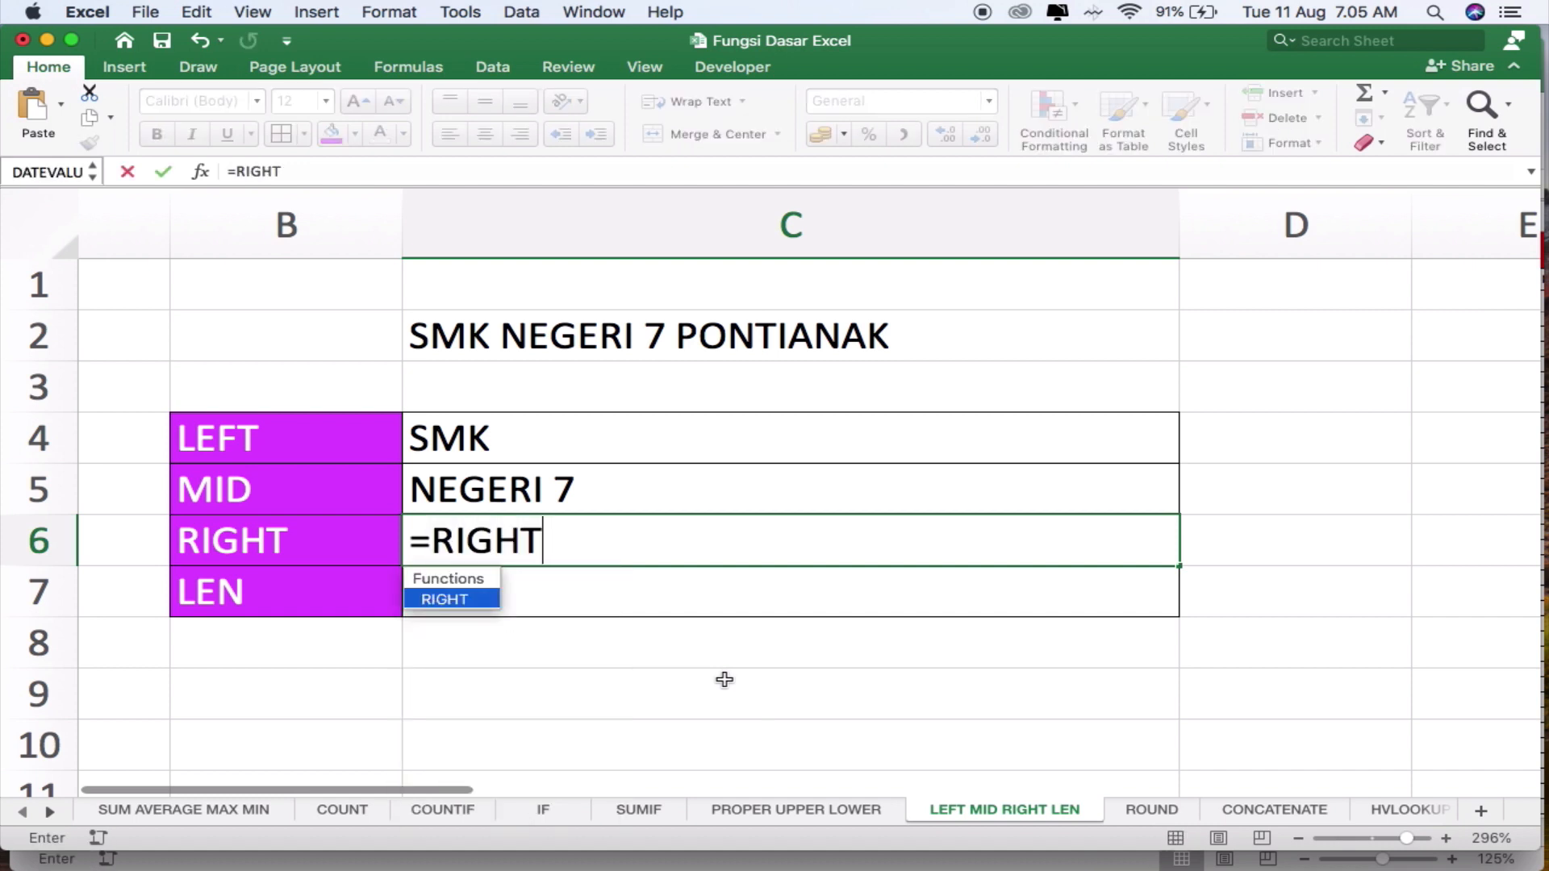
{"action": "type", "text": "("}
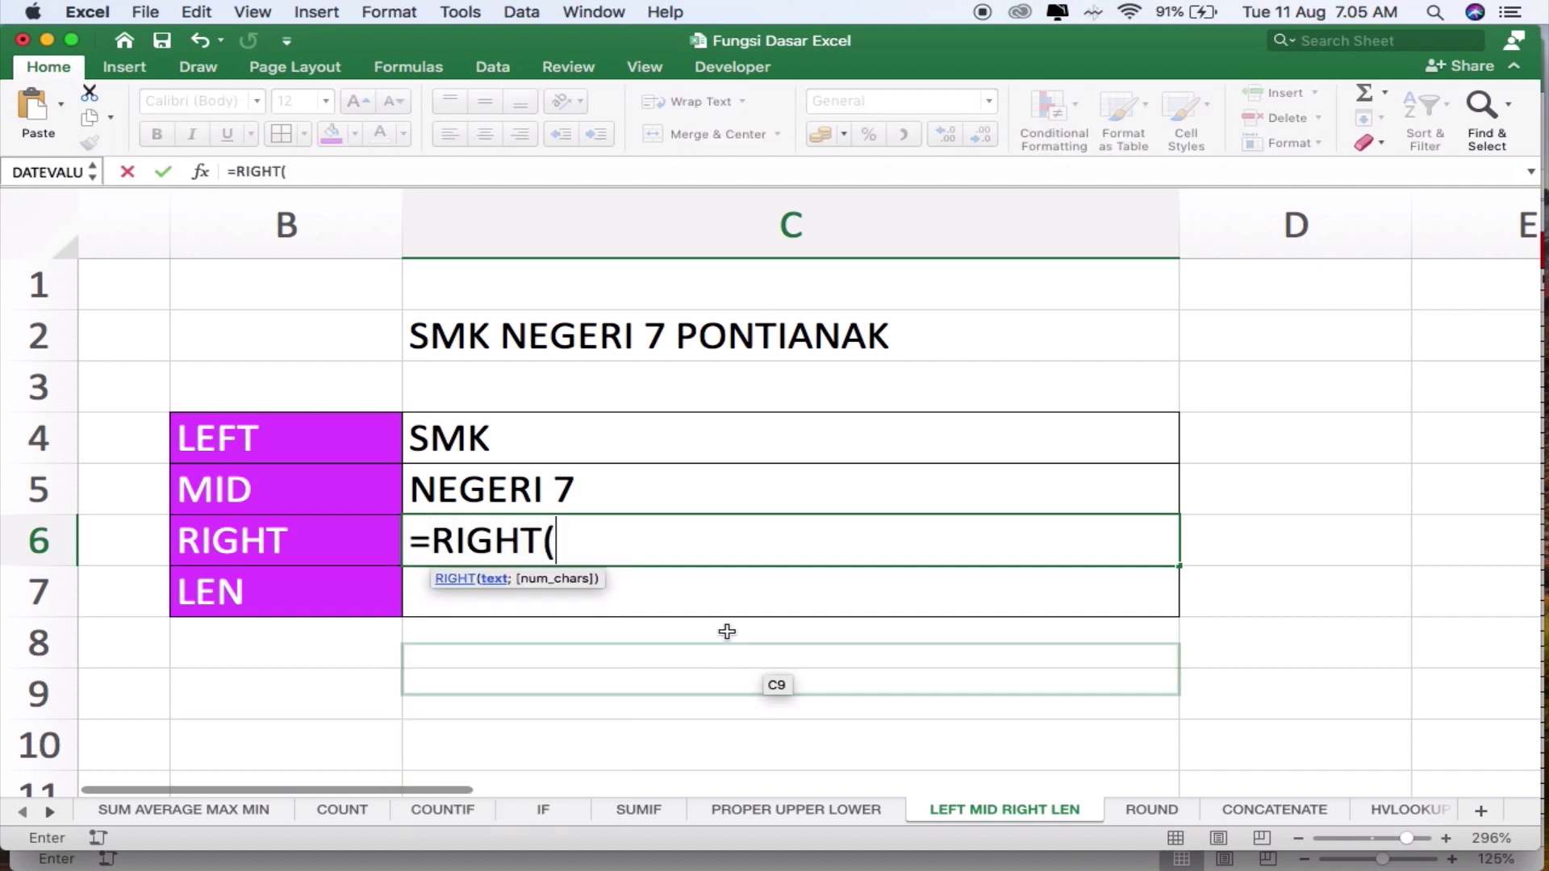
{"action": "left_click", "coordinate": [712, 353]}
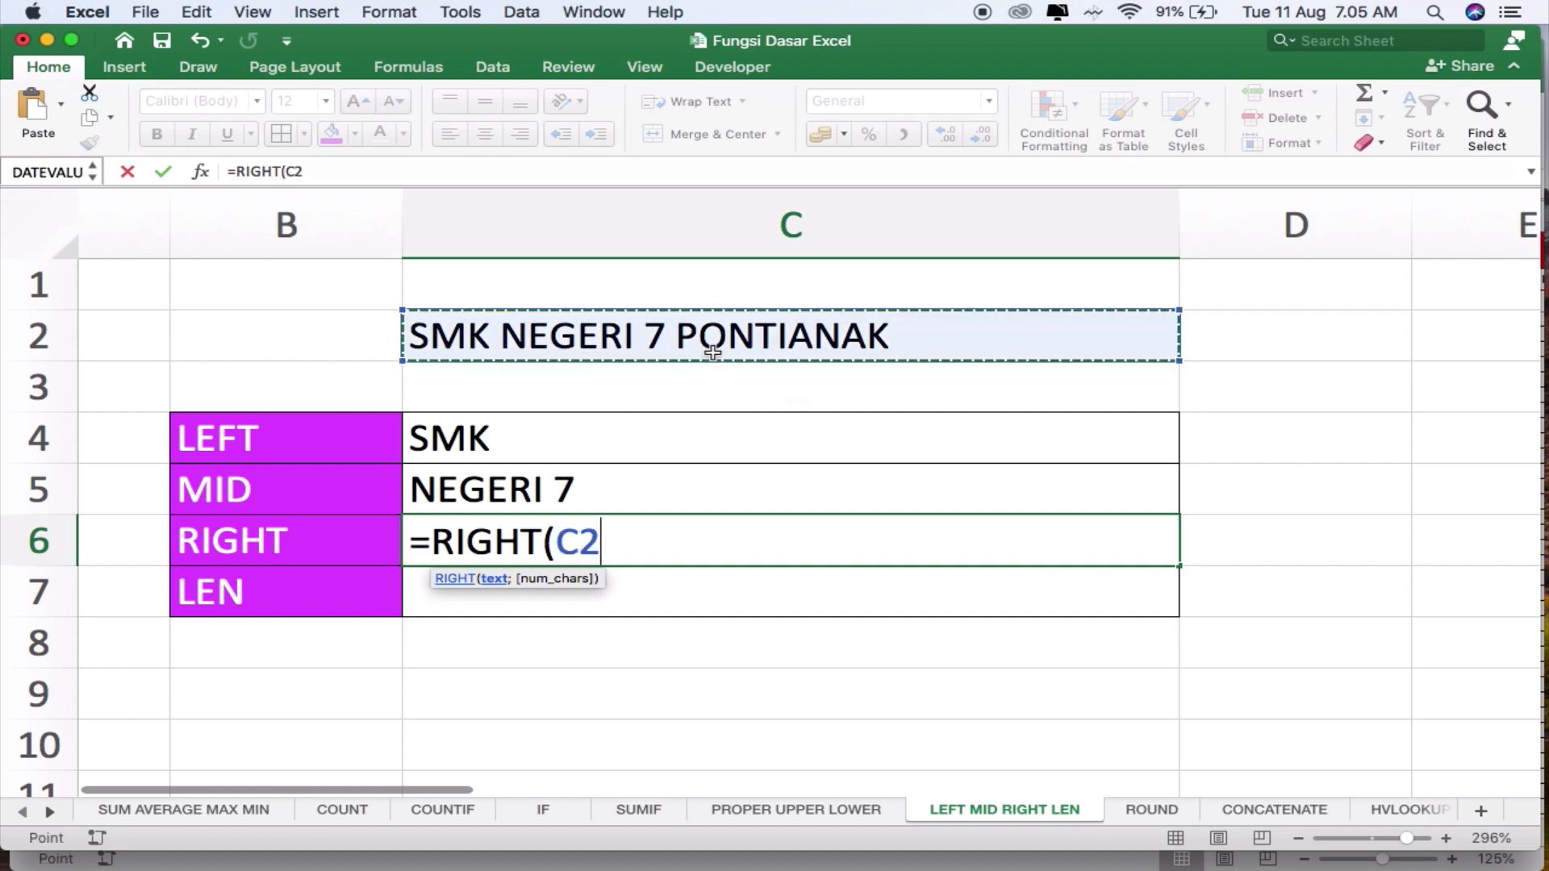
{"action": "type", "text": ";9"}
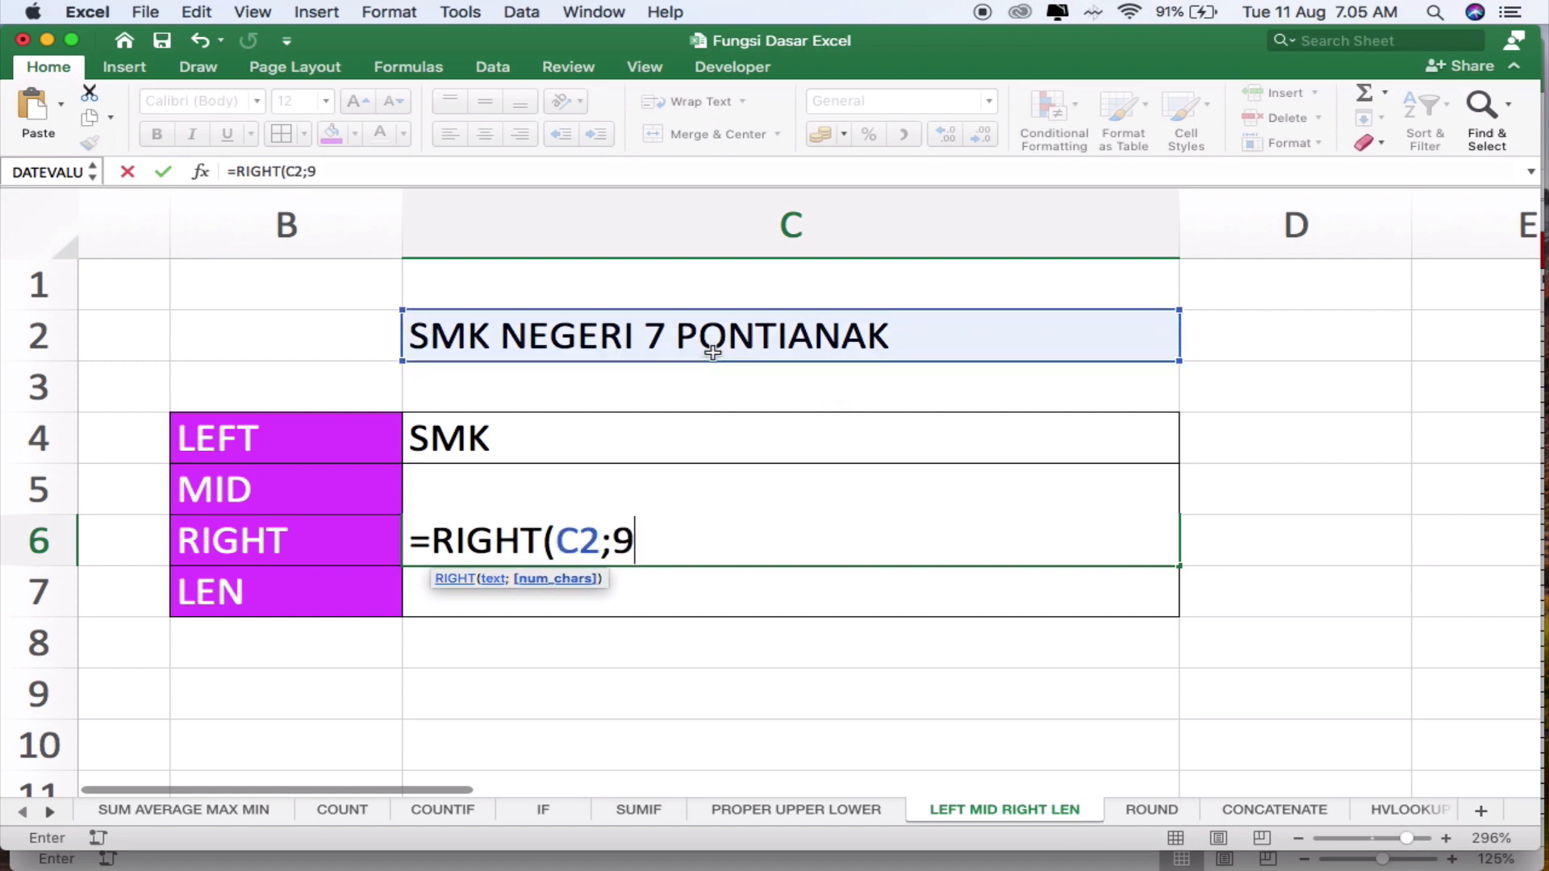
{"action": "type", "text": ")"}
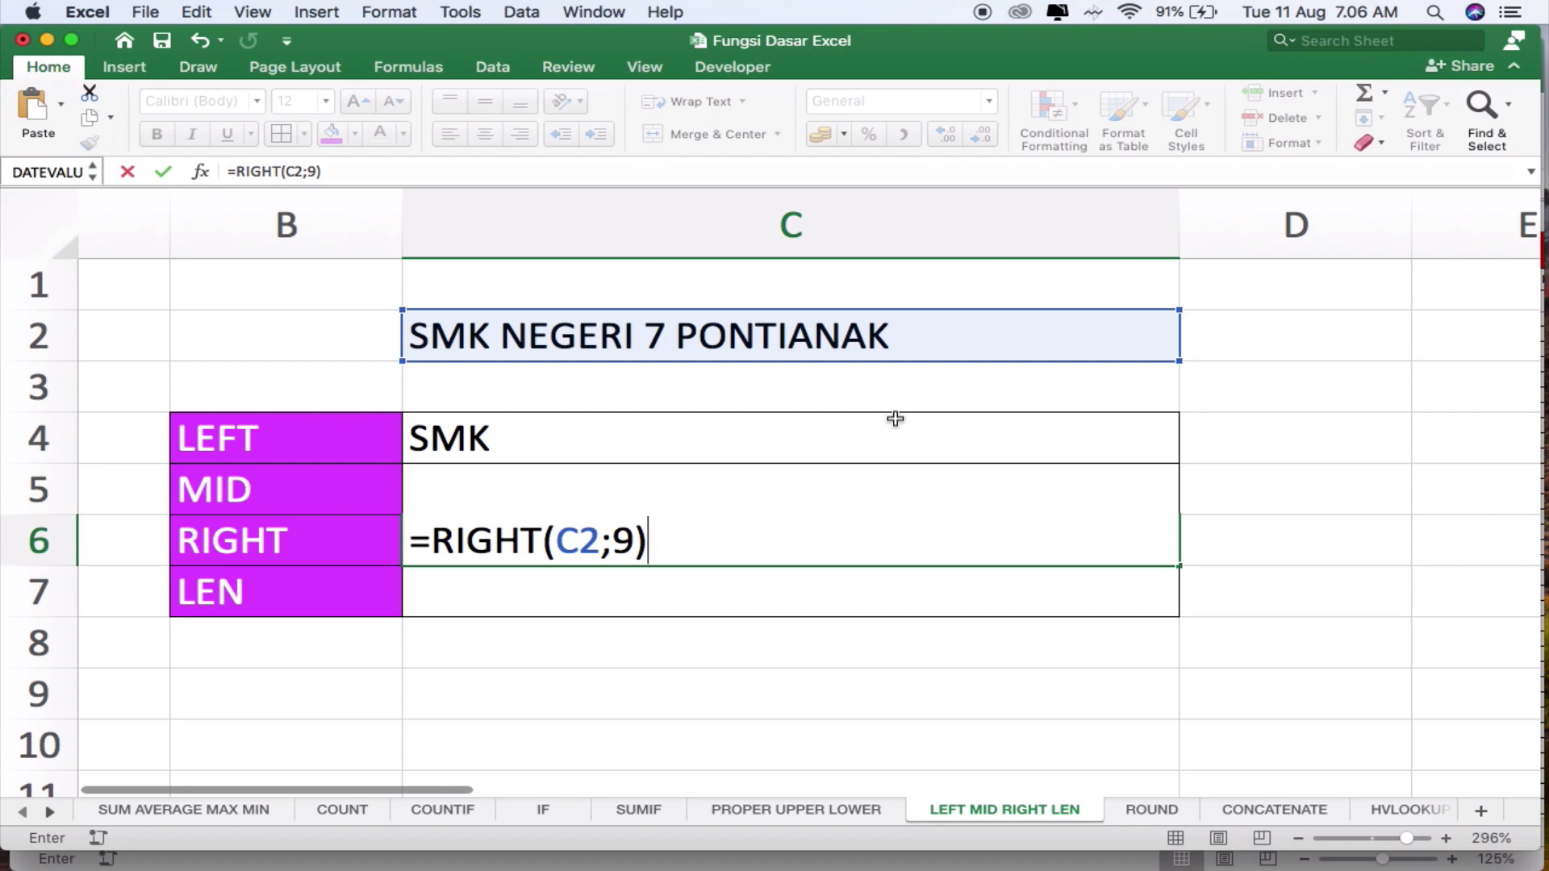
{"action": "key", "text": "Return"}
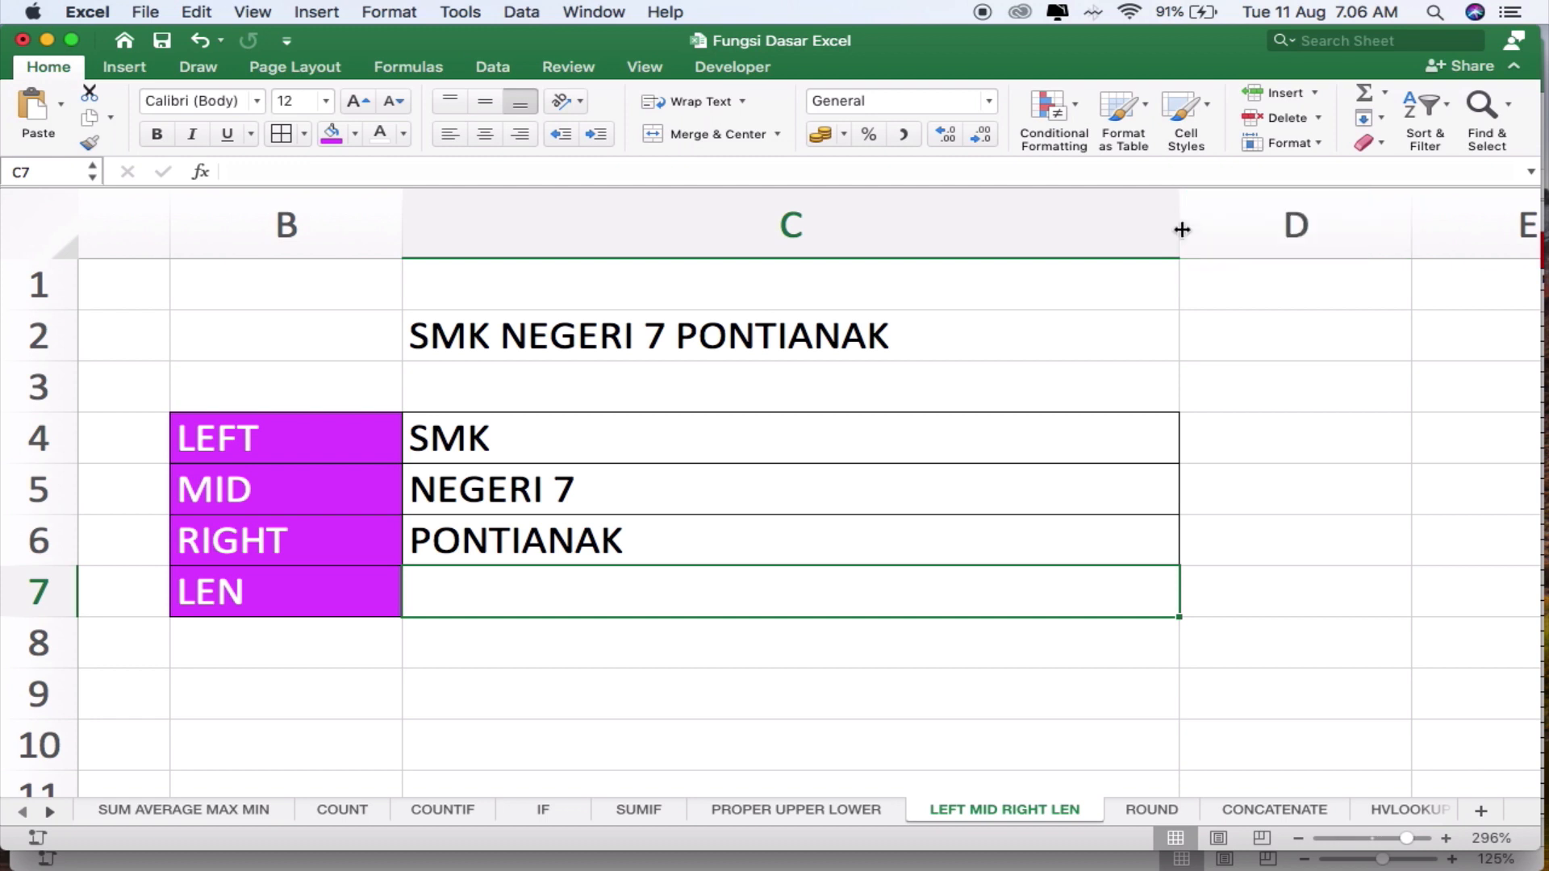
Narrow column C to fit the school name more closely and enter =LEN(C2) in C7
{"action": "left_click_drag", "start_coordinate": [1178, 230], "coordinate": [972, 231]}
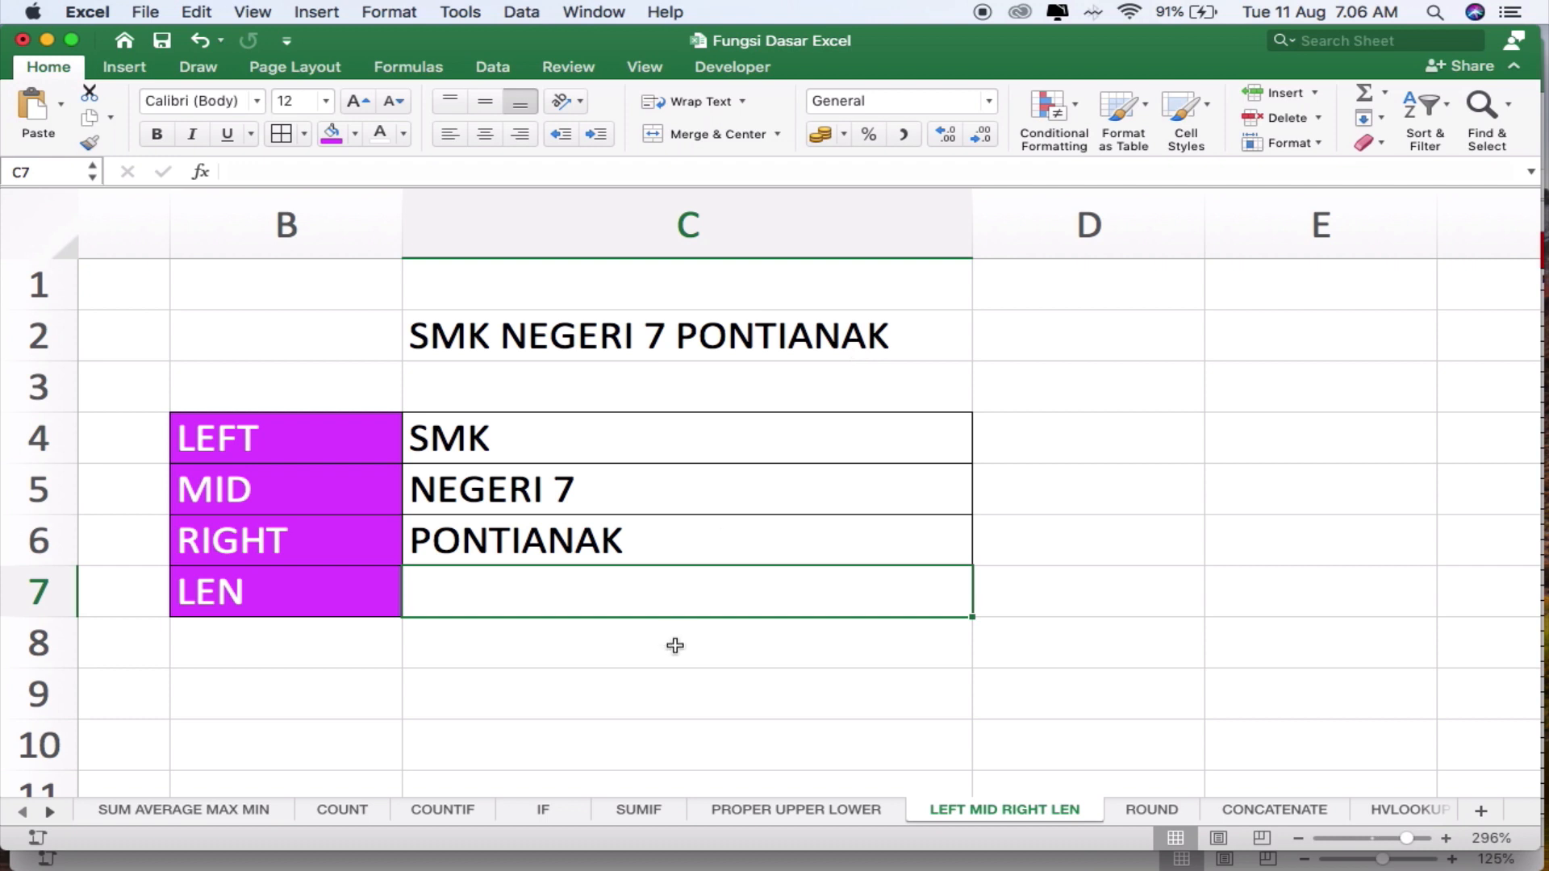
{"action": "type", "text": "=len("}
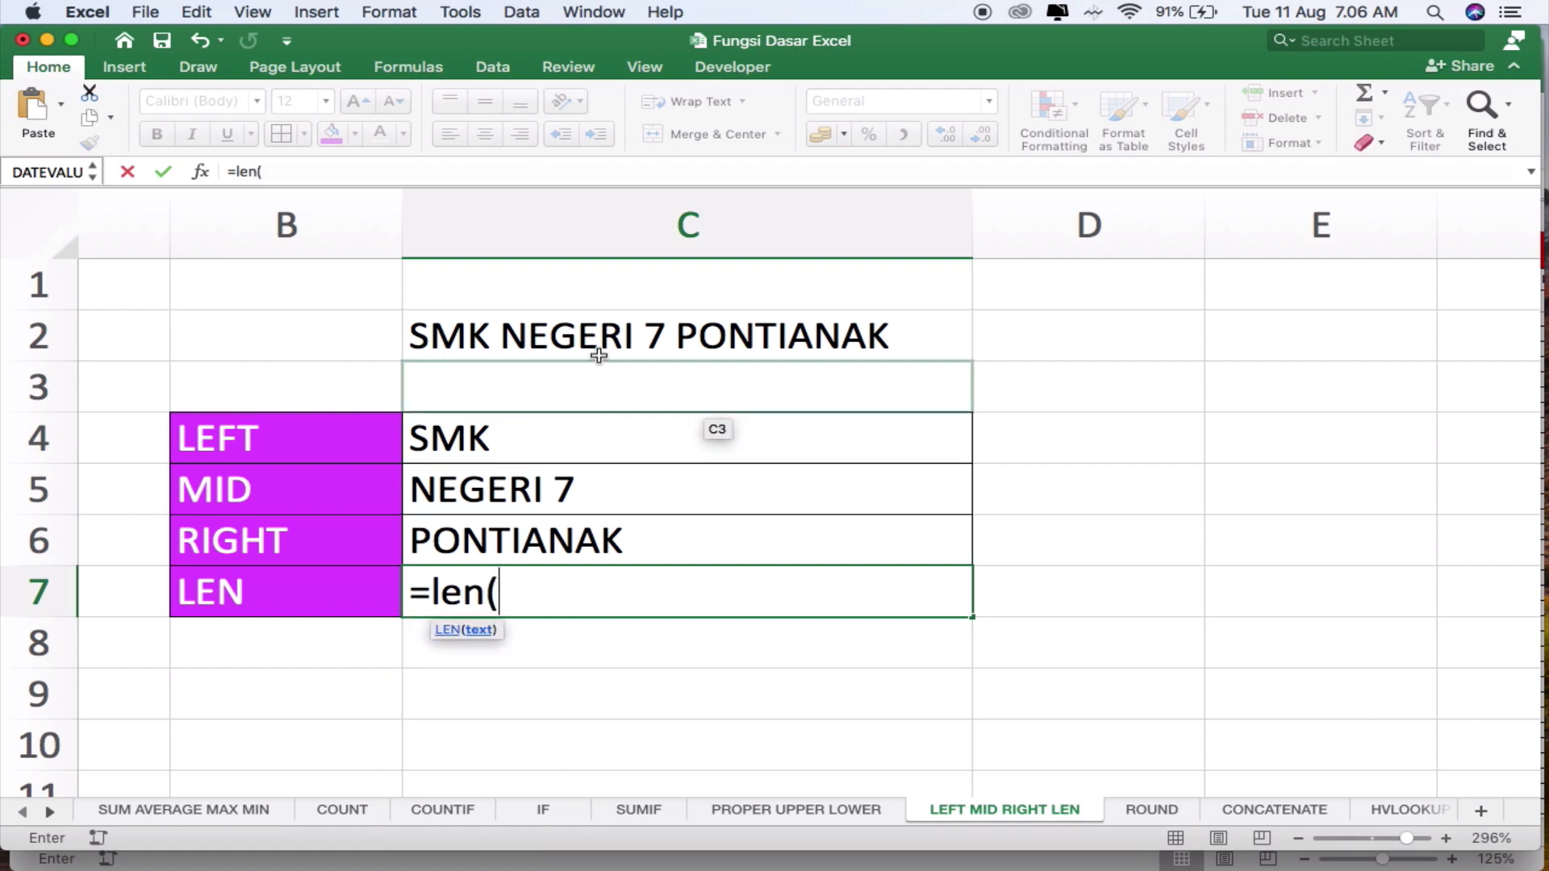
{"action": "left_click", "coordinate": [583, 337]}
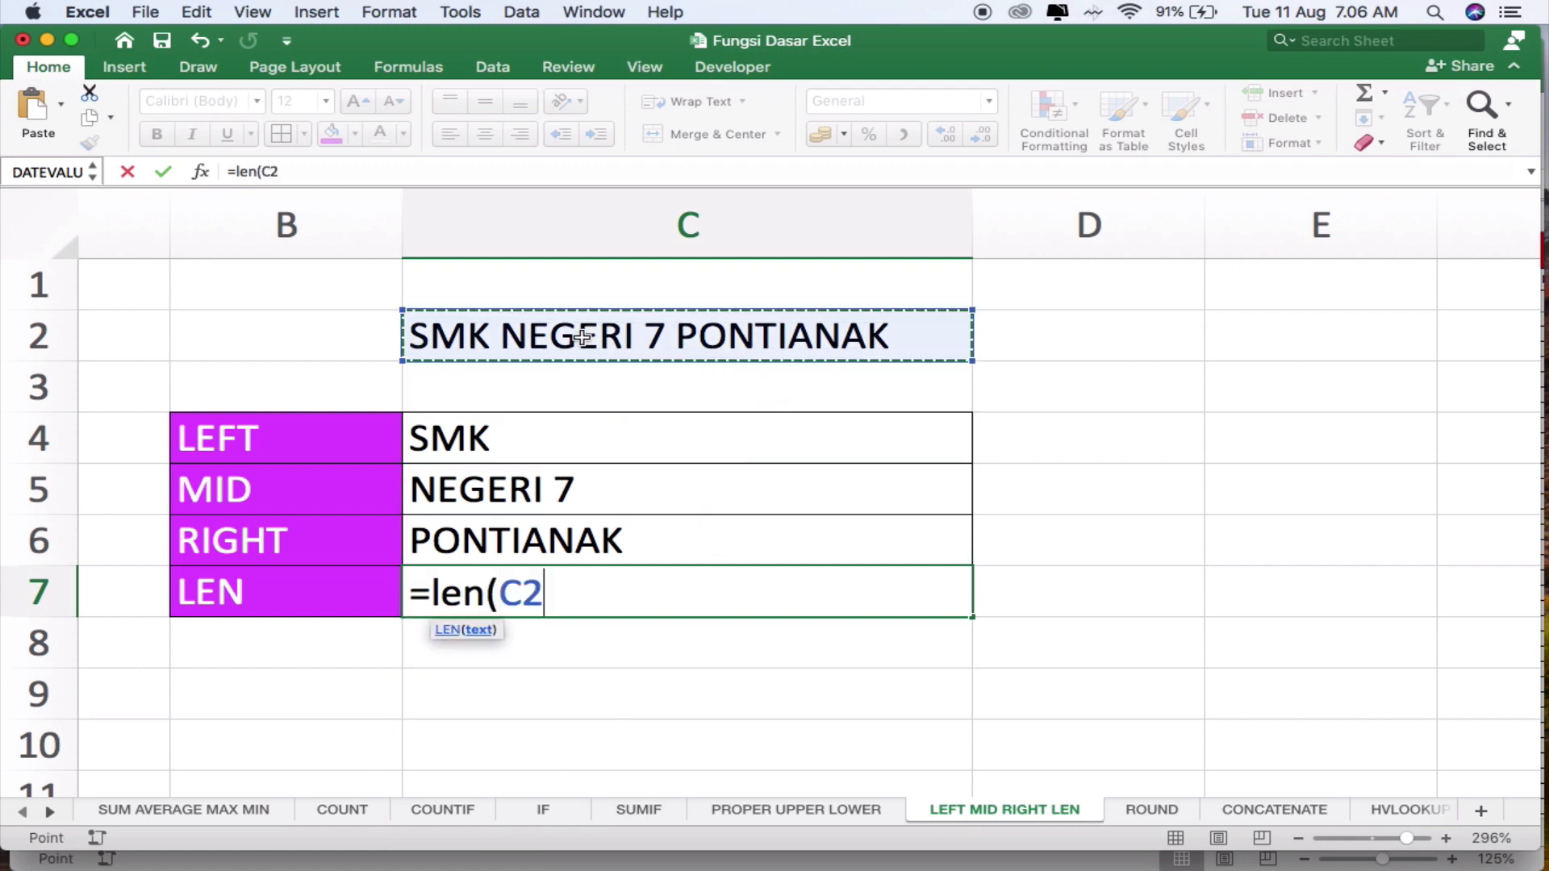
{"action": "type", "text": ")"}
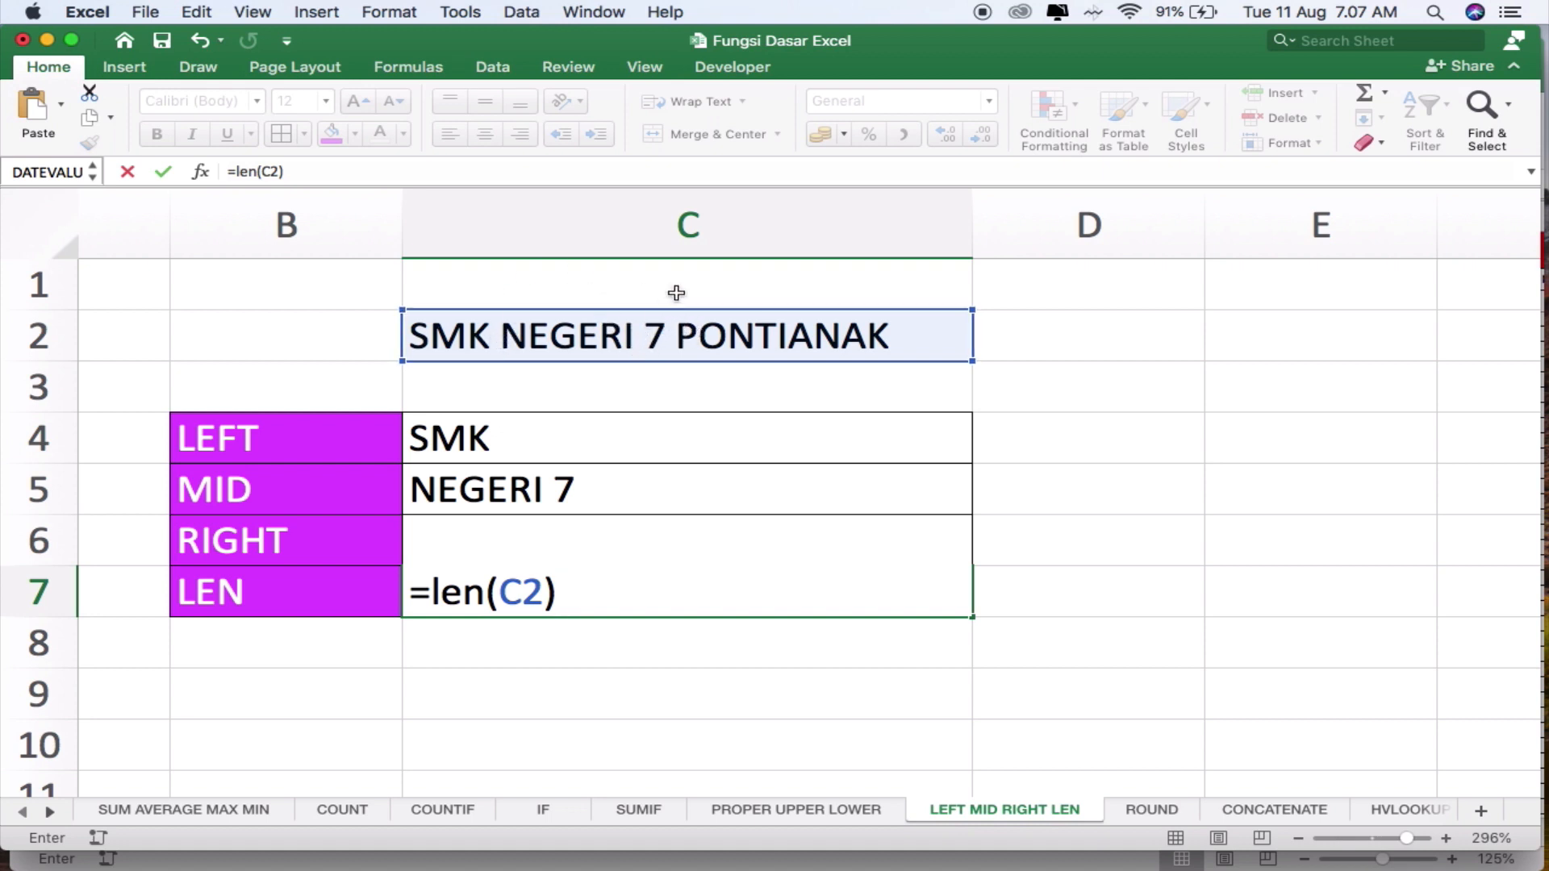
{"action": "key", "text": "Return"}
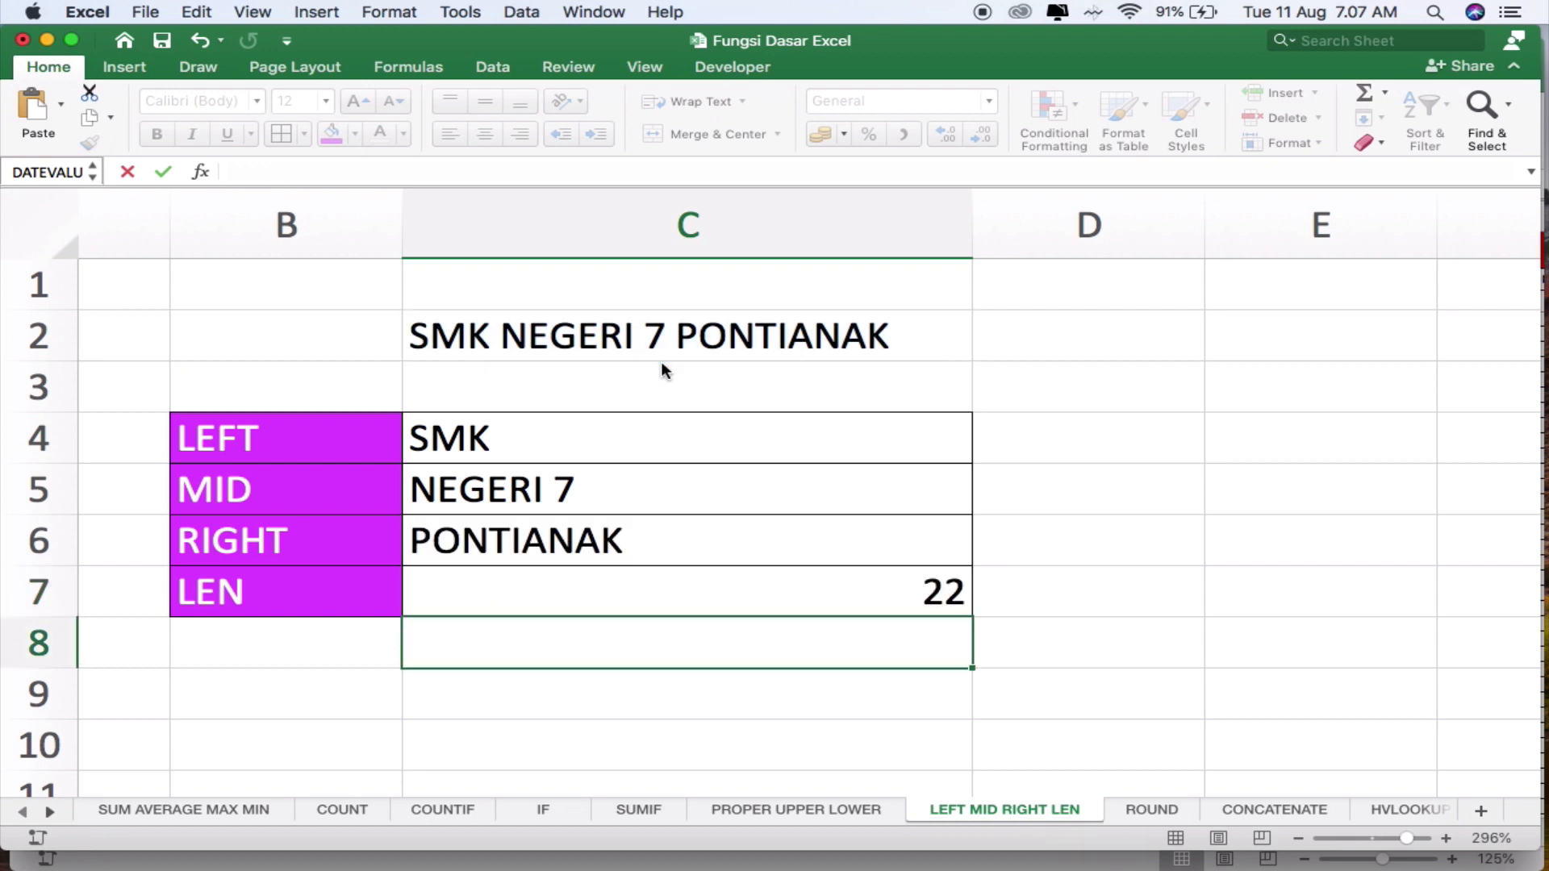
{"action": "key", "text": "Up"}
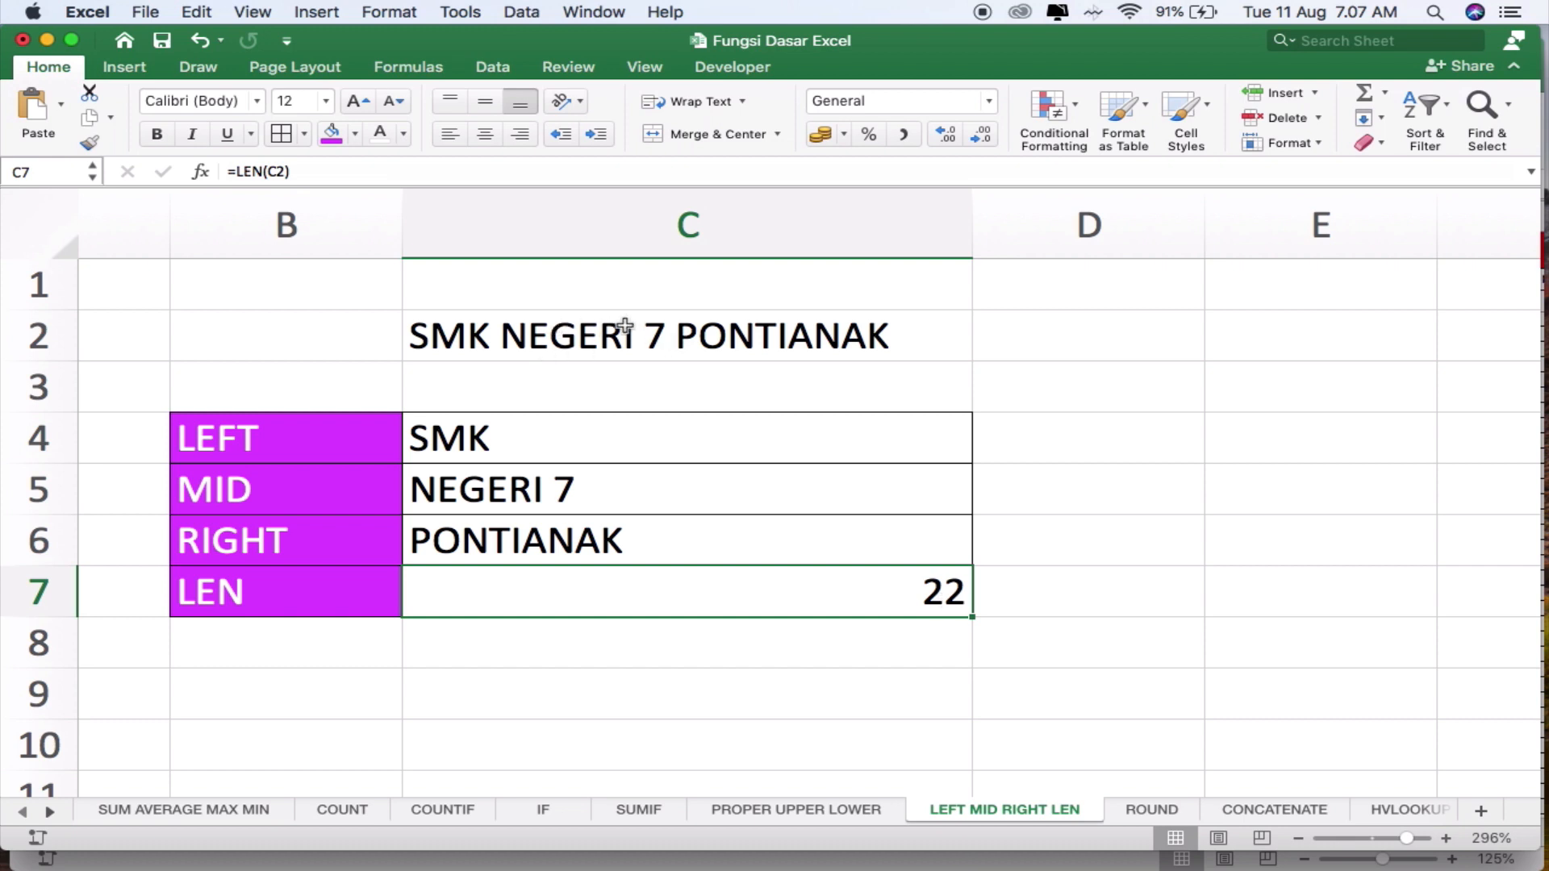
Add a trailing space to the text in C2 to test the LEN and RIGHT formulas
{"action": "double_click", "coordinate": [907, 336]}
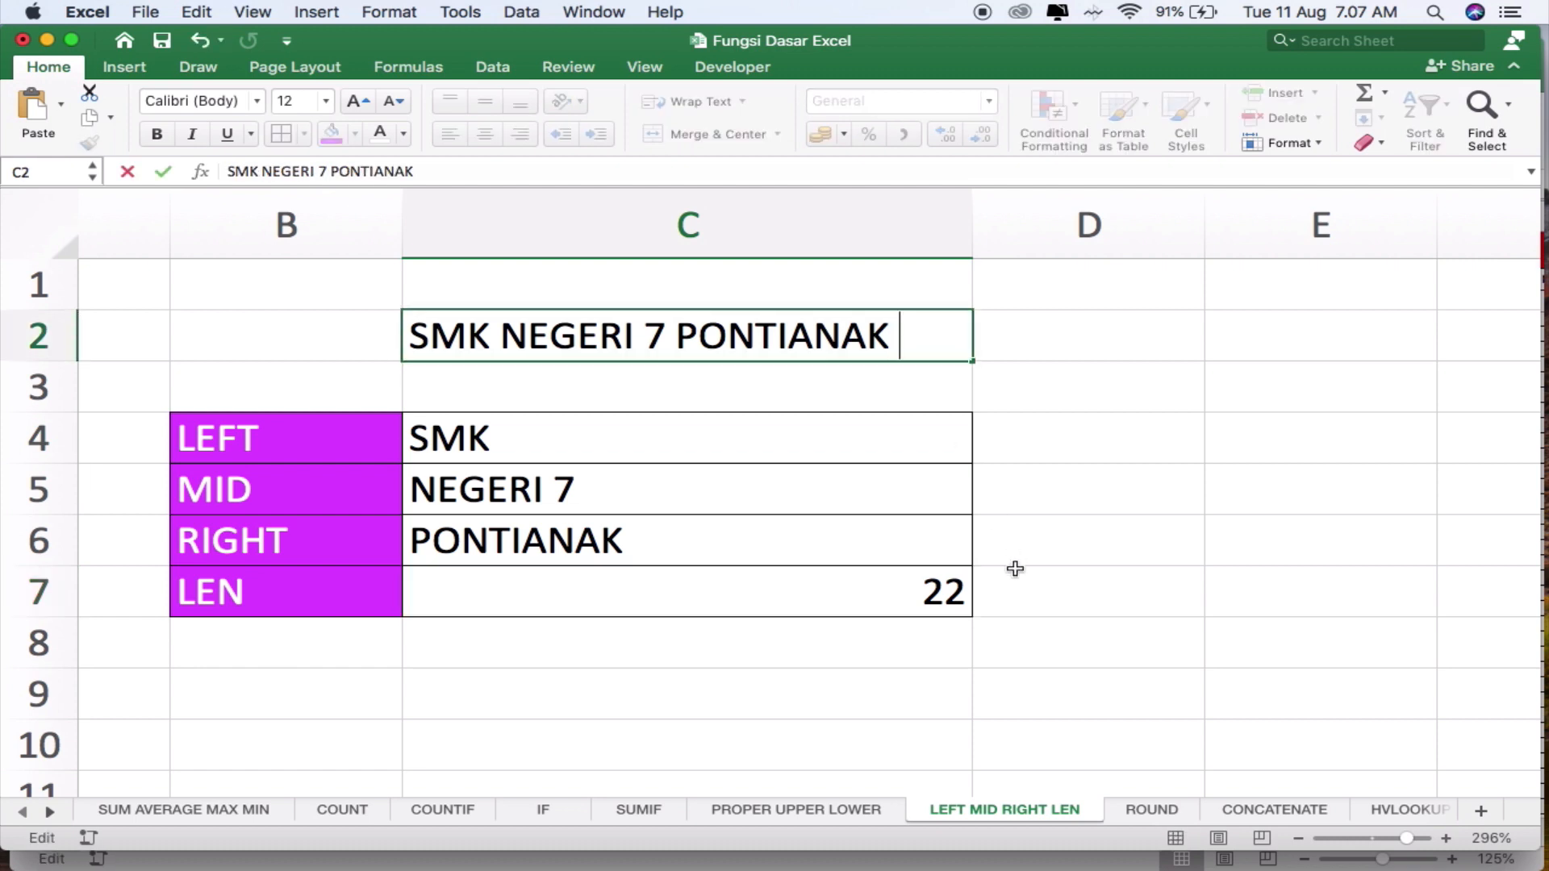
{"action": "key", "text": "Return"}
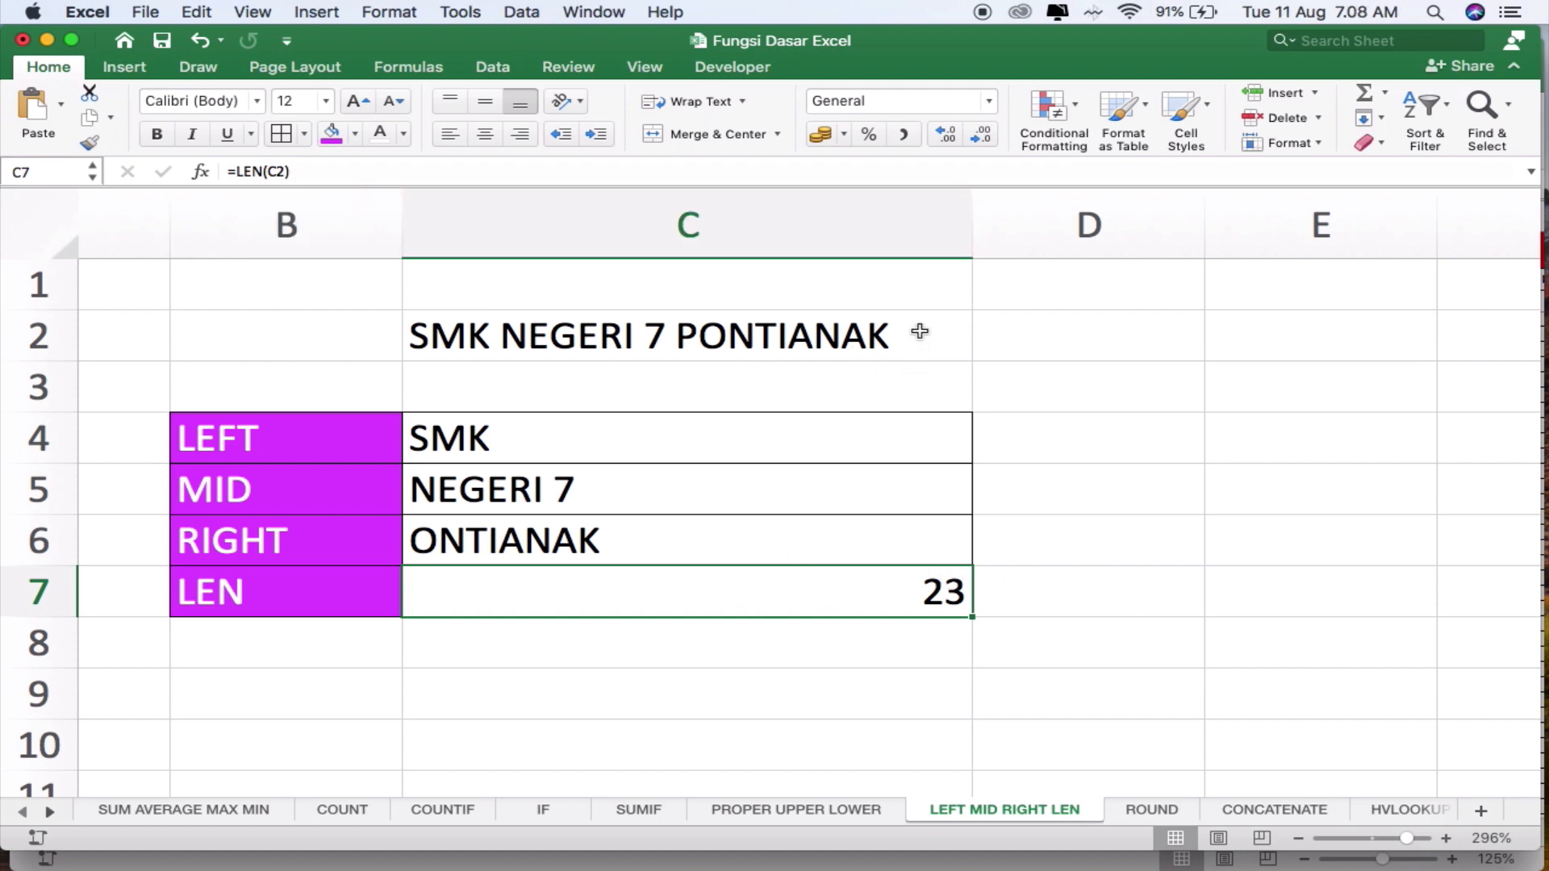
{"action": "left_click", "coordinate": [590, 553]}
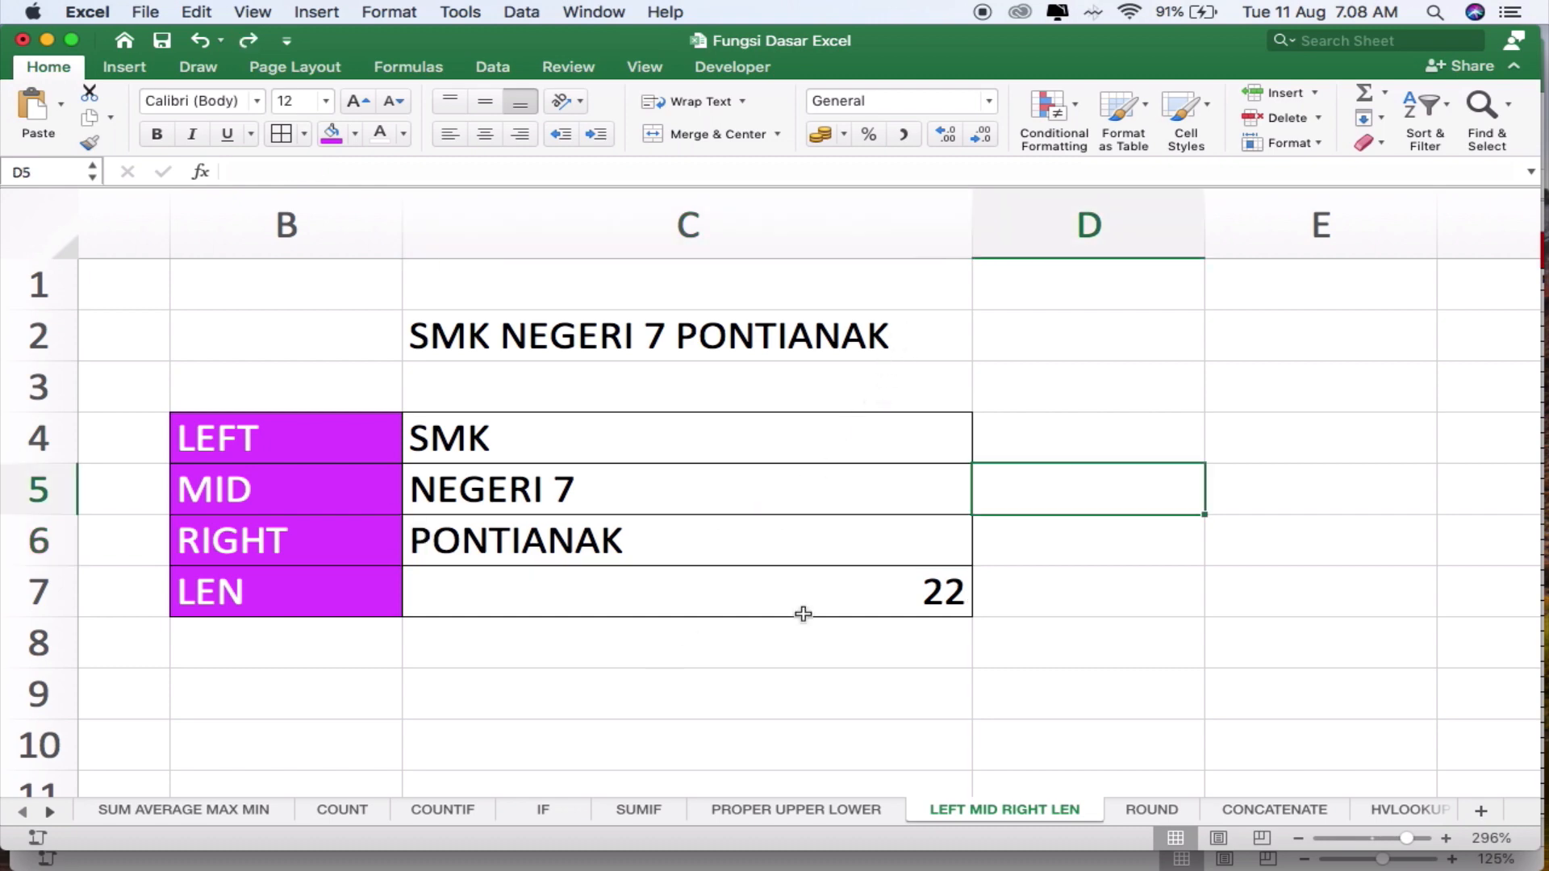
Switch to the ROUND worksheet and bring its rounding table into close view
{"action": "scroll", "coordinate": [803, 616], "scroll_direction": "down", "scroll_amount": 5}
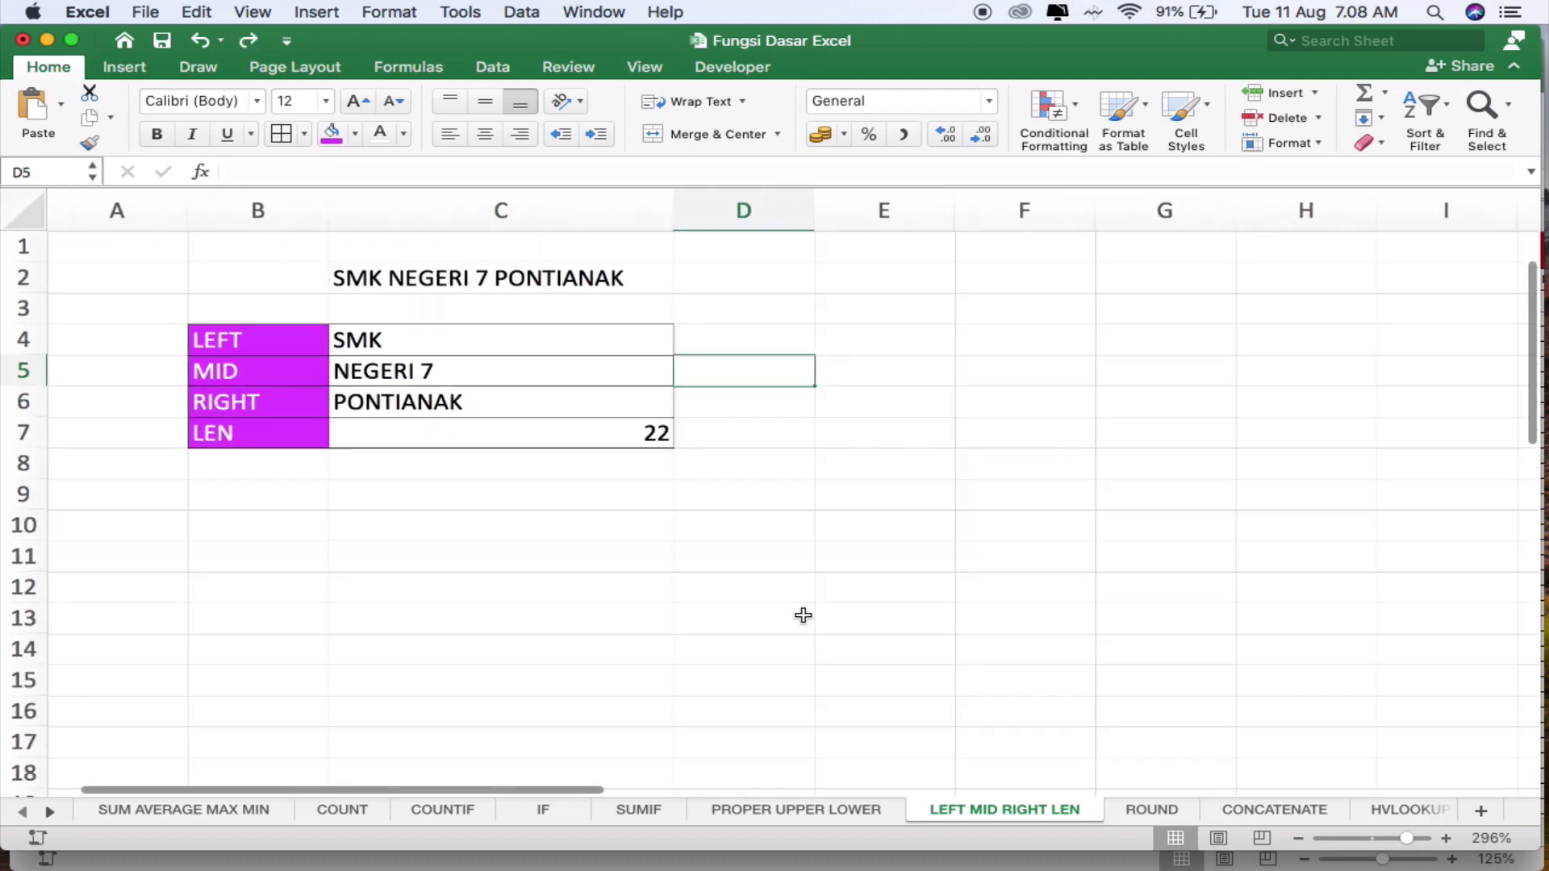
{"action": "scroll", "coordinate": [803, 615], "scroll_direction": "down", "scroll_amount": 1}
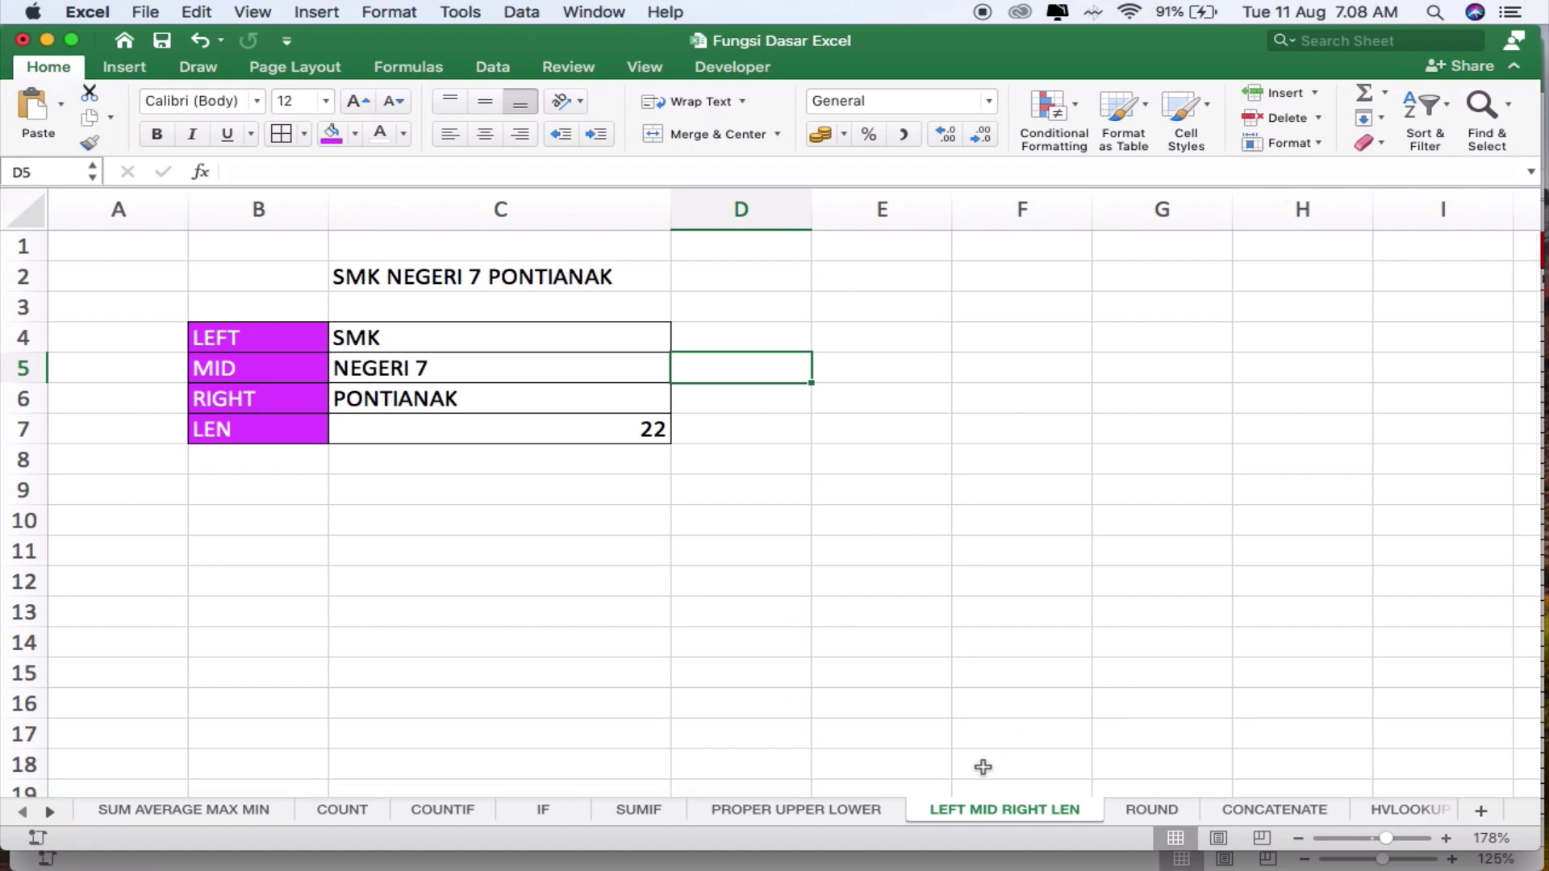
{"action": "left_click", "coordinate": [1153, 810]}
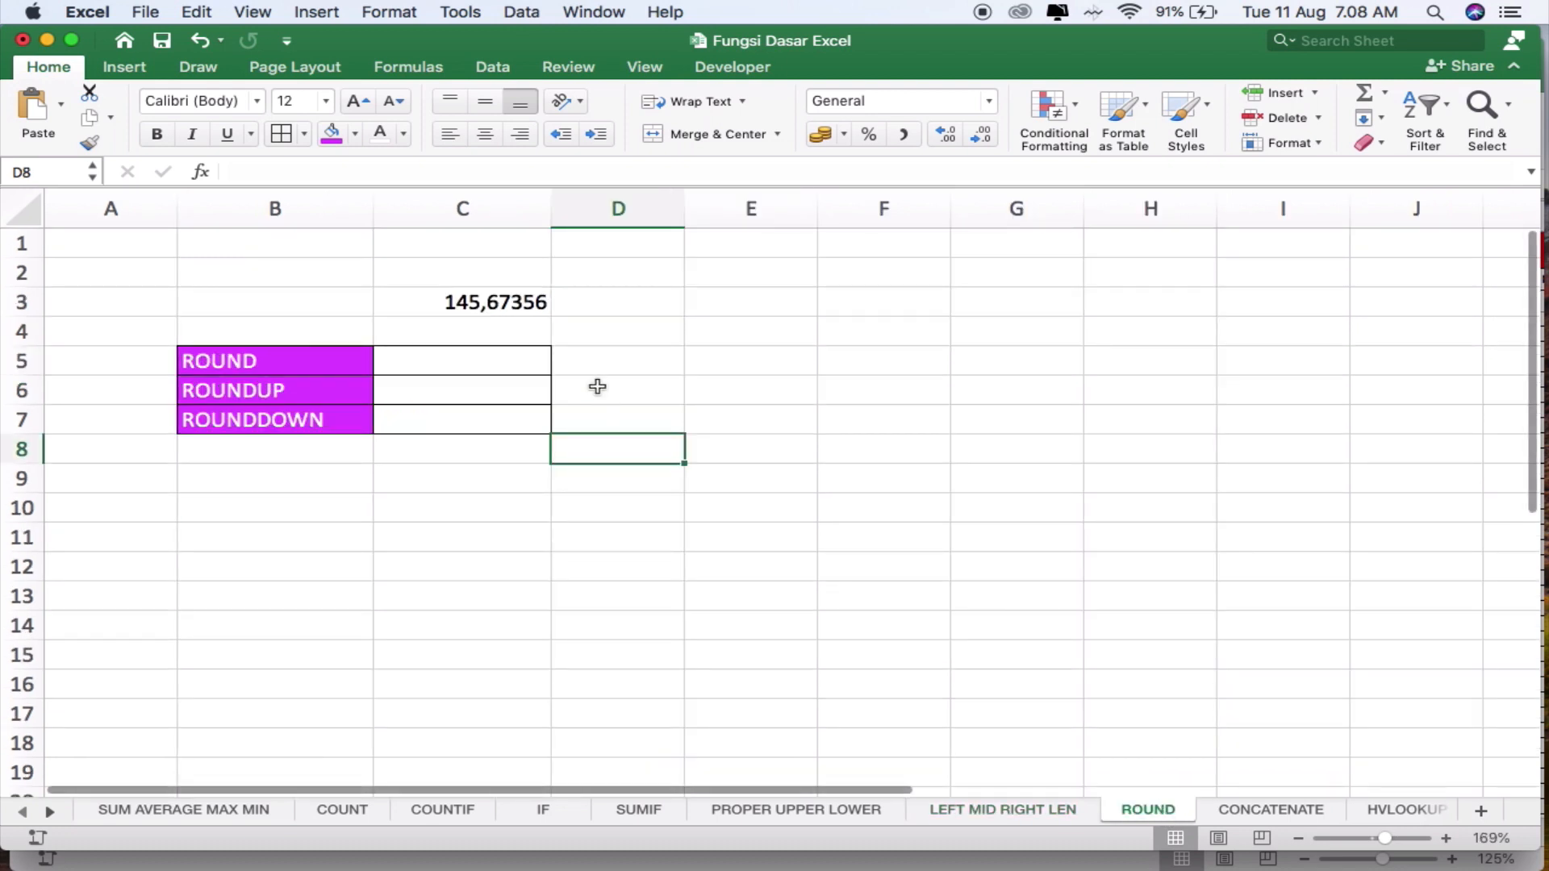
{"action": "scroll", "coordinate": [448, 361], "scroll_direction": "up", "scroll_amount": 5}
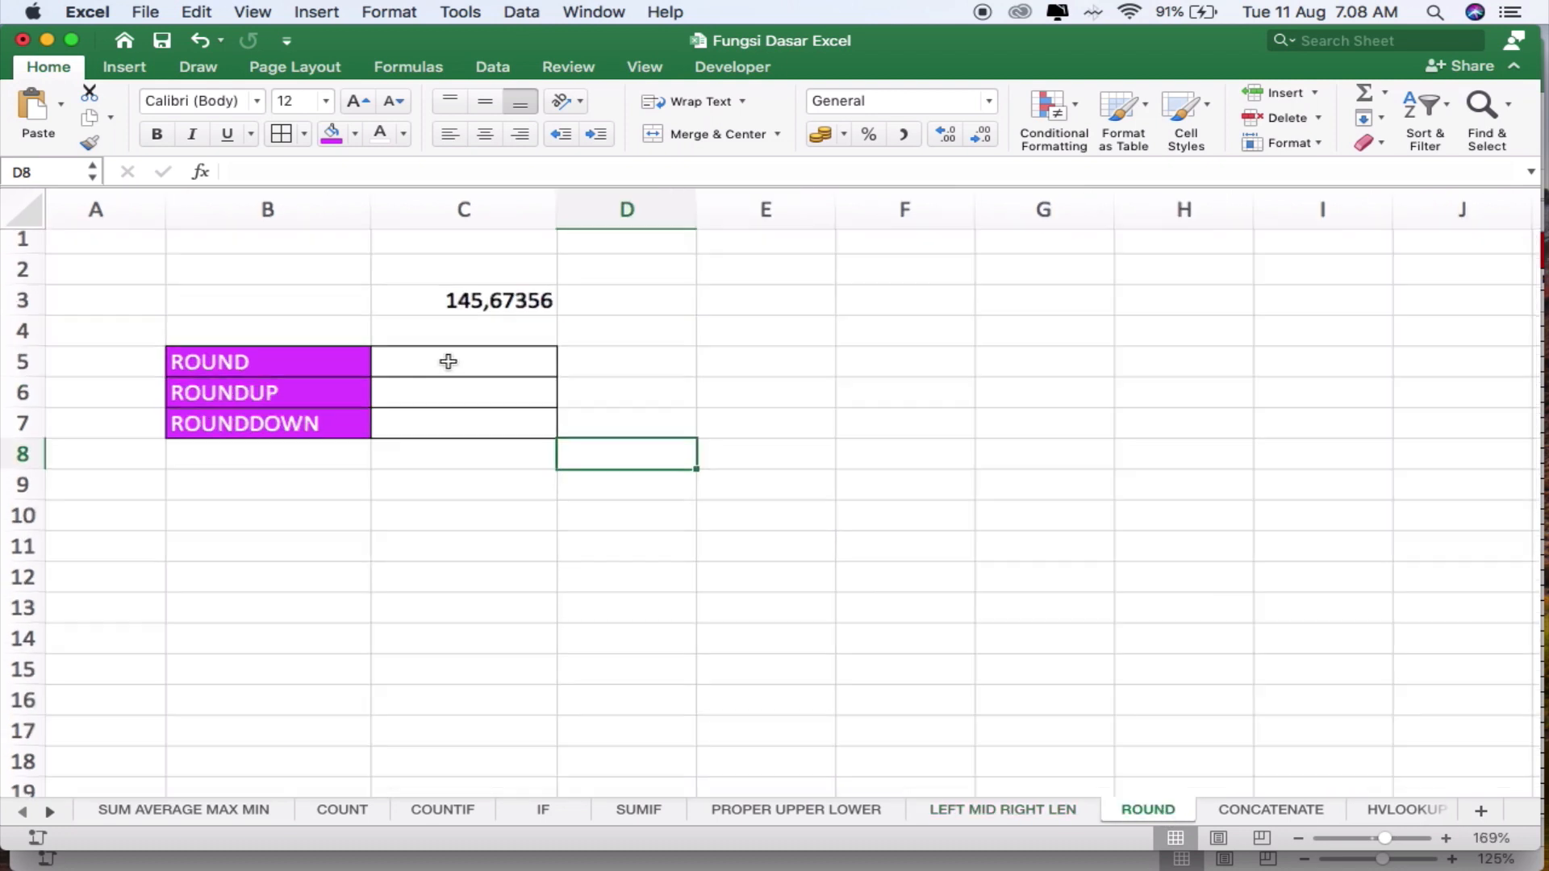
{"action": "scroll", "coordinate": [404, 380], "scroll_direction": "up", "scroll_amount": 5}
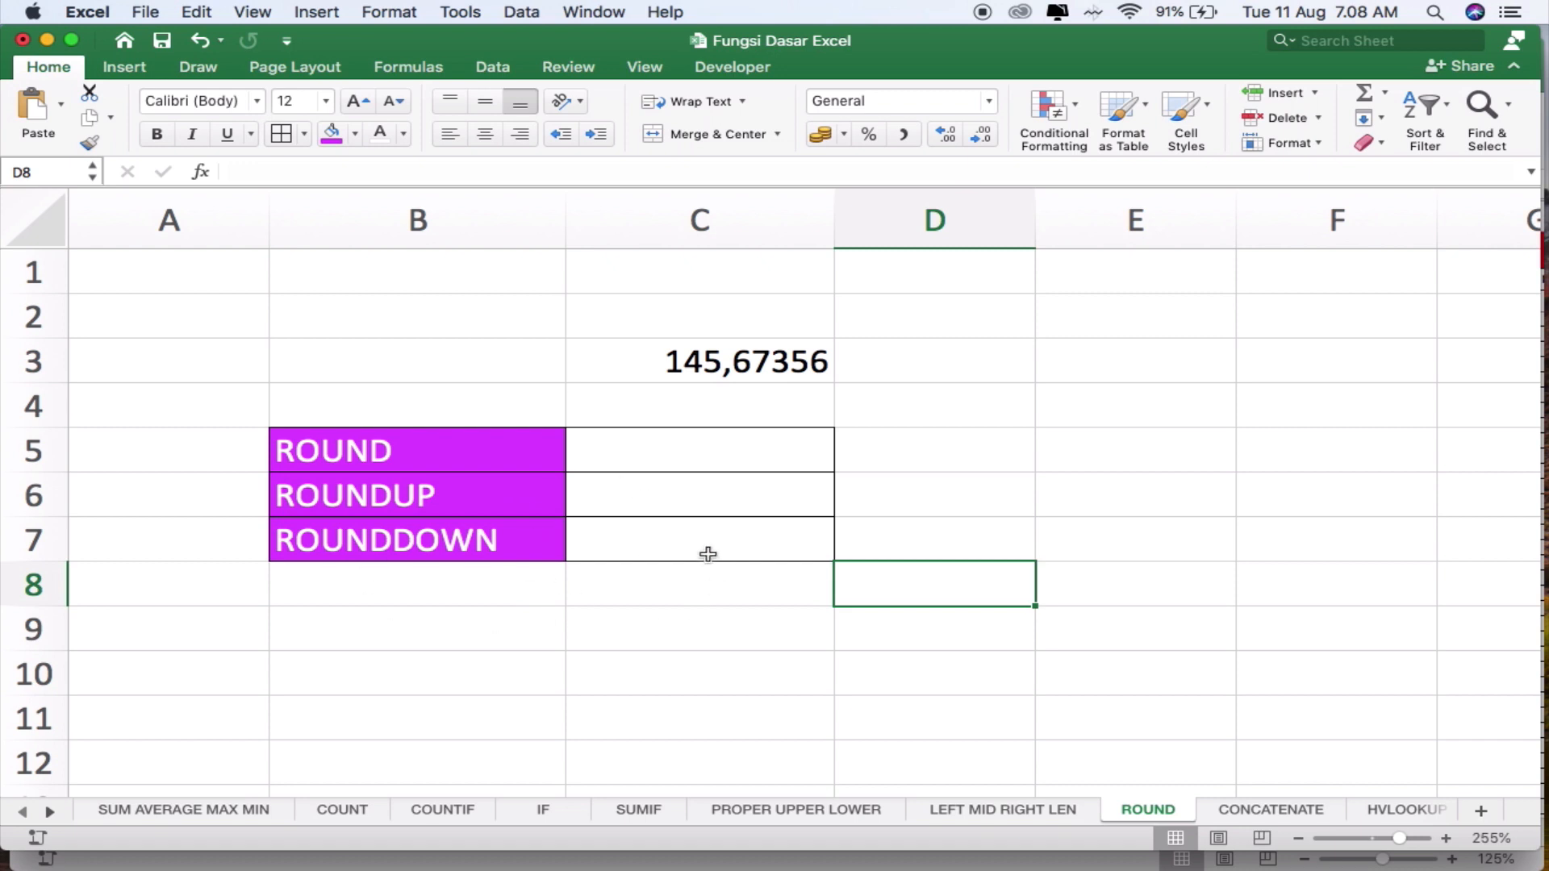
Enter =ROUND(C3;2) in C5 to round the number in C3 to two decimals
{"action": "left_click", "coordinate": [742, 451]}
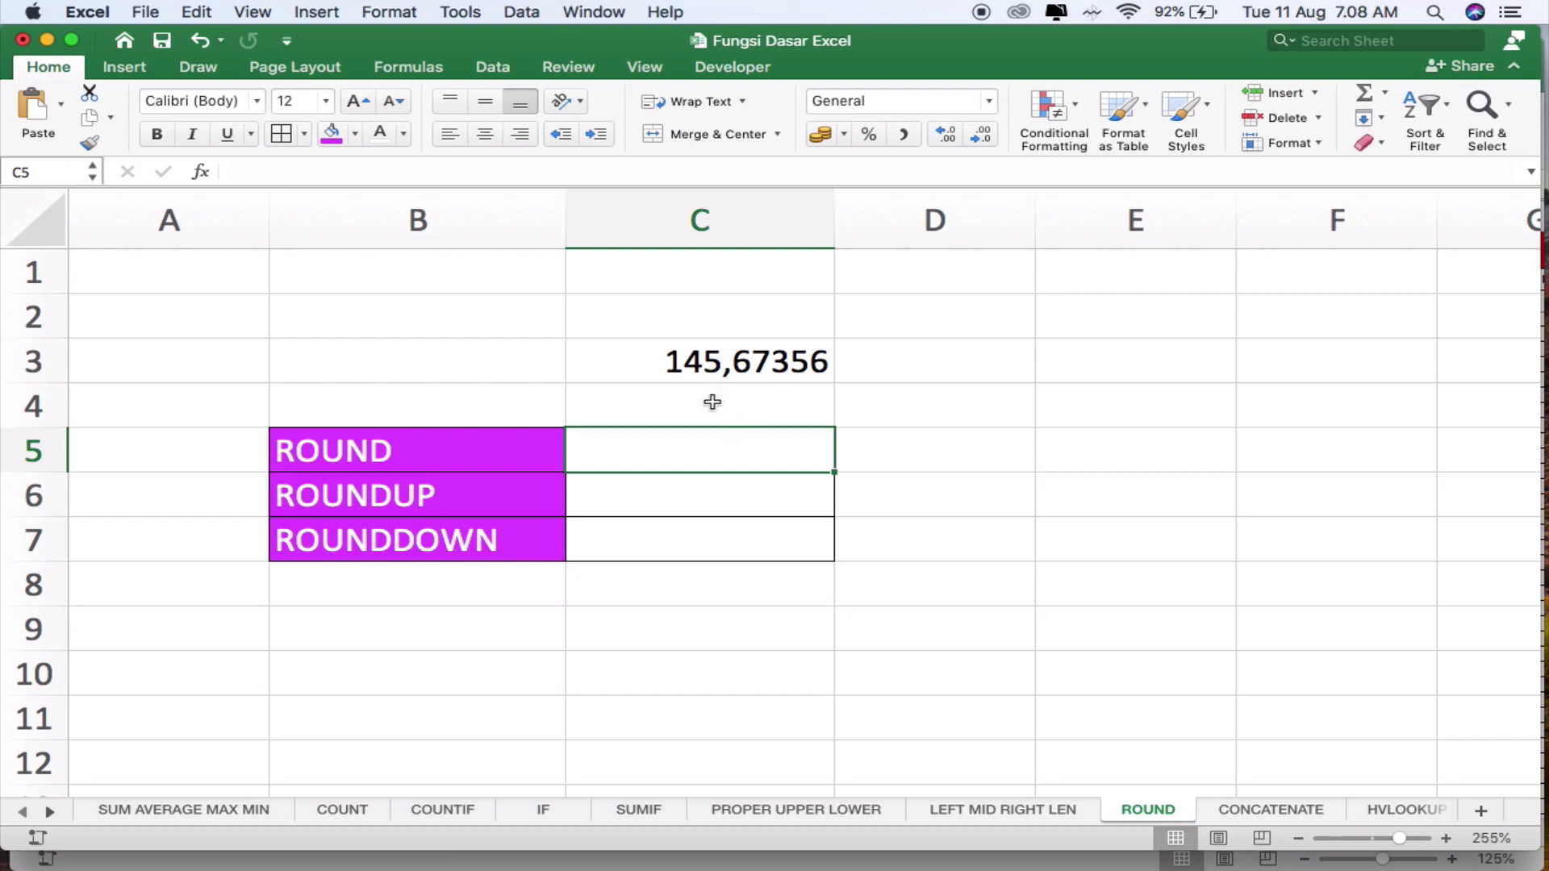
{"action": "left_click", "coordinate": [666, 362]}
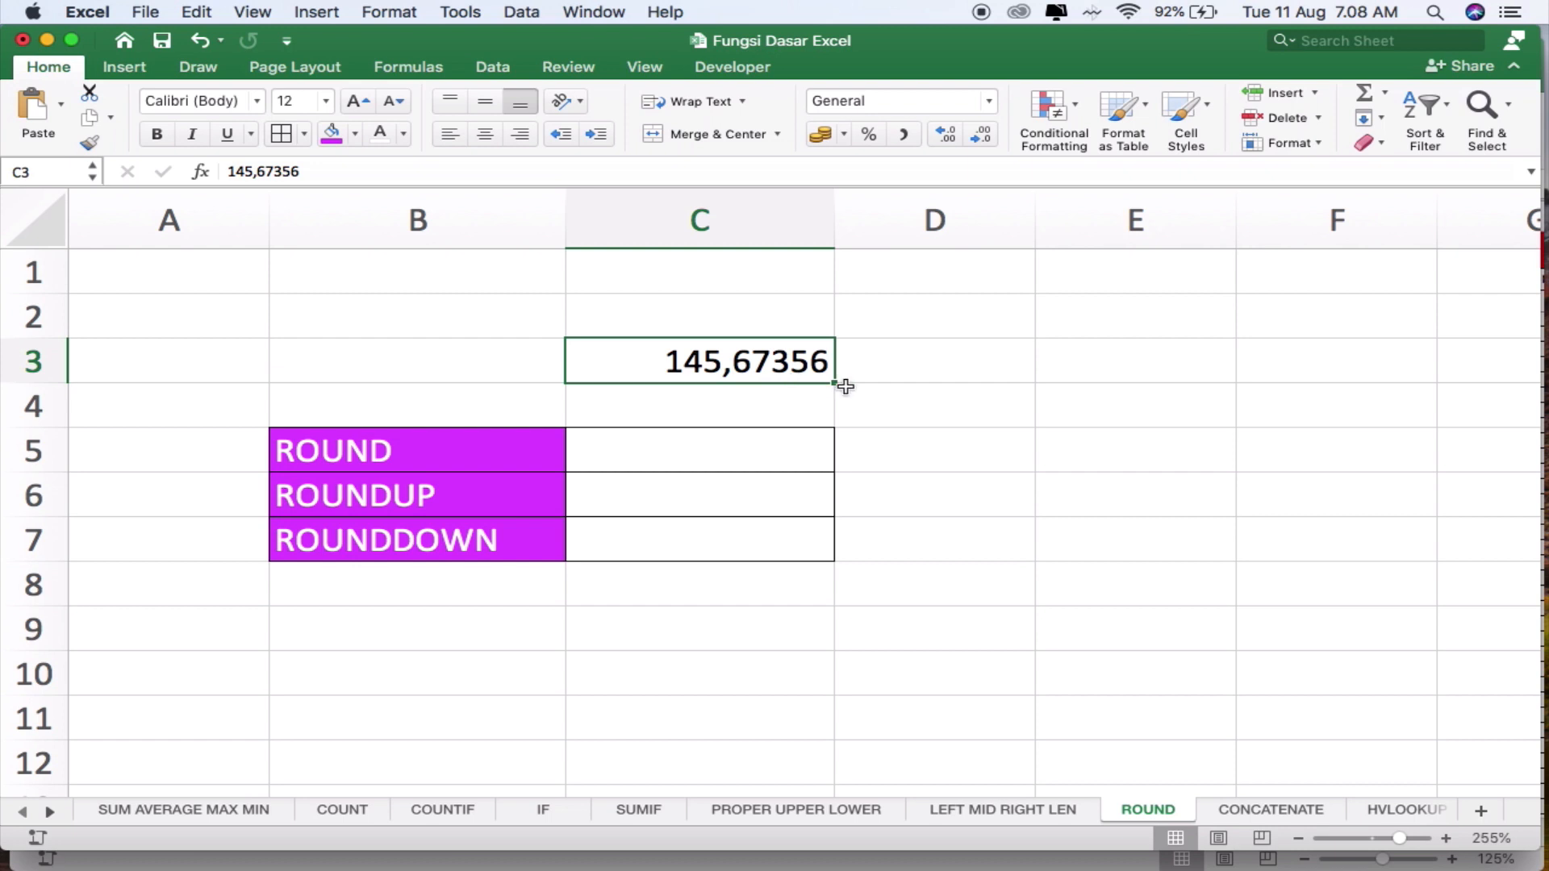
{"action": "left_click", "coordinate": [753, 448]}
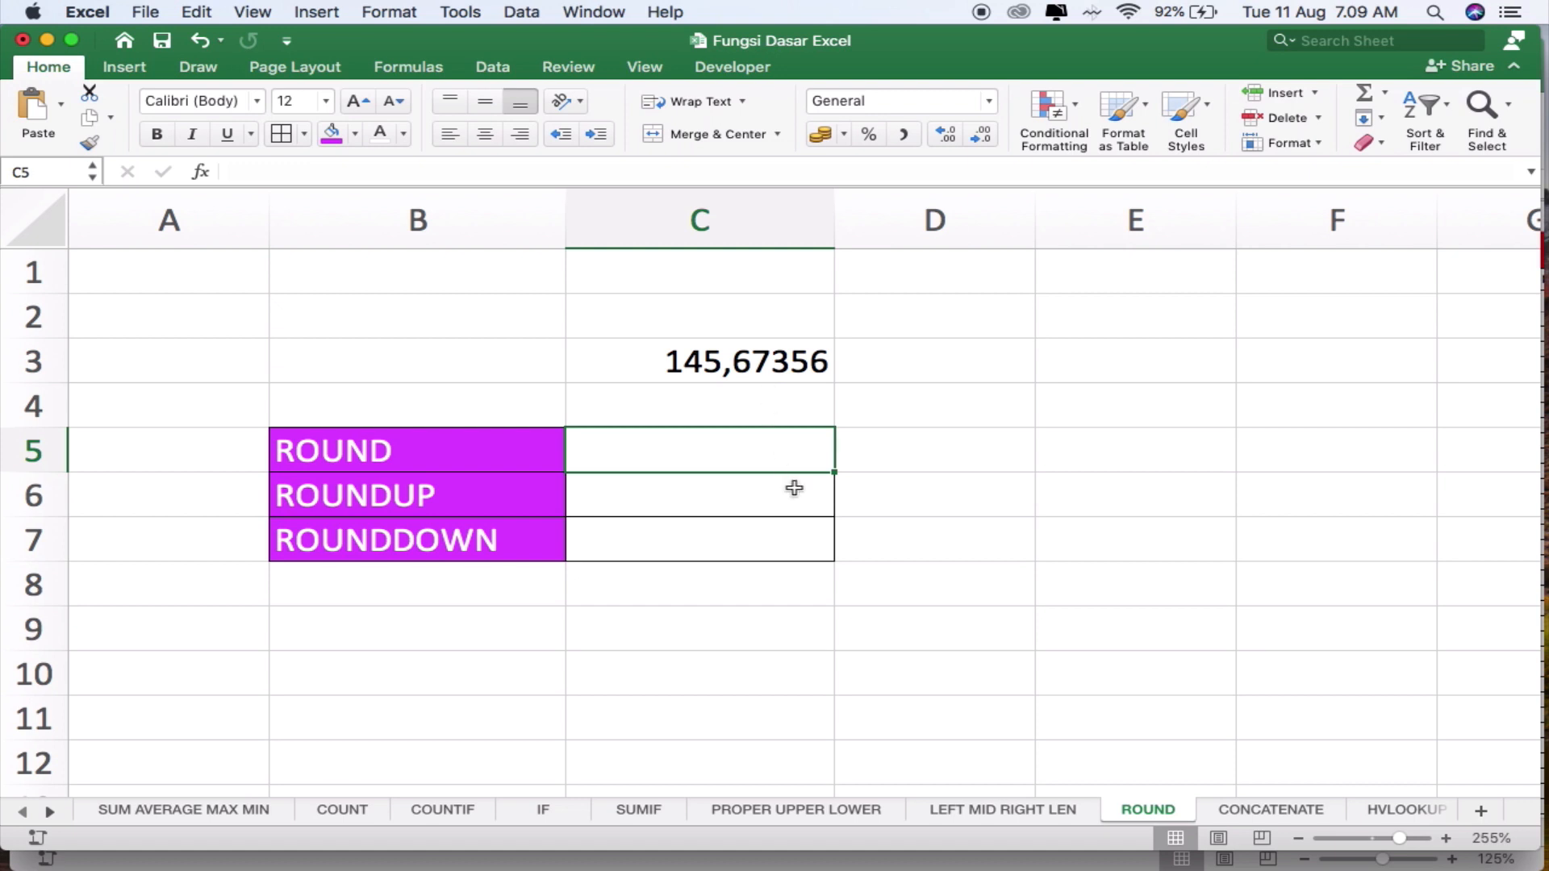
{"action": "type", "text": "="}
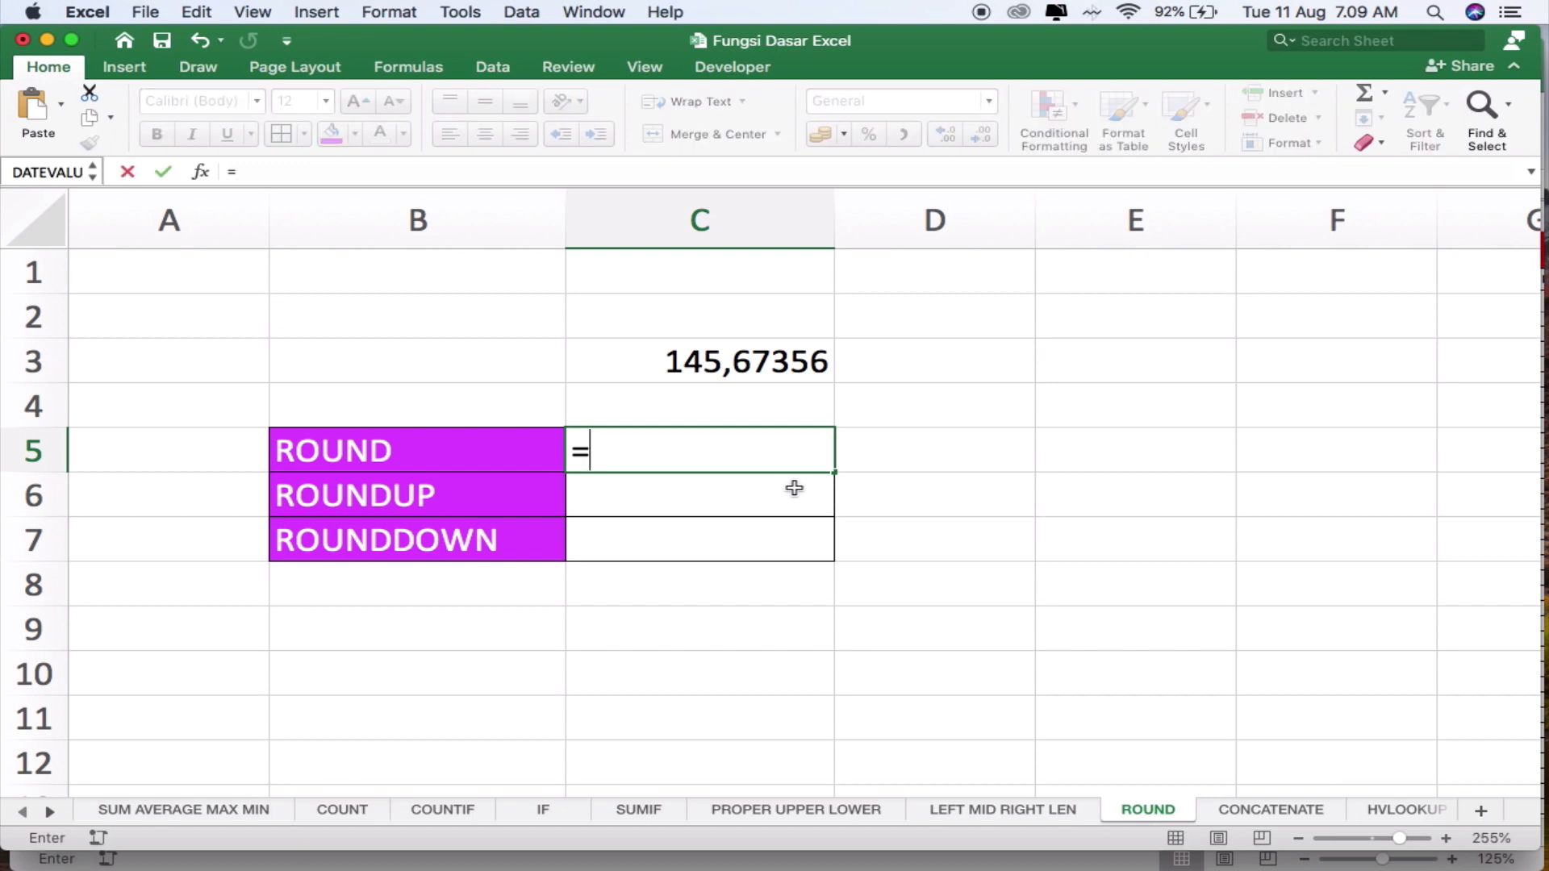
{"action": "type", "text": "ROUND"}
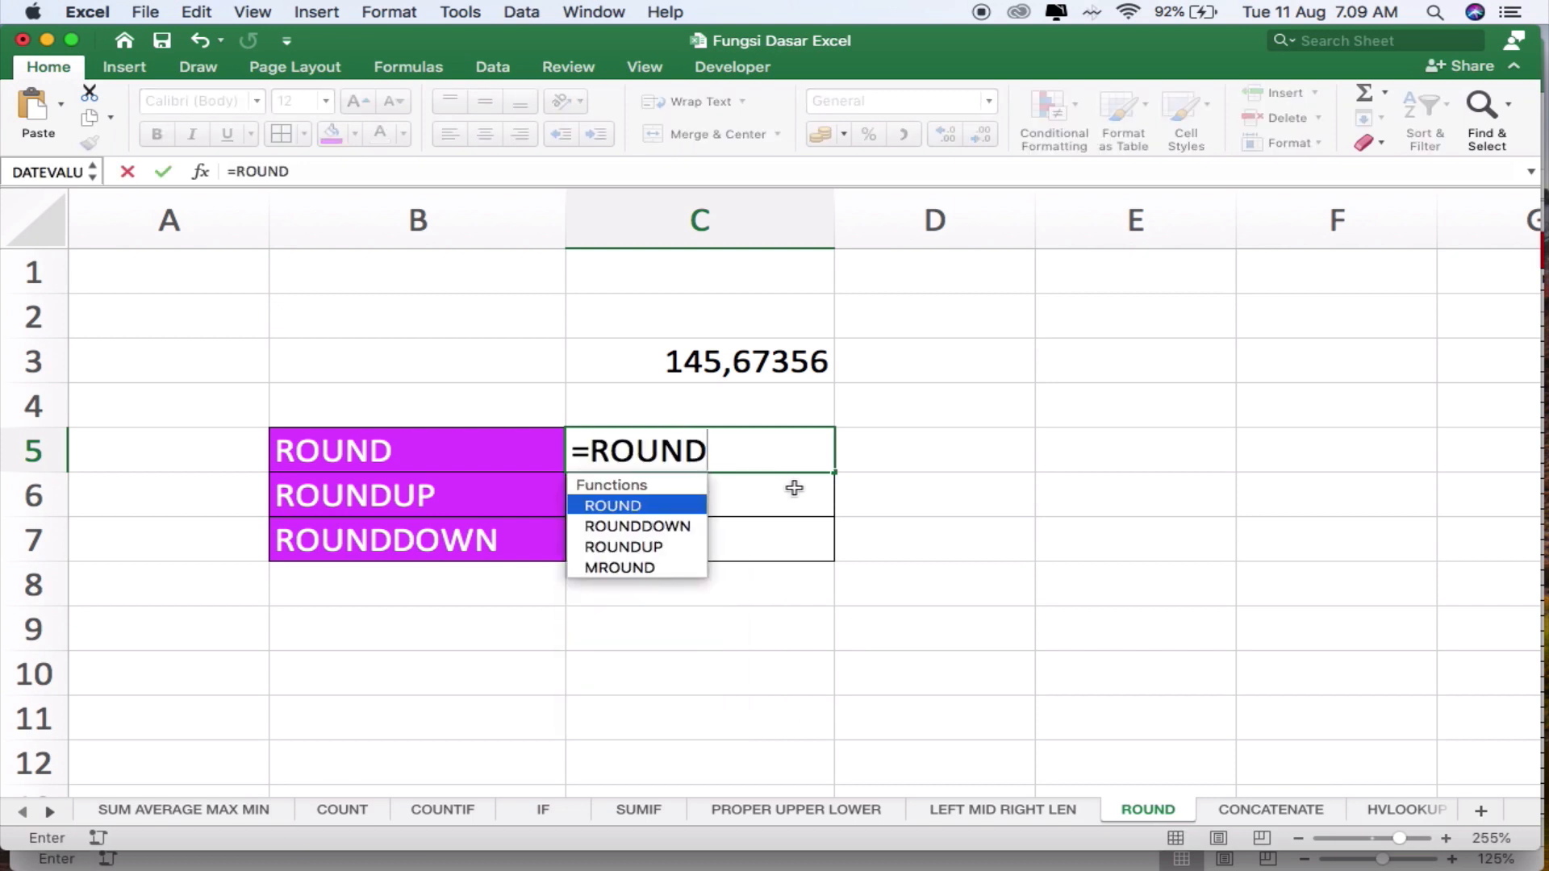
{"action": "type", "text": "("}
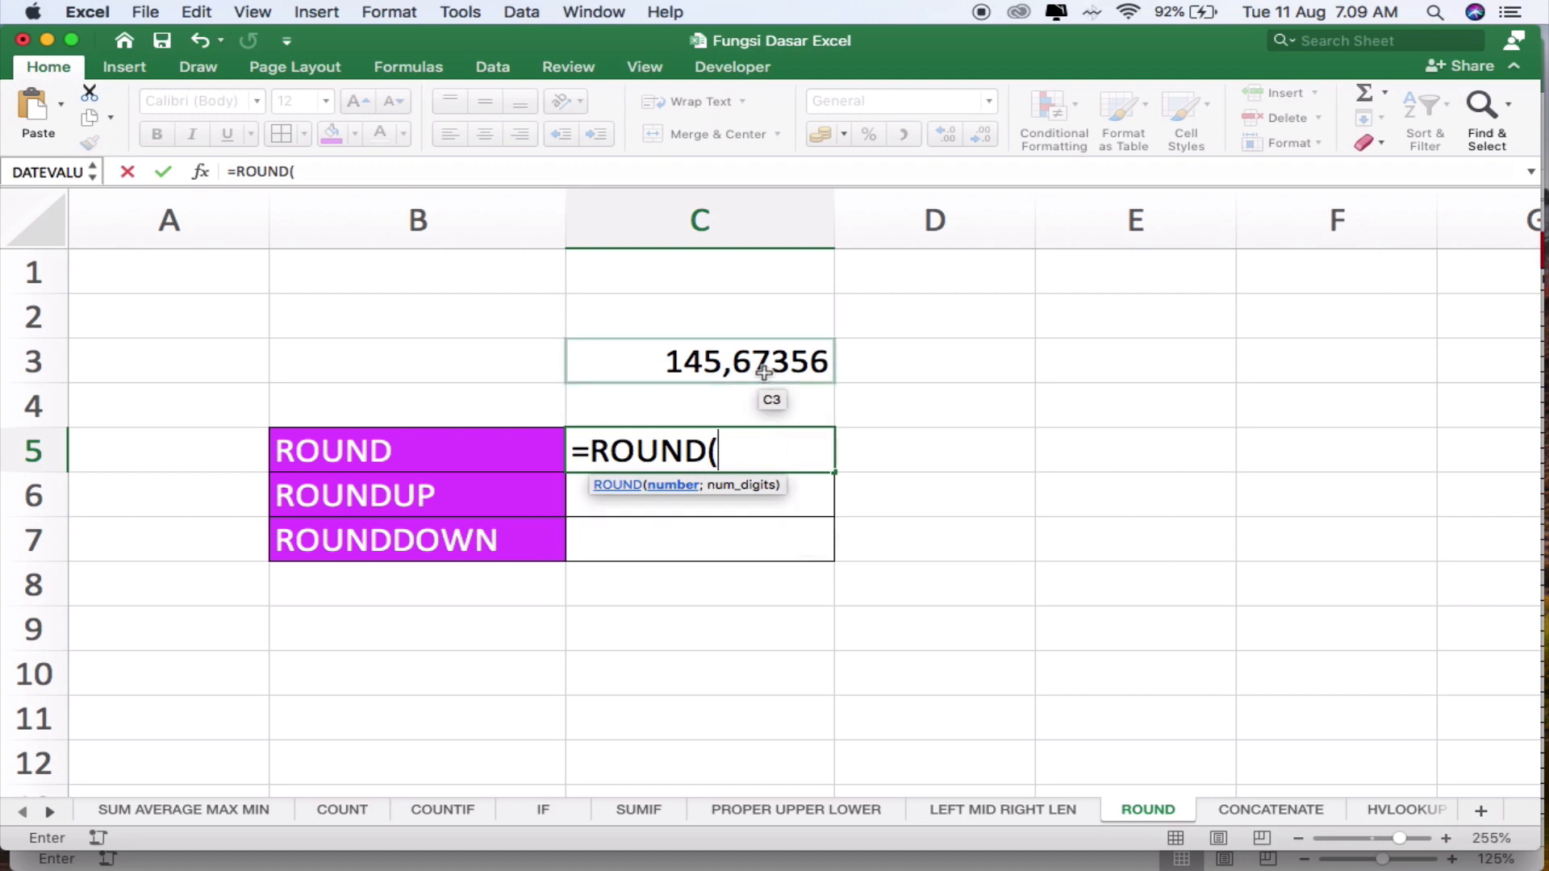
{"action": "left_click", "coordinate": [764, 371]}
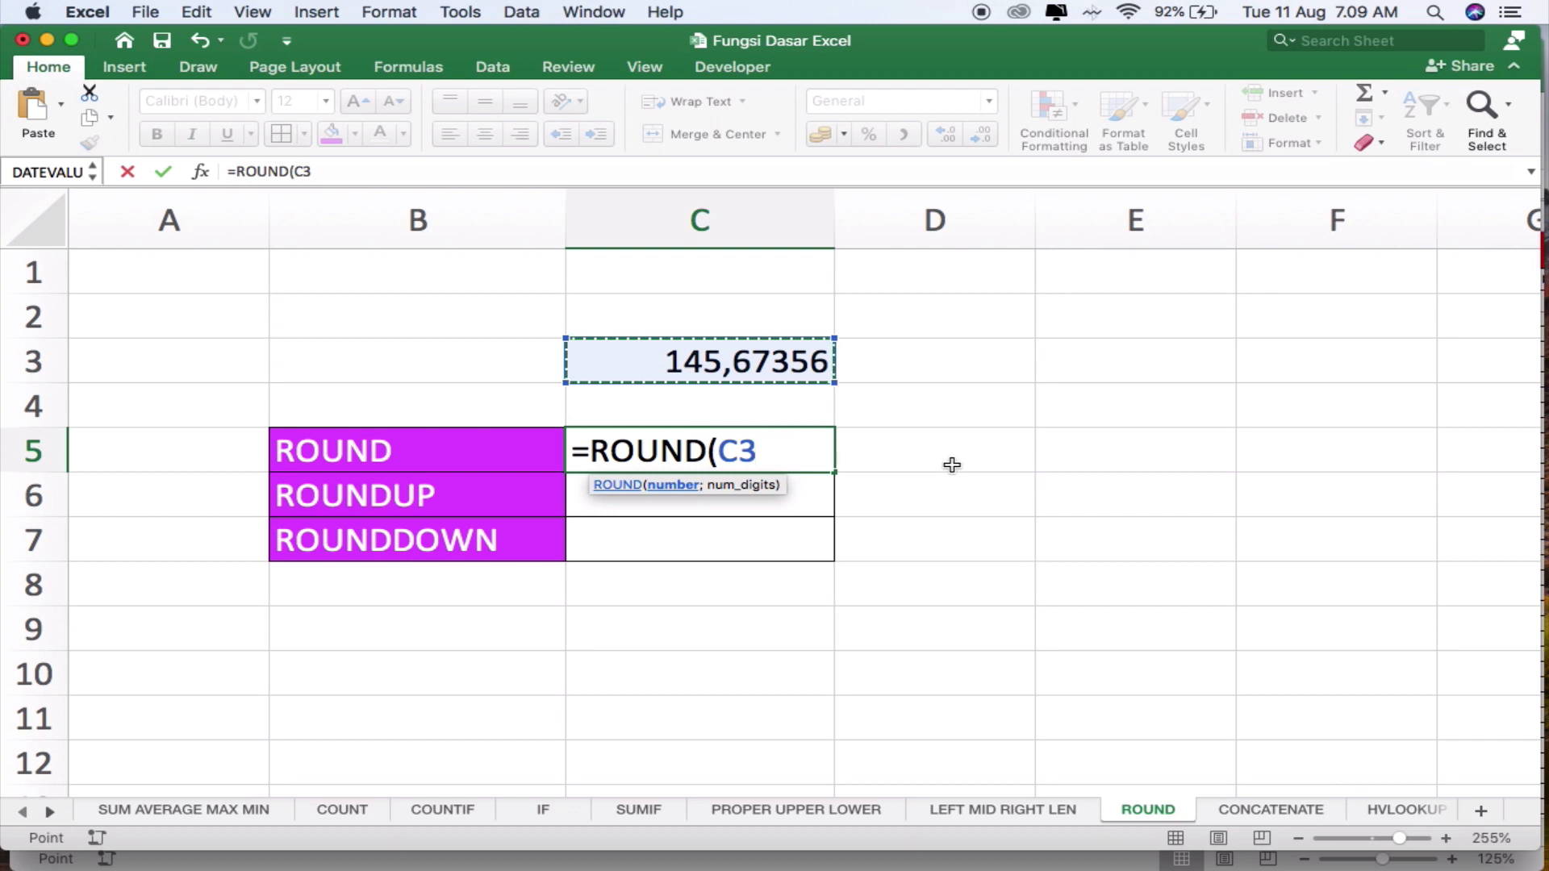
{"action": "type", "text": ";"}
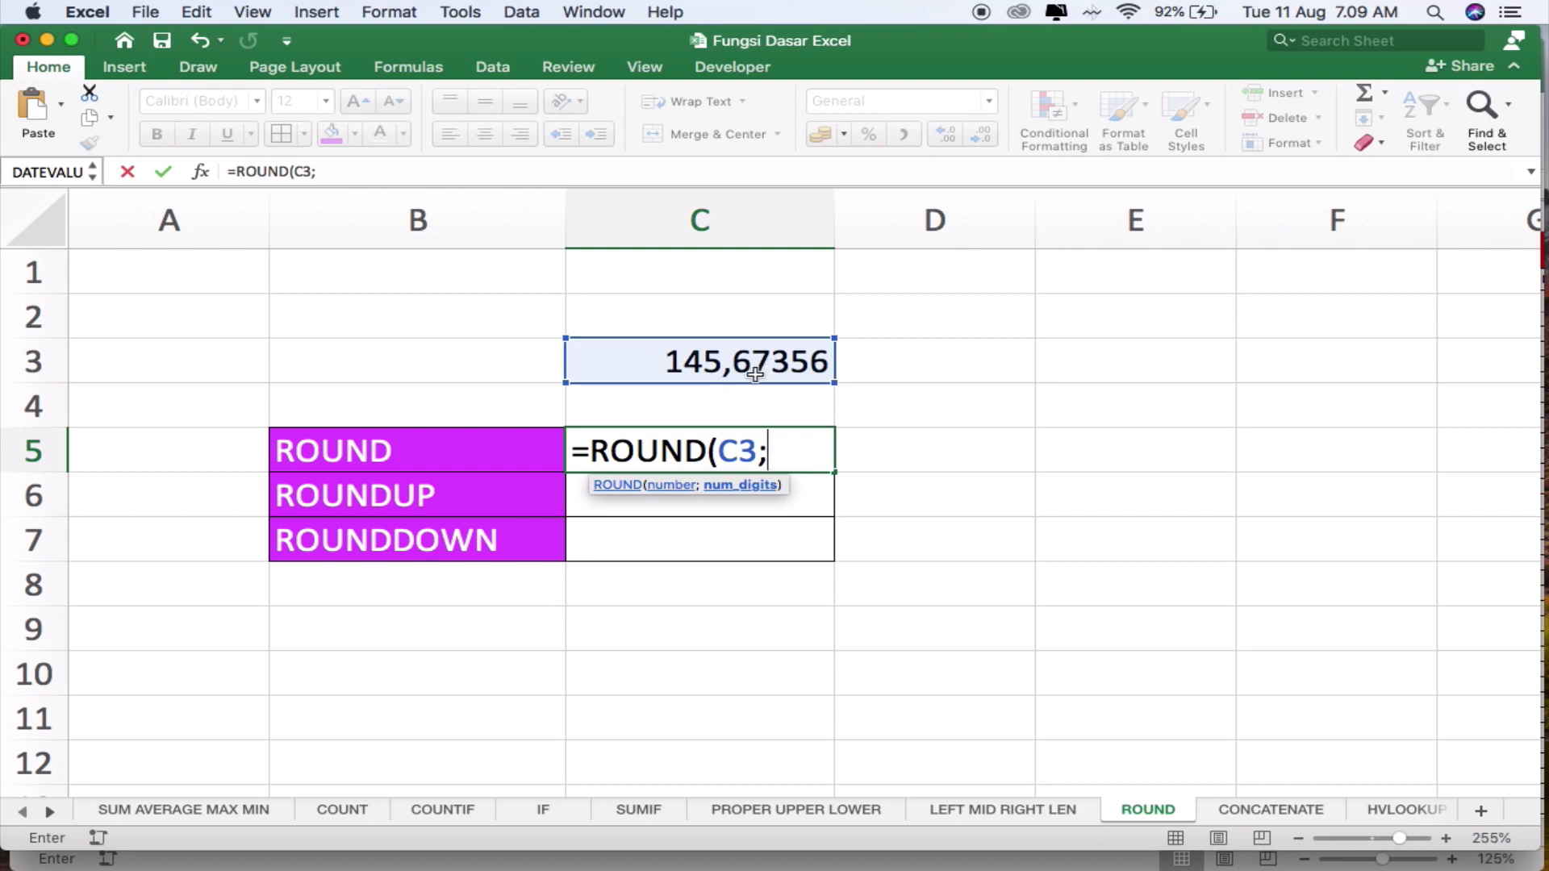
{"action": "type", "text": "2)"}
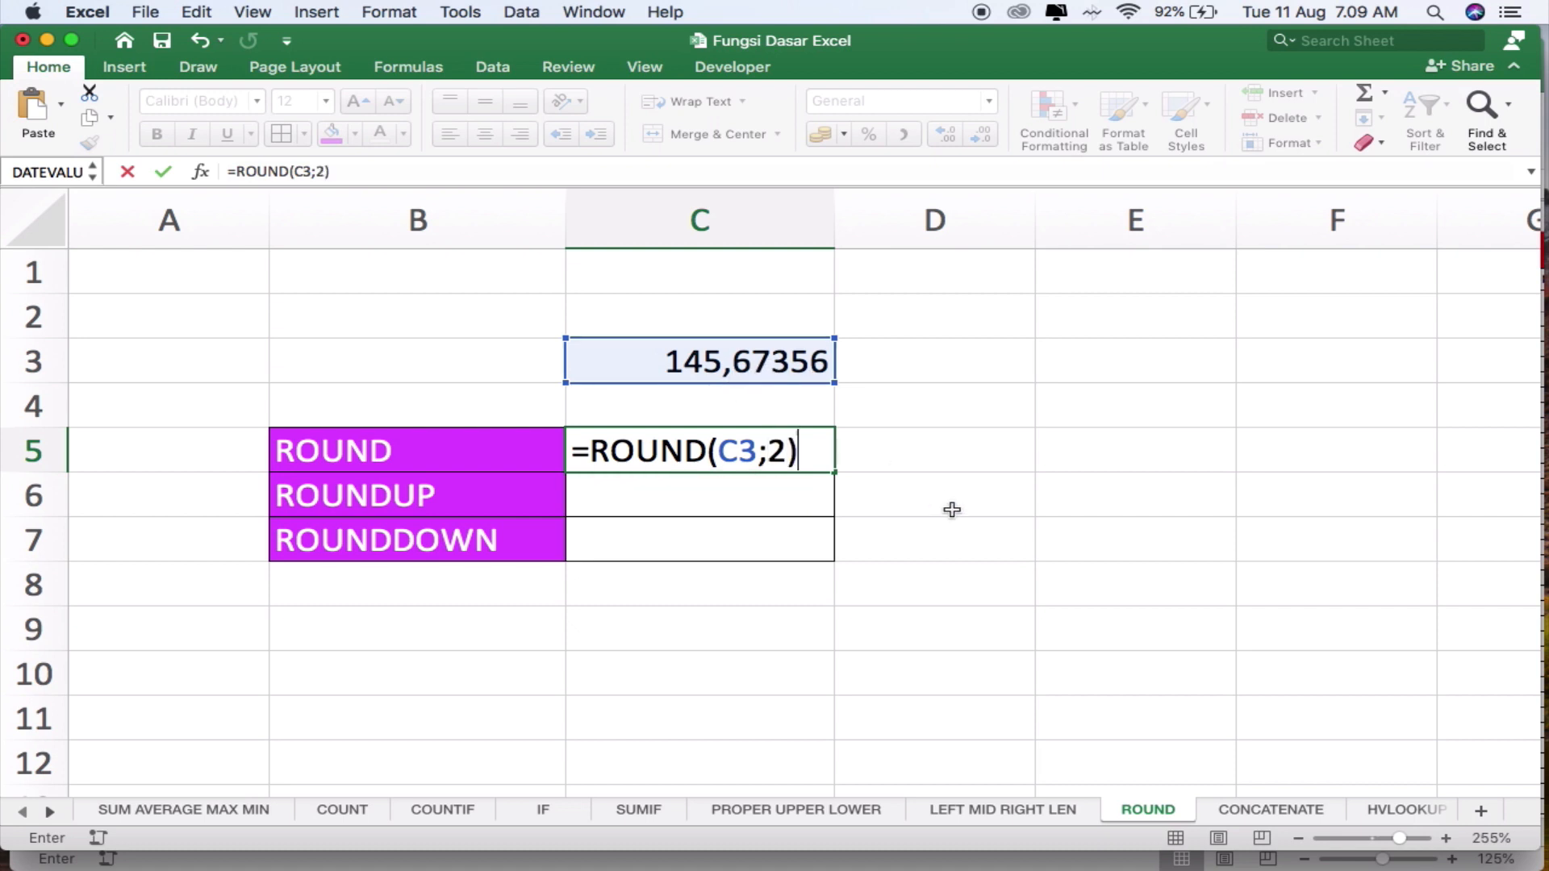
{"action": "key", "text": "Return"}
{"action": "key", "text": "Up"}
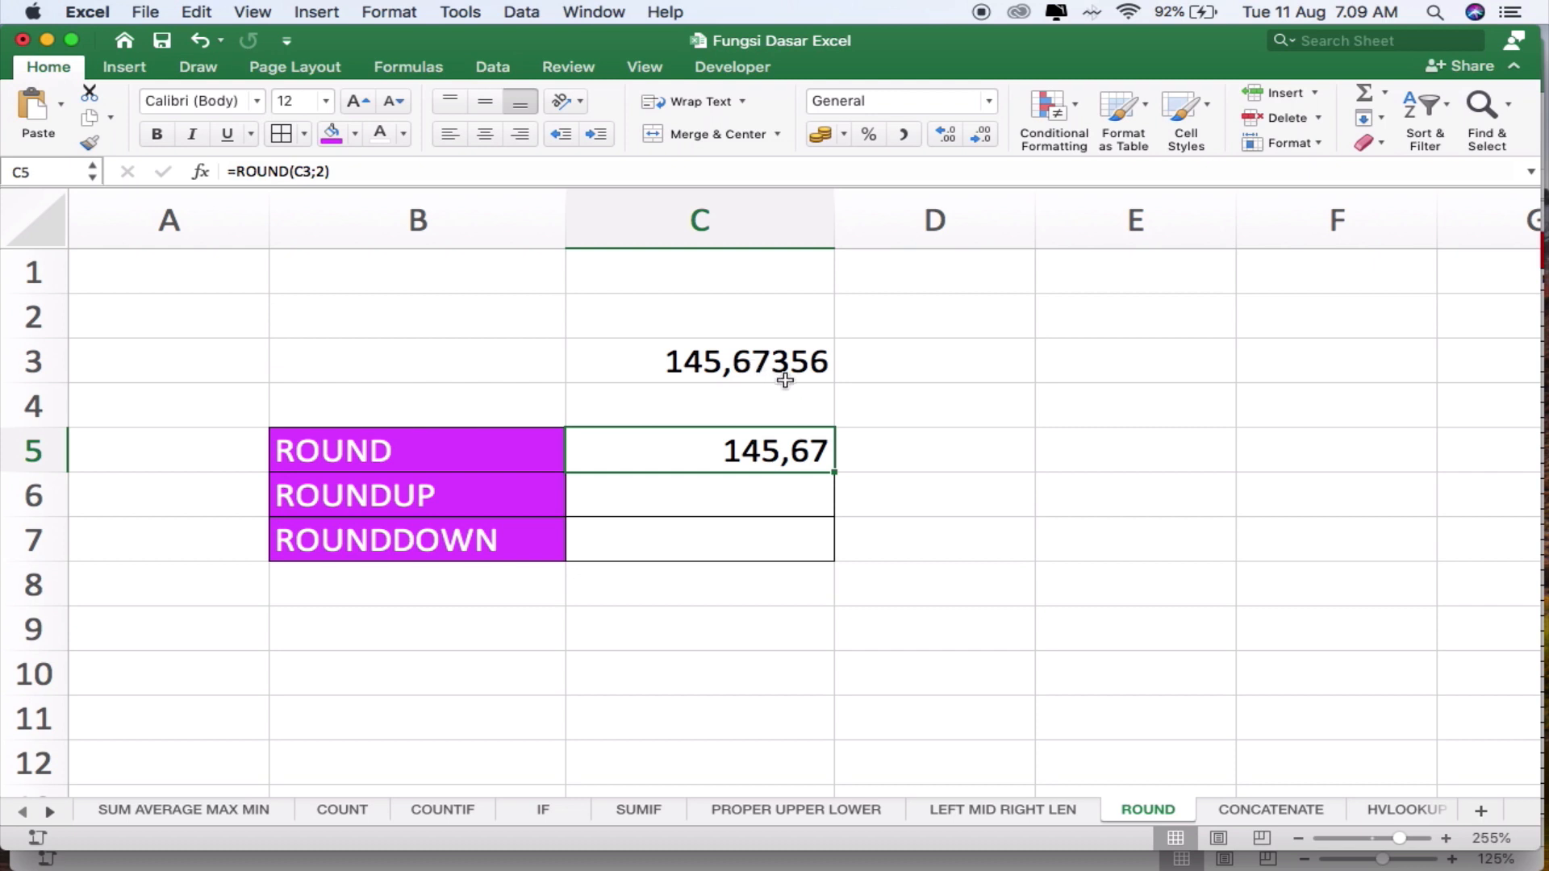
Change the number of digits in the ROUND formula in C5 to 3
{"action": "left_click", "coordinate": [325, 172]}
{"action": "key", "text": "BackSpace"}
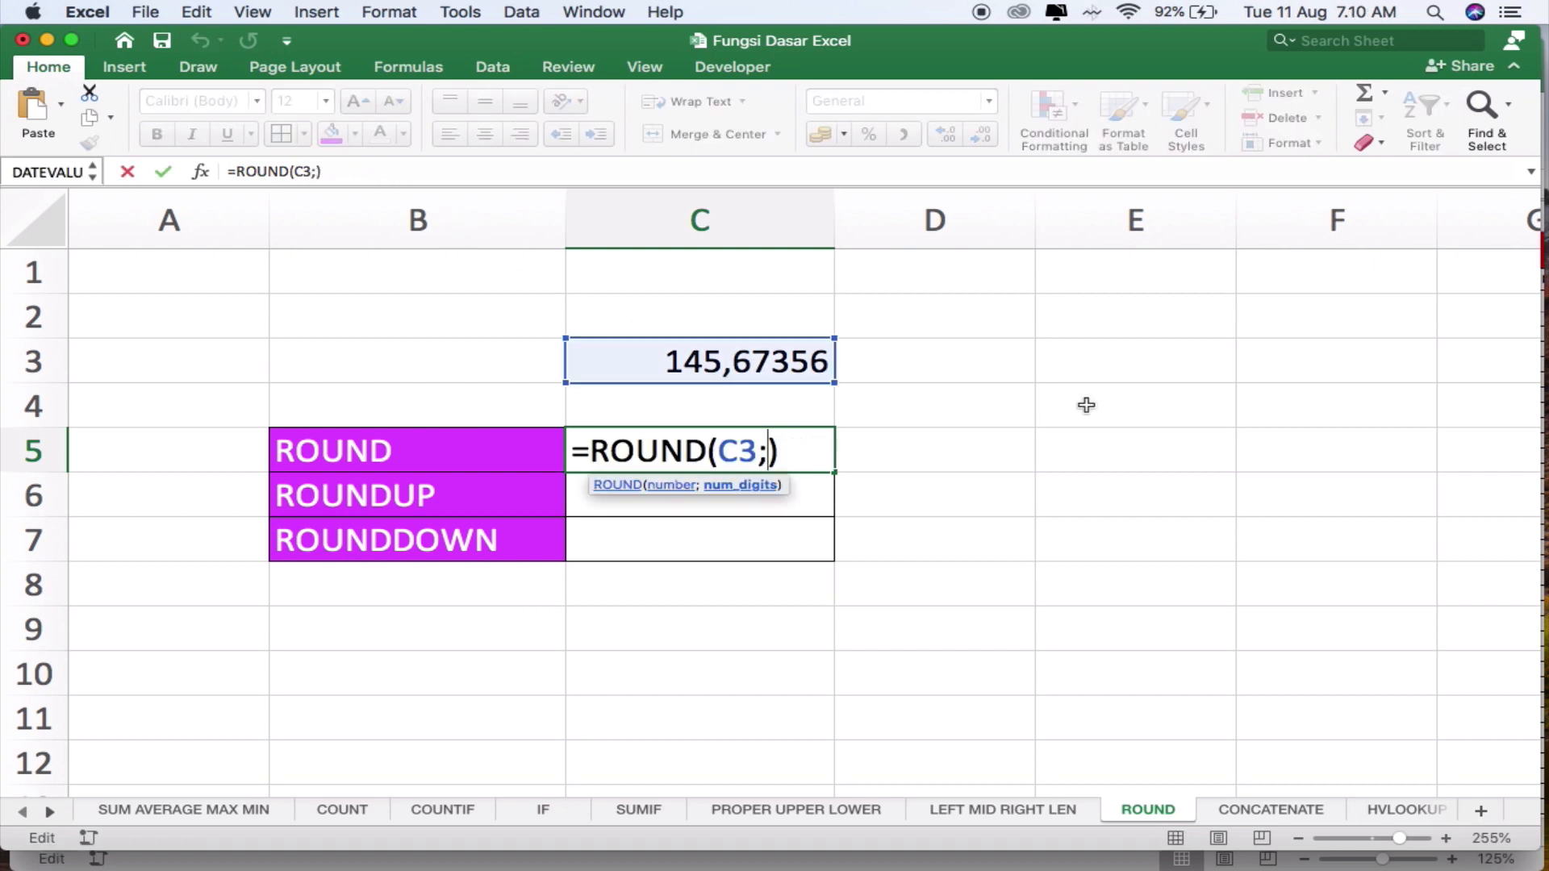
{"action": "type", "text": "3"}
{"action": "key", "text": "Return"}
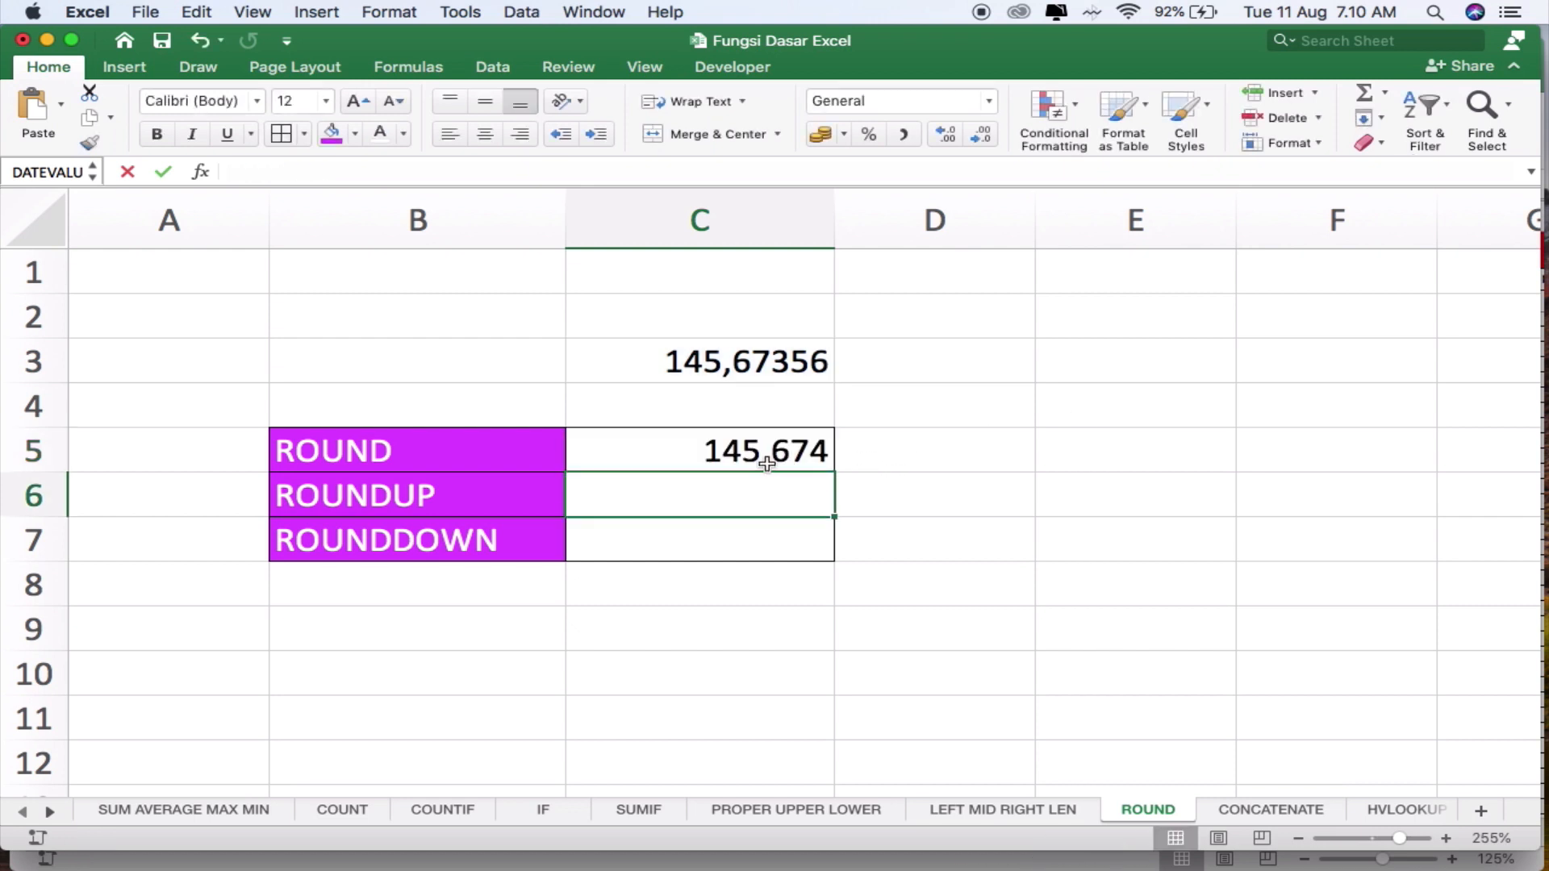
{"action": "left_click", "coordinate": [767, 462]}
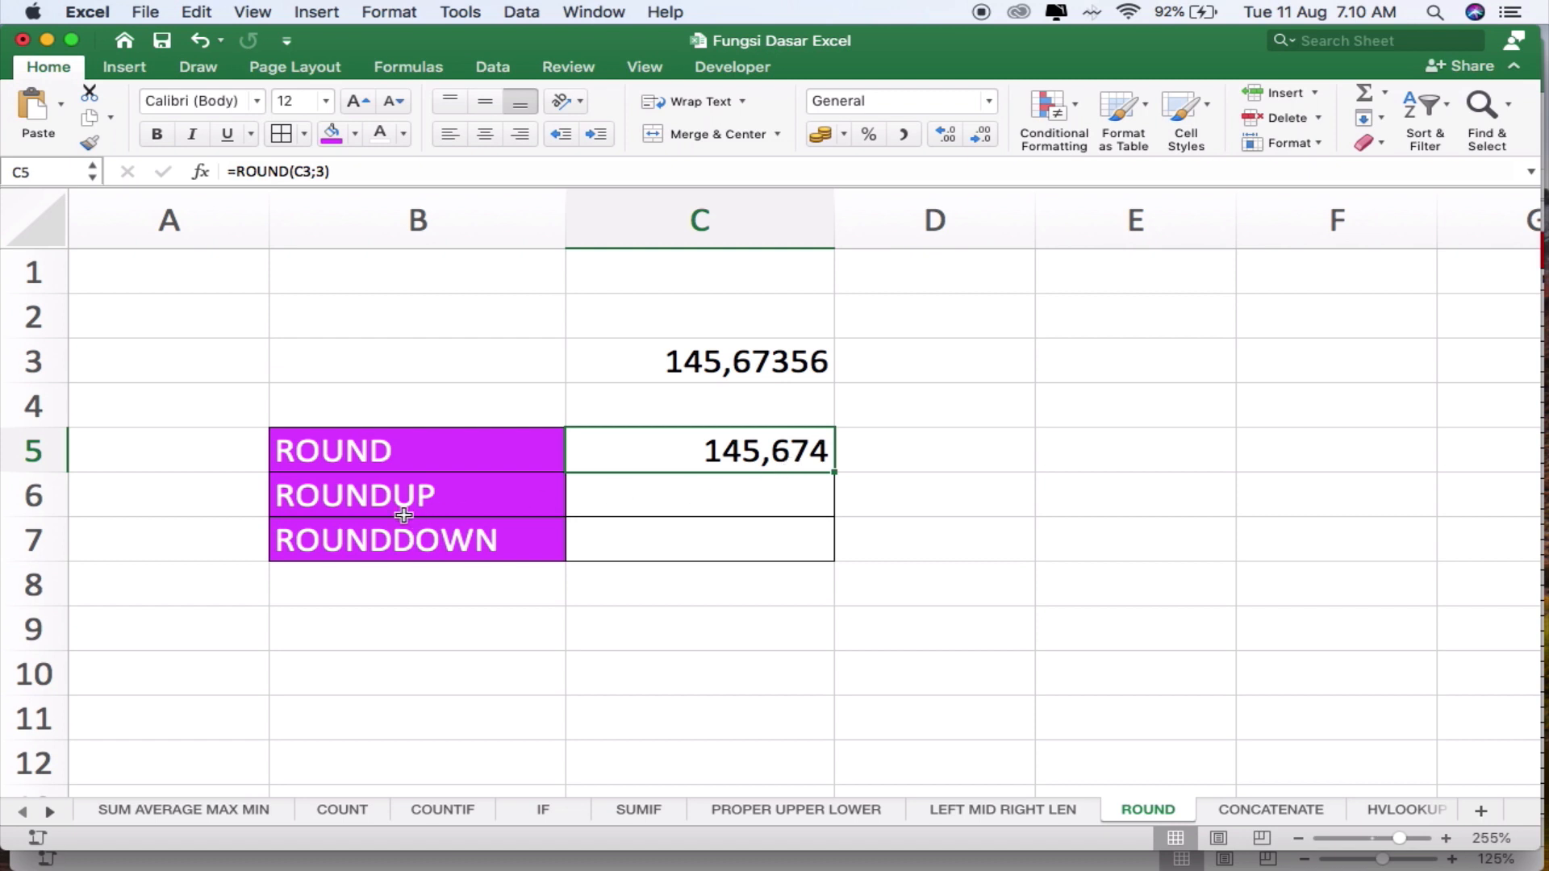
Enter =ROUNDUP(C3;2) in C6 to round the number in C3 up to two decimals
{"action": "left_click", "coordinate": [746, 488]}
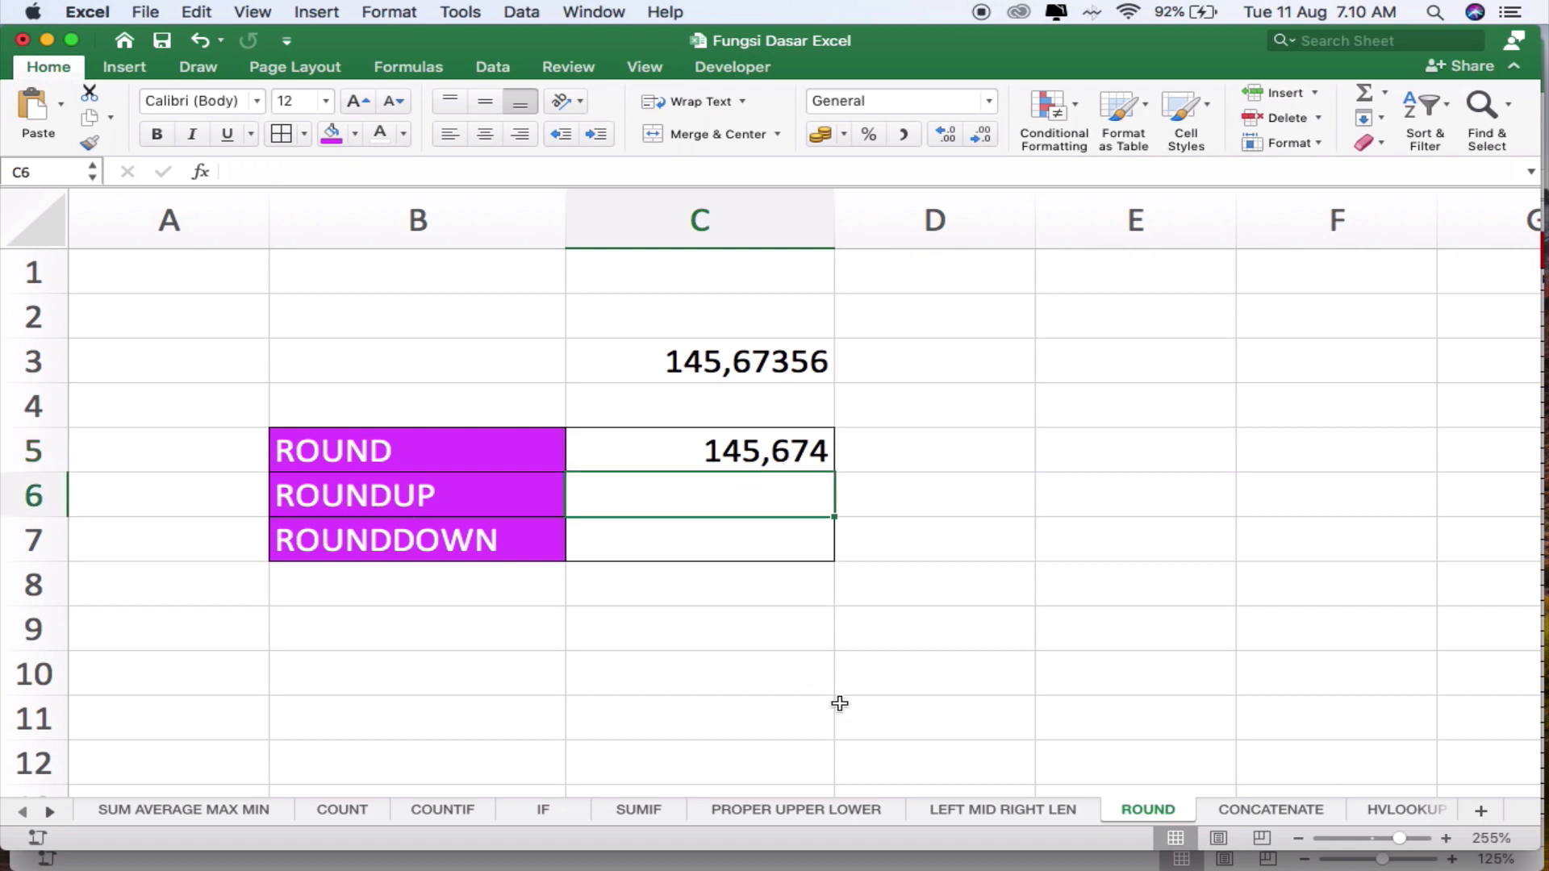
{"action": "type", "text": "=ro"}
{"action": "key", "text": "BackSpace"}
{"action": "key", "text": "BackSpace"}
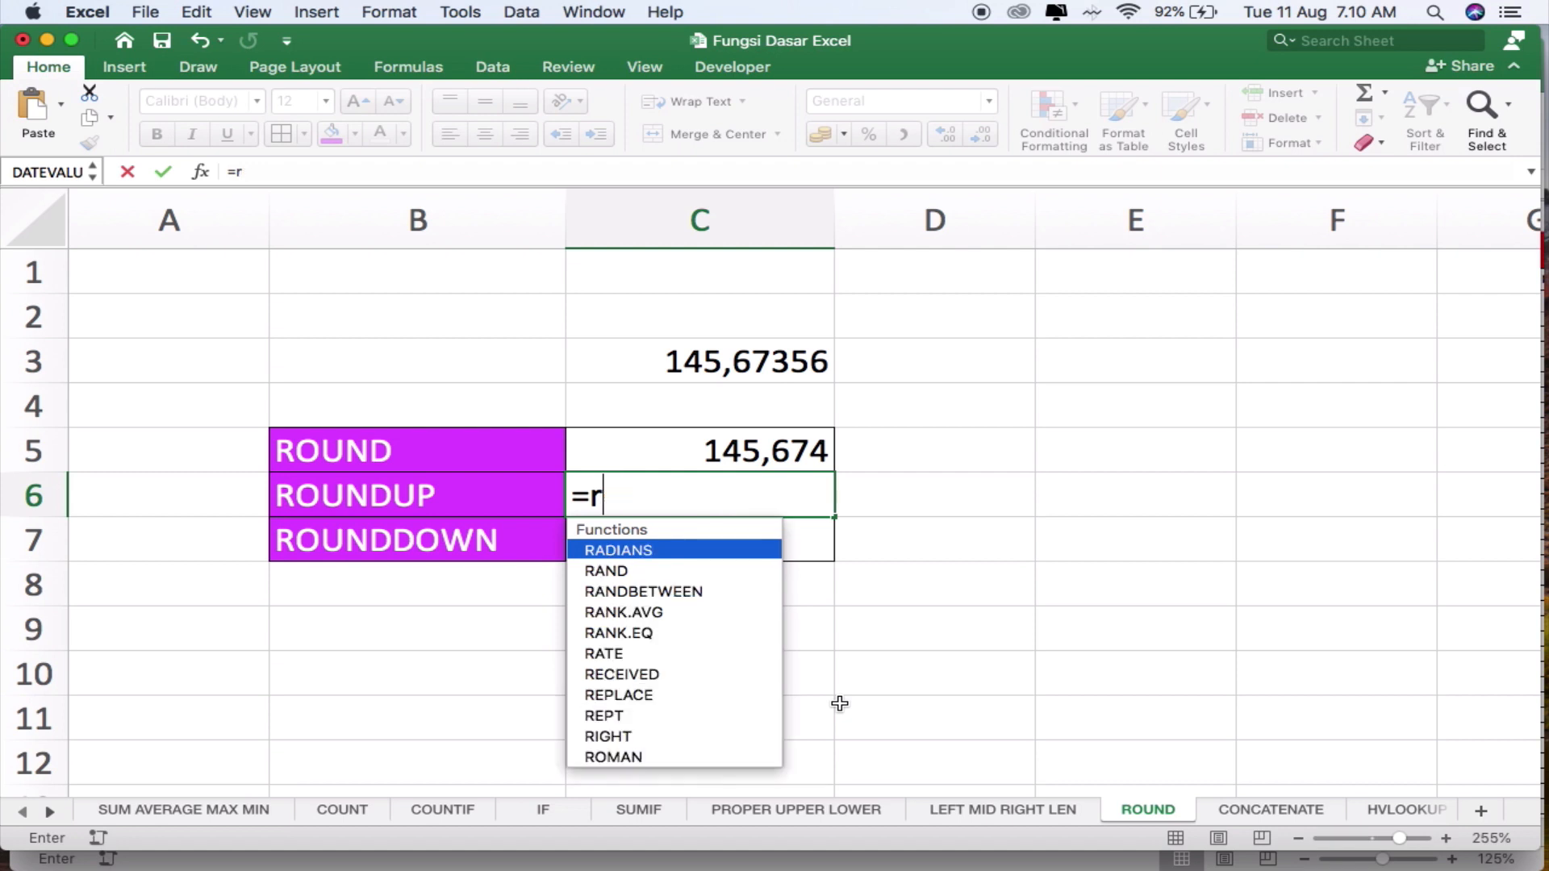
{"action": "type", "text": "RO"}
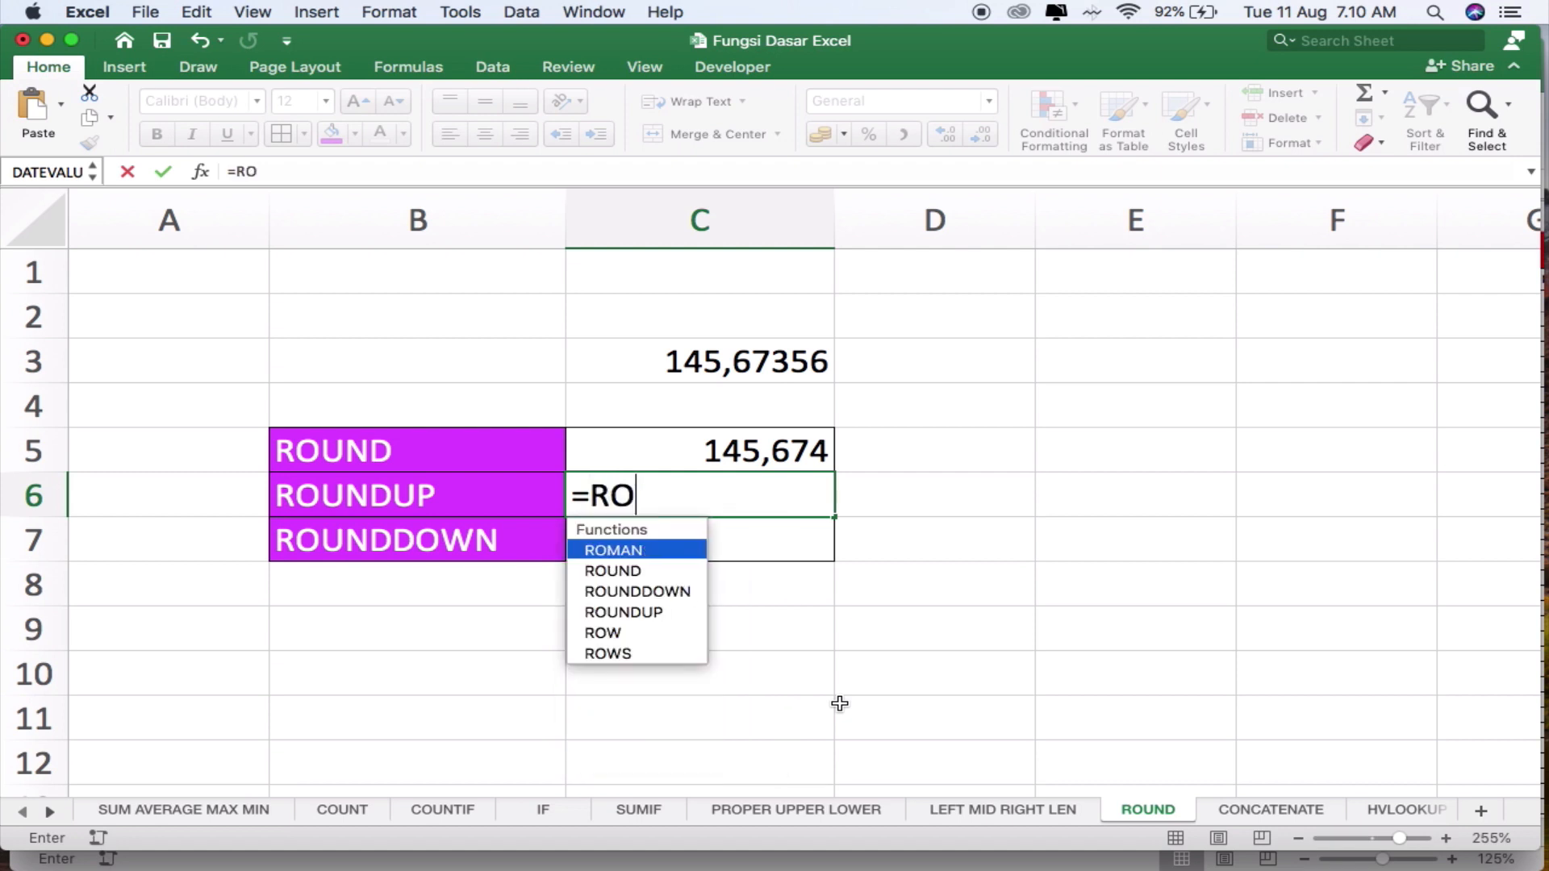
{"action": "type", "text": "UNDUP("}
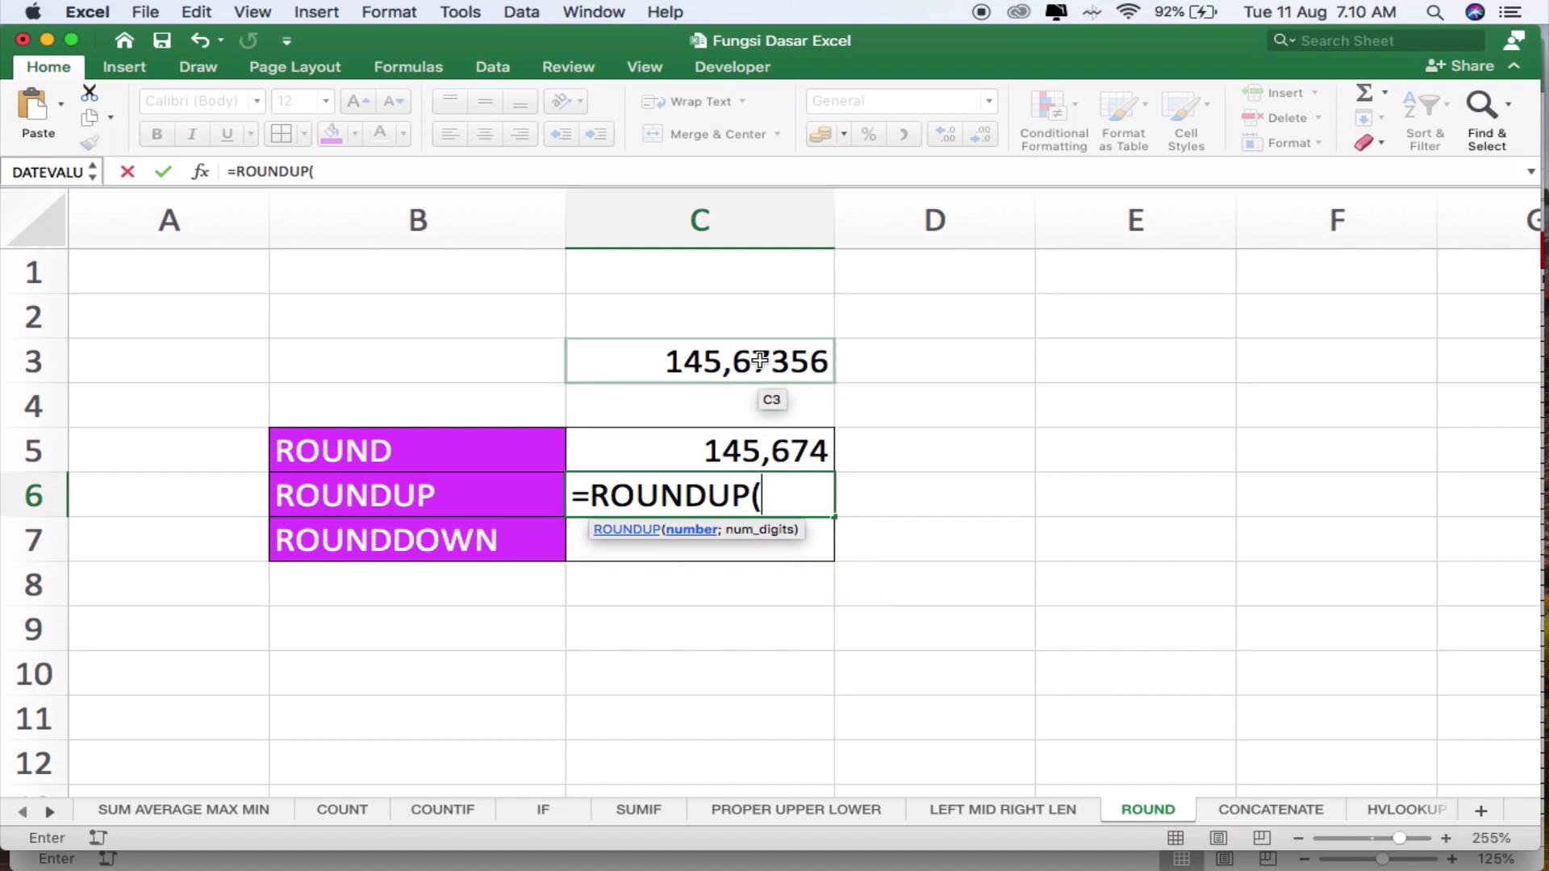
{"action": "left_click", "coordinate": [760, 361]}
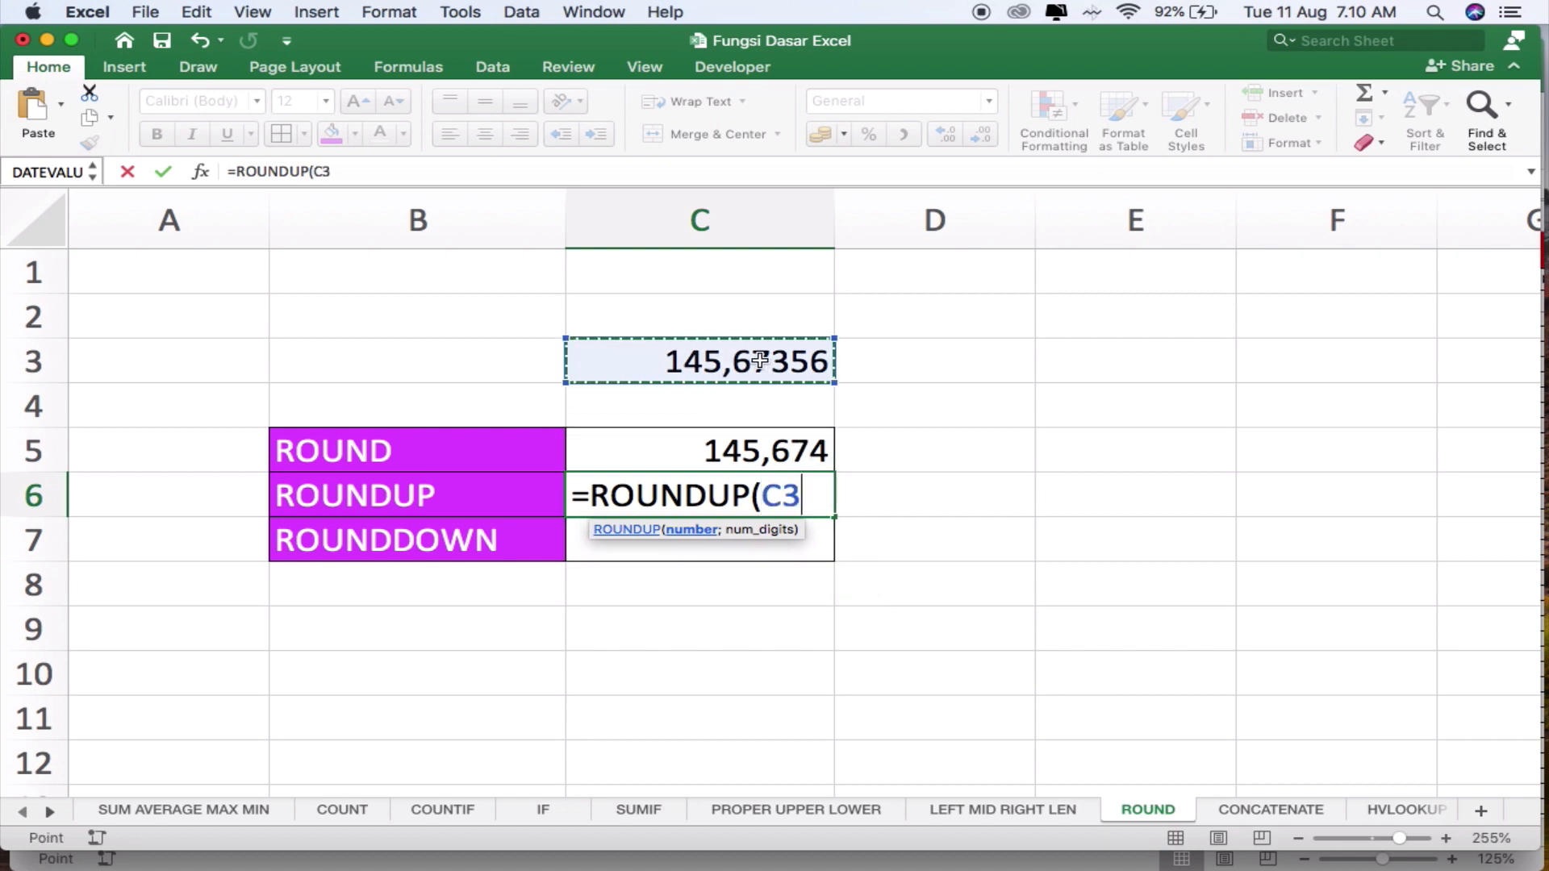
{"action": "type", "text": ";2"}
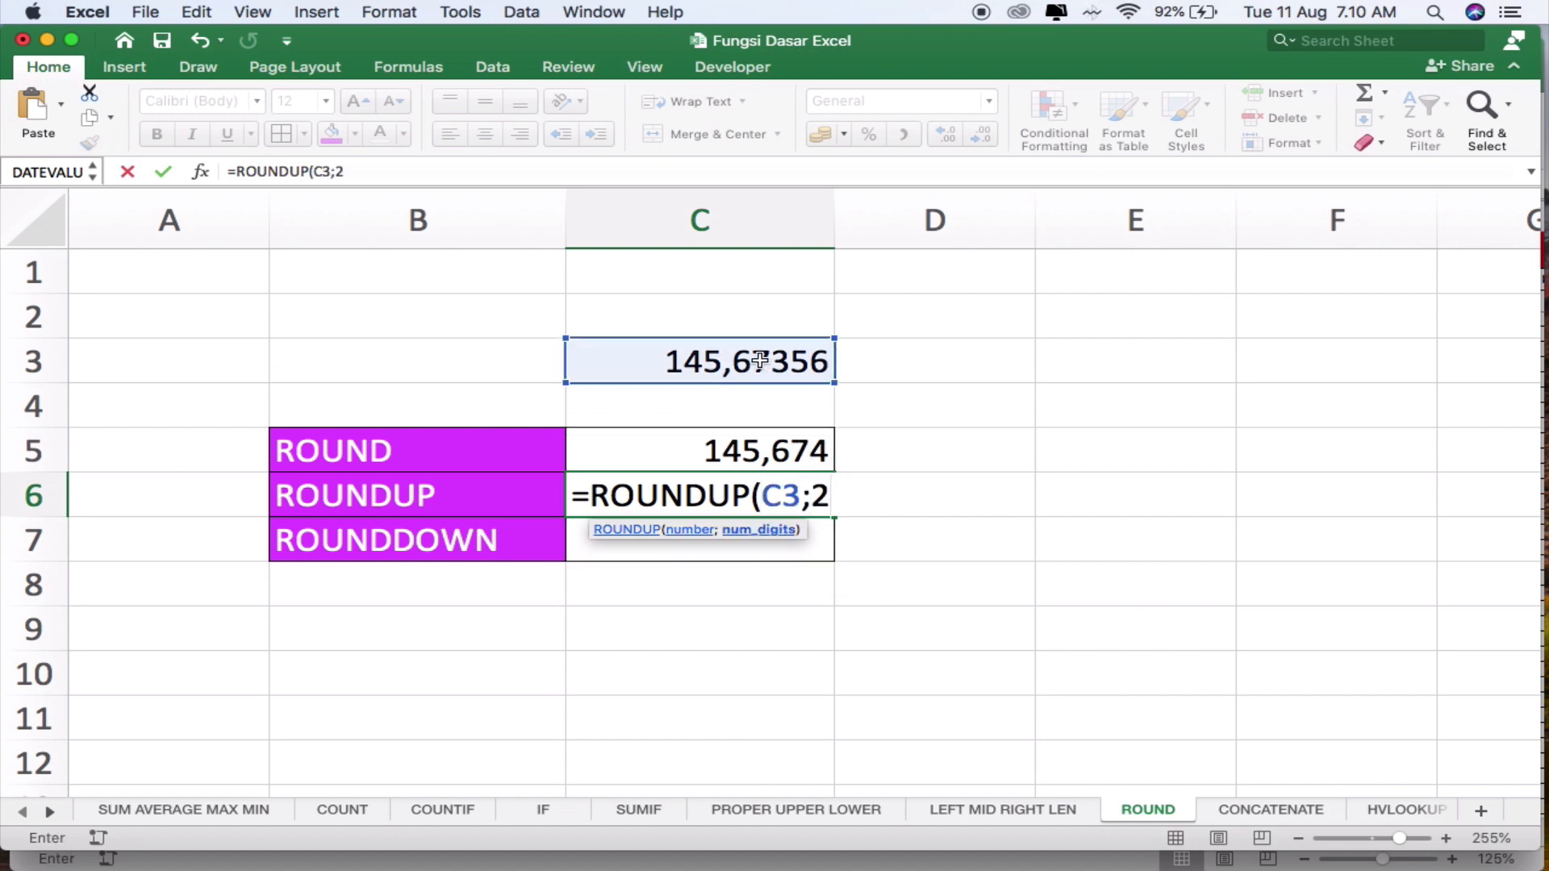
{"action": "type", "text": ")"}
{"action": "key", "text": "Return"}
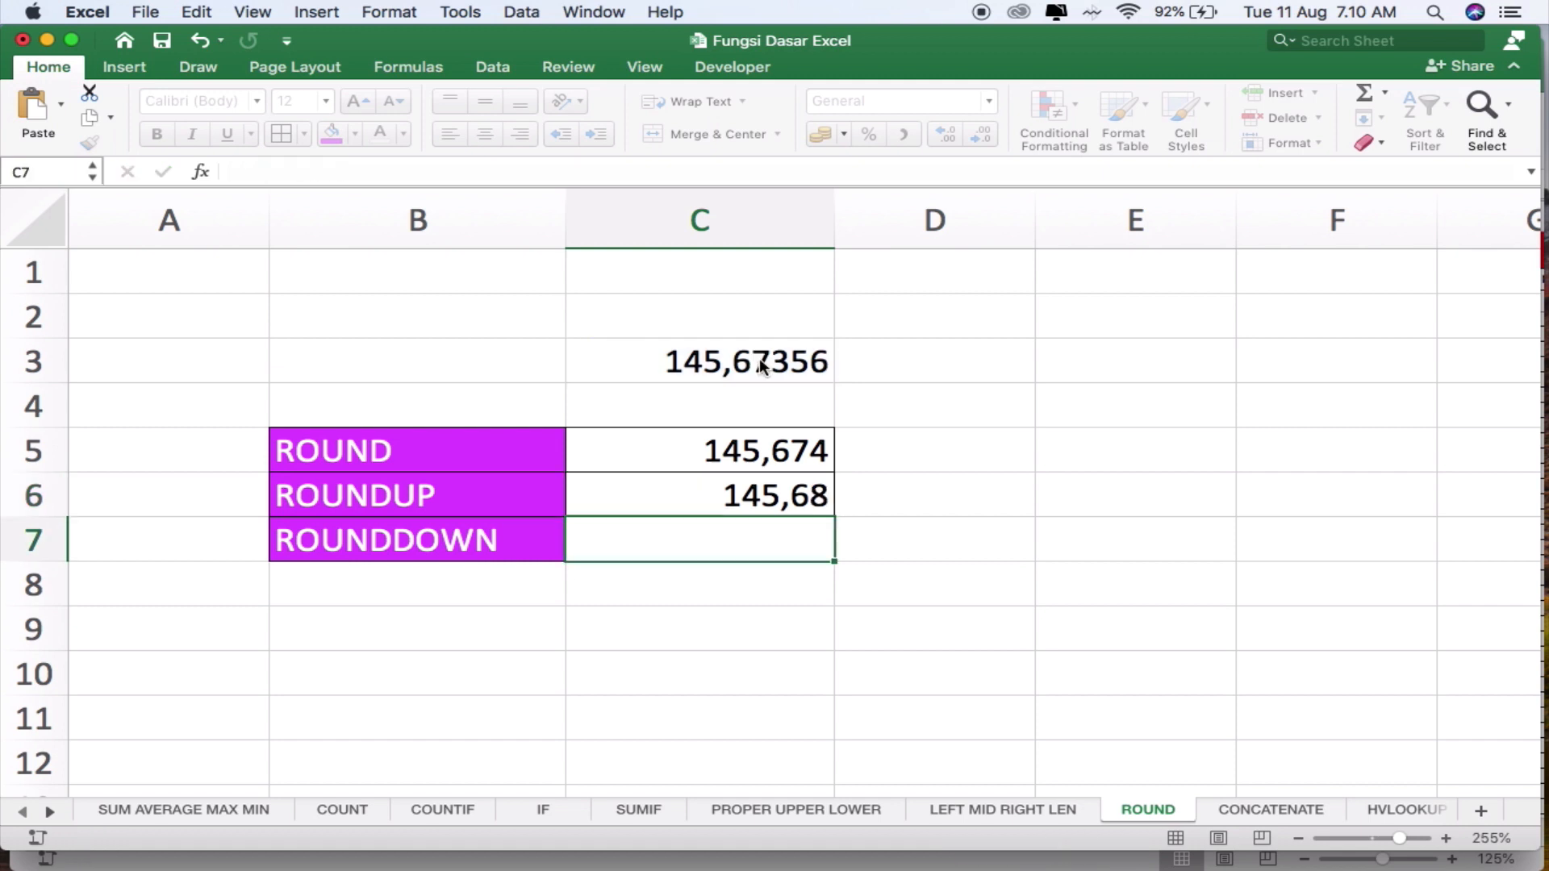
{"action": "key", "text": "Up"}
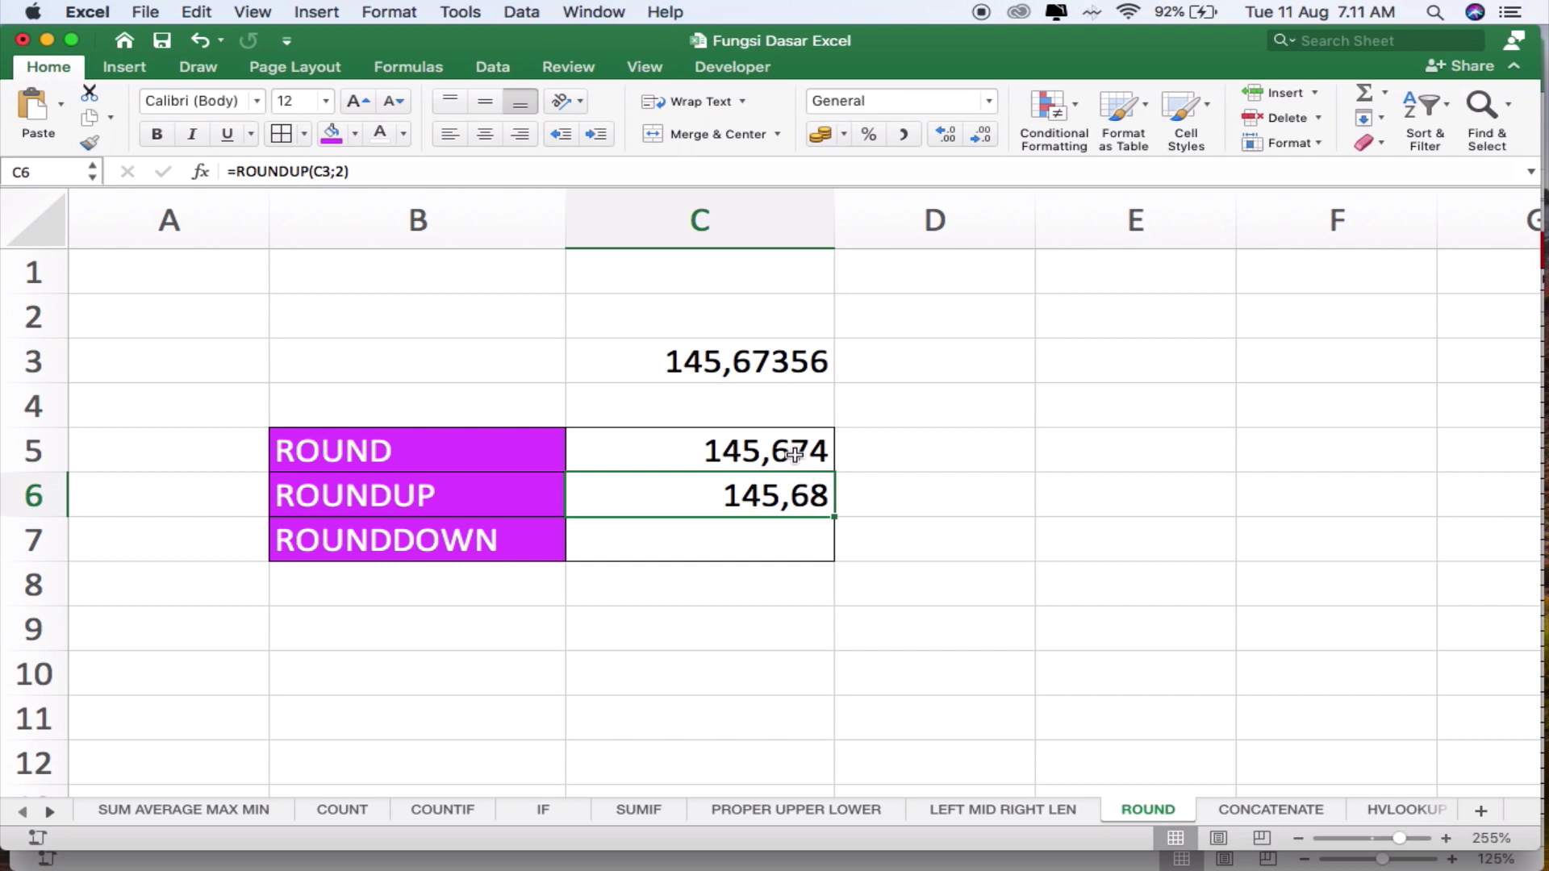
Set the number of digits in the ROUND formula in C5 to 2 and compare it with the ROUNDUP cell
{"action": "left_click", "coordinate": [795, 452]}
{"action": "left_click", "coordinate": [323, 171]}
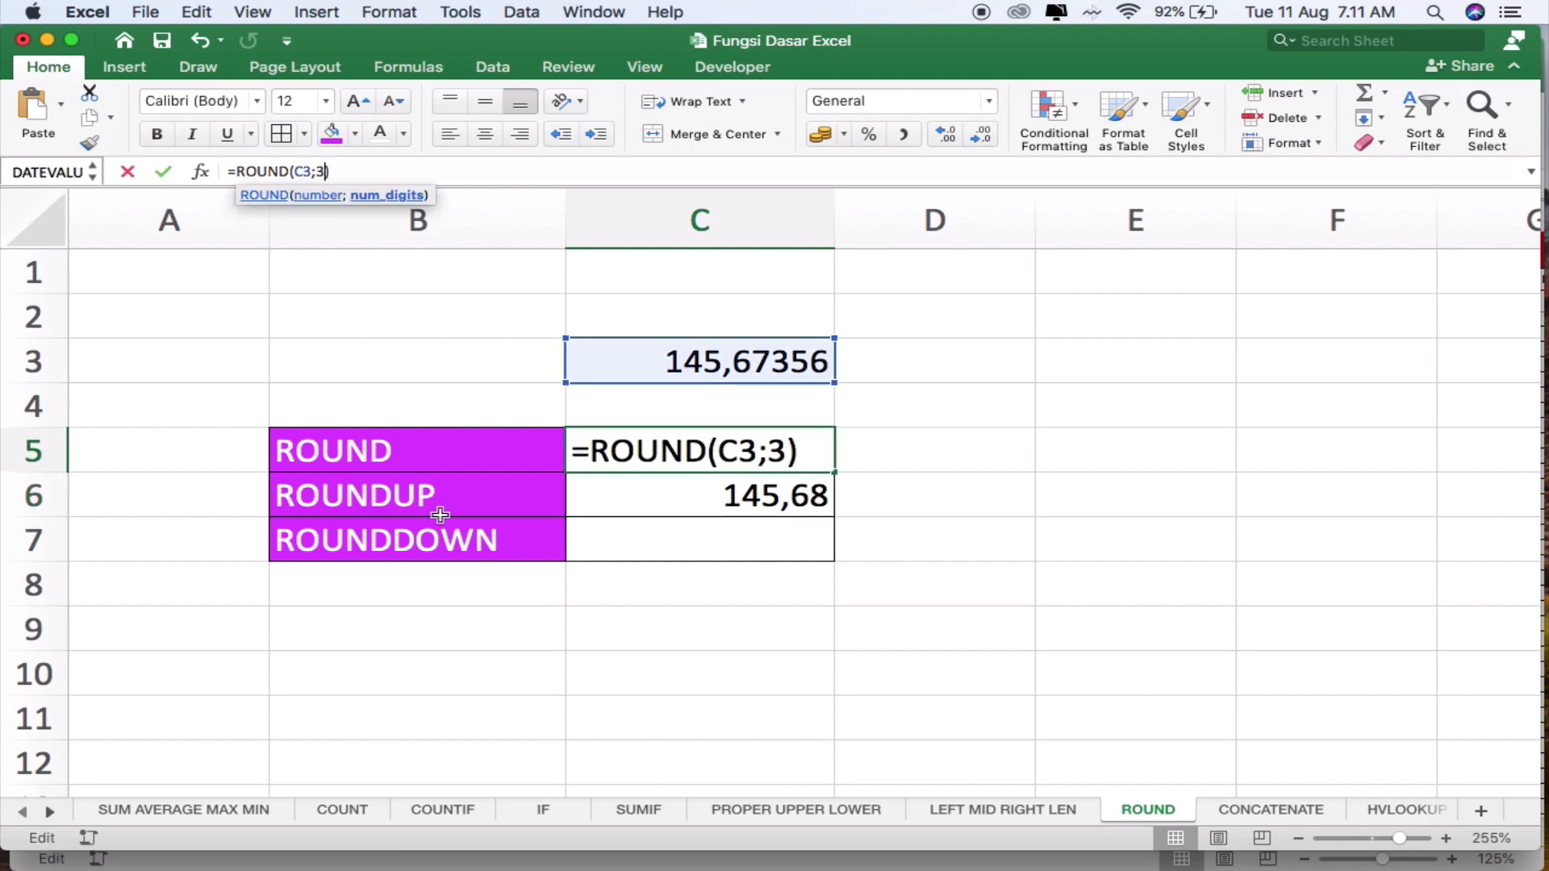
{"action": "key", "text": "BackSpace"}
{"action": "type", "text": "2"}
{"action": "key", "text": "Return"}
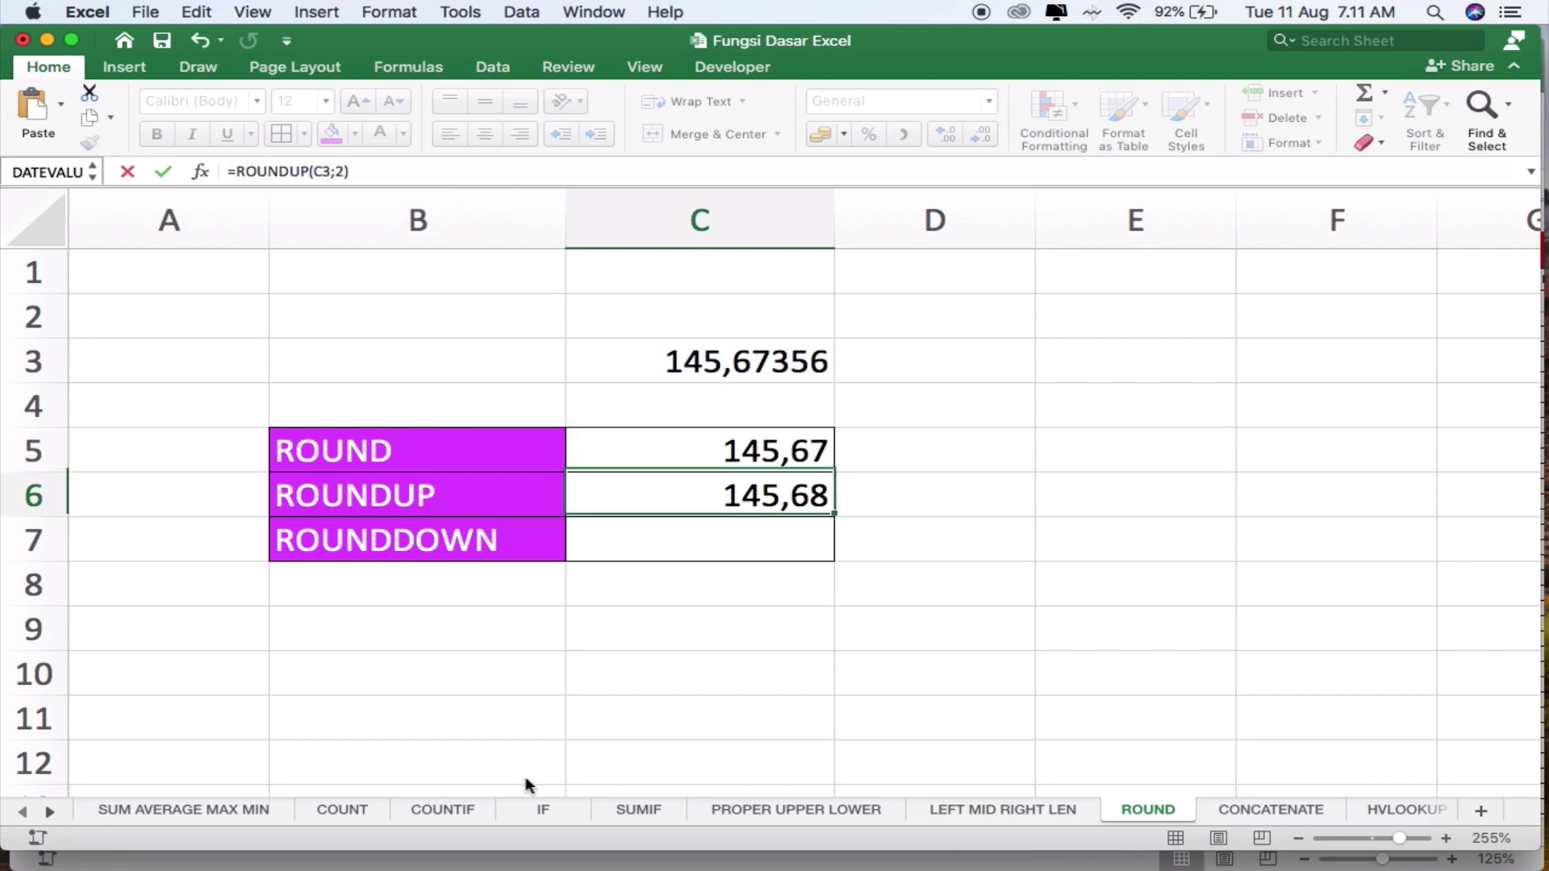
{"action": "left_click", "coordinate": [762, 453]}
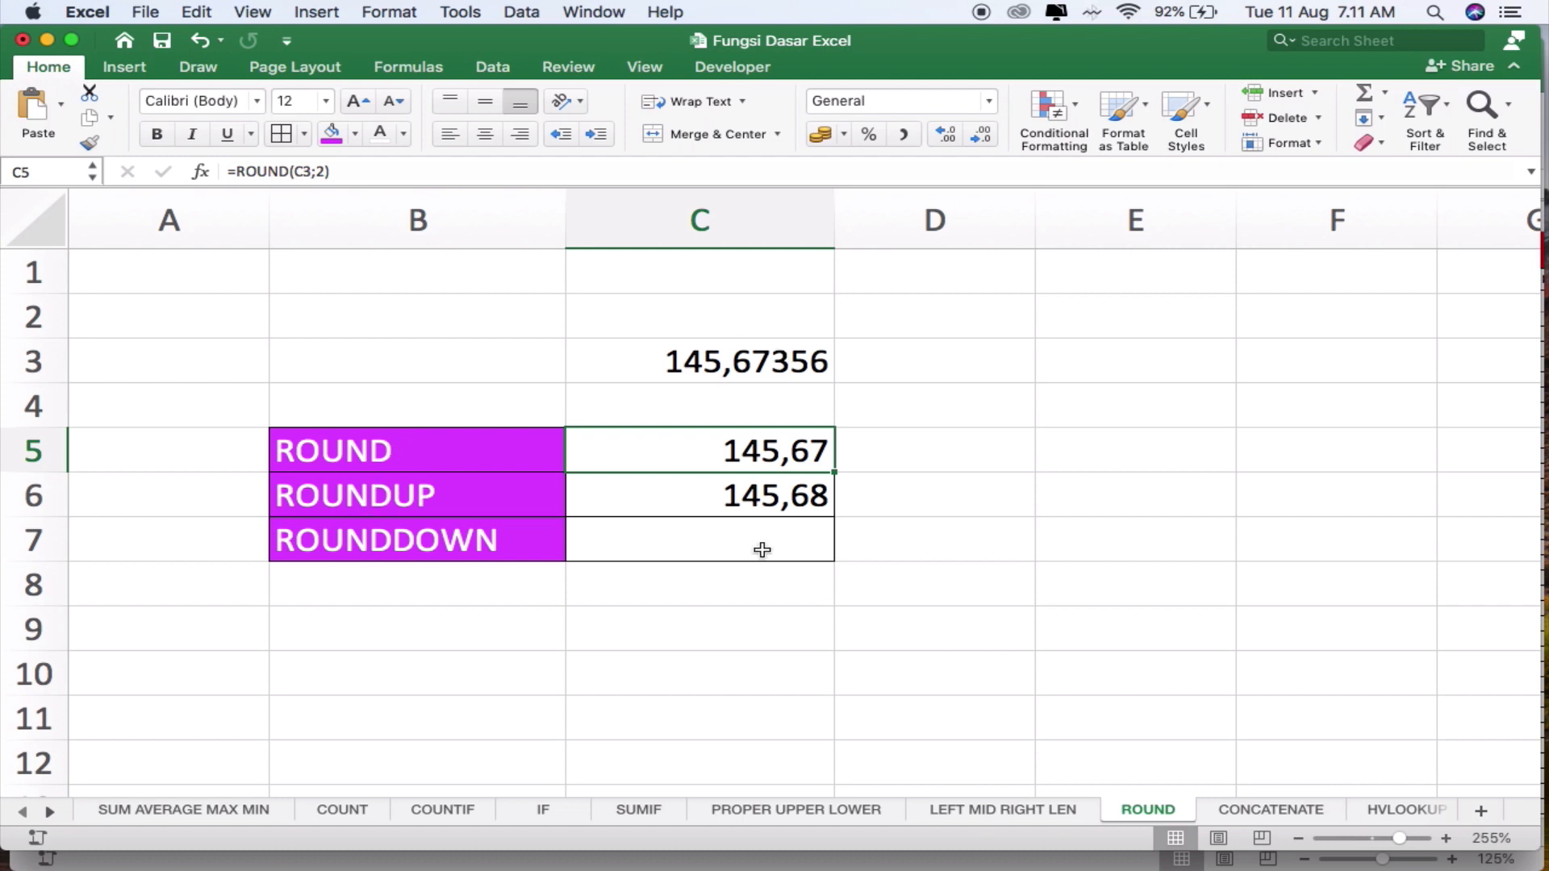
{"action": "left_click", "coordinate": [747, 487]}
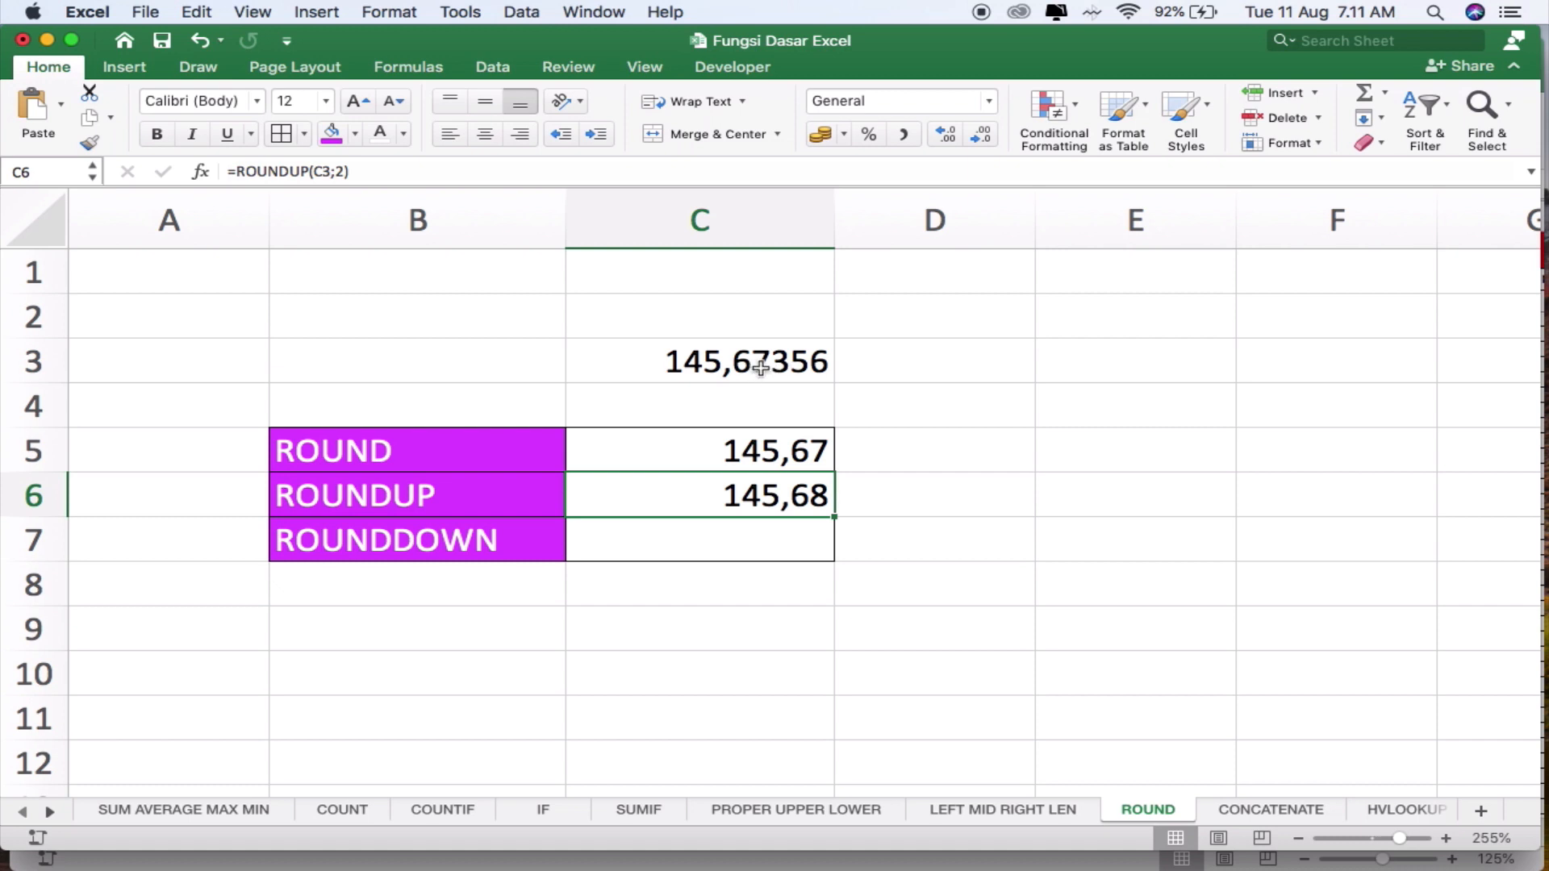
Enter =ROUNDDOWN(C3;2) in C7 to round the number in C3 down to two decimals
{"action": "left_click", "coordinate": [760, 544]}
{"action": "type", "text": "="}
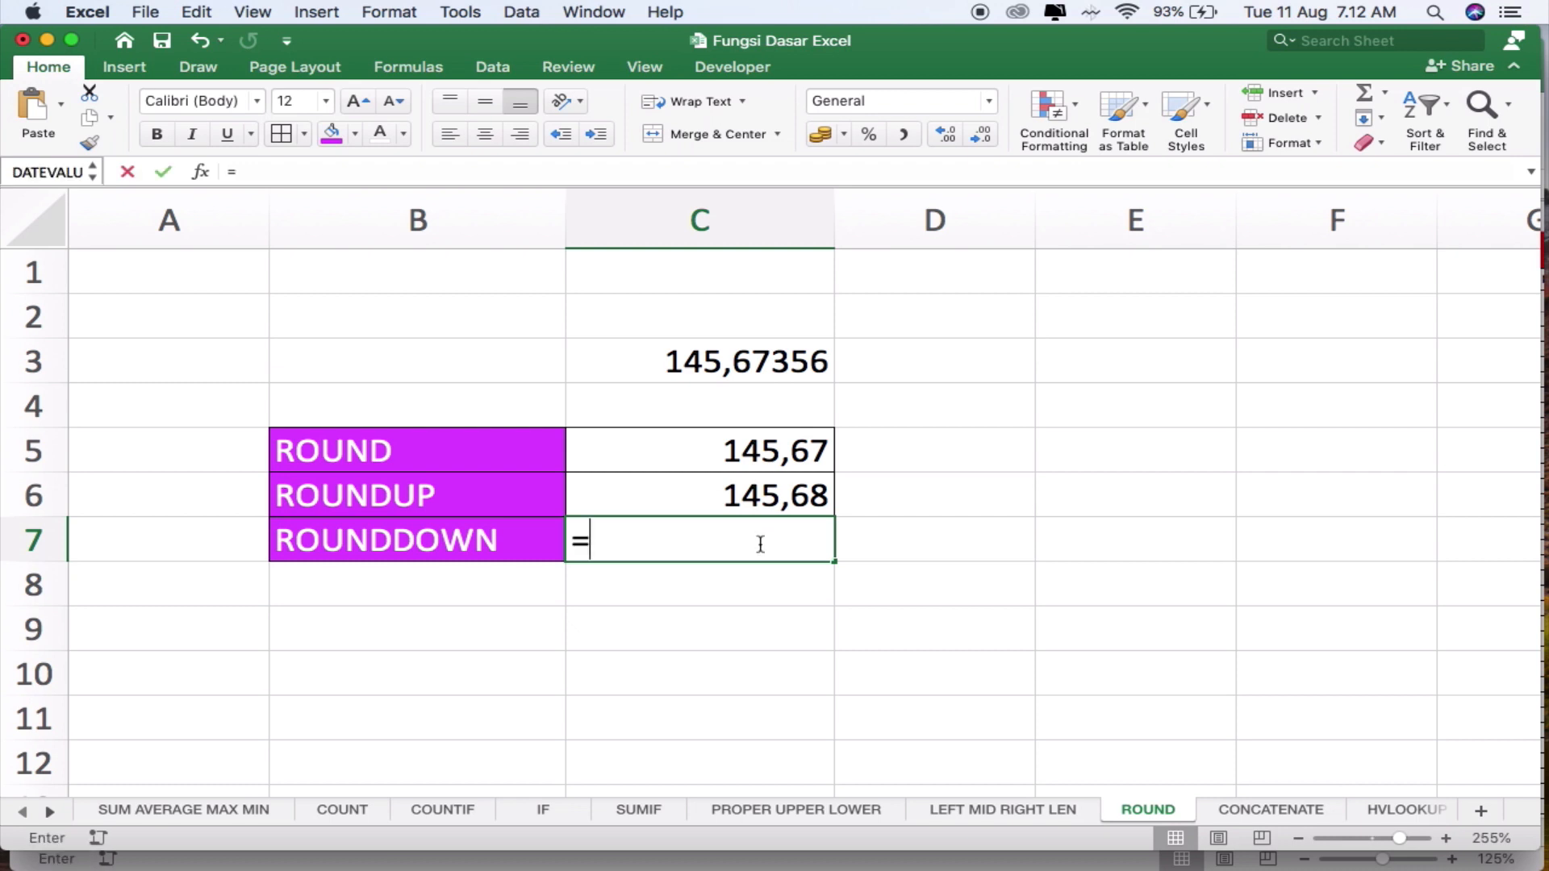
{"action": "type", "text": "RO"}
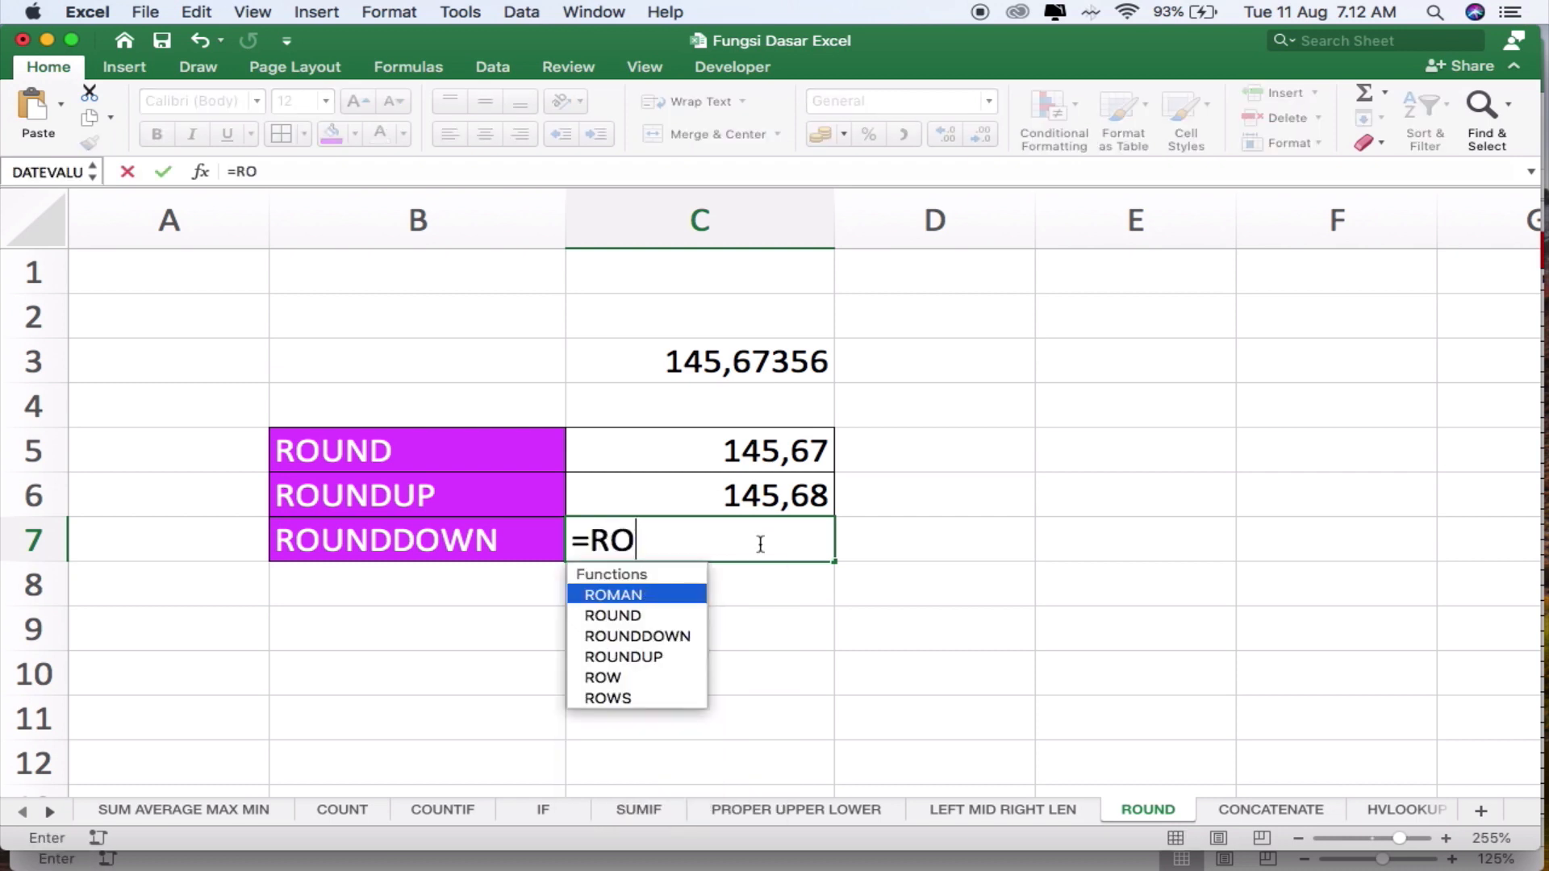
{"action": "type", "text": "UND"}
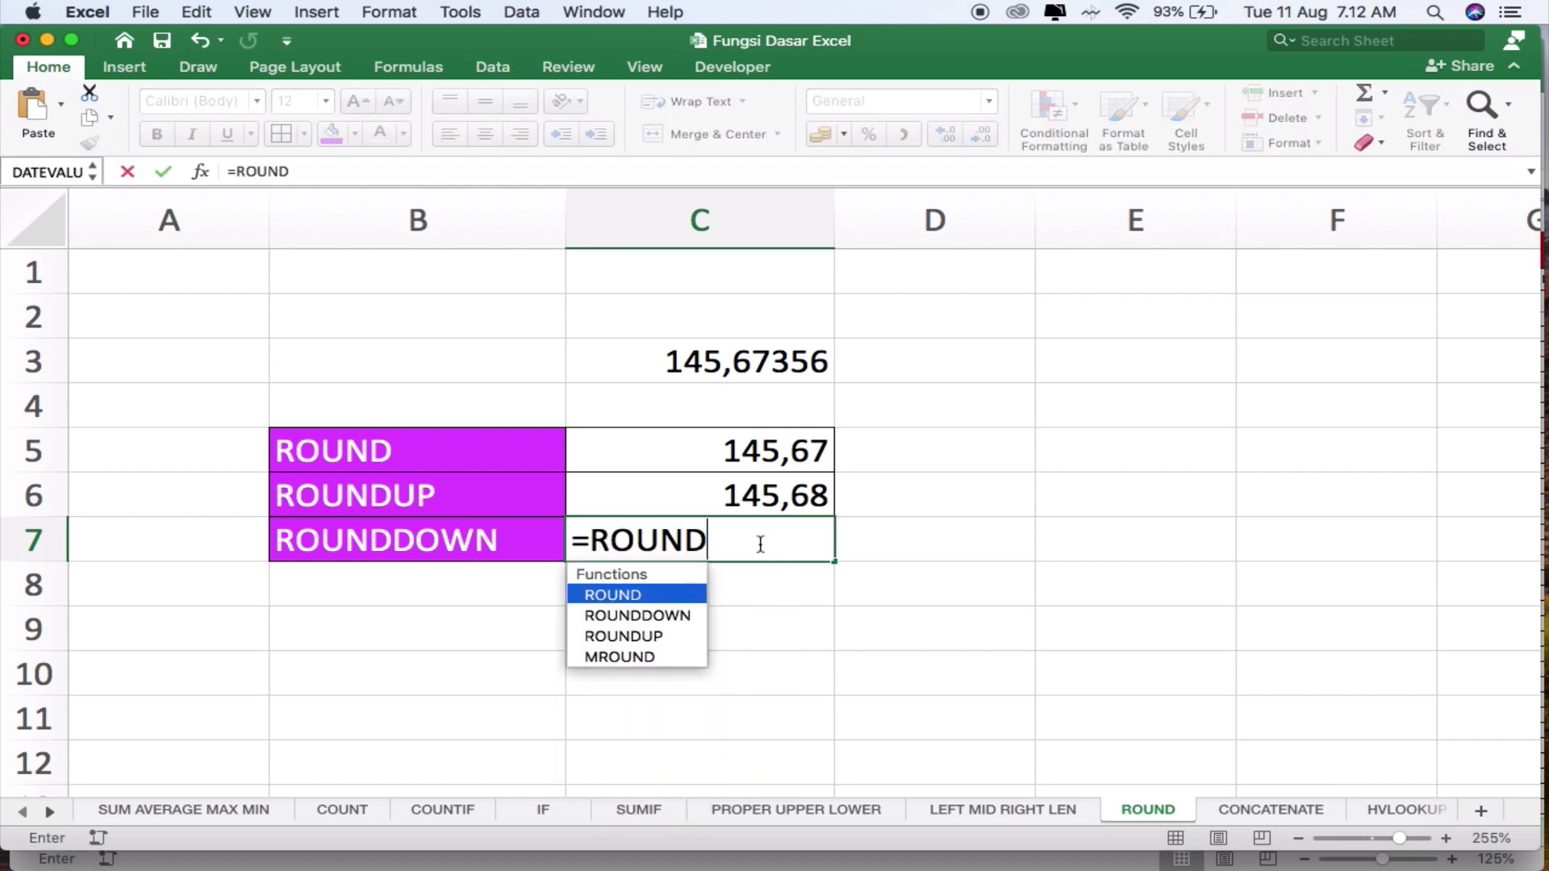
{"action": "type", "text": "DOWN("}
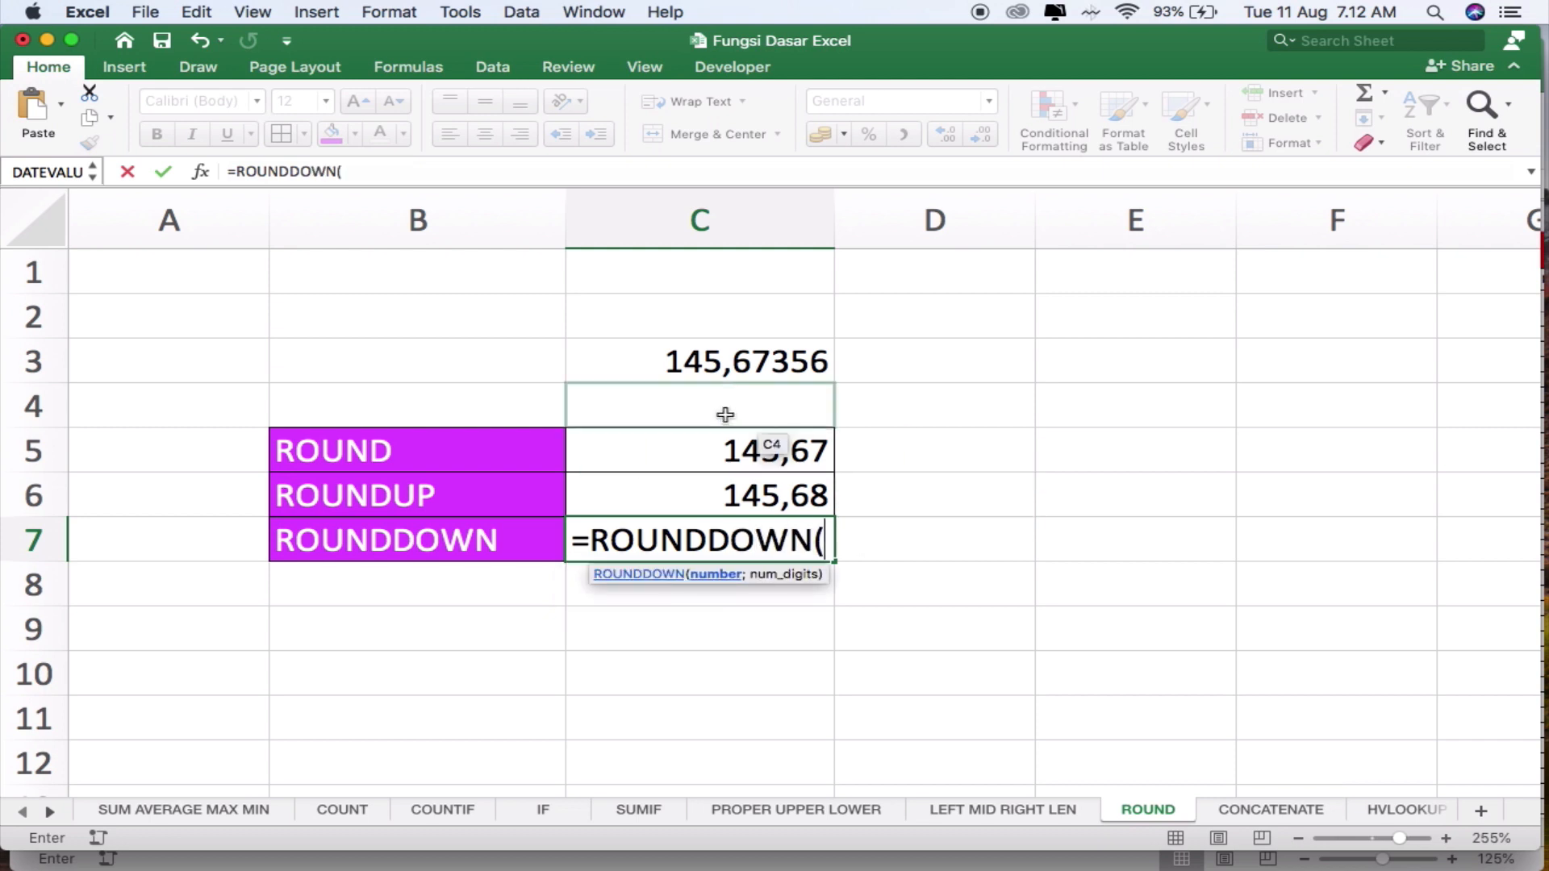
{"action": "left_click", "coordinate": [714, 365]}
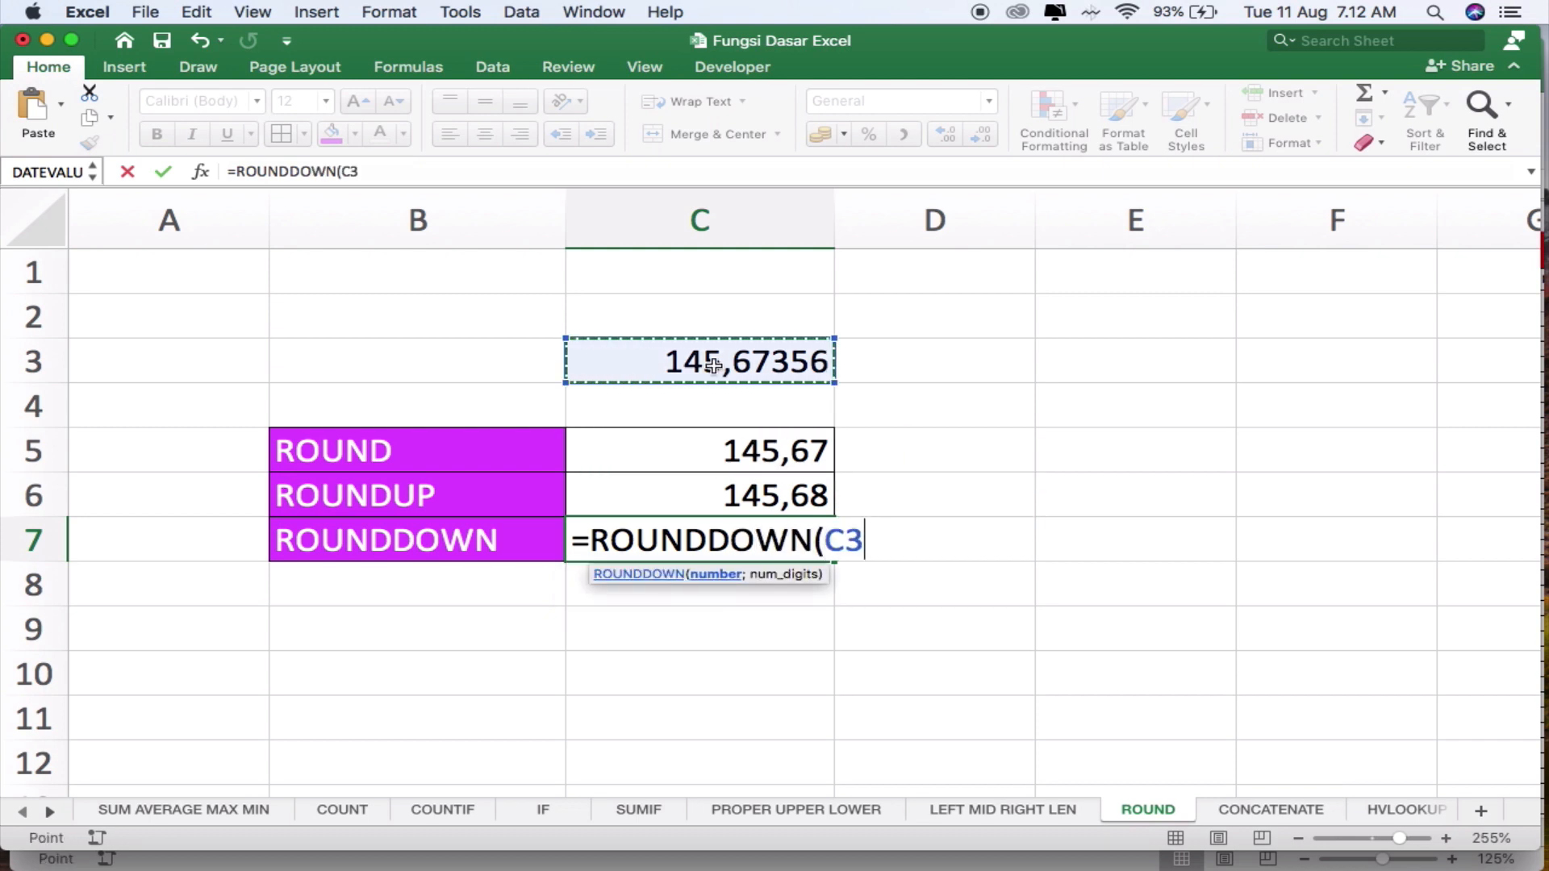
{"action": "type", "text": ";"}
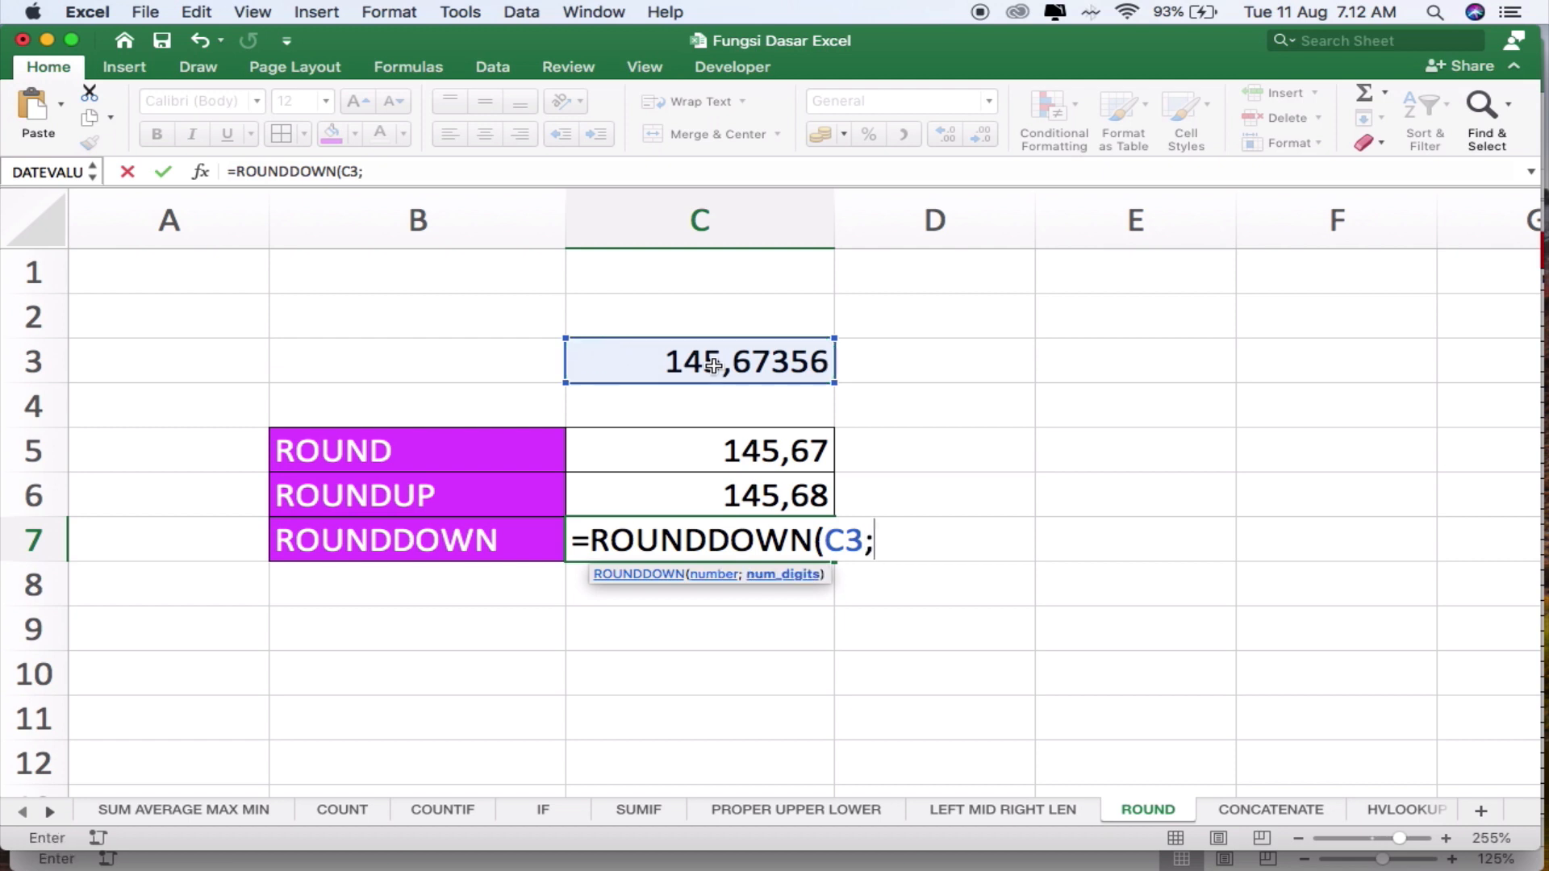
{"action": "type", "text": "2)"}
{"action": "key", "text": "Return"}
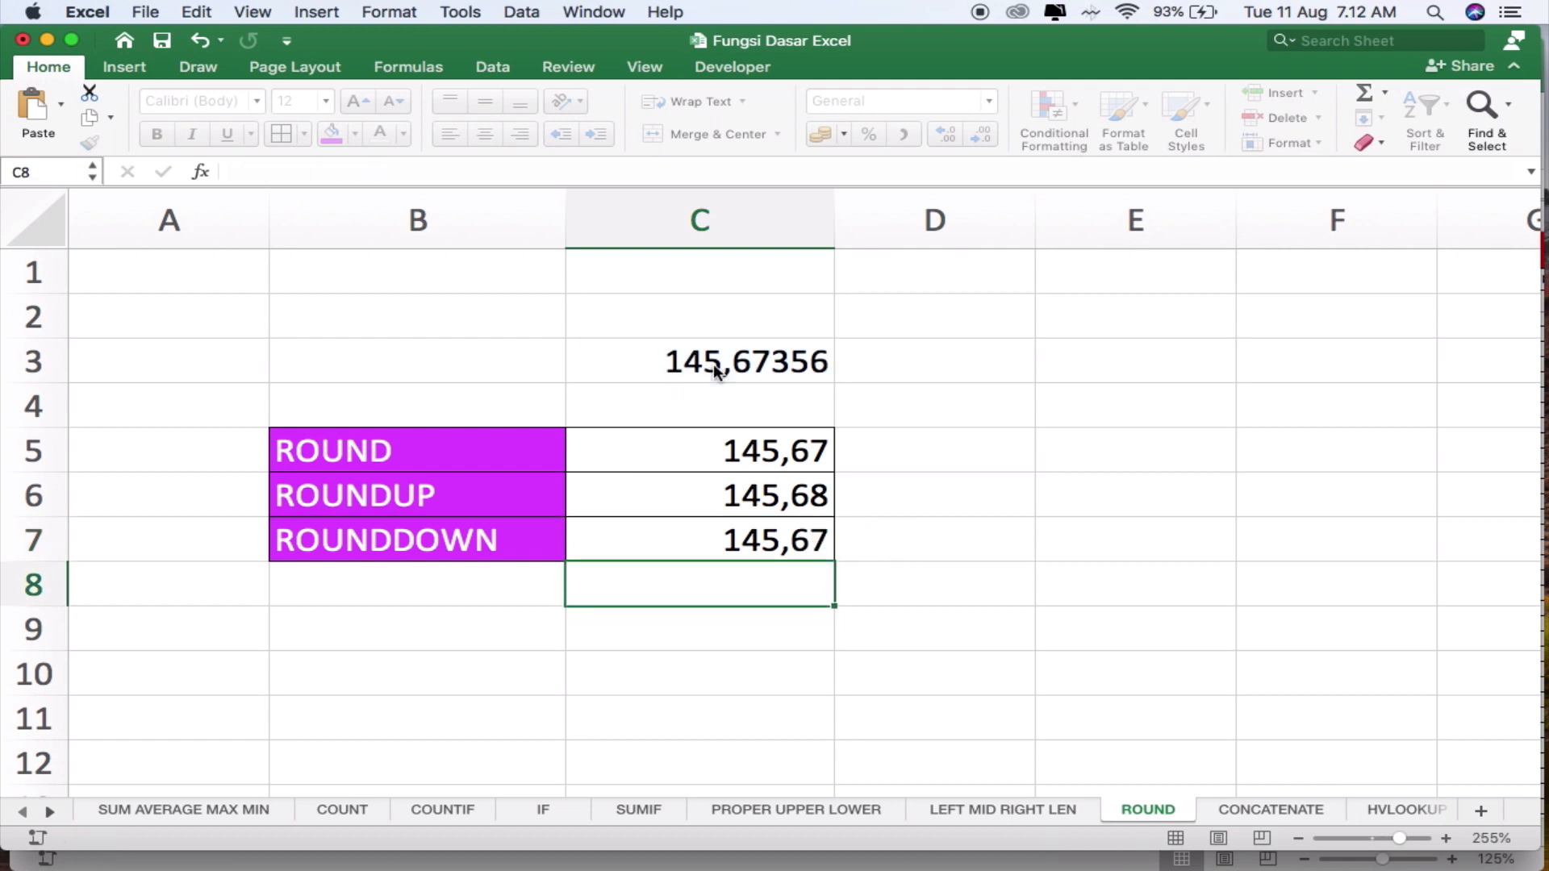
Change the number of digits in the ROUNDDOWN formula in C7 to 3
{"action": "key", "text": "Up"}
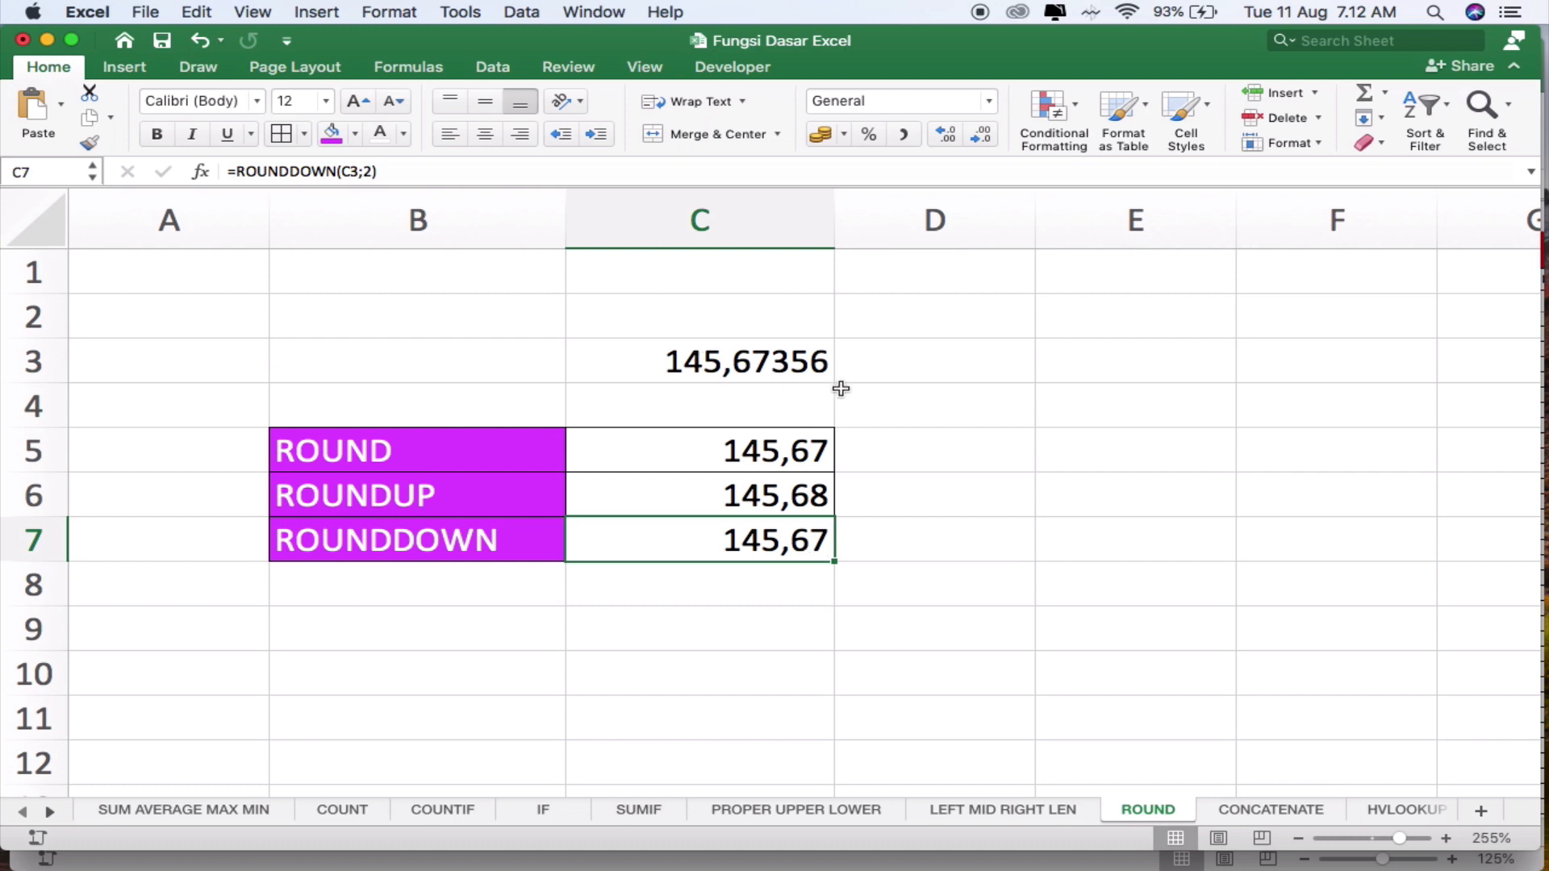
{"action": "left_click", "coordinate": [370, 172]}
{"action": "key", "text": "BackSpace"}
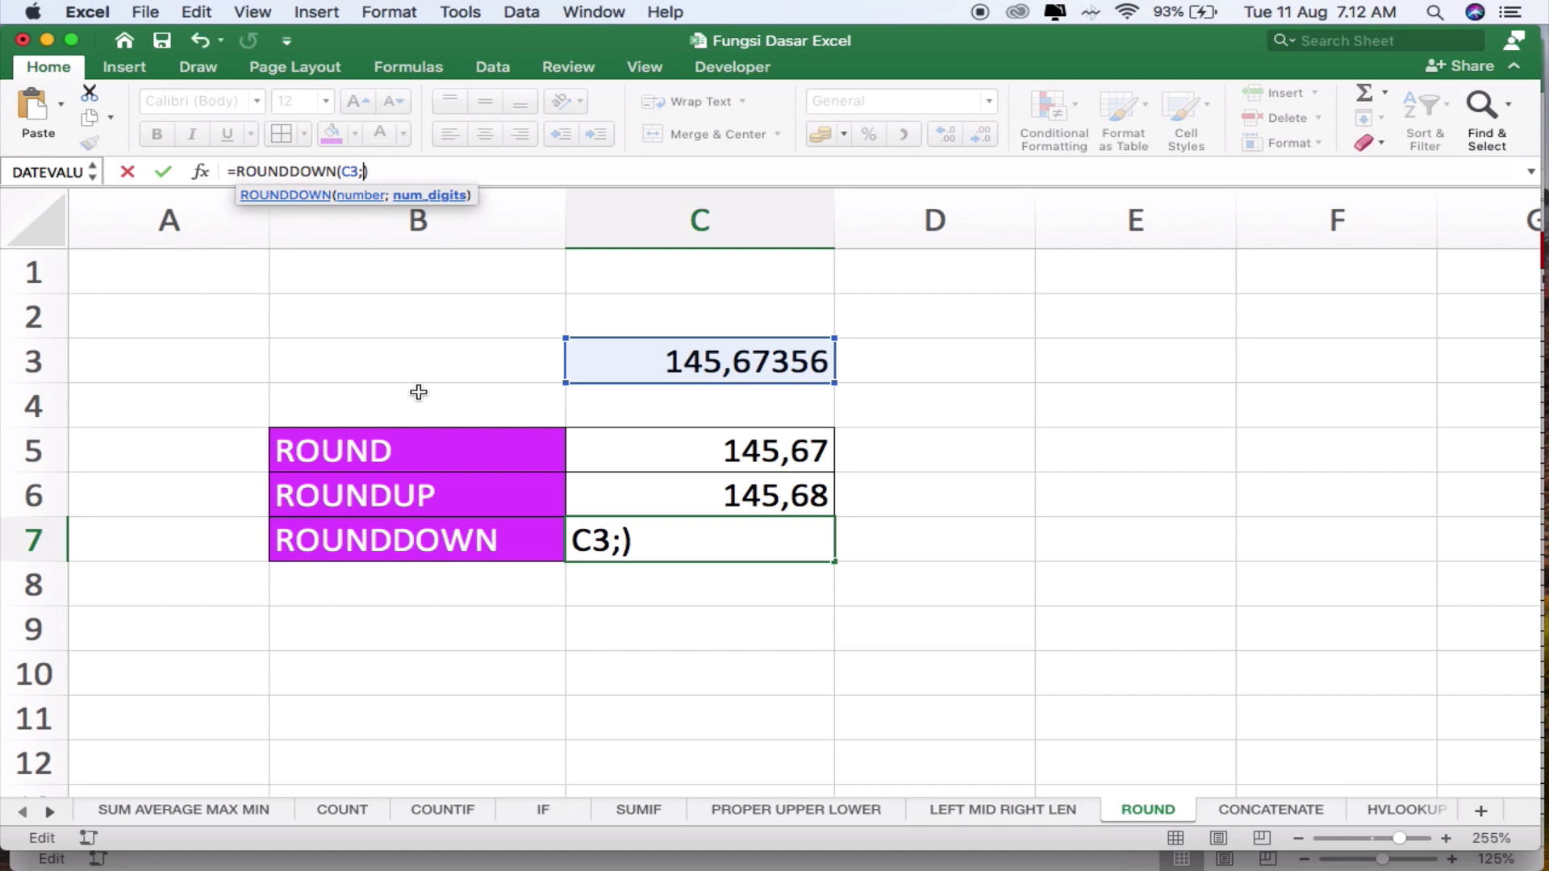
{"action": "type", "text": "3"}
{"action": "key", "text": "Return"}
{"action": "key", "text": "Up"}
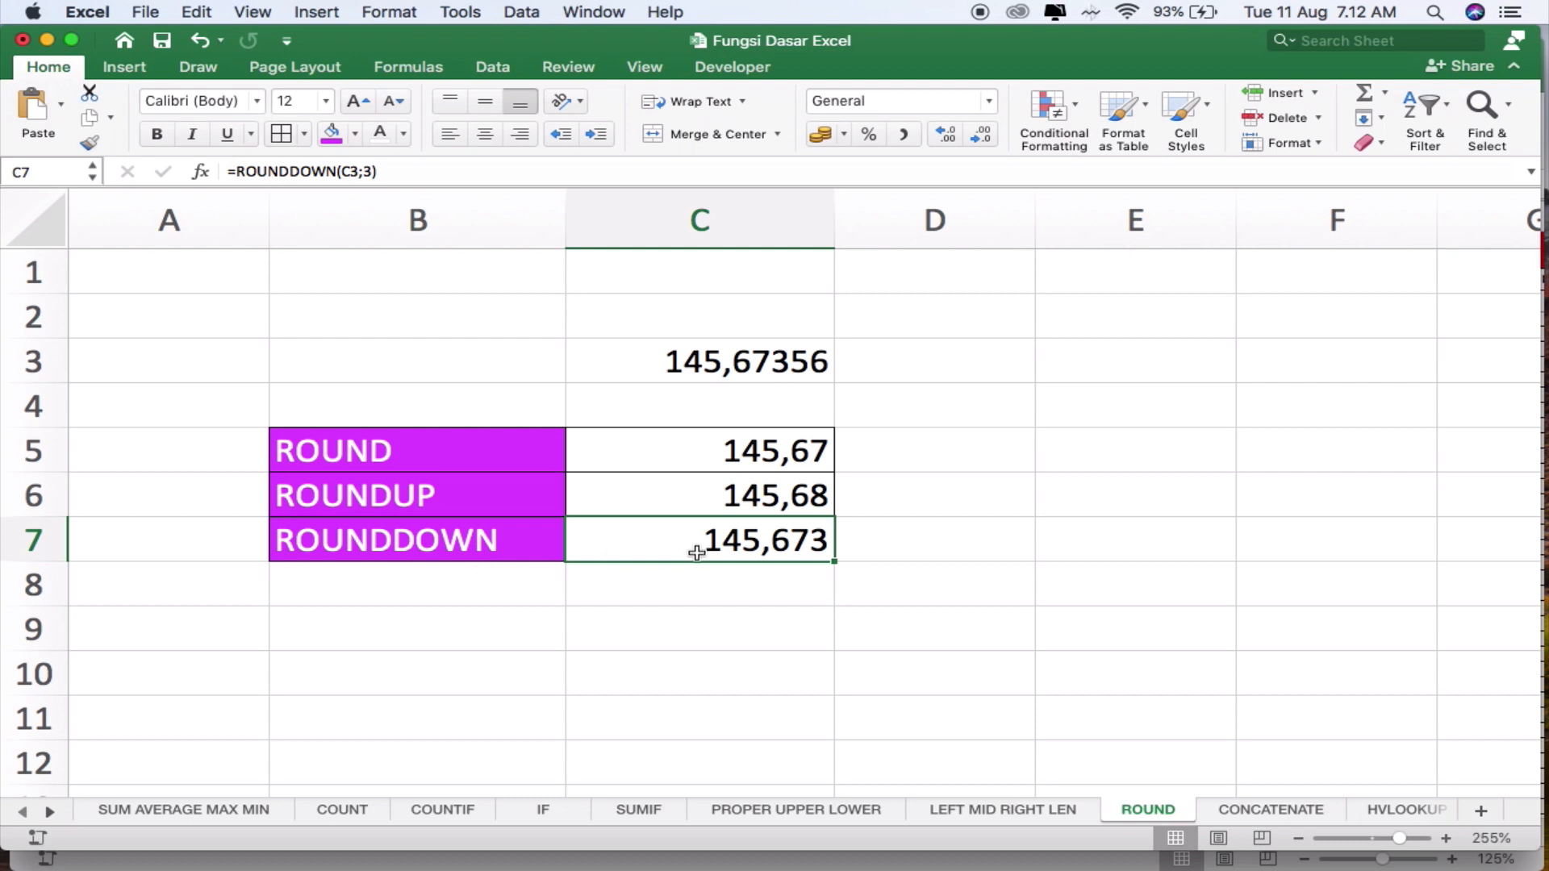
Set the number of digits in the ROUNDDOWN formula in C7 to 2
{"action": "left_click", "coordinate": [727, 505]}
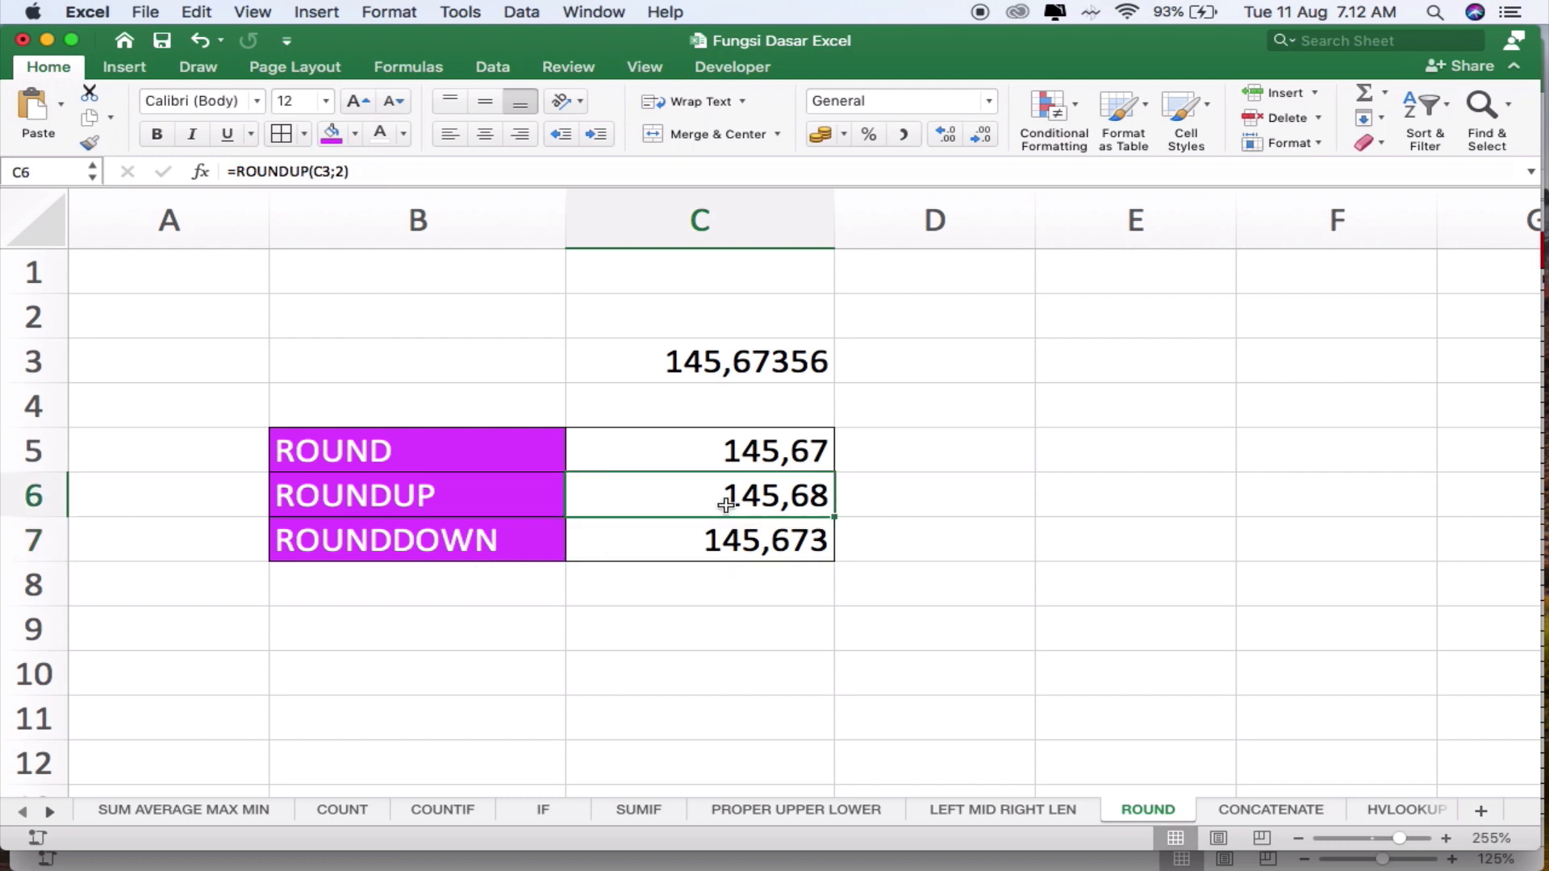
{"action": "left_click", "coordinate": [729, 442]}
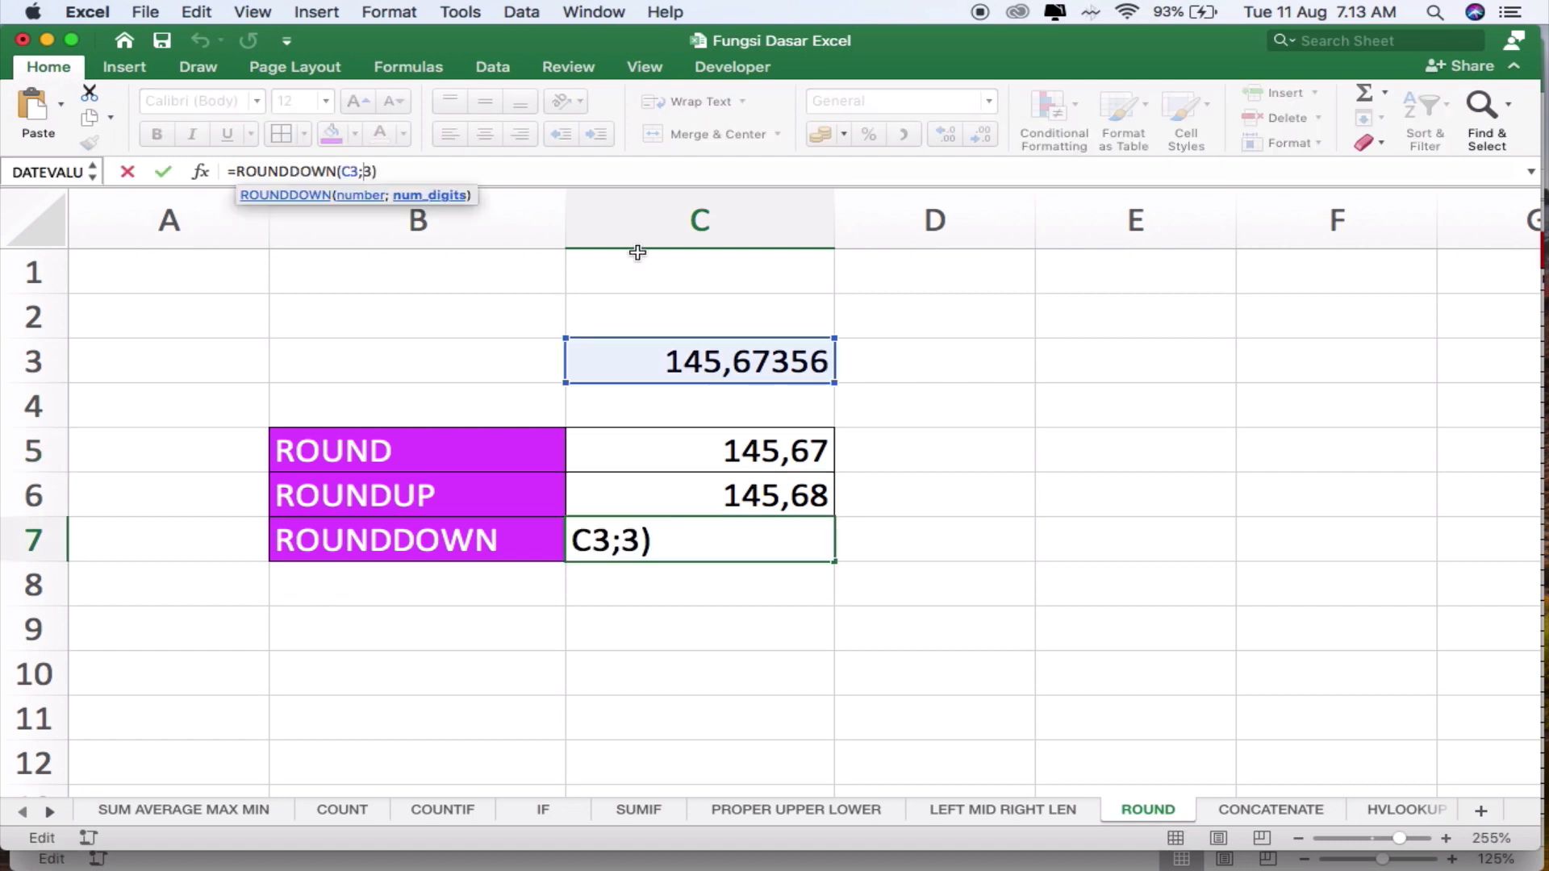
{"action": "key", "text": "BackSpace"}
{"action": "type", "text": "2"}
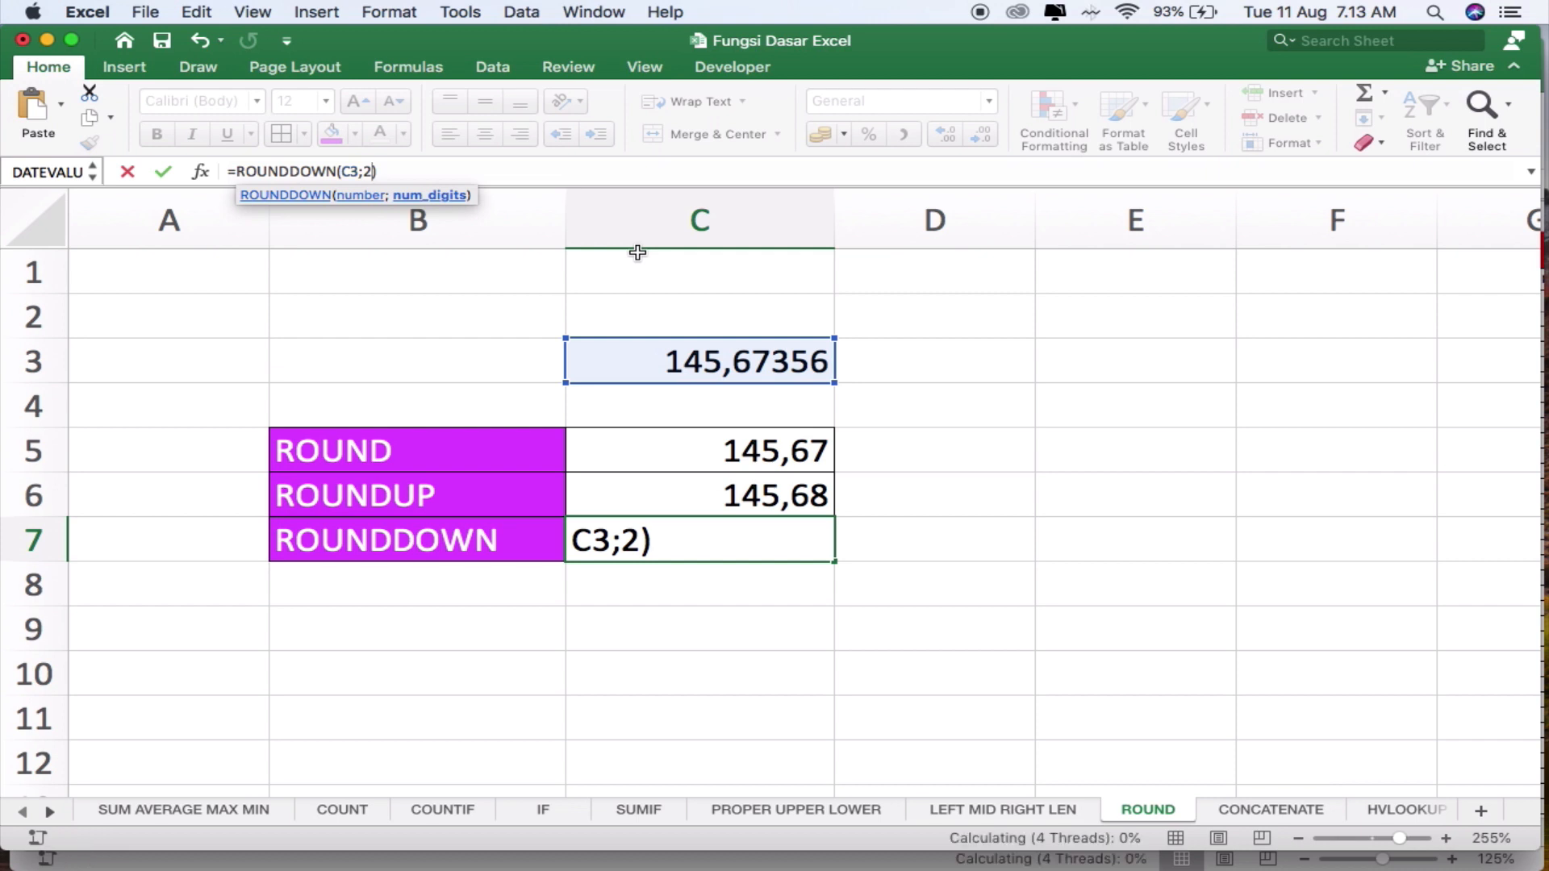
{"action": "key", "text": "Return"}
{"action": "key", "text": "Up"}
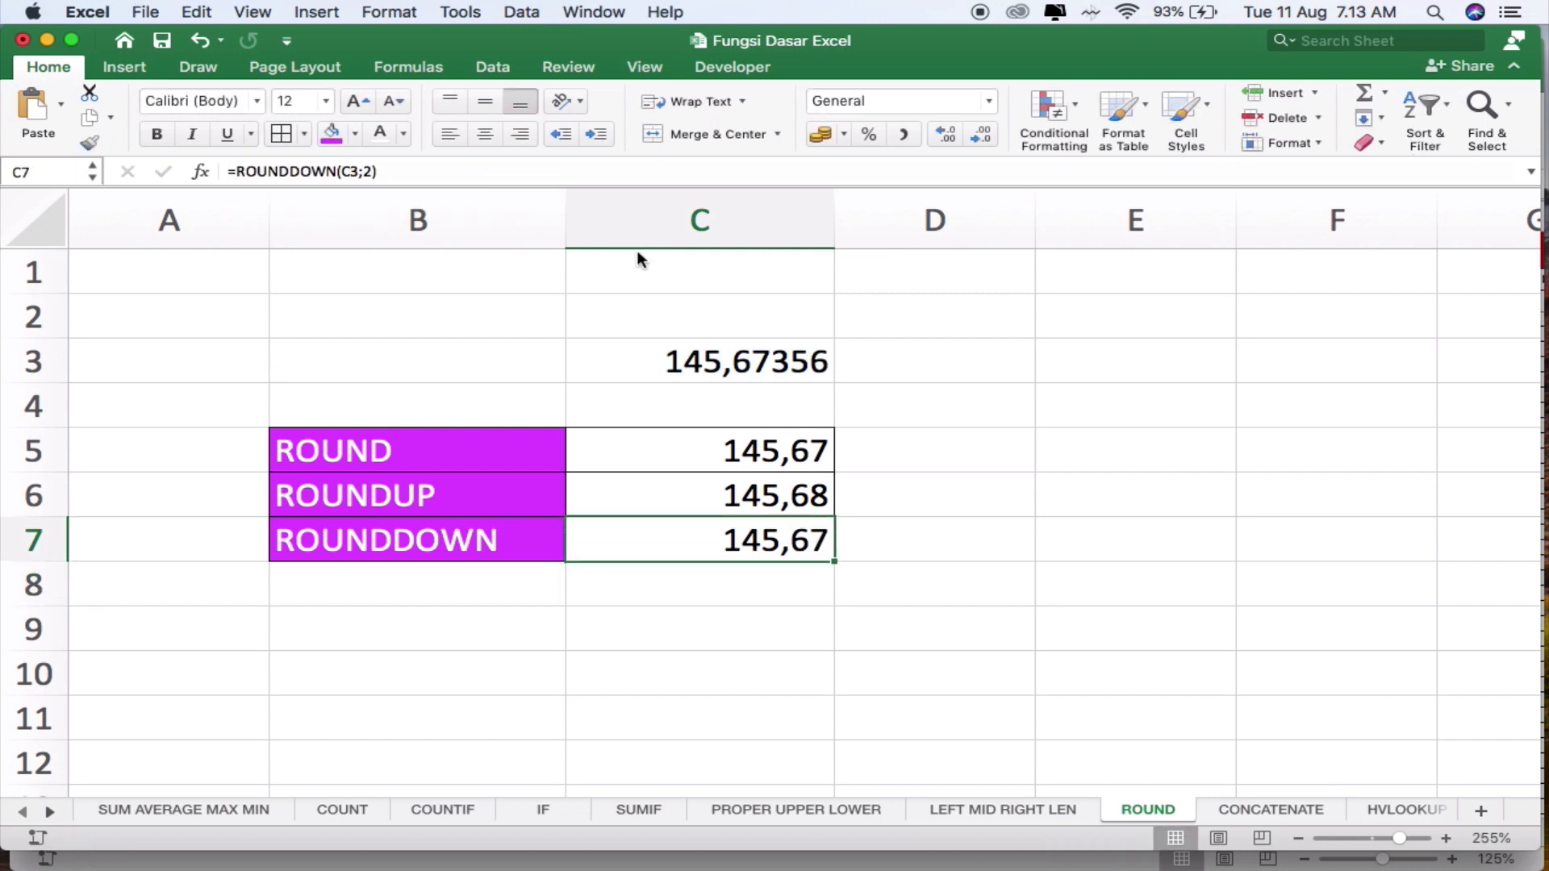
{"action": "left_click", "coordinate": [840, 449]}
{"action": "left_click", "coordinate": [787, 453]}
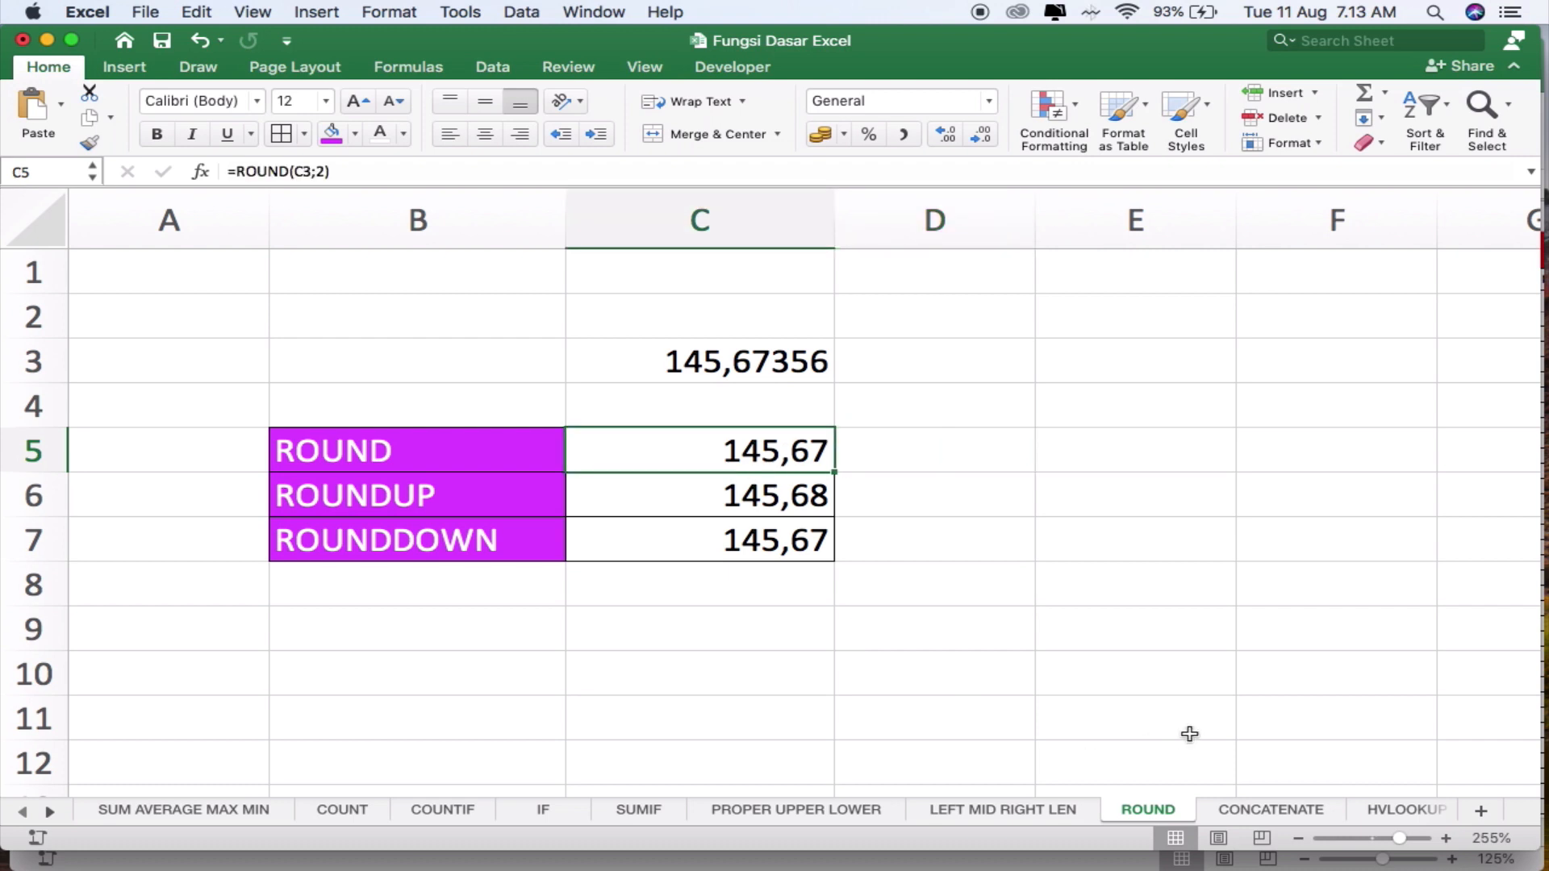
Start a CONCATENATE formula in cell F3 of the CONCATENATE sheet
{"action": "left_click", "coordinate": [1266, 807]}
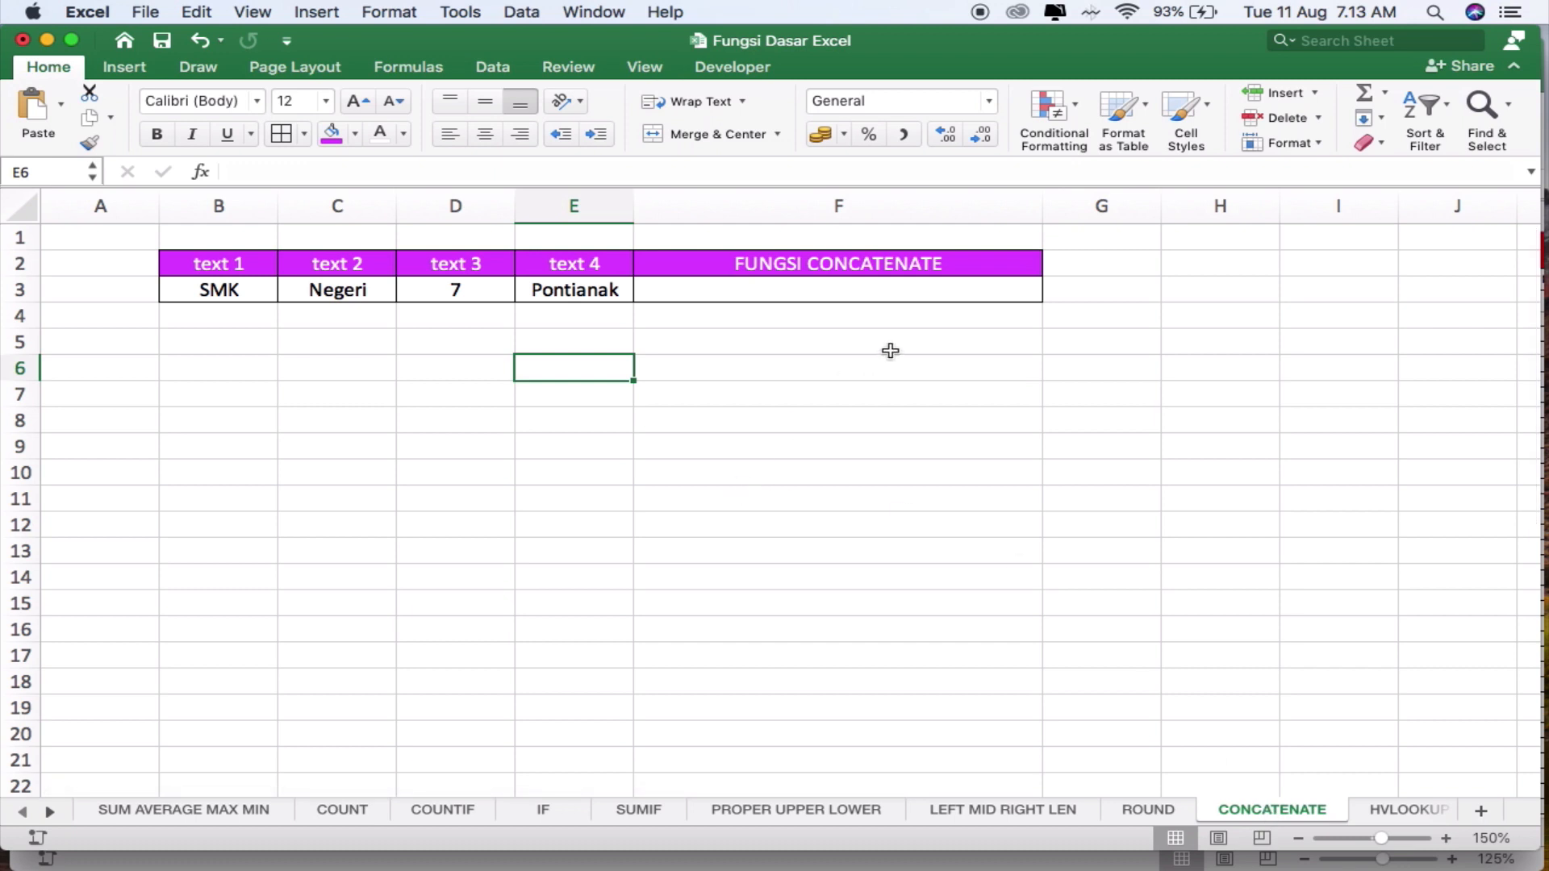
{"action": "double_click", "coordinate": [747, 295]}
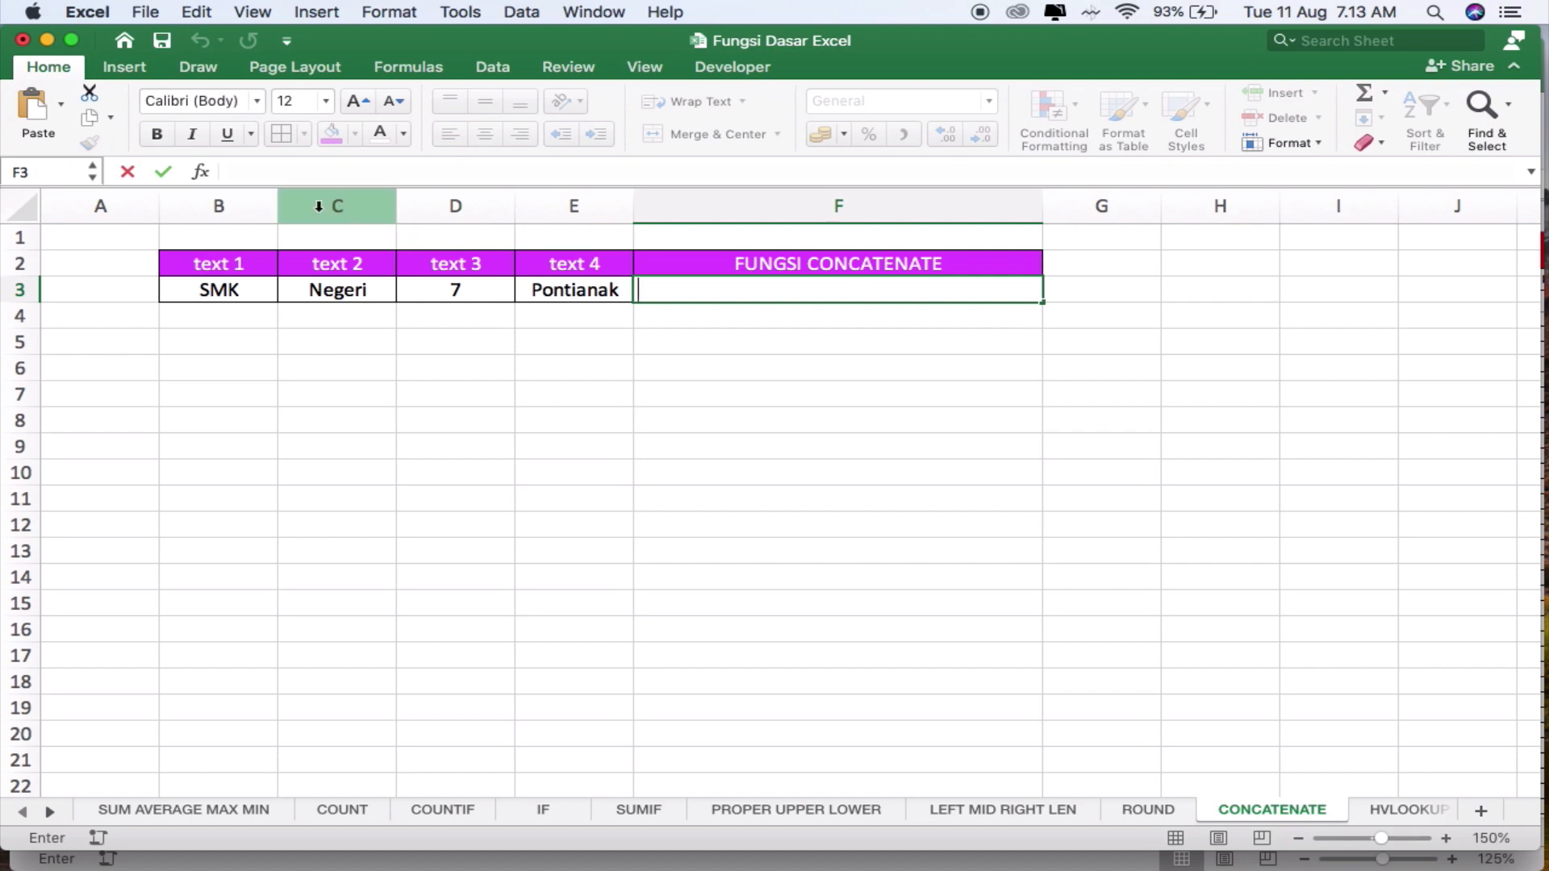
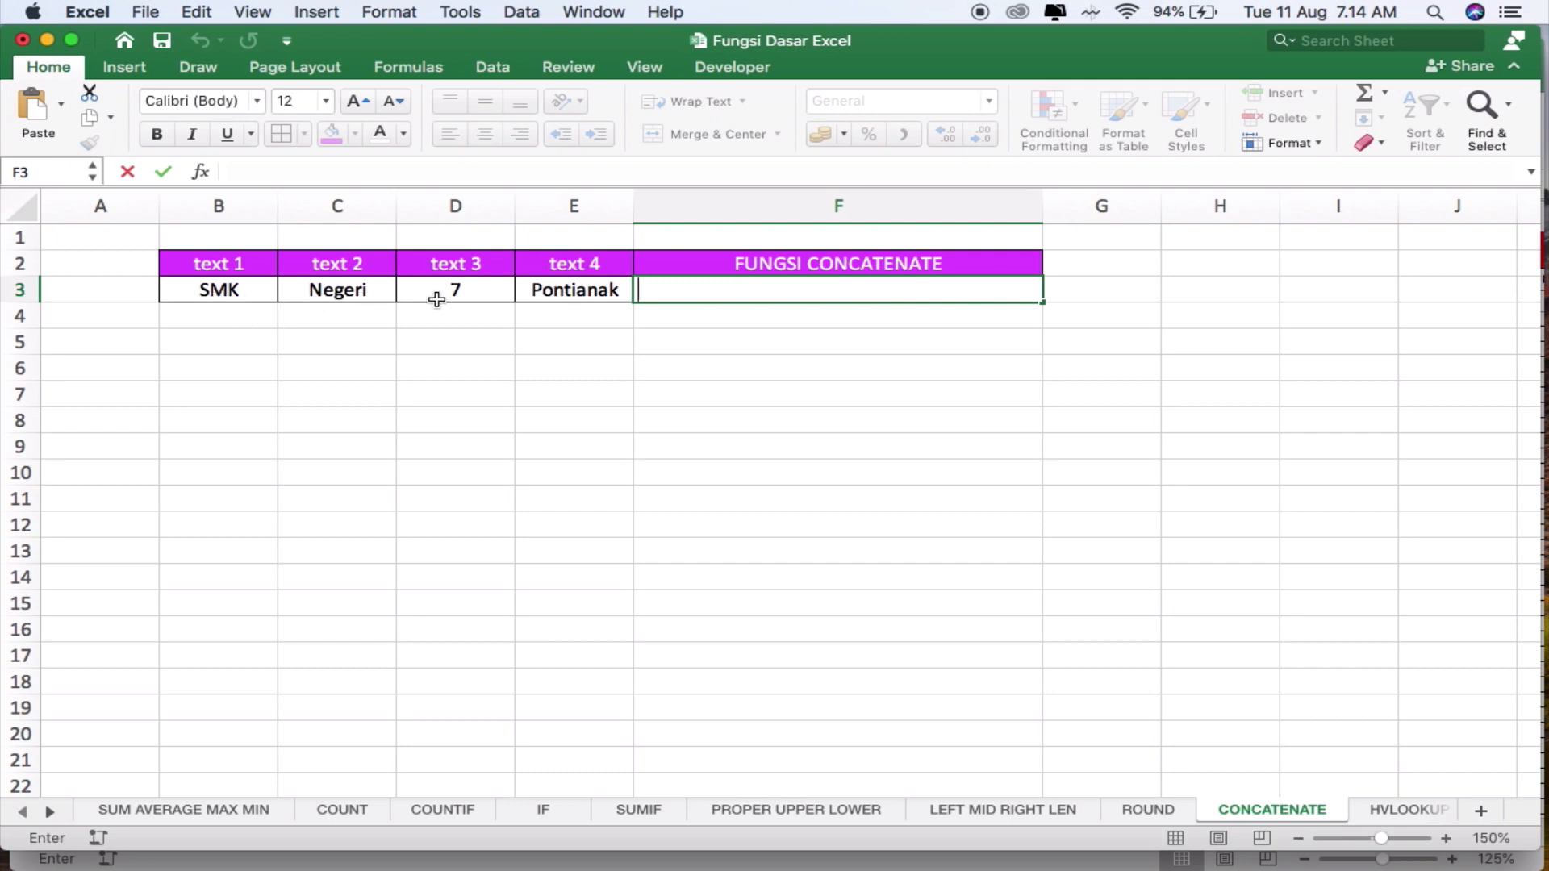
{"action": "type", "text": "="}
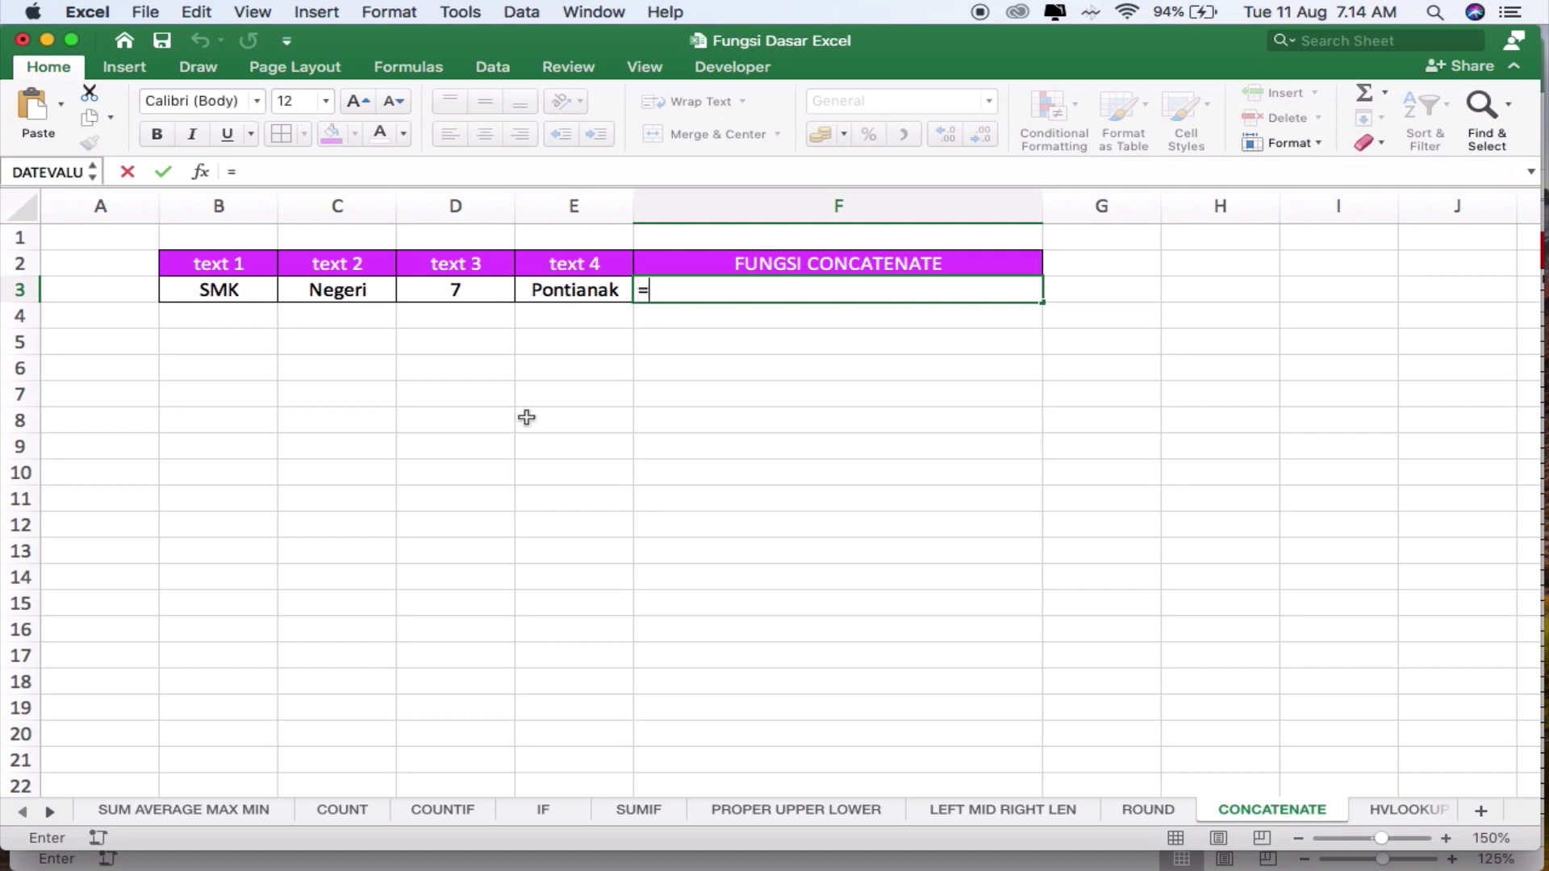
{"action": "type", "text": "FU"}
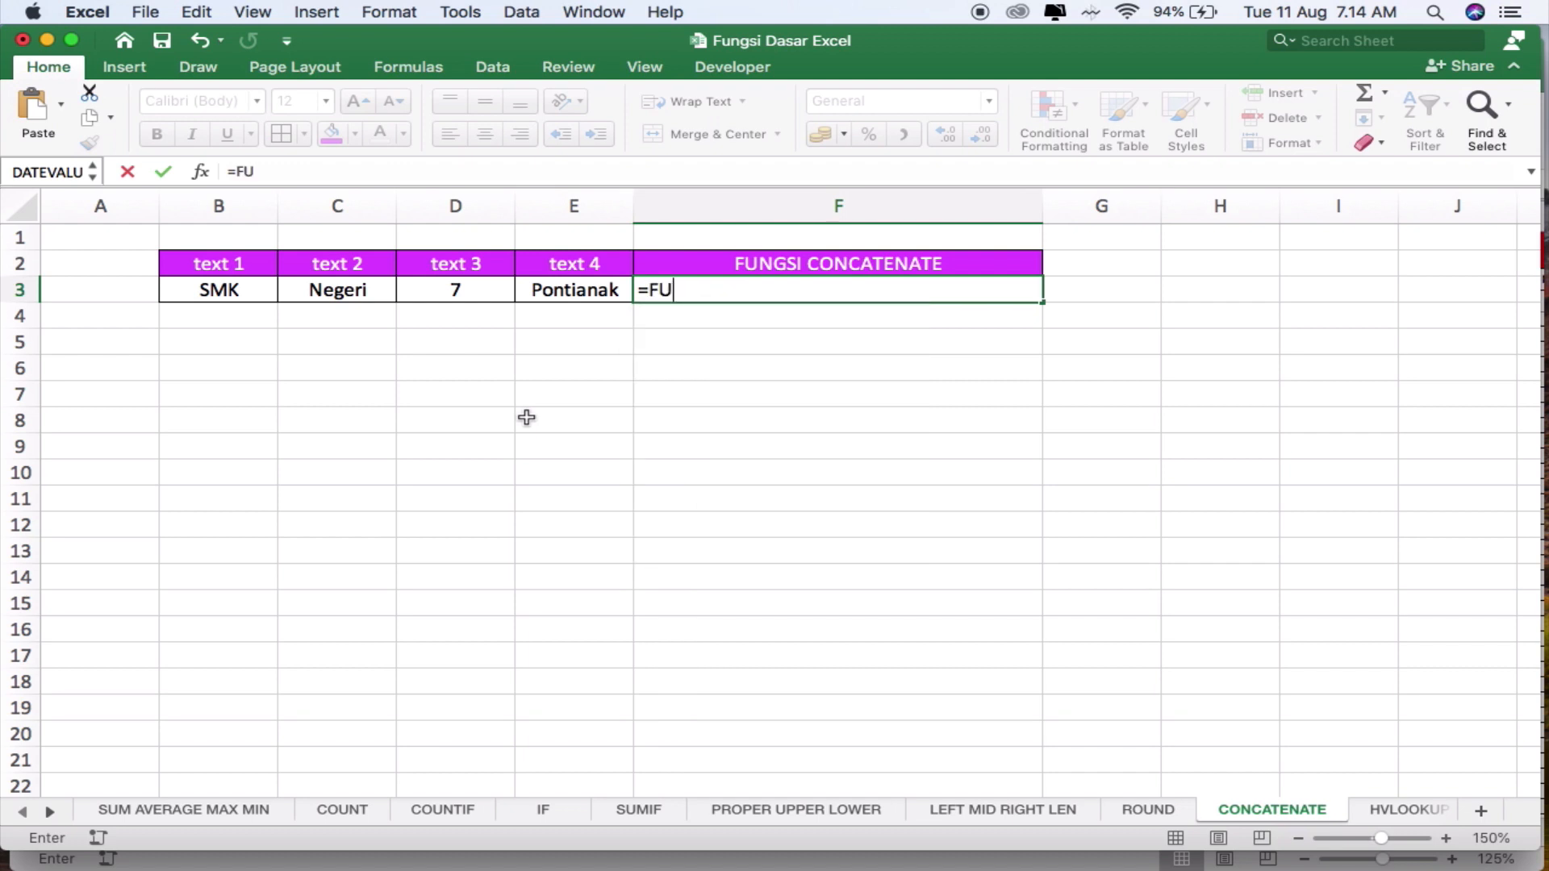
{"action": "key", "text": "BackSpace"}
{"action": "key", "text": "BackSpace"}
{"action": "type", "text": "CO"}
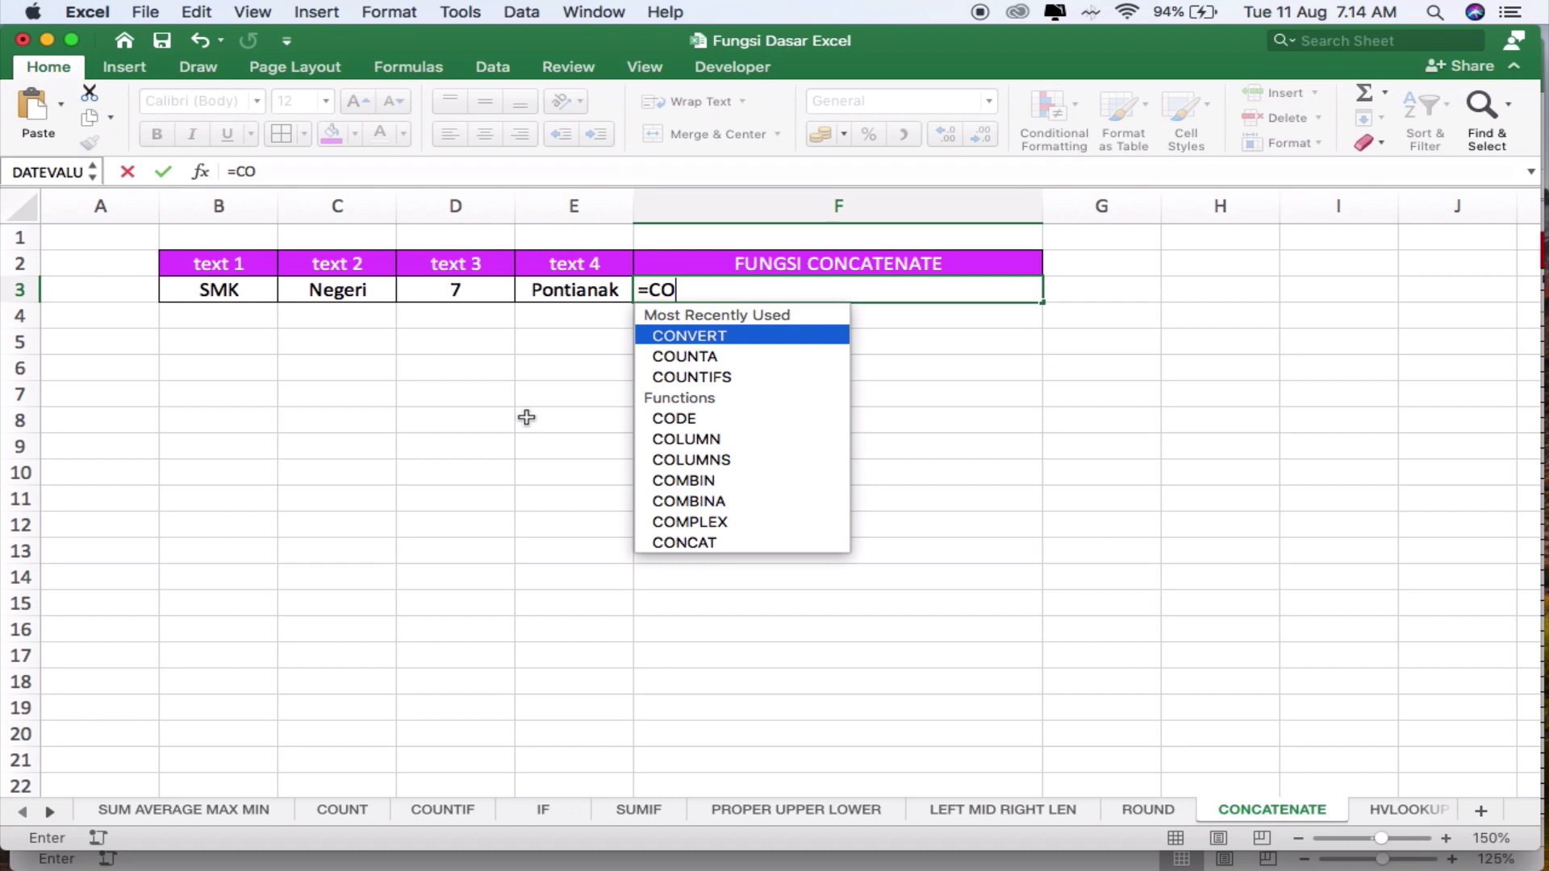
{"action": "type", "text": "NCATENATE"}
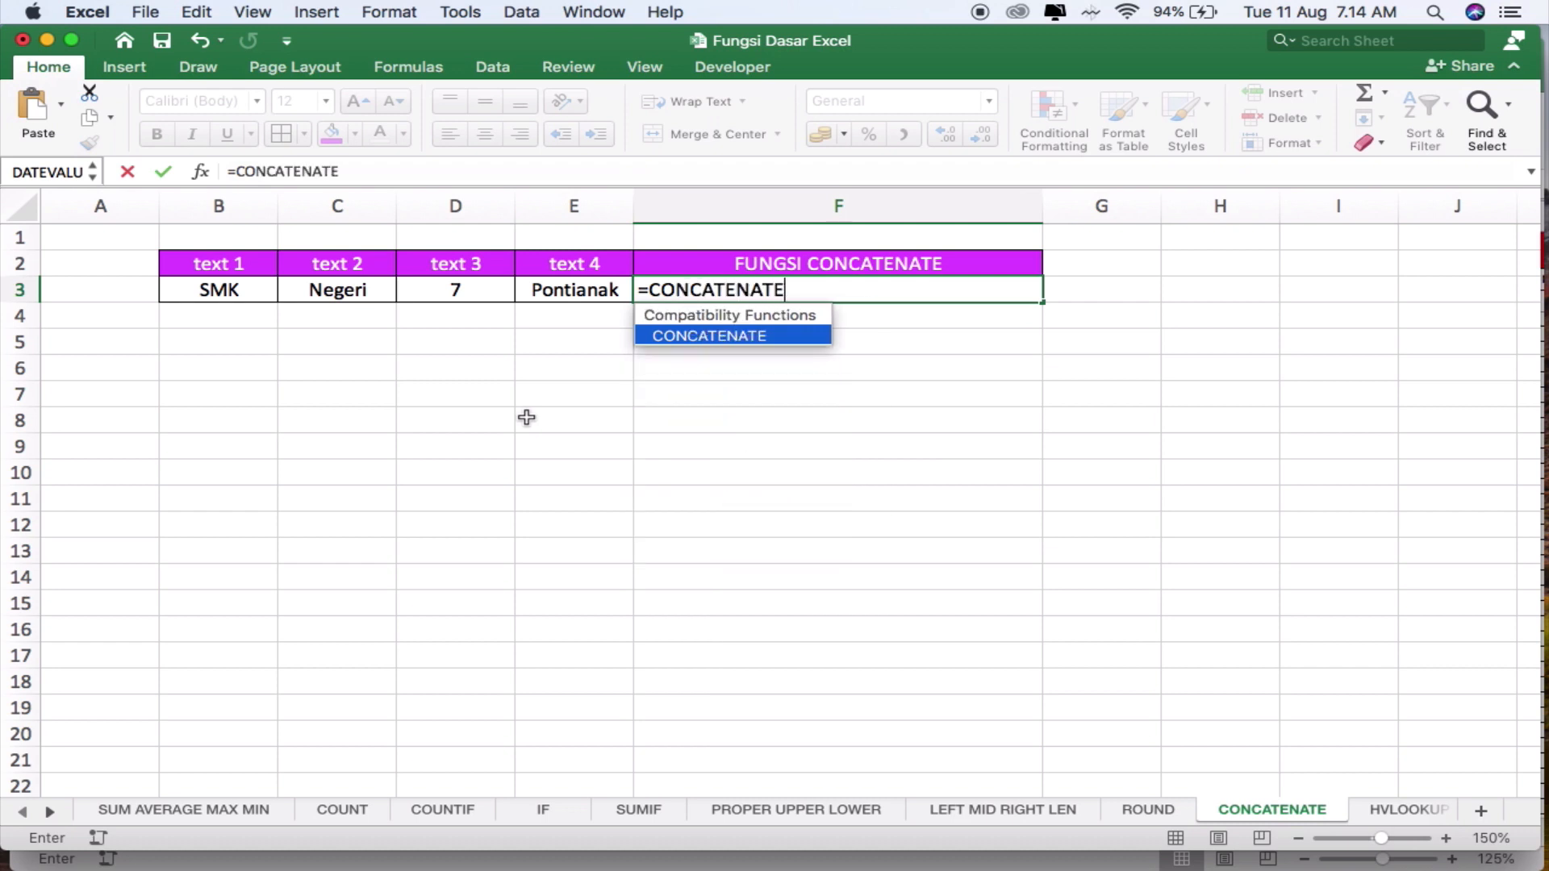
{"action": "type", "text": "("}
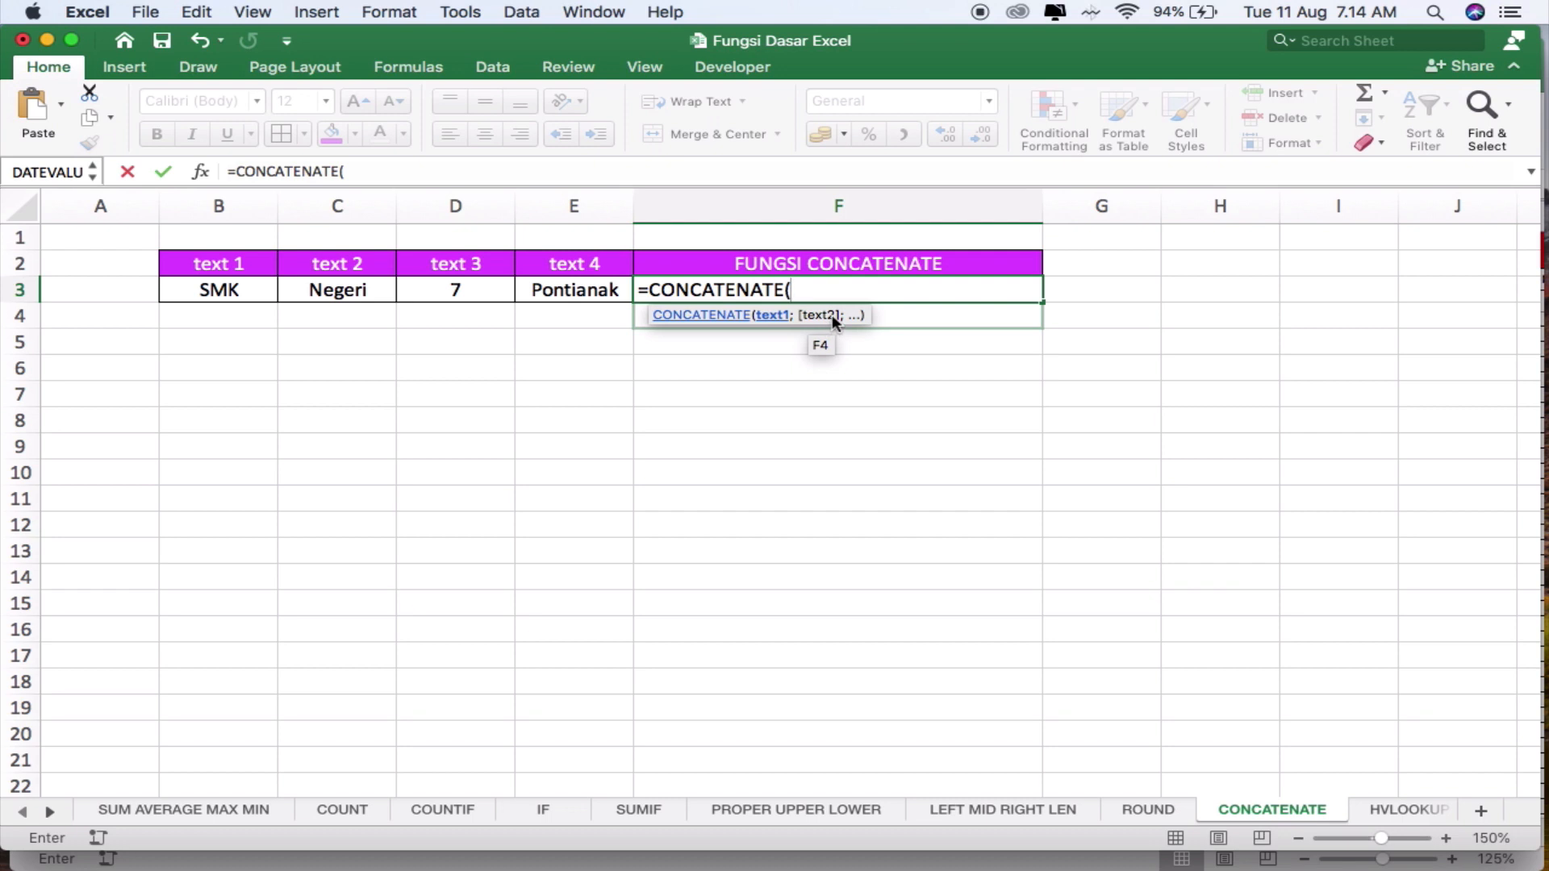
Complete the CONCATENATE formula in F3 with B3, C3, D3 and E3 as its text arguments
{"action": "left_click", "coordinate": [209, 288]}
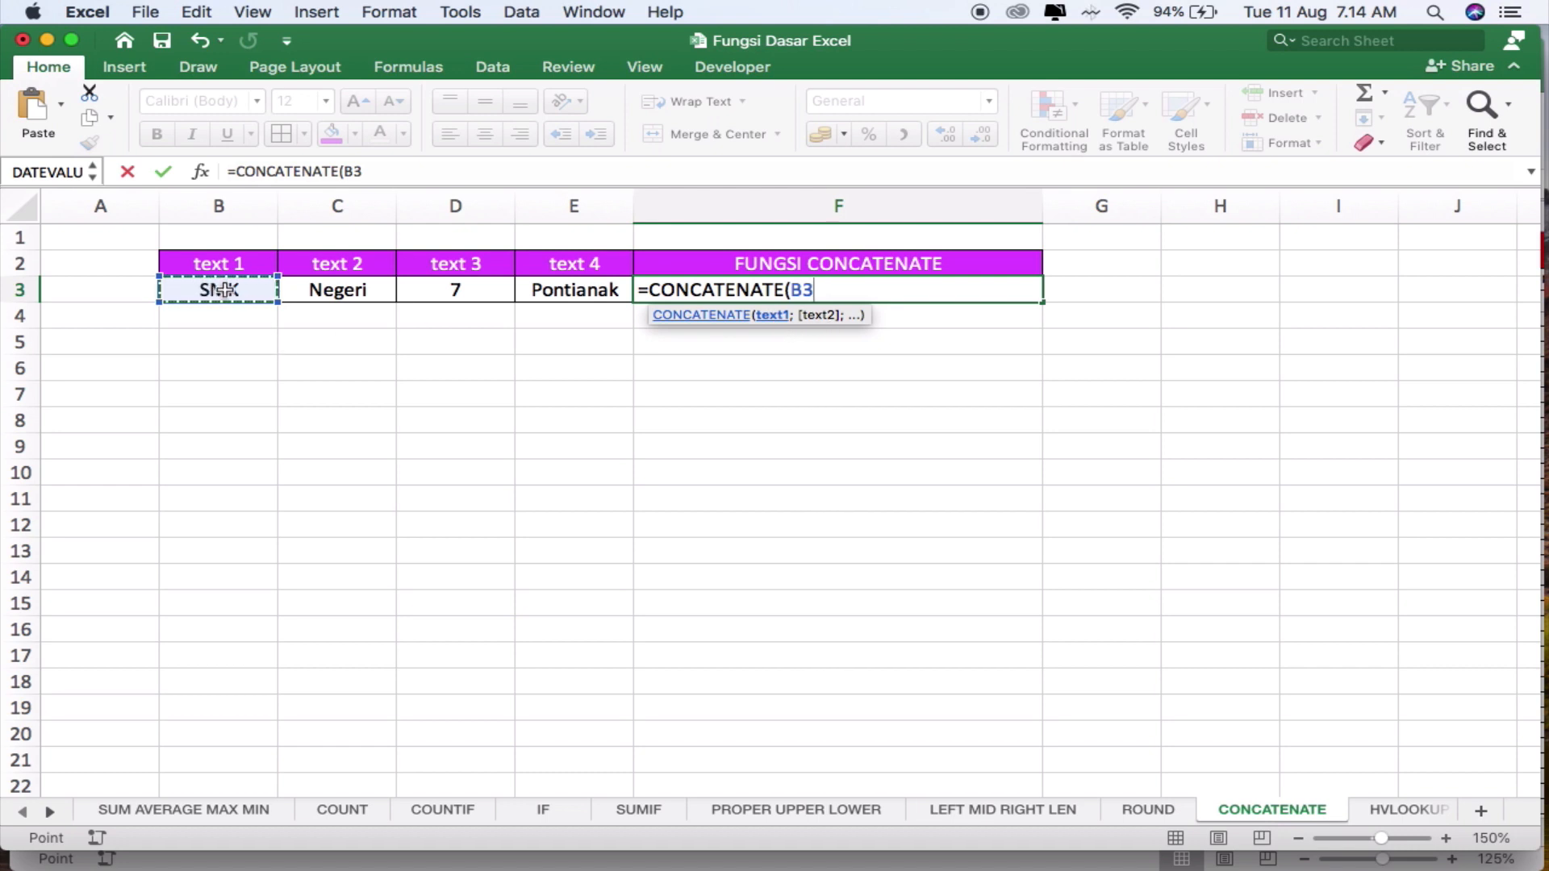
{"action": "type", "text": ";"}
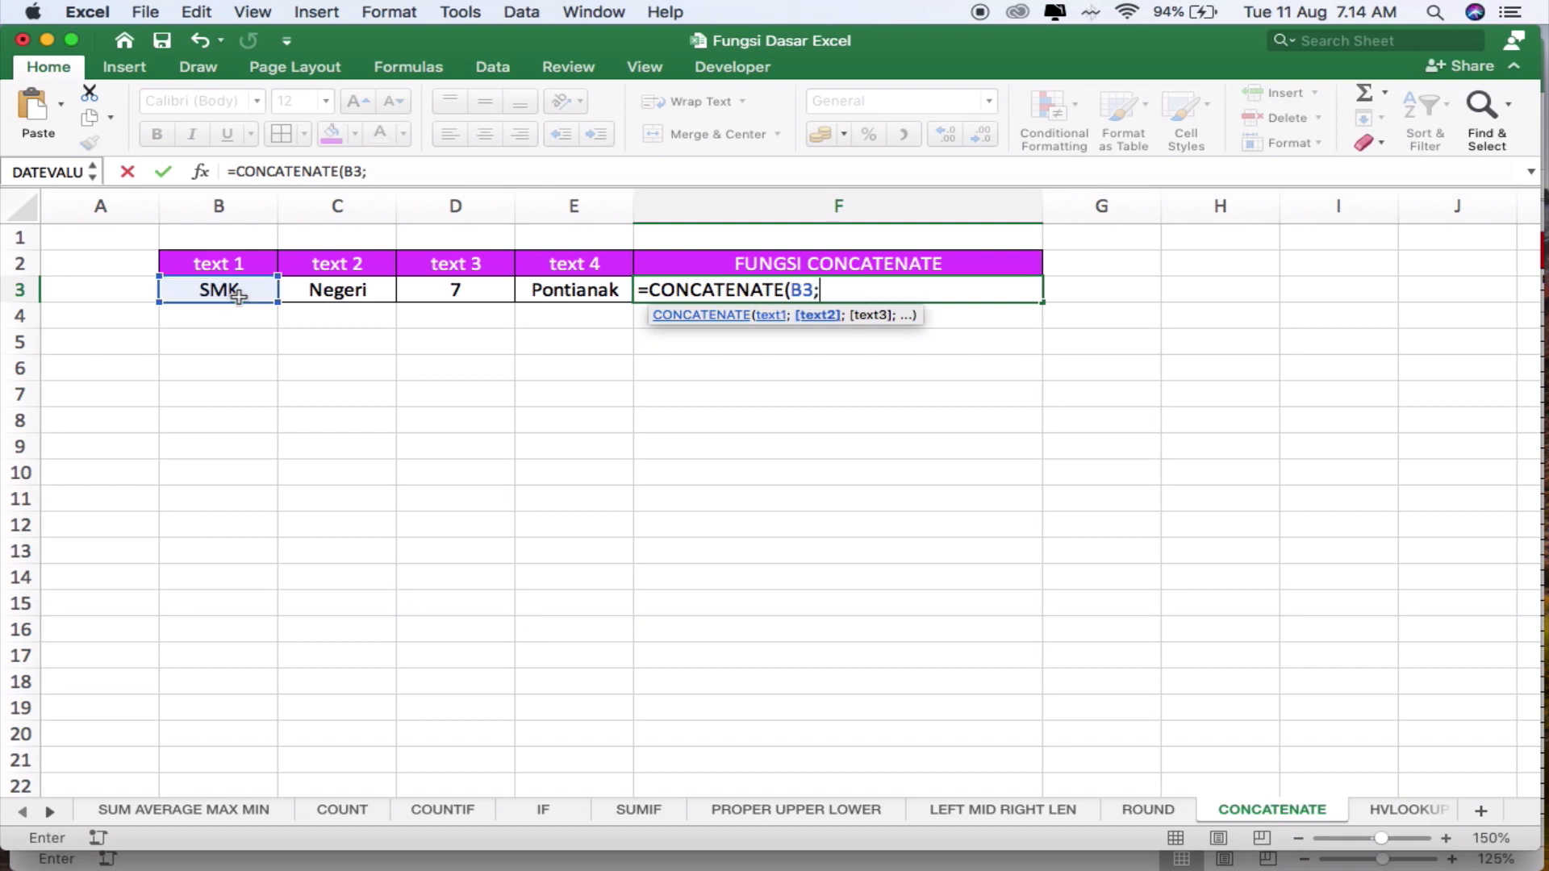
{"action": "left_click", "coordinate": [351, 286]}
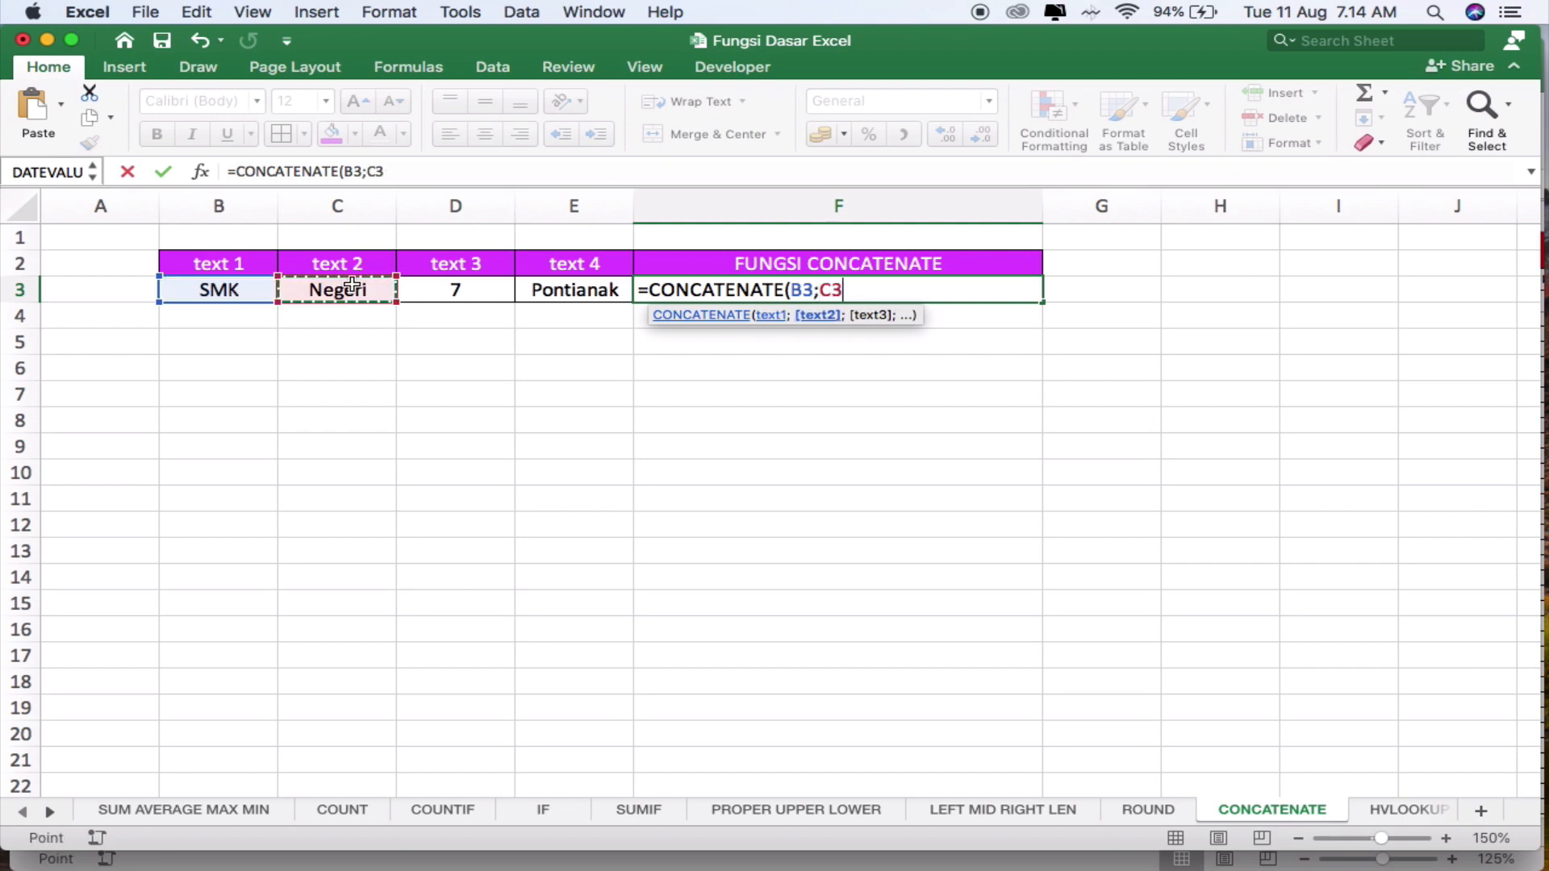
{"action": "type", "text": ";"}
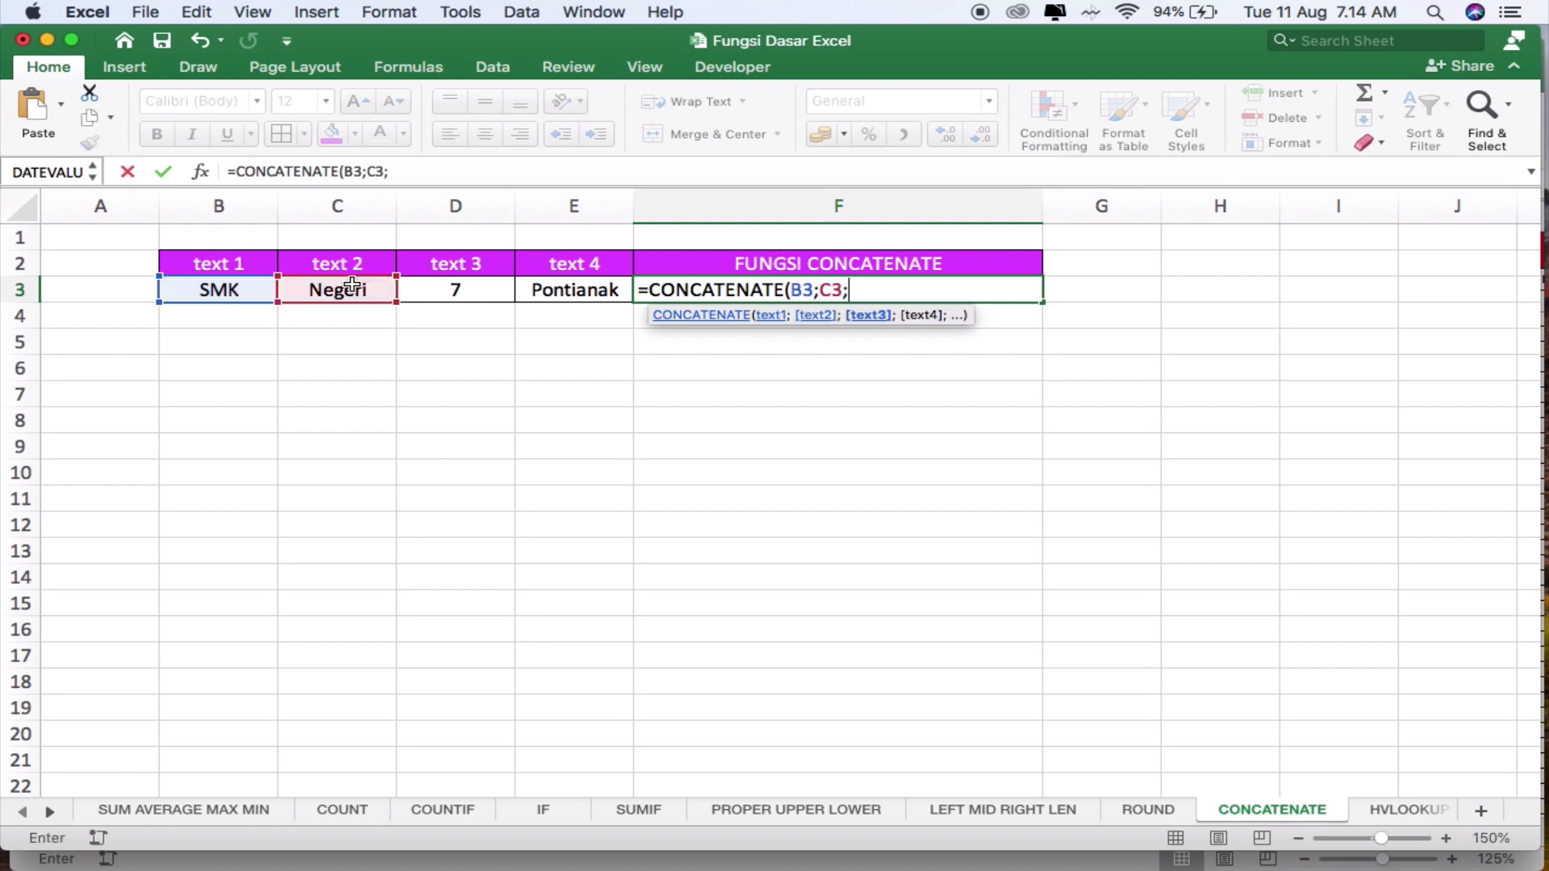
{"action": "left_click", "coordinate": [438, 284]}
{"action": "type", "text": ";"}
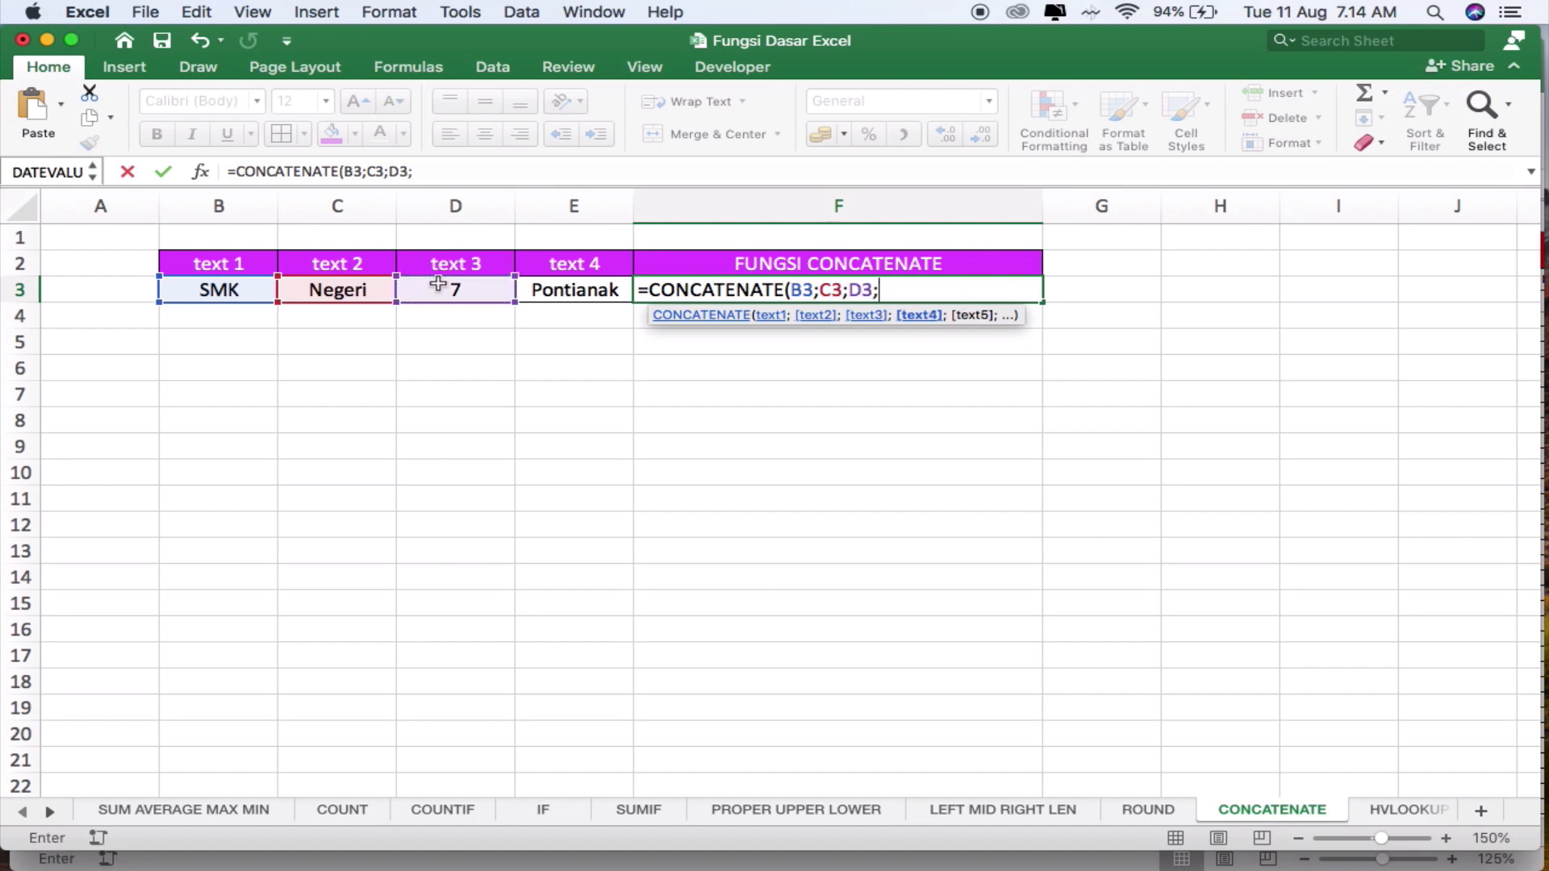
{"action": "left_click", "coordinate": [593, 289]}
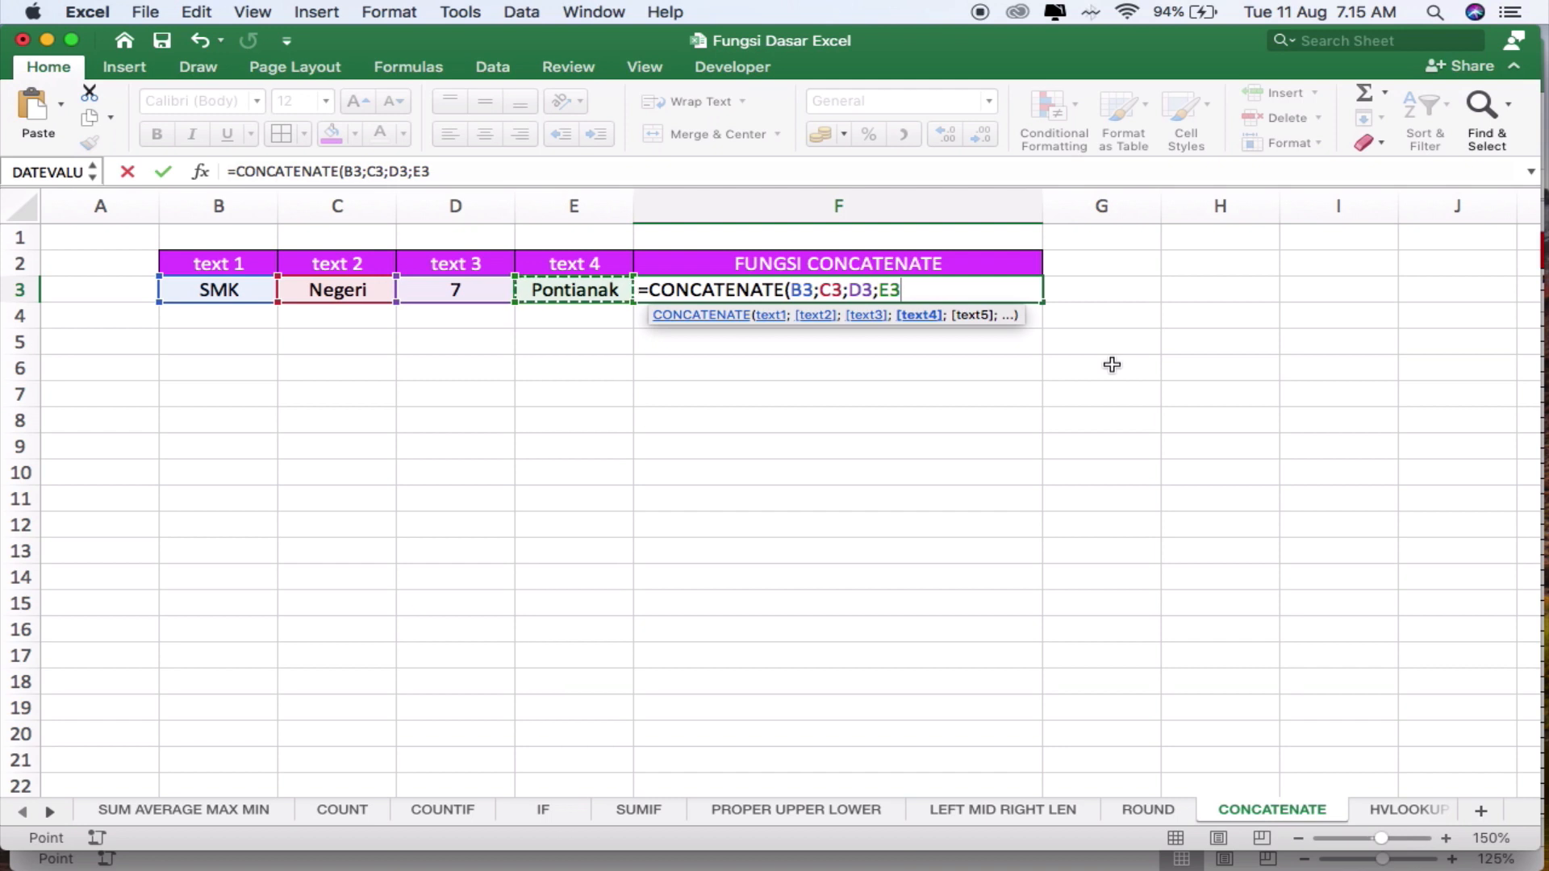
{"action": "key", "text": "Return"}
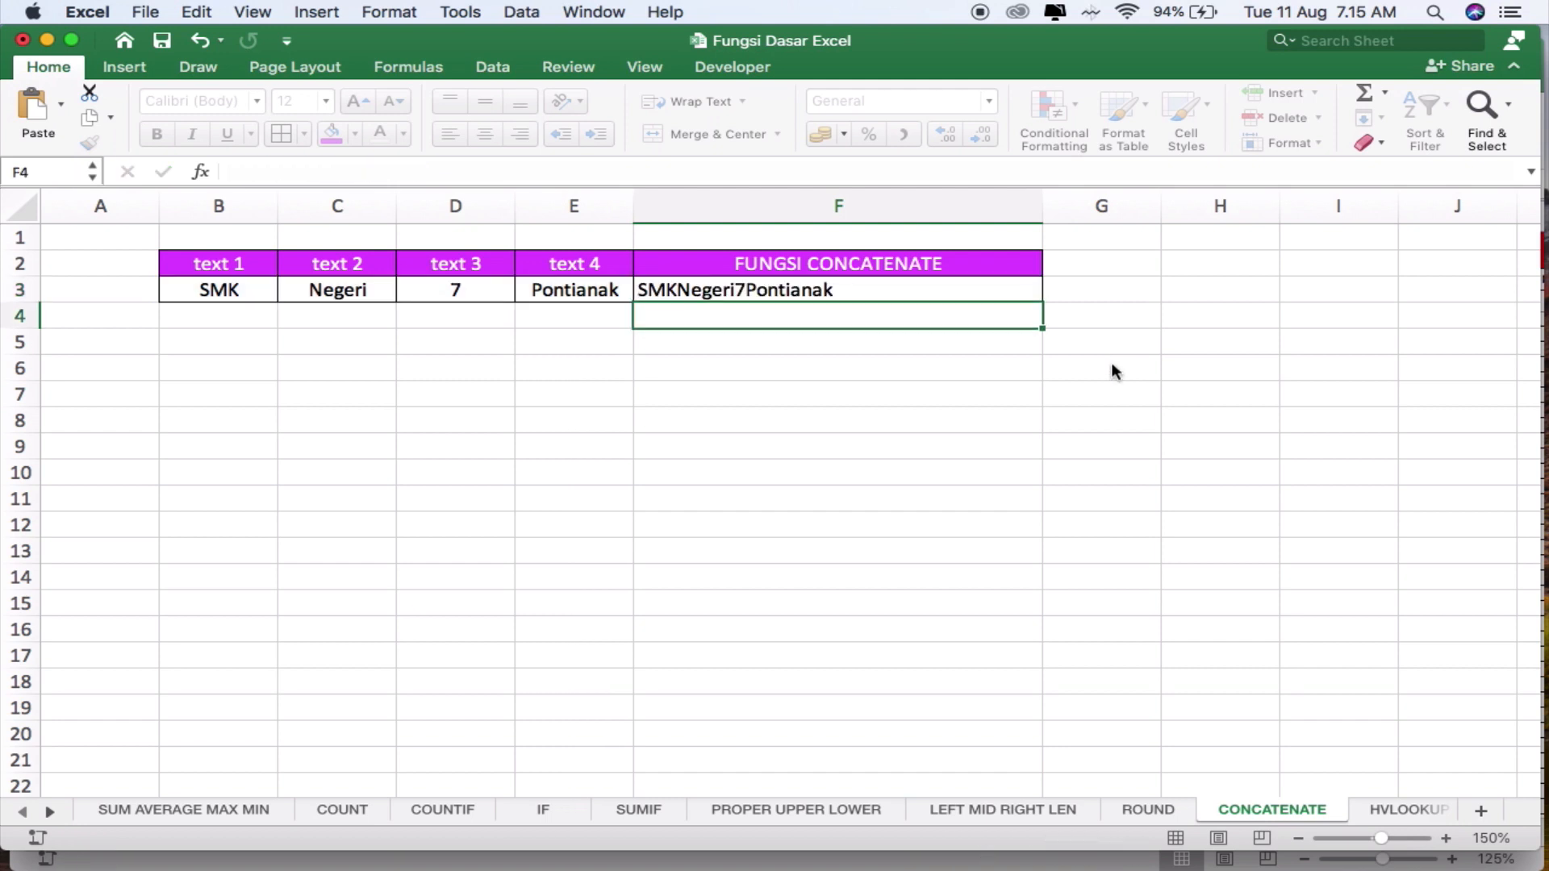
Insert a space argument " " between B3 and C3 in the CONCATENATE formula in F3
{"action": "key", "text": "Up"}
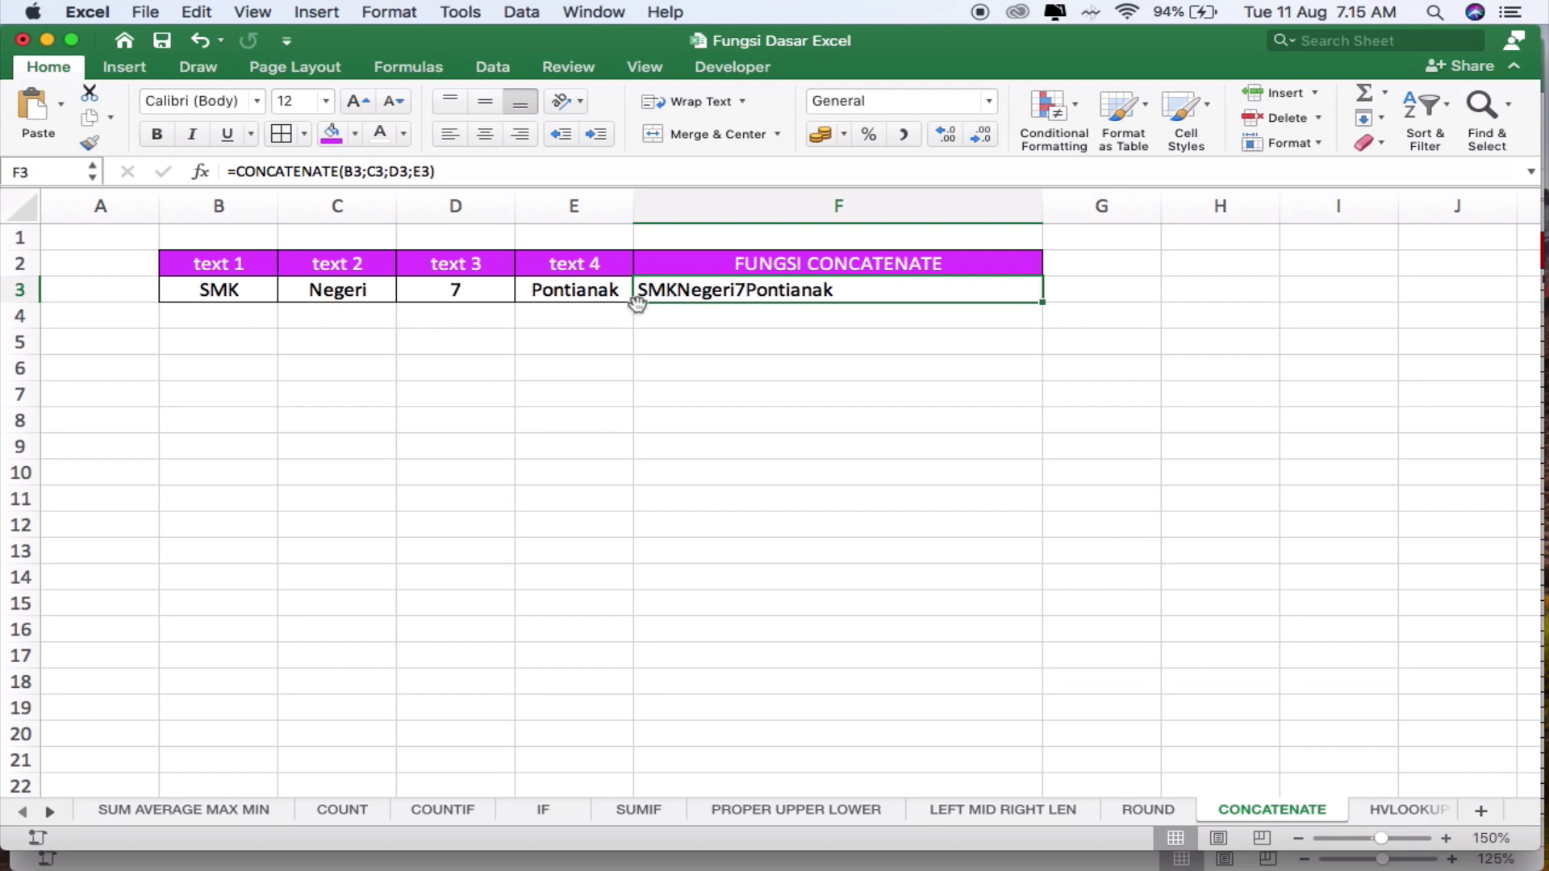
{"action": "double_click", "coordinate": [691, 282]}
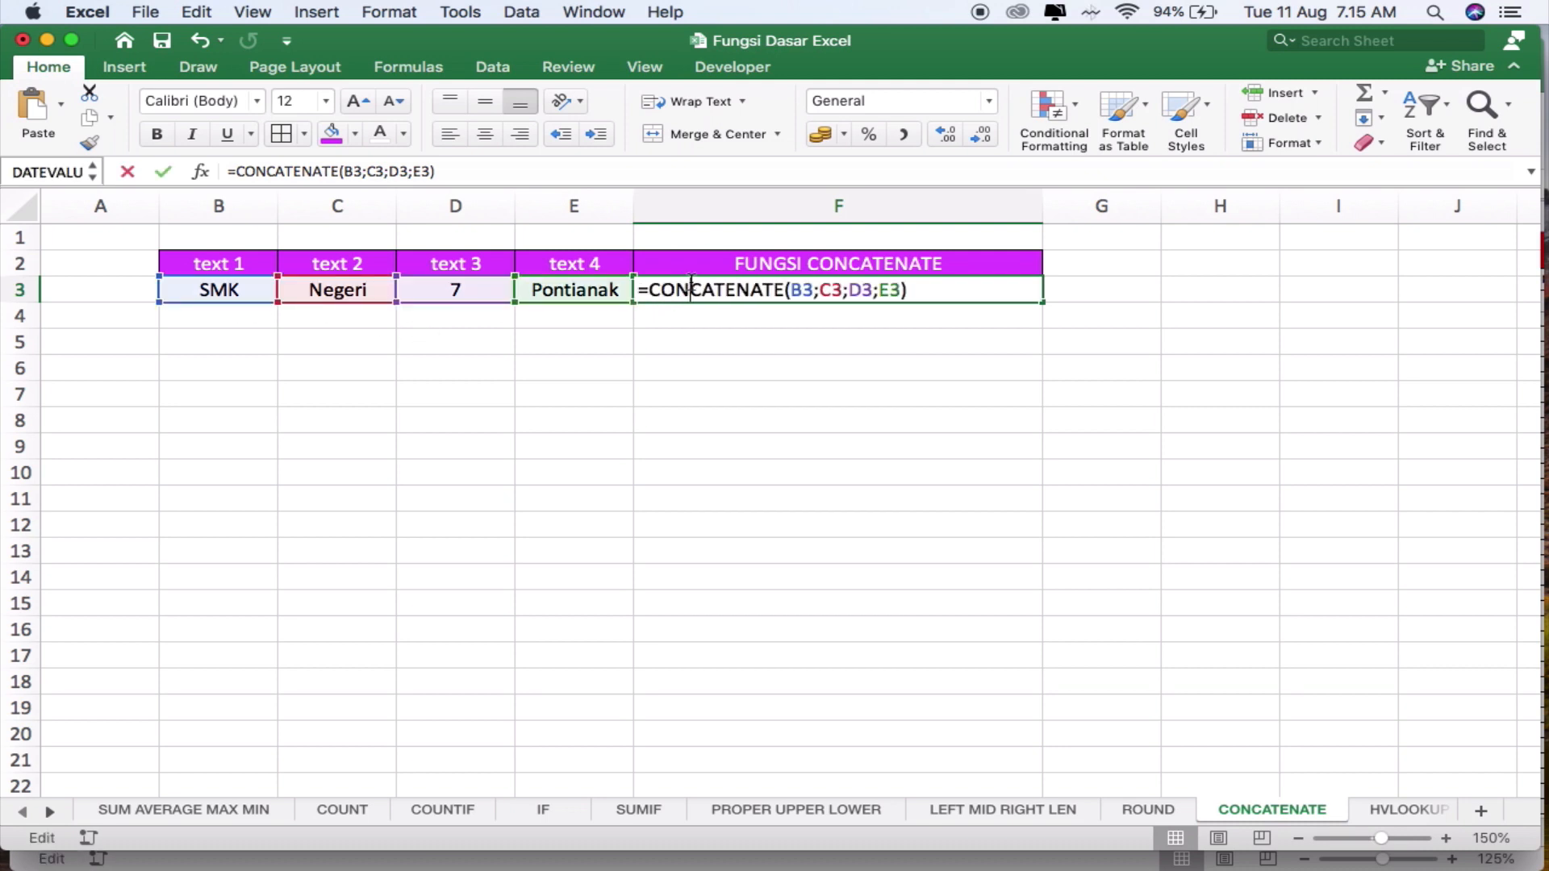
{"action": "left_click", "coordinate": [821, 292]}
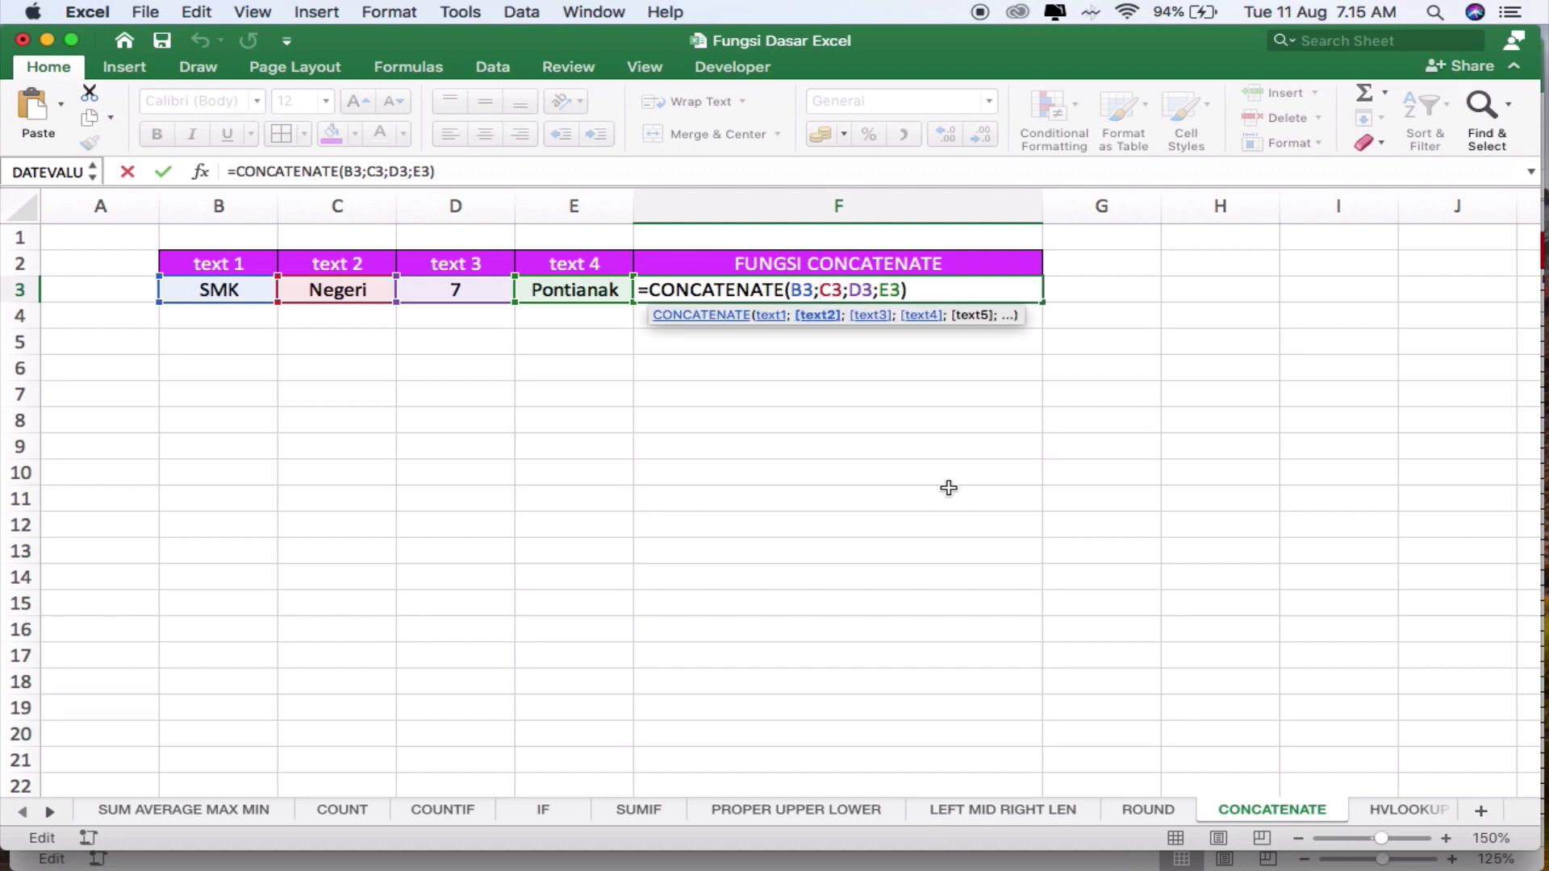
{"action": "type", "text": "\""}
{"action": "type", "text": " \""}
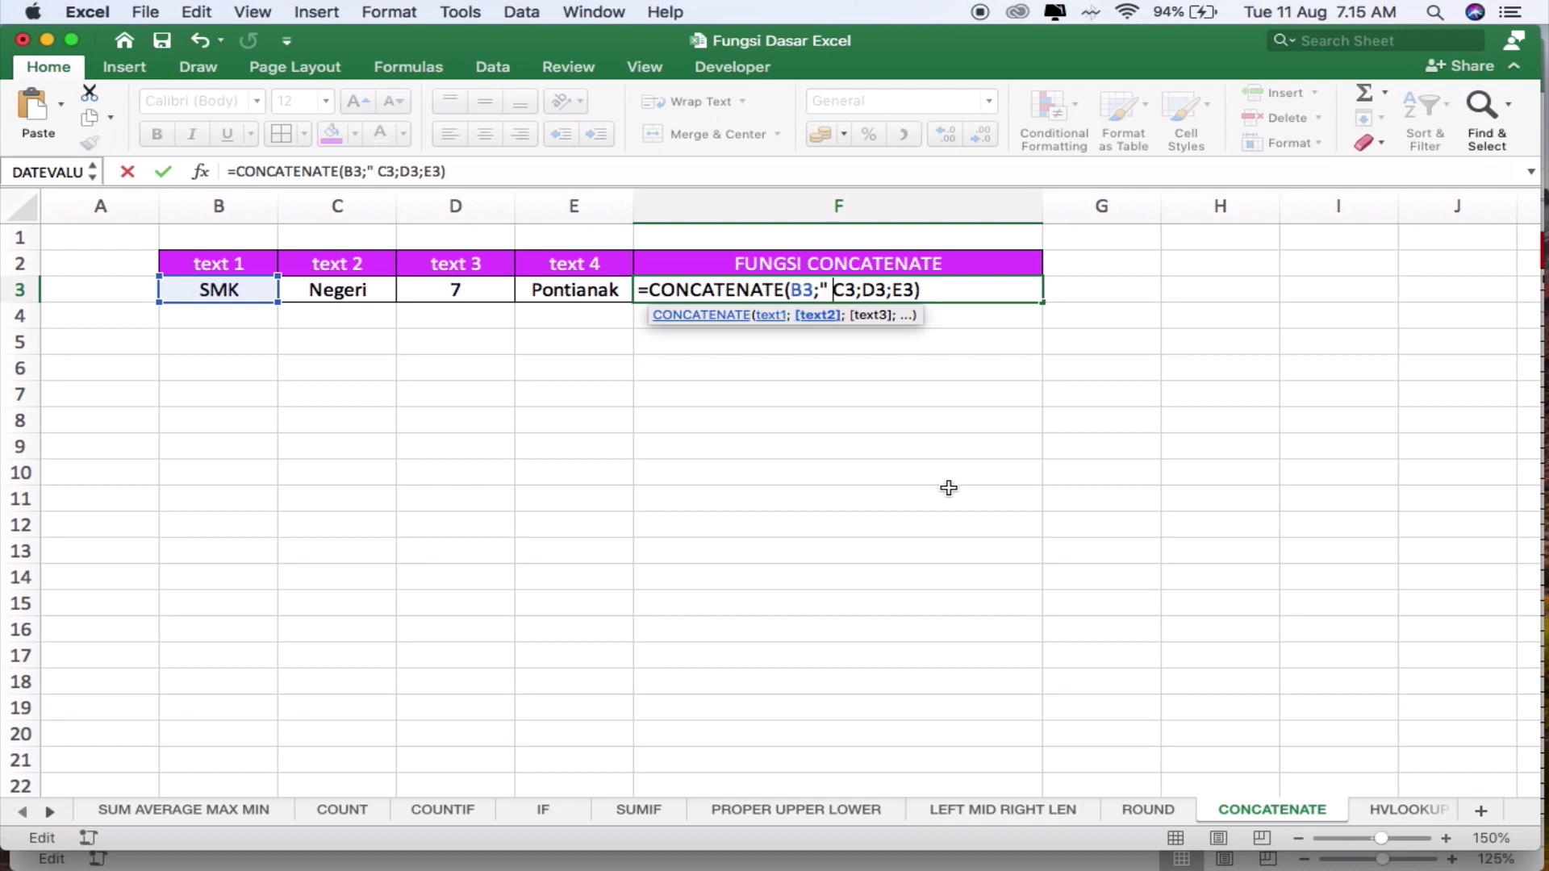
{"action": "type", "text": ";"}
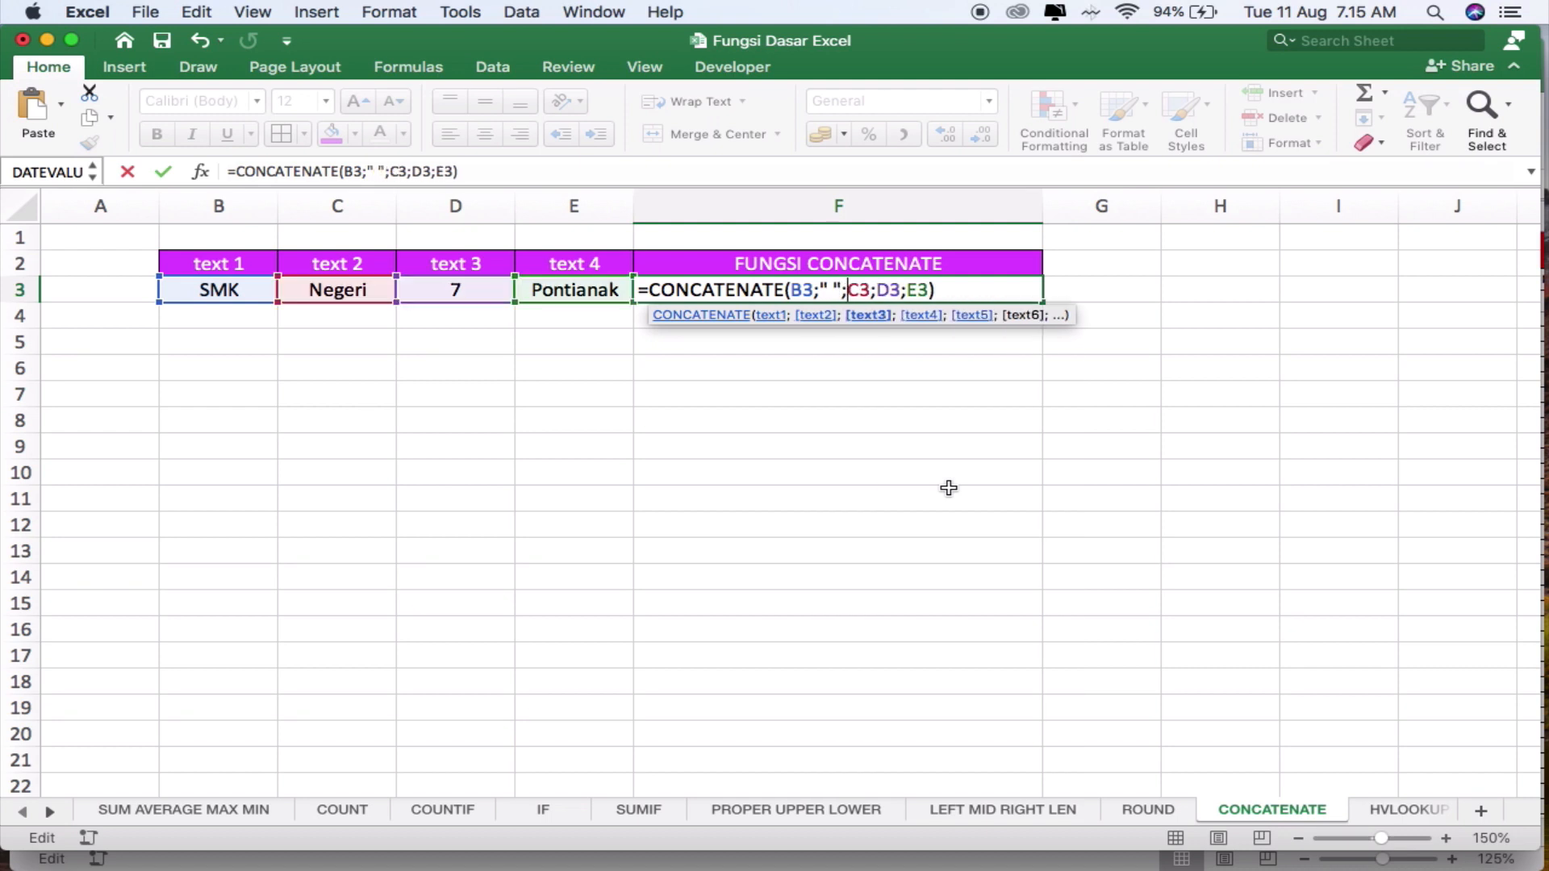
Add space arguments " " between C3 and D3 and between D3 and E3 in the F3 formula
{"action": "key", "text": "Right"}
{"action": "key", "text": "Right"}
{"action": "key", "text": "Left"}
{"action": "type", "text": ";"}
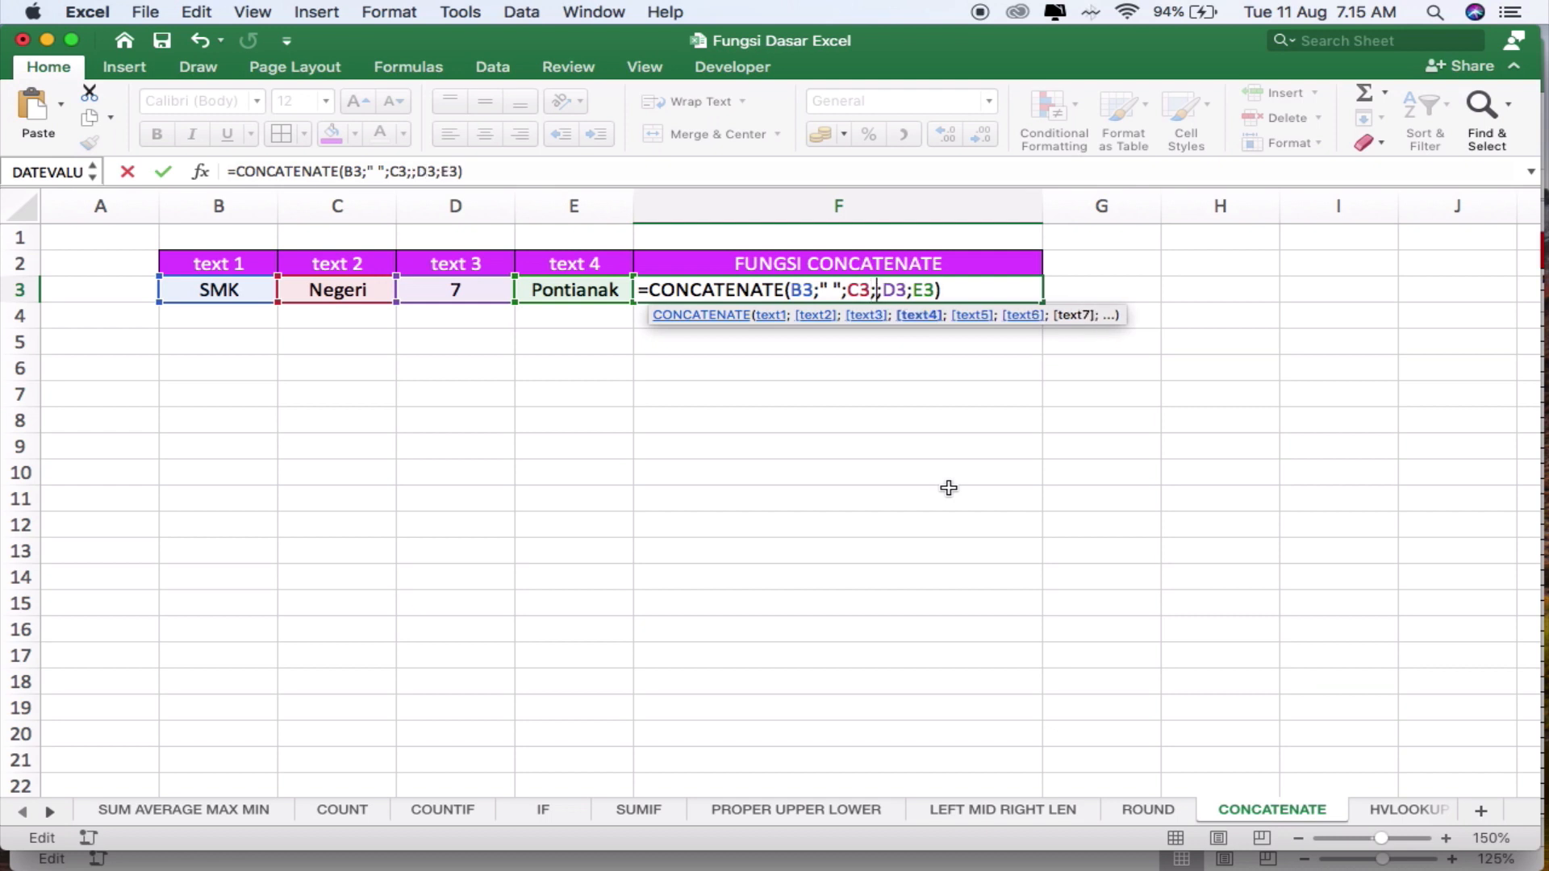
{"action": "type", "text": "\" \""}
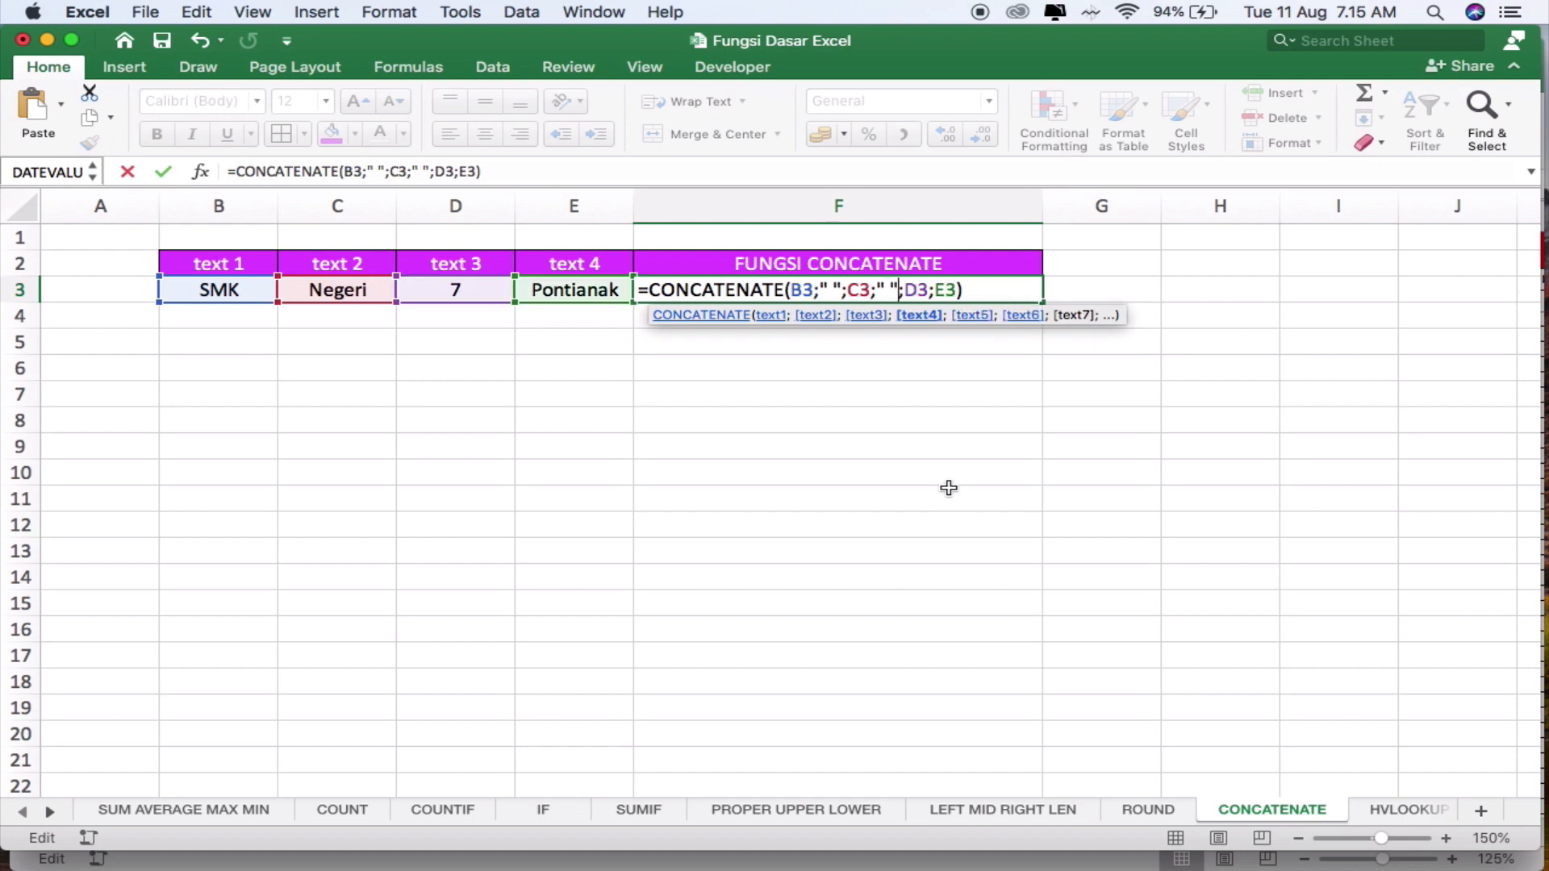
{"action": "left_click", "coordinate": [941, 295]}
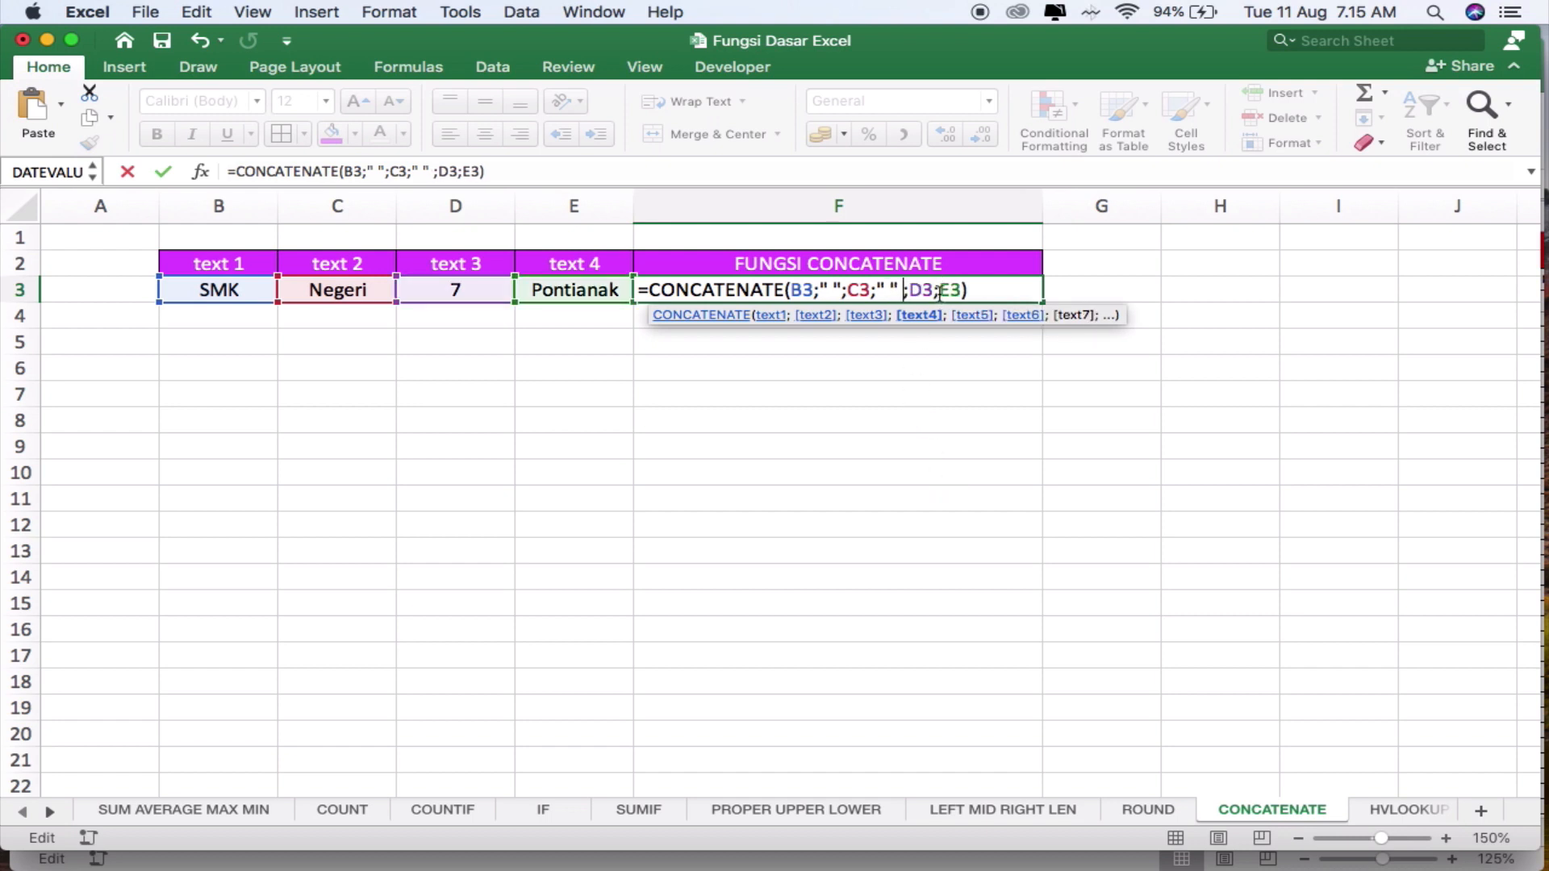
{"action": "type", "text": ";\" \""}
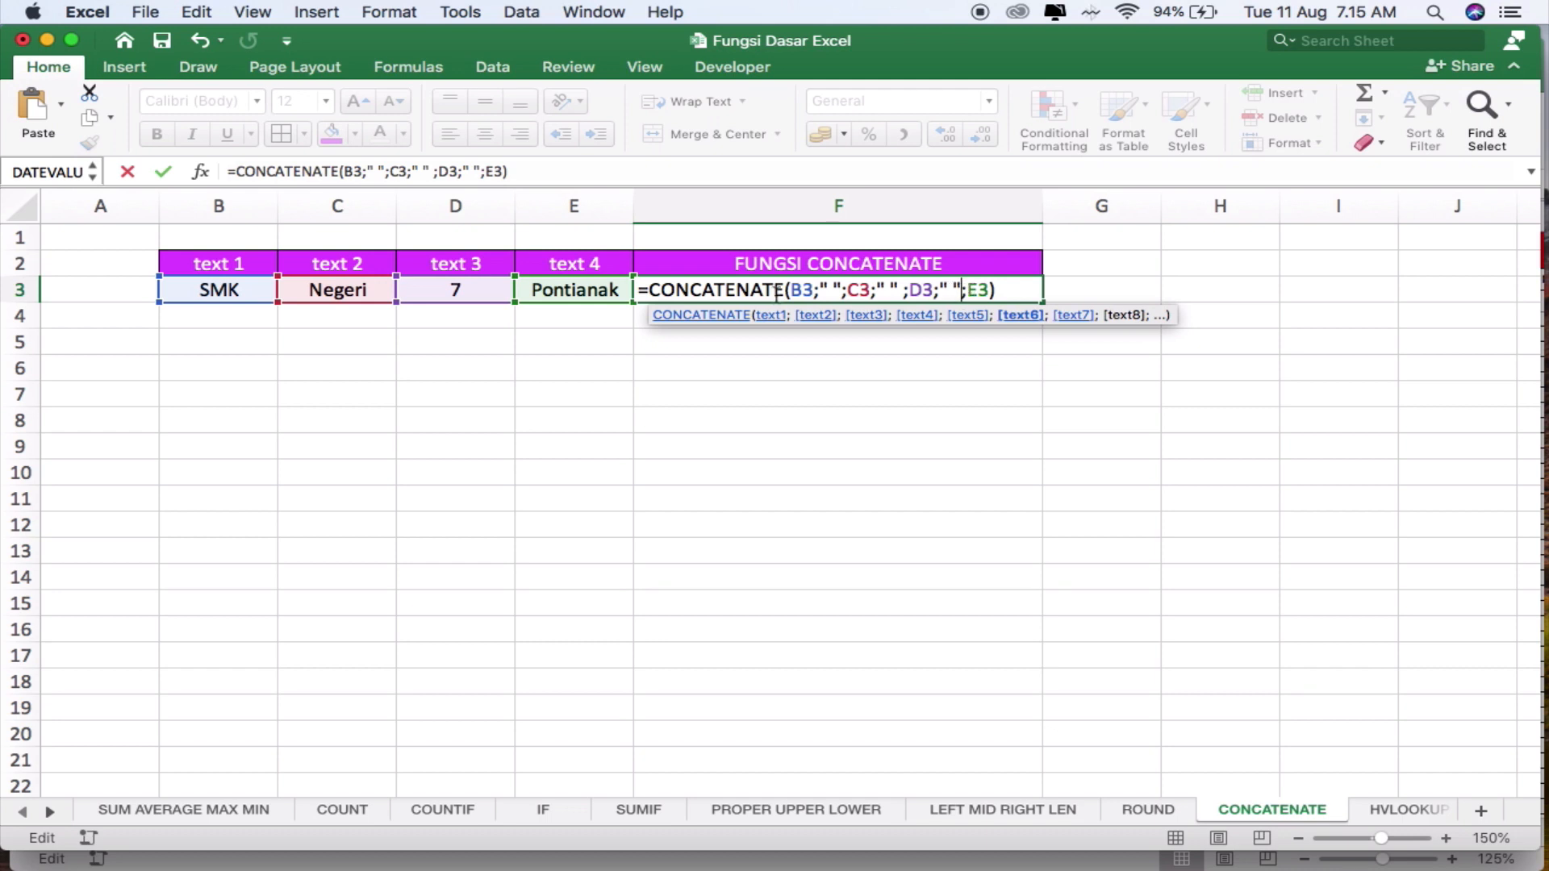
Check each cell reference and space argument in the F3 formula and commit the formula
{"action": "left_click", "coordinate": [802, 290]}
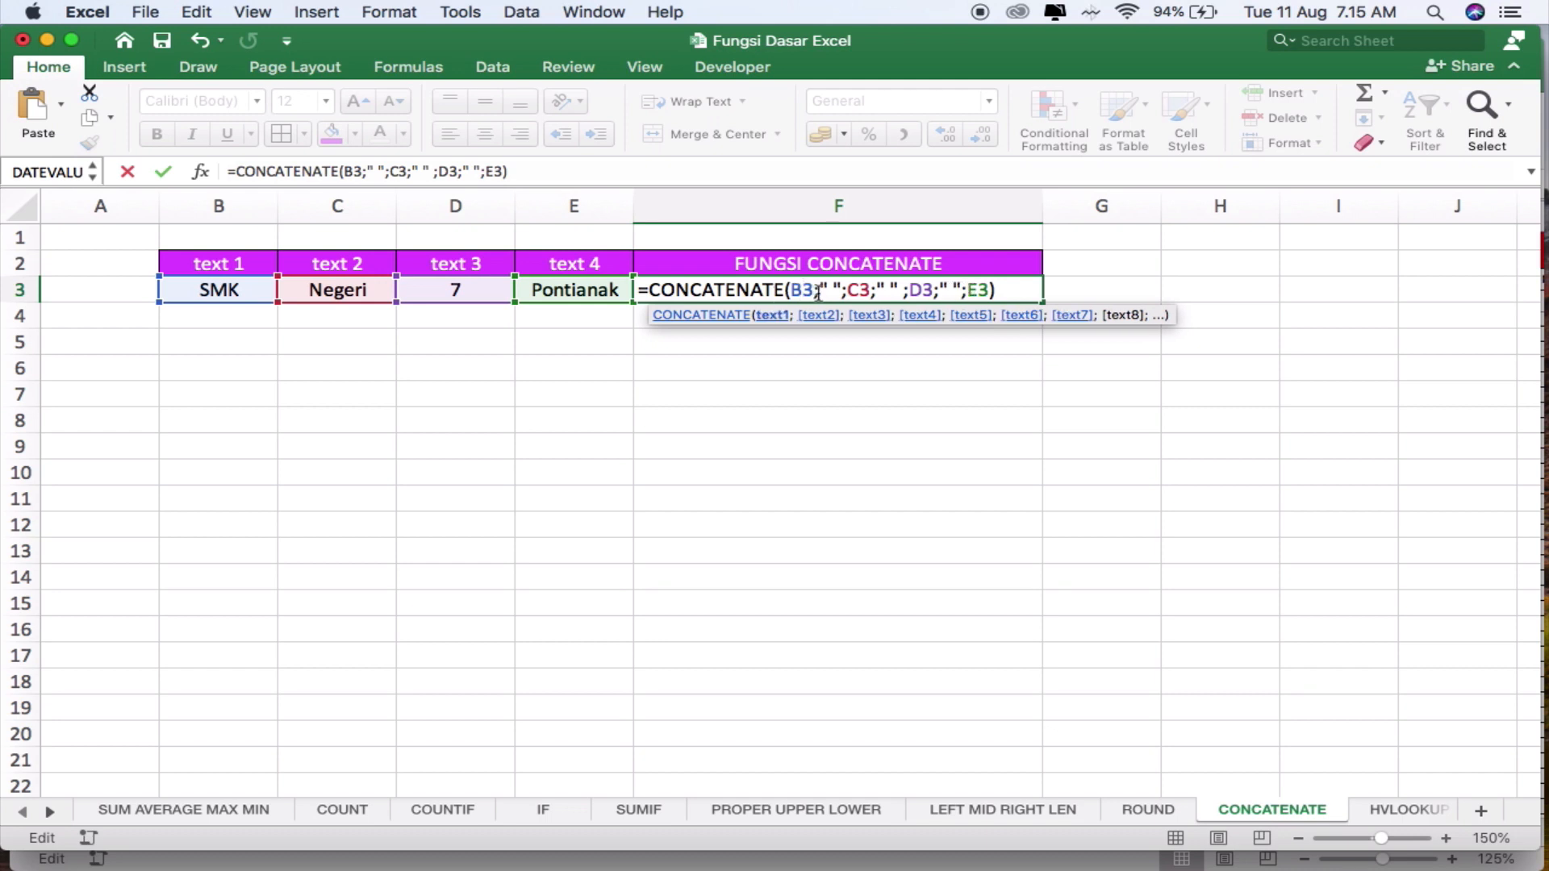
{"action": "left_click", "coordinate": [830, 289]}
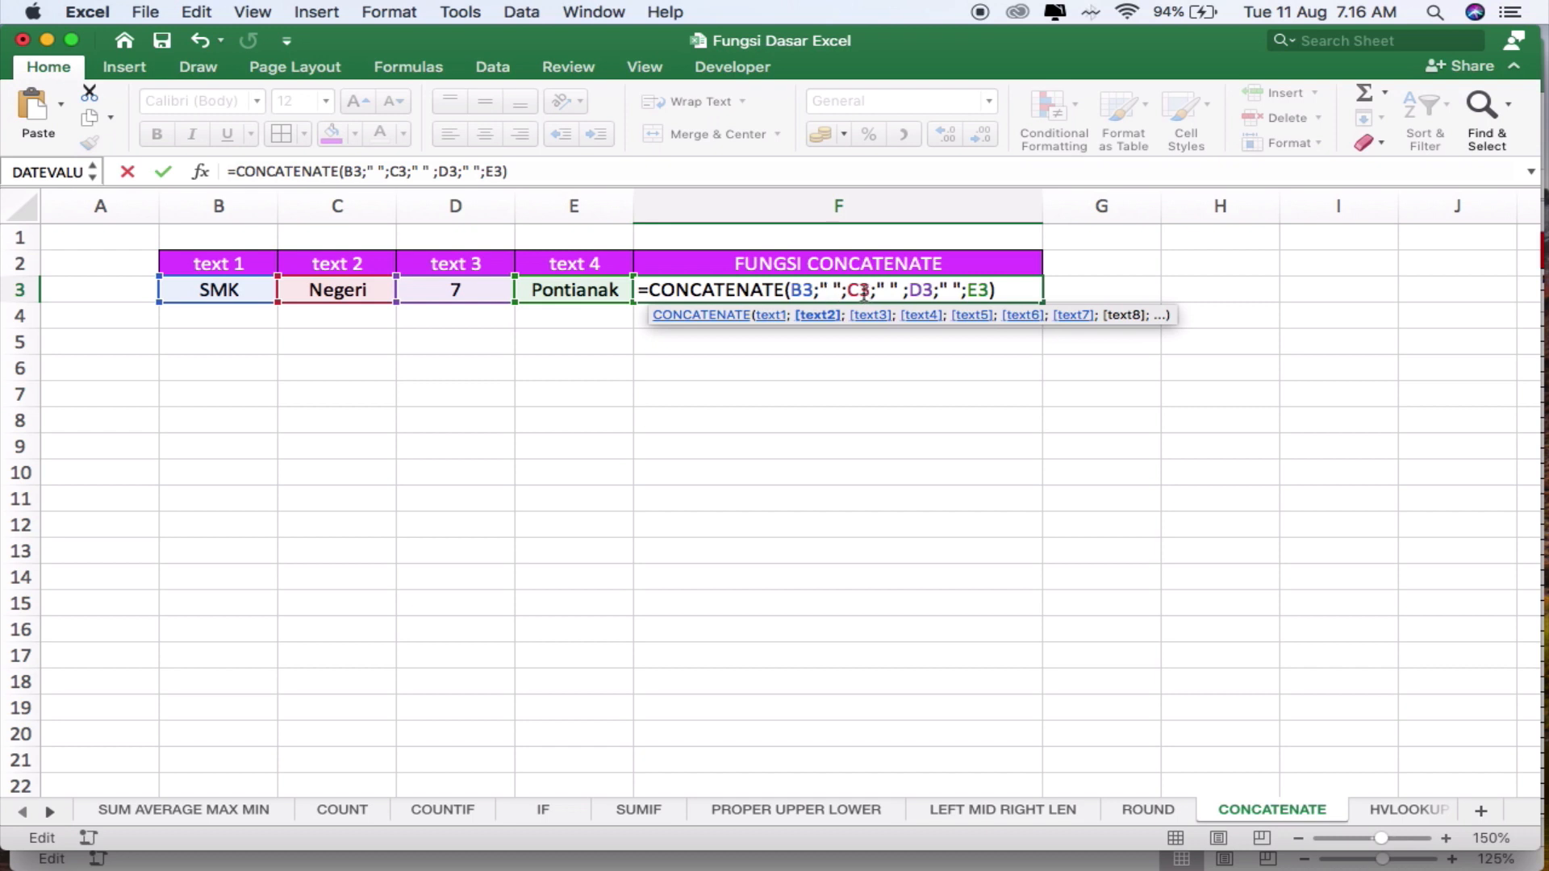
{"action": "left_click", "coordinate": [864, 291]}
{"action": "left_click", "coordinate": [890, 289]}
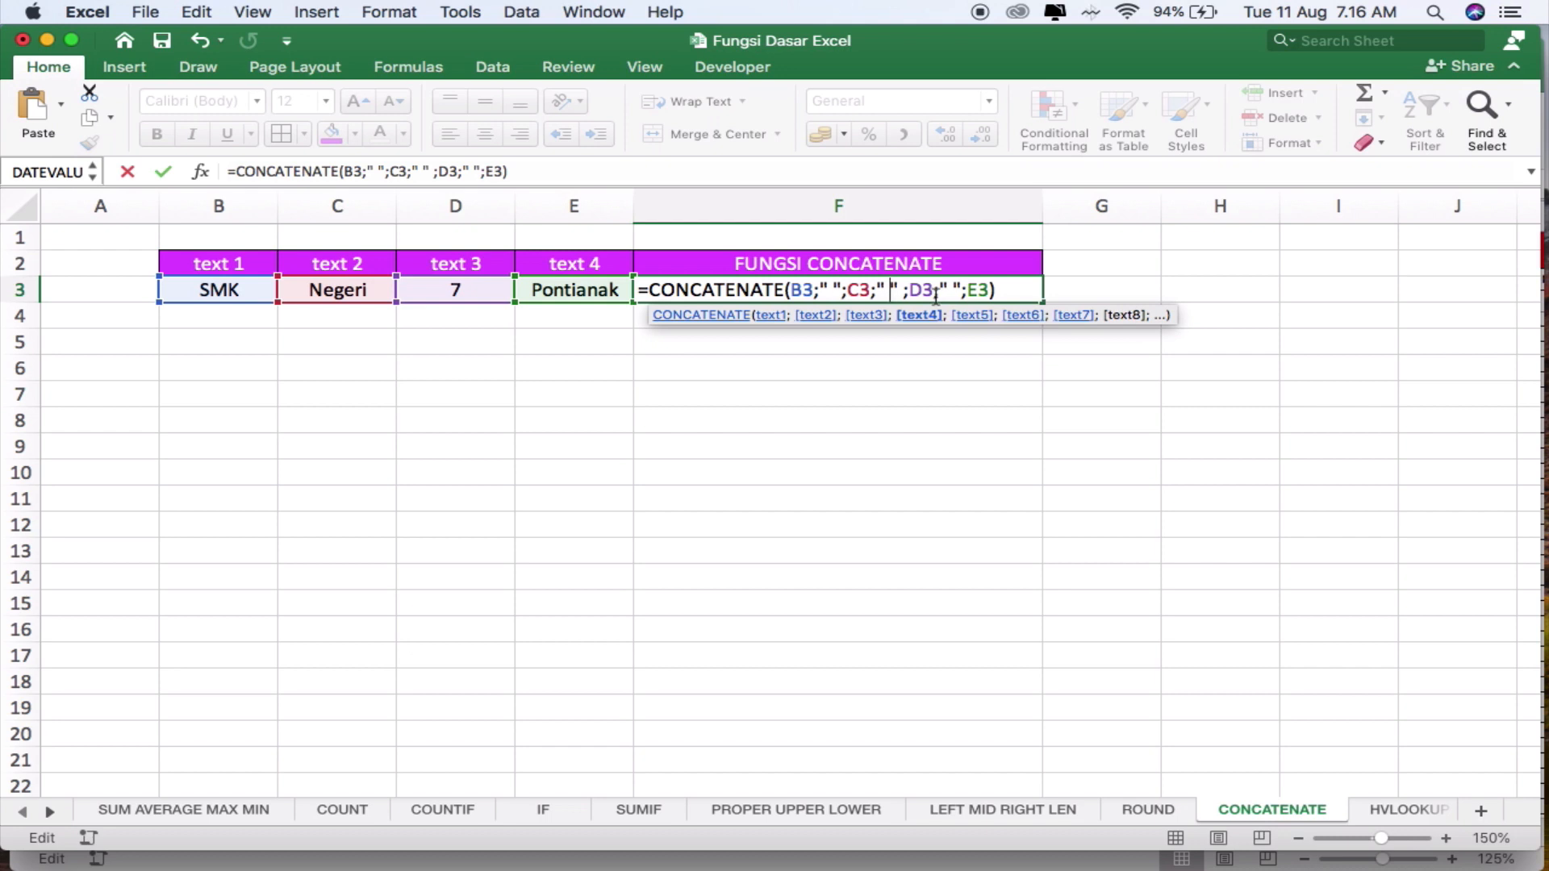
{"action": "left_click", "coordinate": [923, 291]}
{"action": "left_click", "coordinate": [953, 291]}
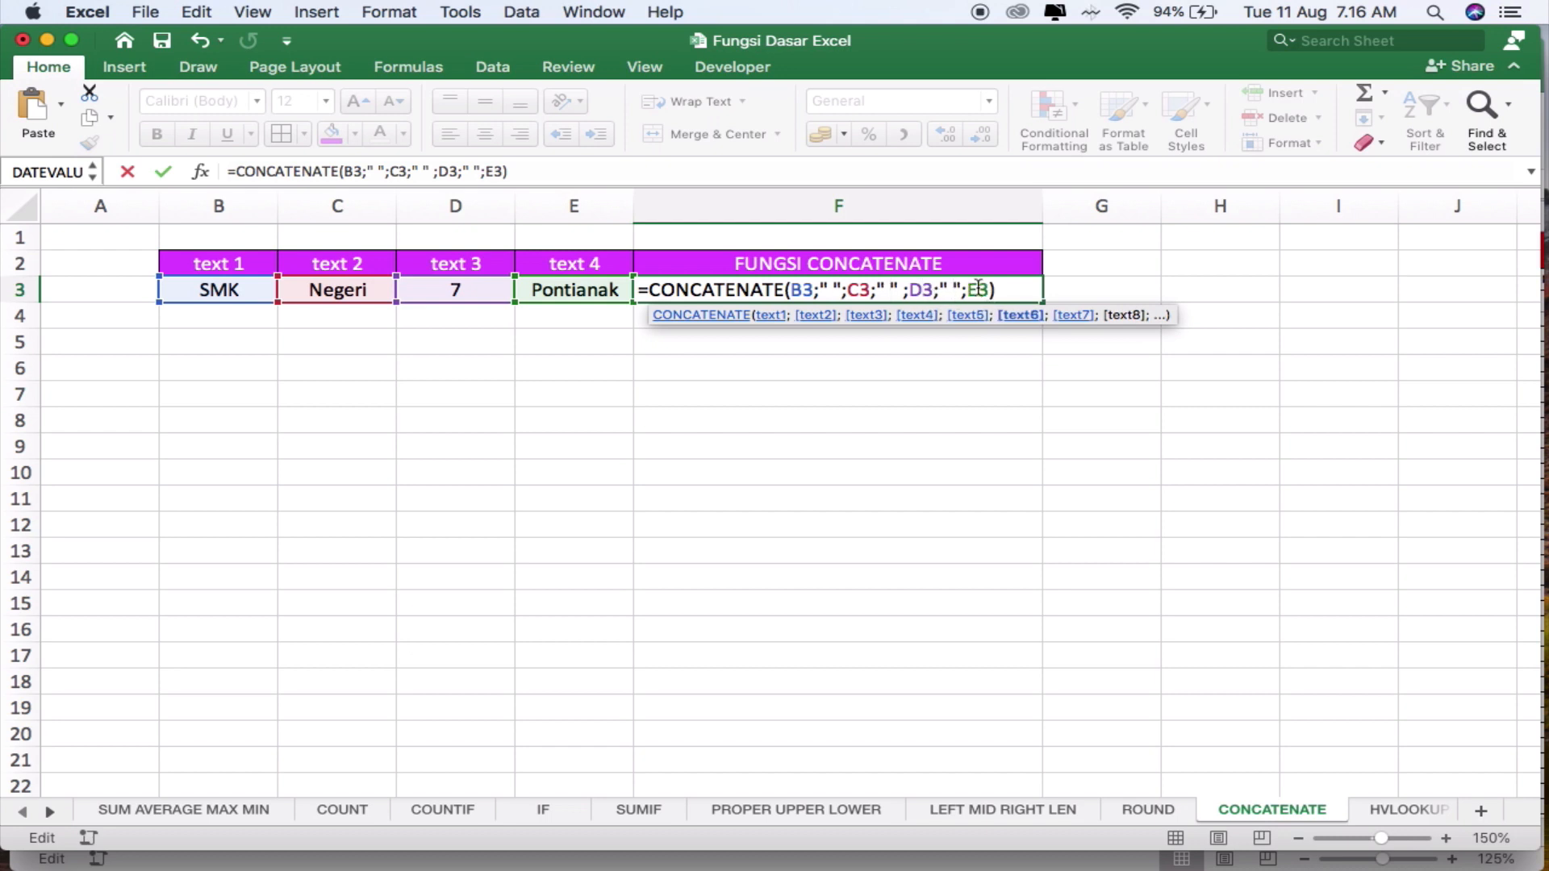
{"action": "left_click", "coordinate": [978, 291]}
{"action": "key", "text": "Return"}
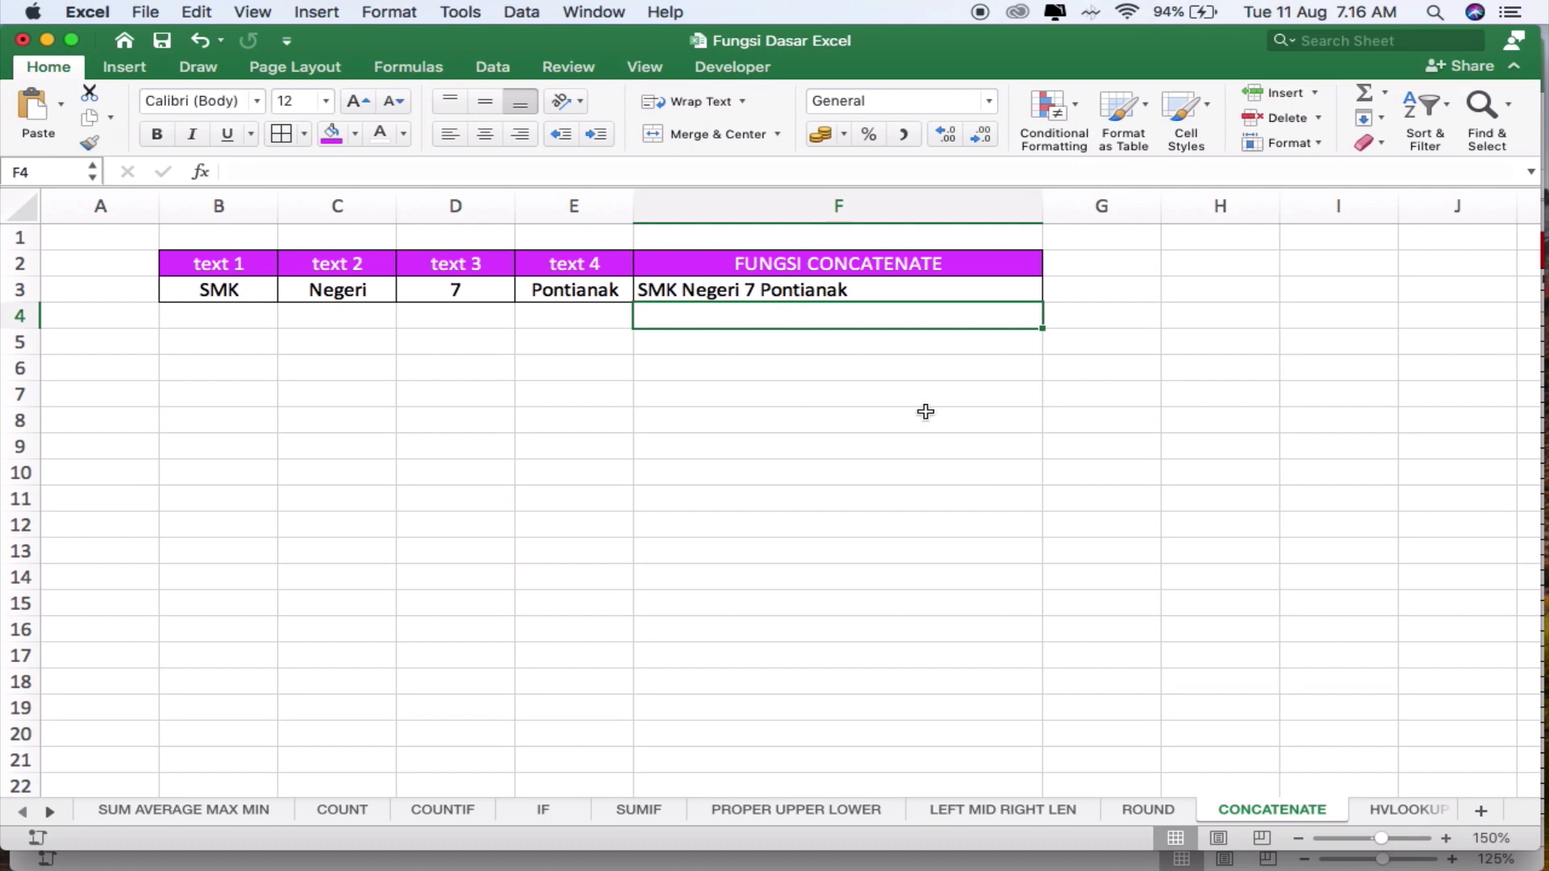
Append the text argument " BISA" after E3 in the CONCATENATE formula in F3
{"action": "key", "text": "Down"}
{"action": "key", "text": "Up"}
{"action": "key", "text": "Up"}
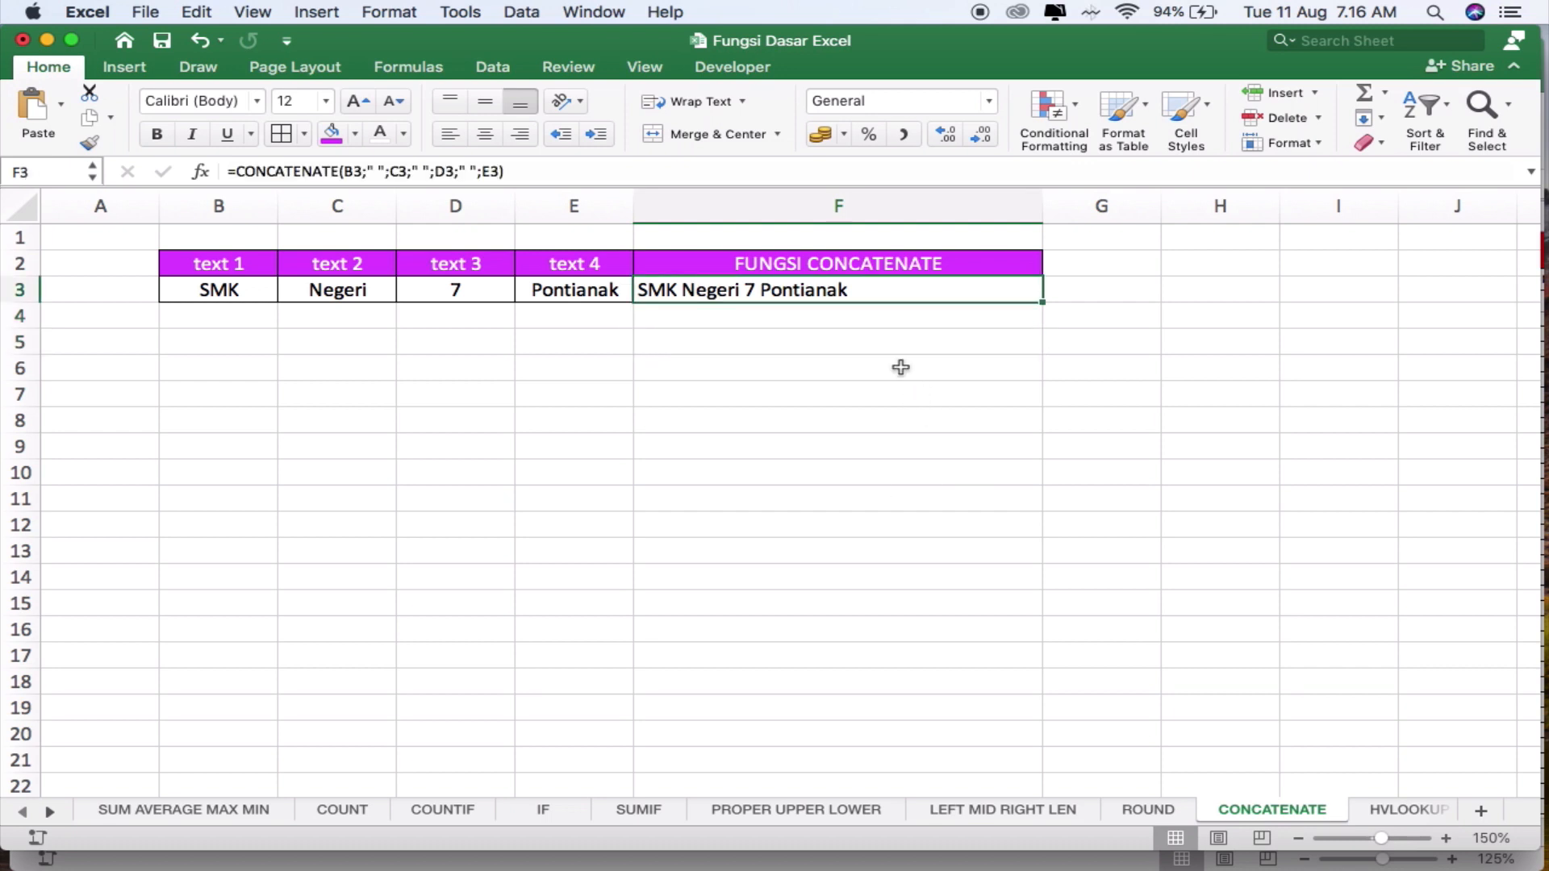
{"action": "double_click", "coordinate": [865, 292]}
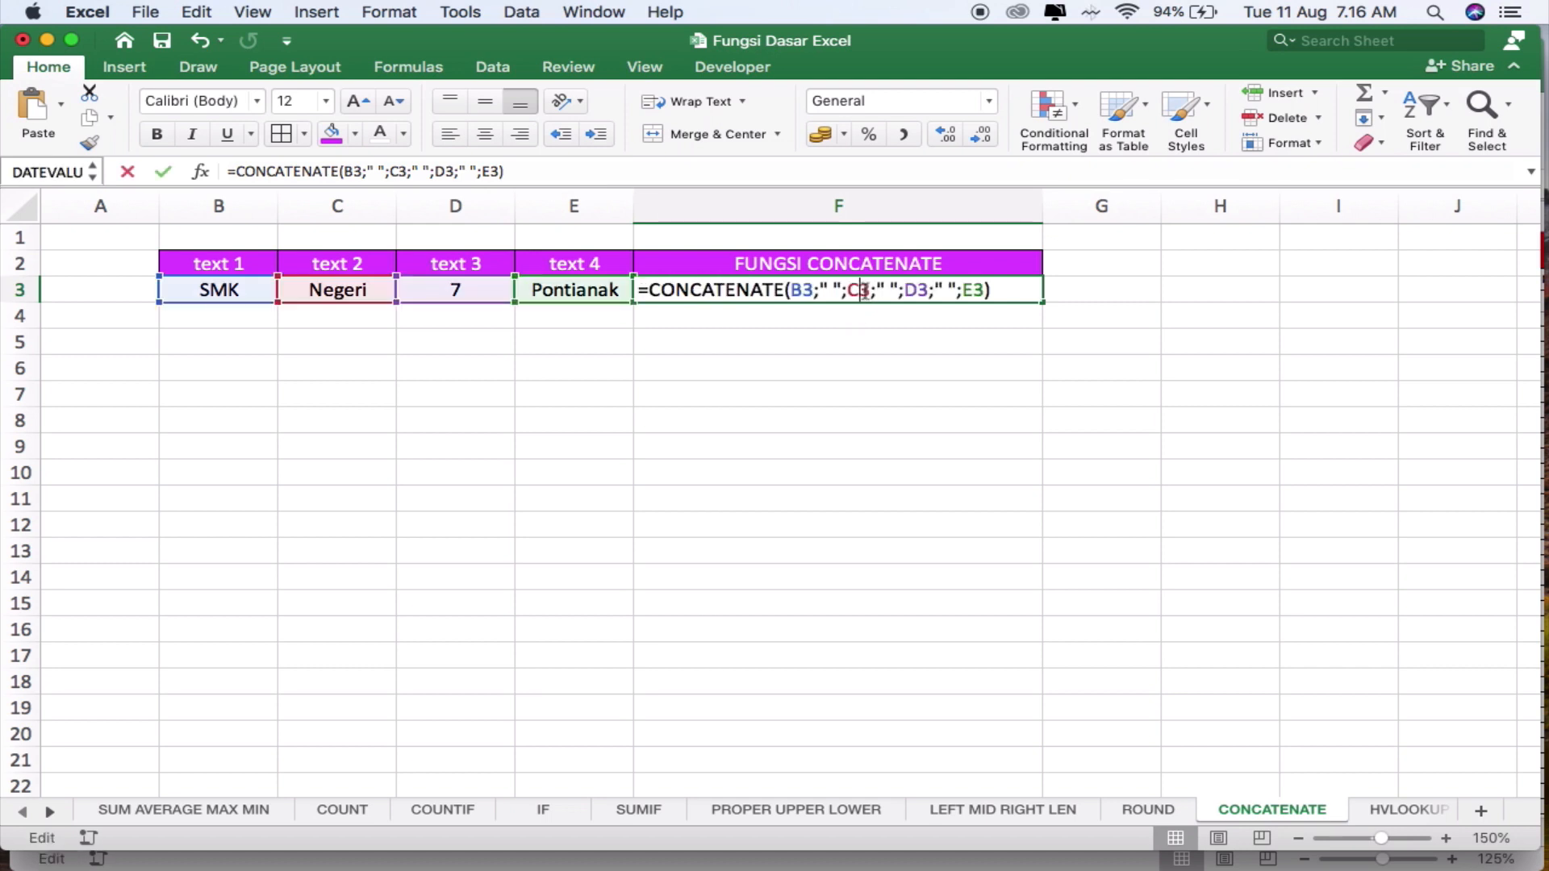
{"action": "left_click", "coordinate": [988, 293]}
{"action": "type", "text": ";"}
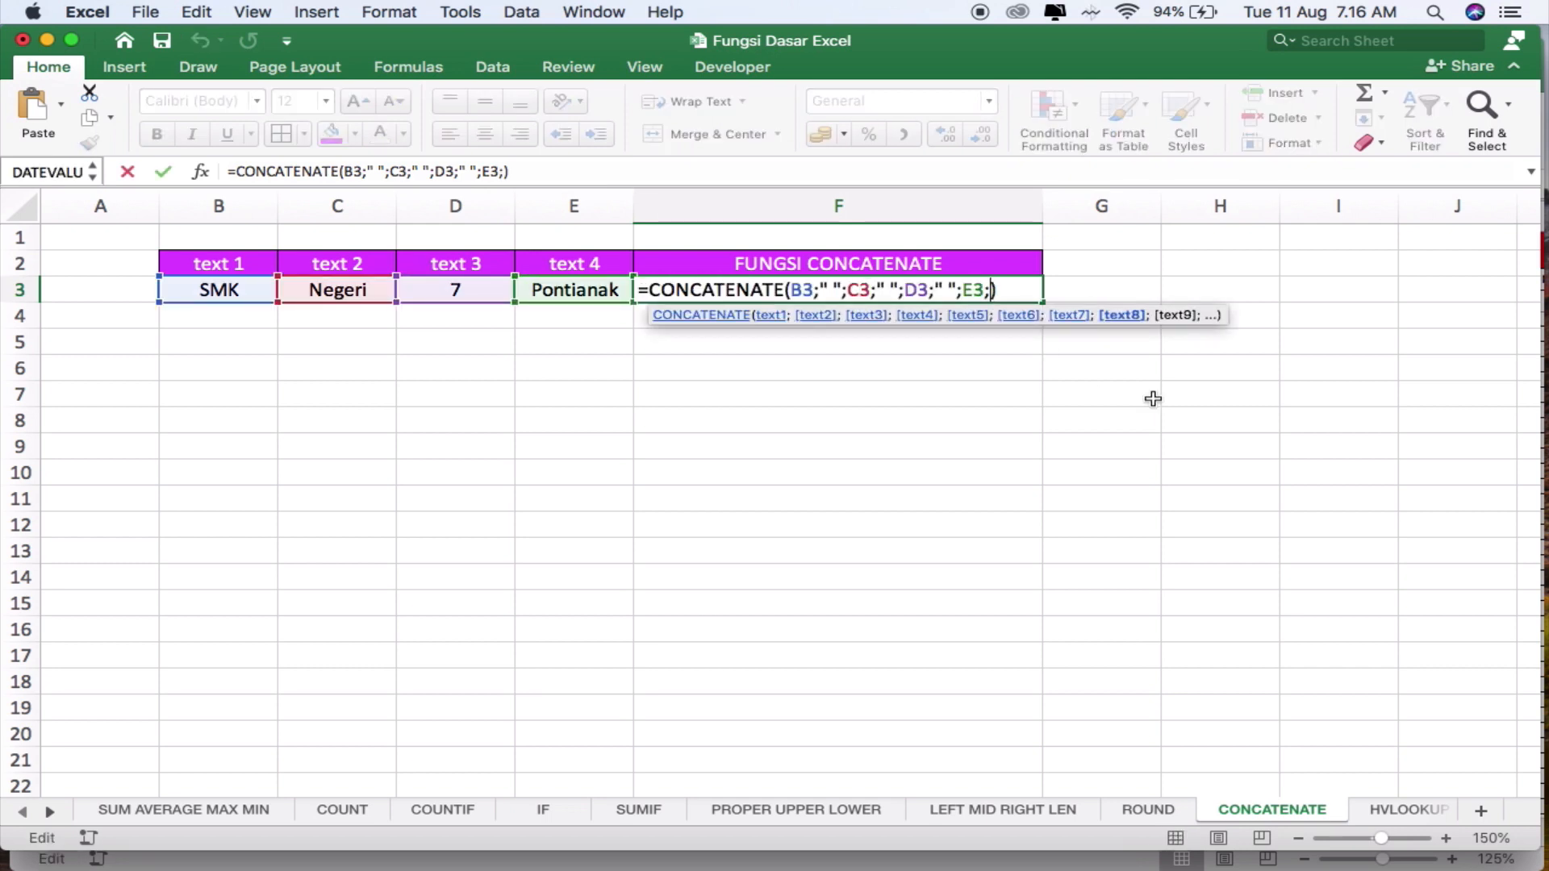
{"action": "type", "text": "\""}
{"action": "type", "text": "BISA\""}
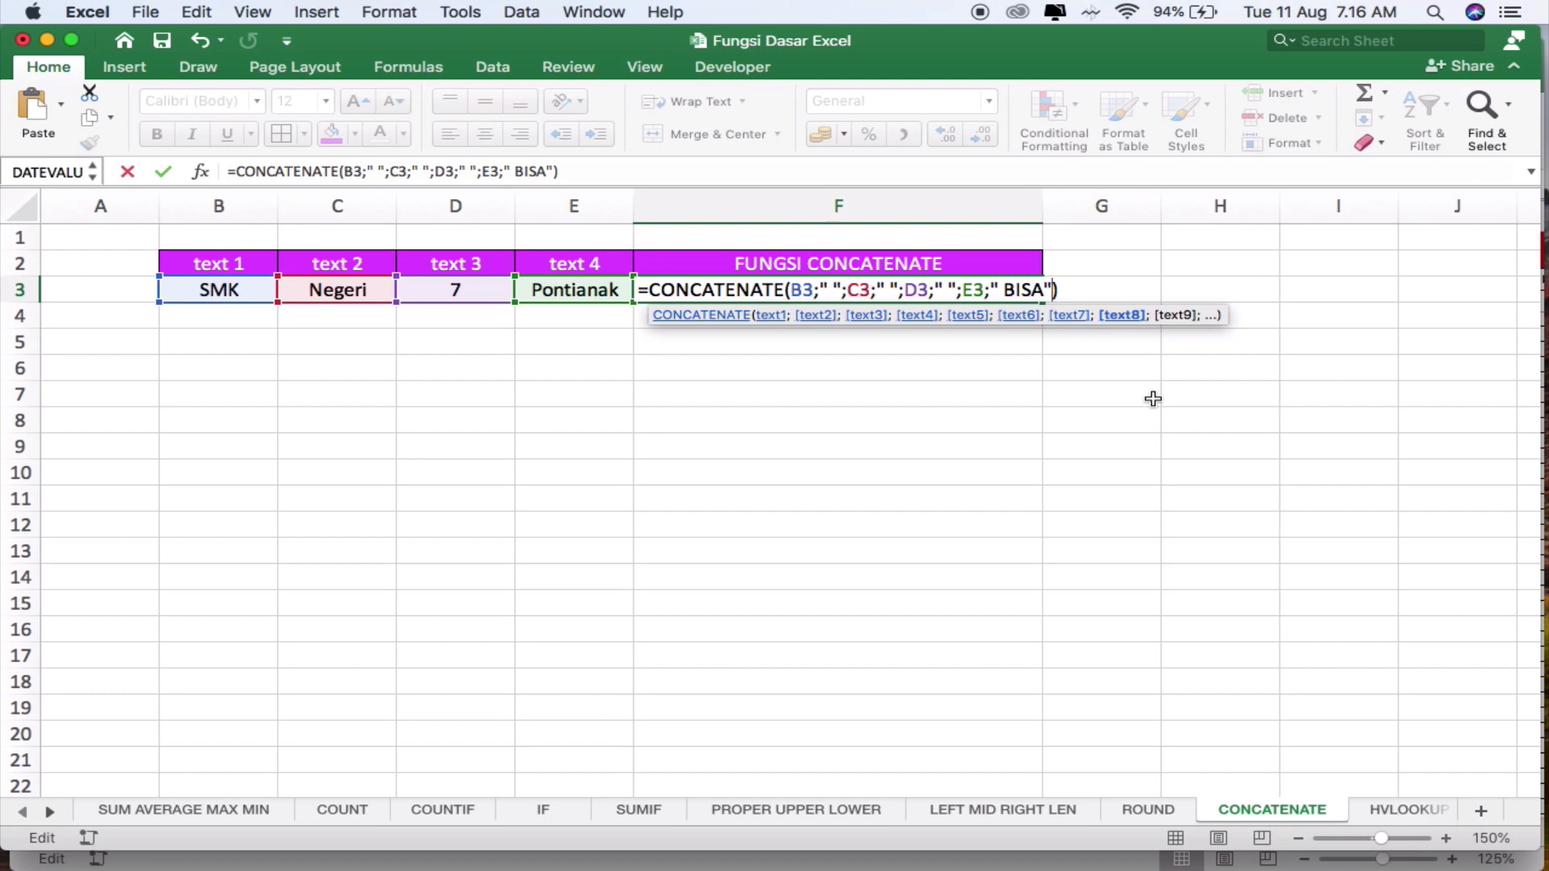
{"action": "type", "text": ")"}
{"action": "key", "text": "Return"}
{"action": "key", "text": "Up"}
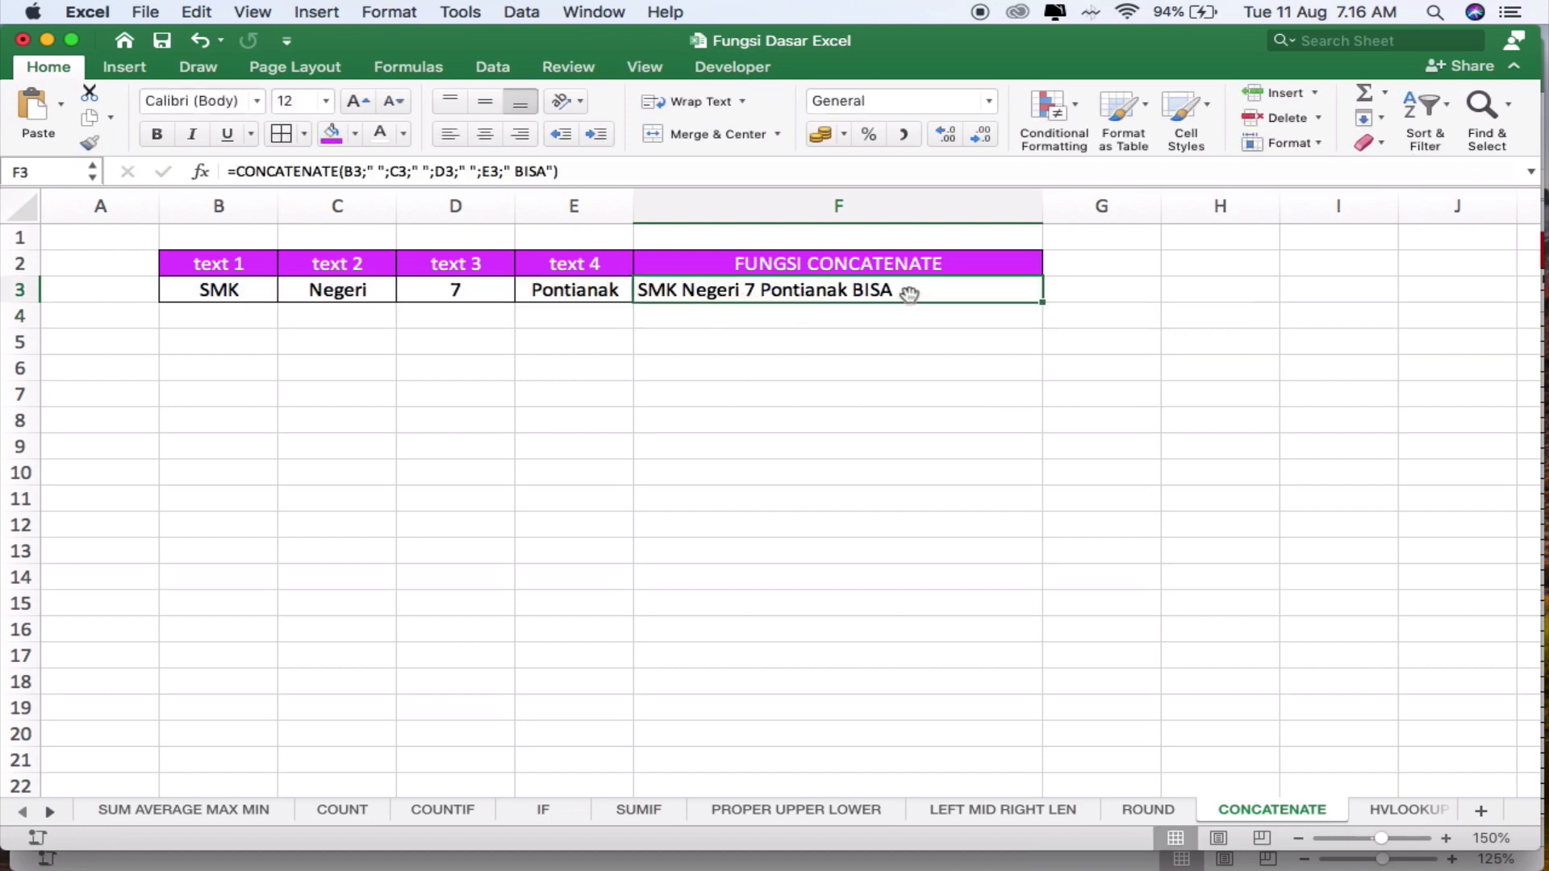
{"action": "left_click", "coordinate": [939, 302]}
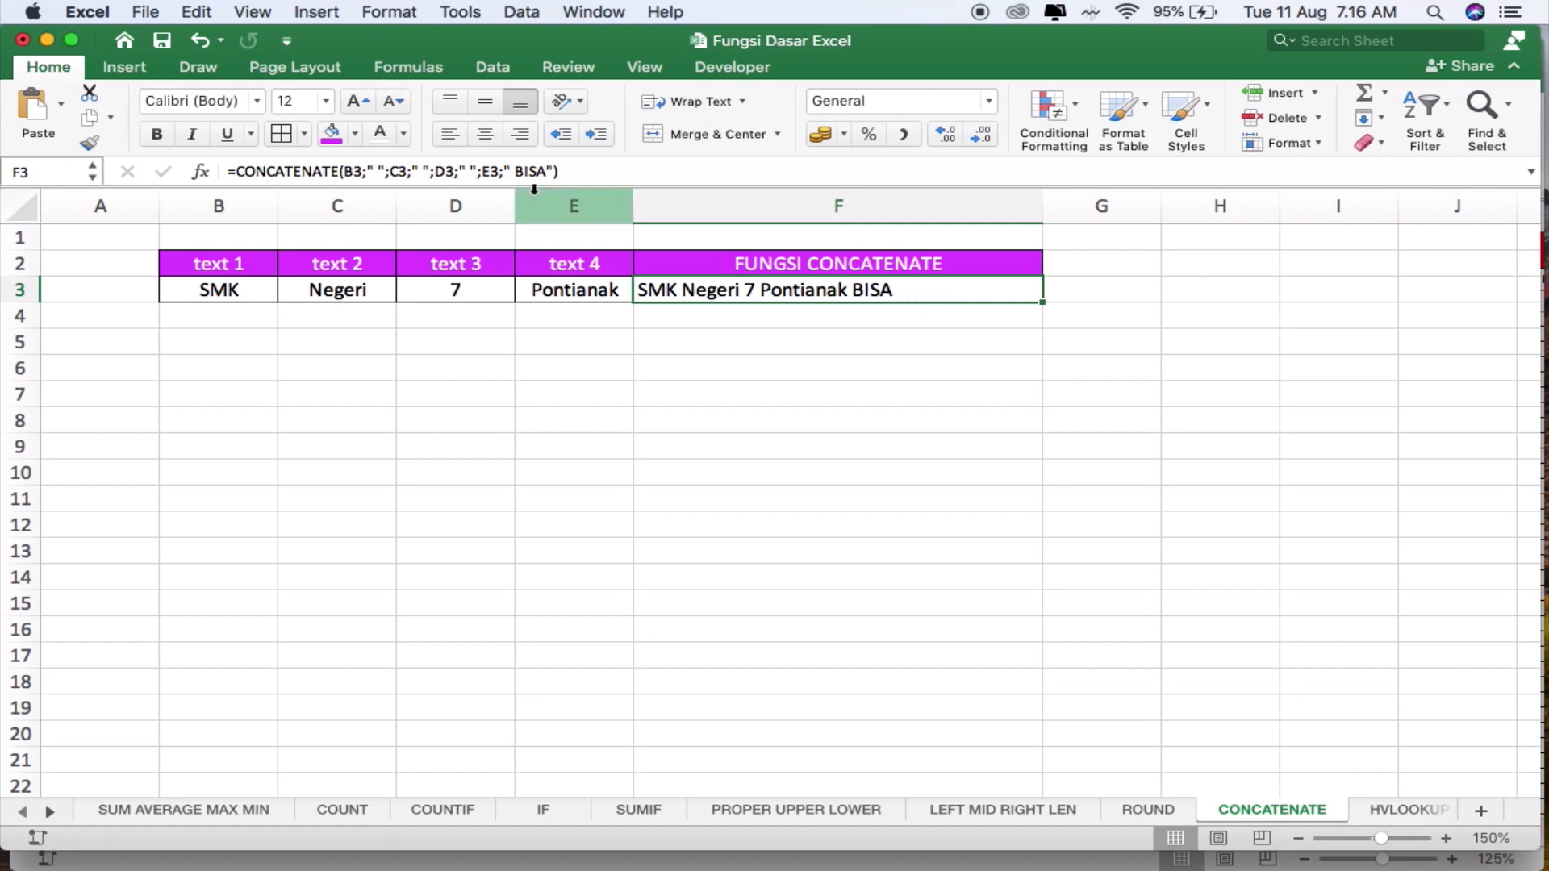
Examine the space before BISA in the last text argument of the F3 formula and close the cell without changes
{"action": "double_click", "coordinate": [864, 289]}
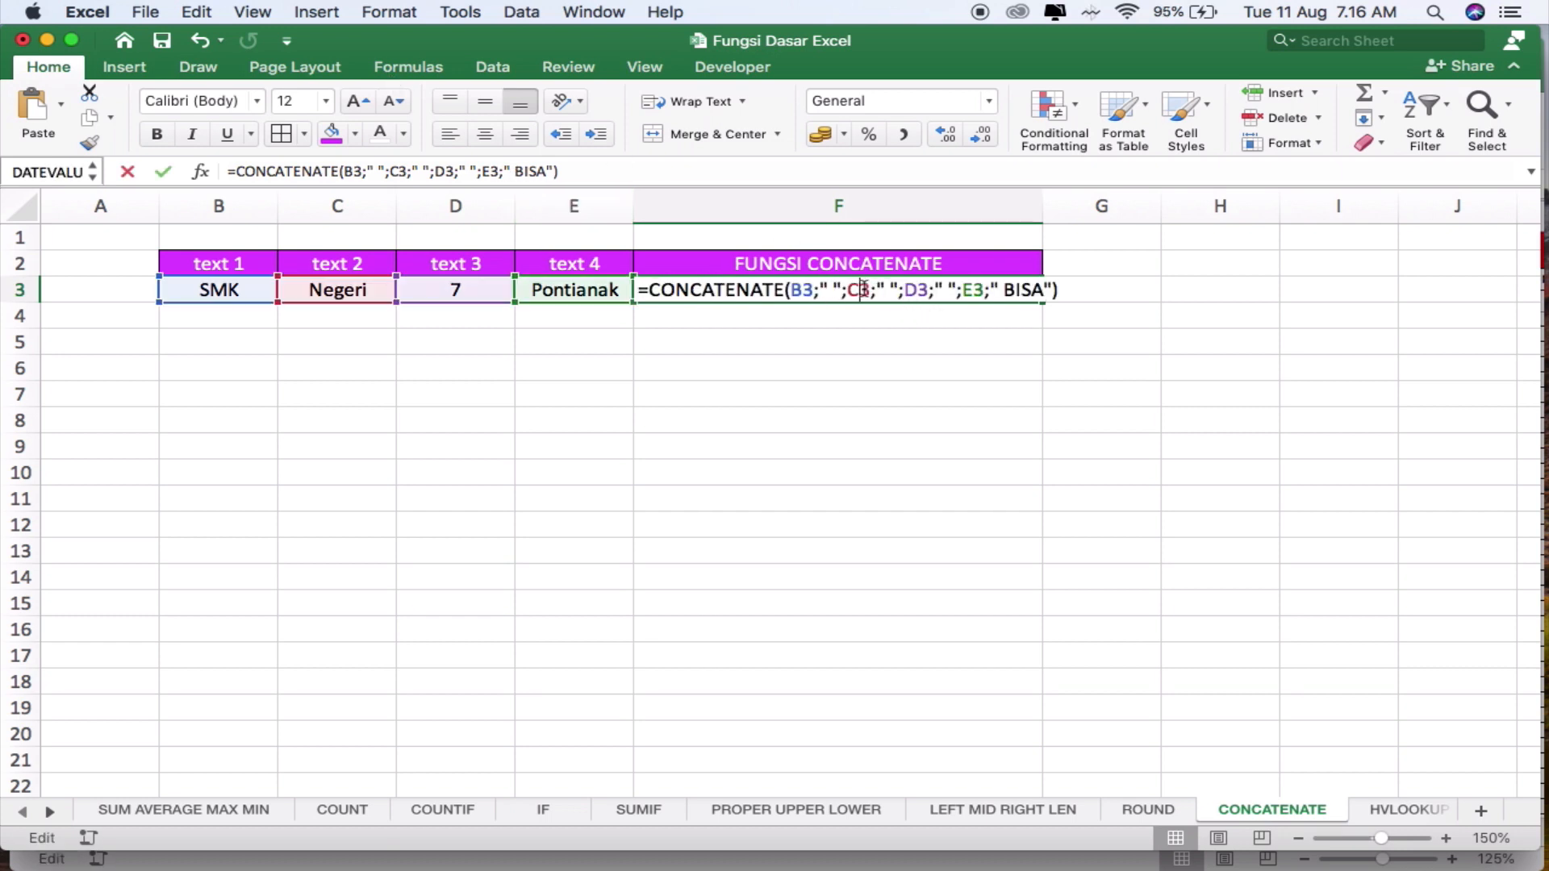
{"action": "left_click", "coordinate": [1006, 289]}
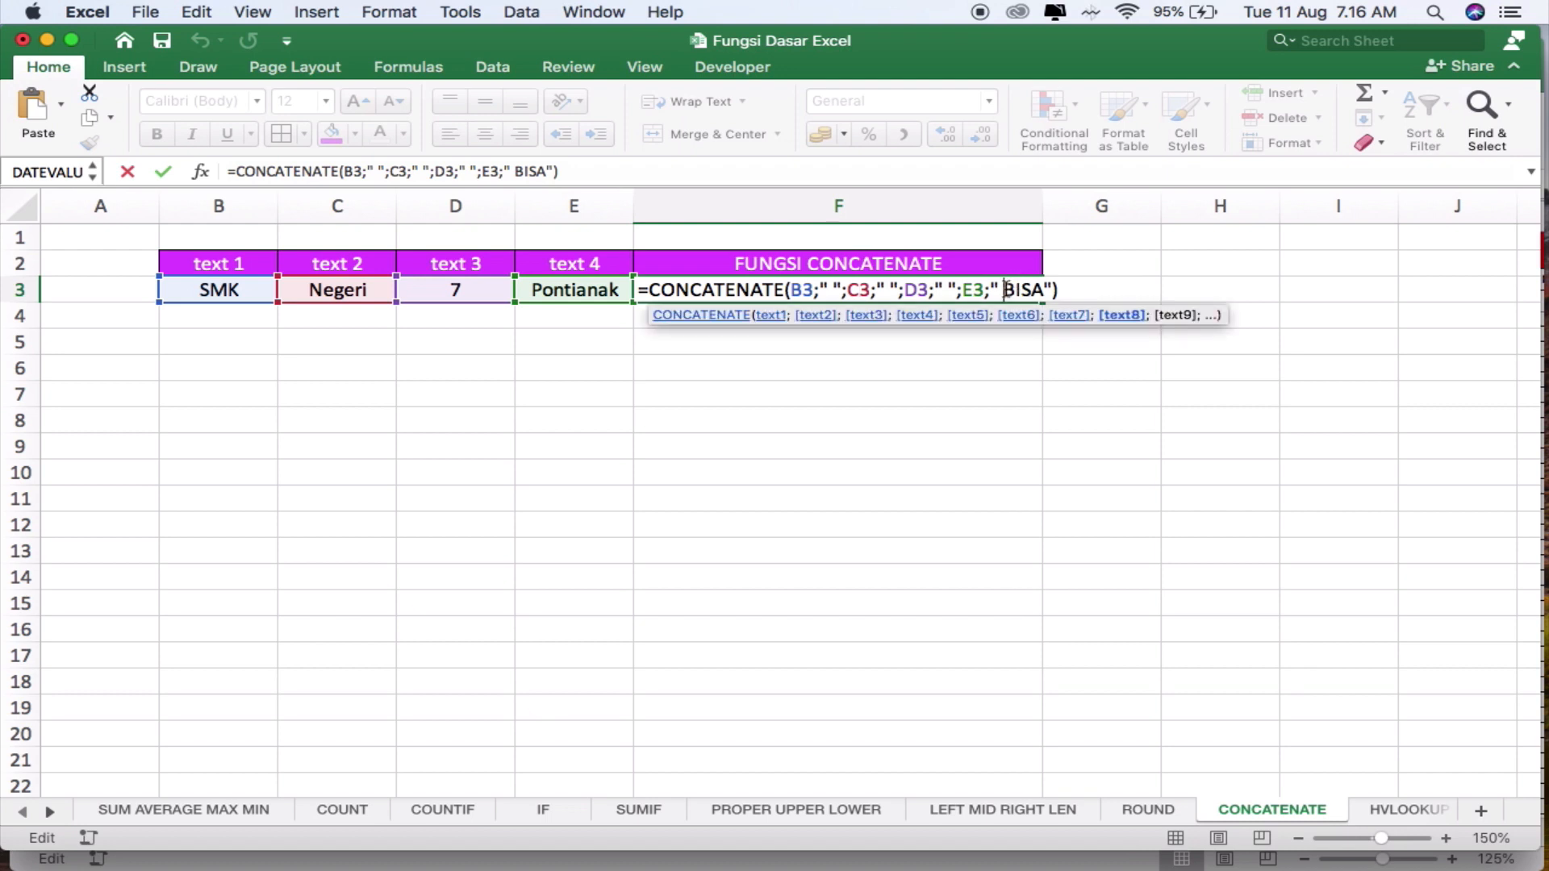
{"action": "left_click", "coordinate": [1007, 290]}
{"action": "key", "text": "Return"}
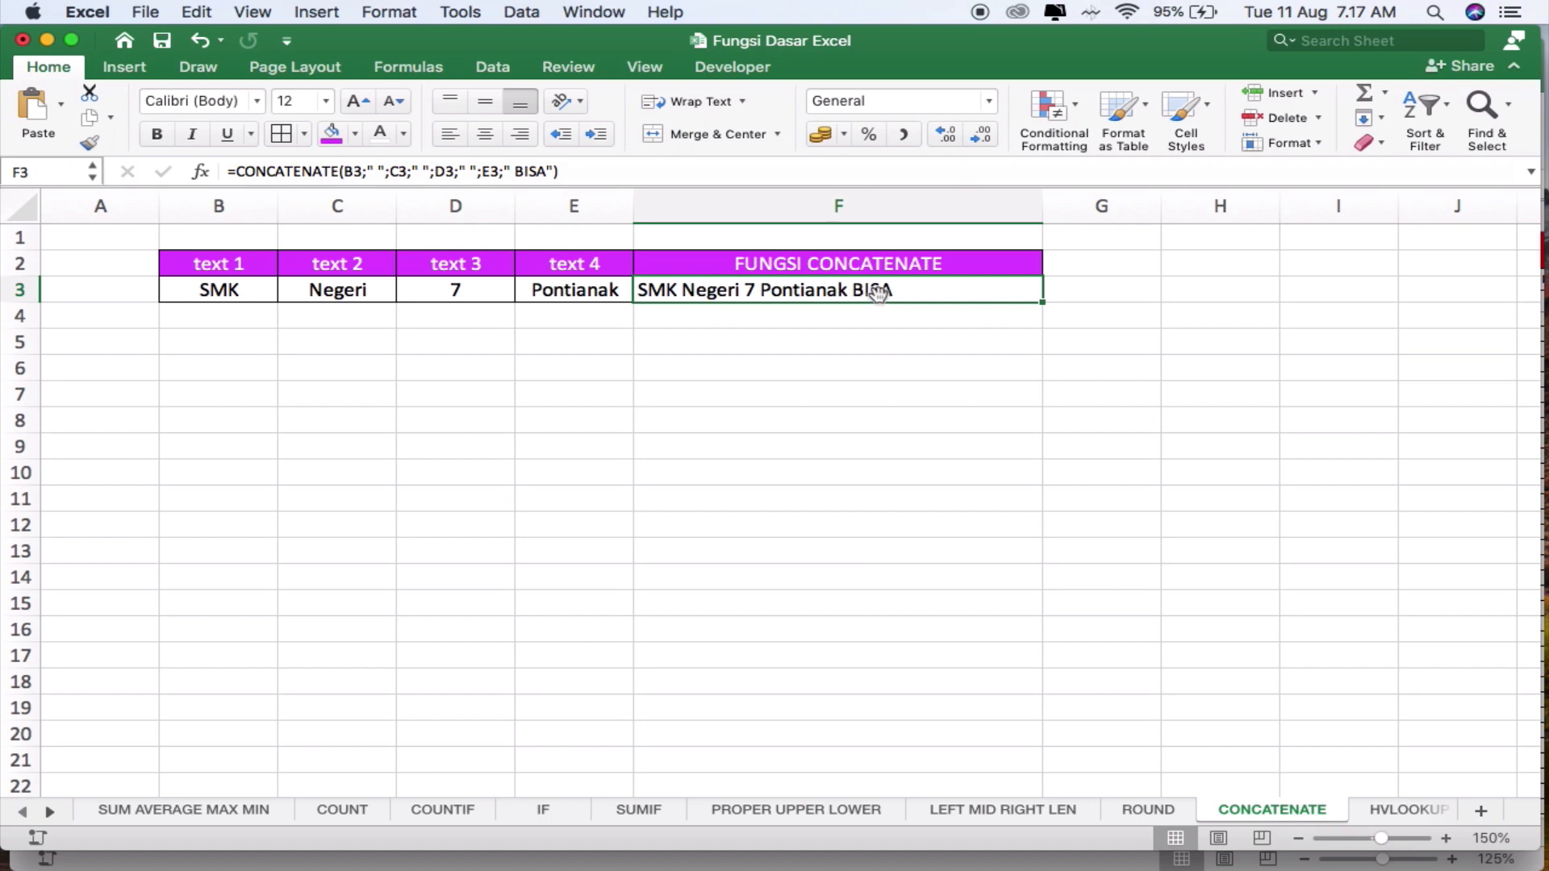
Try the F3 CONCATENATE formula without the space before BISA, then undo the removal
{"action": "left_click", "coordinate": [516, 164]}
{"action": "key", "text": "BackSpace"}
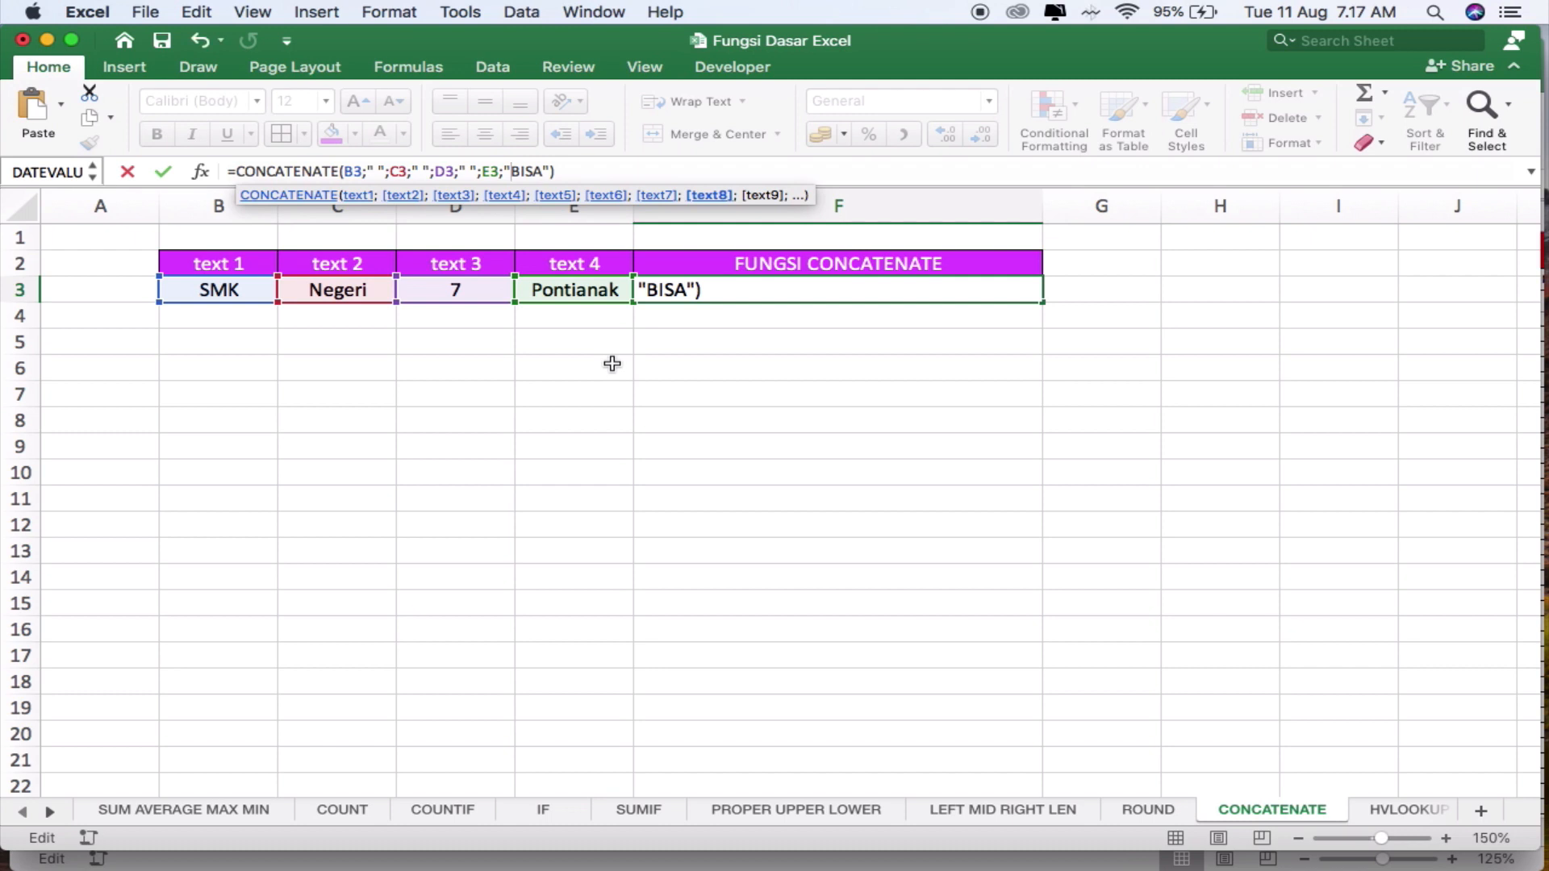
{"action": "key", "text": "Return"}
{"action": "key", "text": "Up"}
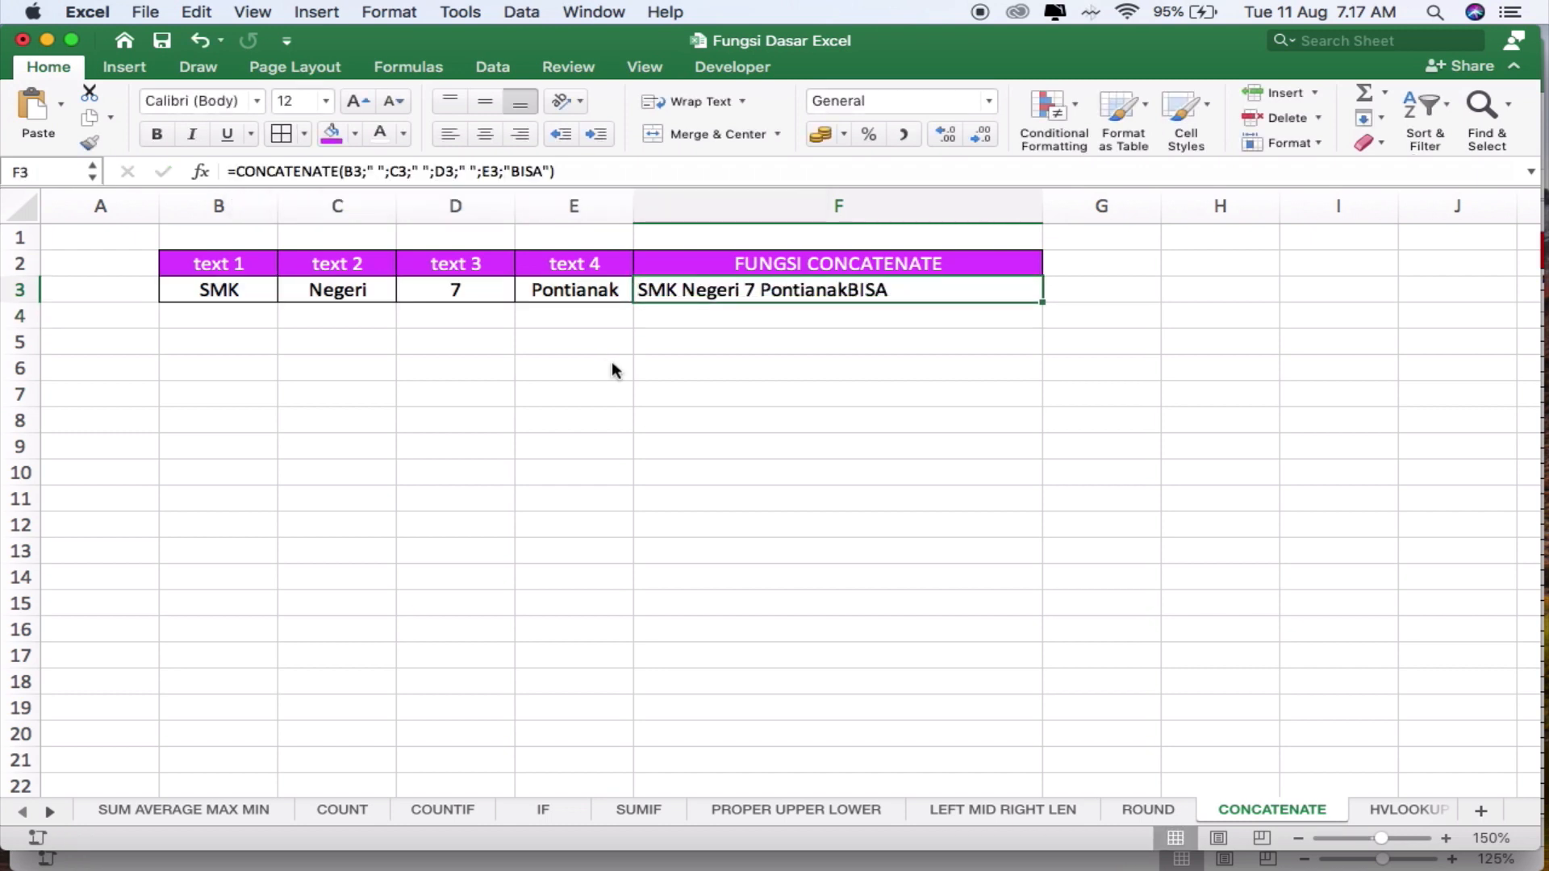
{"action": "key", "text": "super+z"}
{"action": "left_click", "coordinate": [1033, 421]}
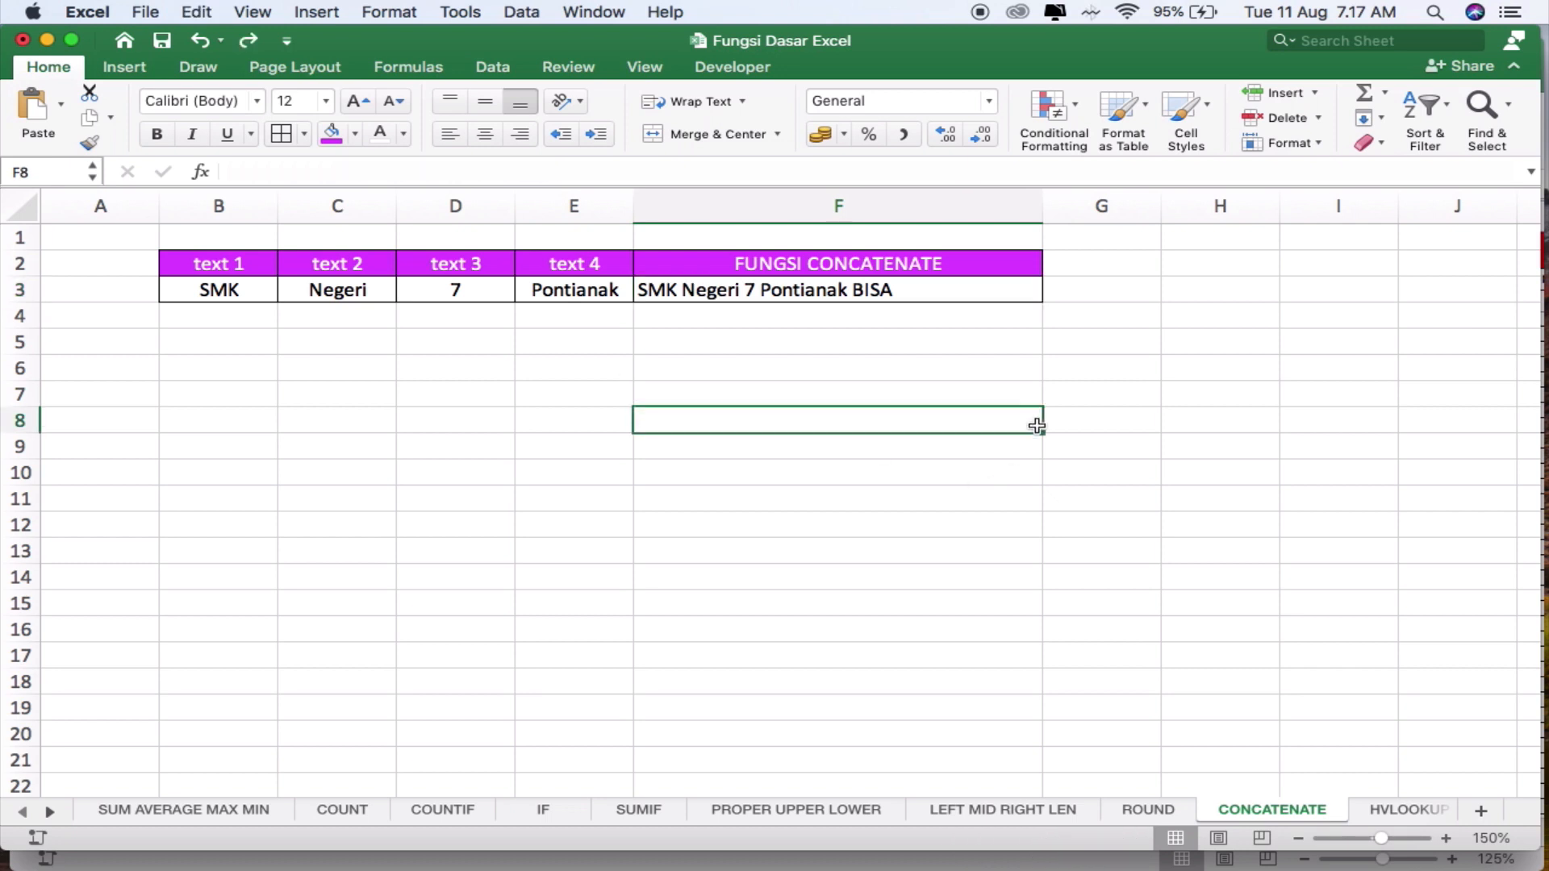
Switch to the HVLOOKUP sheet and enlarge the car rental table for a closer view
{"action": "left_click", "coordinate": [892, 263]}
{"action": "left_click", "coordinate": [865, 493]}
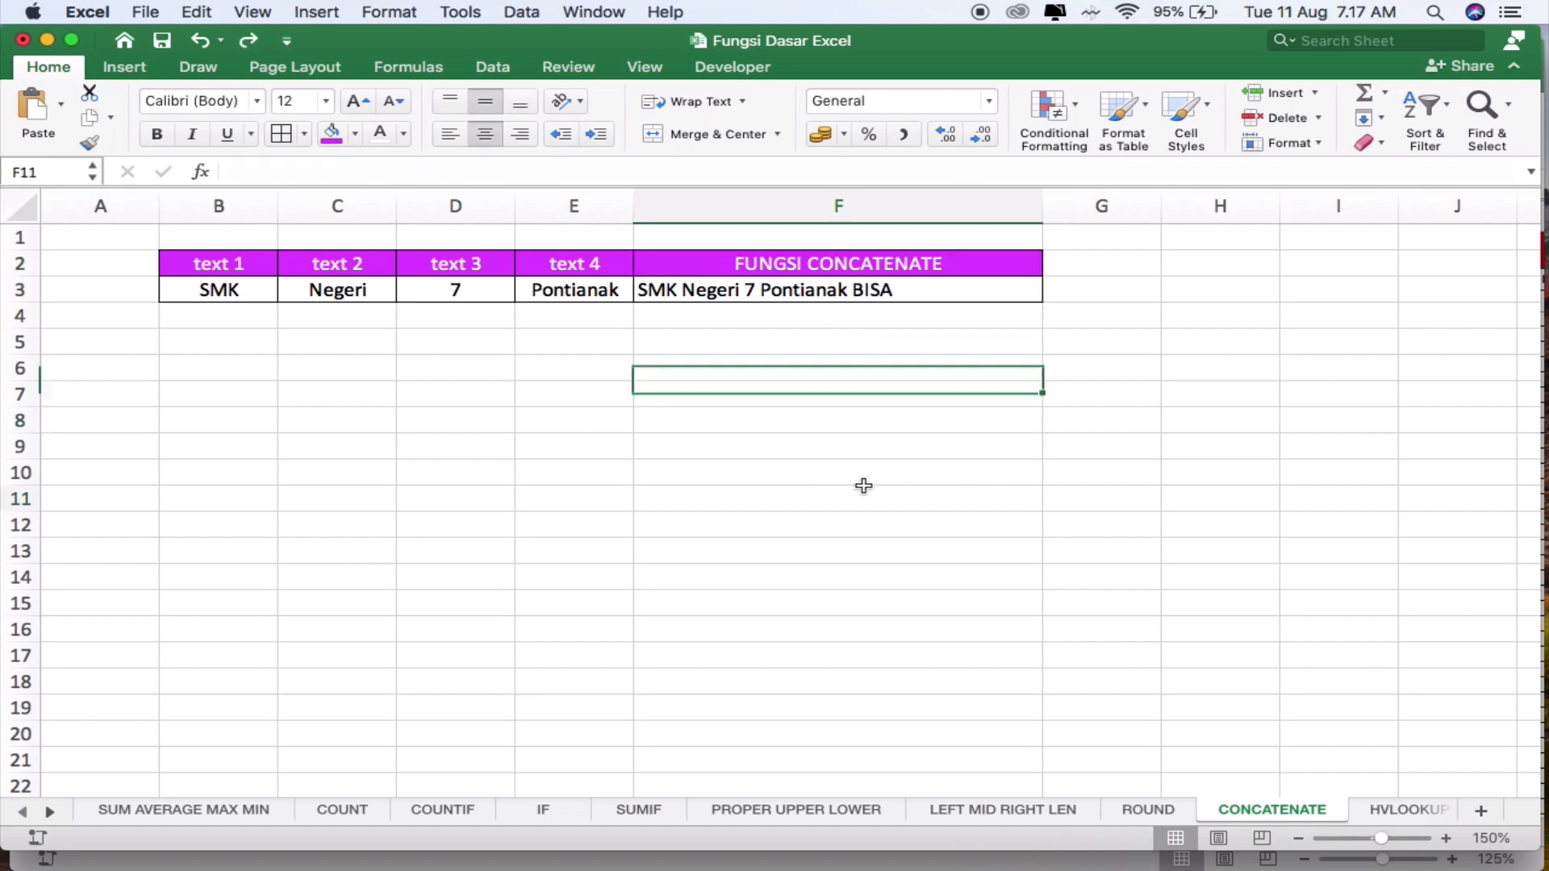
{"action": "left_click", "coordinate": [1381, 811]}
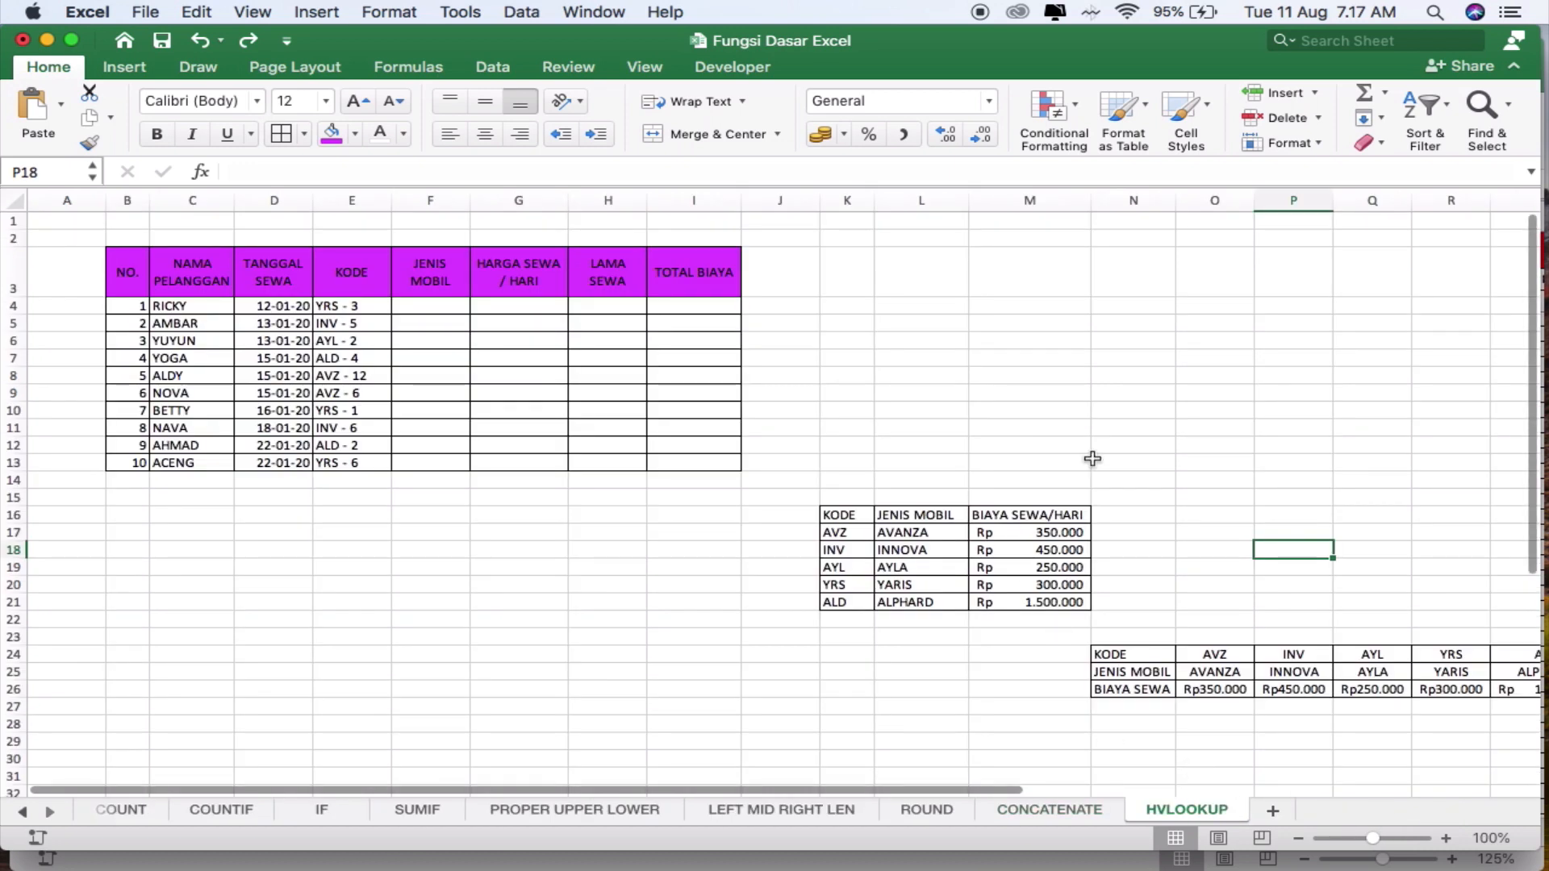
{"action": "left_click", "coordinate": [352, 563]}
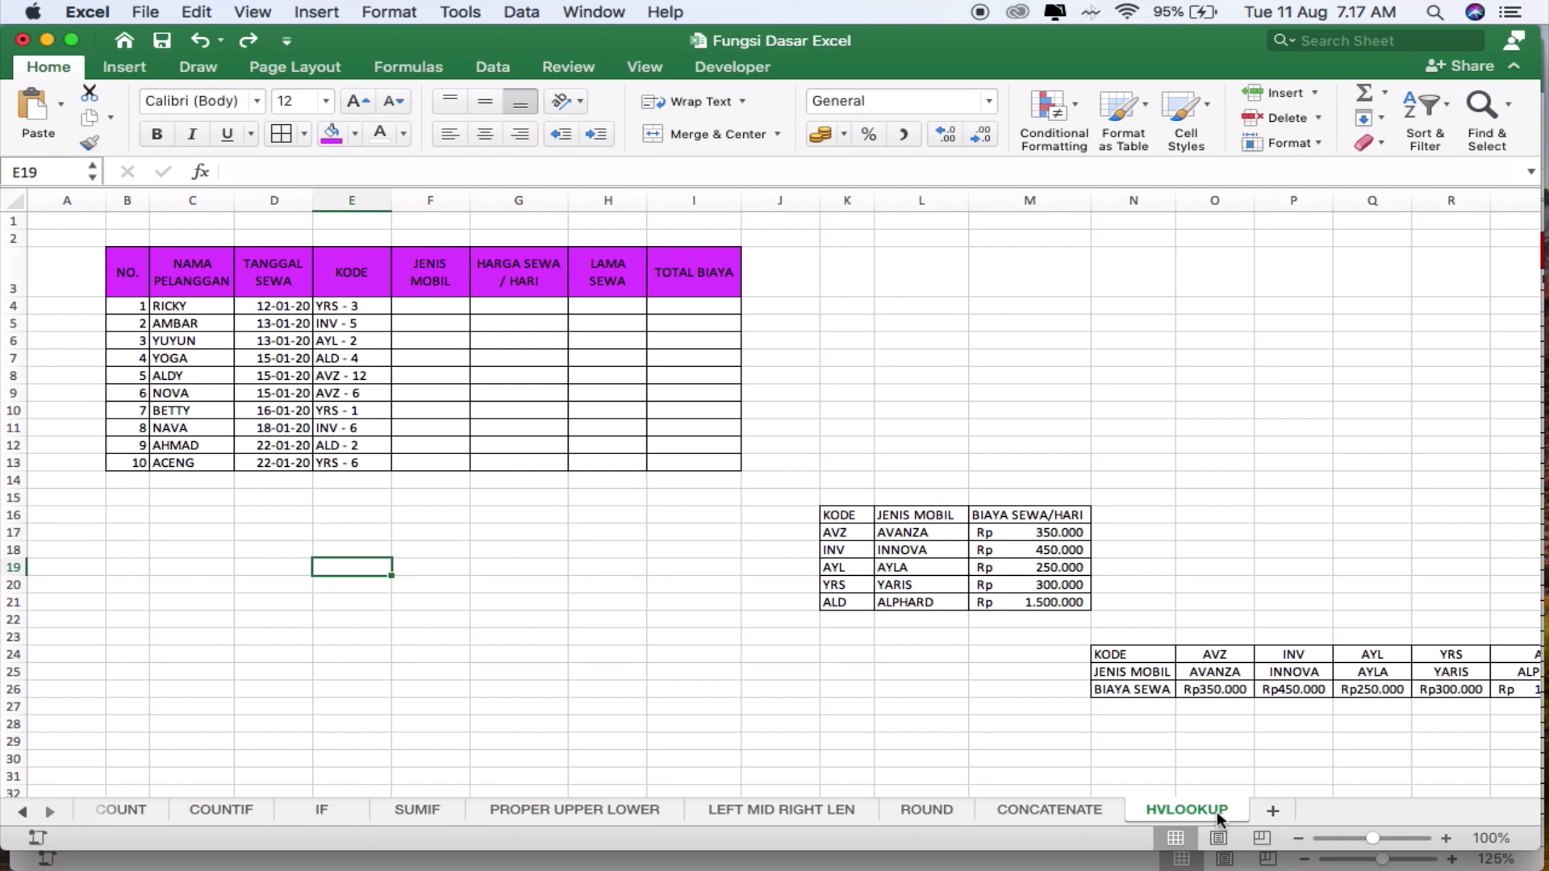
{"action": "left_click", "coordinate": [929, 412]}
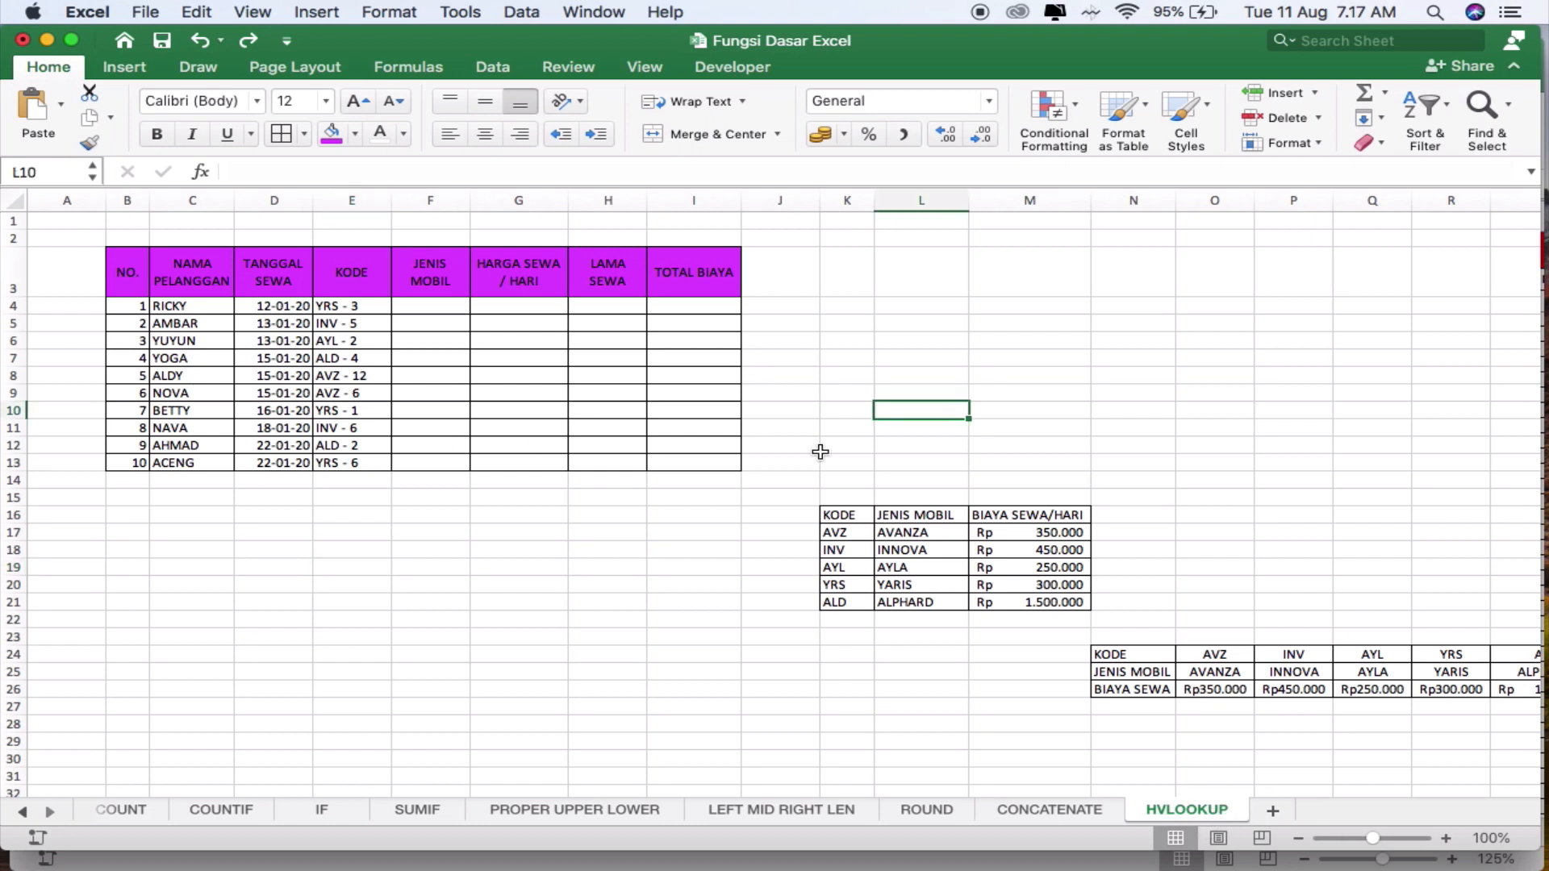
{"action": "scroll", "coordinate": [561, 421], "scroll_direction": "up", "scroll_amount": 5}
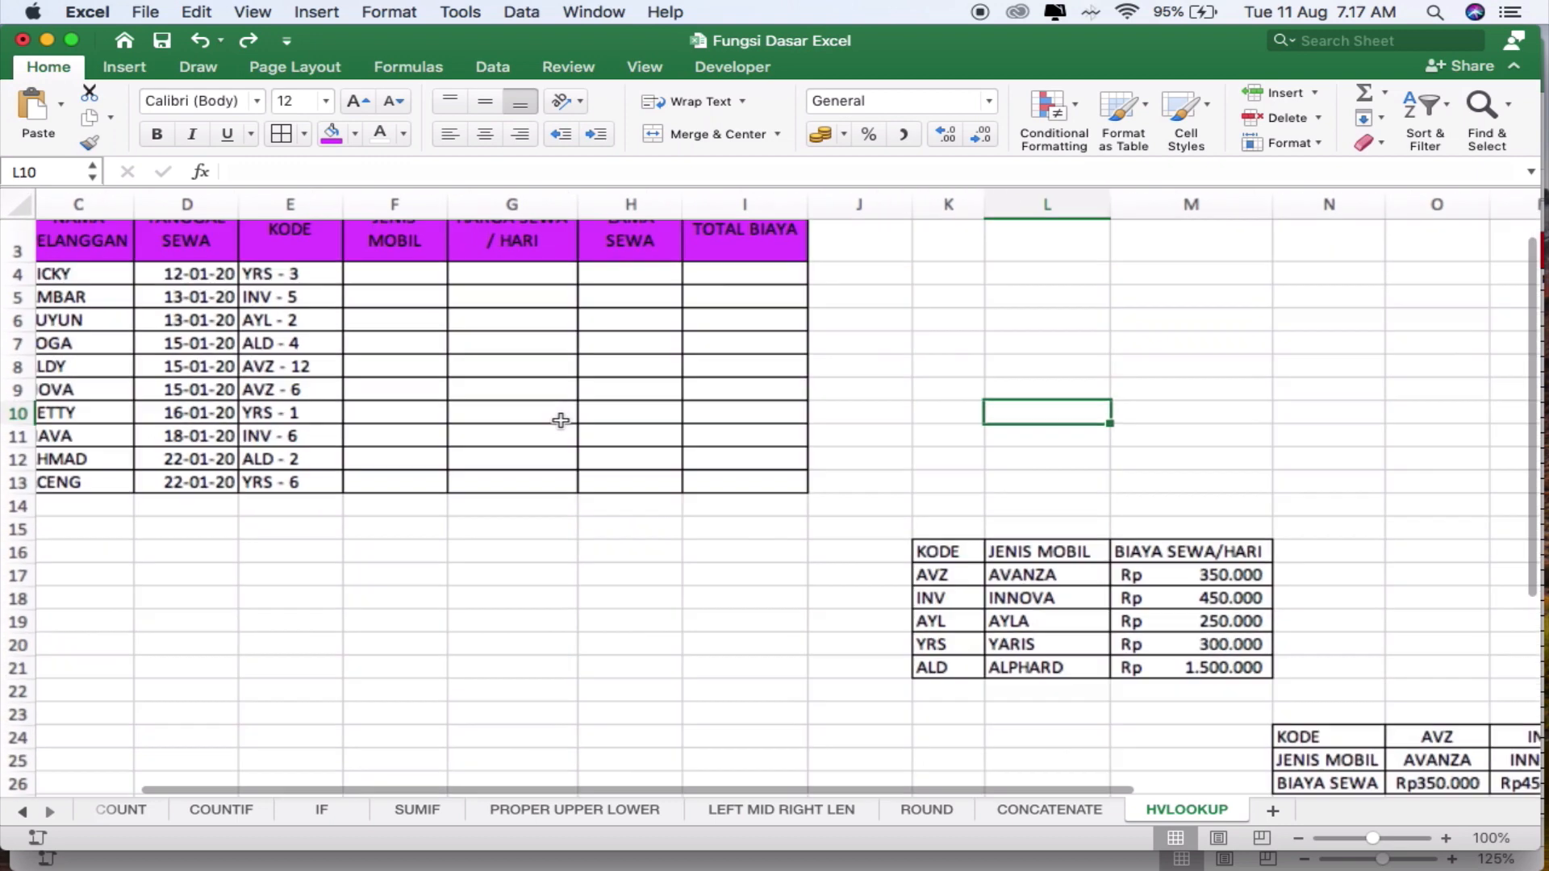
{"action": "scroll", "coordinate": [564, 427], "scroll_direction": "left", "scroll_amount": 4}
{"action": "scroll", "coordinate": [564, 428], "scroll_direction": "up", "scroll_amount": 1}
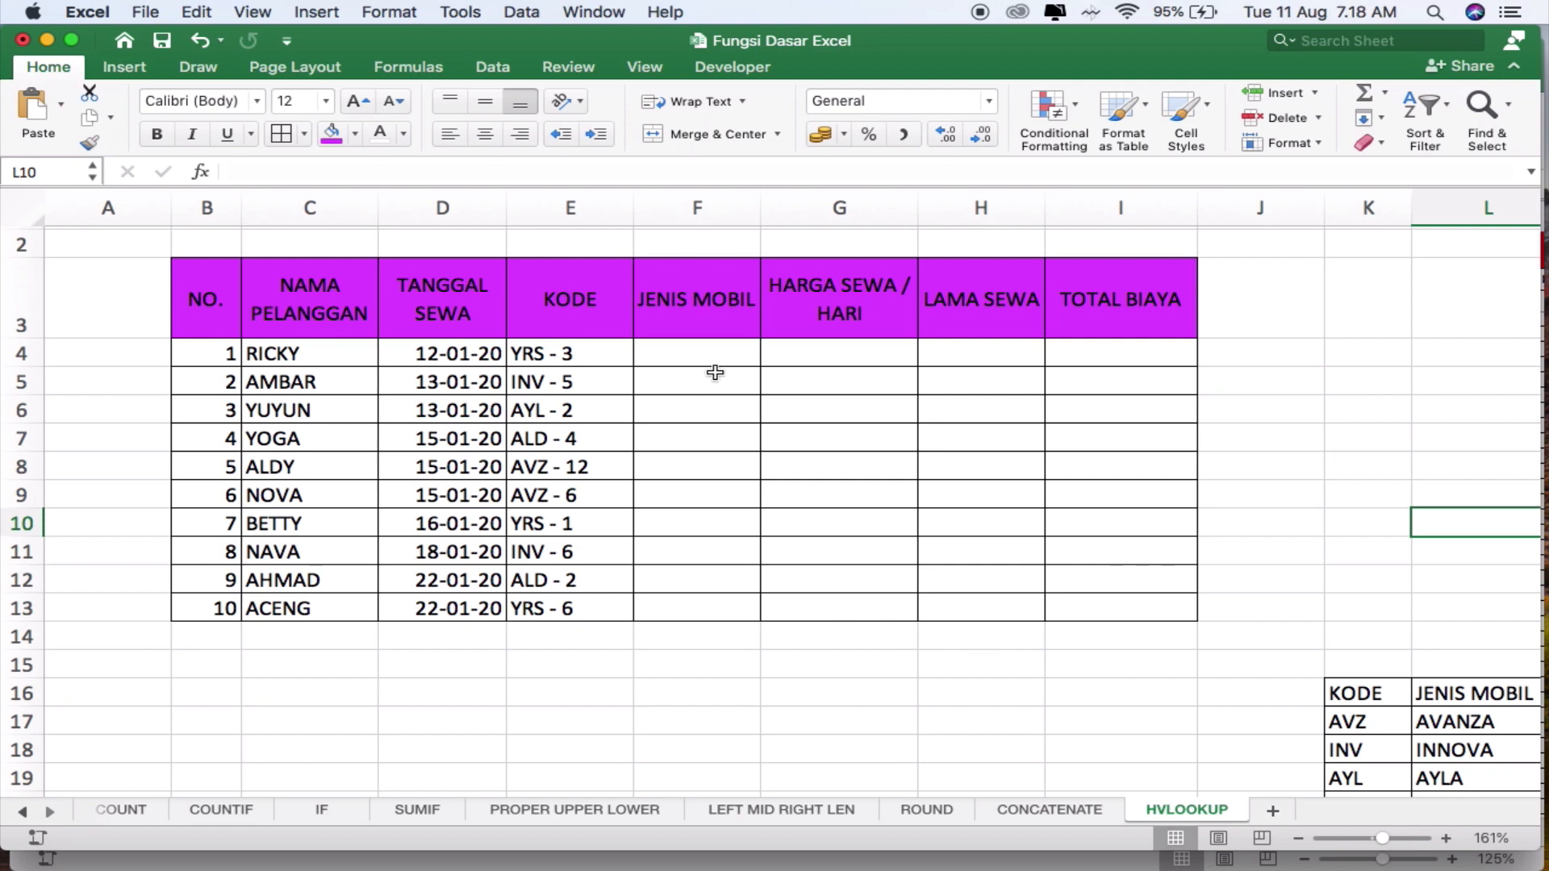
Locate the two lookup tables below the rental table, one at K16:M21 and one starting at N24
{"action": "left_click", "coordinate": [741, 359]}
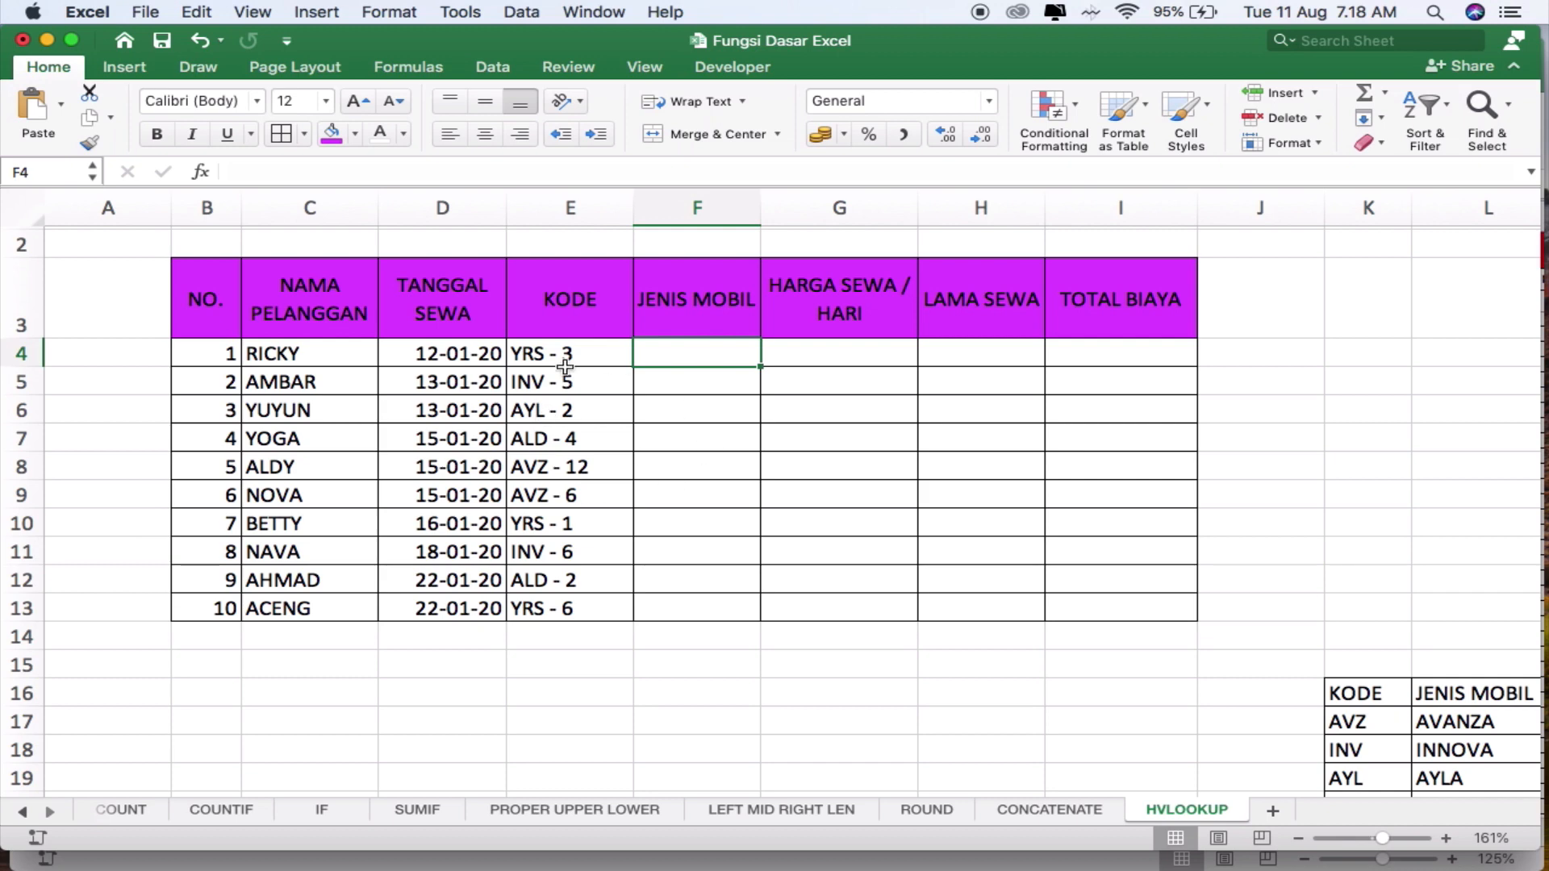
{"action": "scroll", "coordinate": [1031, 657], "scroll_direction": "right", "scroll_amount": 3}
{"action": "scroll", "coordinate": [1031, 658], "scroll_direction": "down", "scroll_amount": 1}
{"action": "scroll", "coordinate": [1032, 664], "scroll_direction": "down", "scroll_amount": 5}
{"action": "scroll", "coordinate": [1032, 664], "scroll_direction": "right", "scroll_amount": 3}
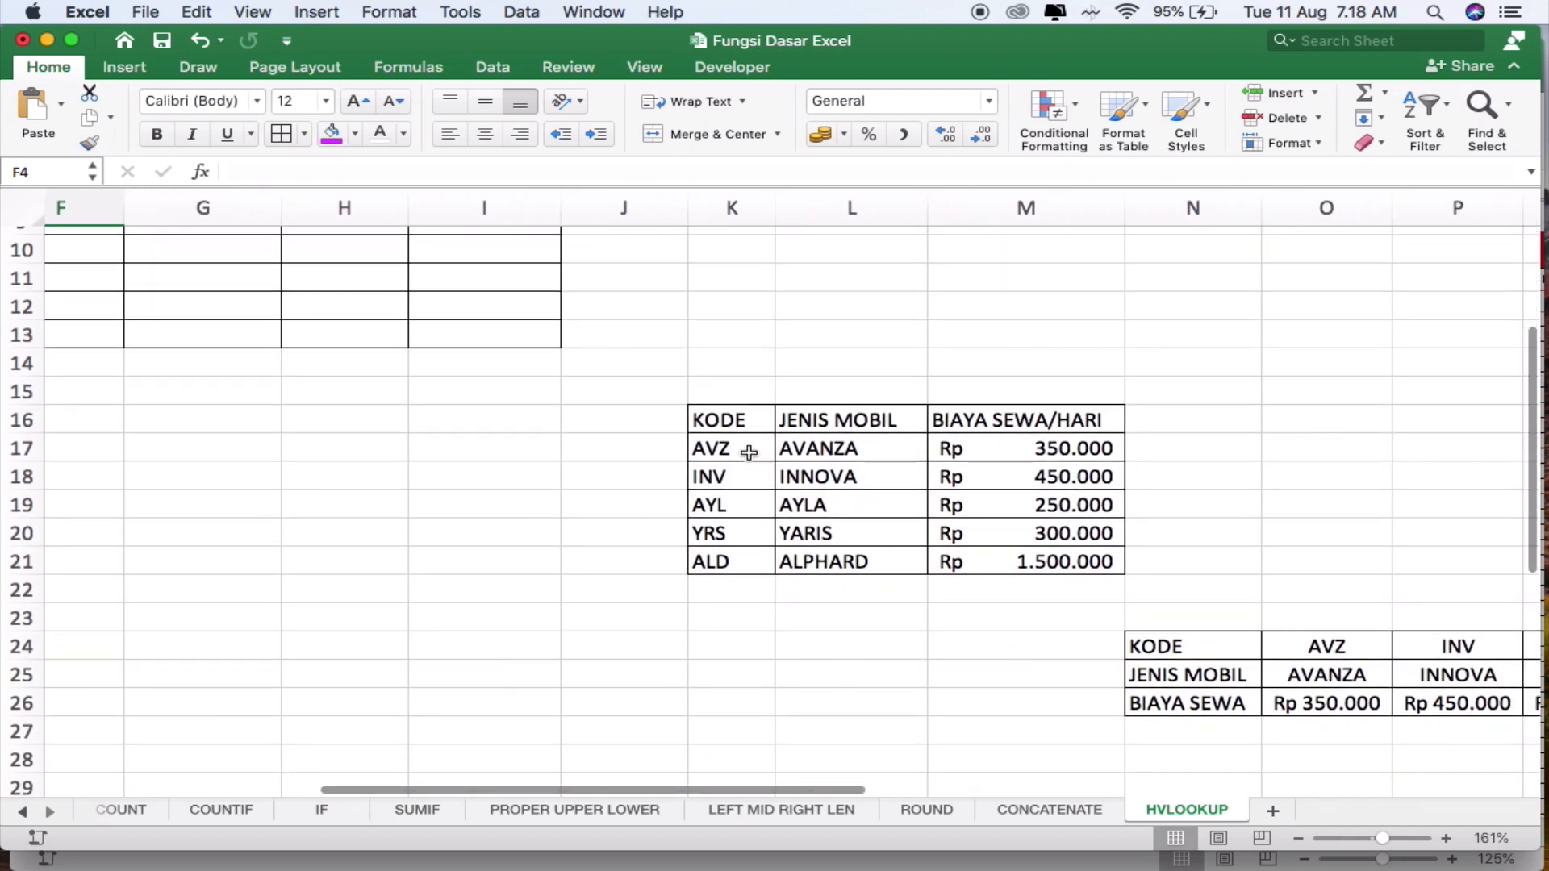
{"action": "left_click_drag", "start_coordinate": [734, 454], "coordinate": [981, 548]}
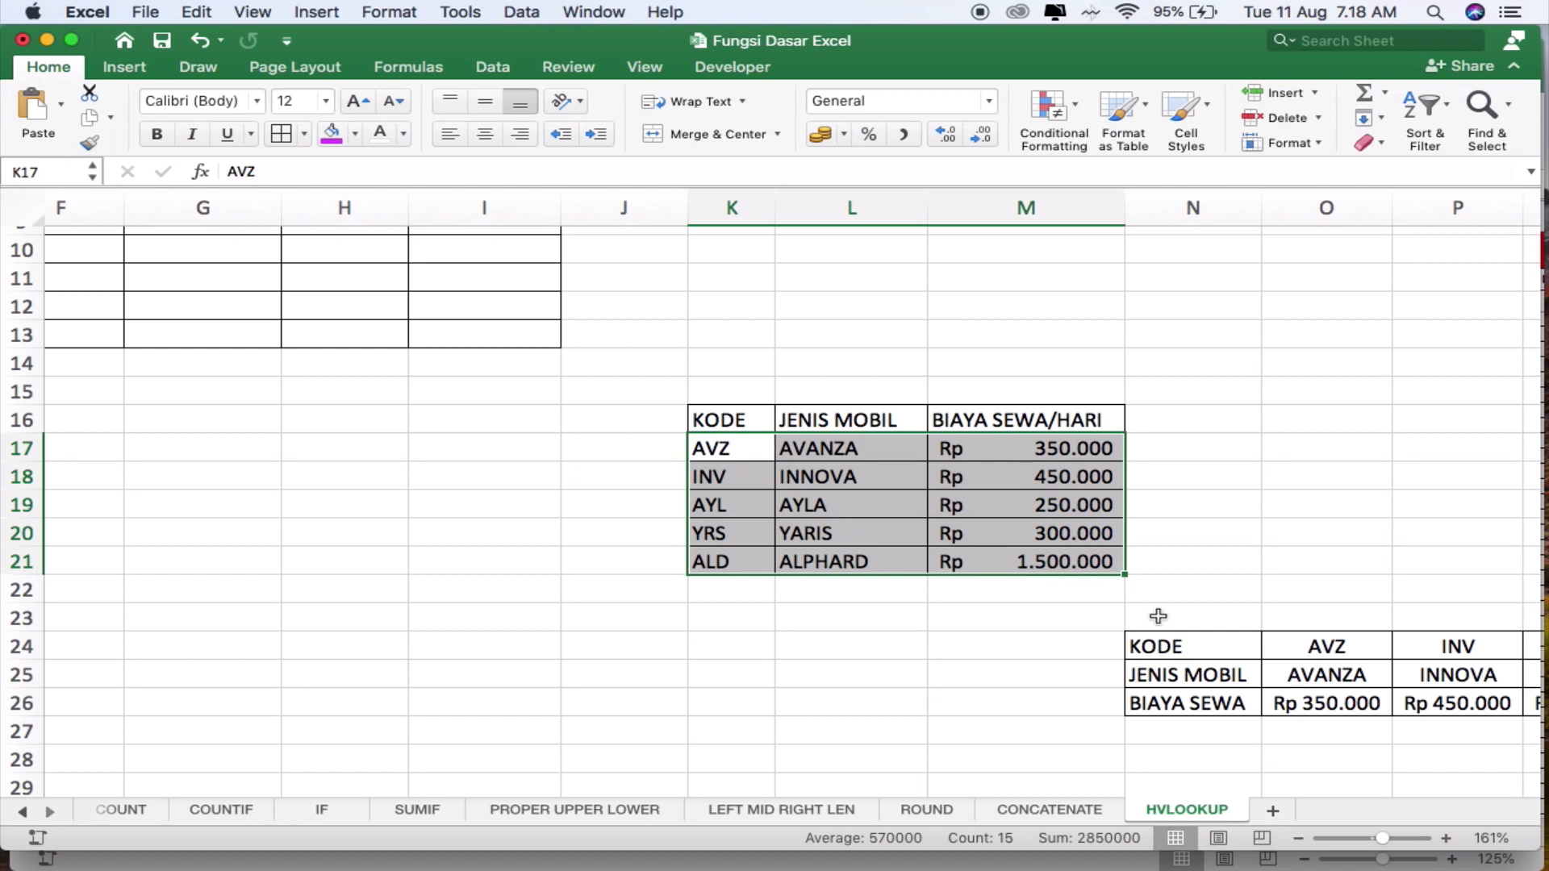
{"action": "left_click_drag", "start_coordinate": [1213, 691], "coordinate": [1342, 715]}
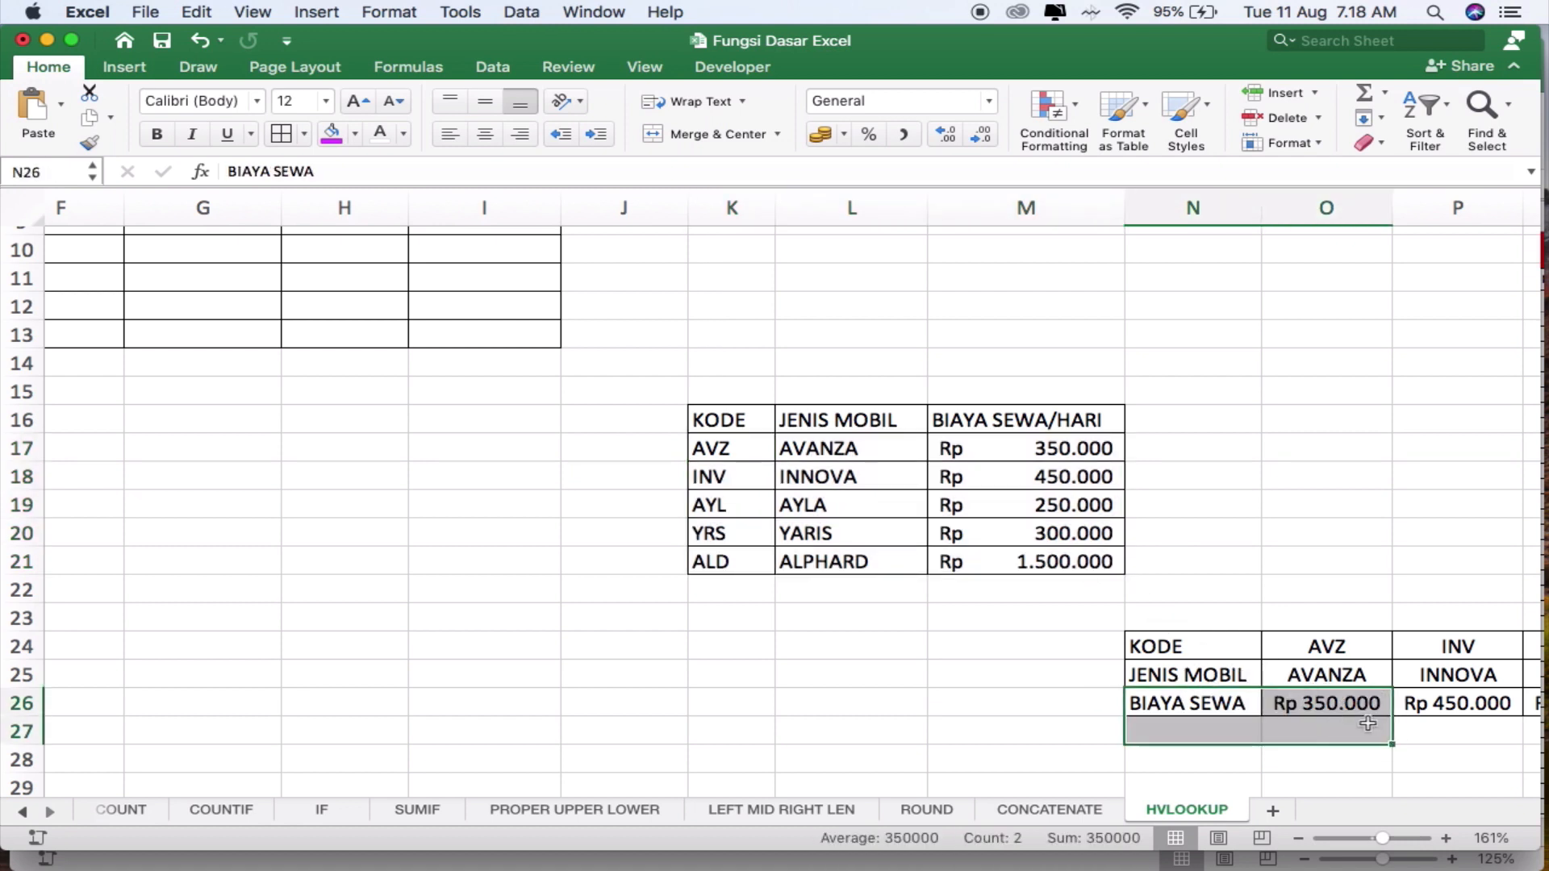
{"action": "left_click", "coordinate": [645, 470]}
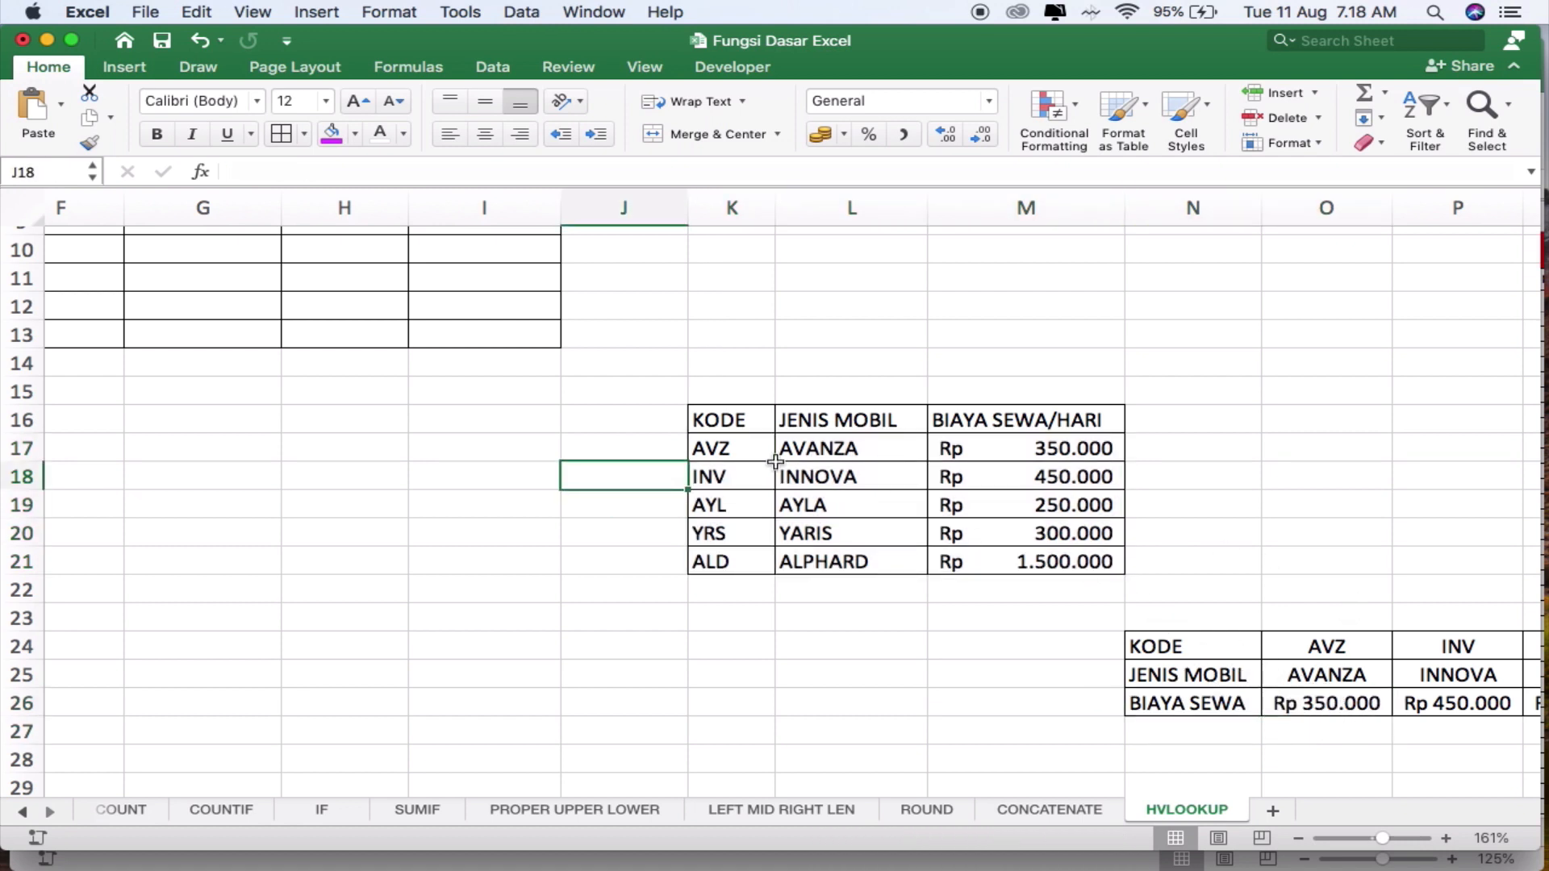
Examine the codes, car types and daily rental costs in the vertical lookup table at K16:M21
{"action": "scroll", "coordinate": [776, 462], "scroll_direction": "up", "scroll_amount": 4}
{"action": "scroll", "coordinate": [775, 462], "scroll_direction": "right", "scroll_amount": 2}
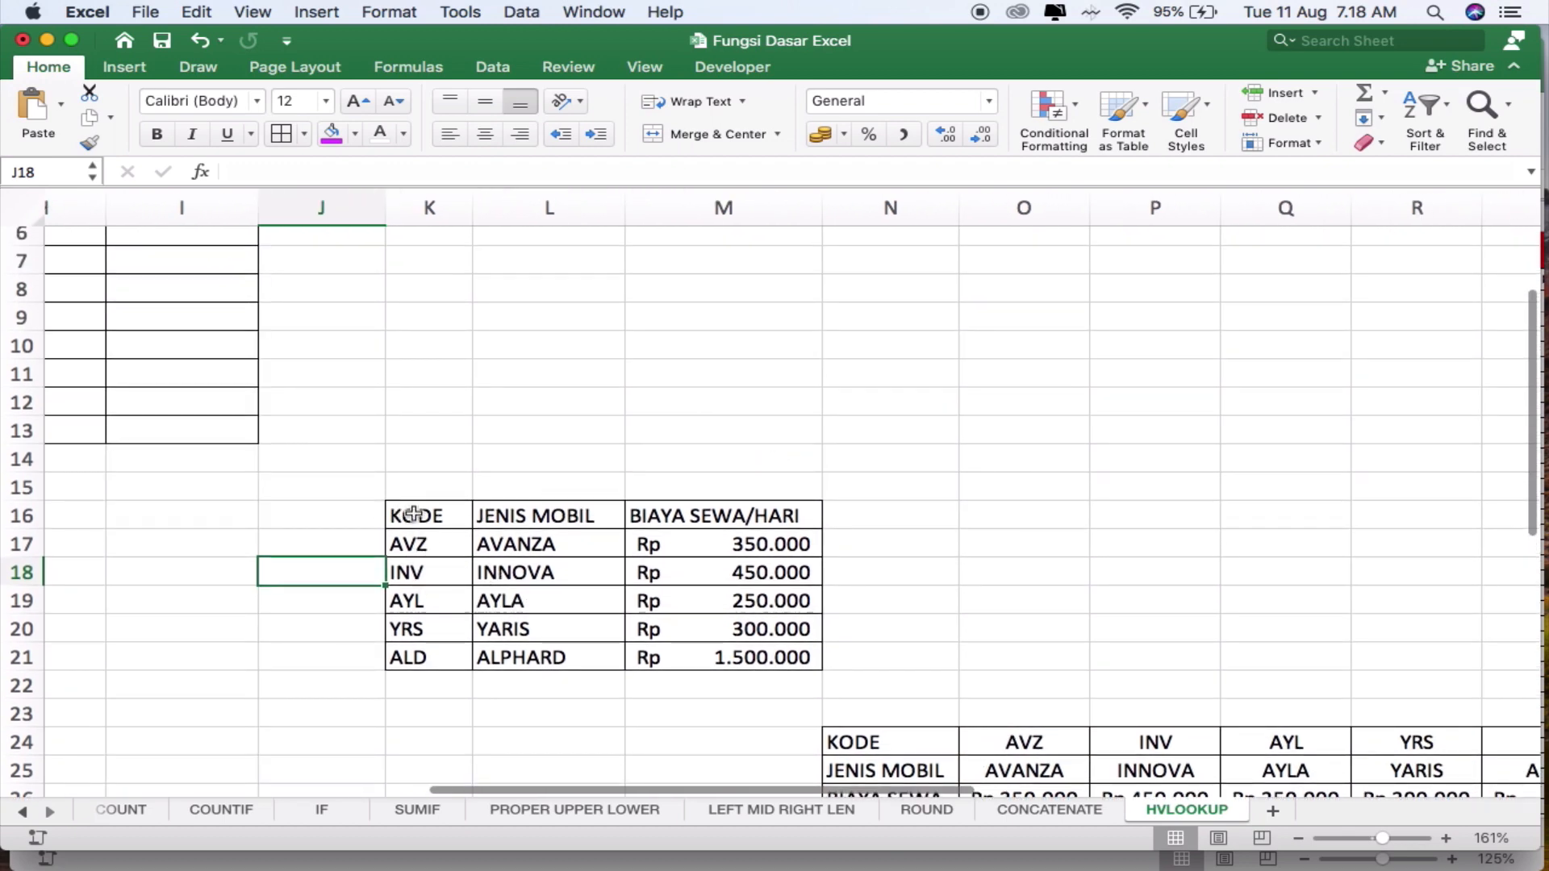
{"action": "left_click", "coordinate": [416, 545]}
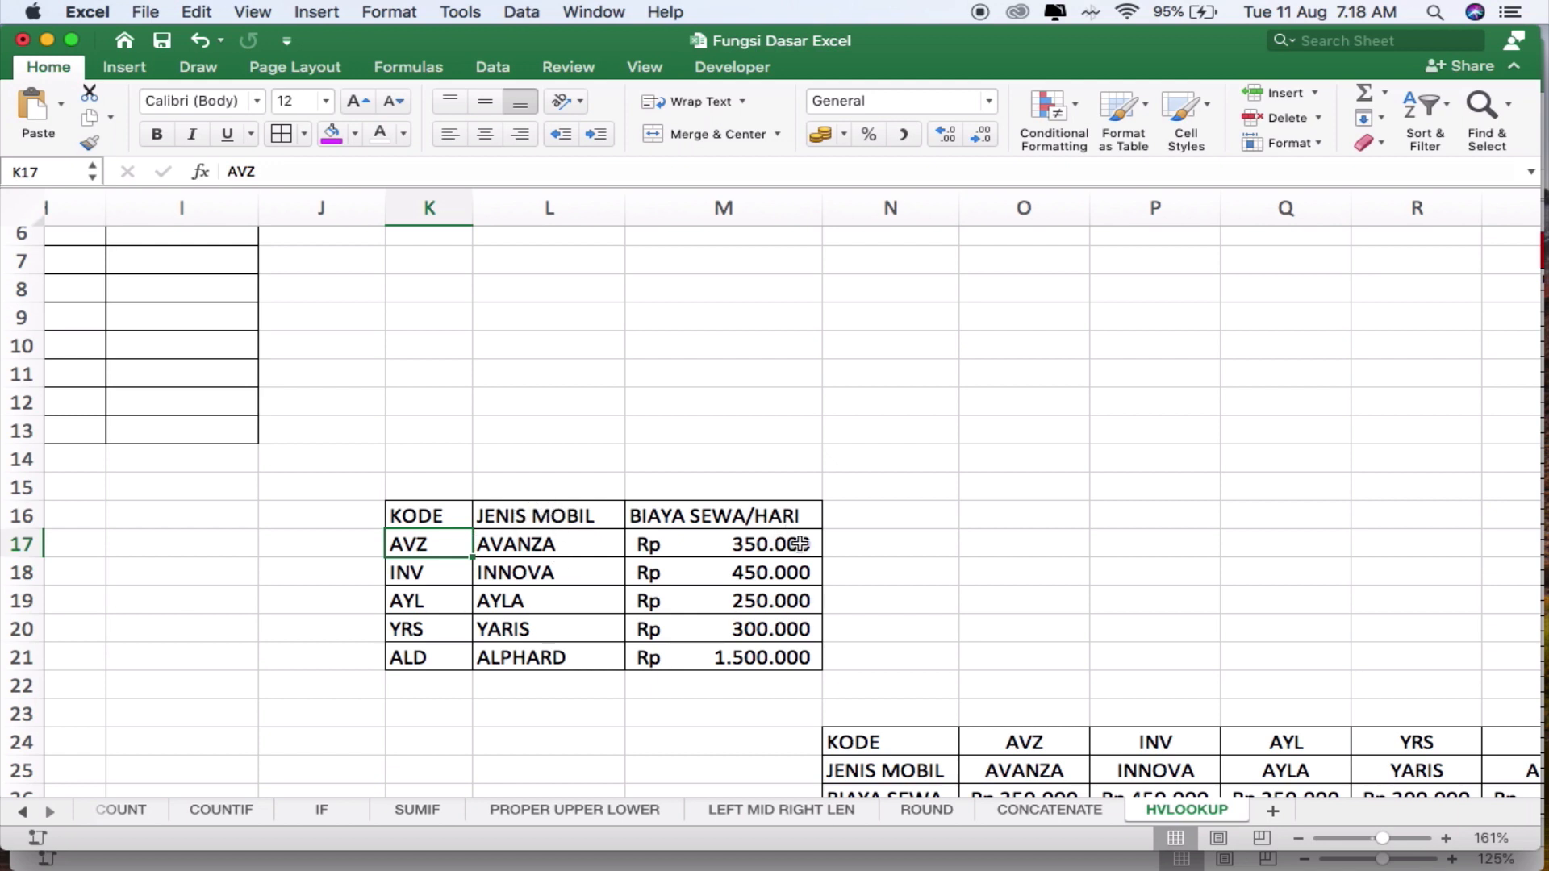
{"action": "left_click", "coordinate": [436, 583]}
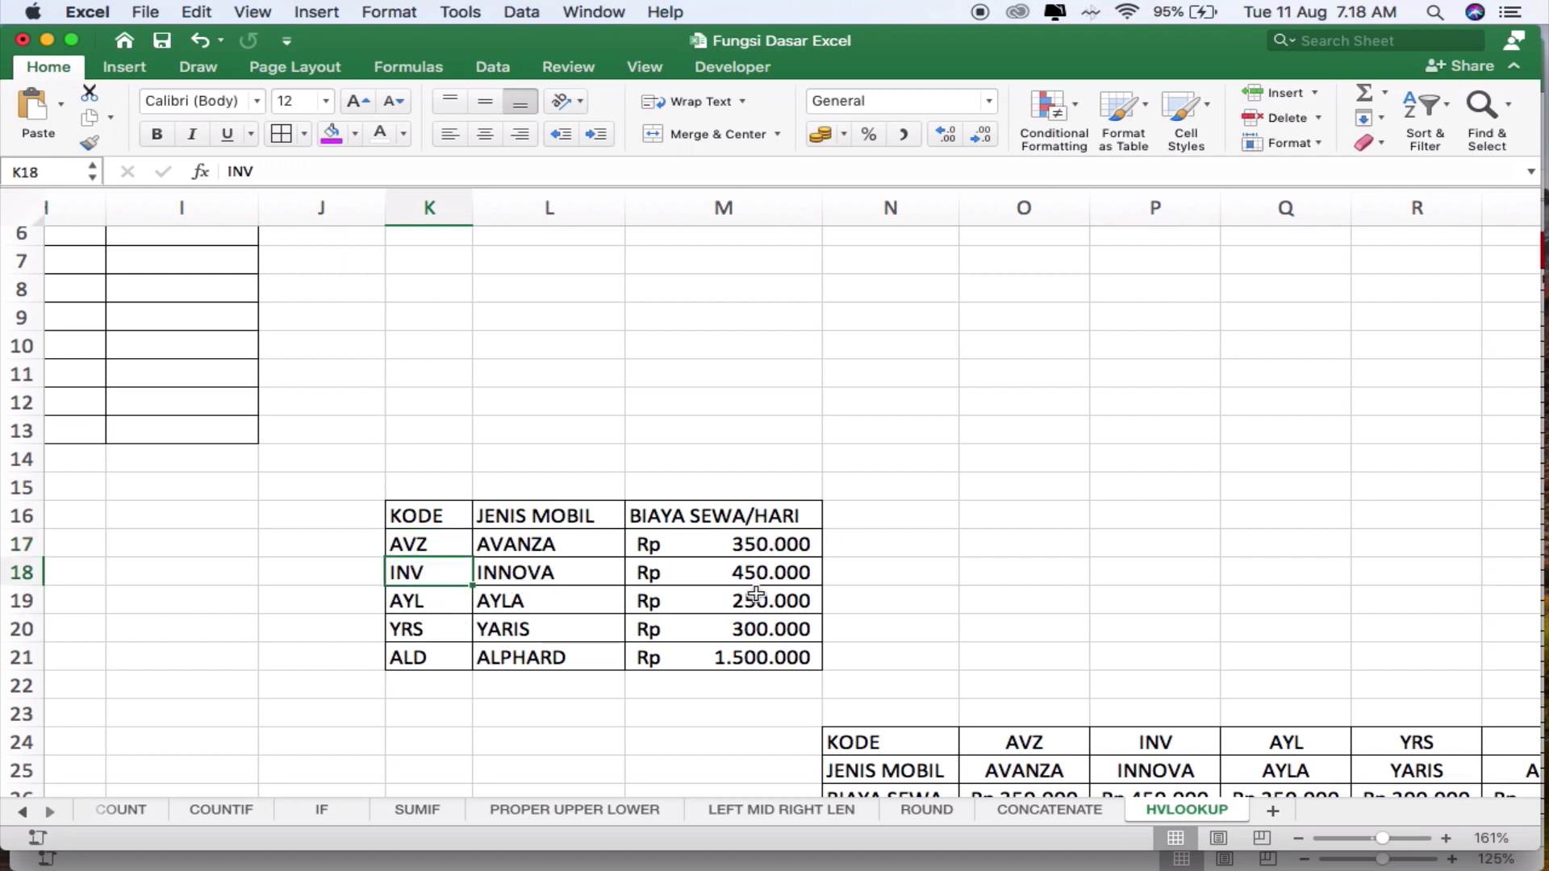
{"action": "left_click", "coordinate": [795, 575]}
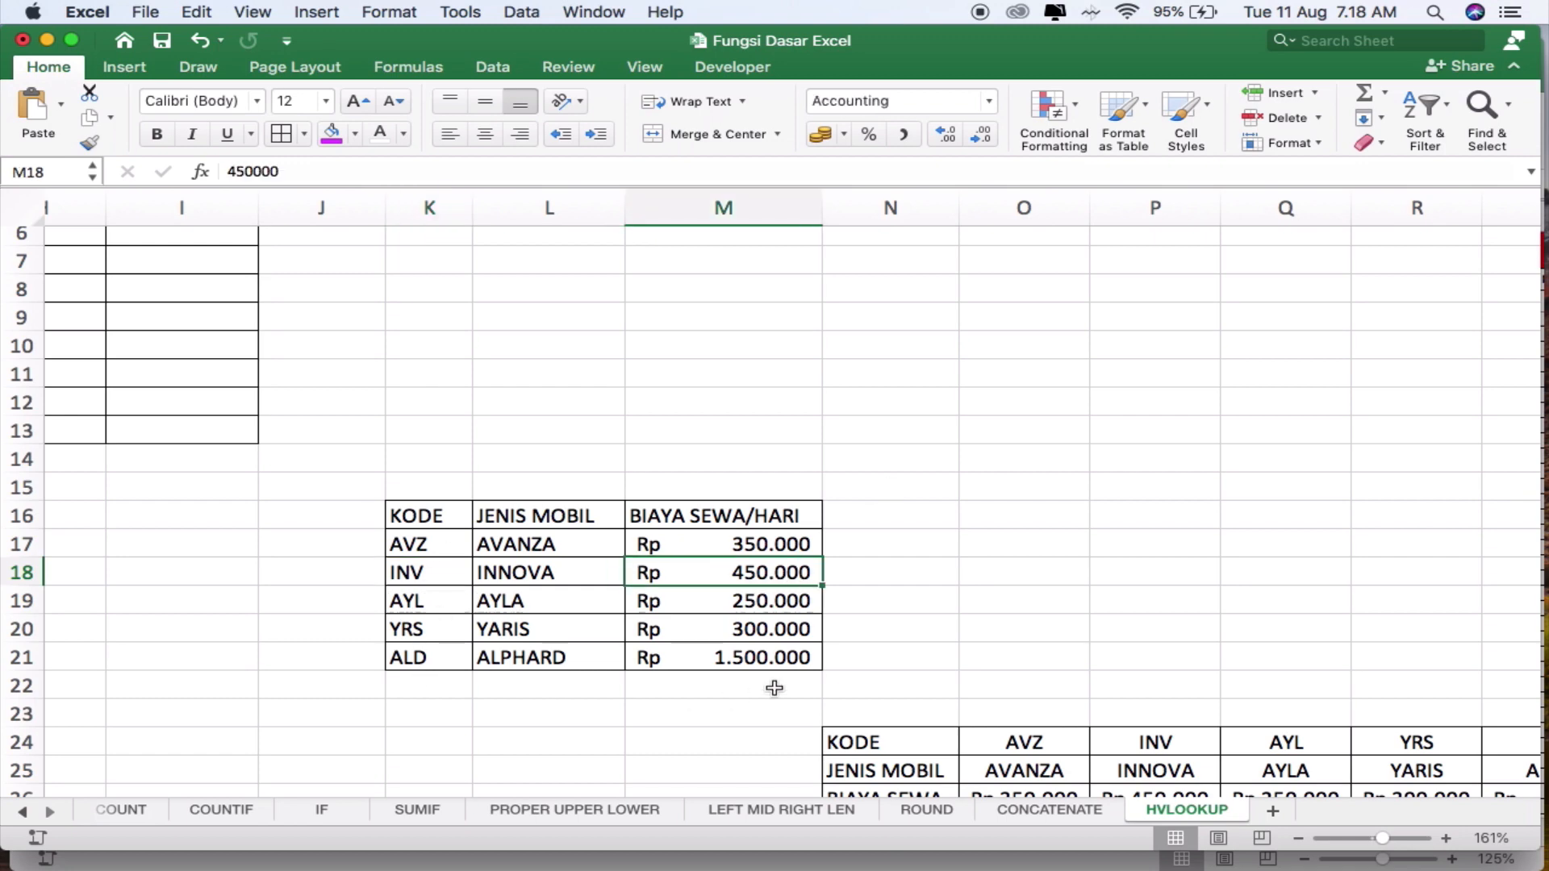
Examine the KODE, JENIS MOBIL and BIAYA SEWA rows across the horizontal lookup table at N24:S26
{"action": "scroll", "coordinate": [917, 677], "scroll_direction": "down", "scroll_amount": 5}
{"action": "scroll", "coordinate": [916, 678], "scroll_direction": "right", "scroll_amount": 2}
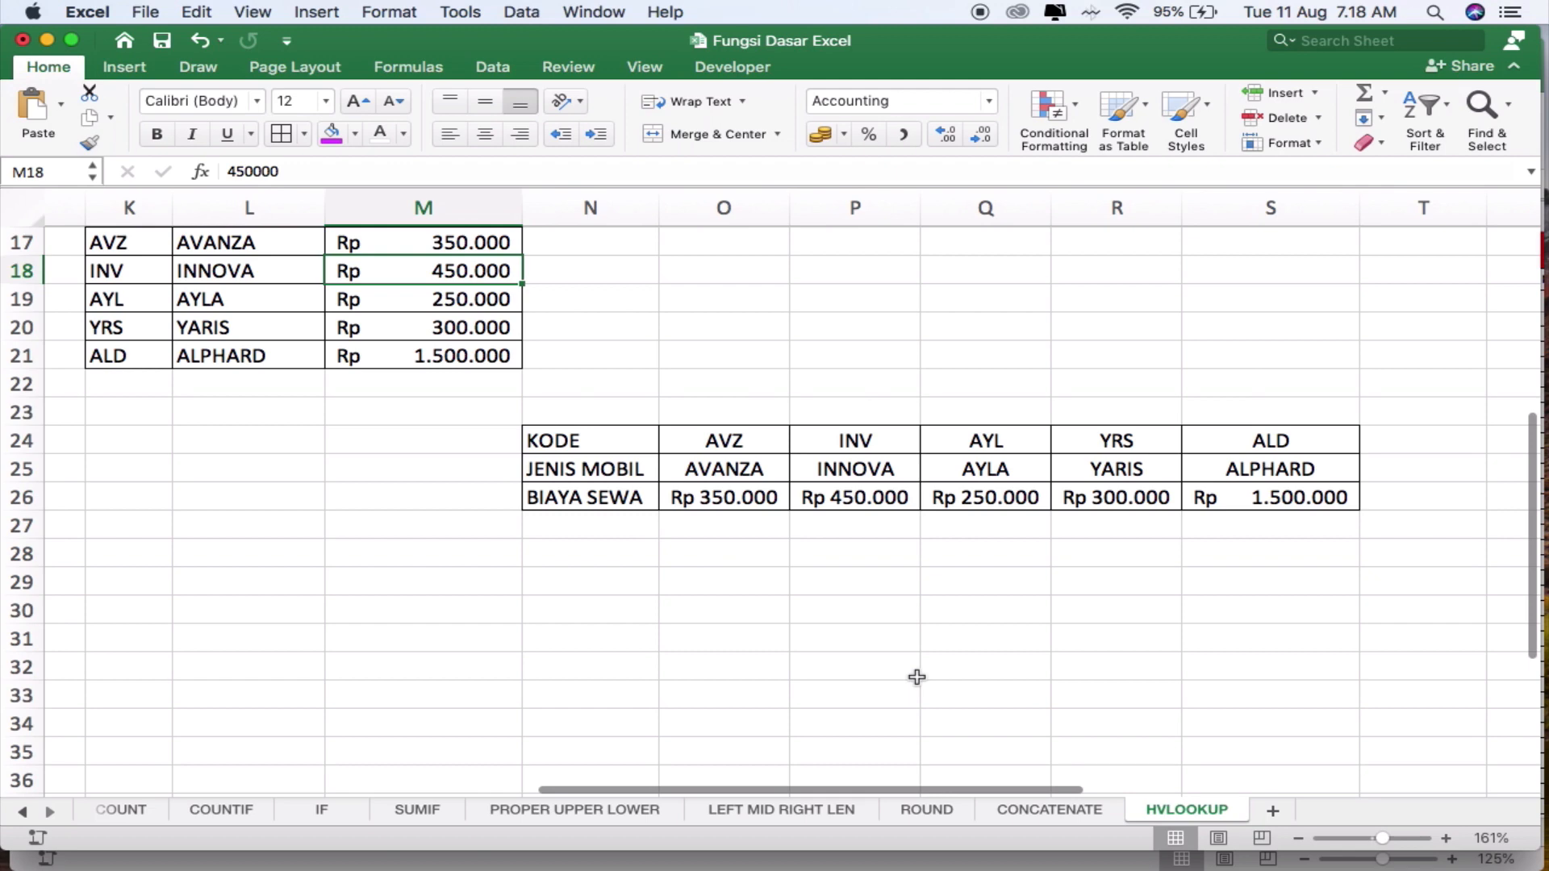
{"action": "scroll", "coordinate": [917, 676], "scroll_direction": "up", "scroll_amount": 3}
{"action": "scroll", "coordinate": [917, 676], "scroll_direction": "right", "scroll_amount": 2}
{"action": "left_click", "coordinate": [597, 609]}
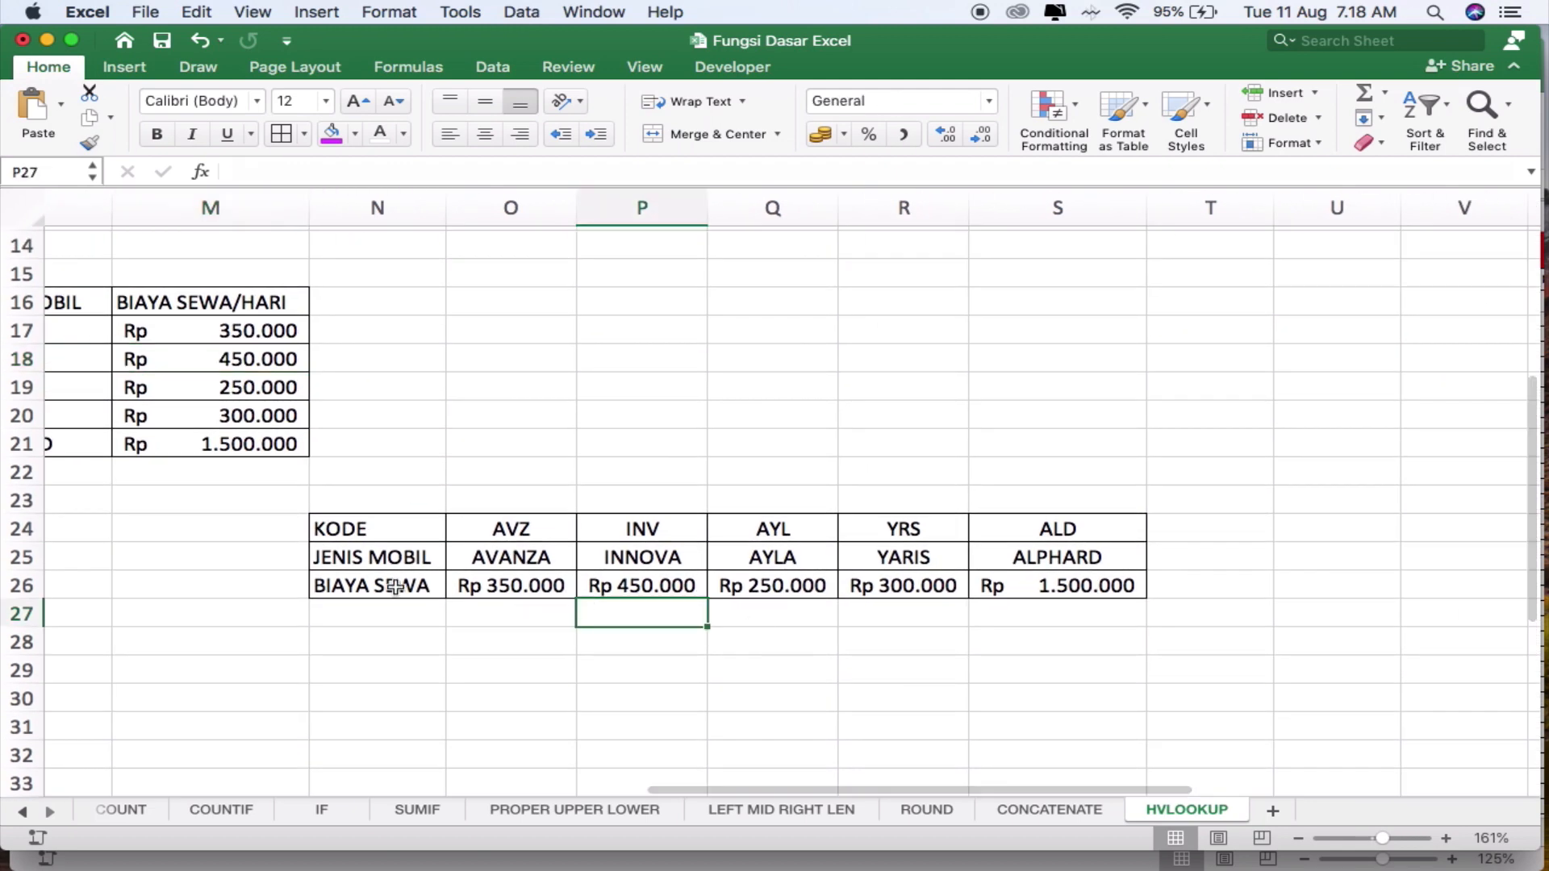
{"action": "left_click", "coordinate": [370, 564]}
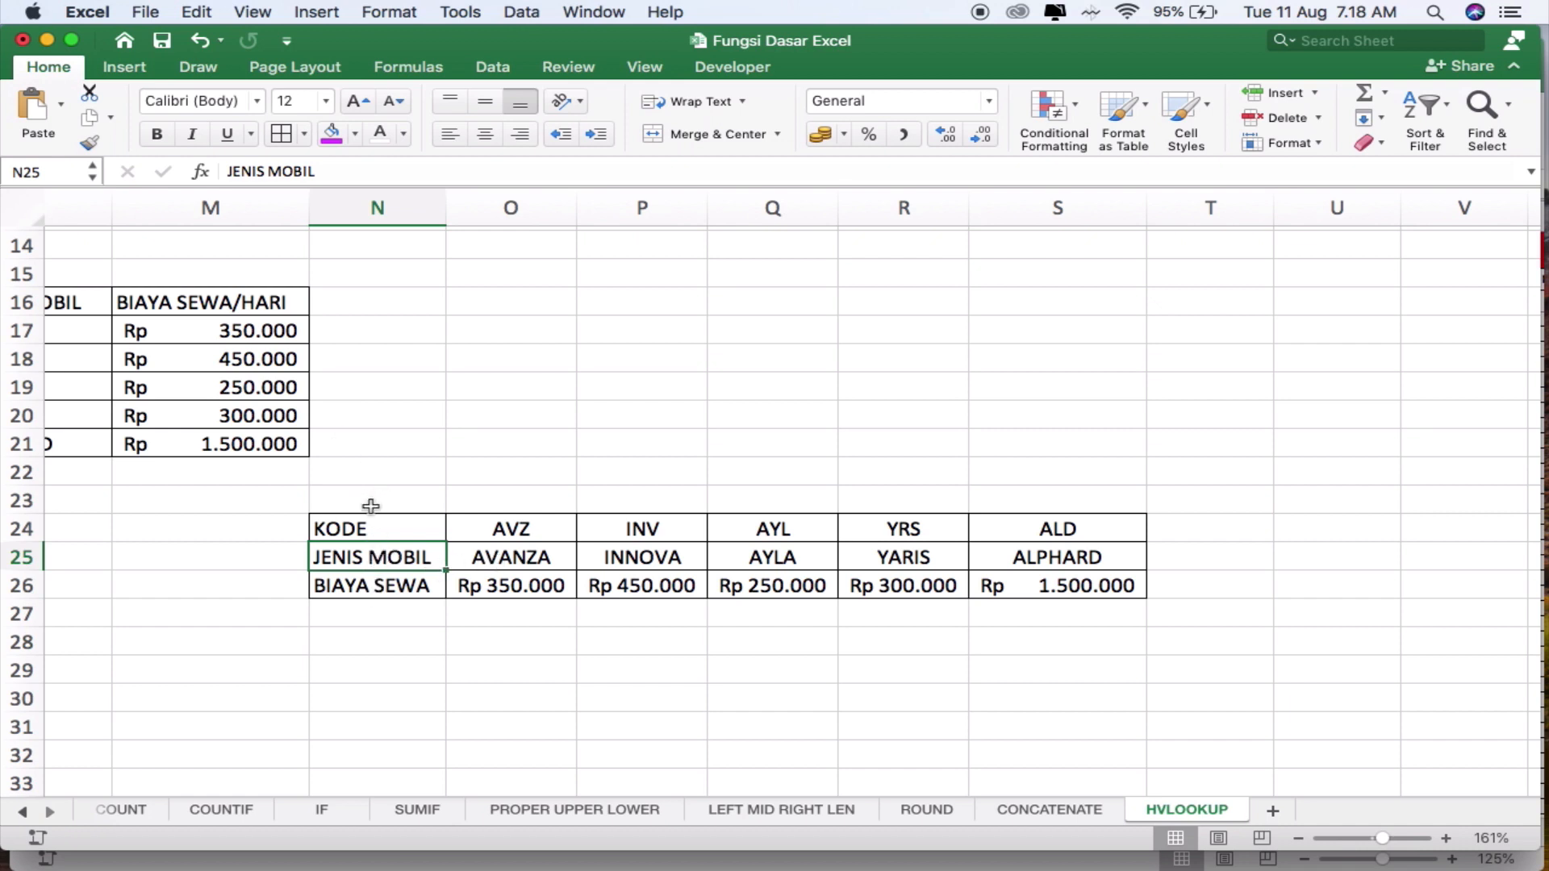
{"action": "left_click", "coordinate": [540, 535]}
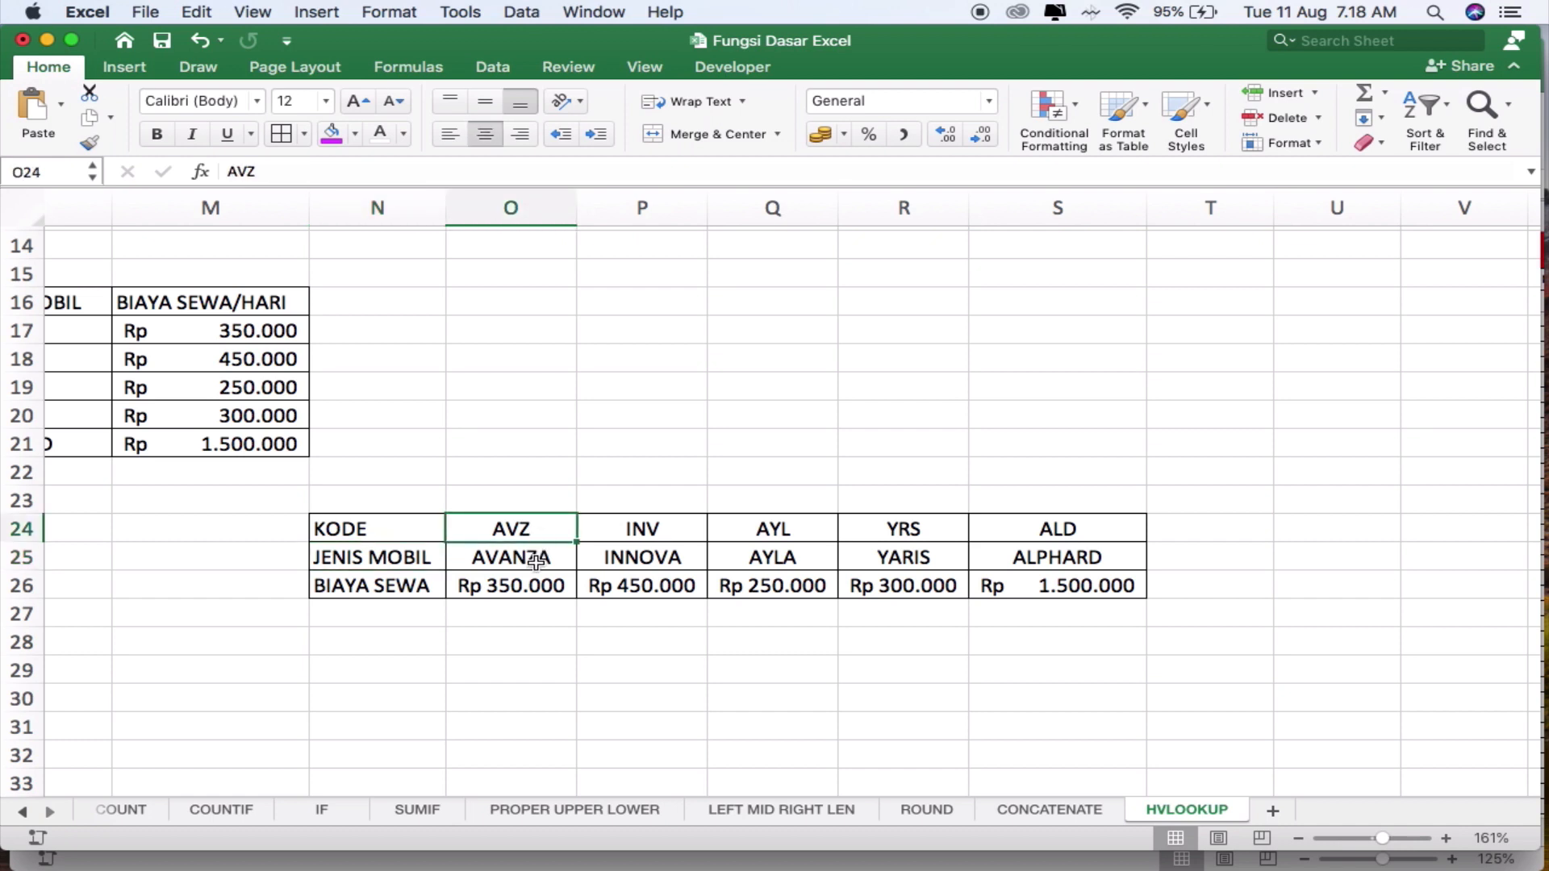
{"action": "left_click", "coordinate": [537, 563]}
{"action": "left_click", "coordinate": [649, 534]}
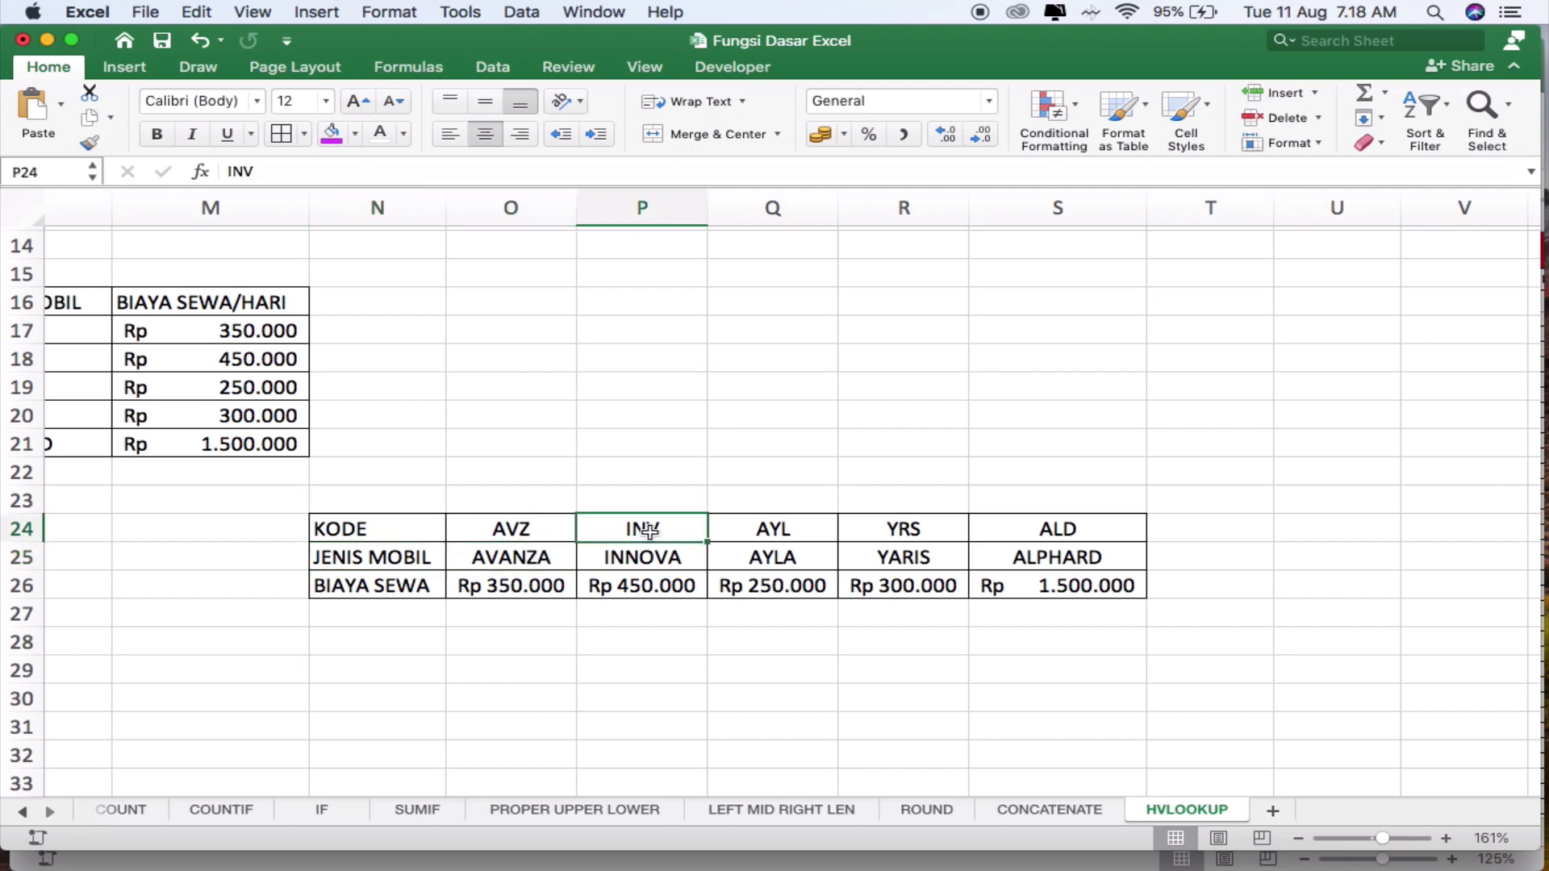
{"action": "left_click", "coordinate": [674, 578]}
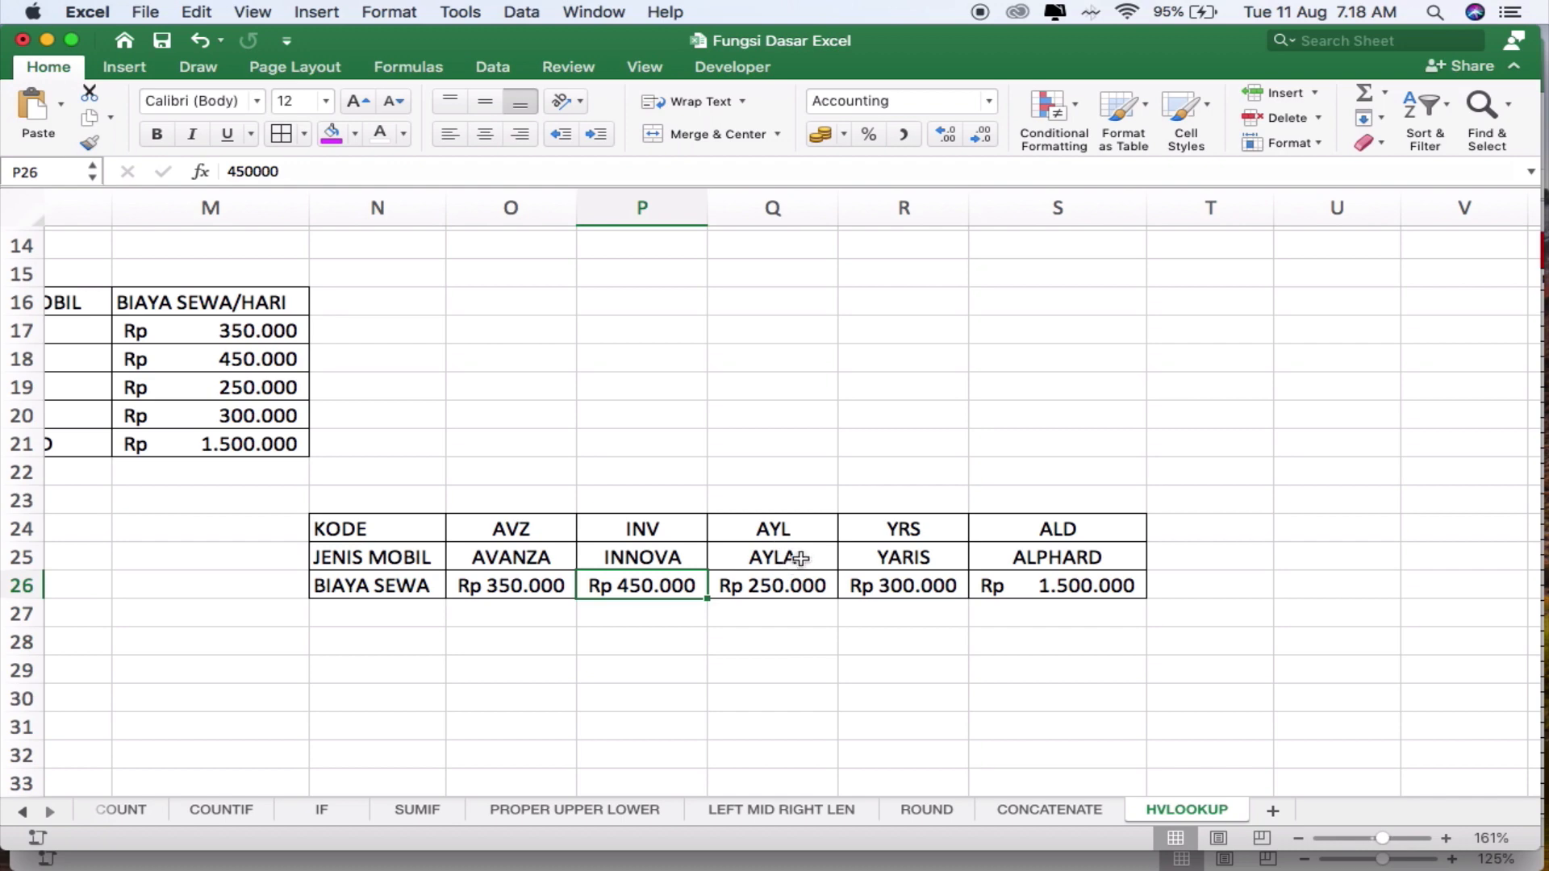
{"action": "left_click", "coordinate": [794, 564]}
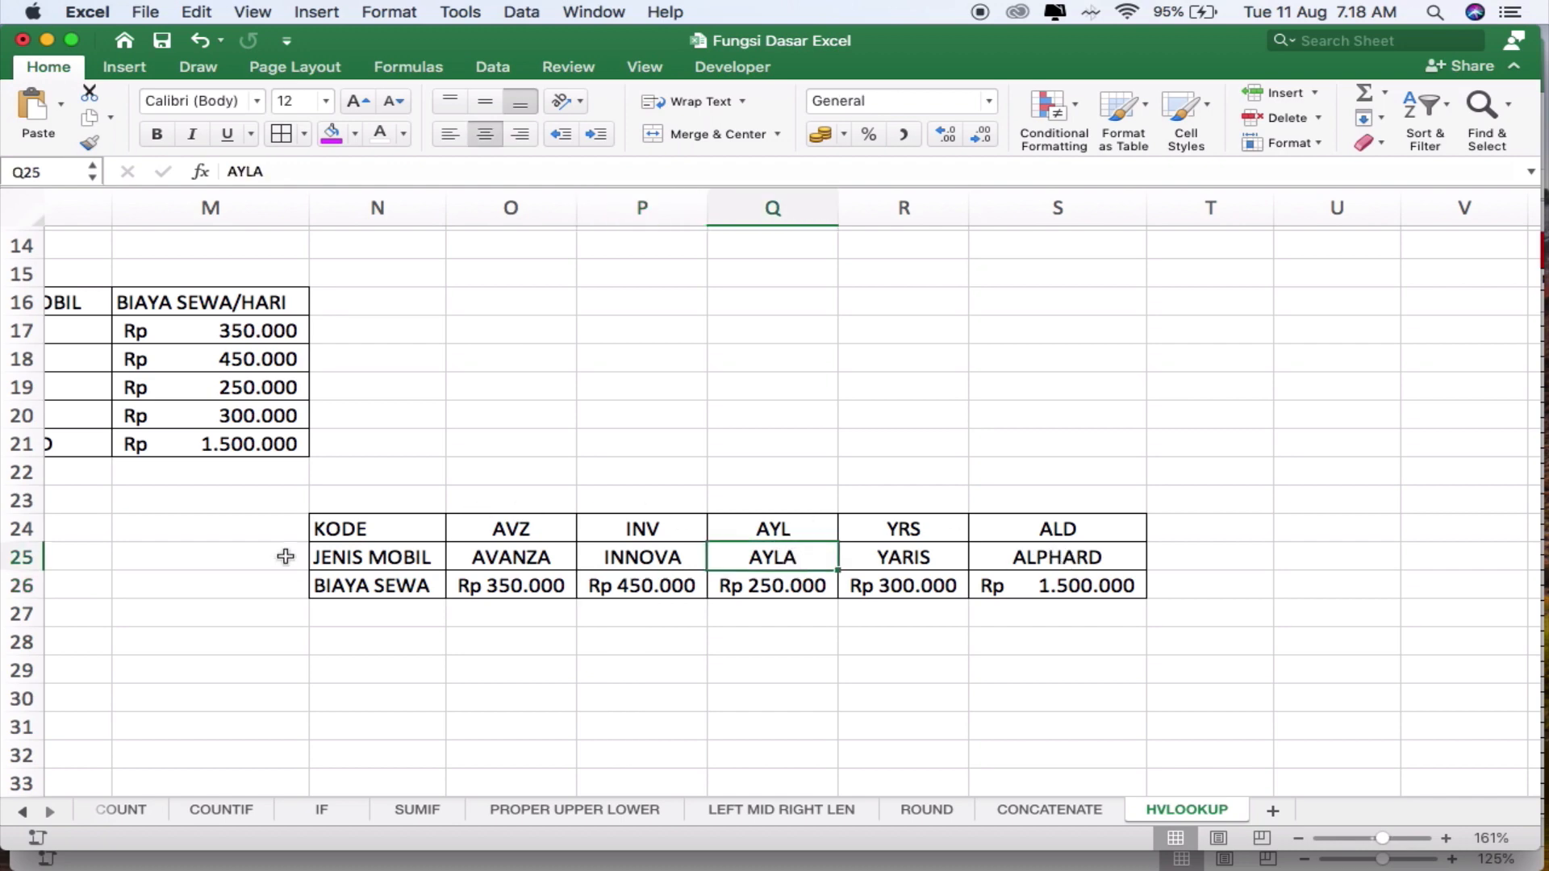
Compare the layouts of the two lookup tables and select the horizontal table's headings in N24:N26
{"action": "scroll", "coordinate": [288, 555], "scroll_direction": "left", "scroll_amount": 5}
{"action": "scroll", "coordinate": [288, 555], "scroll_direction": "up", "scroll_amount": 1}
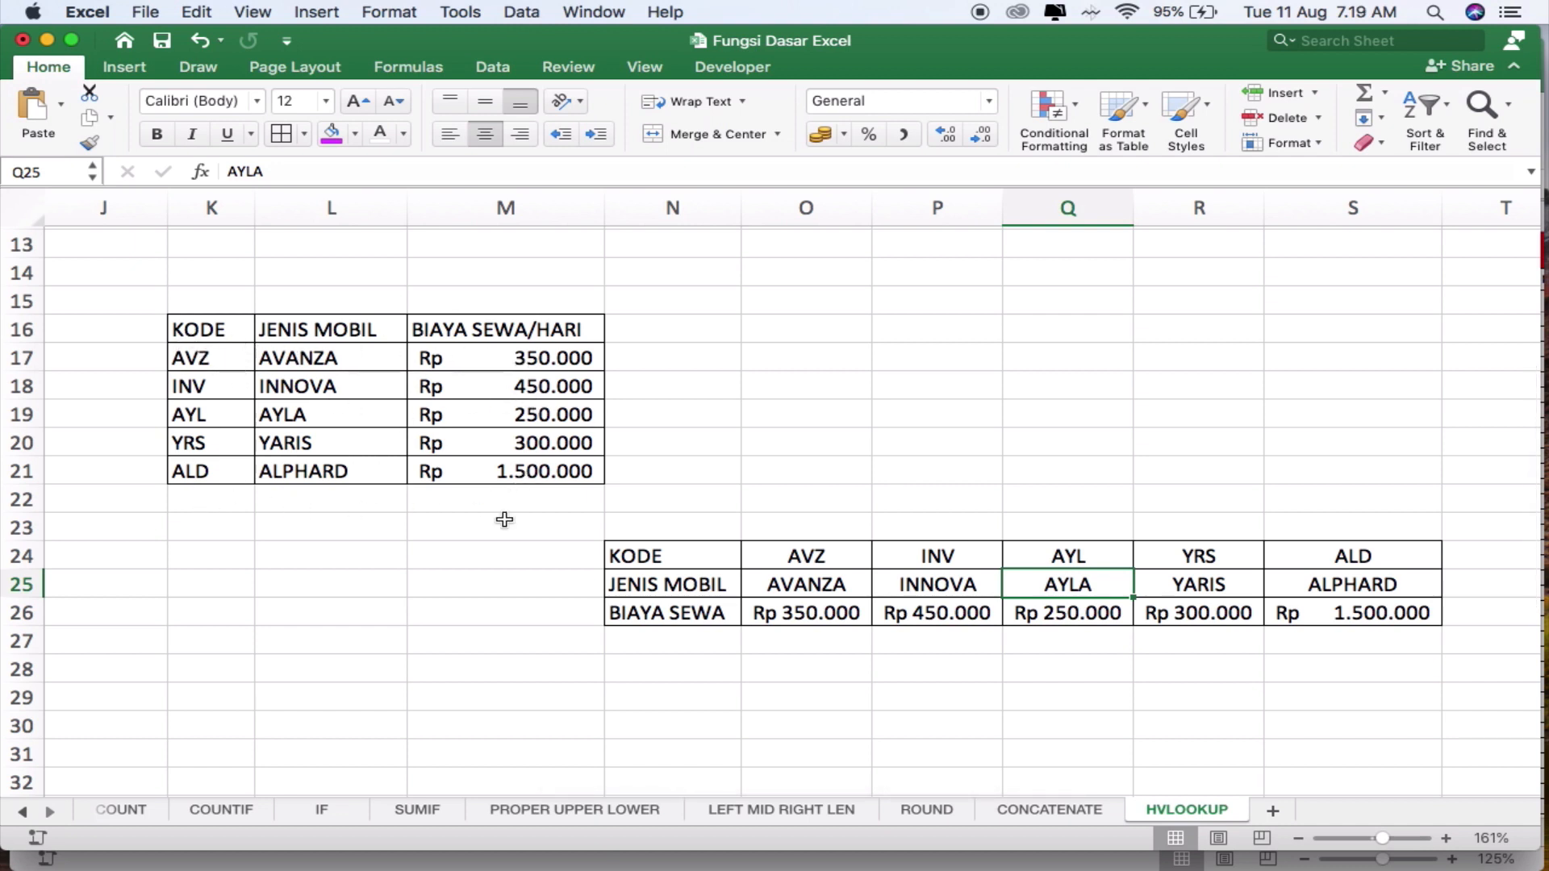
{"action": "left_click_drag", "start_coordinate": [673, 556], "coordinate": [673, 613]}
Start a VLOOKUP formula in F4 of the JENIS MOBIL column, using the rental code in E4 as the lookup value
{"action": "scroll", "coordinate": [240, 363], "scroll_direction": "left", "scroll_amount": 10}
{"action": "scroll", "coordinate": [240, 363], "scroll_direction": "up", "scroll_amount": 4}
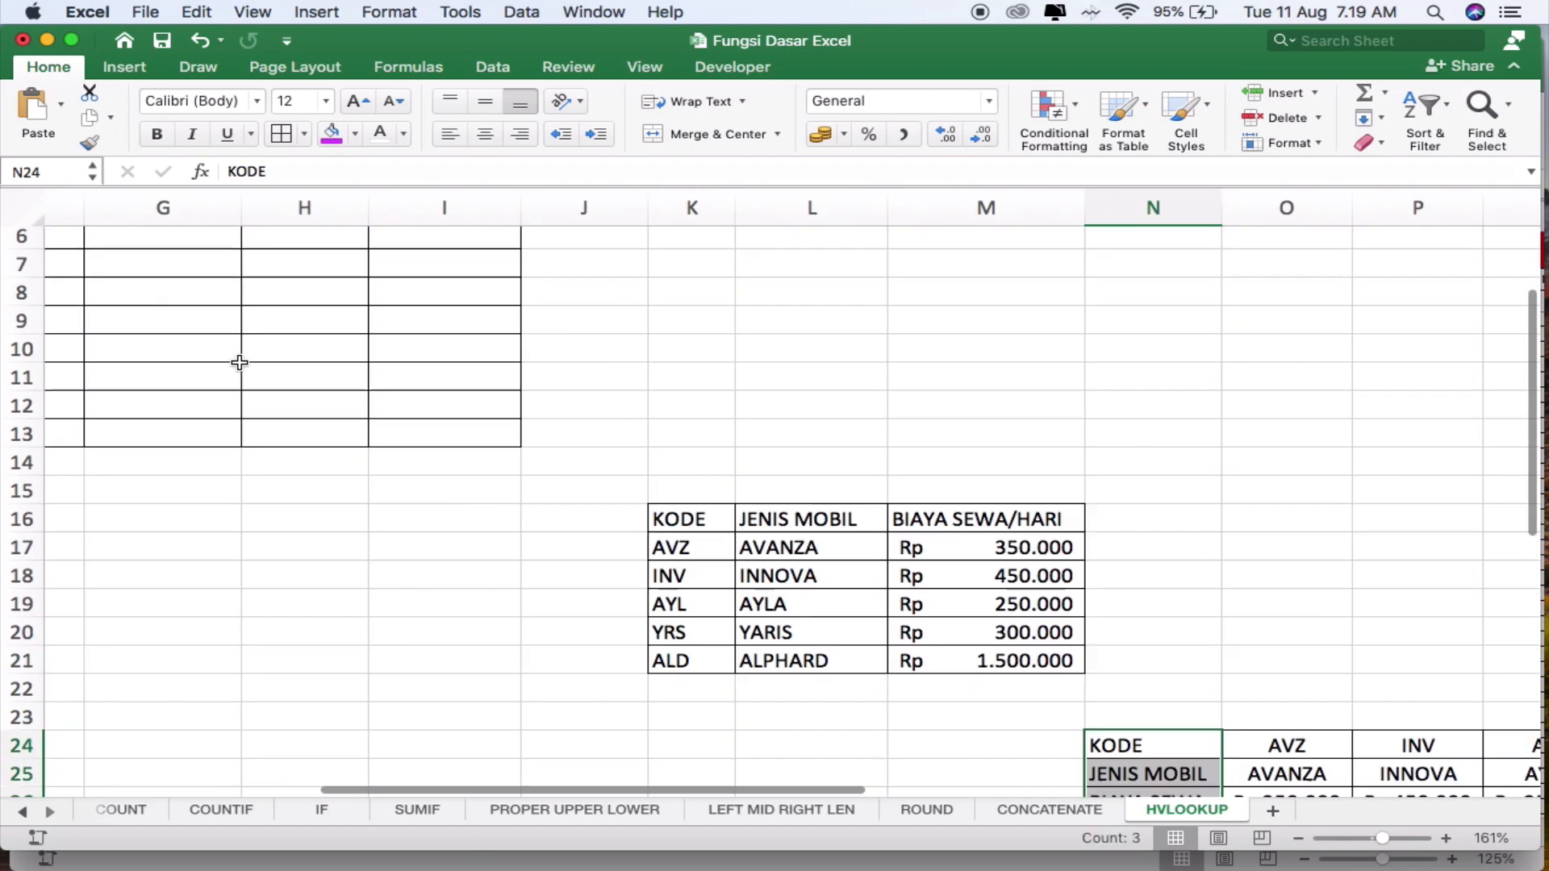
{"action": "scroll", "coordinate": [240, 363], "scroll_direction": "left", "scroll_amount": 8}
{"action": "scroll", "coordinate": [240, 363], "scroll_direction": "up", "scroll_amount": 3}
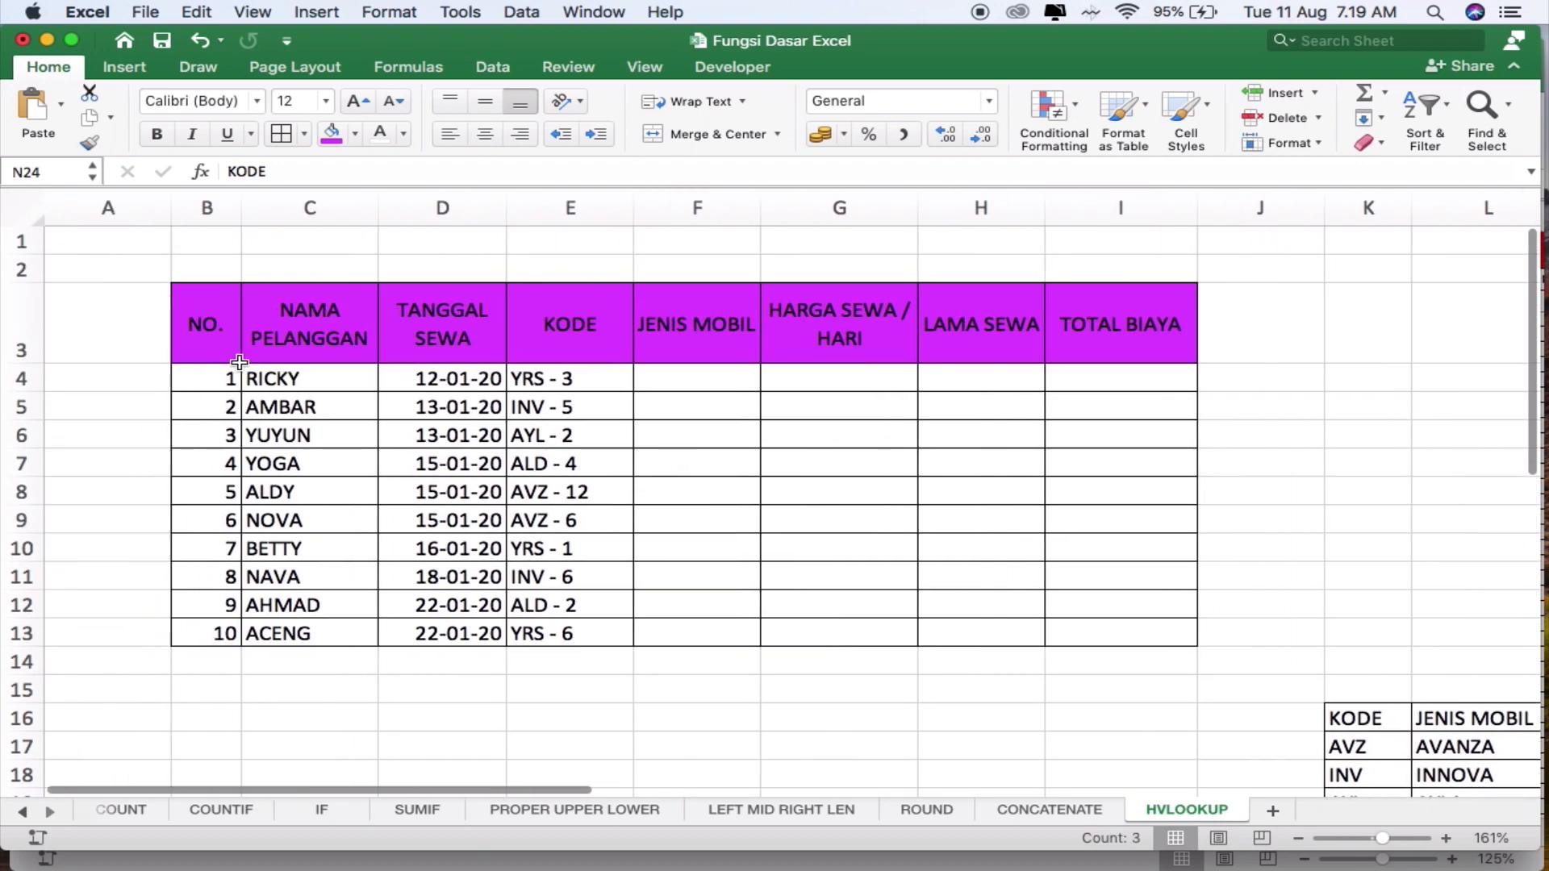
{"action": "scroll", "coordinate": [885, 566], "scroll_direction": "right", "scroll_amount": 3}
{"action": "scroll", "coordinate": [885, 566], "scroll_direction": "down", "scroll_amount": 1}
{"action": "scroll", "coordinate": [885, 565], "scroll_direction": "left", "scroll_amount": 3}
{"action": "scroll", "coordinate": [885, 566], "scroll_direction": "up", "scroll_amount": 1}
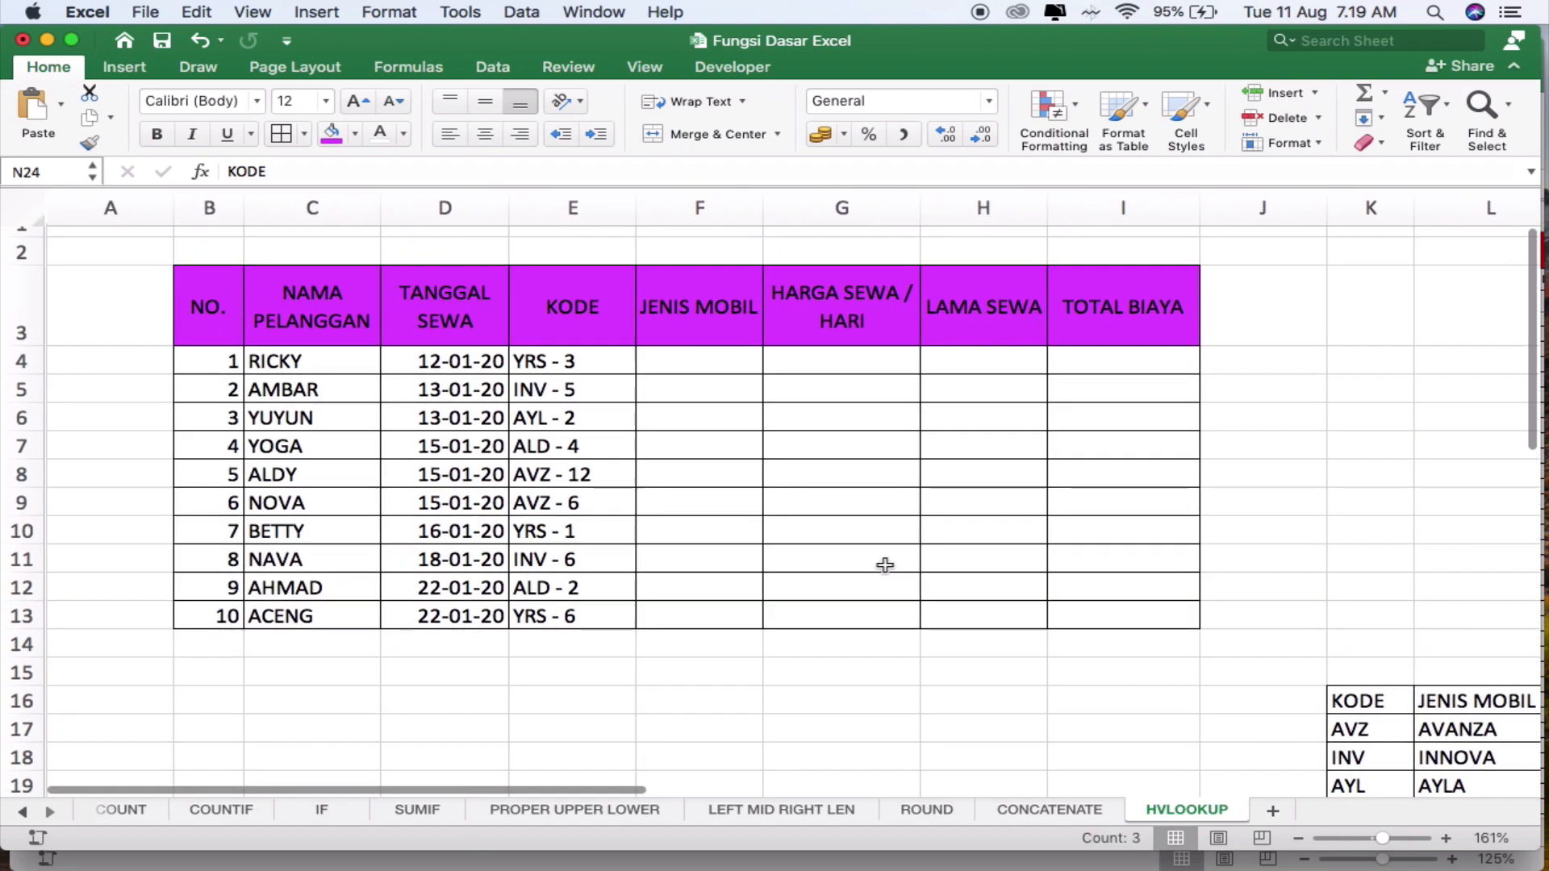
{"action": "left_click", "coordinate": [676, 365]}
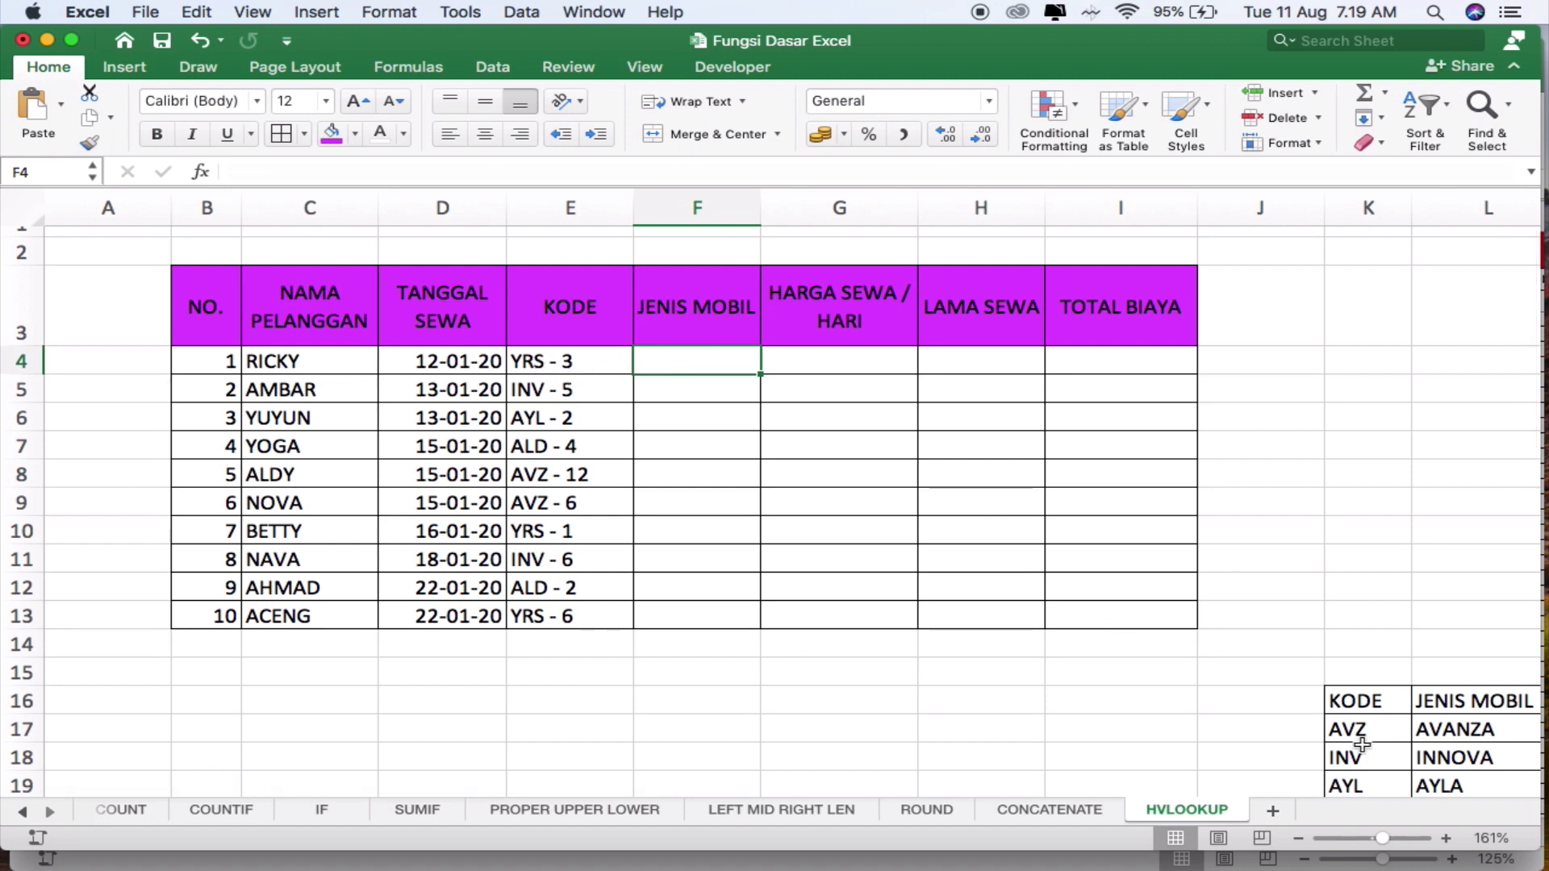
{"action": "scroll", "coordinate": [1291, 691], "scroll_direction": "down", "scroll_amount": 1}
{"action": "scroll", "coordinate": [1291, 691], "scroll_direction": "right", "scroll_amount": 1}
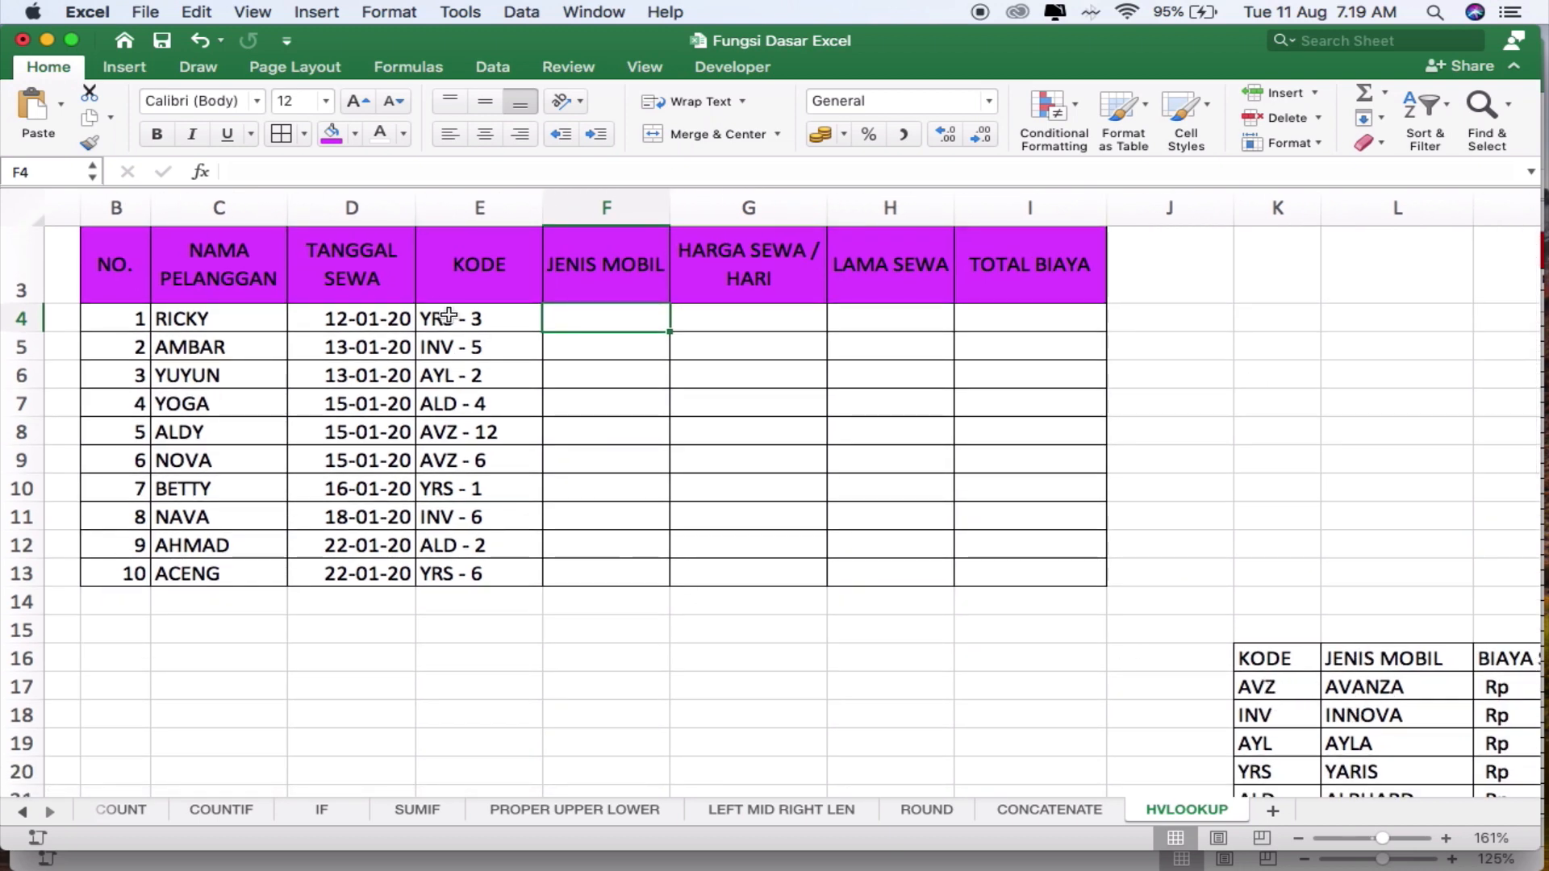
{"action": "type", "text": "="}
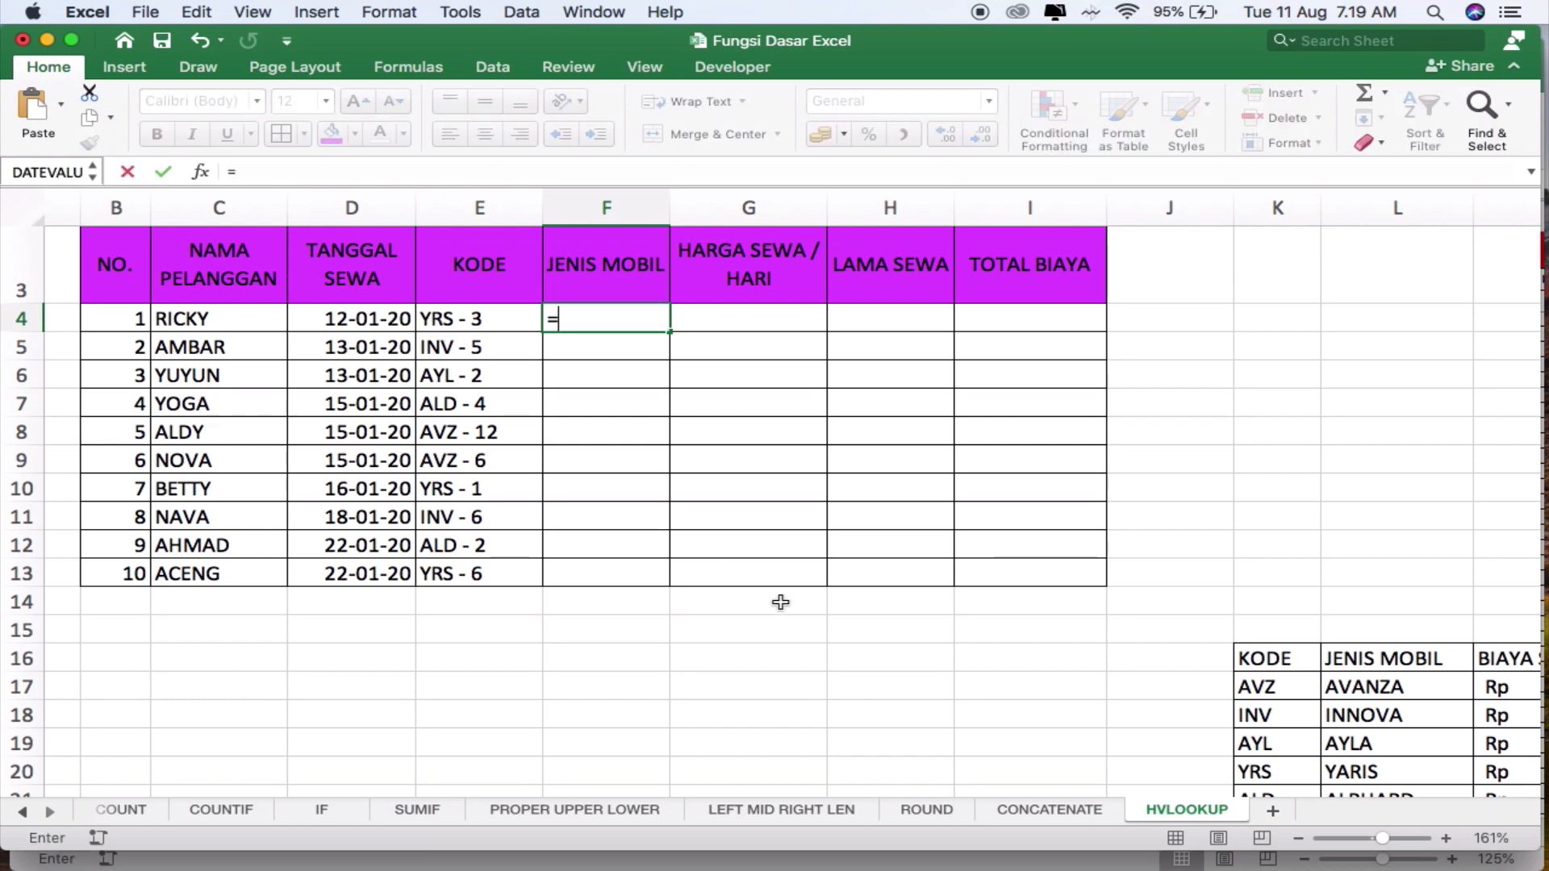
{"action": "type", "text": "v"}
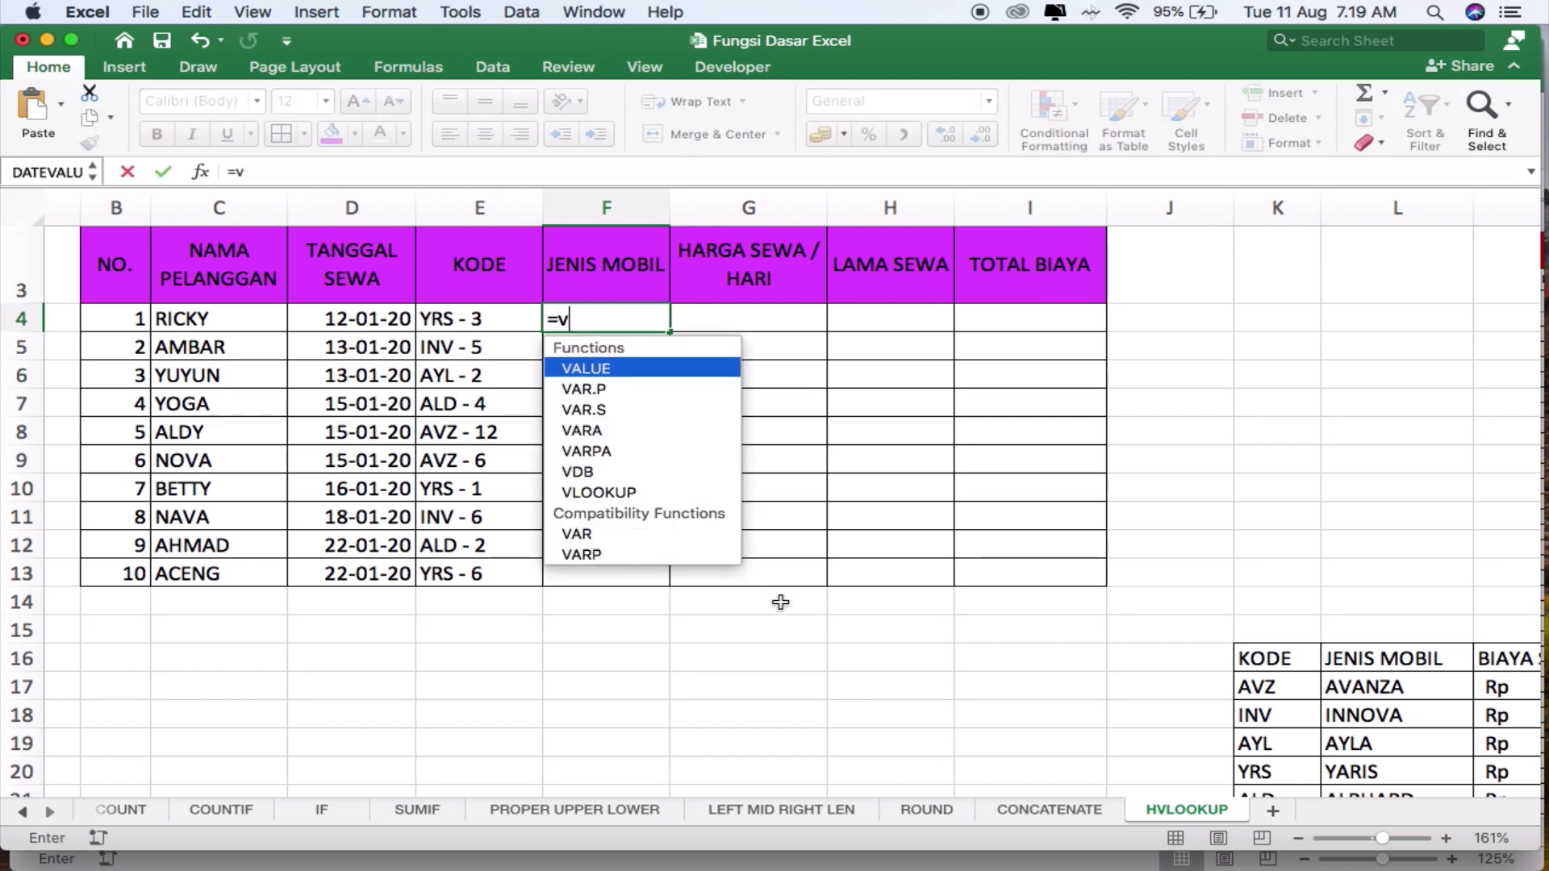
{"action": "type", "text": "lookup("}
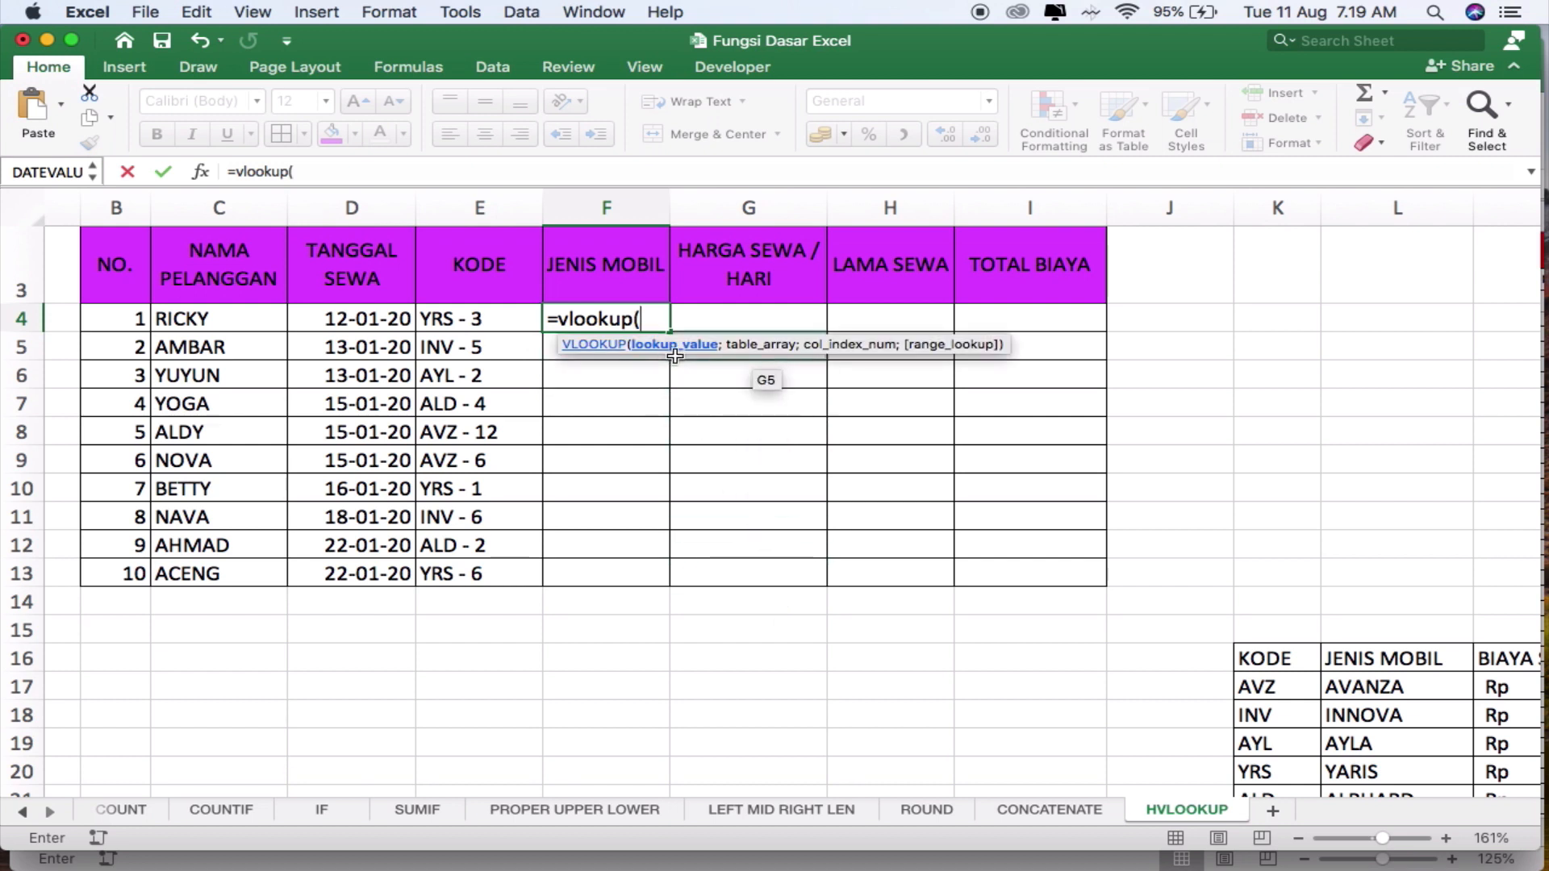
{"action": "left_click", "coordinate": [444, 322]}
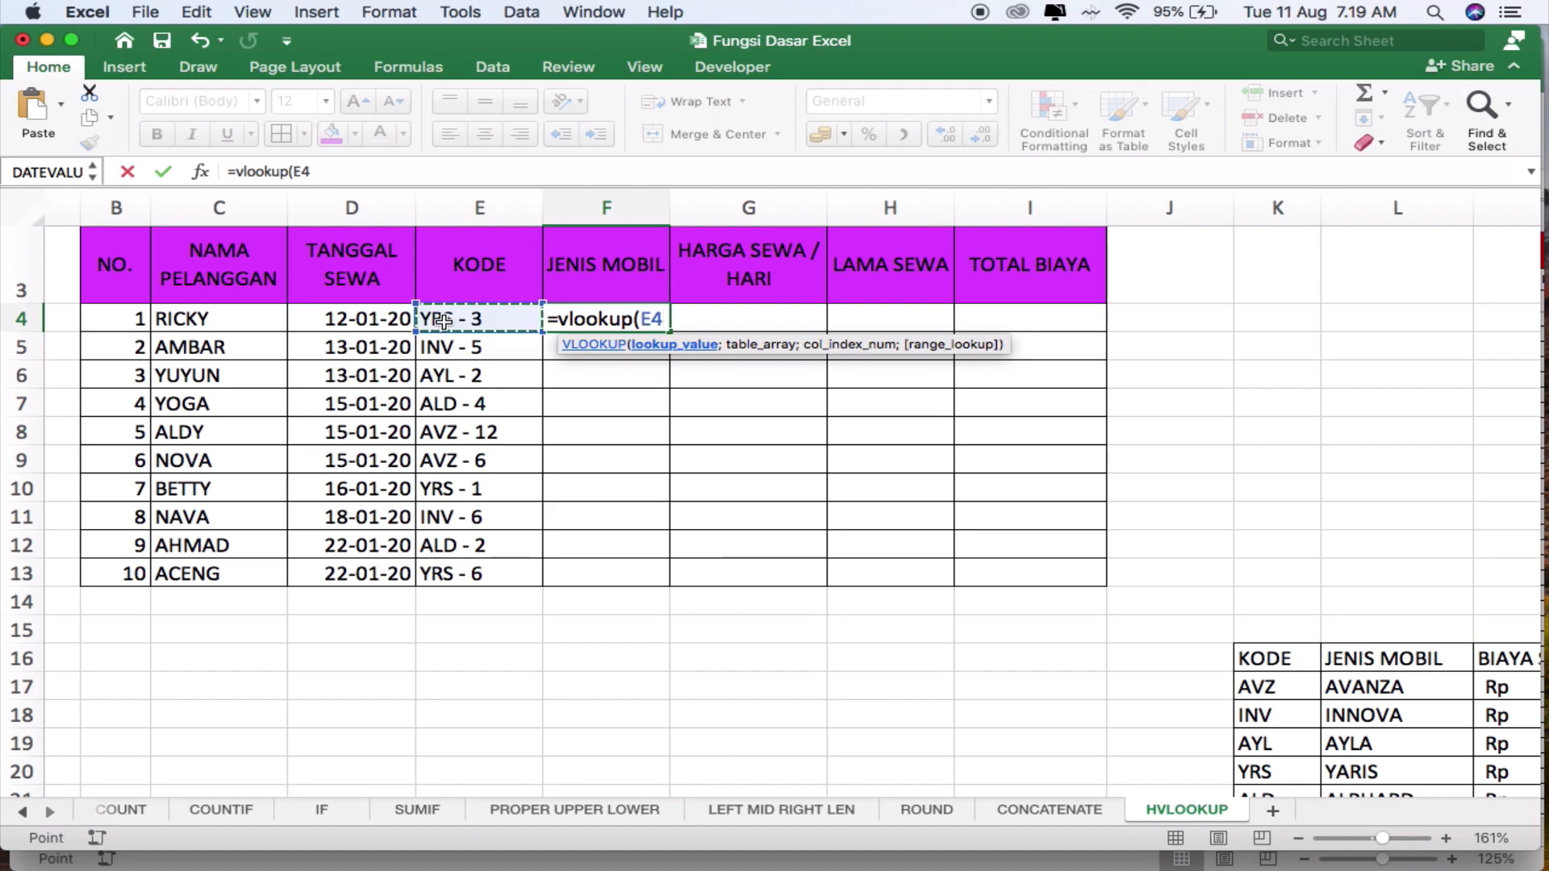
{"action": "type", "text": ";"}
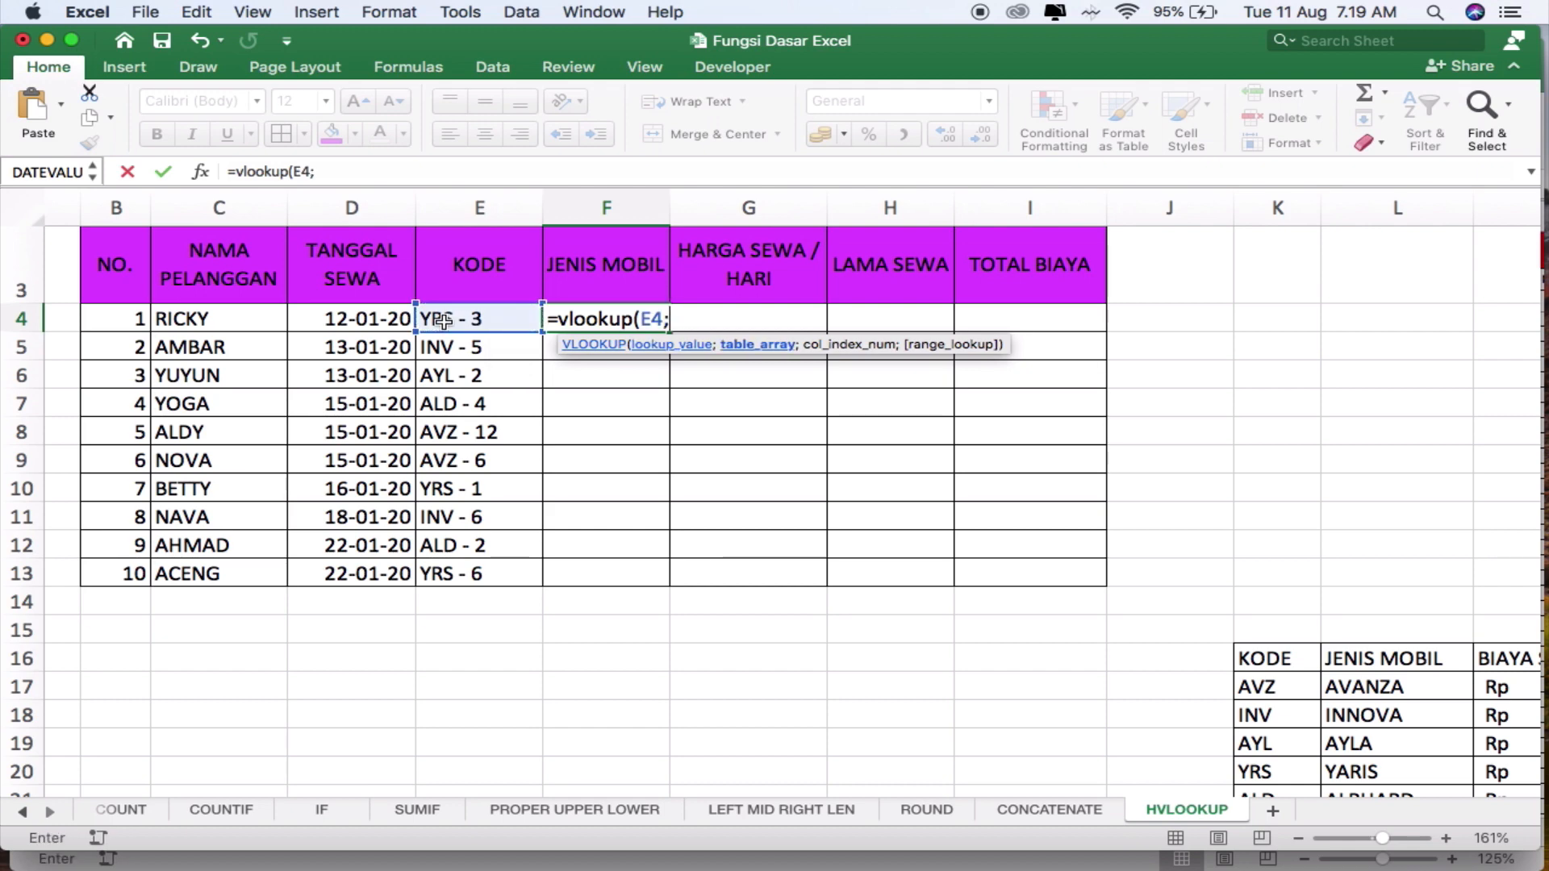
Set the VLOOKUP's table array to K17:M21, the vertical lookup table without its header row
{"action": "scroll", "coordinate": [1320, 702], "scroll_direction": "right", "scroll_amount": 2}
{"action": "scroll", "coordinate": [1319, 702], "scroll_direction": "down", "scroll_amount": 1}
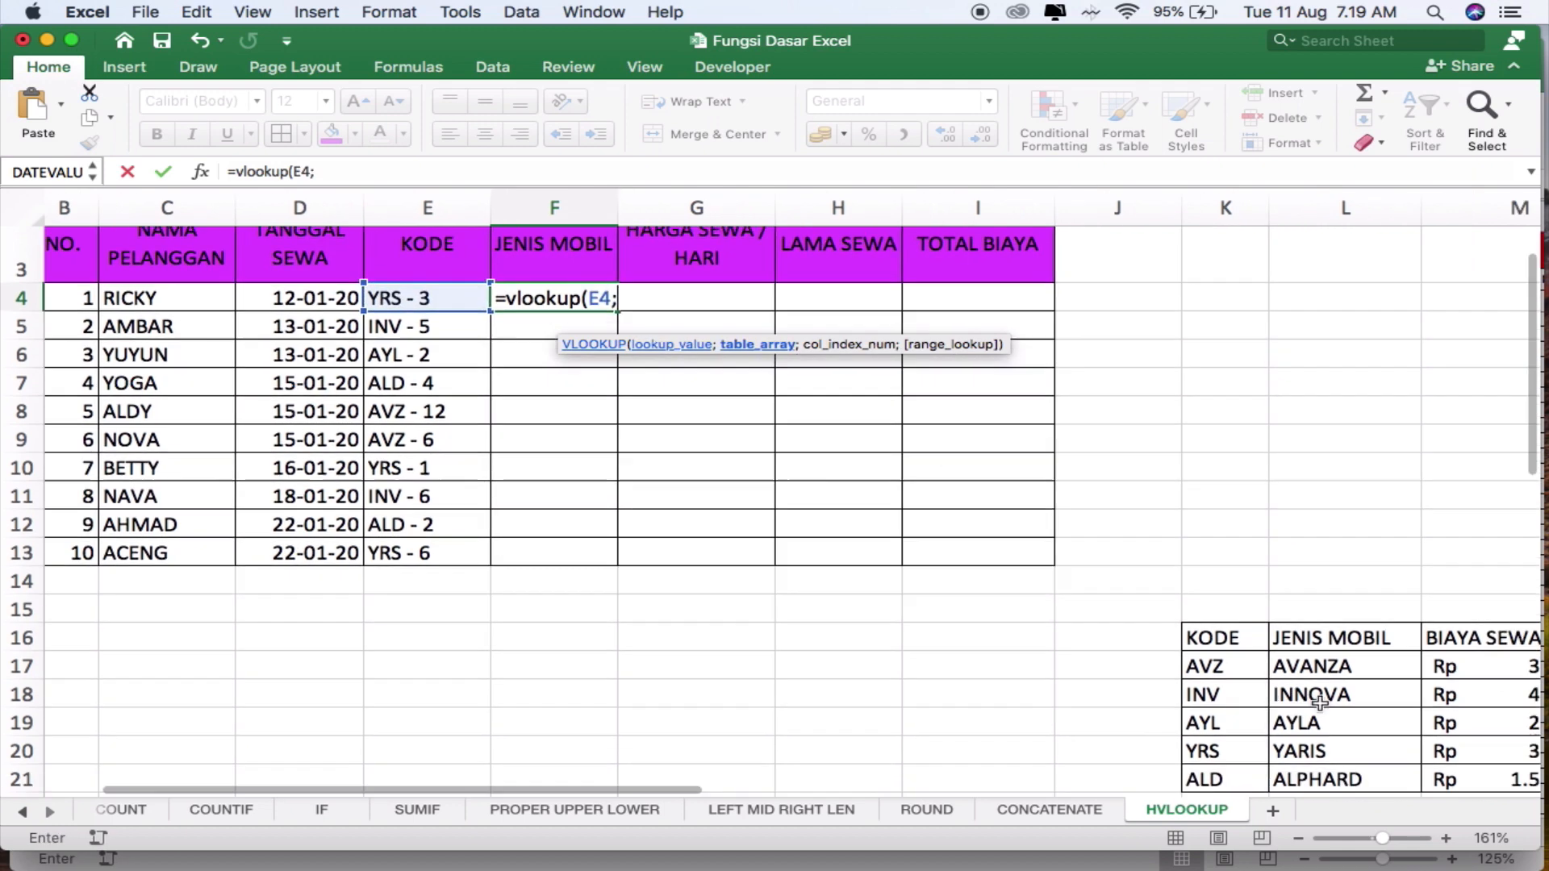
{"action": "scroll", "coordinate": [1319, 702], "scroll_direction": "down", "scroll_amount": 5}
{"action": "scroll", "coordinate": [1319, 702], "scroll_direction": "right", "scroll_amount": 6}
{"action": "left_click", "coordinate": [795, 528]}
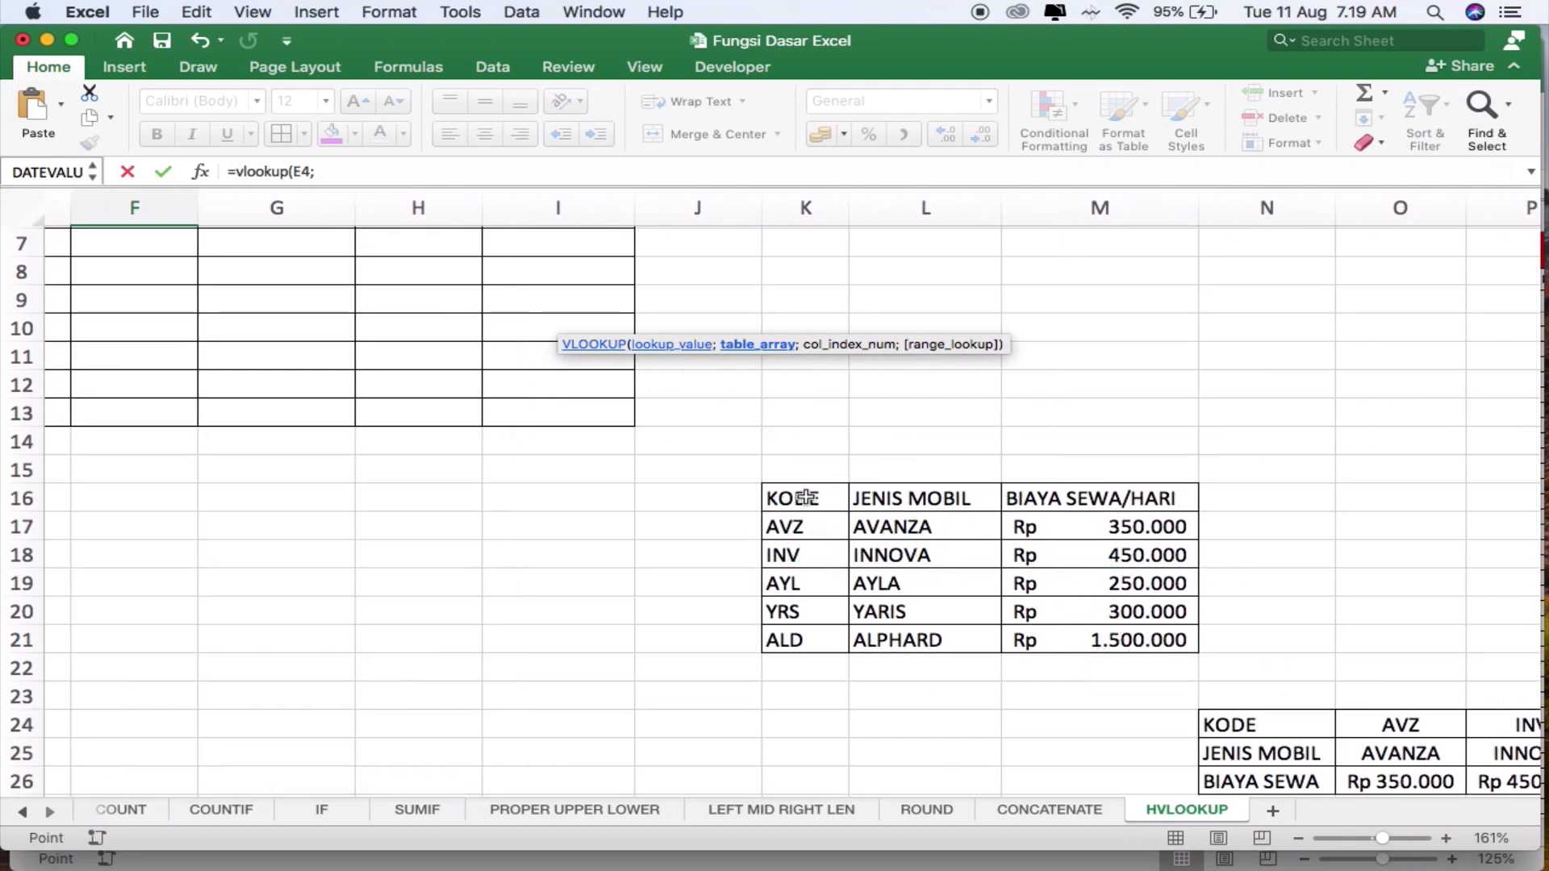
{"action": "left_click", "coordinate": [792, 528]}
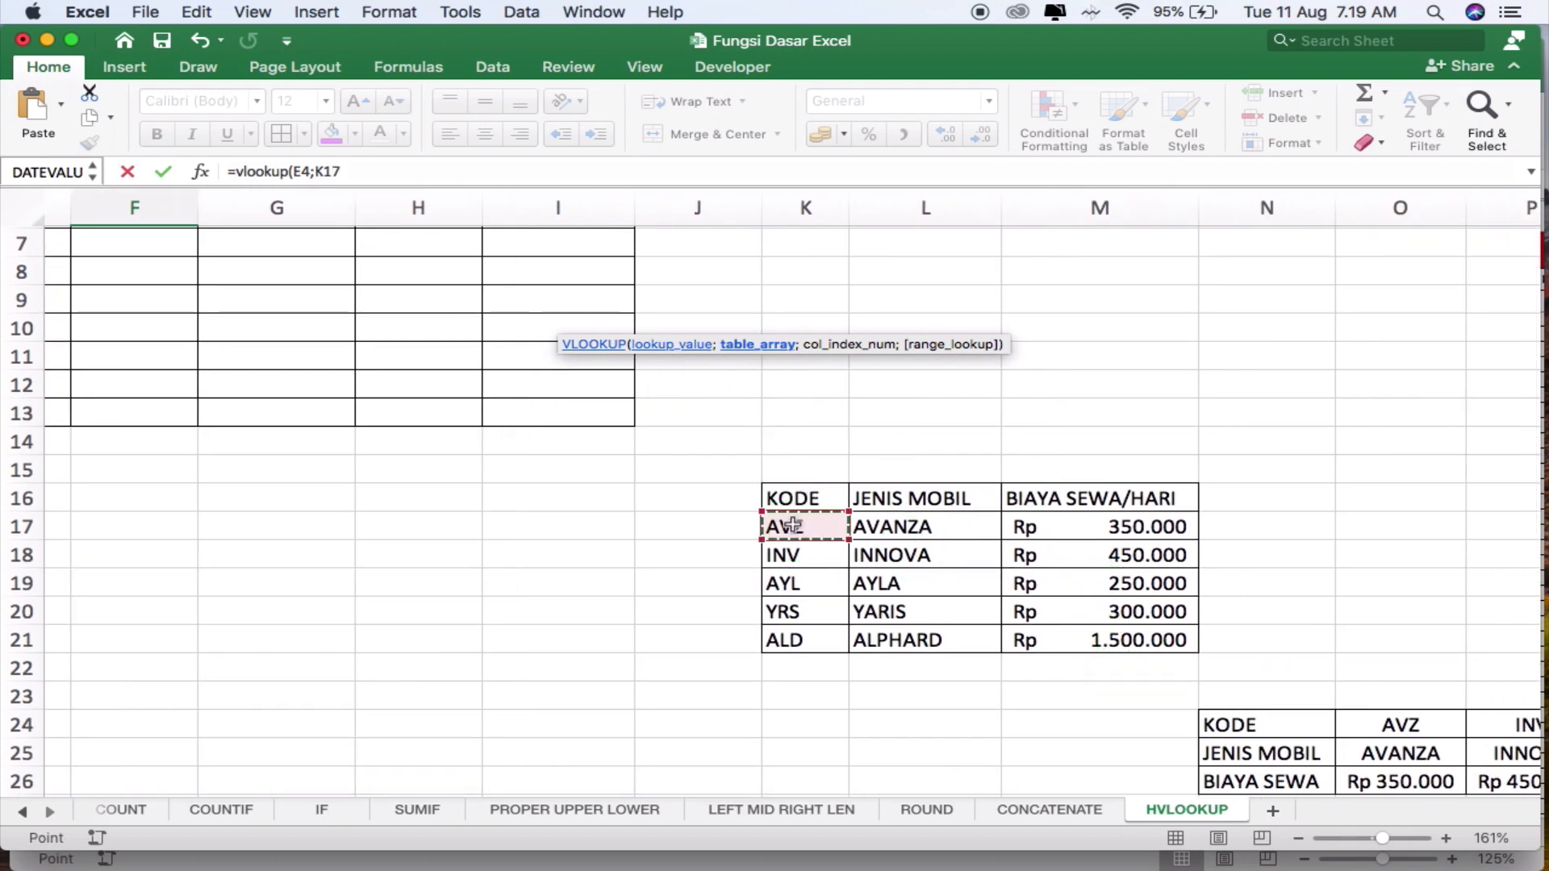
{"action": "left_click", "coordinate": [1130, 640], "text": "shift"}
{"action": "scroll", "coordinate": [297, 440], "scroll_direction": "left", "scroll_amount": 5}
{"action": "scroll", "coordinate": [297, 440], "scroll_direction": "up", "scroll_amount": 1}
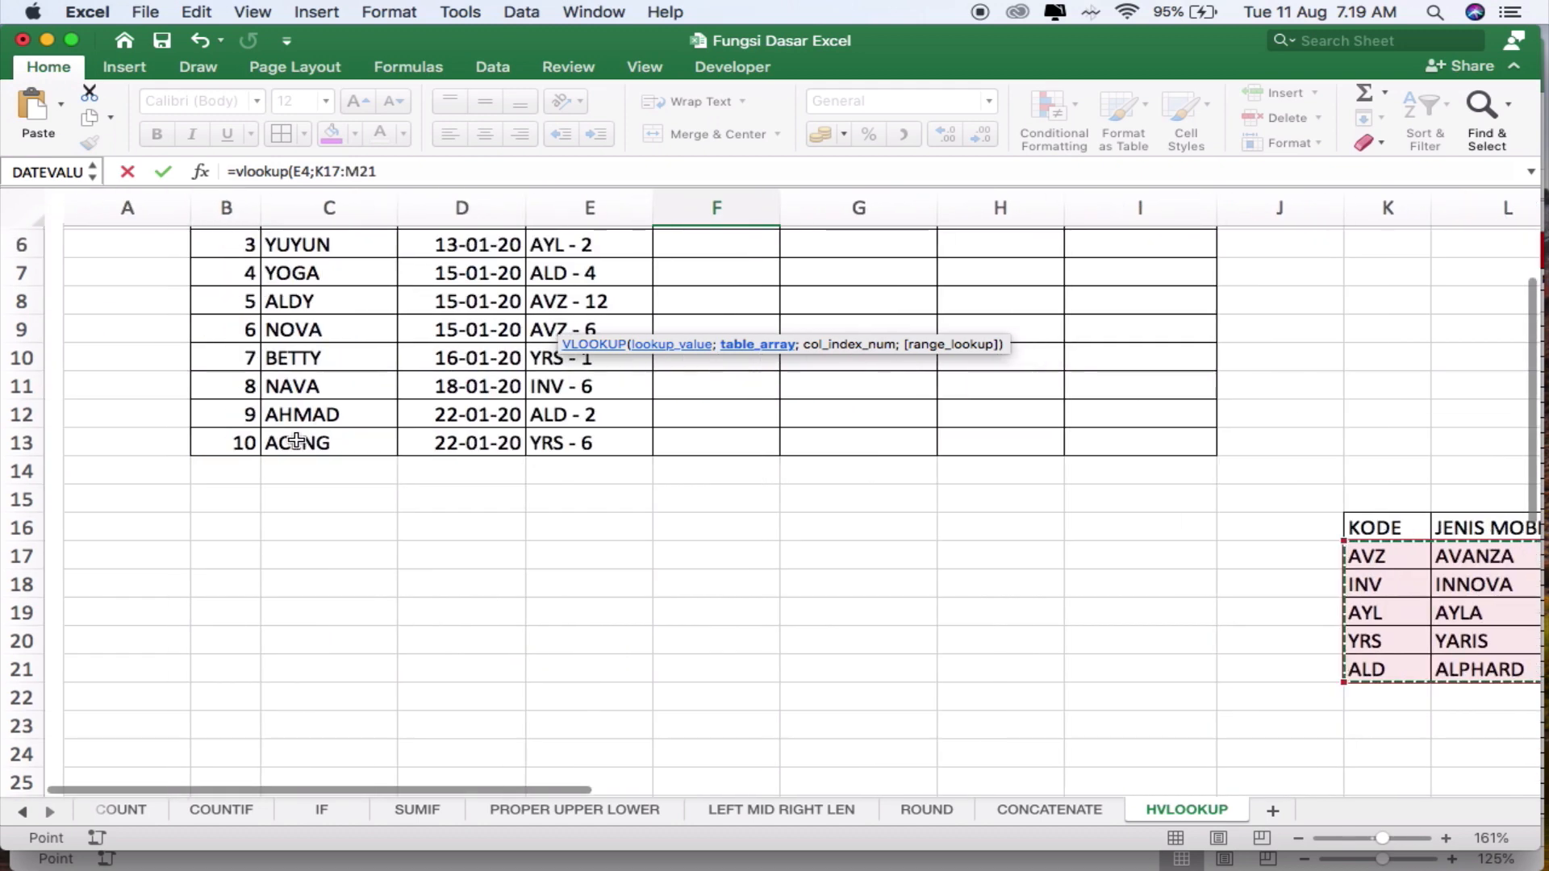
{"action": "scroll", "coordinate": [297, 439], "scroll_direction": "up", "scroll_amount": 5}
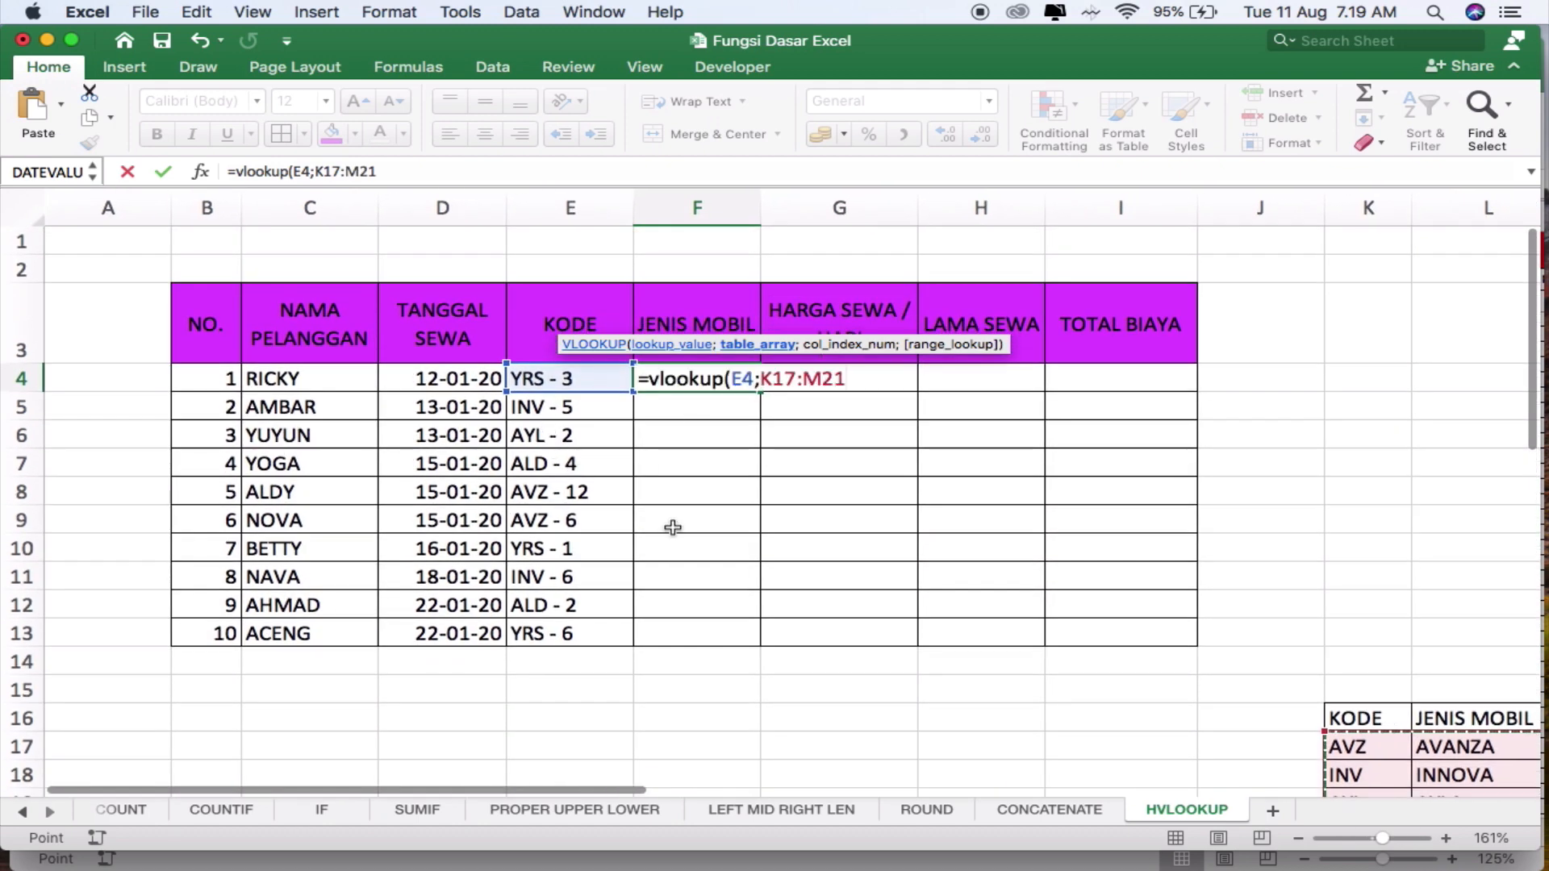
{"action": "scroll", "coordinate": [673, 527], "scroll_direction": "down", "scroll_amount": 4}
{"action": "scroll", "coordinate": [673, 528], "scroll_direction": "right", "scroll_amount": 1}
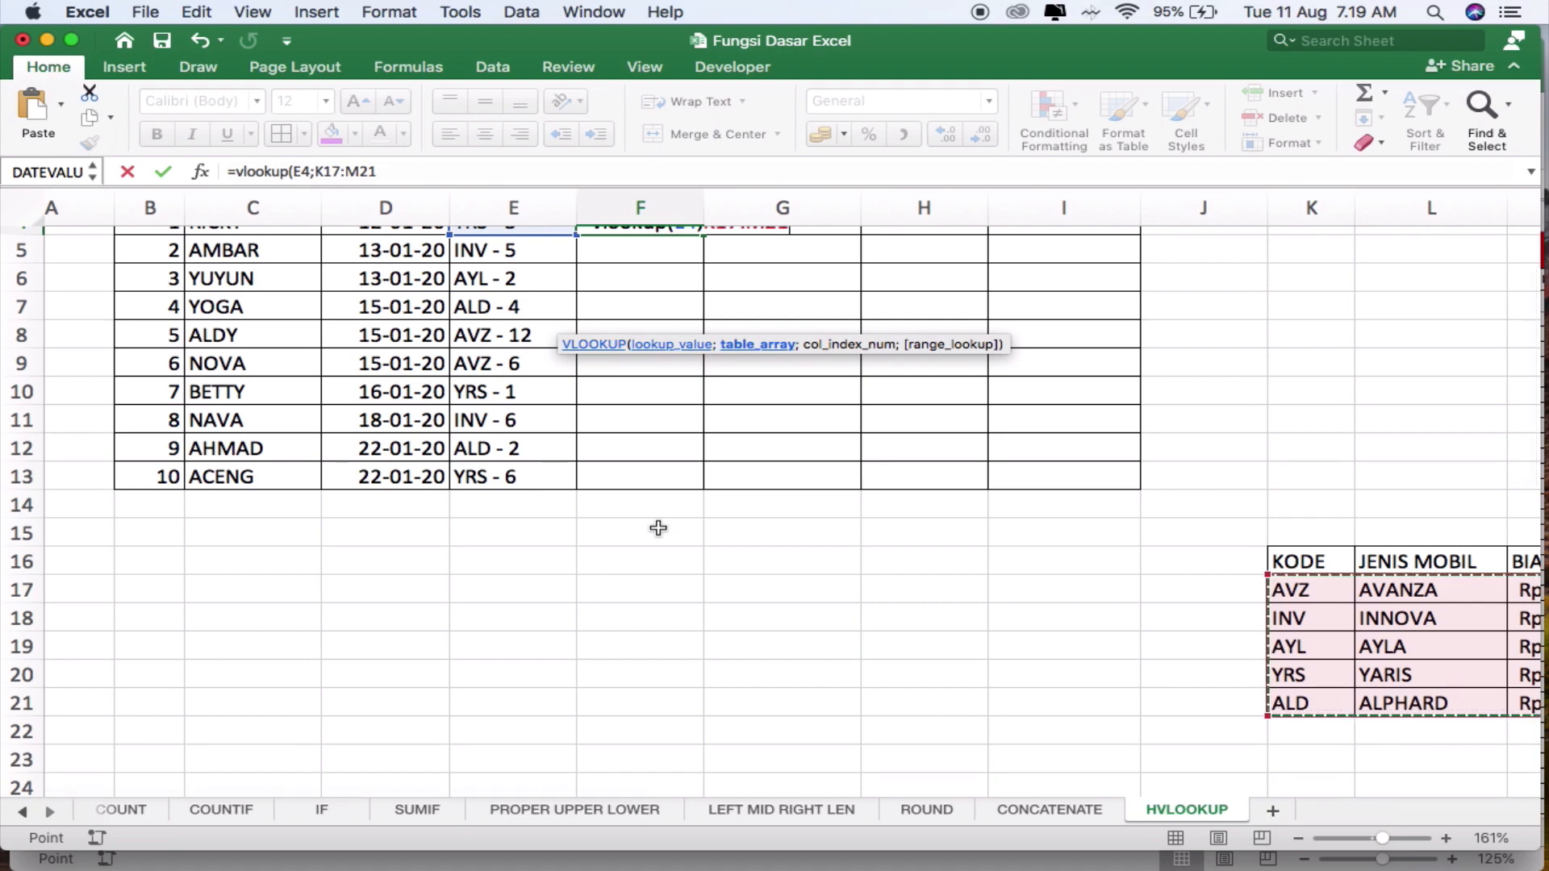
{"action": "scroll", "coordinate": [659, 528], "scroll_direction": "up", "scroll_amount": 5}
{"action": "scroll", "coordinate": [659, 528], "scroll_direction": "left", "scroll_amount": 1}
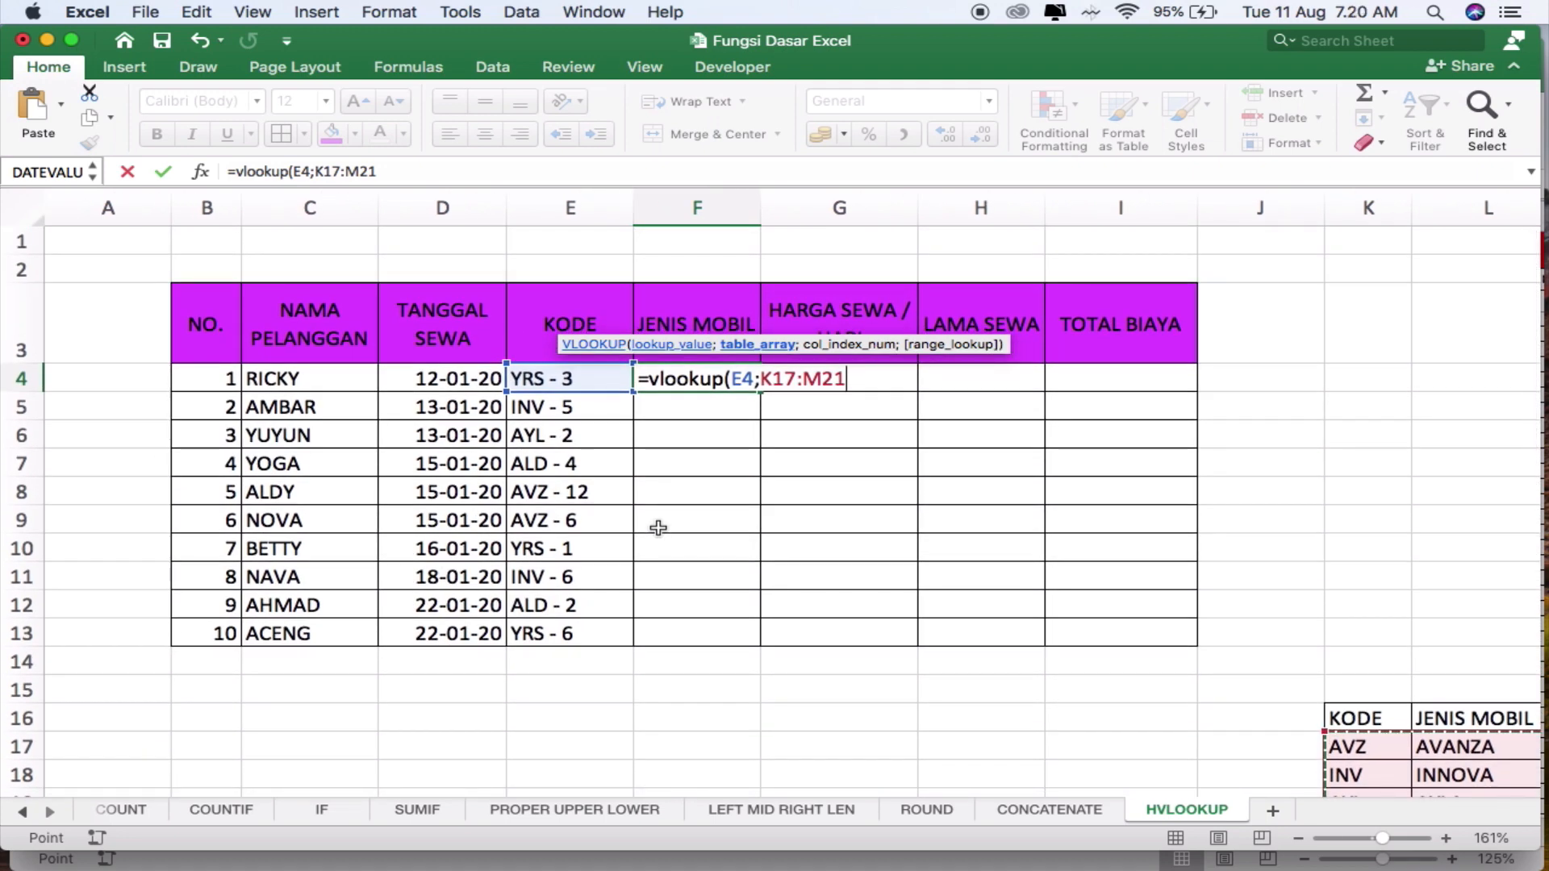
Set the column index to 2 and complete the formula in F4 as =VLOOKUP(E4;K17:M21;2)
{"action": "type", "text": ";"}
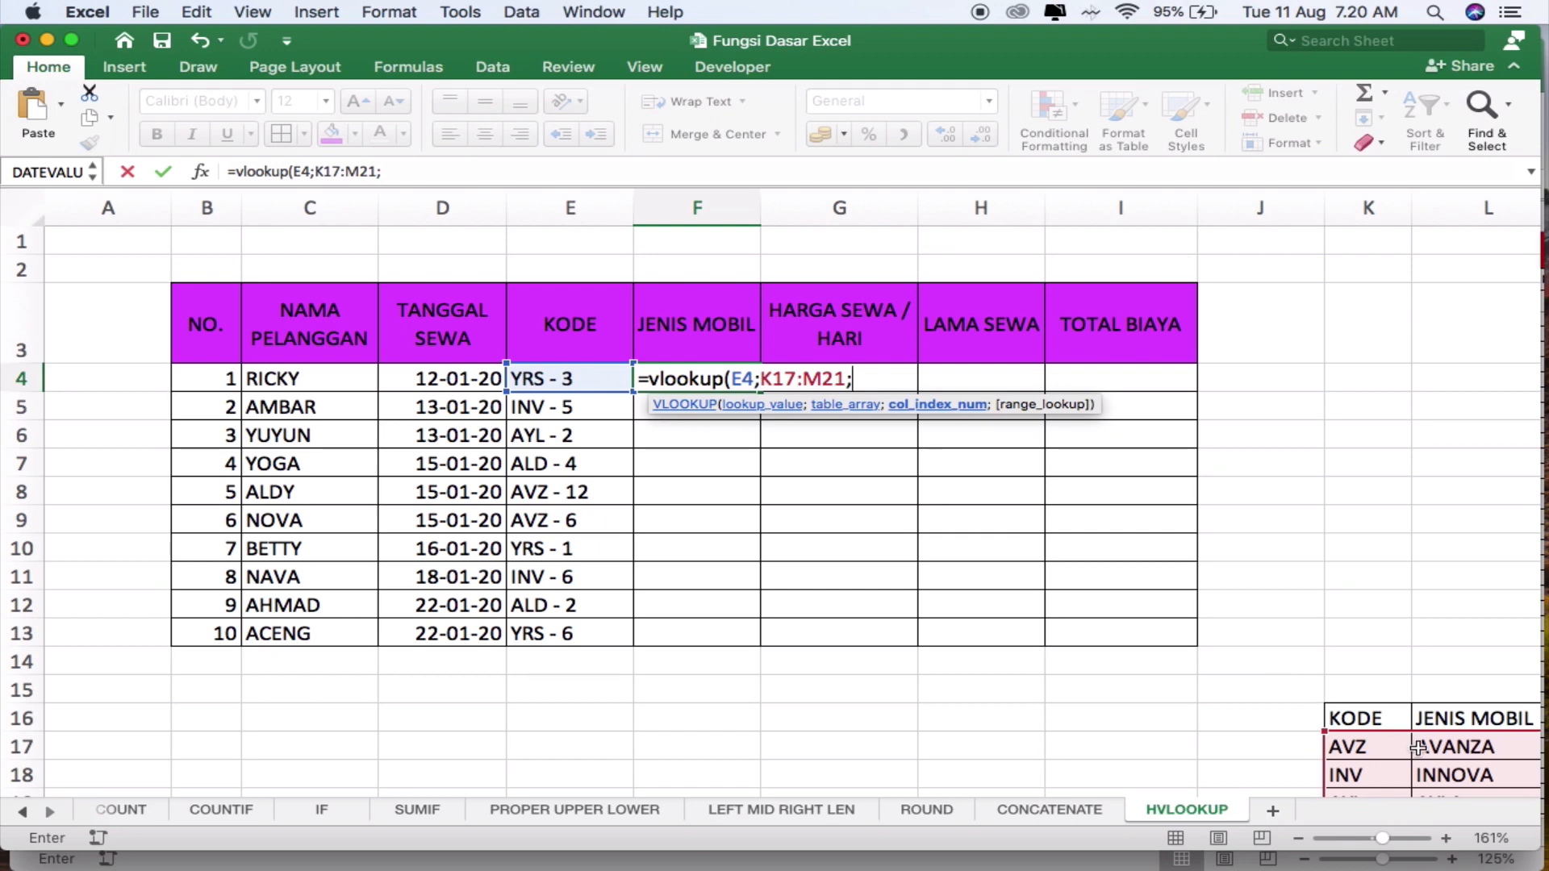
{"action": "scroll", "coordinate": [1448, 760], "scroll_direction": "right", "scroll_amount": 3}
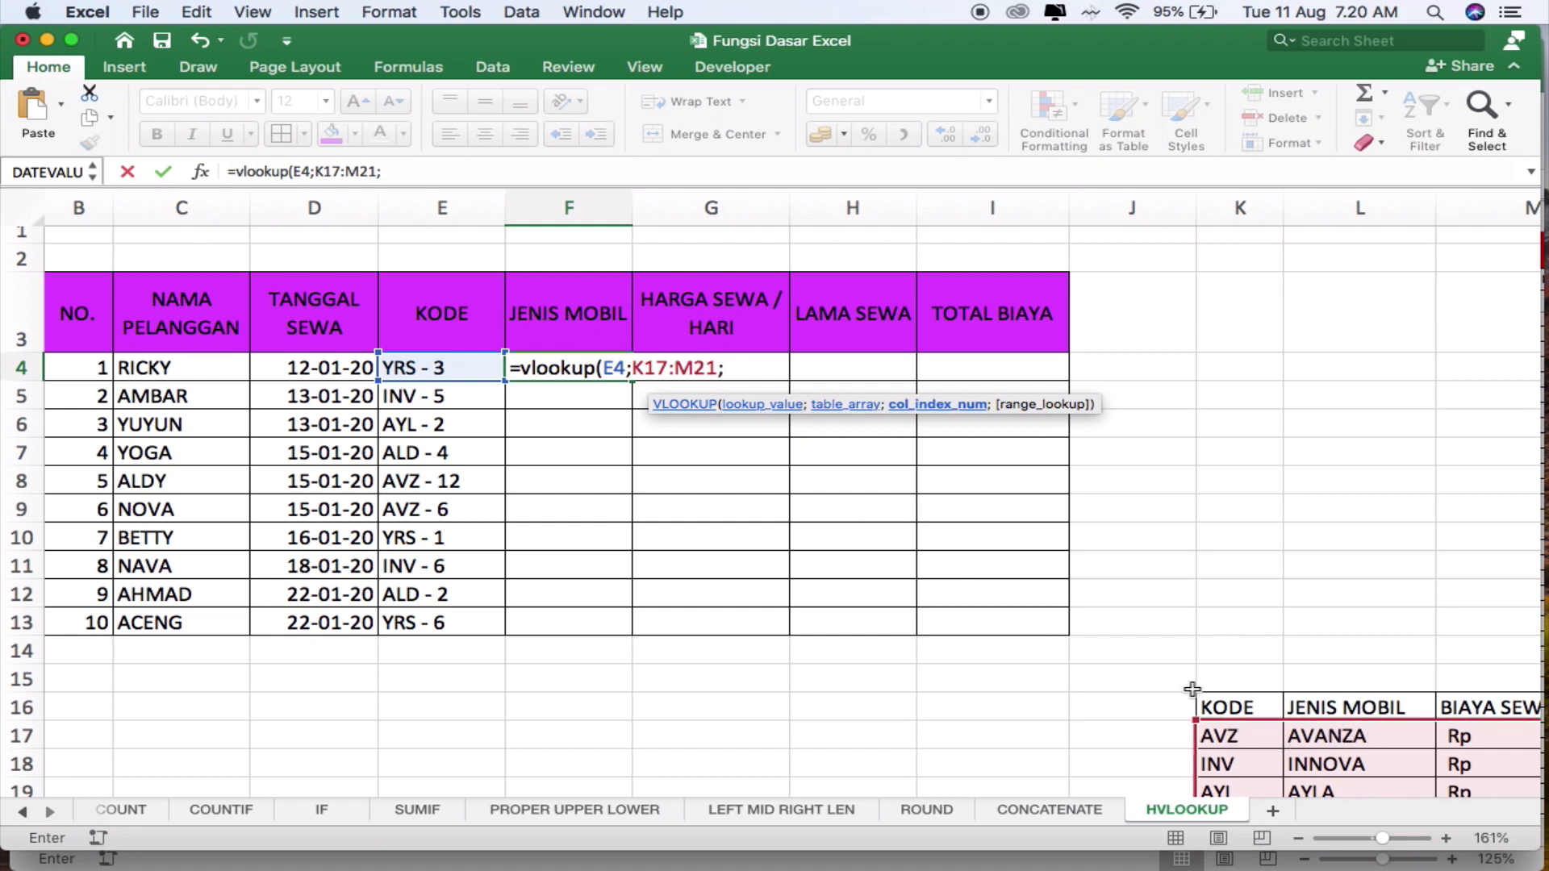
{"action": "type", "text": "2"}
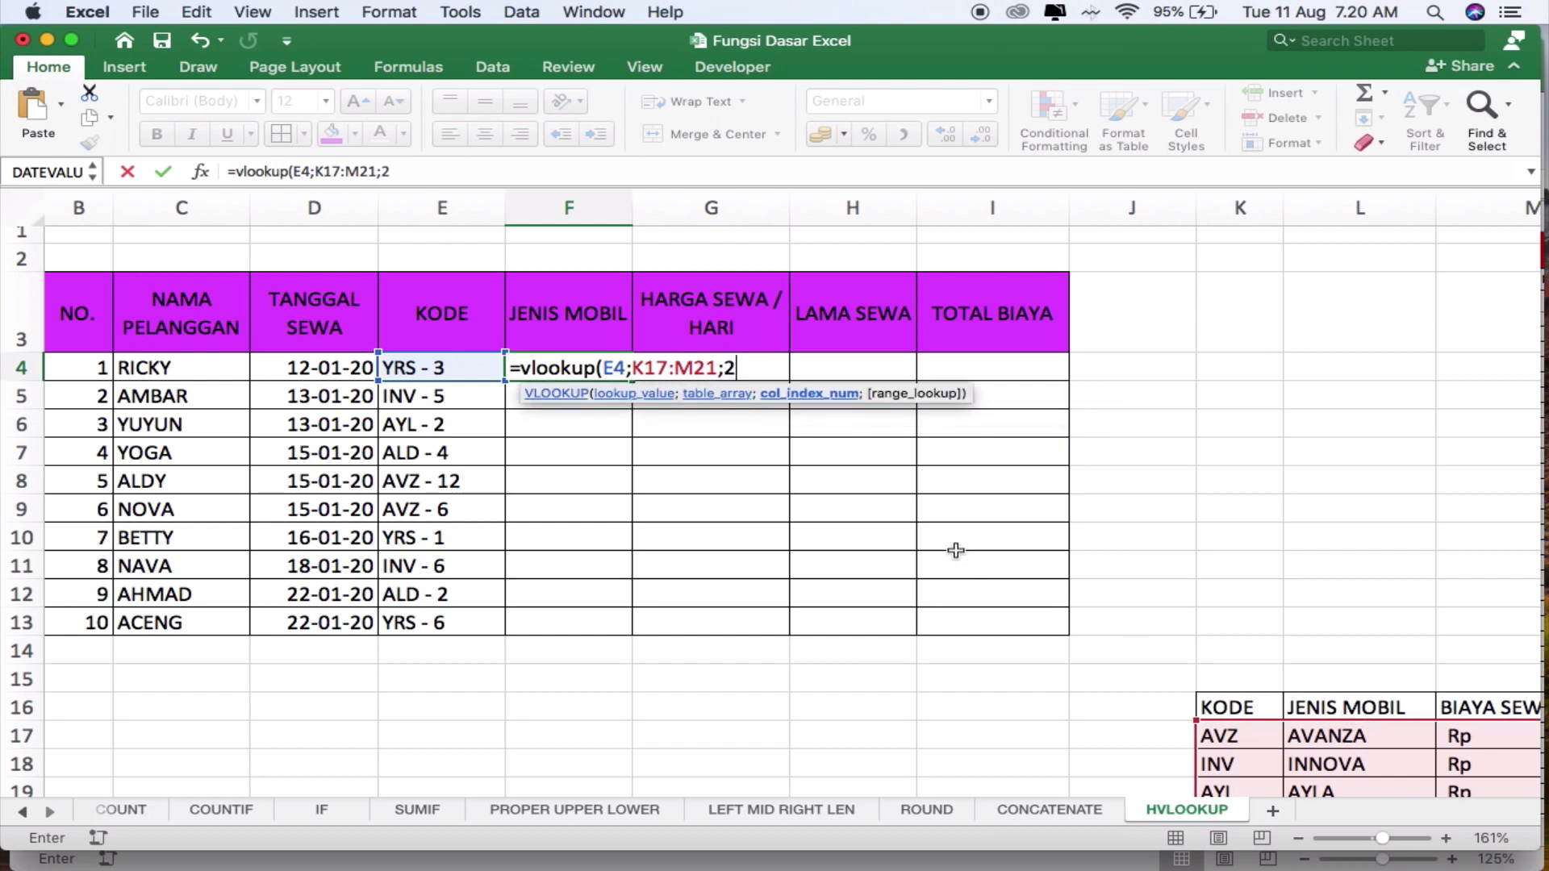
{"action": "type", "text": ")"}
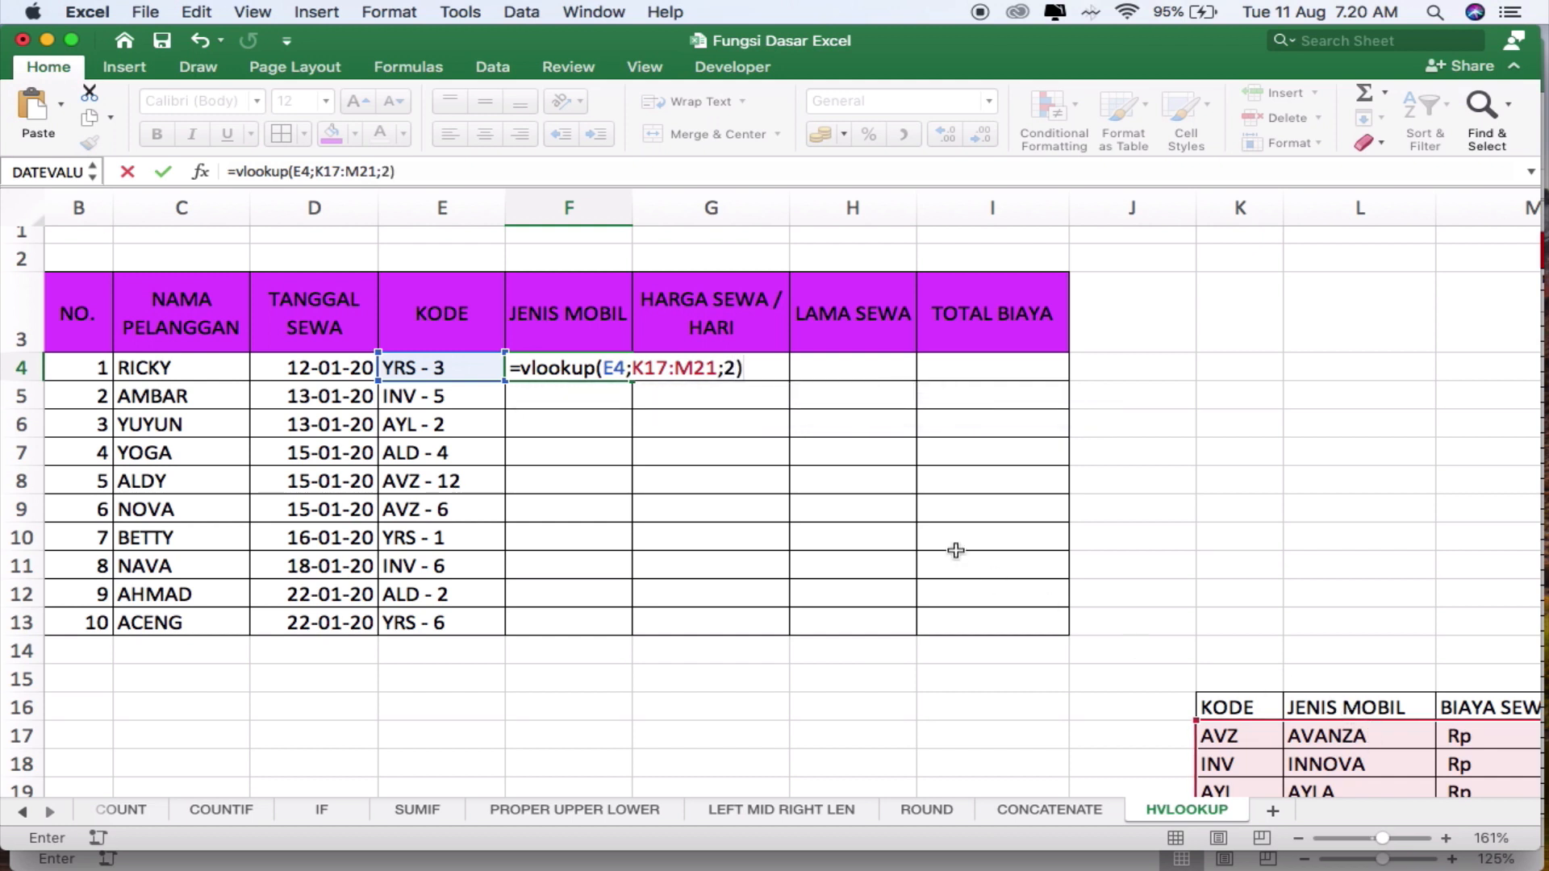
{"action": "key", "text": "Return"}
{"action": "key", "text": "Up"}
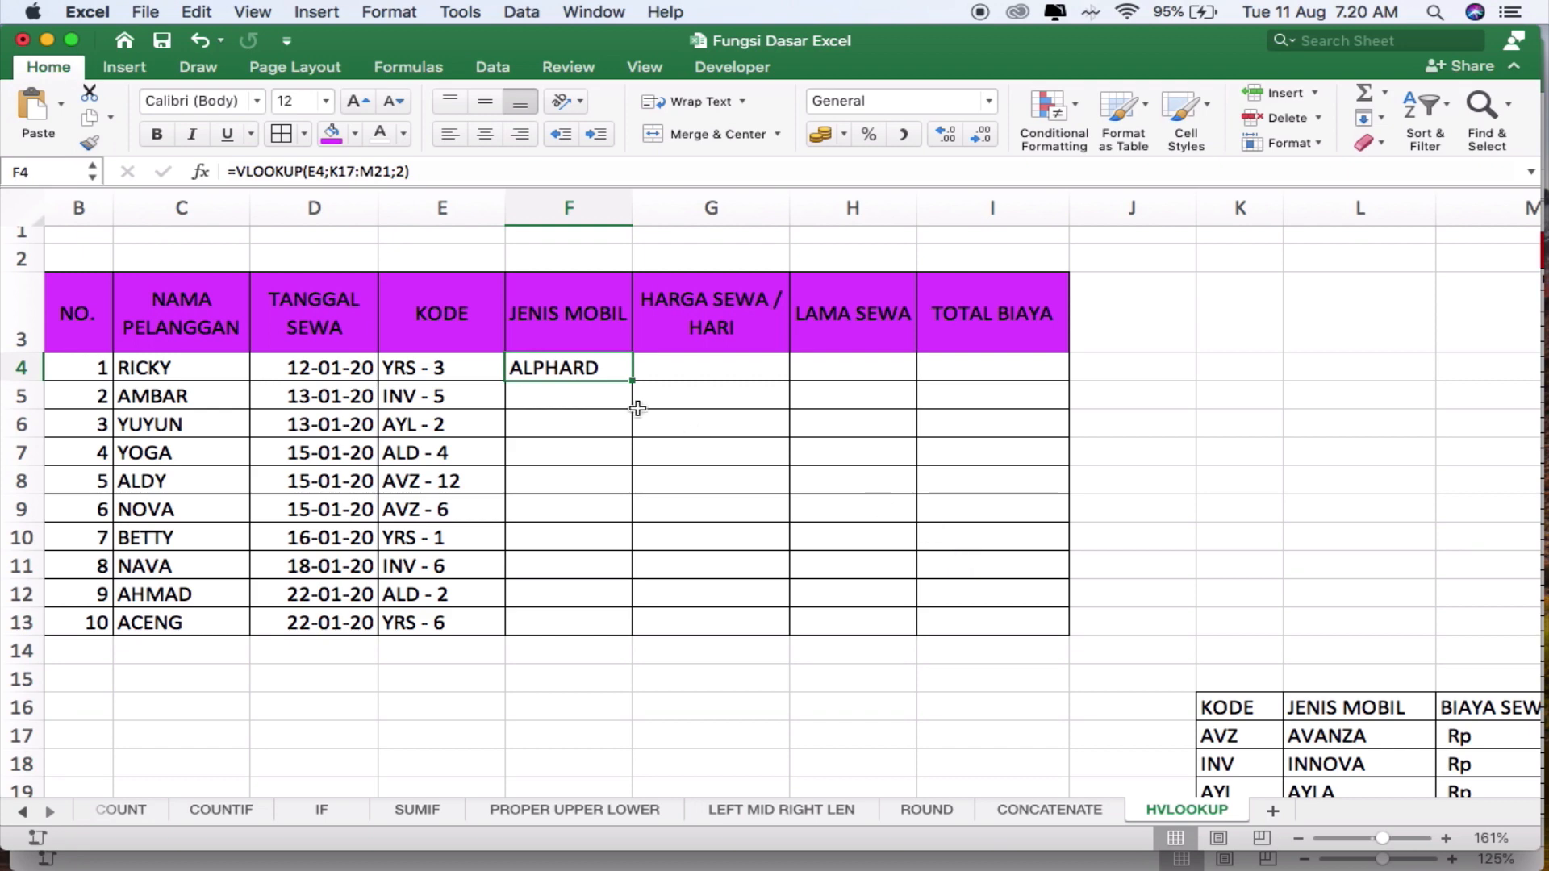
Wrap F4's lookup value in LEFT with 3 characters, making the formula =VLOOKUP(LEFT(E4;3);K17:M21;2)
{"action": "scroll", "coordinate": [907, 582], "scroll_direction": "down", "scroll_amount": 2}
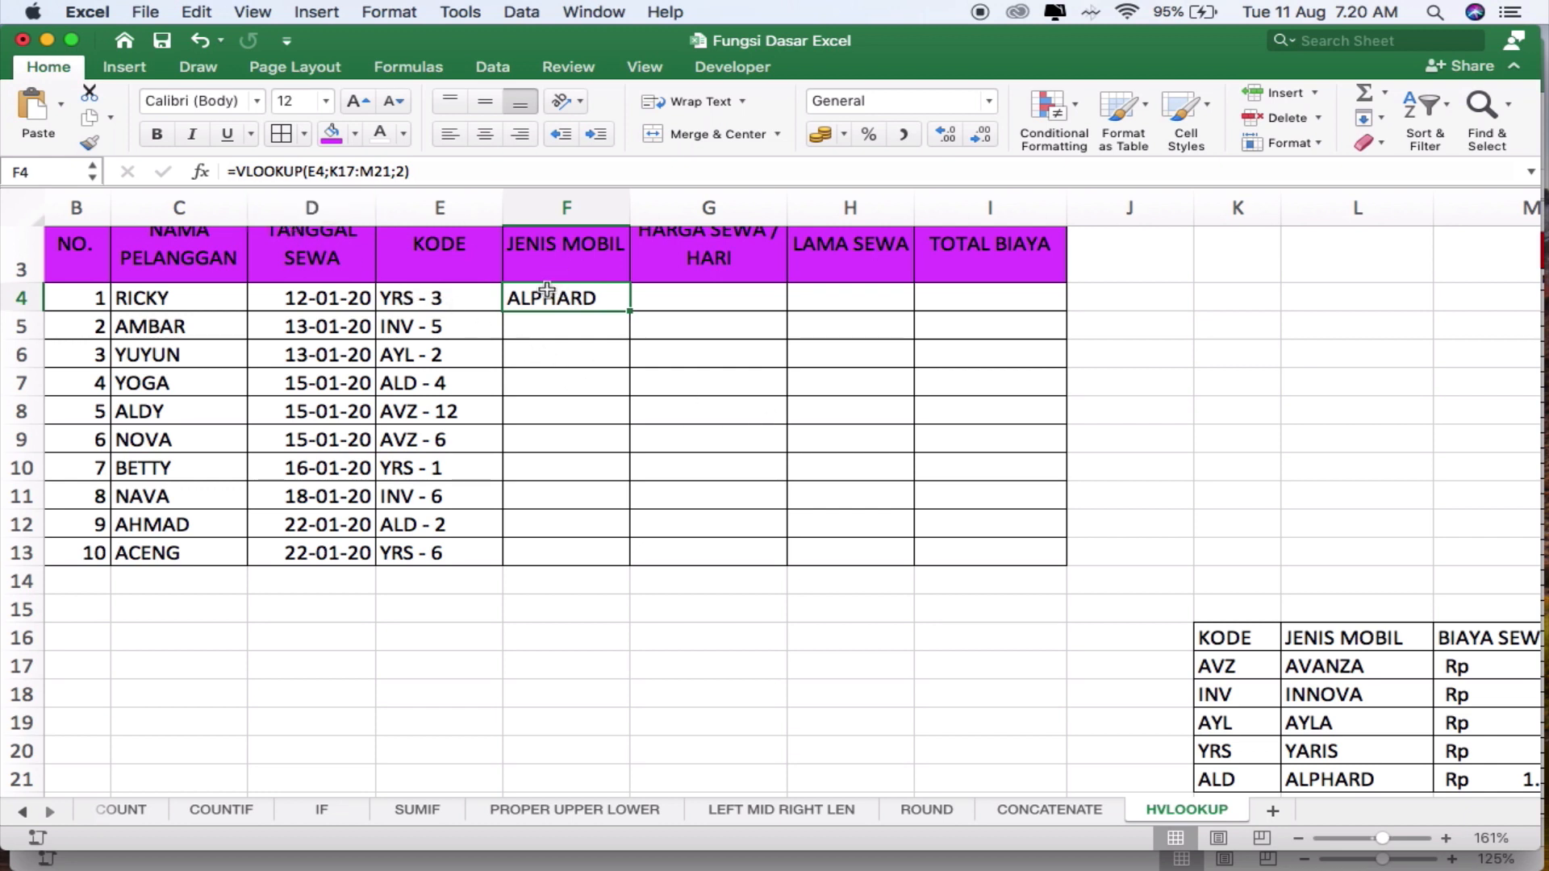
{"action": "double_click", "coordinate": [545, 296]}
{"action": "left_click", "coordinate": [619, 298]}
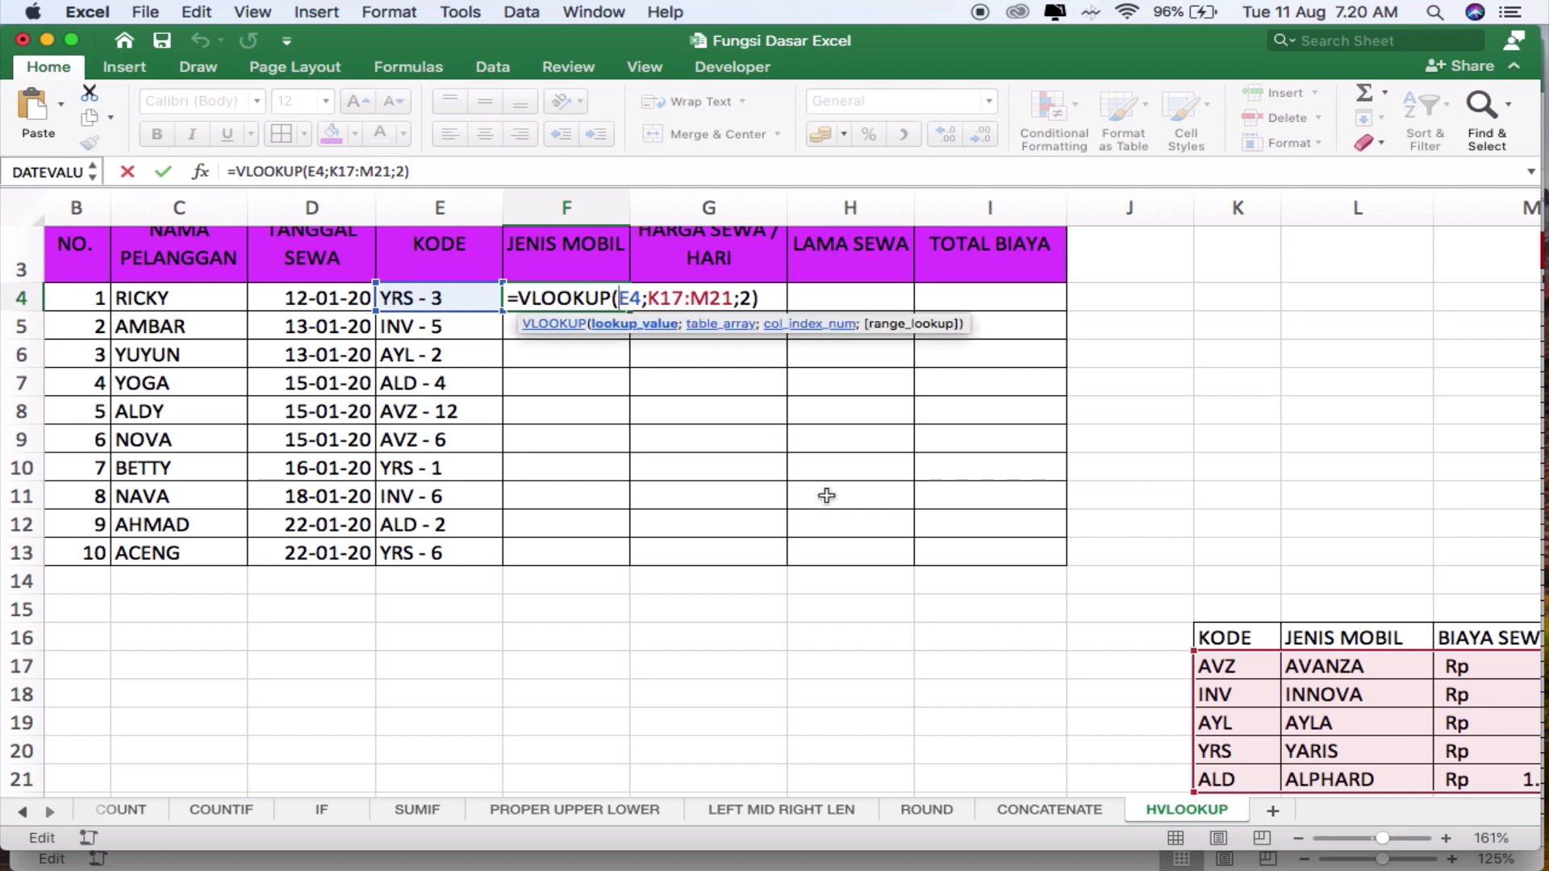
{"action": "type", "text": "le"}
{"action": "type", "text": "ft("}
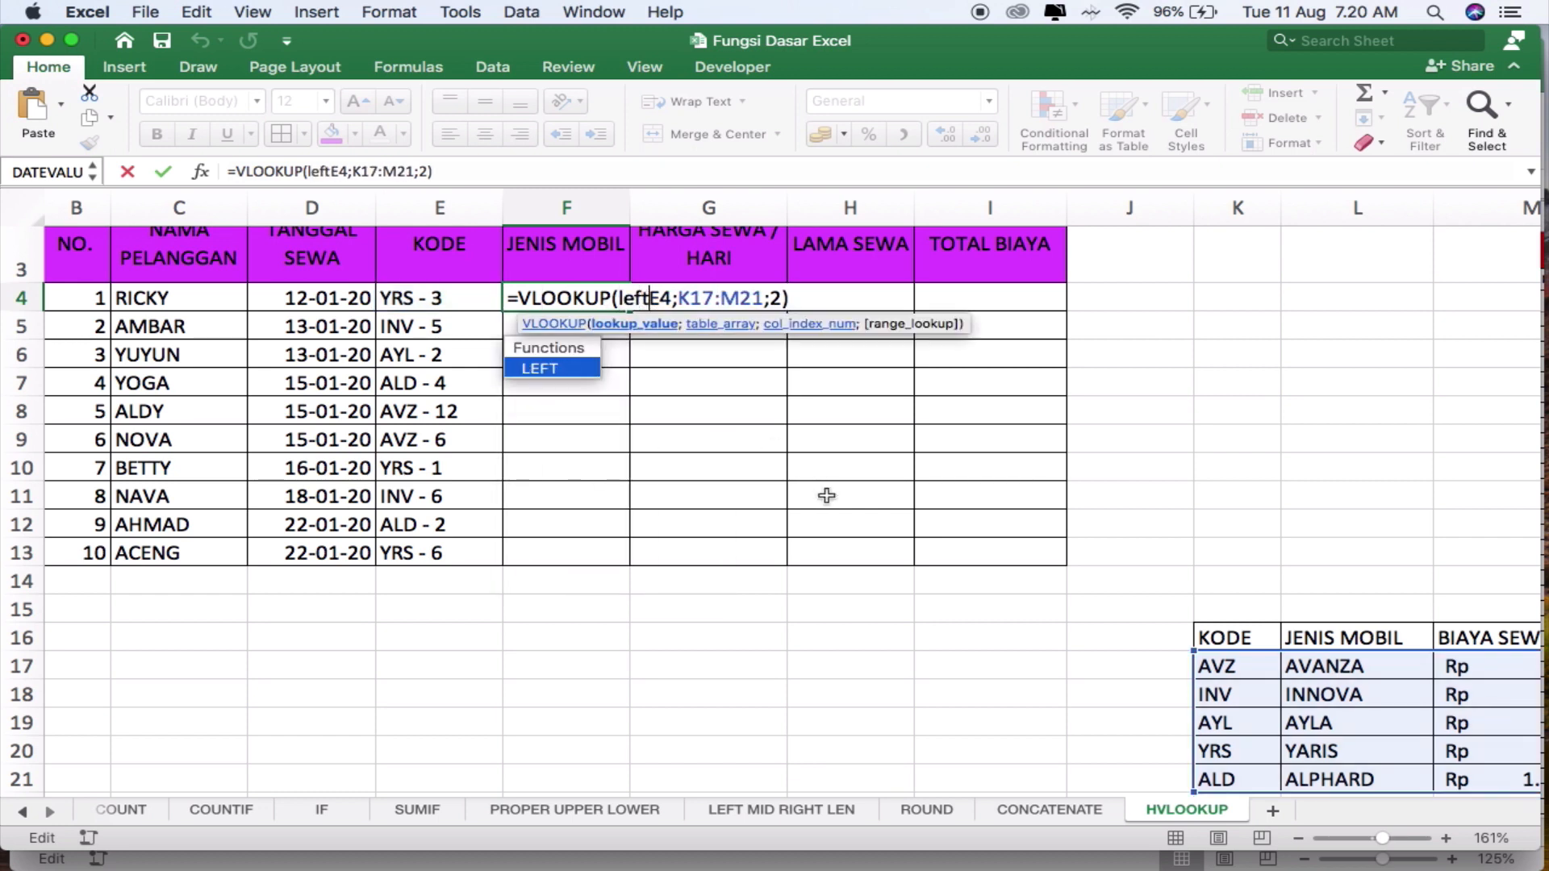
{"action": "key", "text": "Right"}
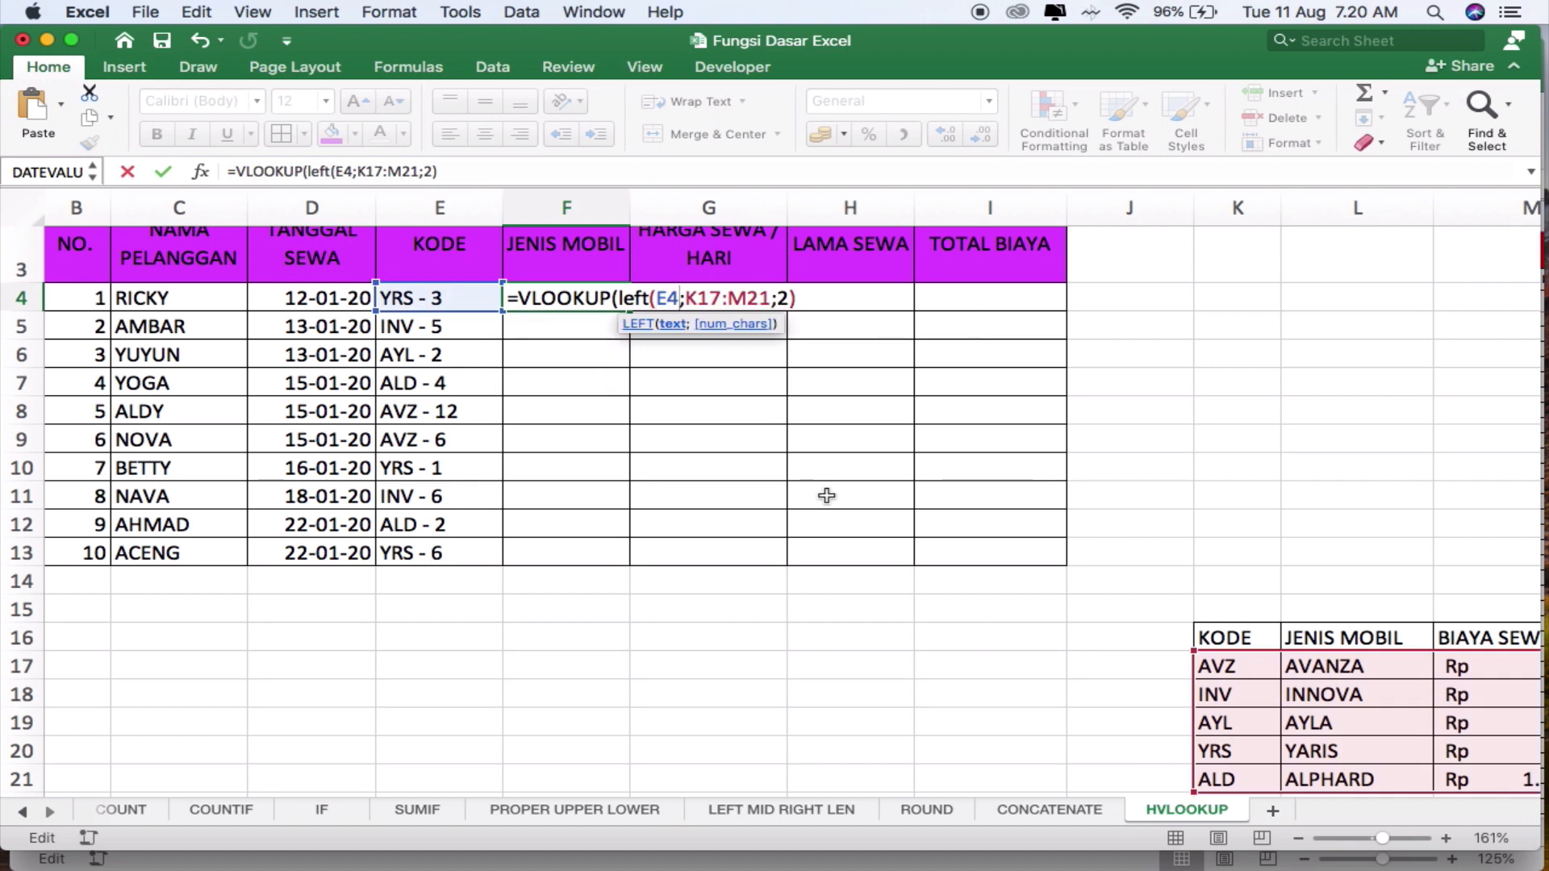
{"action": "key", "text": "Right"}
{"action": "type", "text": "3)"}
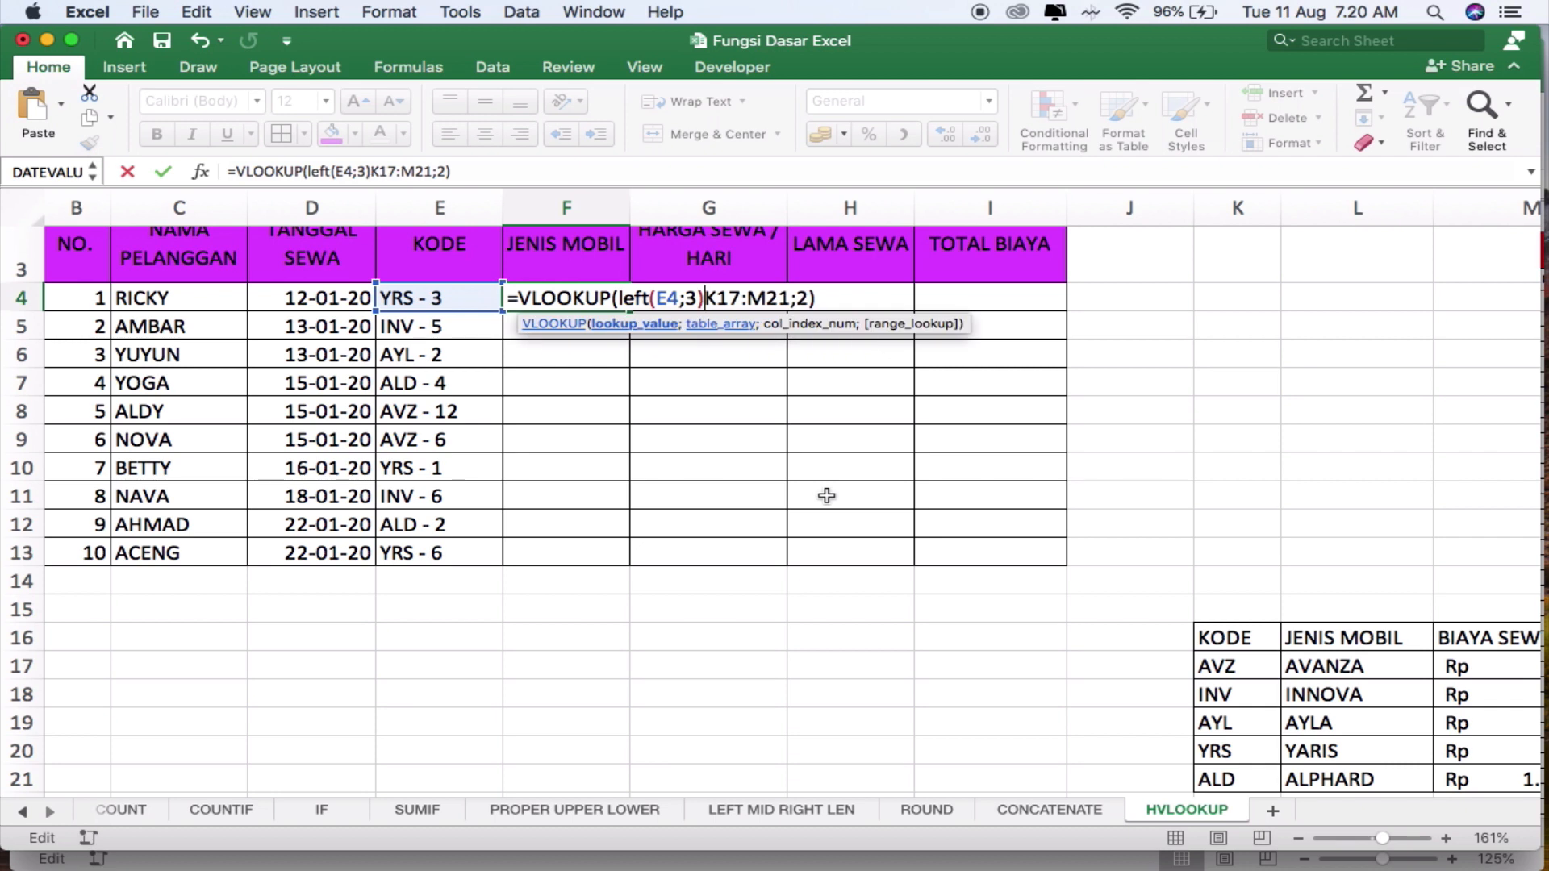
{"action": "type", "text": ";"}
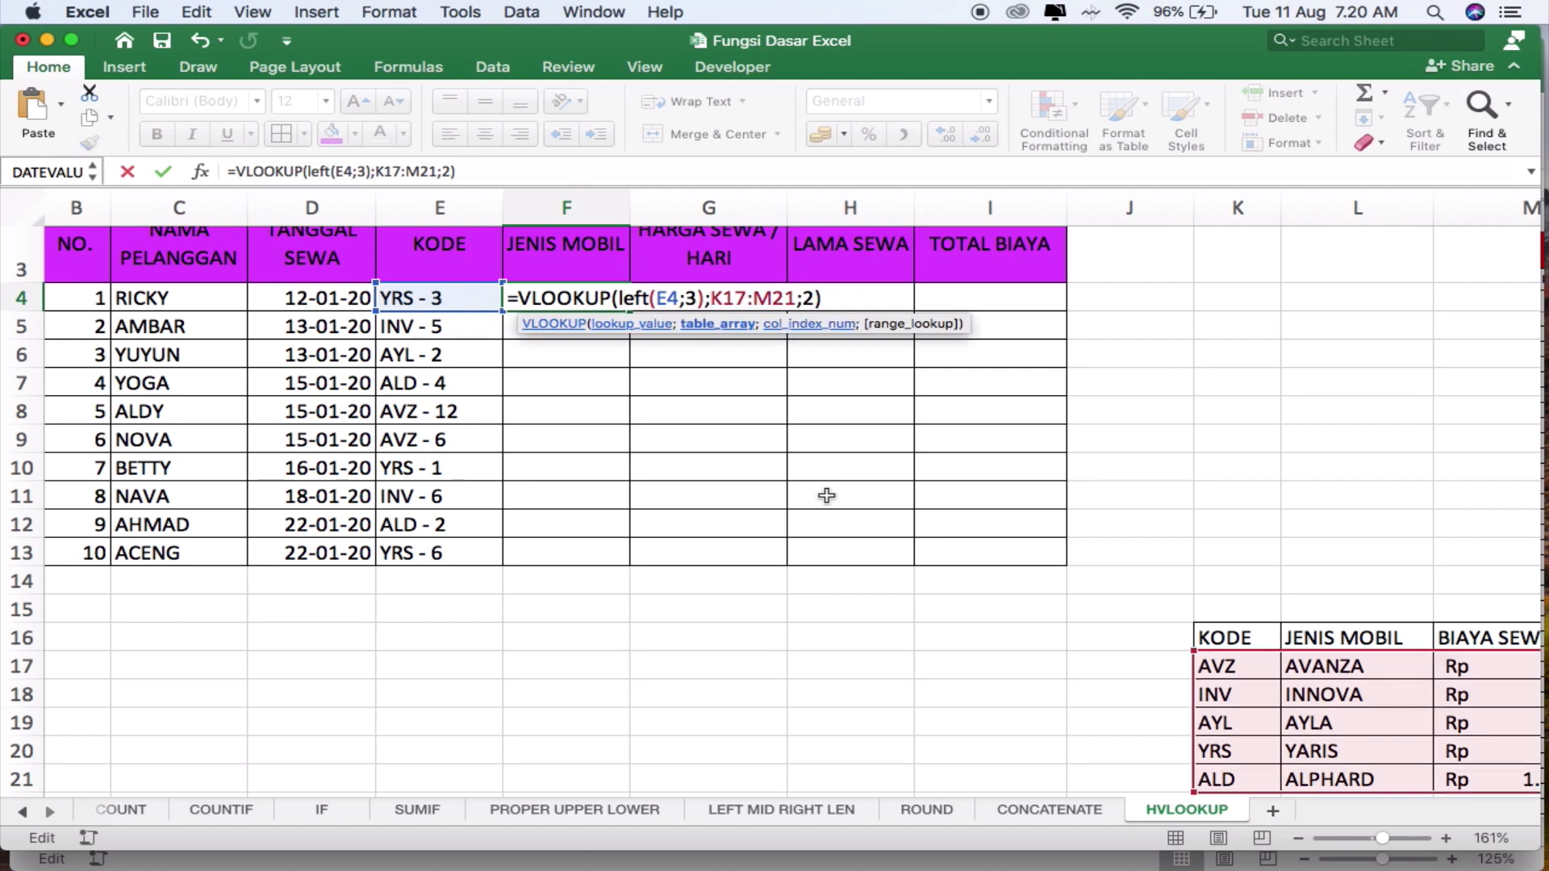
{"action": "key", "text": "Return"}
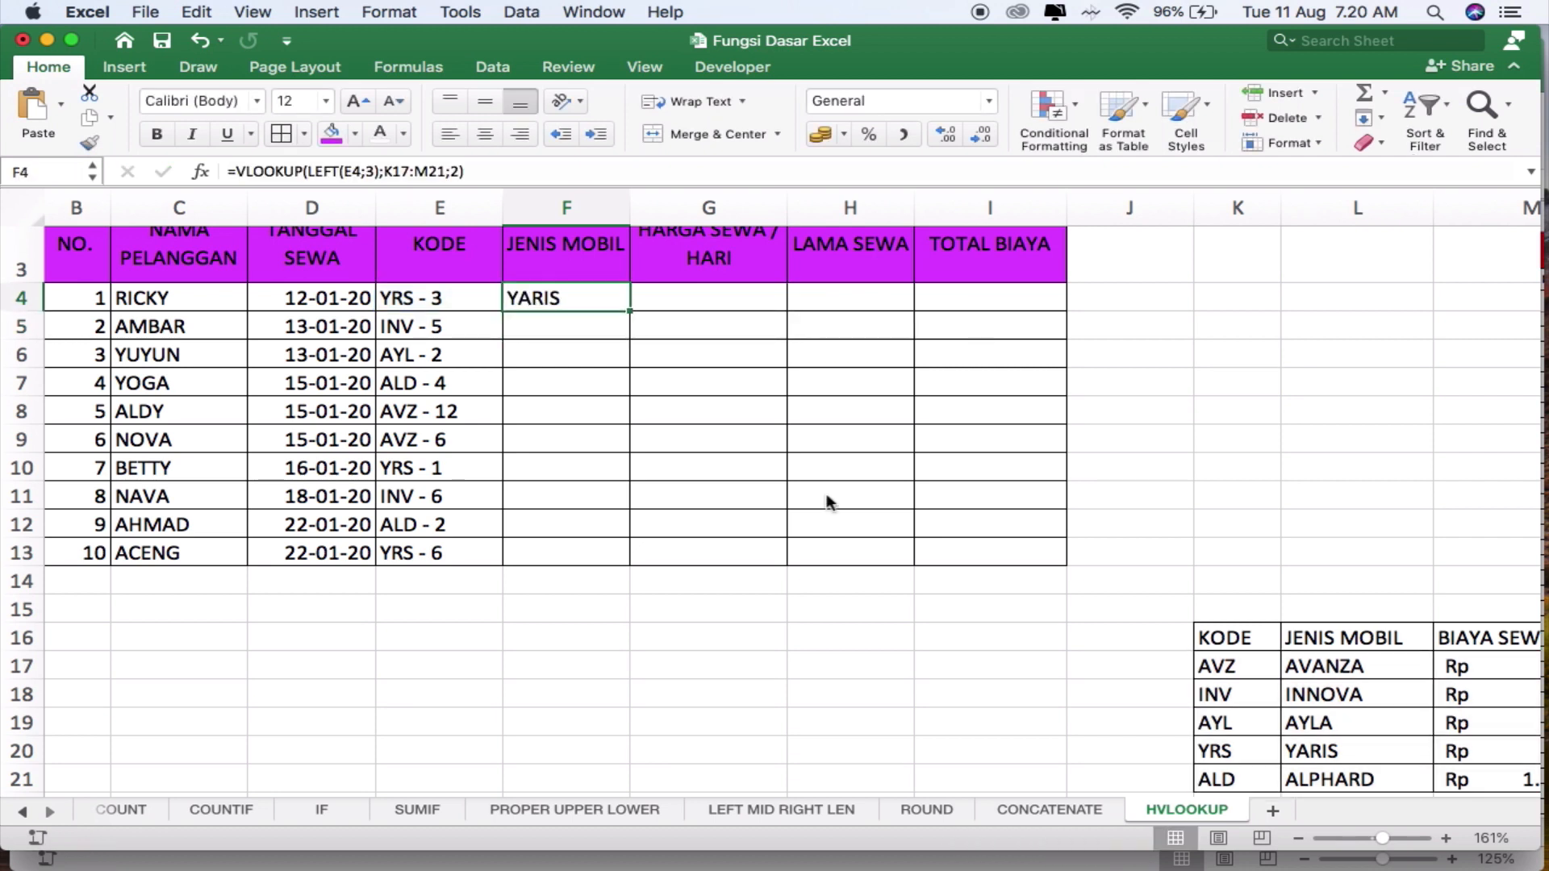
Open the formula in F4 and examine its LEFT lookup value against the code in E4
{"action": "double_click", "coordinate": [577, 296]}
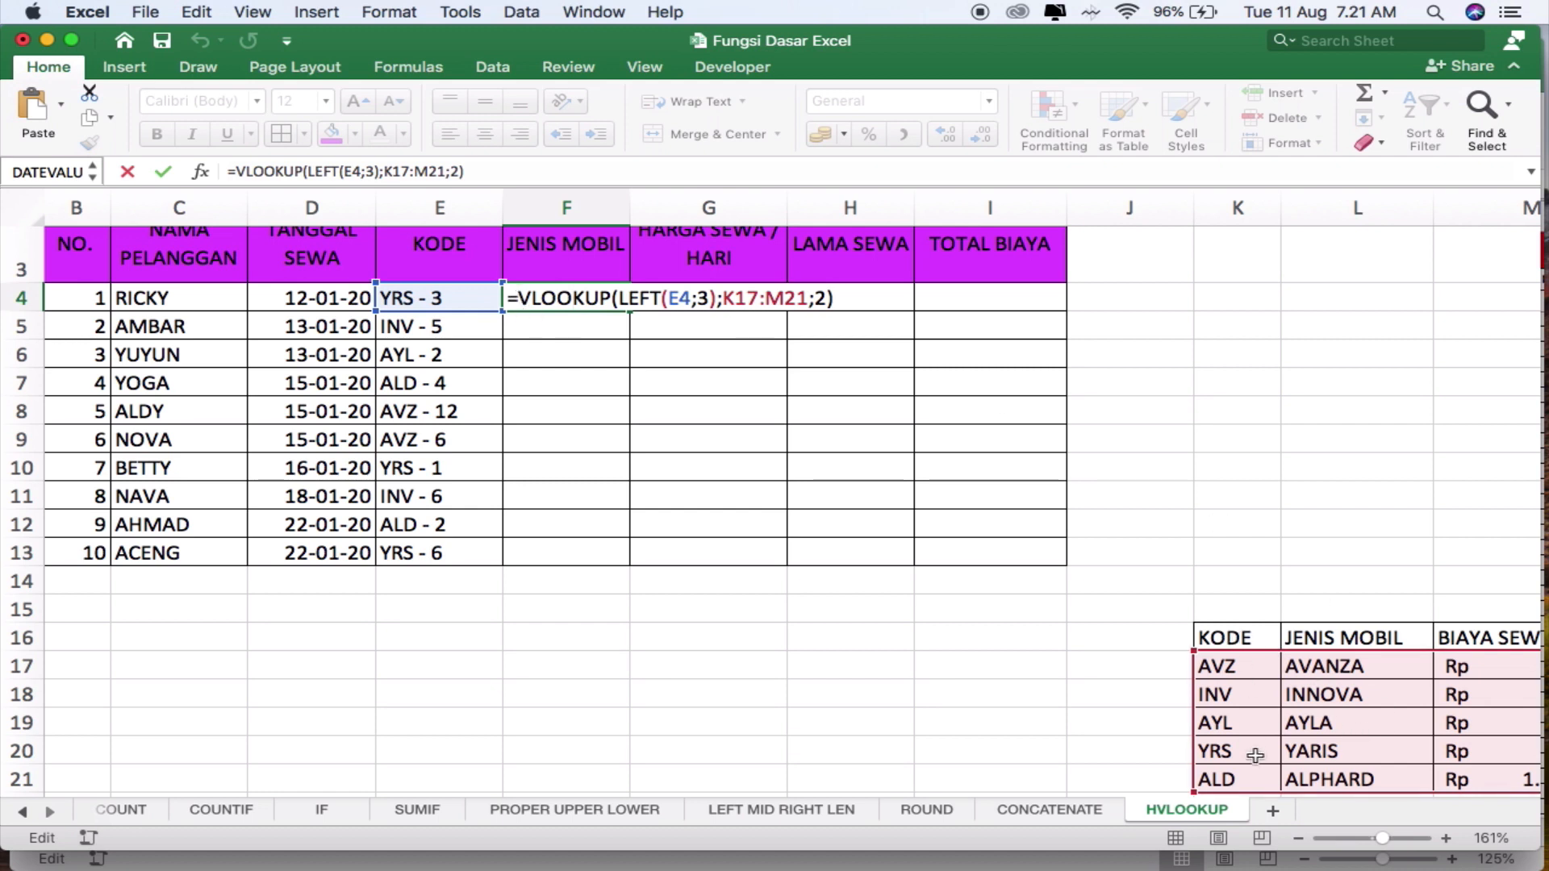
{"action": "left_click", "coordinate": [635, 298]}
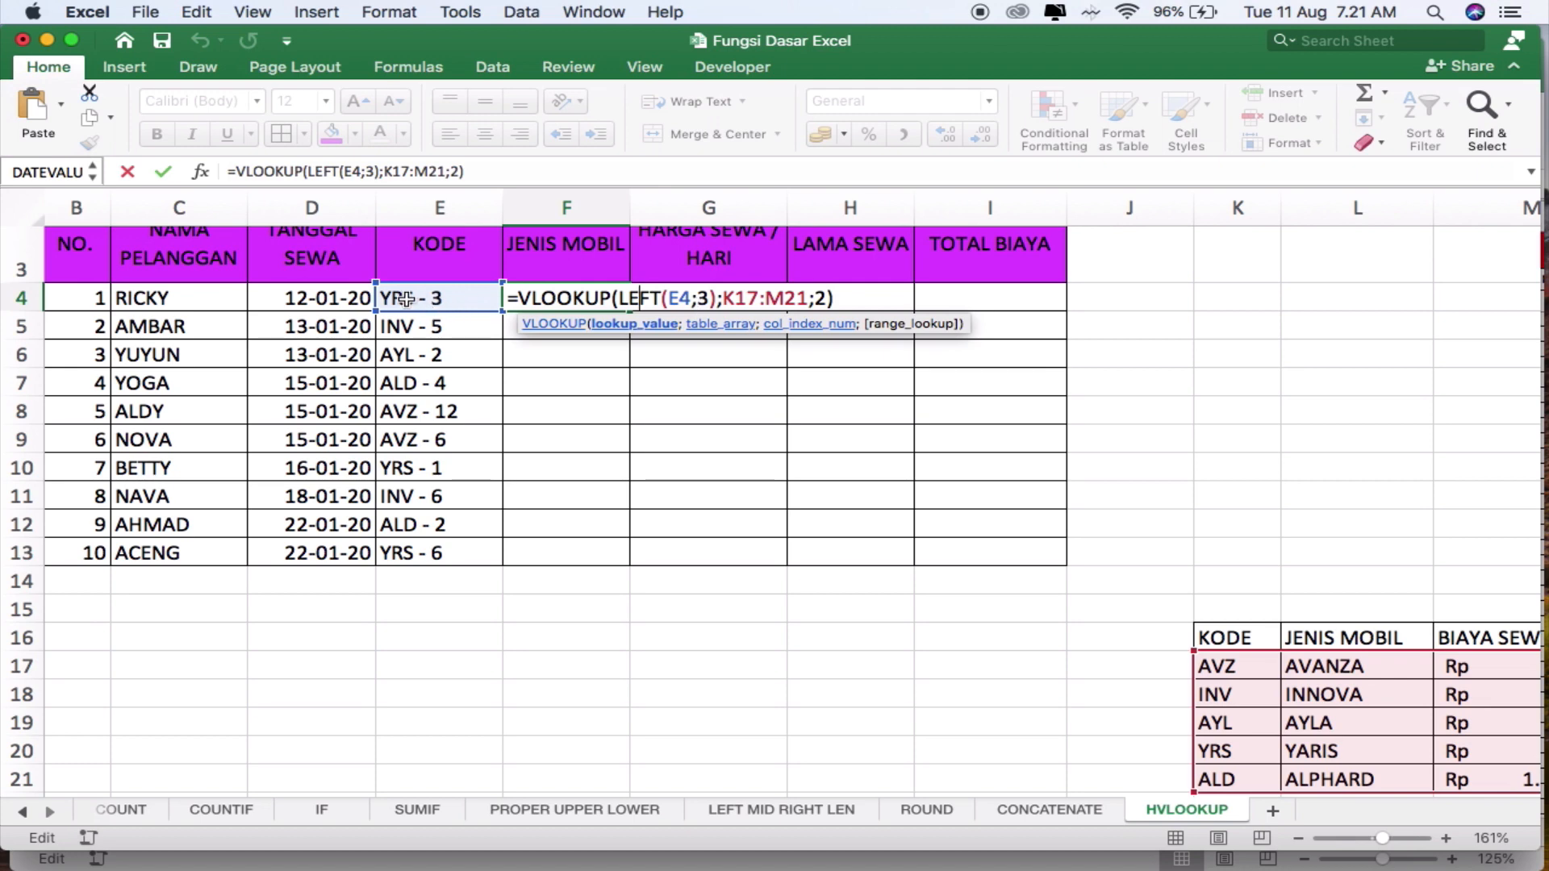
{"action": "scroll", "coordinate": [418, 293], "scroll_direction": "up", "scroll_amount": 1}
{"action": "scroll", "coordinate": [419, 293], "scroll_direction": "left", "scroll_amount": 1}
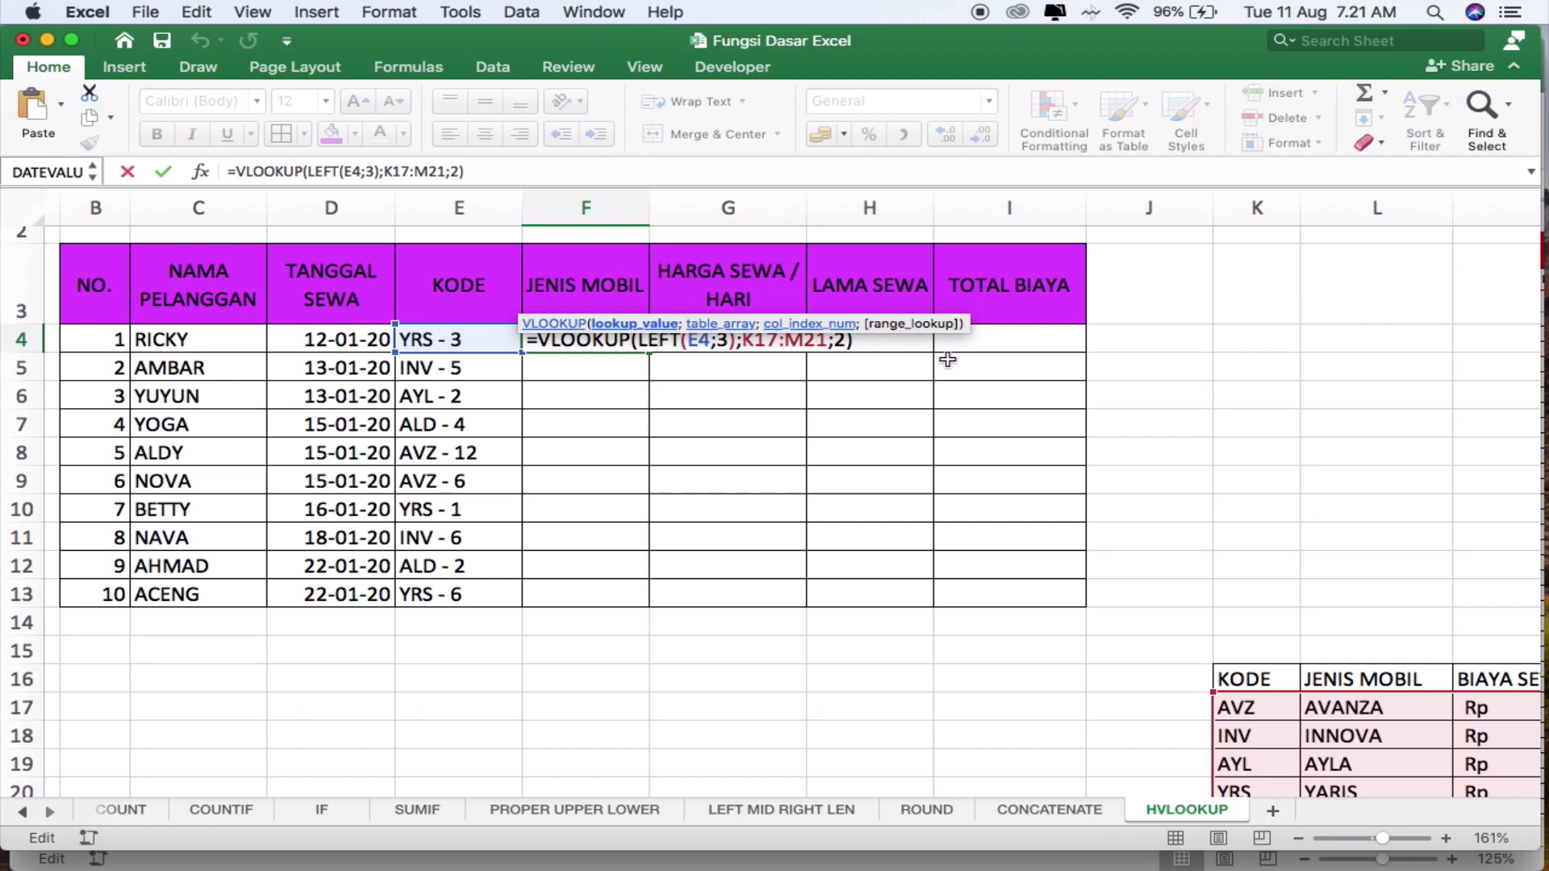
Make the table array in F4's VLOOKUP absolute as $K$17:$M$21
{"action": "key", "text": "Right"}
{"action": "key", "text": "Right"}
{"action": "key", "text": "Right"}
{"action": "key", "text": "Right"}
{"action": "key", "text": "Right"}
{"action": "key", "text": "Right"}
{"action": "key", "text": "Right"}
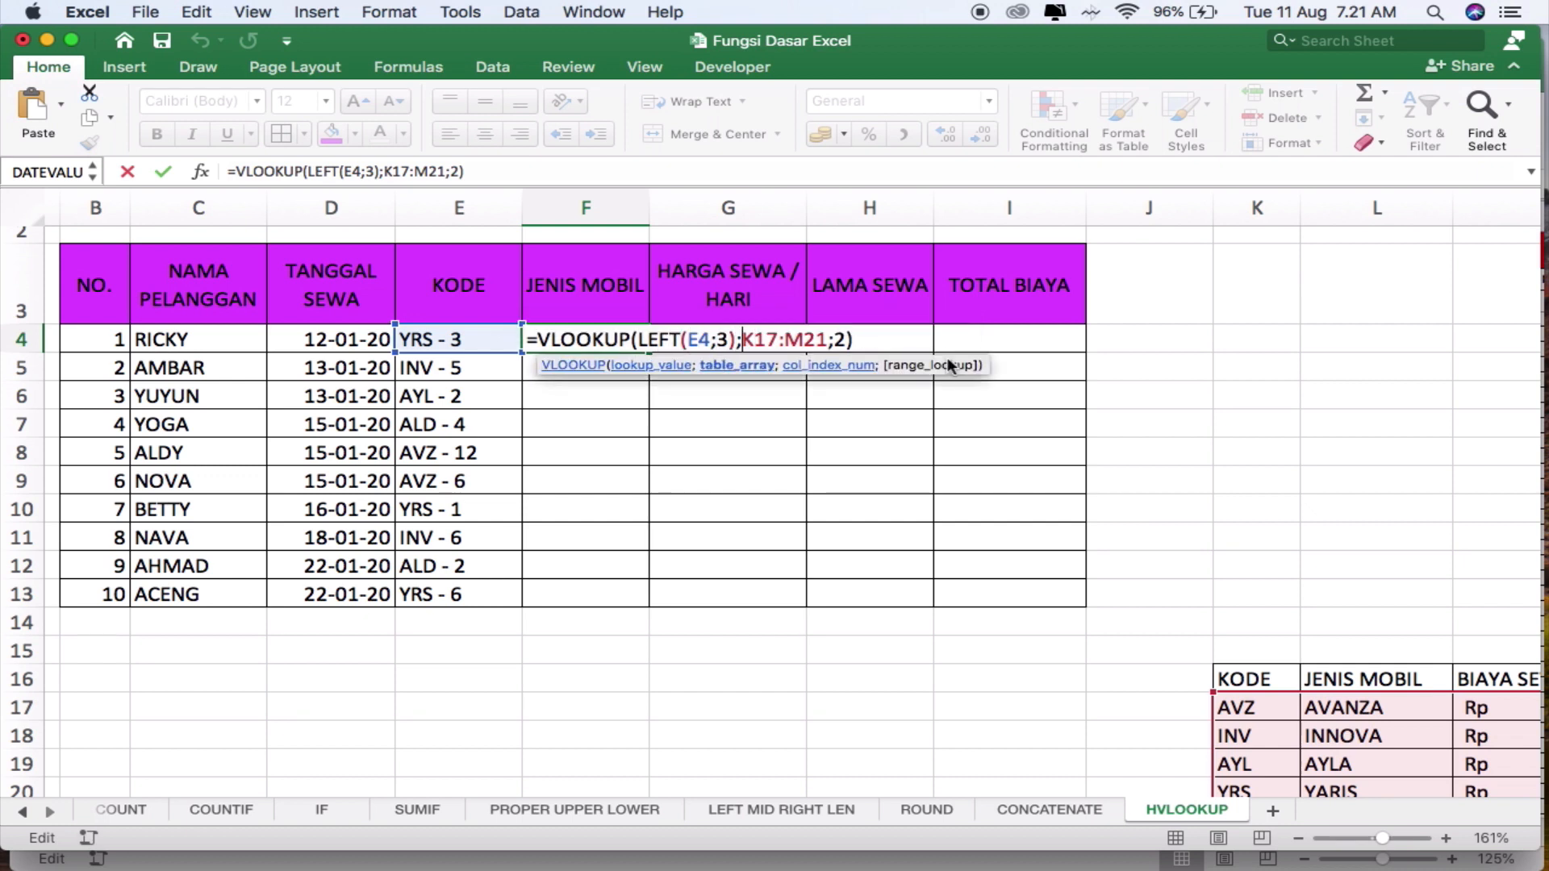
{"action": "key", "text": "Left"}
{"action": "key", "text": "Left"}
{"action": "key", "text": "Left"}
{"action": "key", "text": "Left"}
{"action": "key", "text": "shift+Right"}
{"action": "key", "text": "shift+Right"}
{"action": "key", "text": "shift+Right"}
{"action": "key", "text": "shift+Right"}
{"action": "key", "text": "shift+Right"}
{"action": "key", "text": "shift+Right"}
{"action": "key", "text": "shift+Right"}
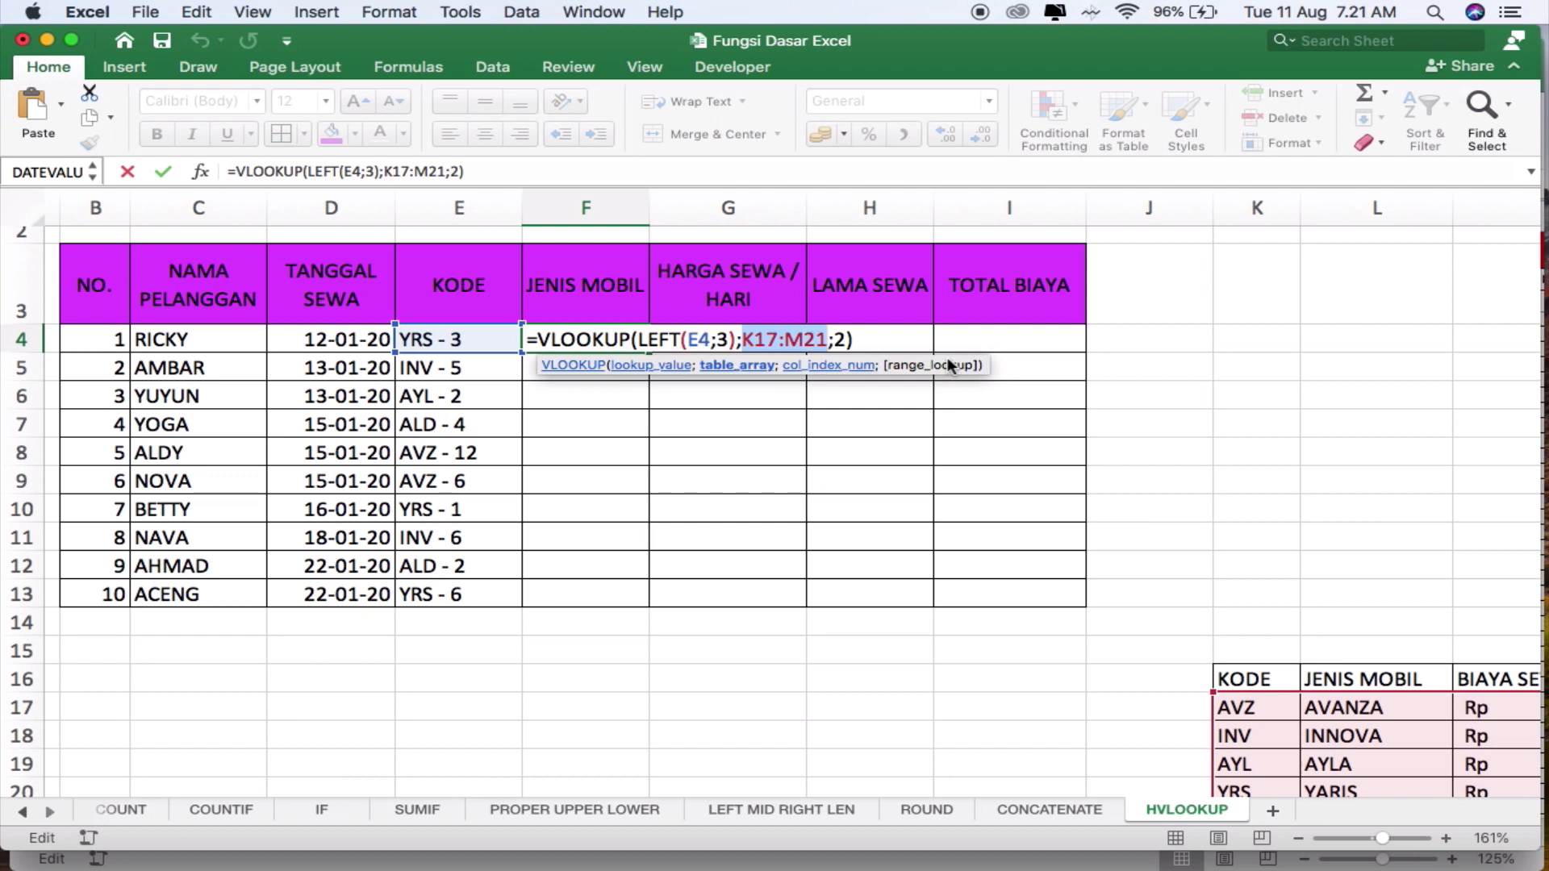
{"action": "key", "text": "Left"}
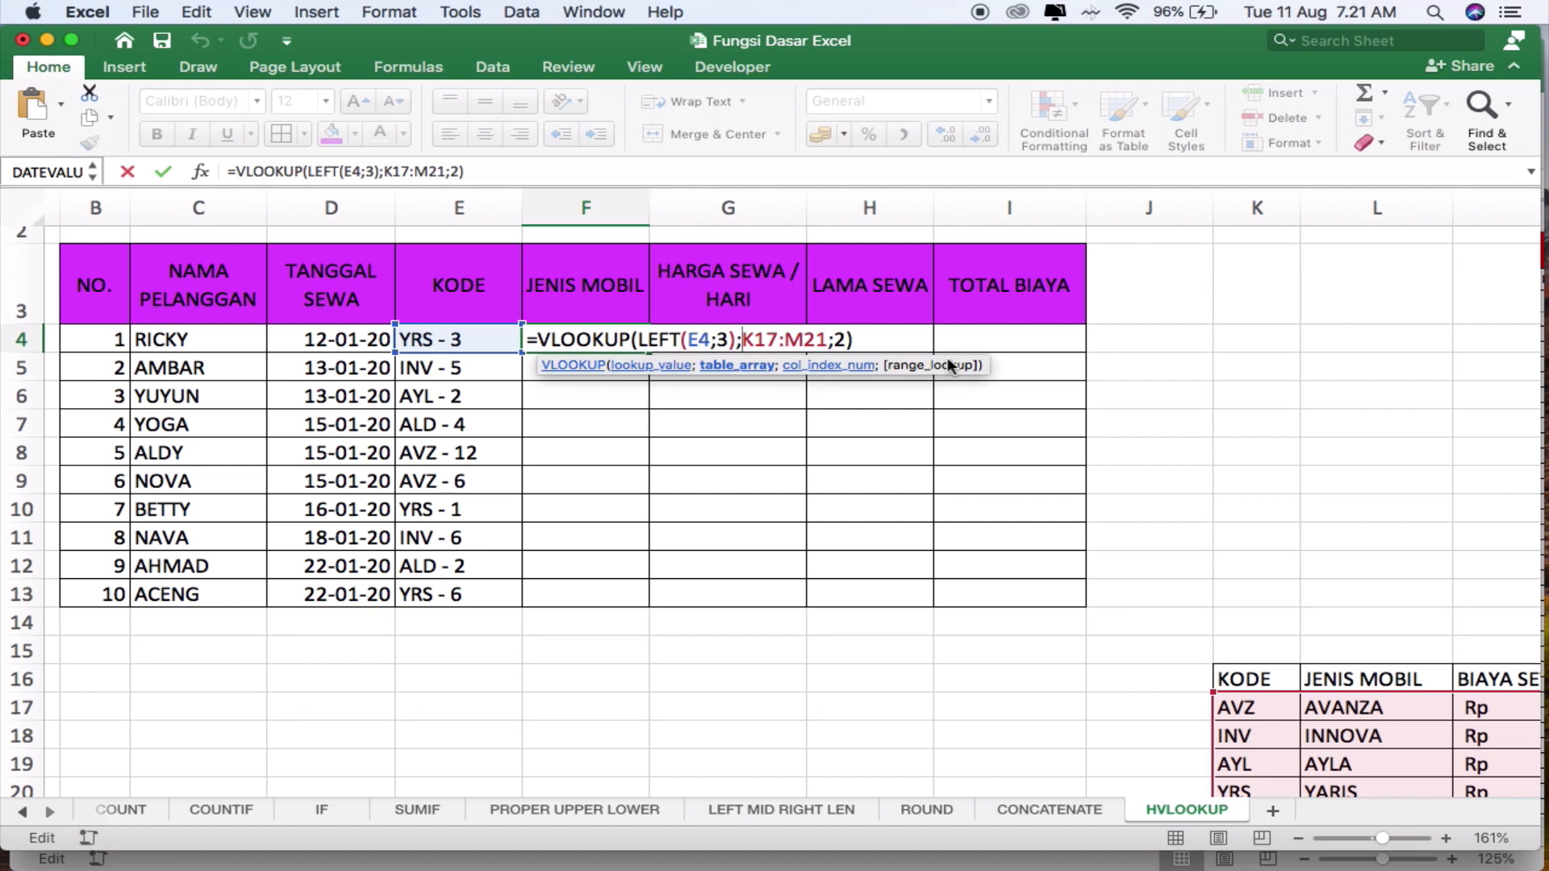
{"action": "type", "text": "$"}
{"action": "key", "text": "Right"}
{"action": "type", "text": "$K"}
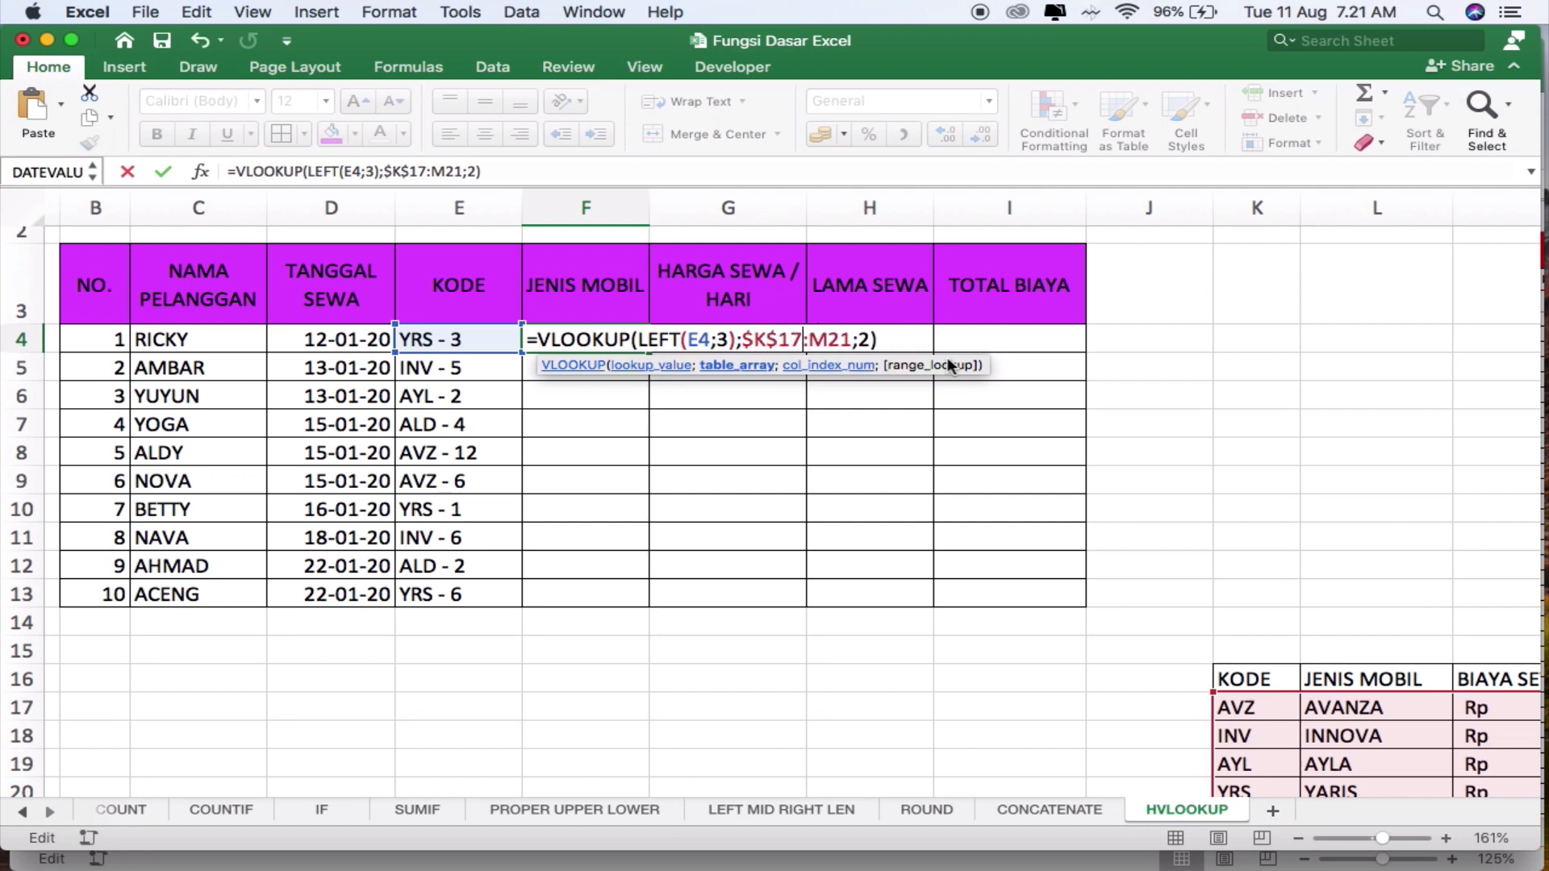
{"action": "type", "text": "$17:"}
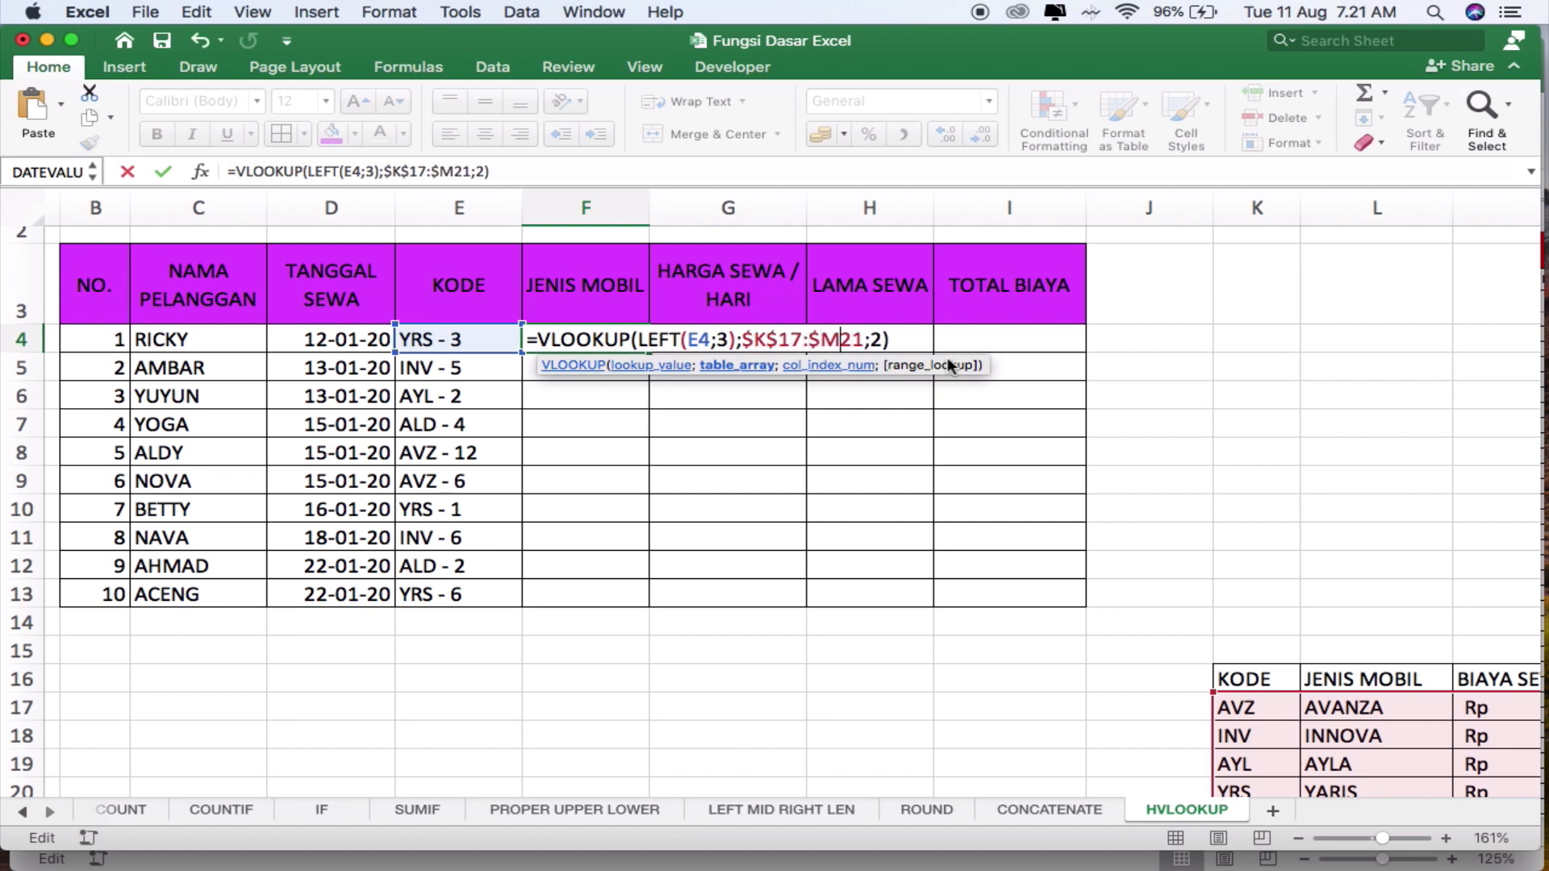
{"action": "type", "text": "$"}
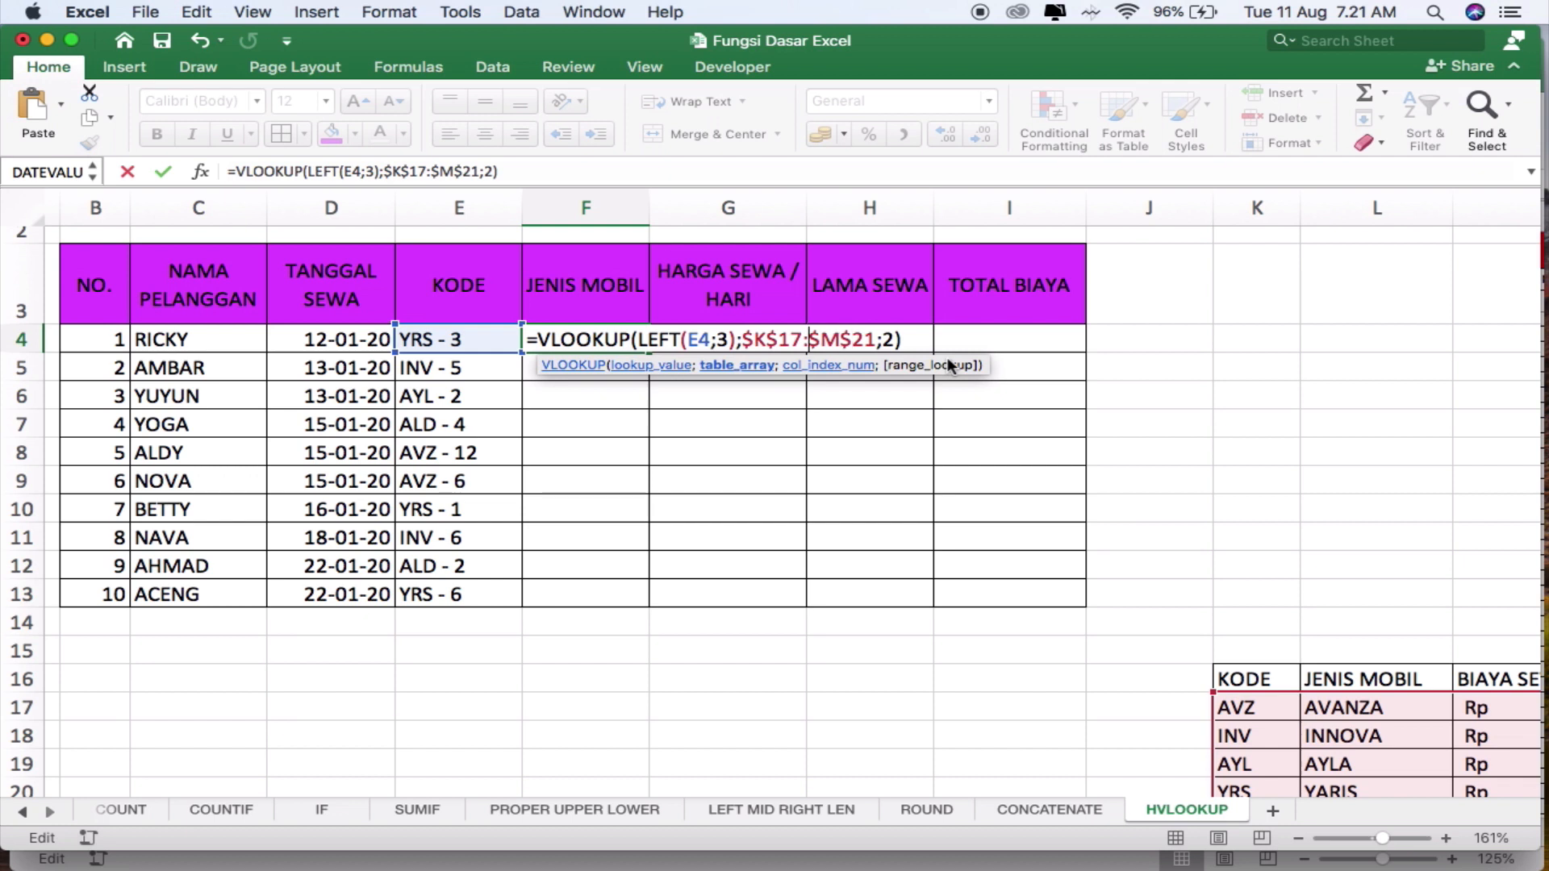
Complete F4's formula as =VLOOKUP(LEFT(E4;3);$K$17:$M$21;2) and copy it down through F13
{"action": "key", "text": "Left"}
{"action": "key", "text": "Left"}
{"action": "key", "text": "Left"}
{"action": "key", "text": "Left"}
{"action": "key", "text": "Right"}
{"action": "key", "text": "Right"}
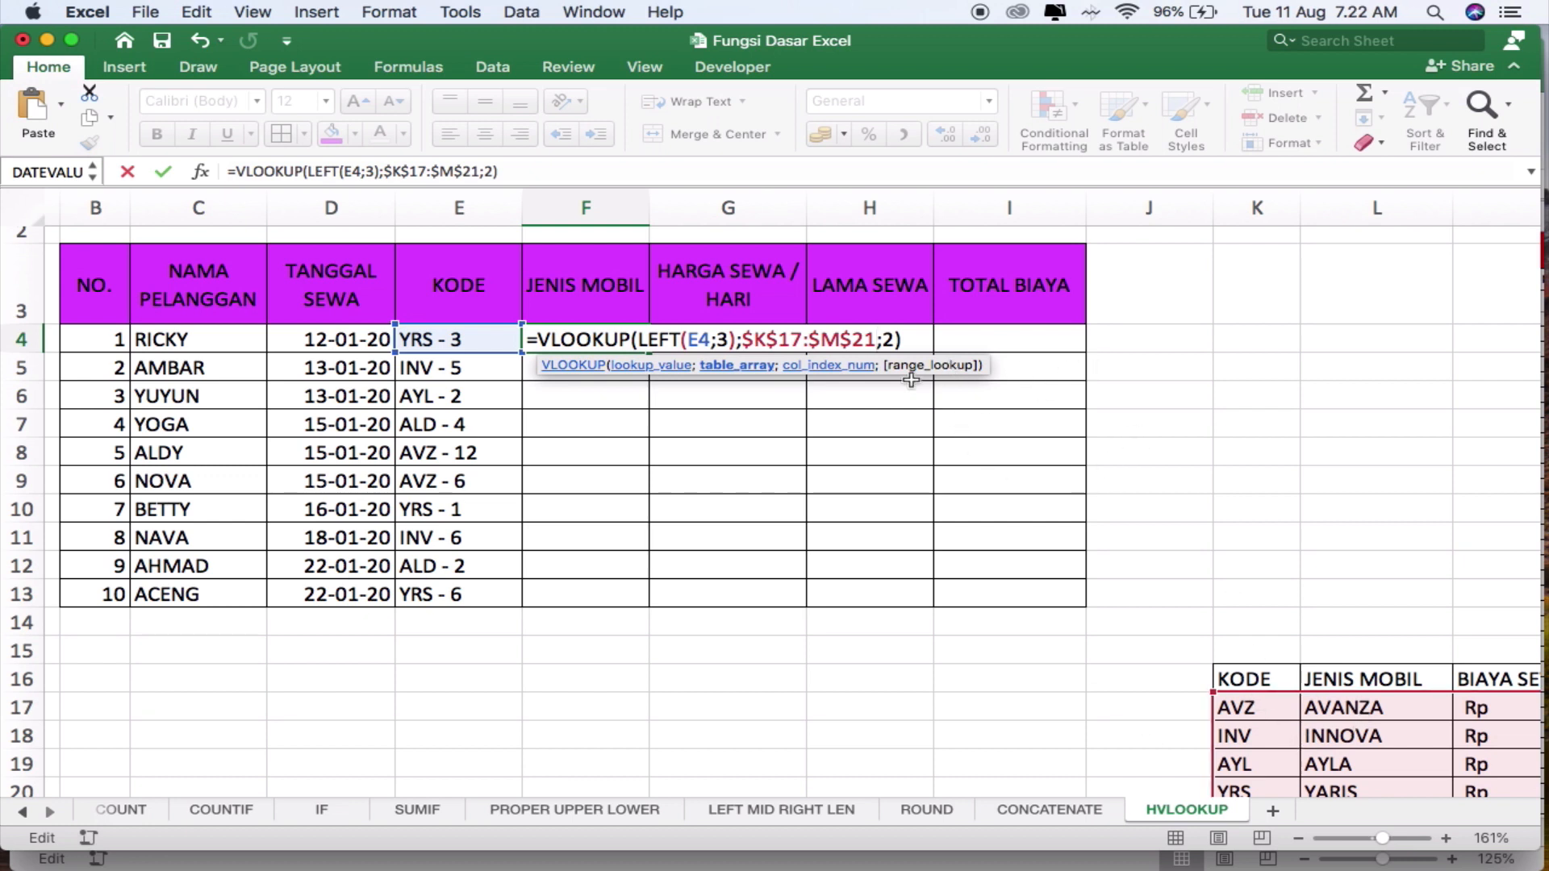
{"action": "key", "text": "Right"}
{"action": "key", "text": "Right"}
{"action": "key", "text": "Right"}
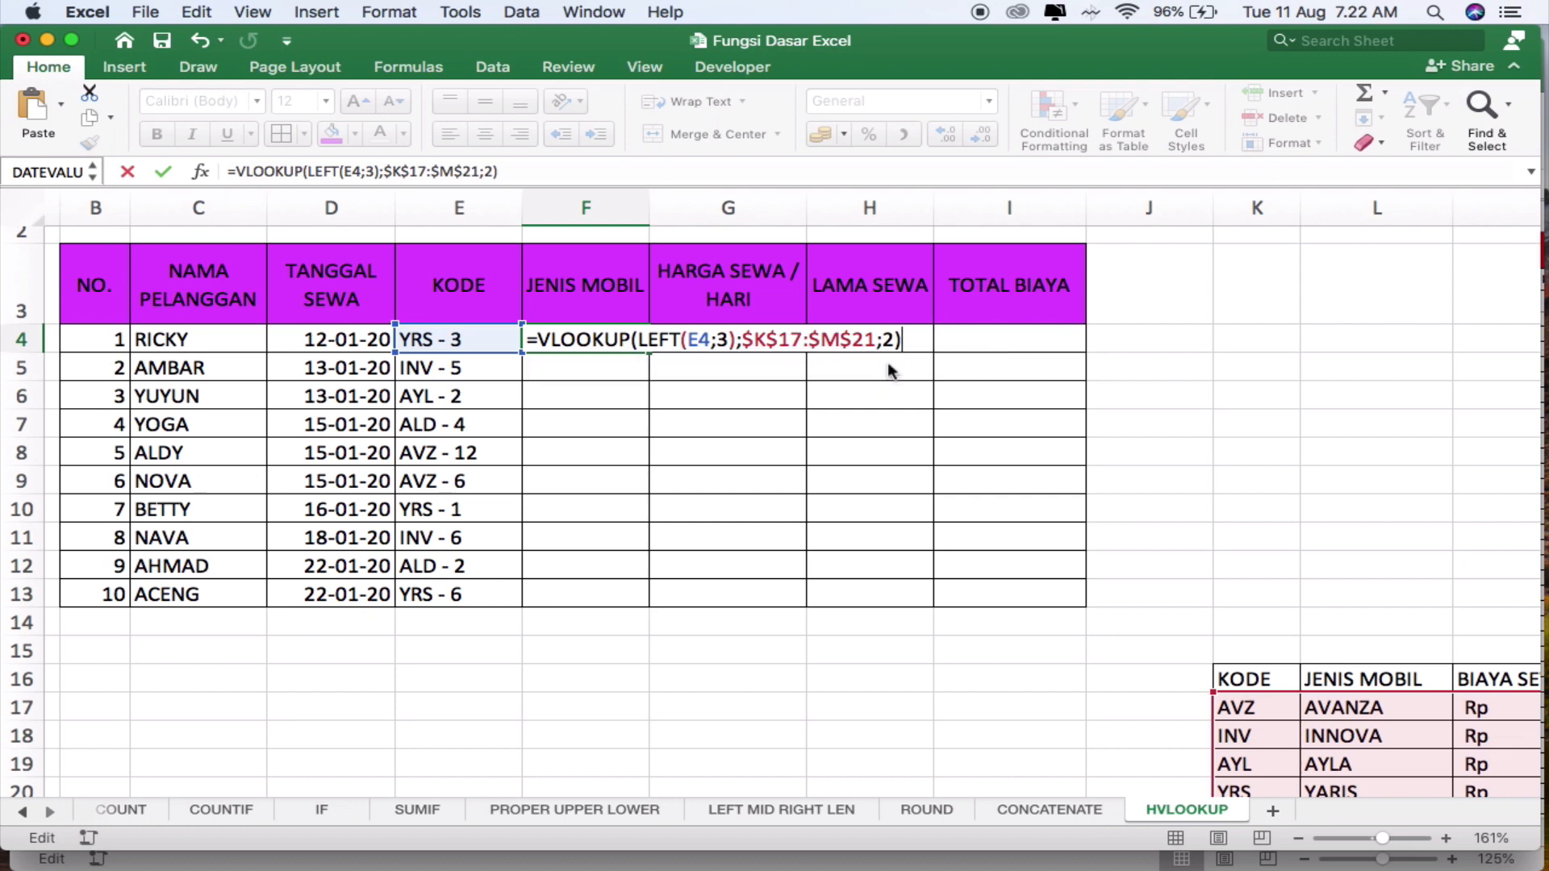
{"action": "key", "text": "Return"}
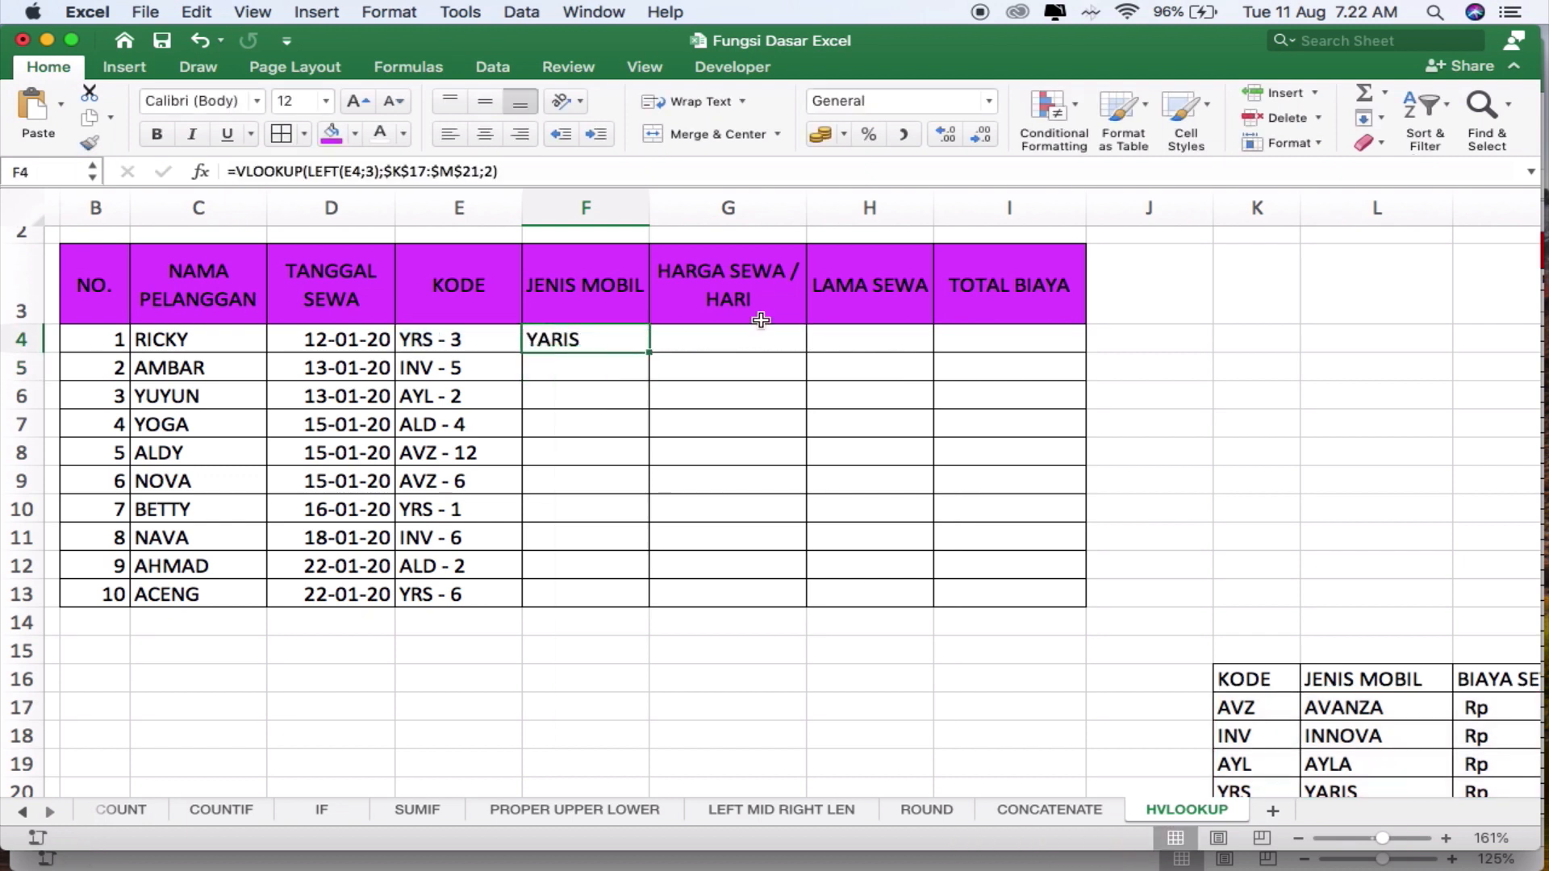
{"action": "double_click", "coordinate": [648, 352]}
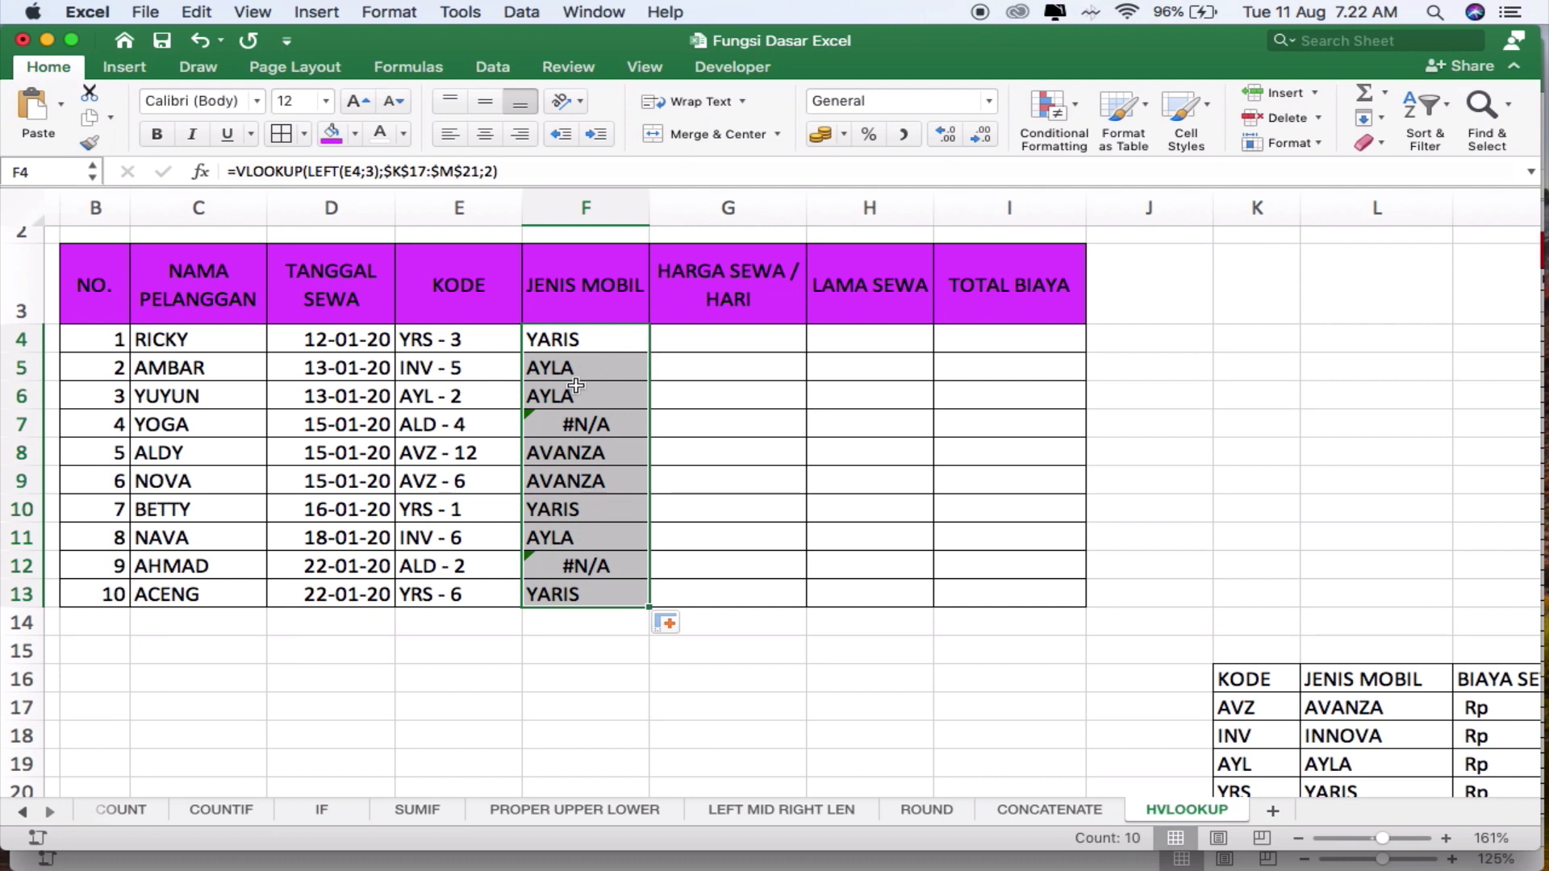
Sort the vertical lookup table's data rows K17:M21 from A to Z by code
{"action": "left_click", "coordinate": [608, 363]}
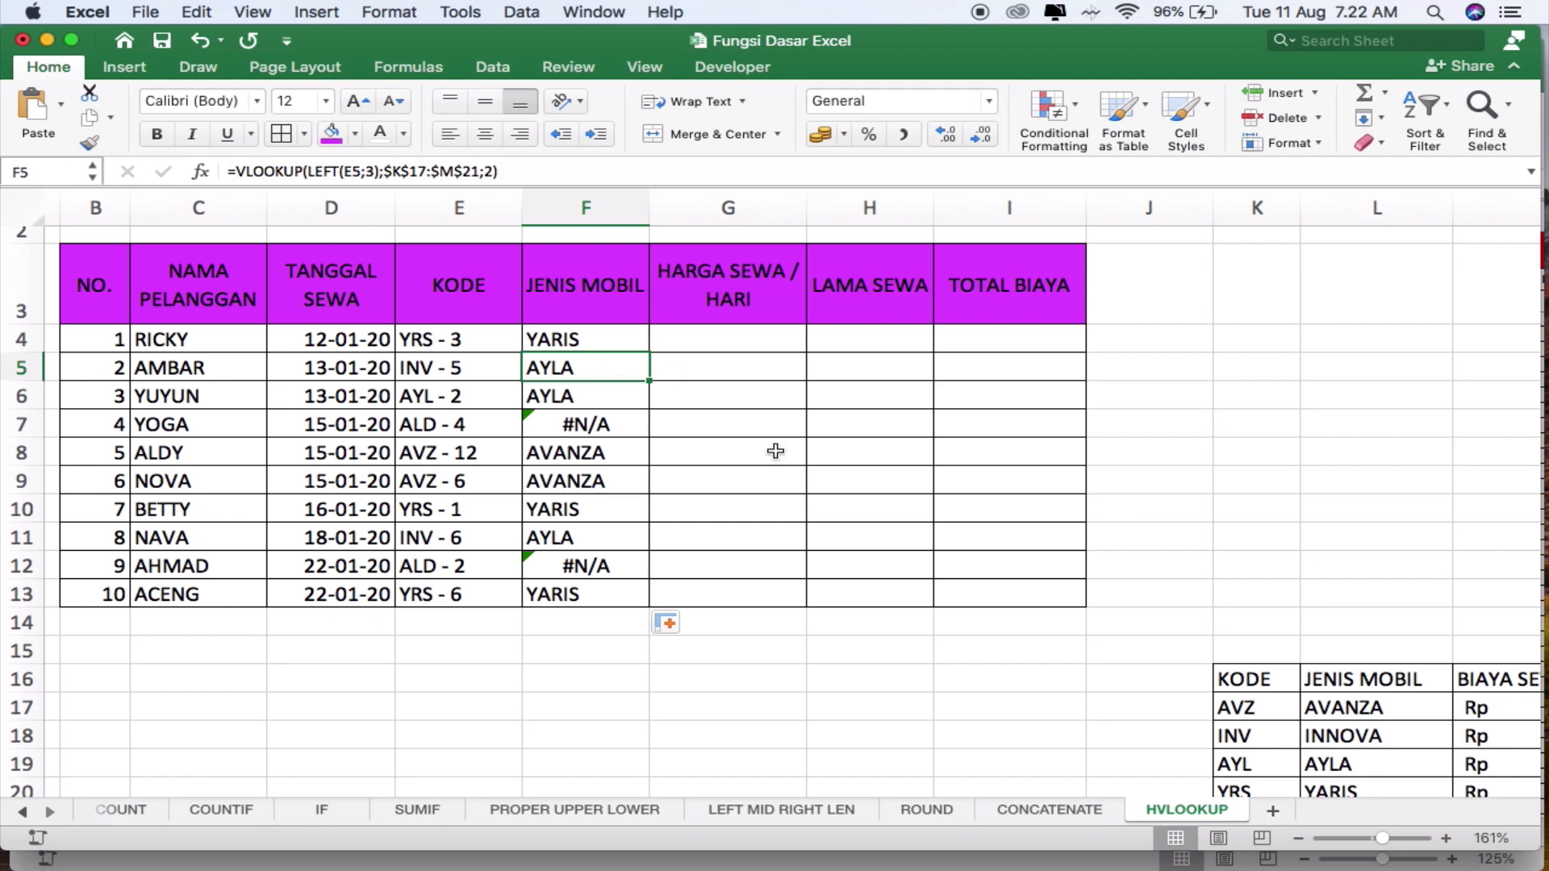
{"action": "key", "text": "Down"}
{"action": "key", "text": "Down"}
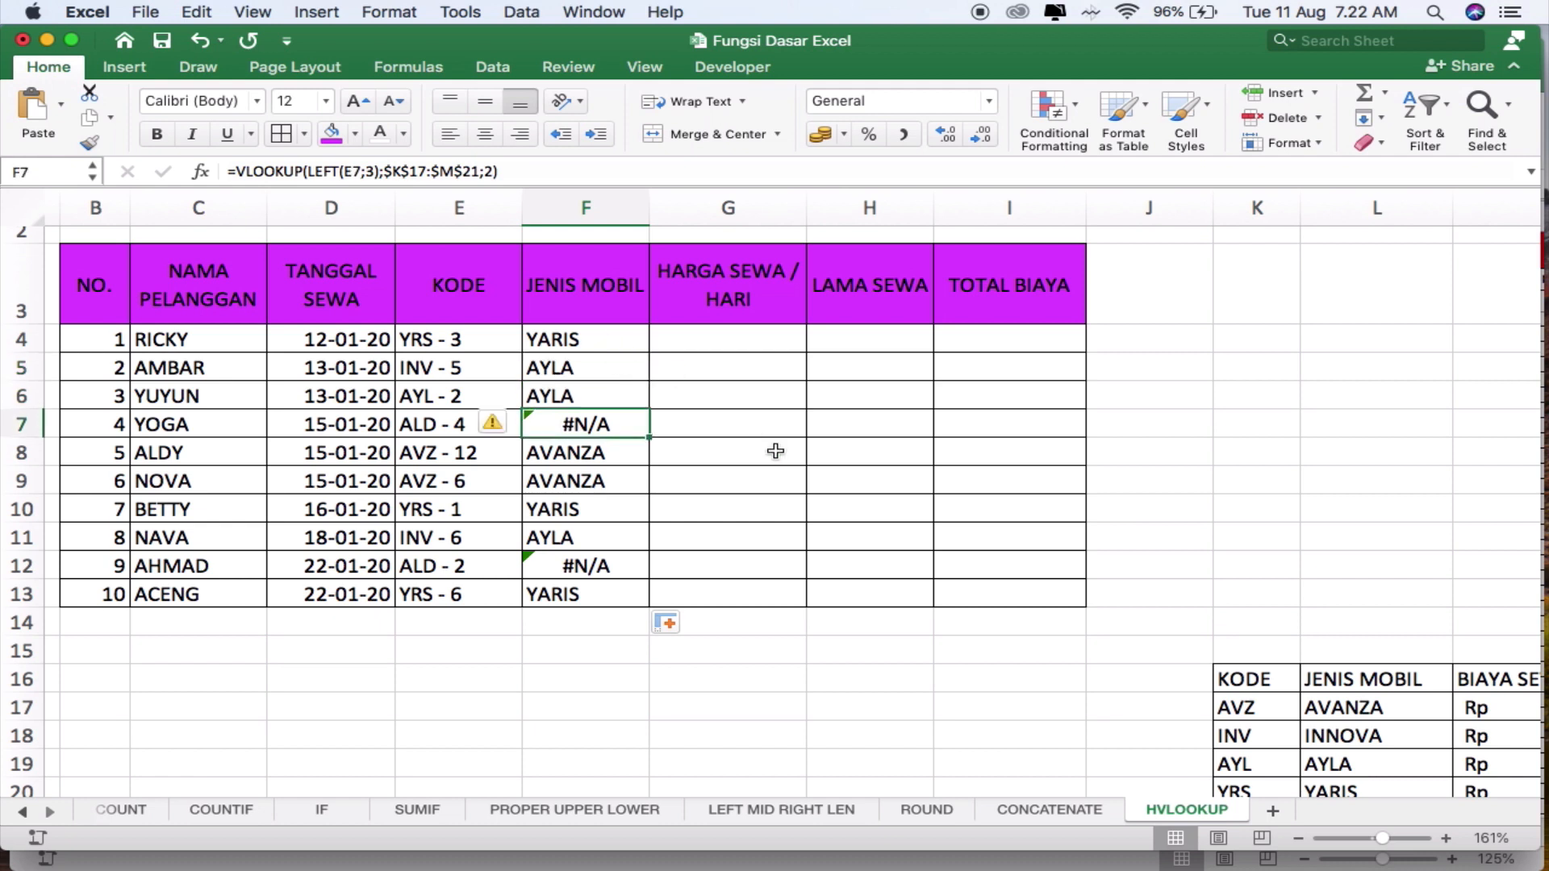
{"action": "left_click", "coordinate": [602, 342]}
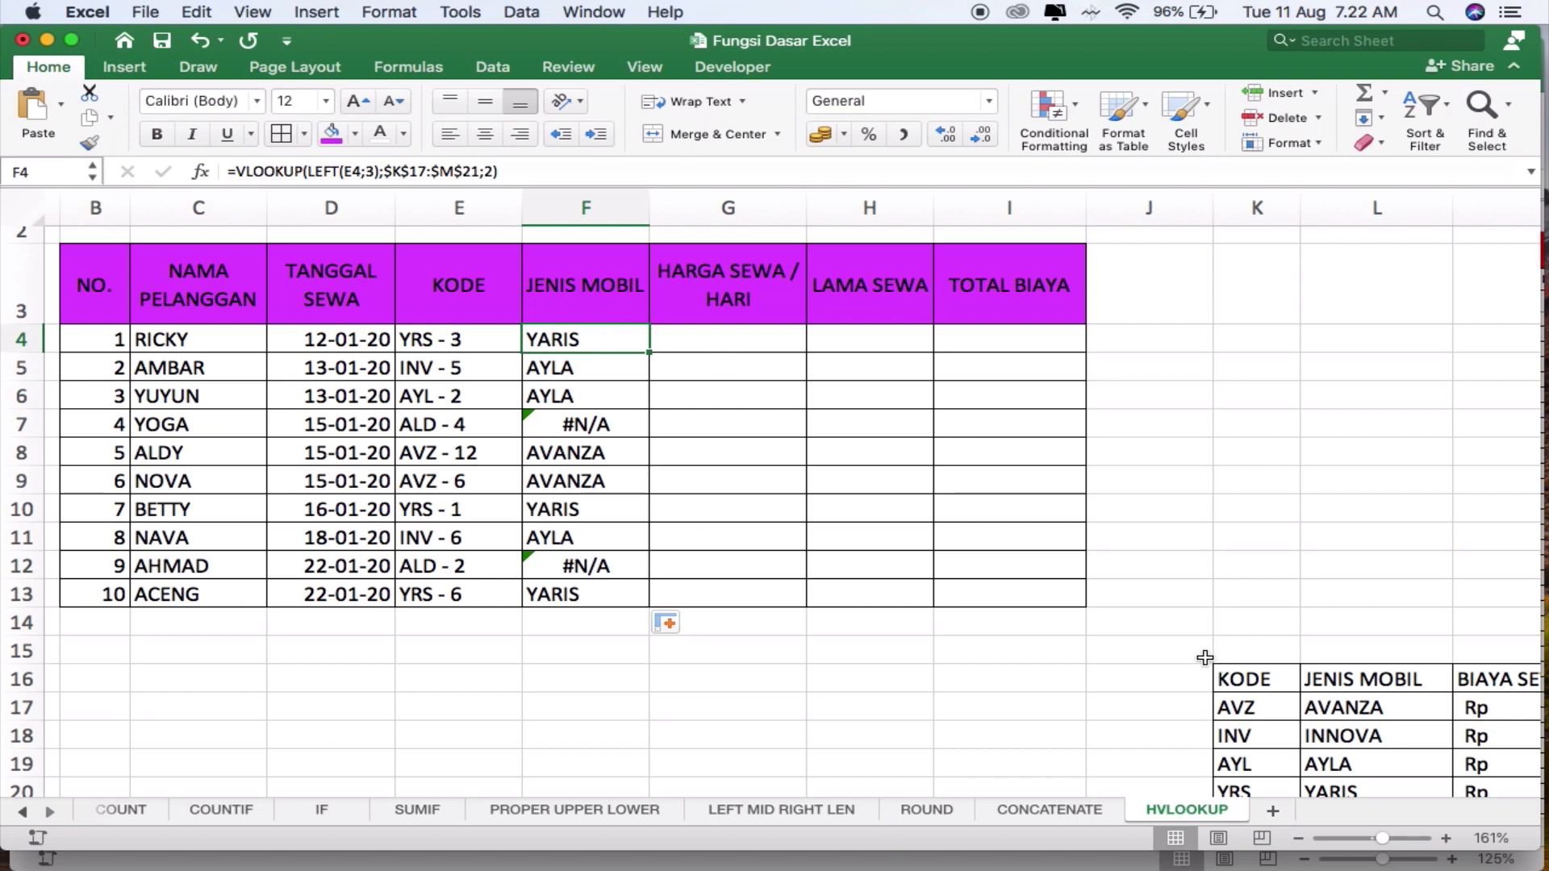
{"action": "scroll", "coordinate": [1205, 658], "scroll_direction": "right", "scroll_amount": 5}
{"action": "scroll", "coordinate": [1205, 657], "scroll_direction": "down", "scroll_amount": 5}
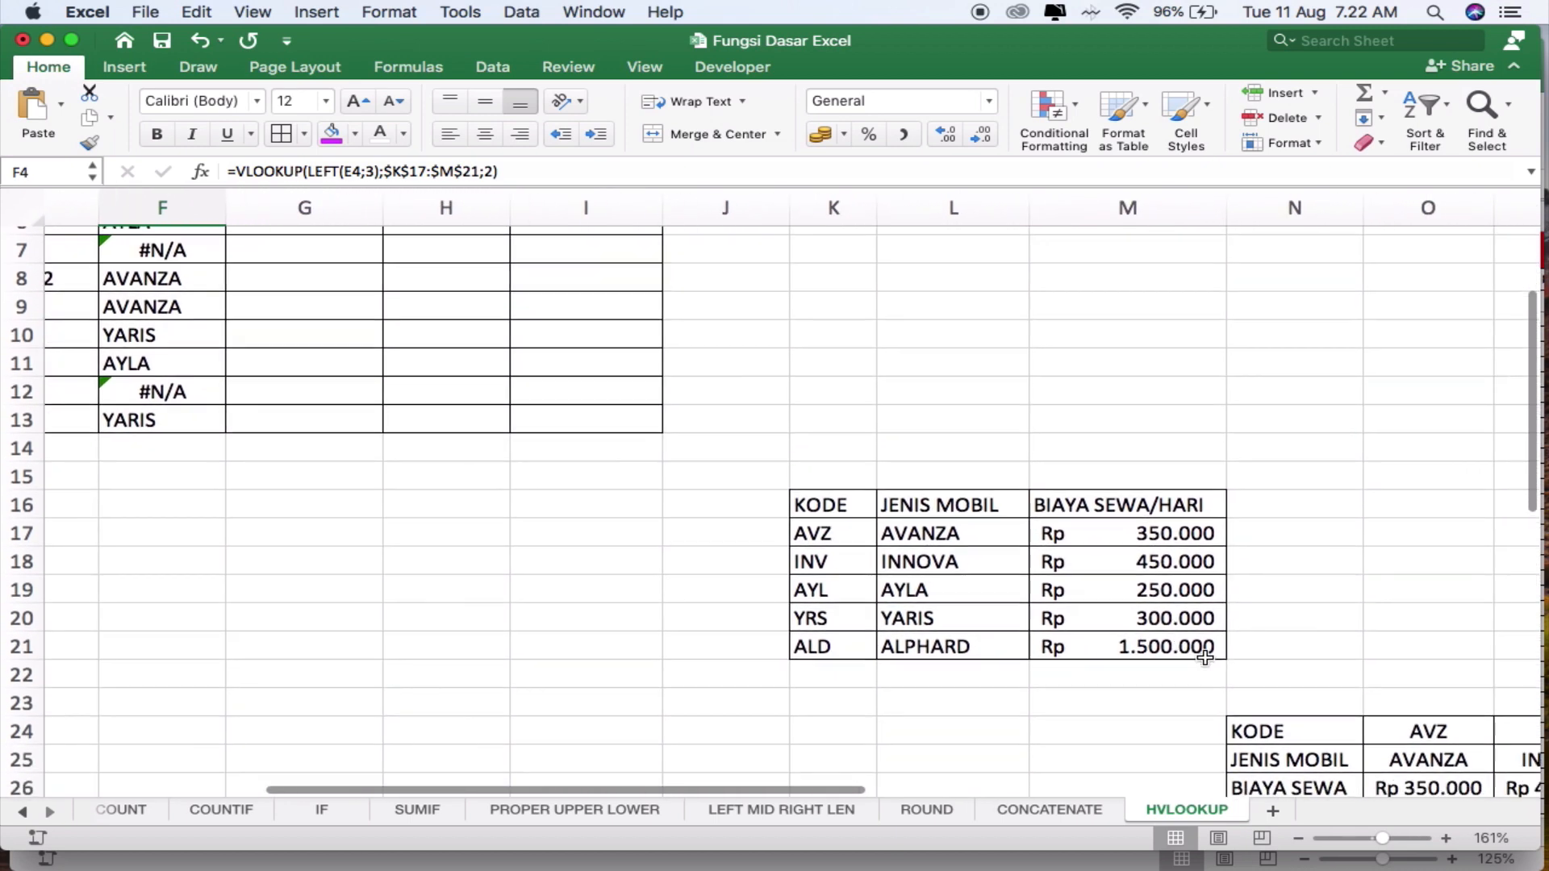
{"action": "left_click_drag", "start_coordinate": [821, 534], "coordinate": [1108, 643]}
{"action": "scroll", "coordinate": [669, 526], "scroll_direction": "up", "scroll_amount": 3}
{"action": "scroll", "coordinate": [669, 525], "scroll_direction": "left", "scroll_amount": 2}
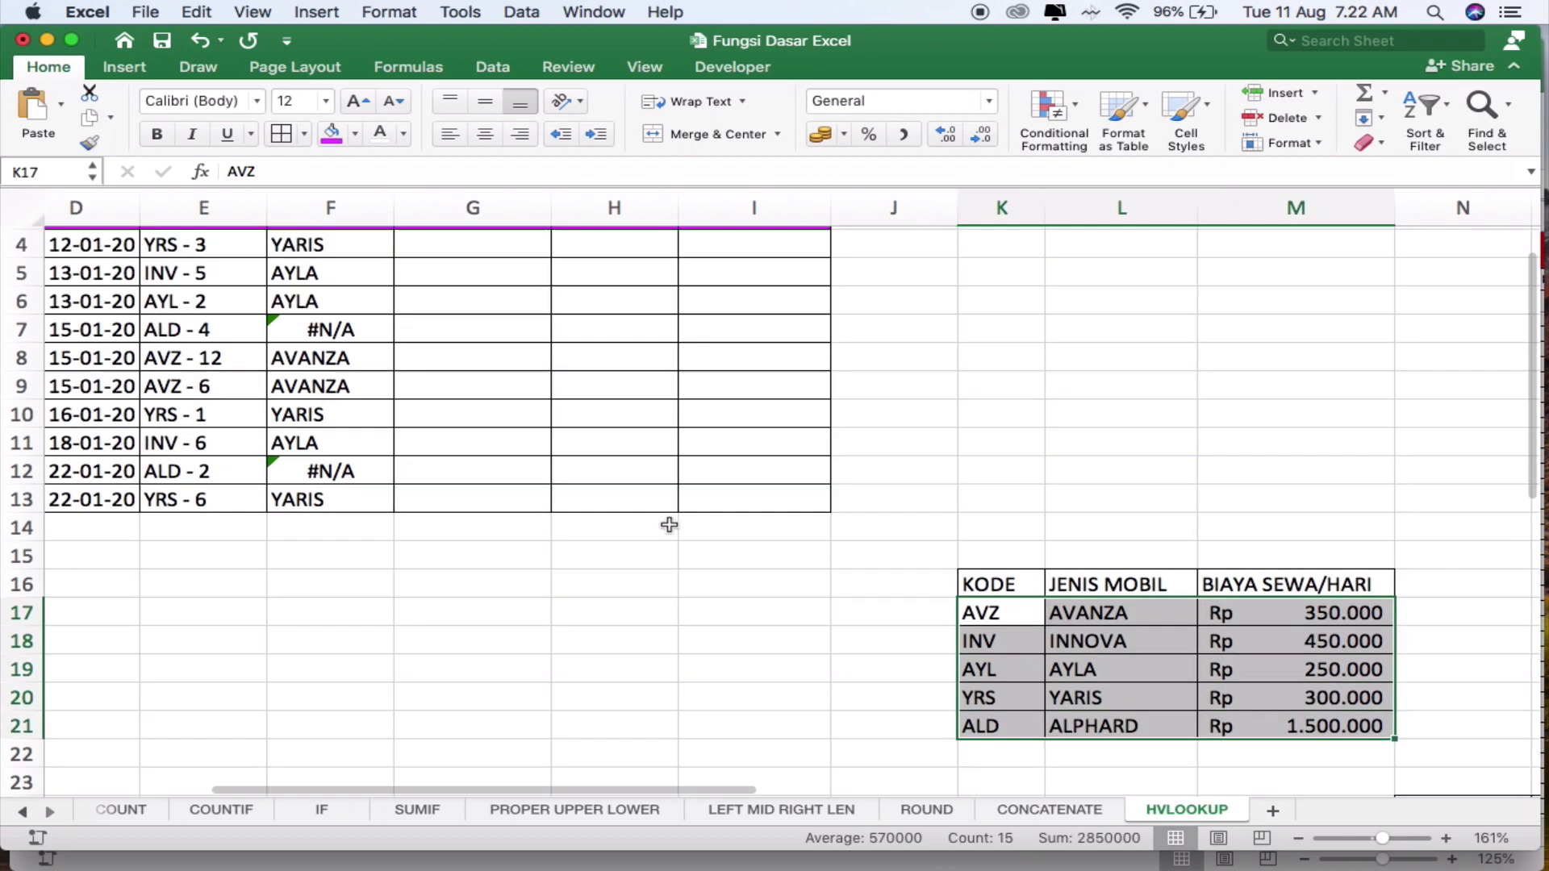
{"action": "scroll", "coordinate": [669, 526], "scroll_direction": "up", "scroll_amount": 3}
{"action": "scroll", "coordinate": [669, 526], "scroll_direction": "left", "scroll_amount": 3}
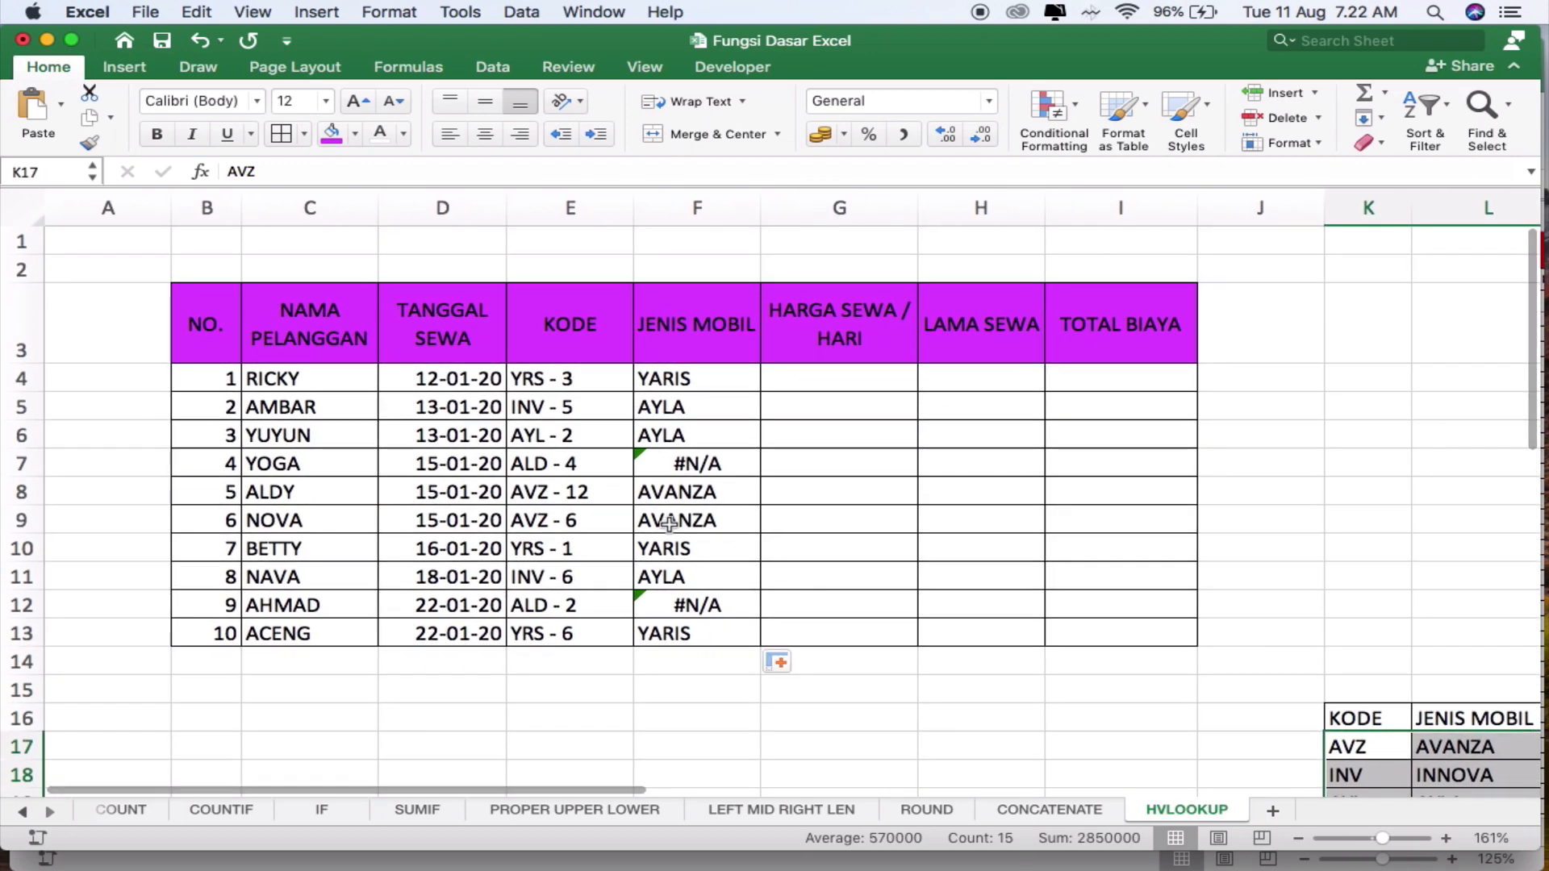
{"action": "scroll", "coordinate": [669, 525], "scroll_direction": "down", "scroll_amount": 7}
{"action": "scroll", "coordinate": [669, 525], "scroll_direction": "right", "scroll_amount": 5}
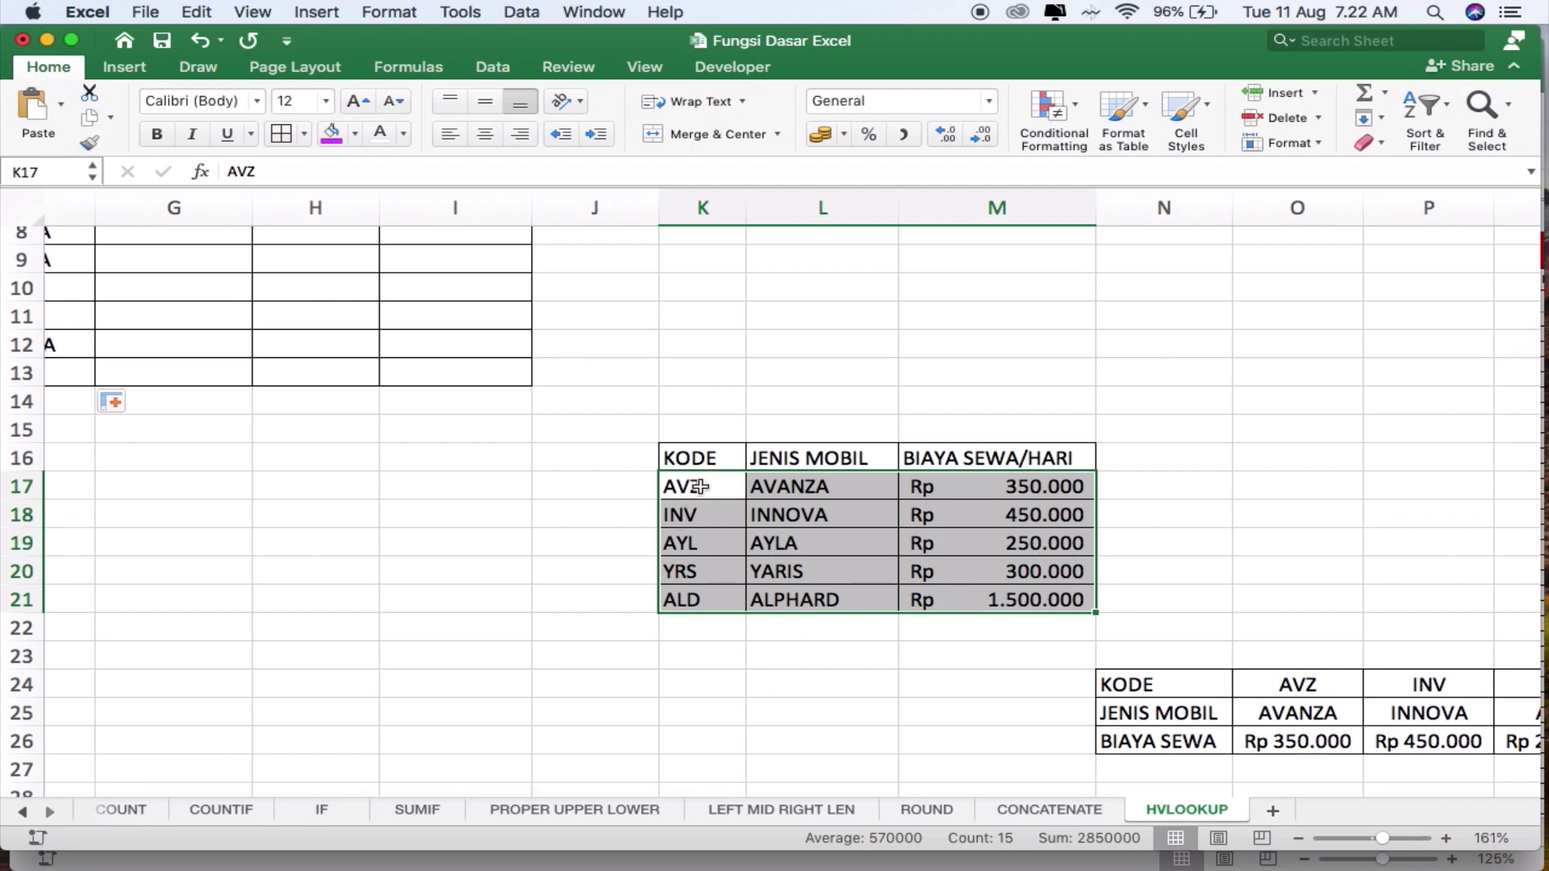
{"action": "left_click", "coordinate": [1445, 110]}
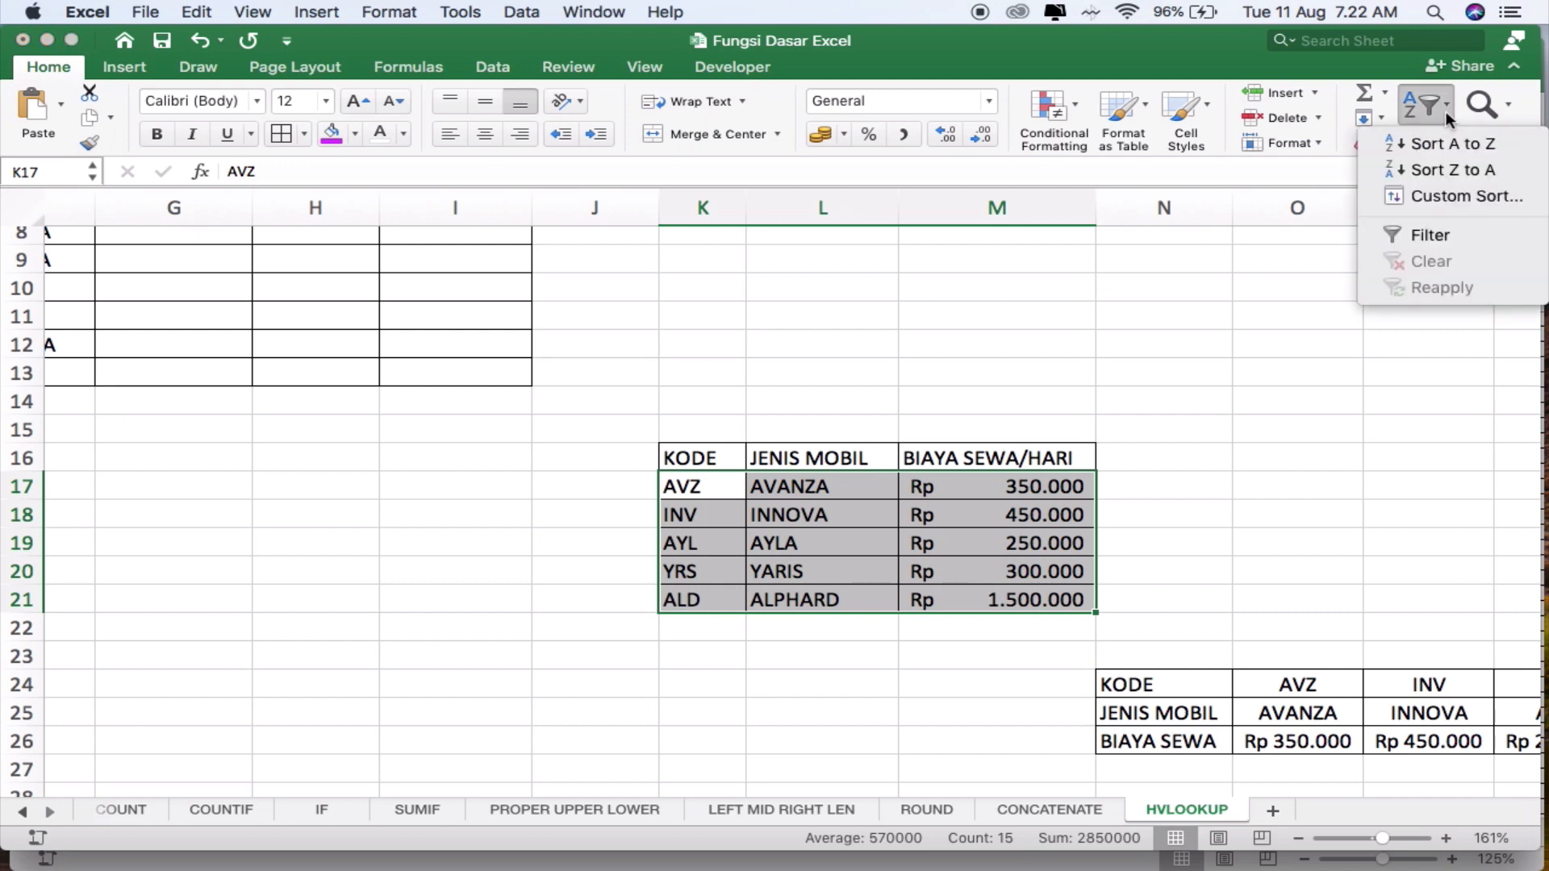
{"action": "left_click", "coordinate": [1492, 150]}
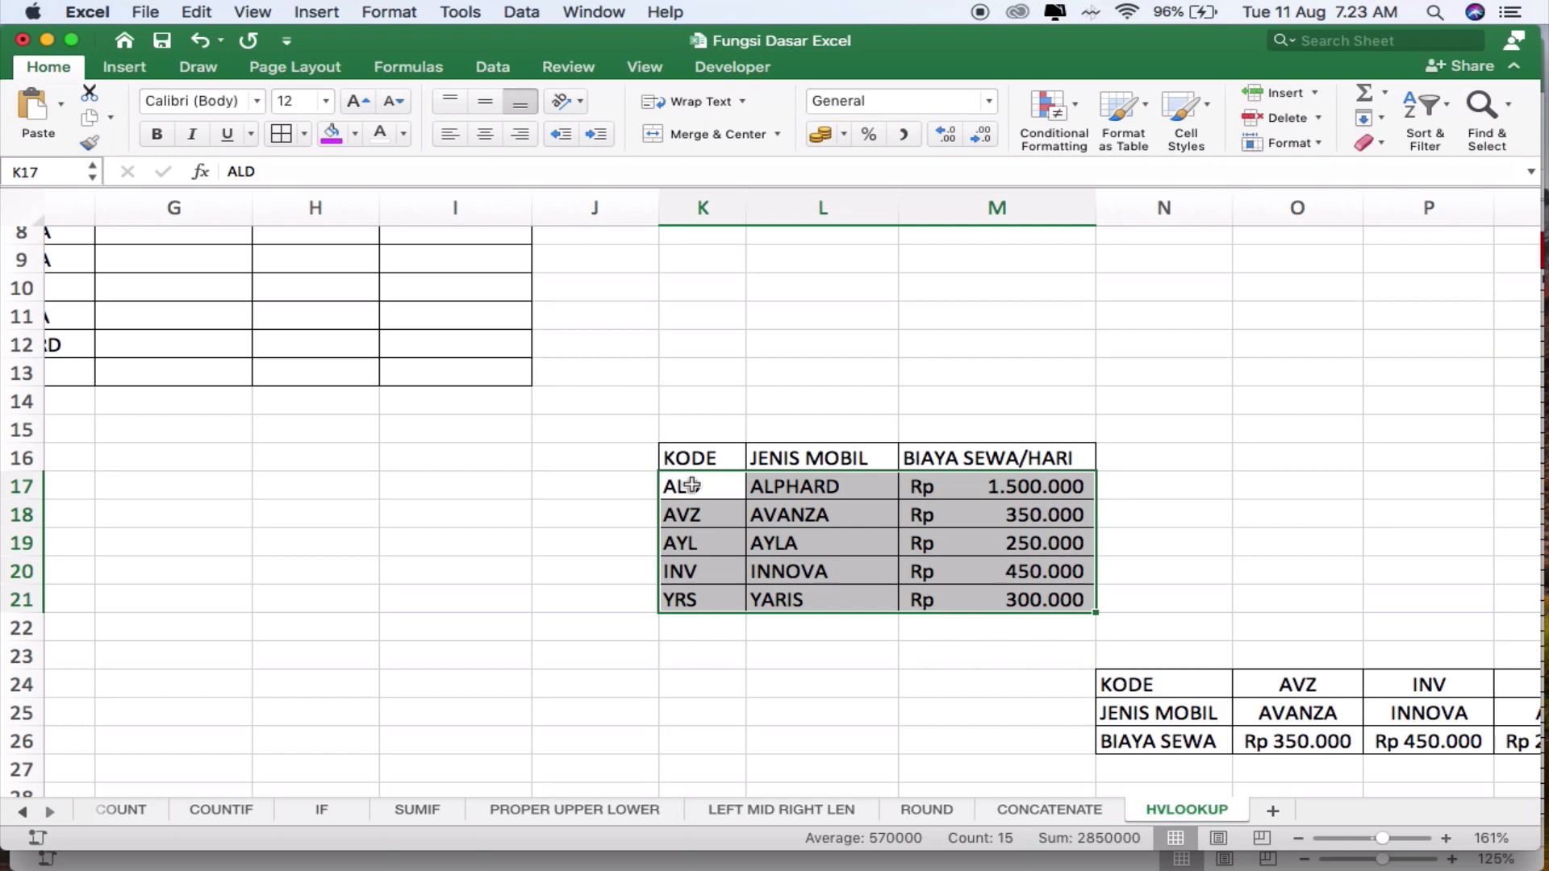
Examine the car types in F4:F13 against the sorted lookup table in K17:M21
{"action": "scroll", "coordinate": [434, 472], "scroll_direction": "up", "scroll_amount": 5}
{"action": "scroll", "coordinate": [434, 472], "scroll_direction": "left", "scroll_amount": 5}
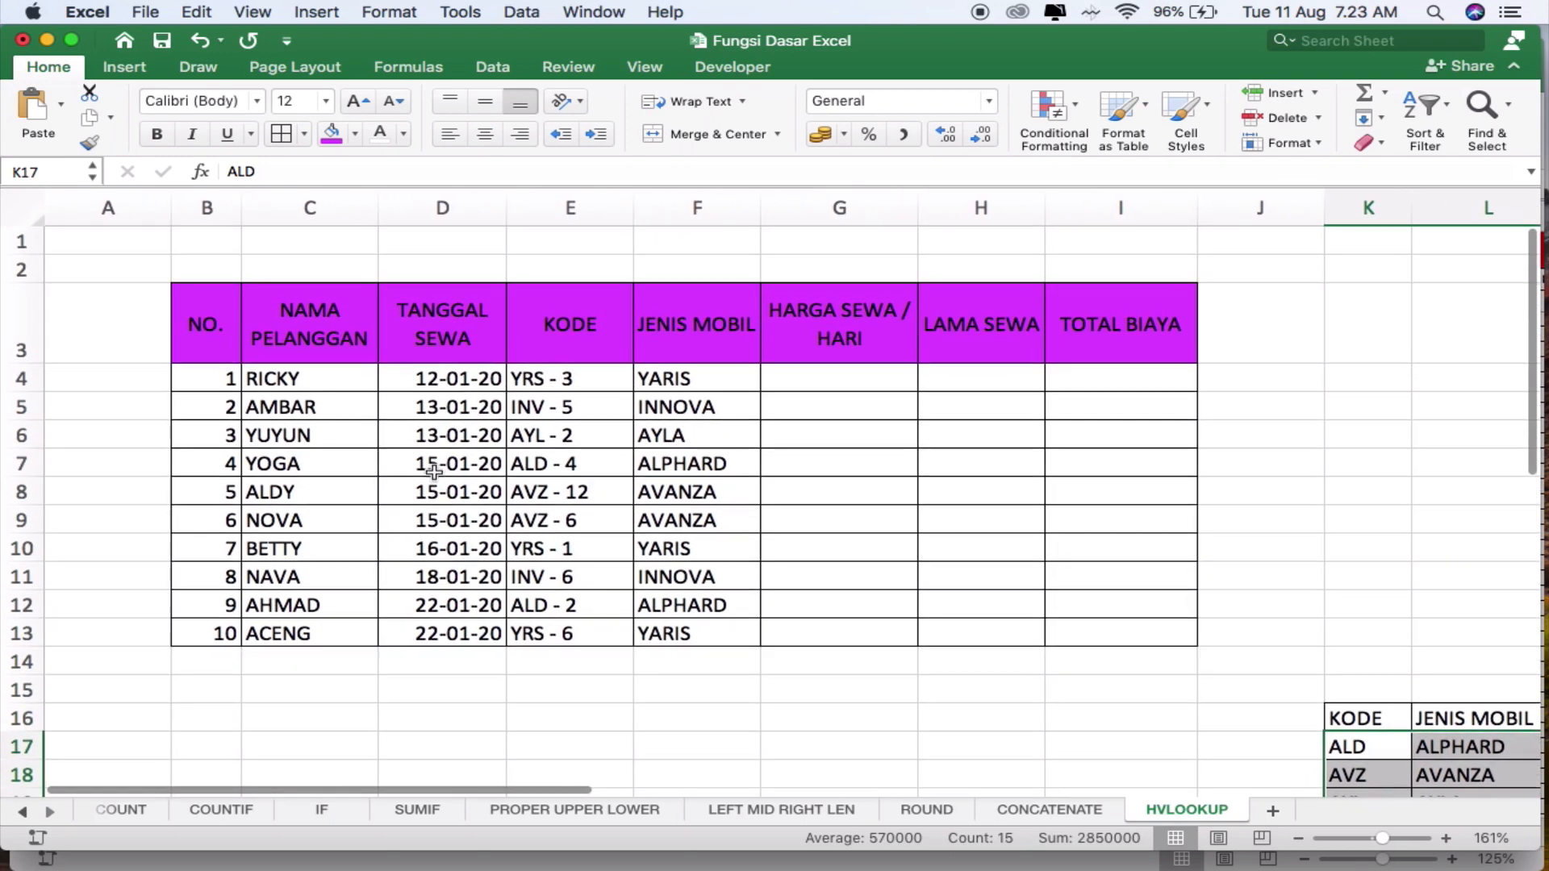
{"action": "left_click", "coordinate": [741, 379]}
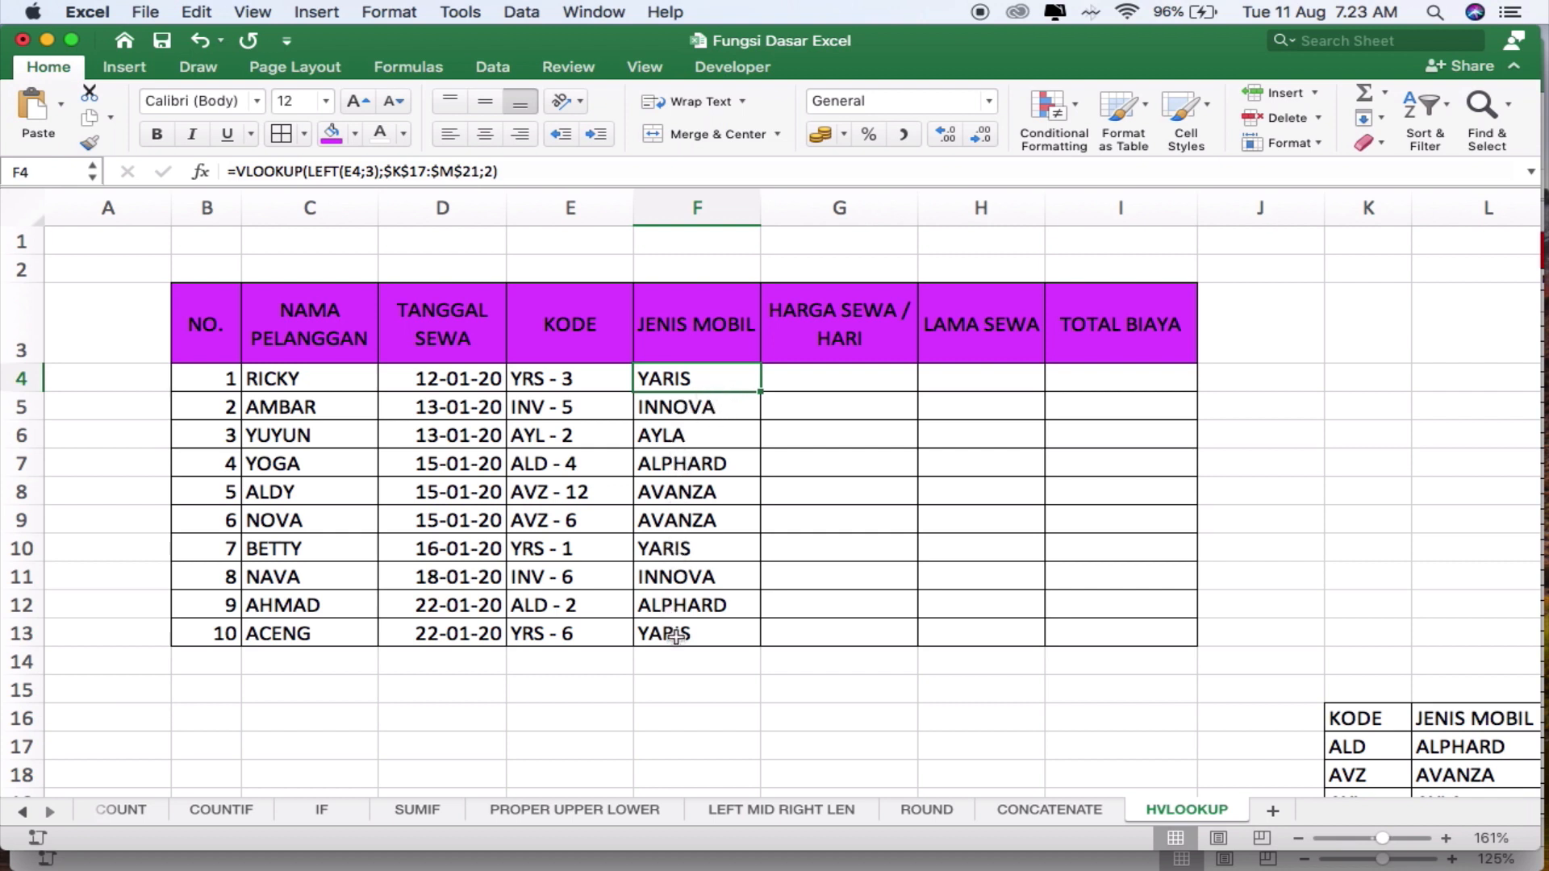
{"action": "scroll", "coordinate": [676, 637], "scroll_direction": "down", "scroll_amount": 4}
{"action": "scroll", "coordinate": [676, 637], "scroll_direction": "right", "scroll_amount": 3}
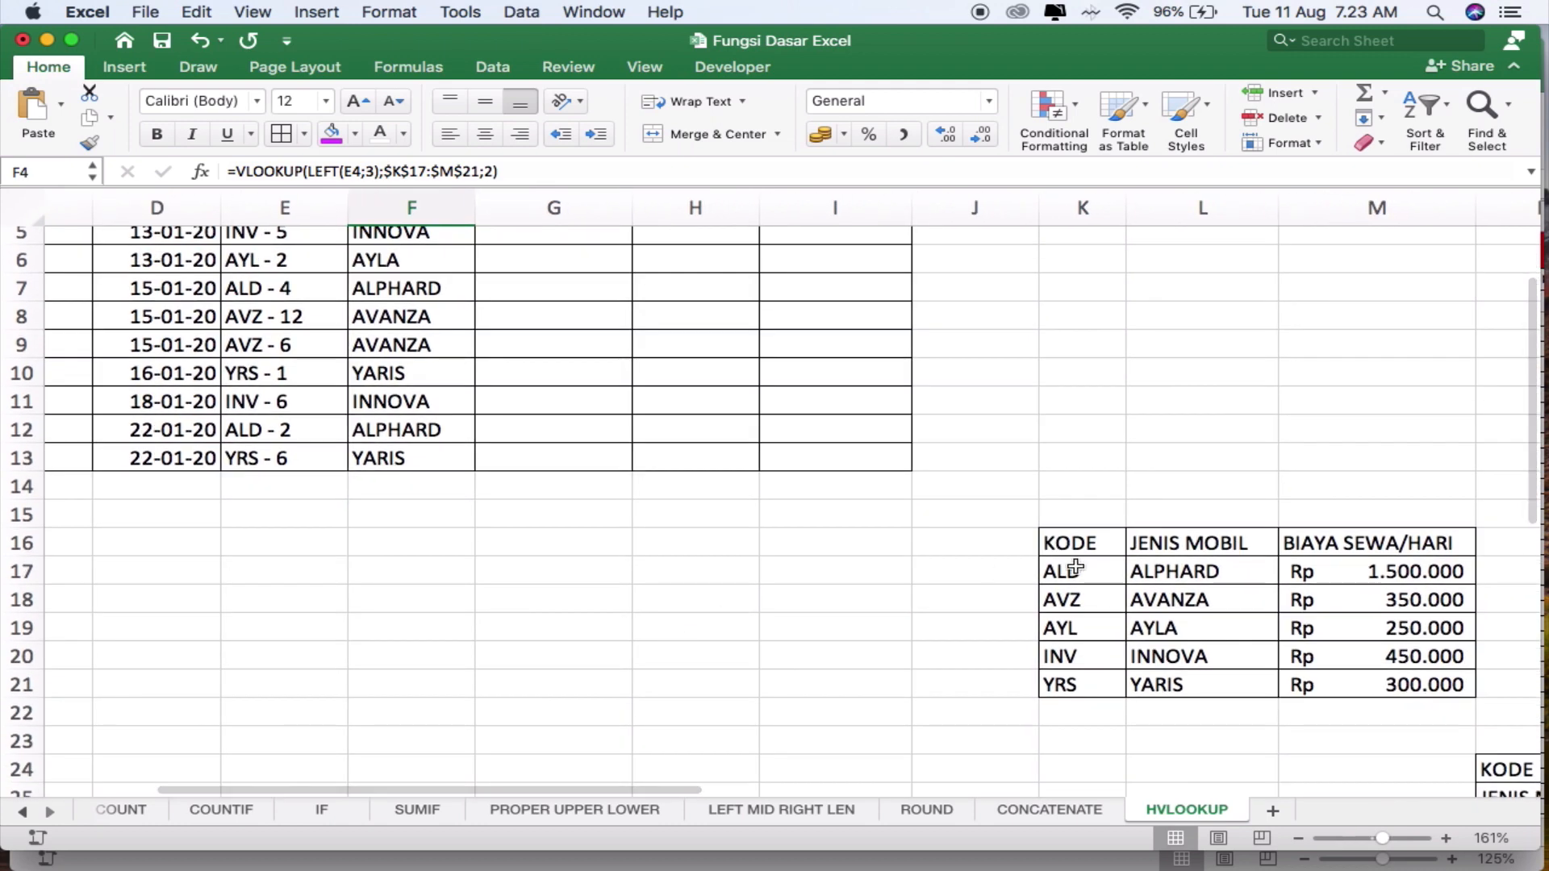
{"action": "scroll", "coordinate": [1075, 573], "scroll_direction": "right", "scroll_amount": 3}
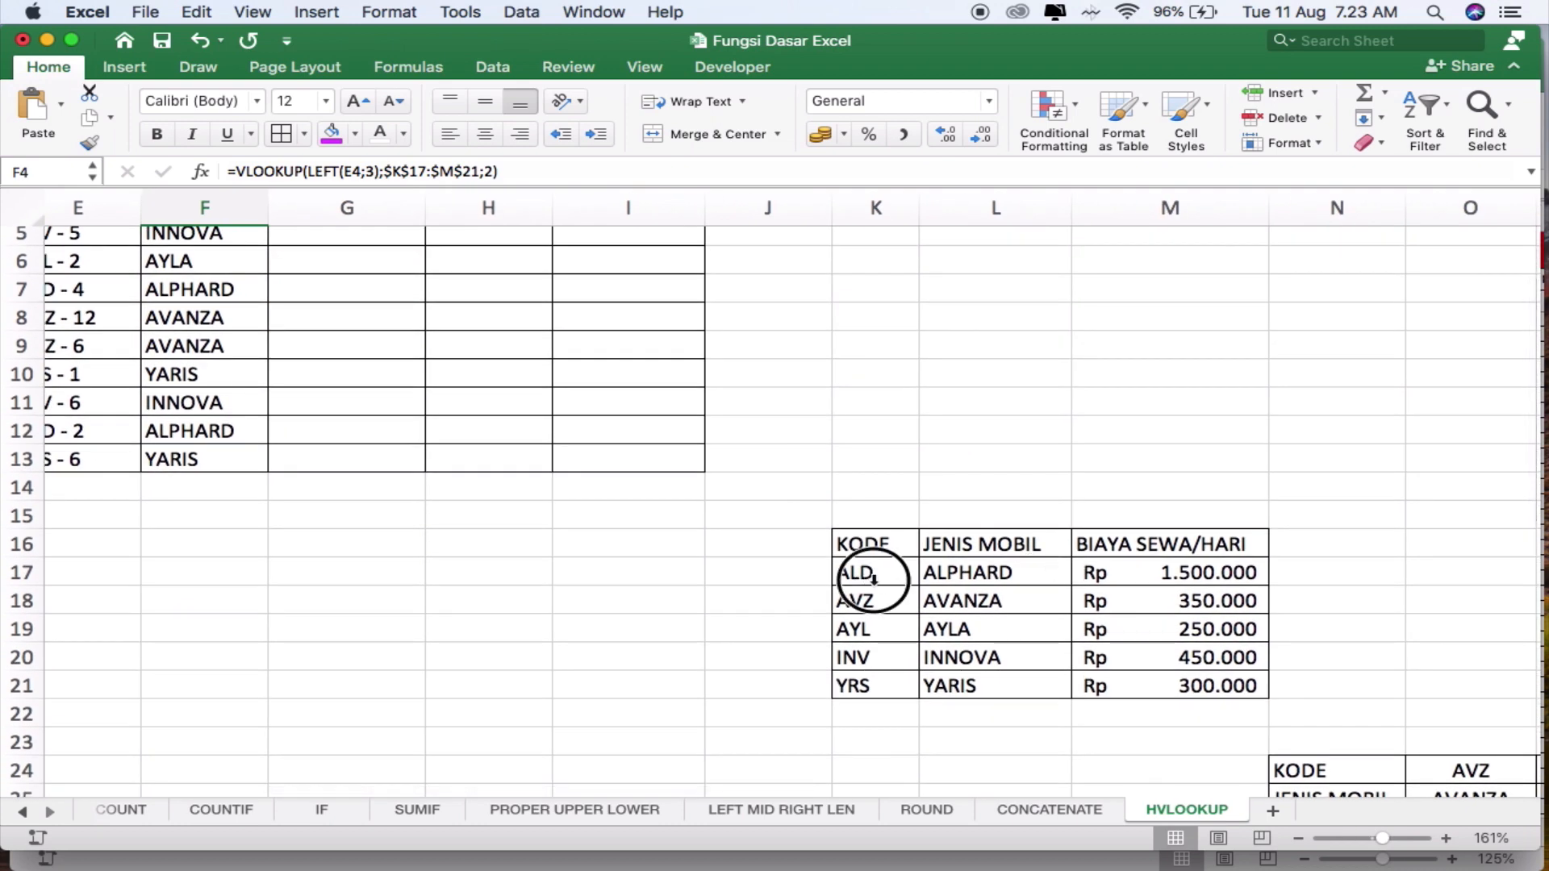
{"action": "left_click_drag", "start_coordinate": [865, 583], "coordinate": [1144, 675]}
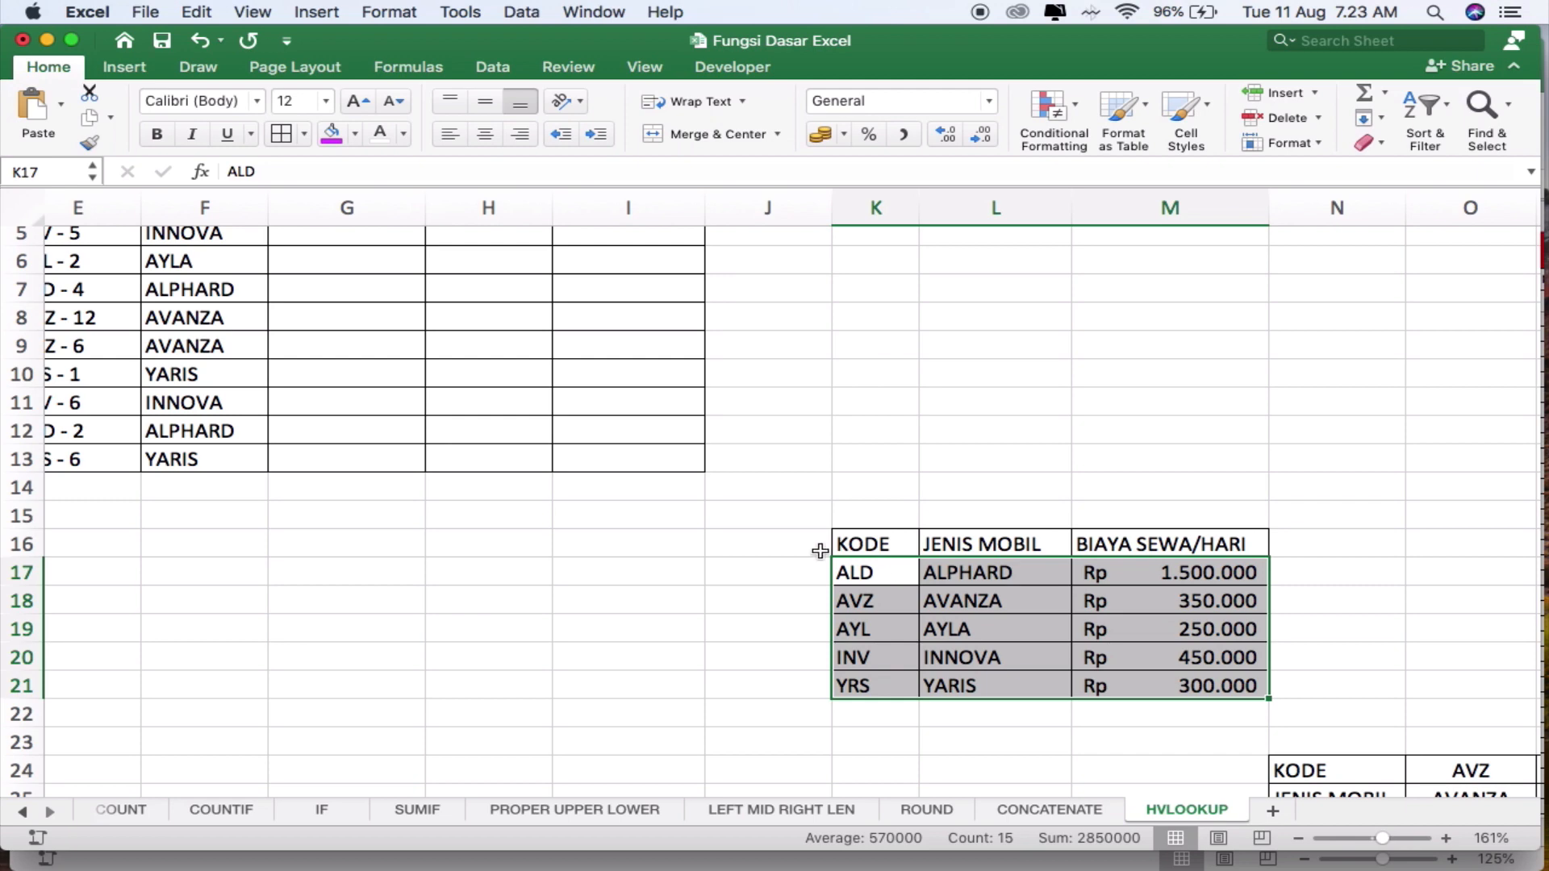
{"action": "scroll", "coordinate": [492, 460], "scroll_direction": "up", "scroll_amount": 3}
{"action": "scroll", "coordinate": [492, 460], "scroll_direction": "left", "scroll_amount": 5}
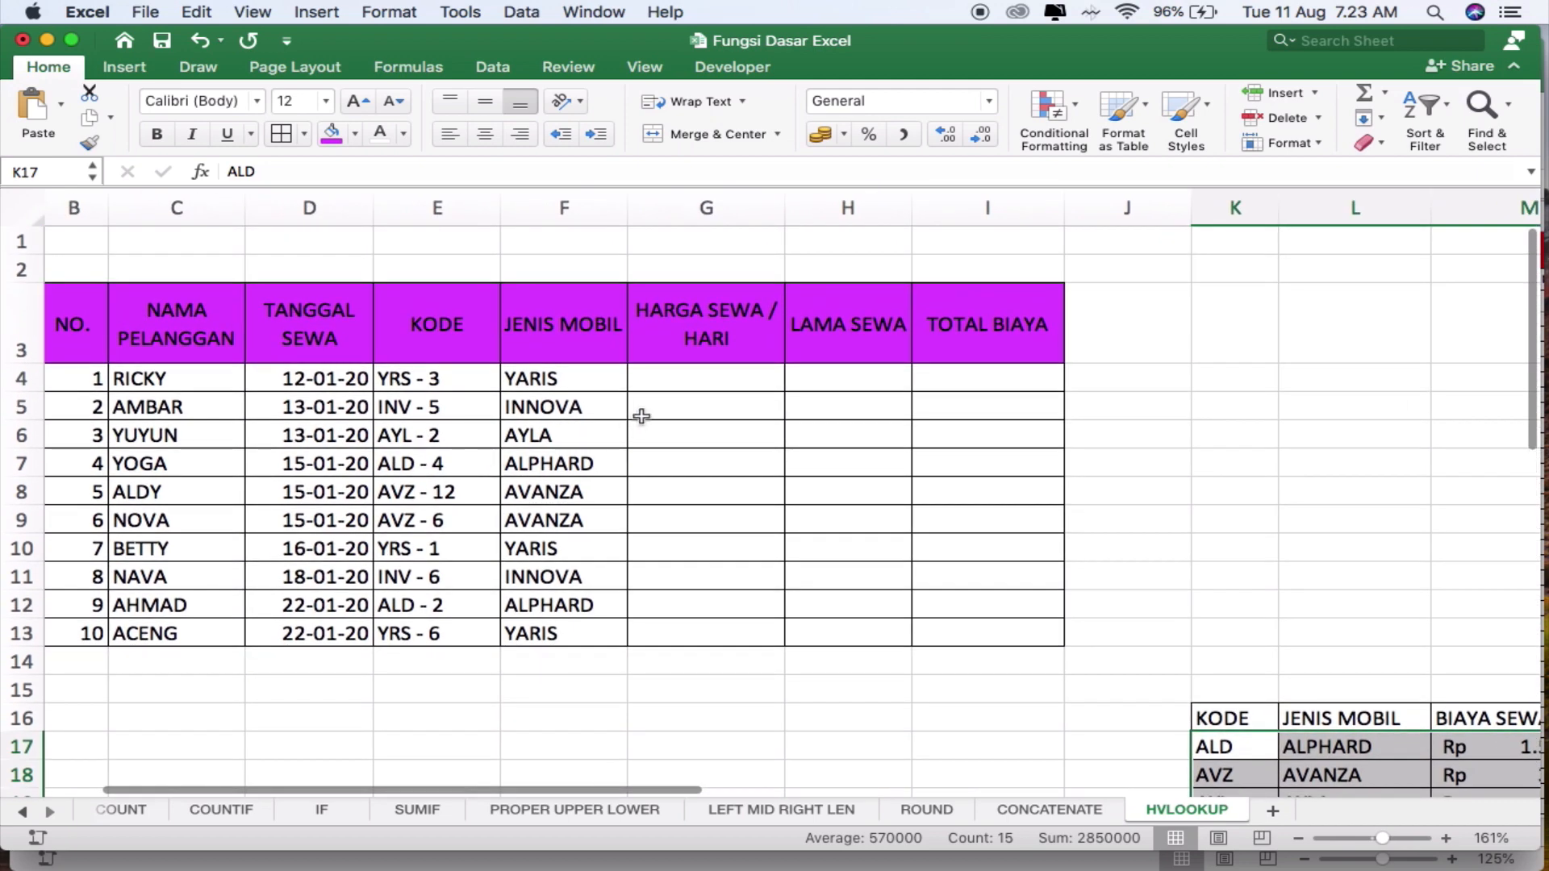
Copy the VLOOKUP formula from F4 across to G4 in the HARGA SEWA / HARI column
{"action": "left_click", "coordinate": [696, 378]}
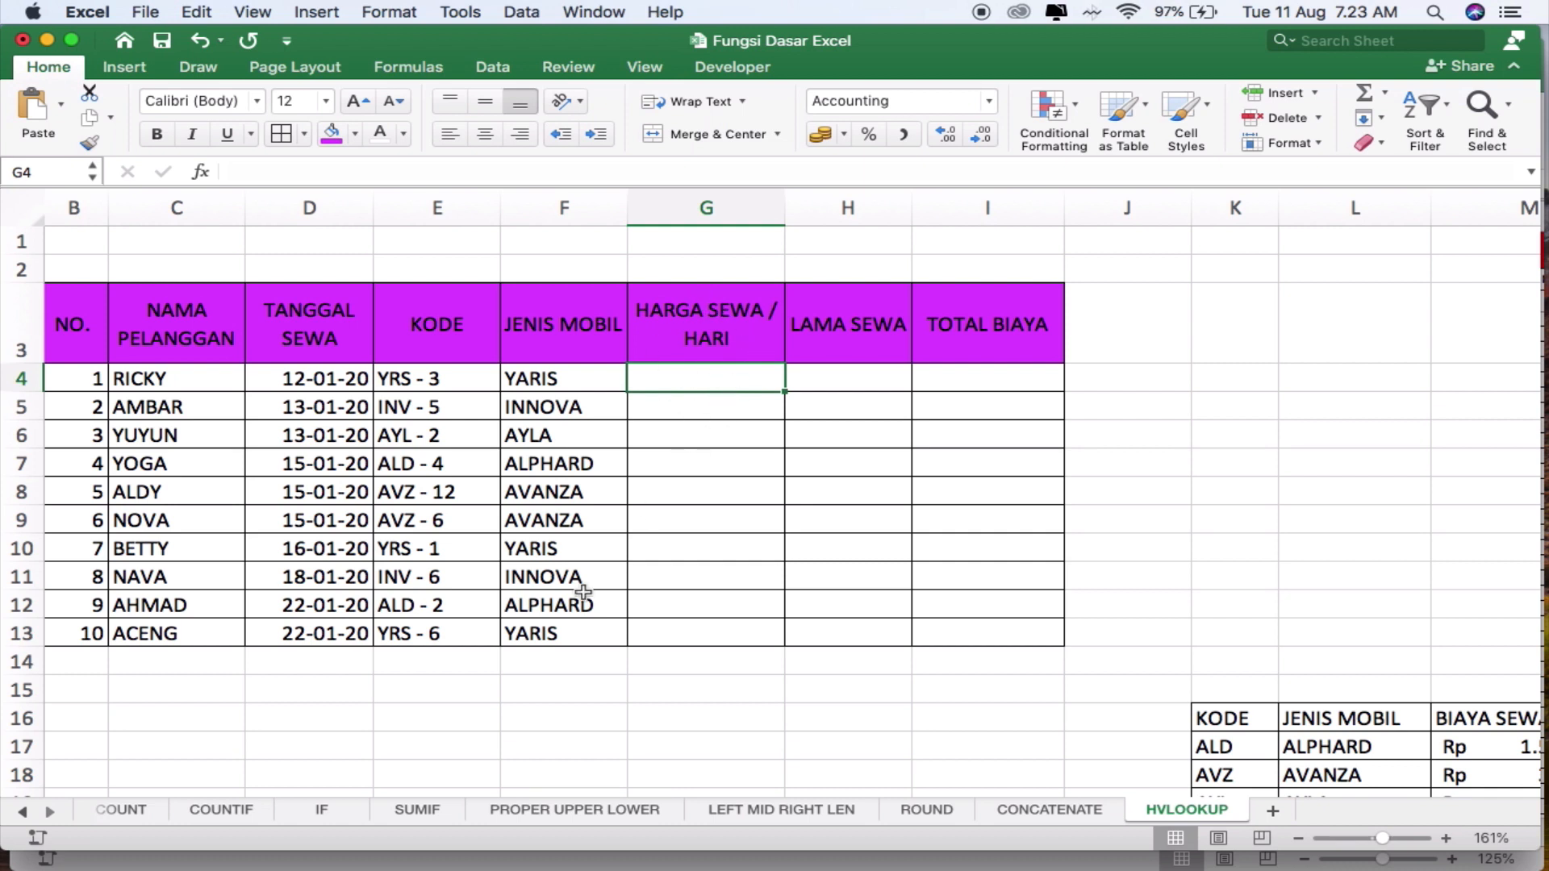
{"action": "key", "text": "Left"}
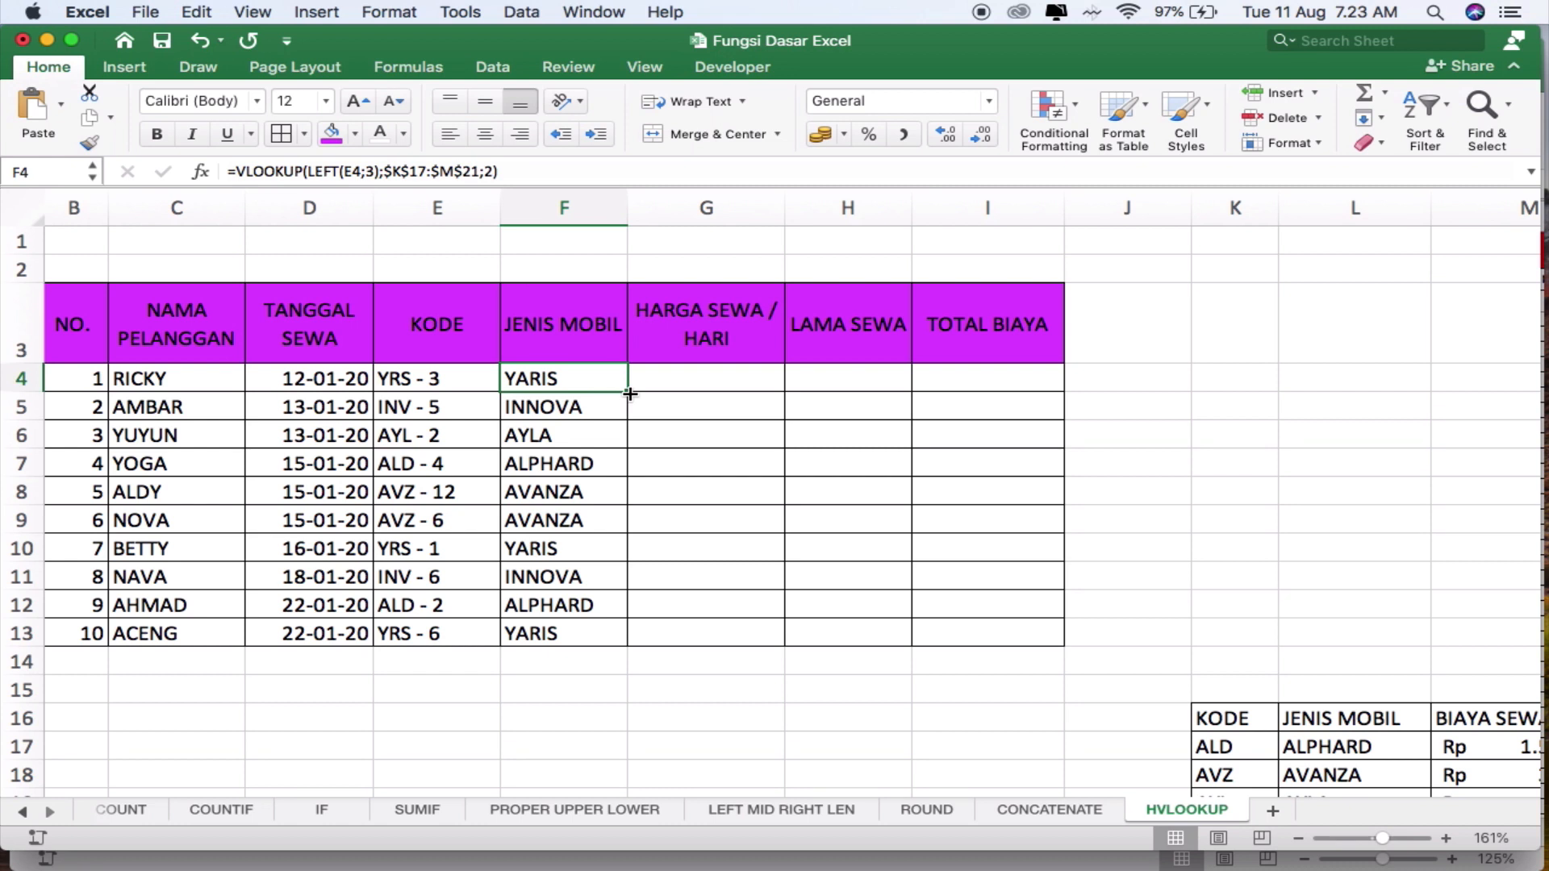
{"action": "left_click_drag", "start_coordinate": [629, 394], "coordinate": [737, 394]}
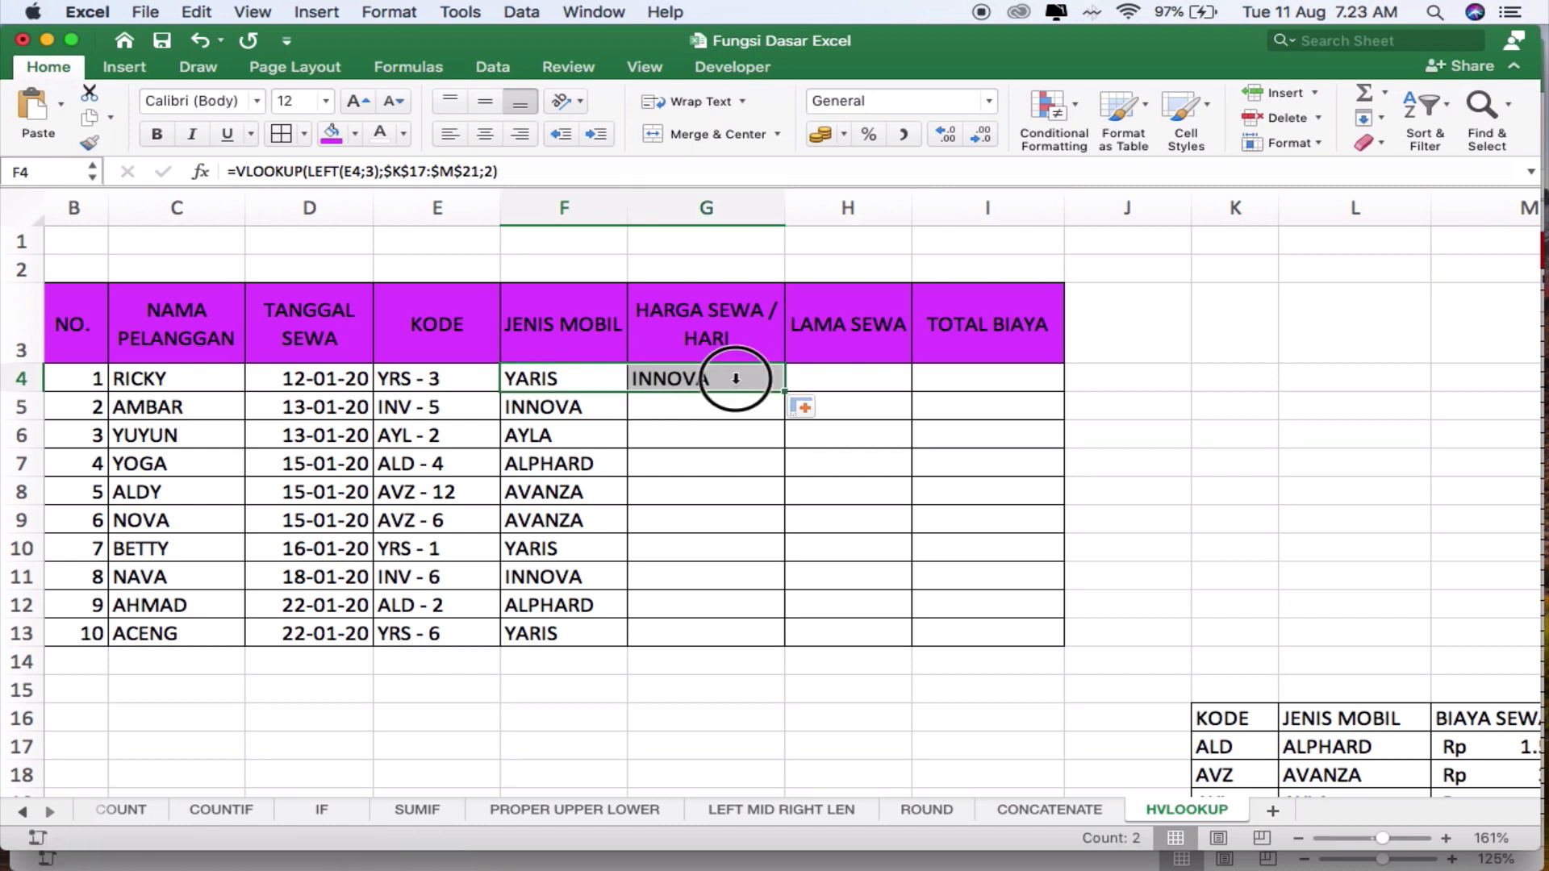
Change the LEFT reference in G4's formula to the rental code cell E4
{"action": "left_click", "coordinate": [736, 378]}
{"action": "left_click", "coordinate": [360, 172]}
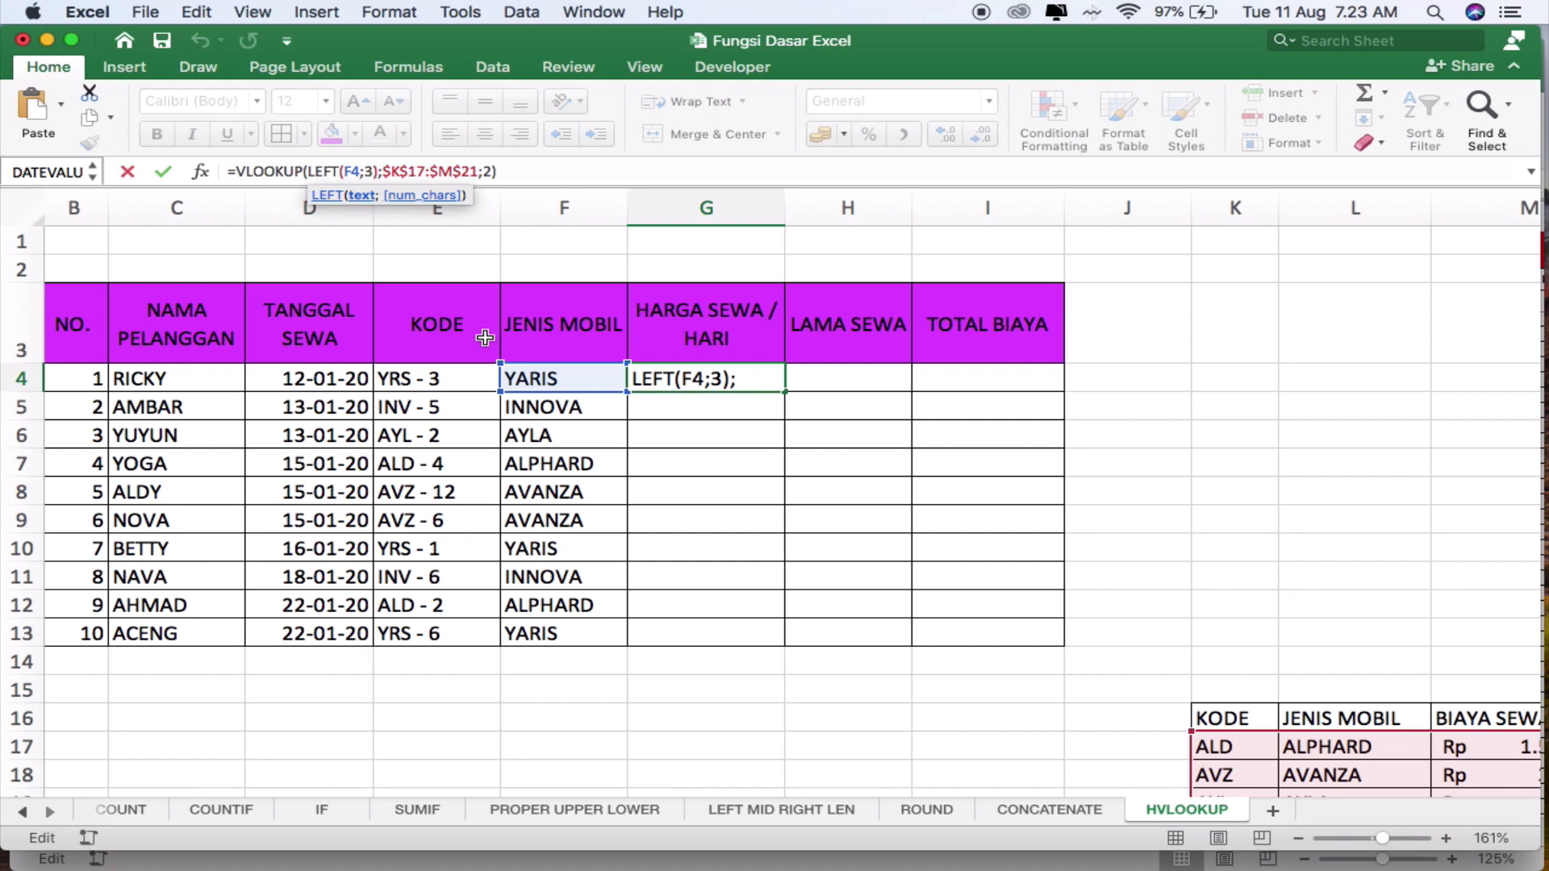
{"action": "key", "text": "BackSpace"}
{"action": "key", "text": "BackSpace"}
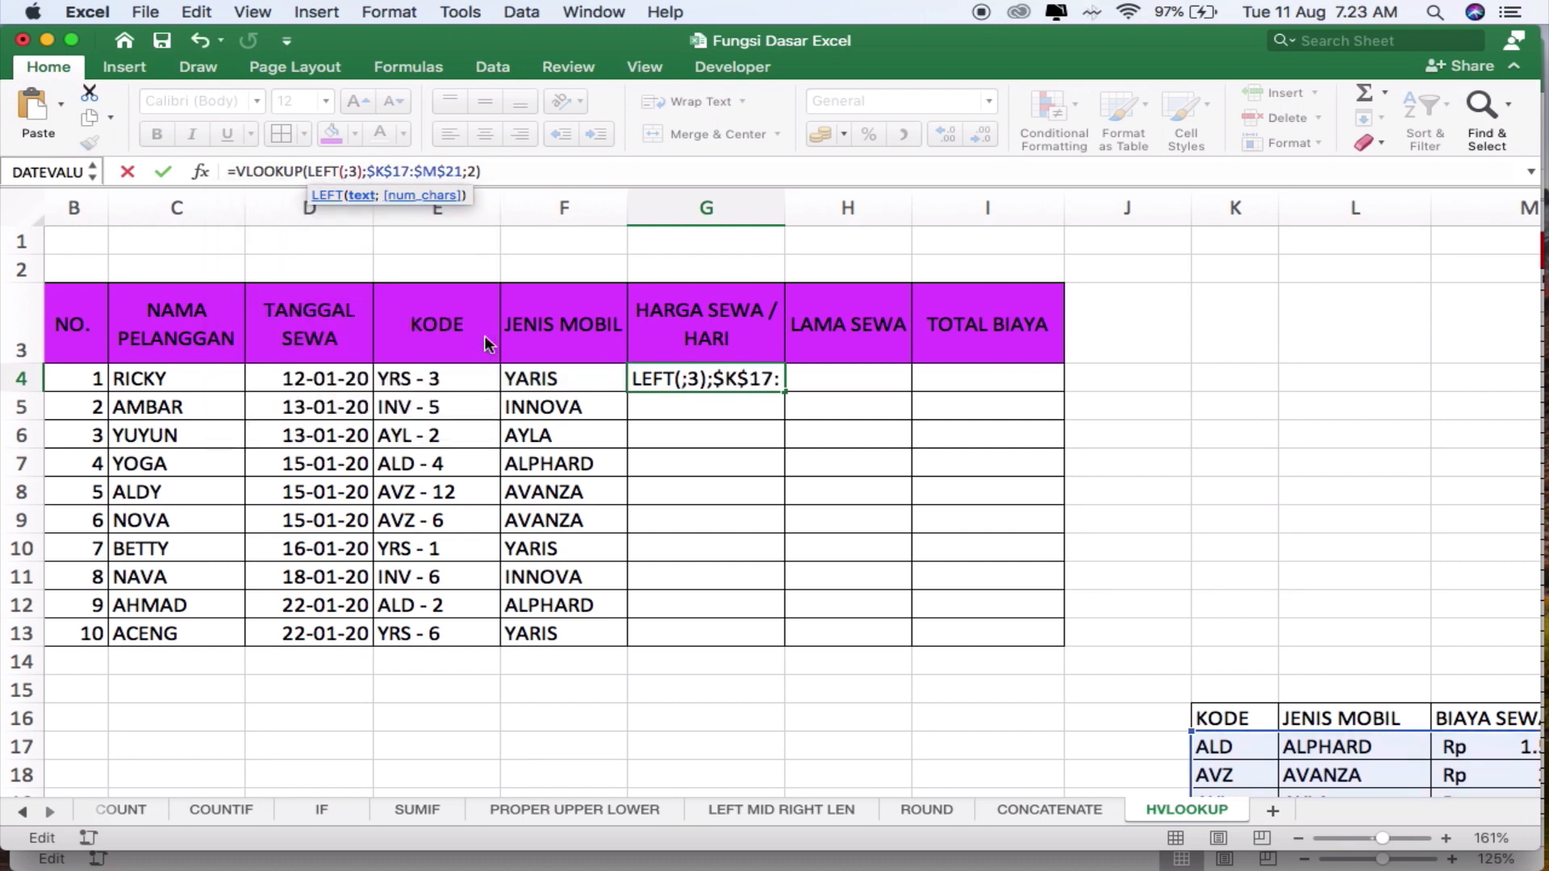
{"action": "type", "text": "ef"}
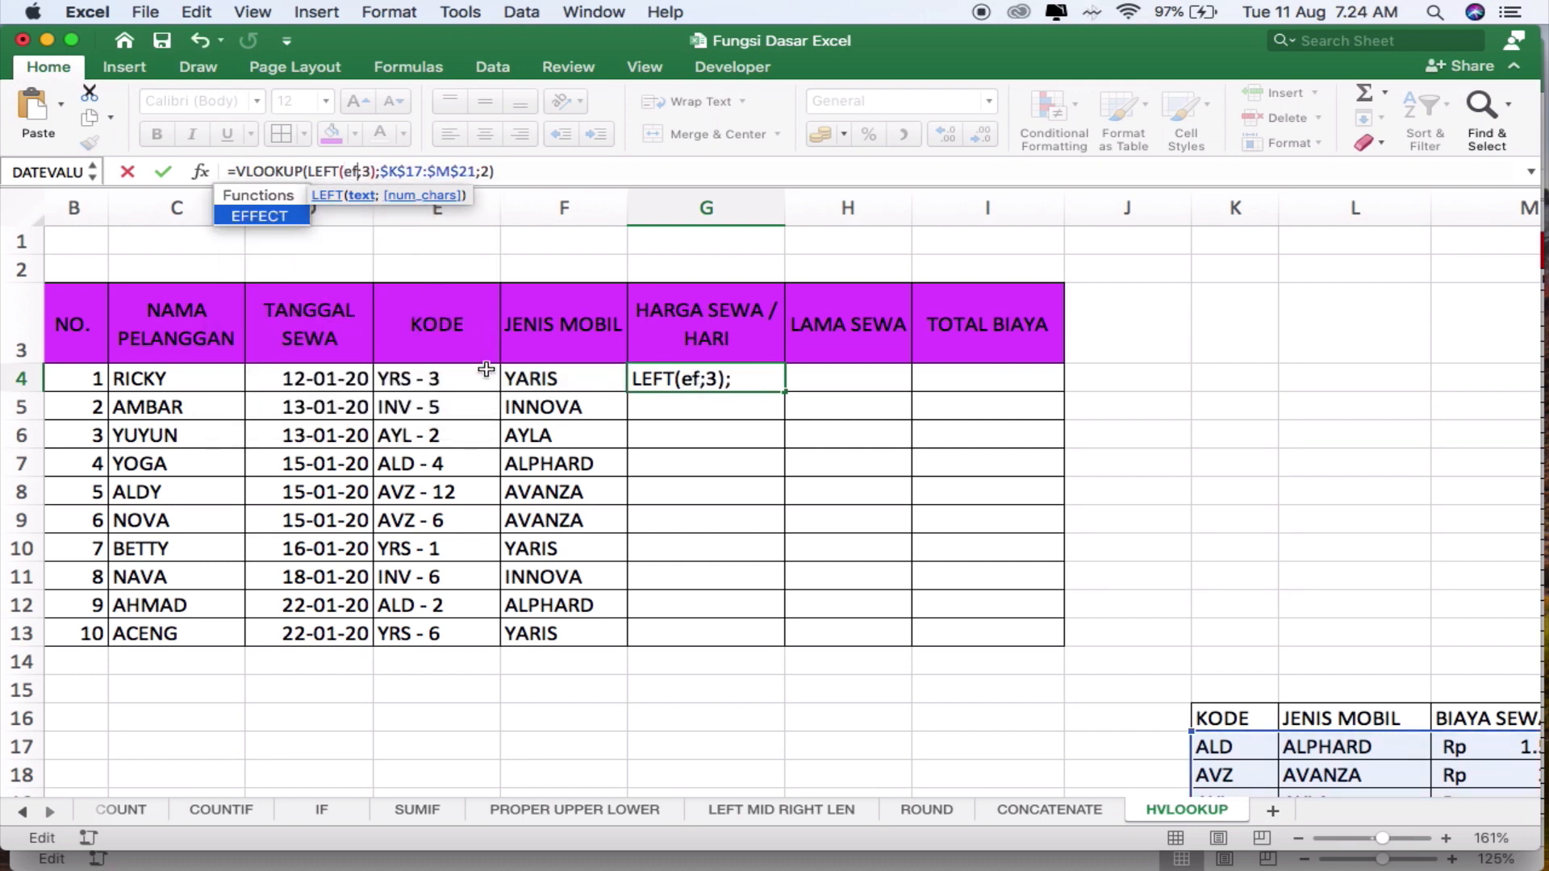
{"action": "key", "text": "BackSpace"}
{"action": "type", "text": "4"}
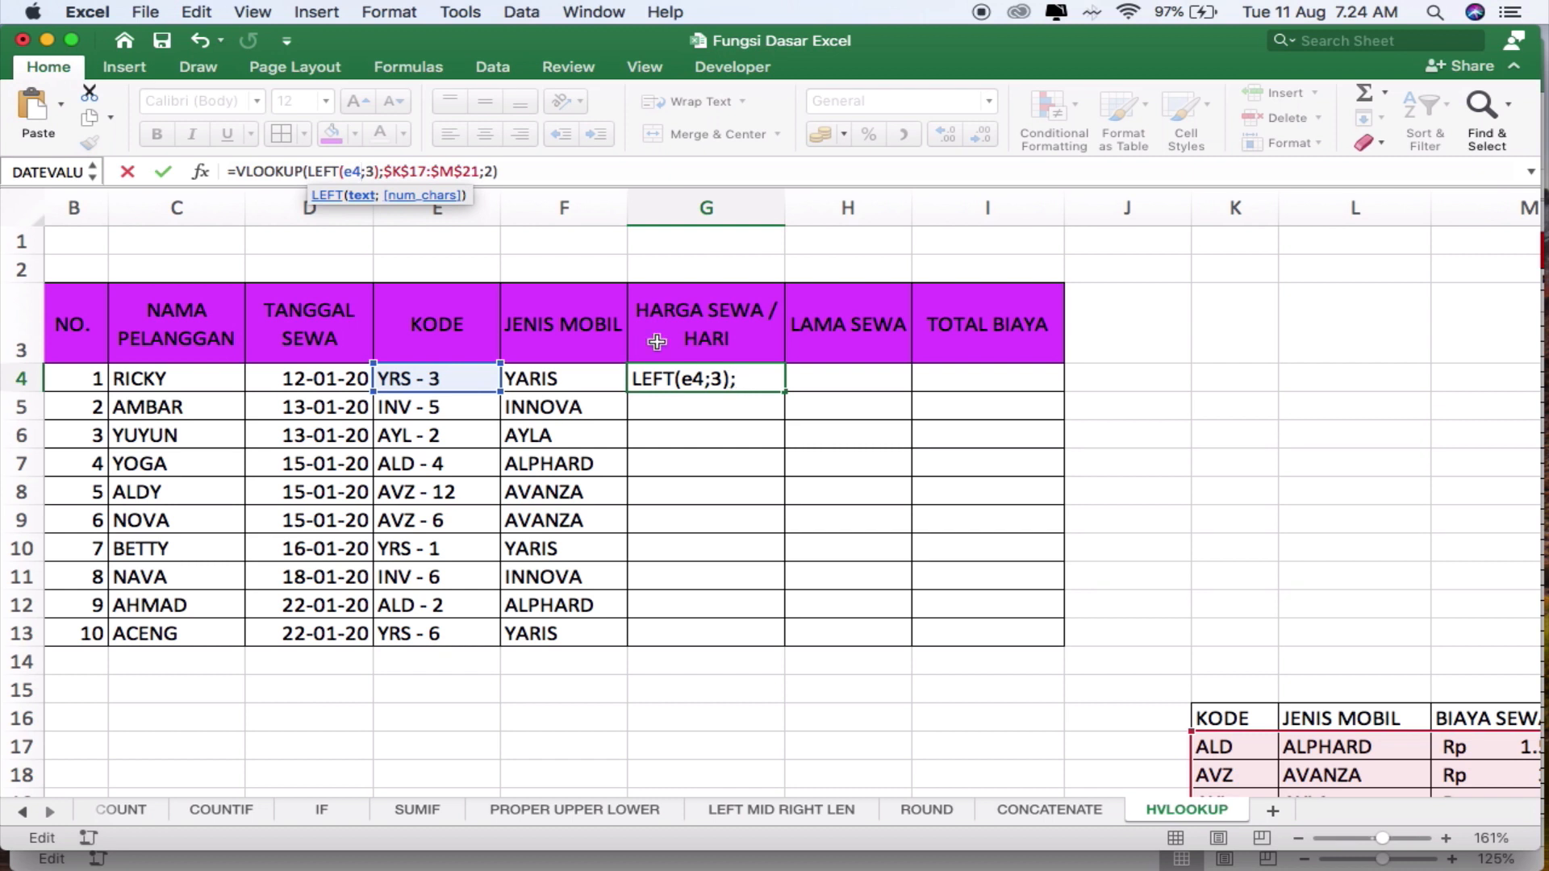
Set the column index in G4's VLOOKUP formula to 3 so it looks up the daily rental price
{"action": "left_click", "coordinate": [486, 171]}
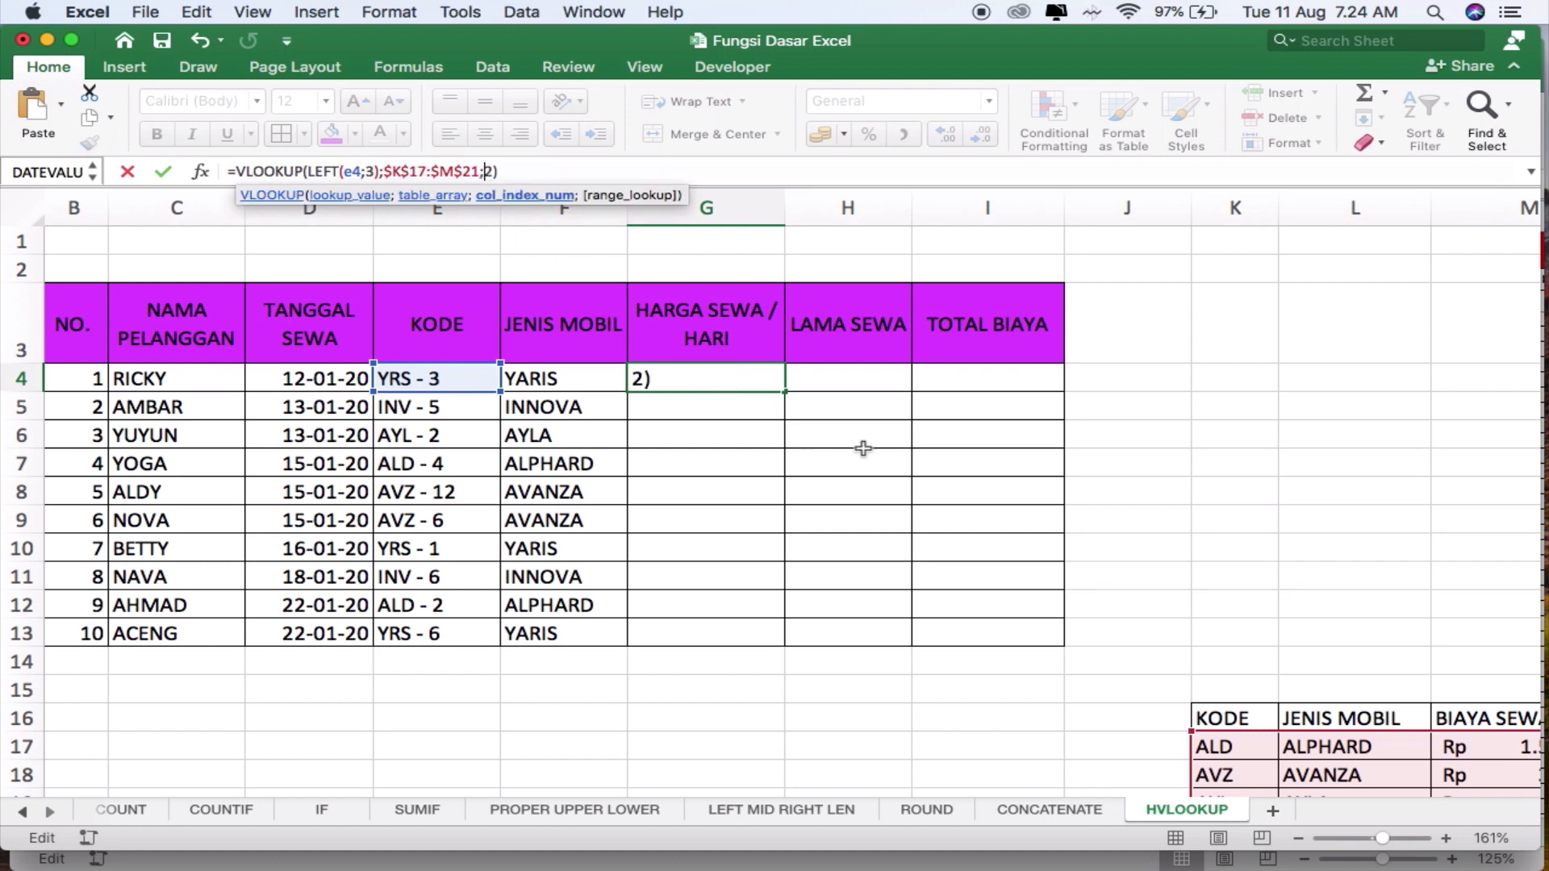
{"action": "key", "text": "BackSpace"}
{"action": "type", "text": "3"}
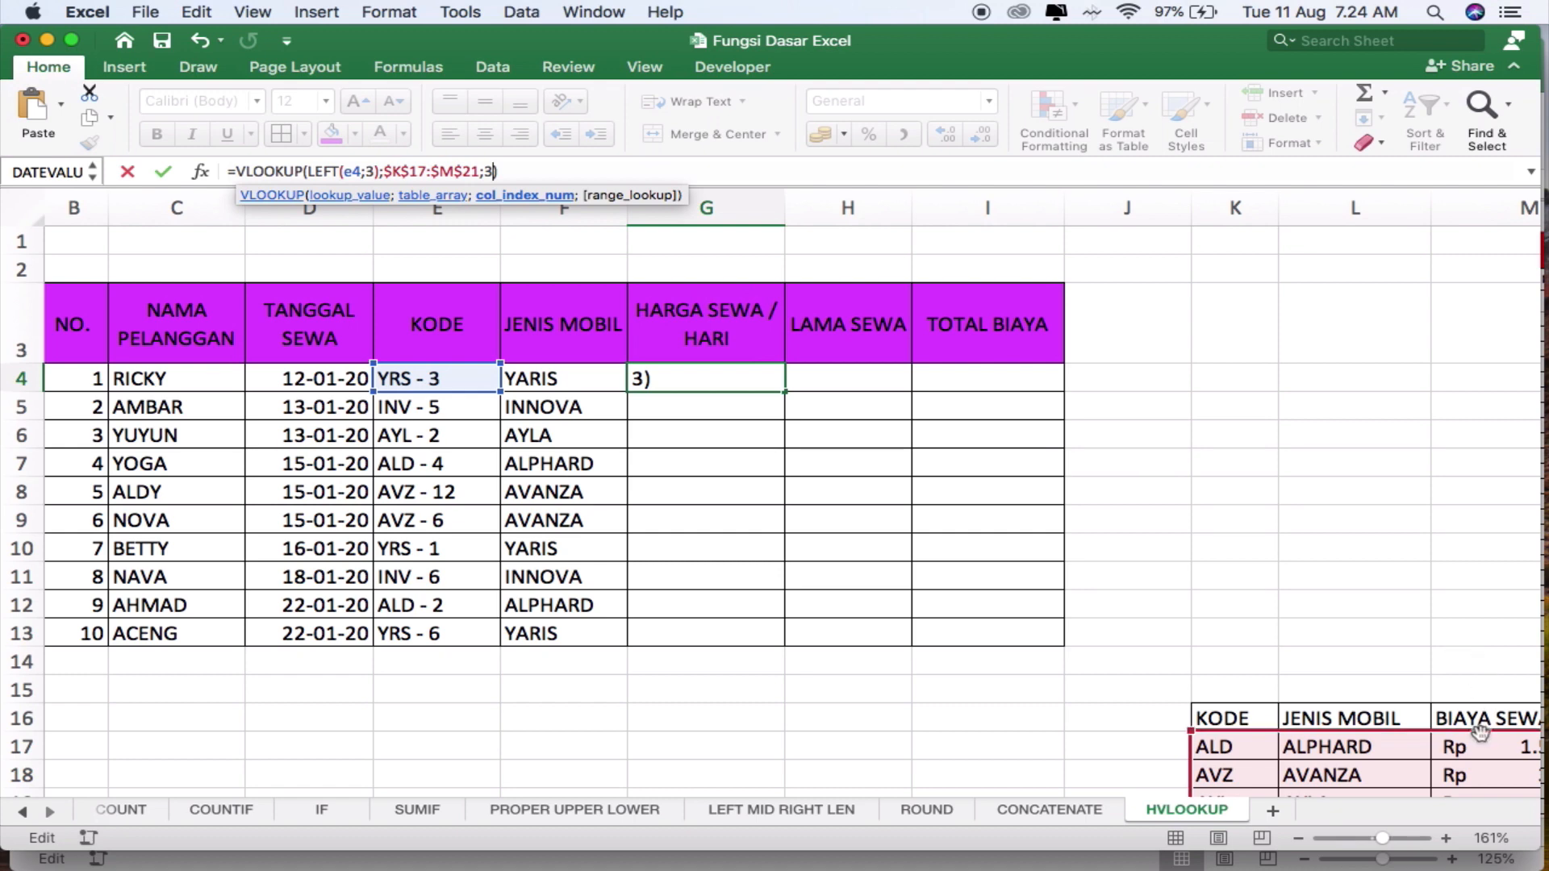
{"action": "scroll", "coordinate": [1249, 711], "scroll_direction": "down", "scroll_amount": 3}
{"action": "scroll", "coordinate": [1249, 711], "scroll_direction": "right", "scroll_amount": 2}
{"action": "scroll", "coordinate": [1249, 711], "scroll_direction": "down", "scroll_amount": 1}
{"action": "scroll", "coordinate": [1249, 711], "scroll_direction": "right", "scroll_amount": 1}
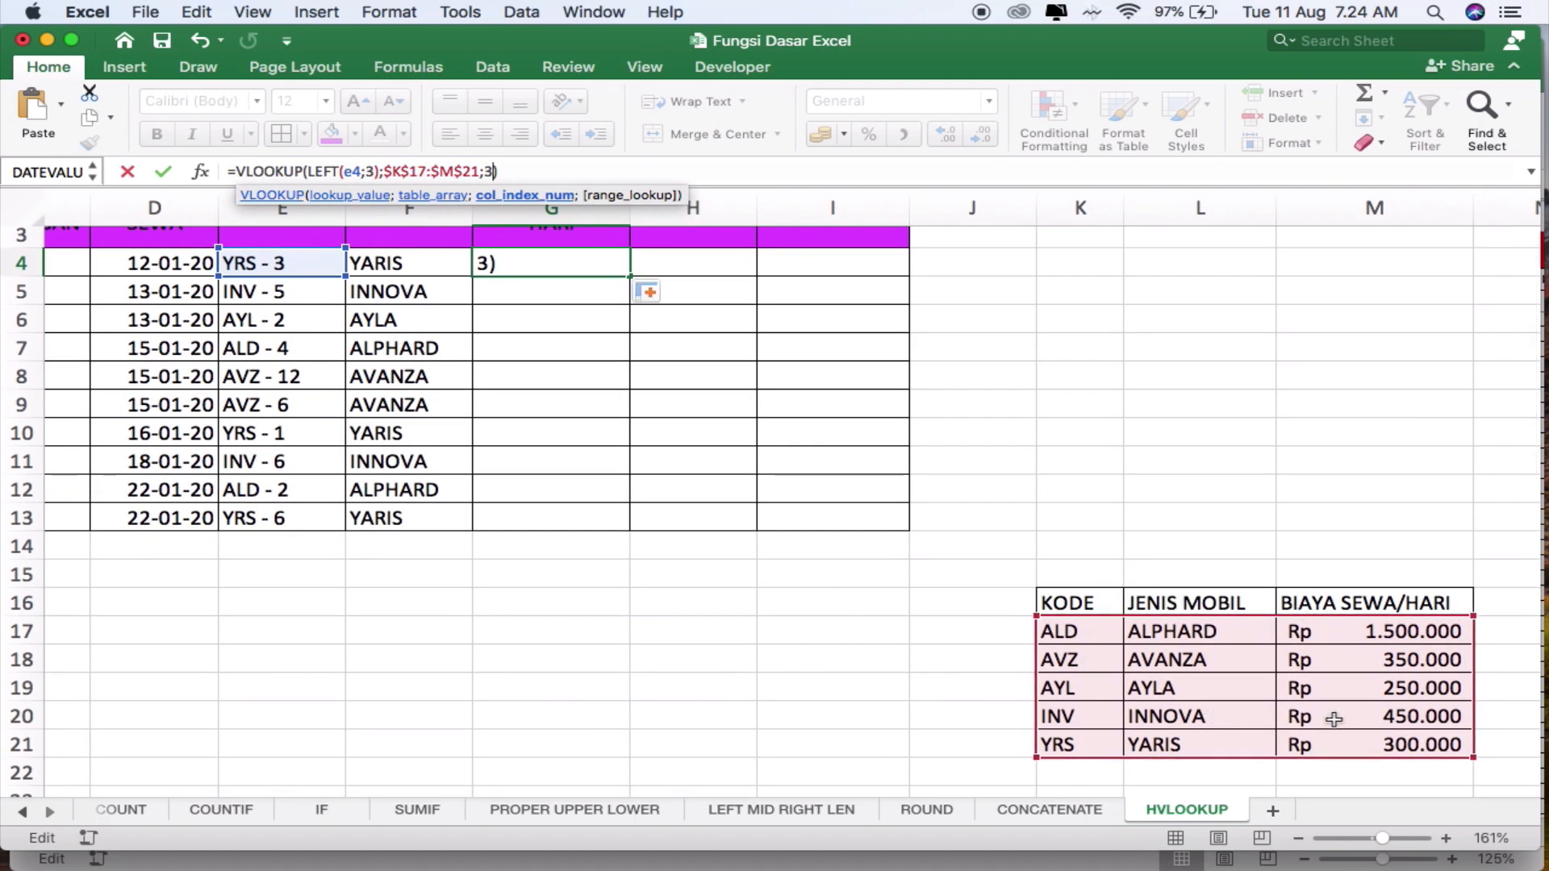
{"action": "key", "text": "Return"}
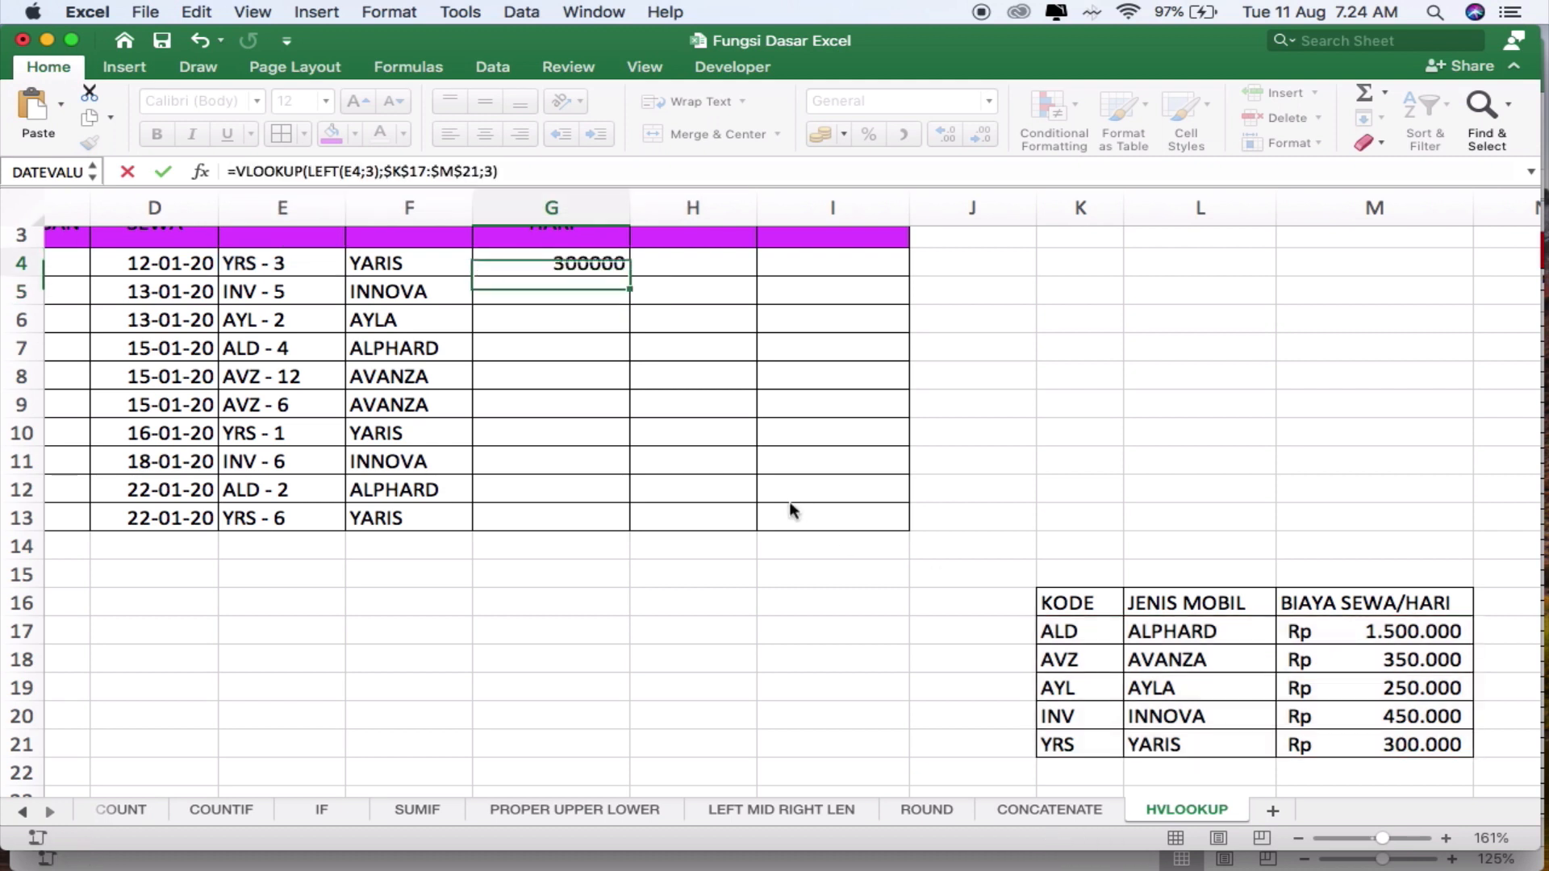
Format G4 as accounting, then copy the Rp currency format from M17 onto G4:G13
{"action": "key", "text": "Up"}
{"action": "left_click", "coordinate": [821, 135]}
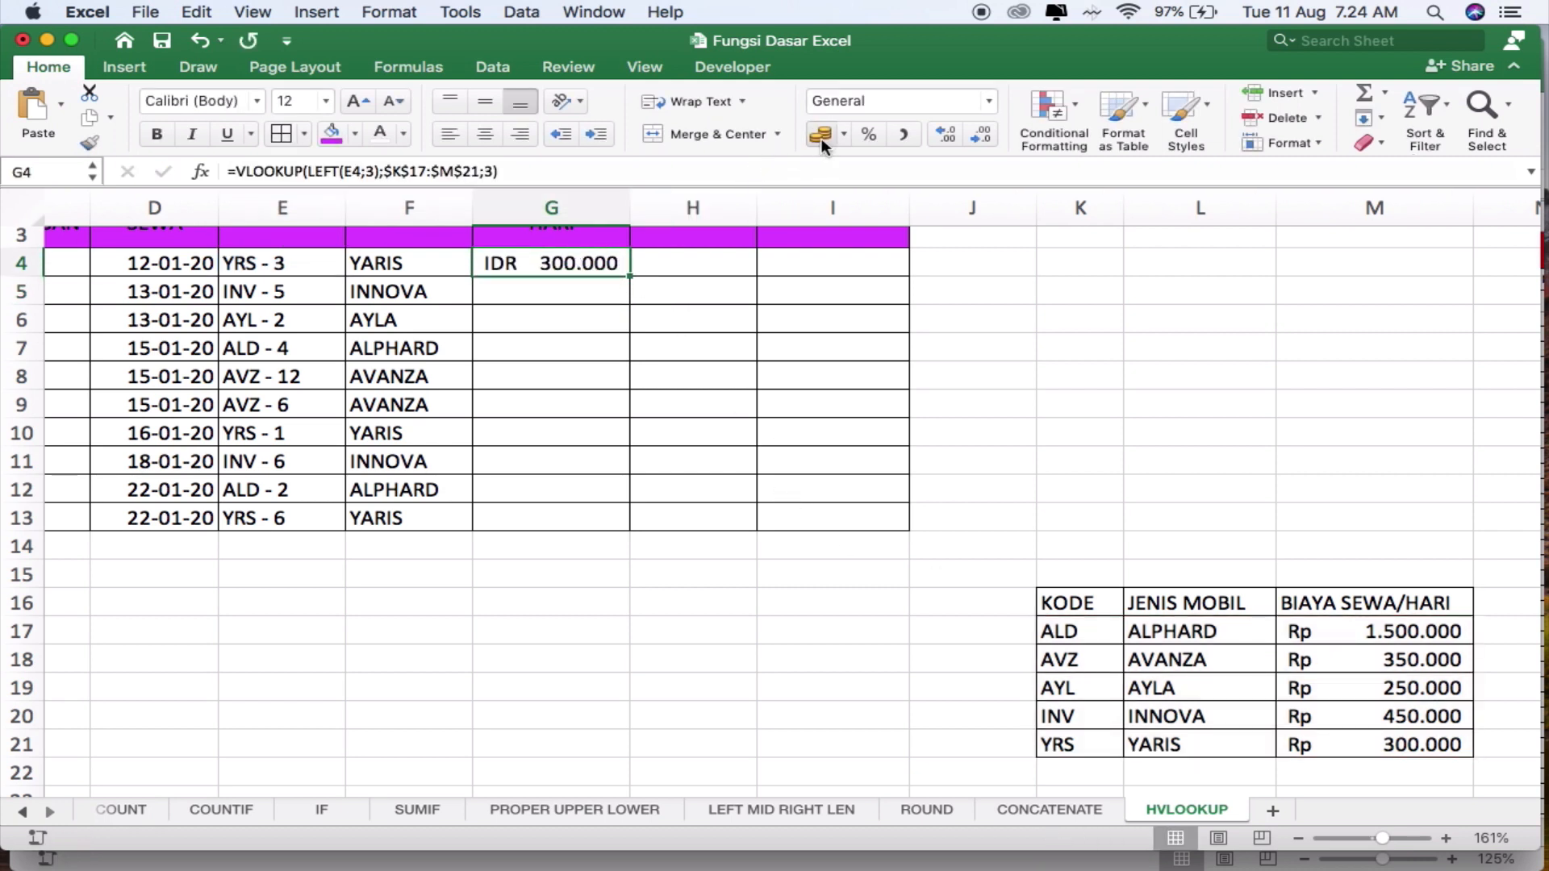
{"action": "left_click", "coordinate": [1360, 631]}
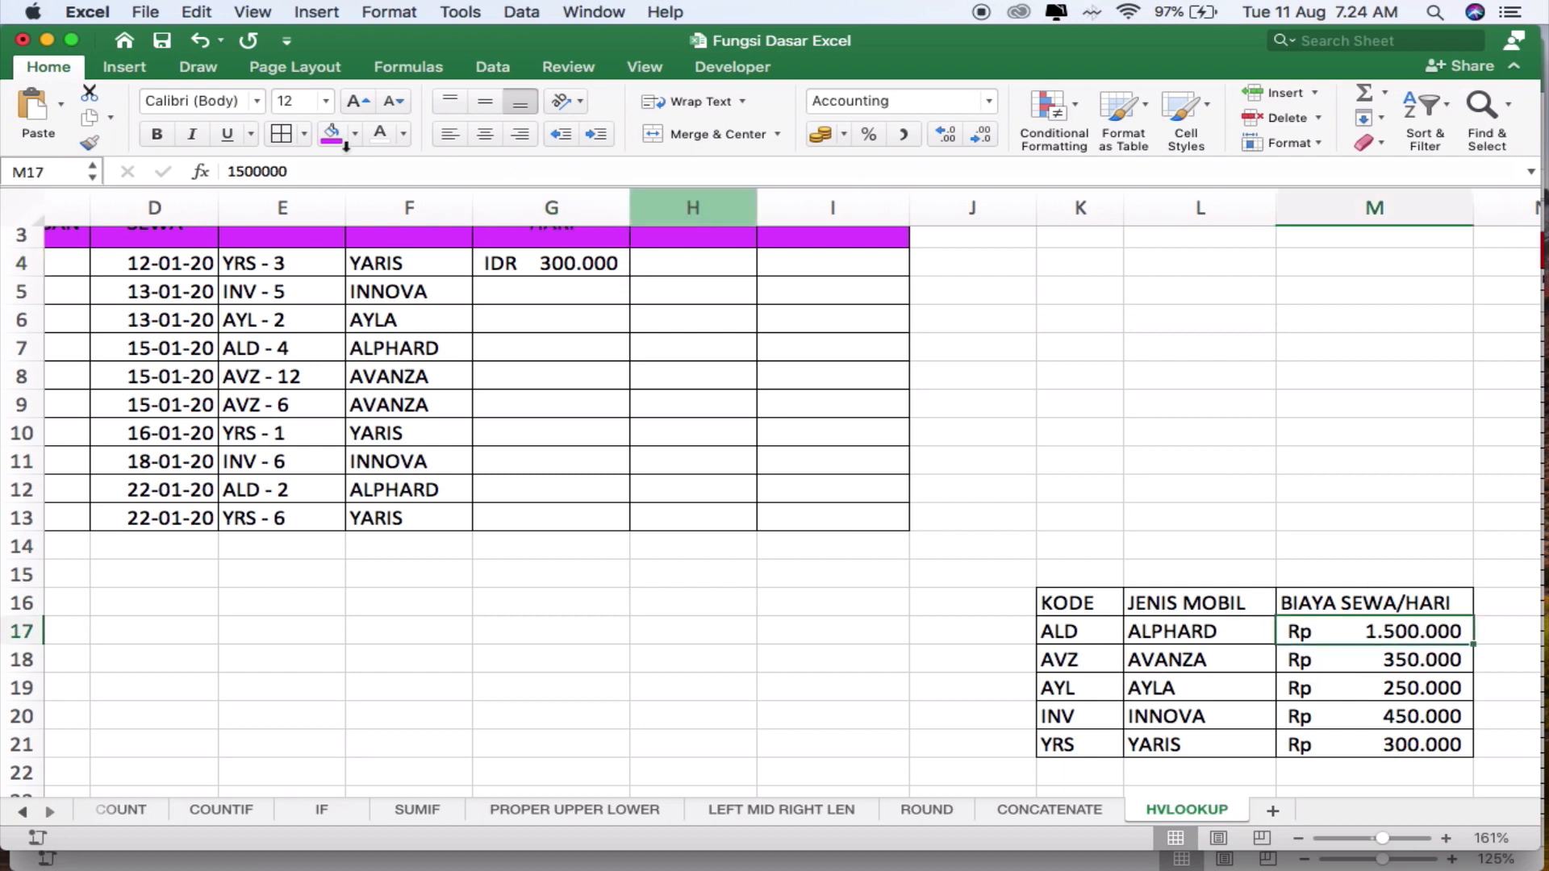
{"action": "left_click", "coordinate": [89, 145]}
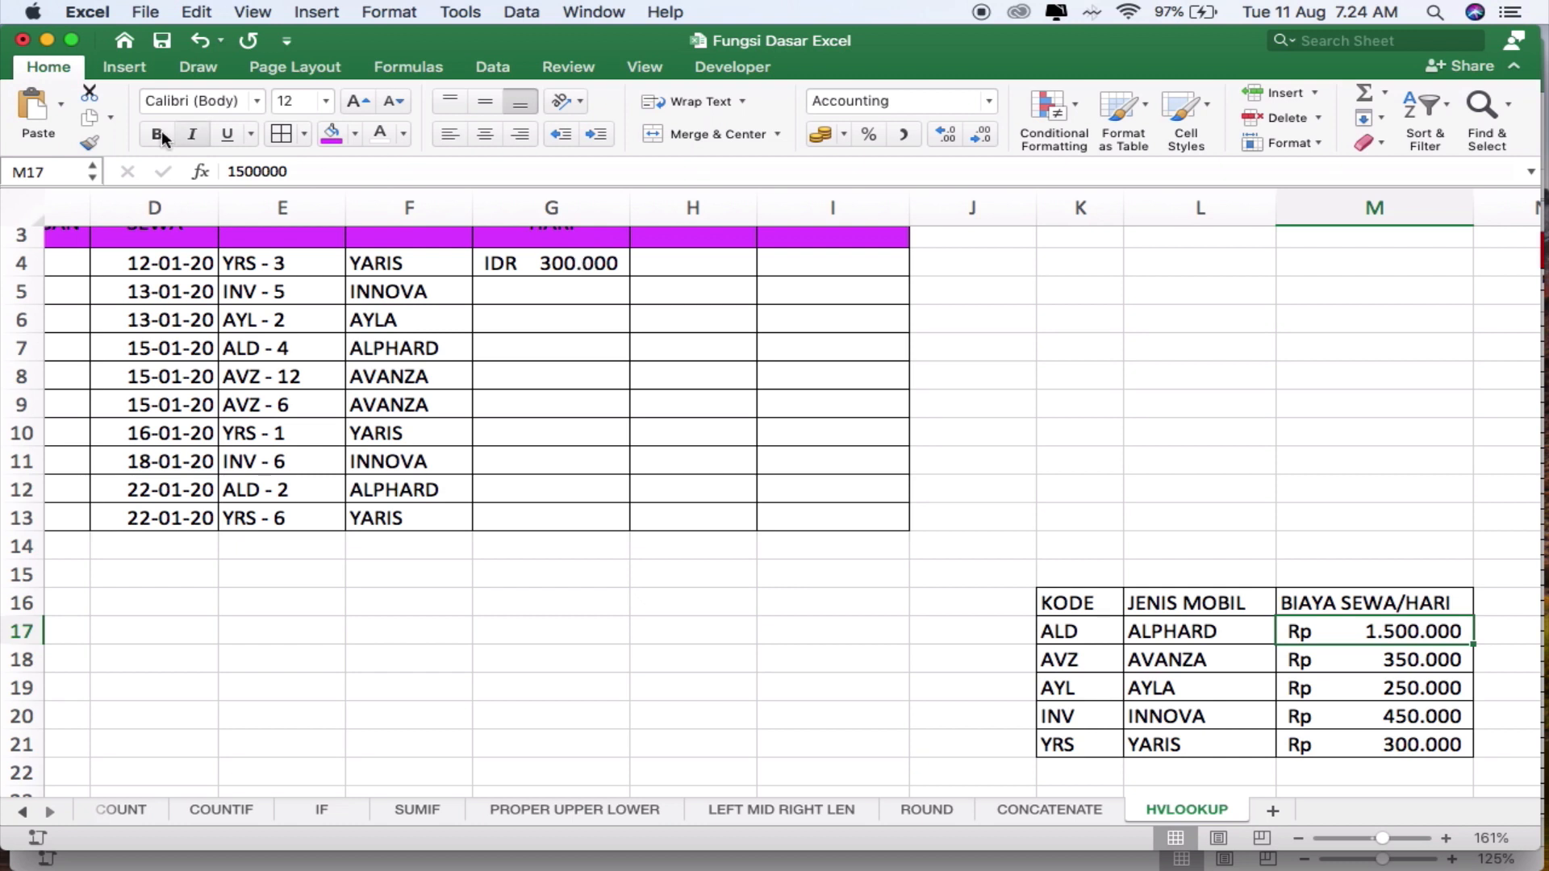
{"action": "left_click", "coordinate": [95, 142]}
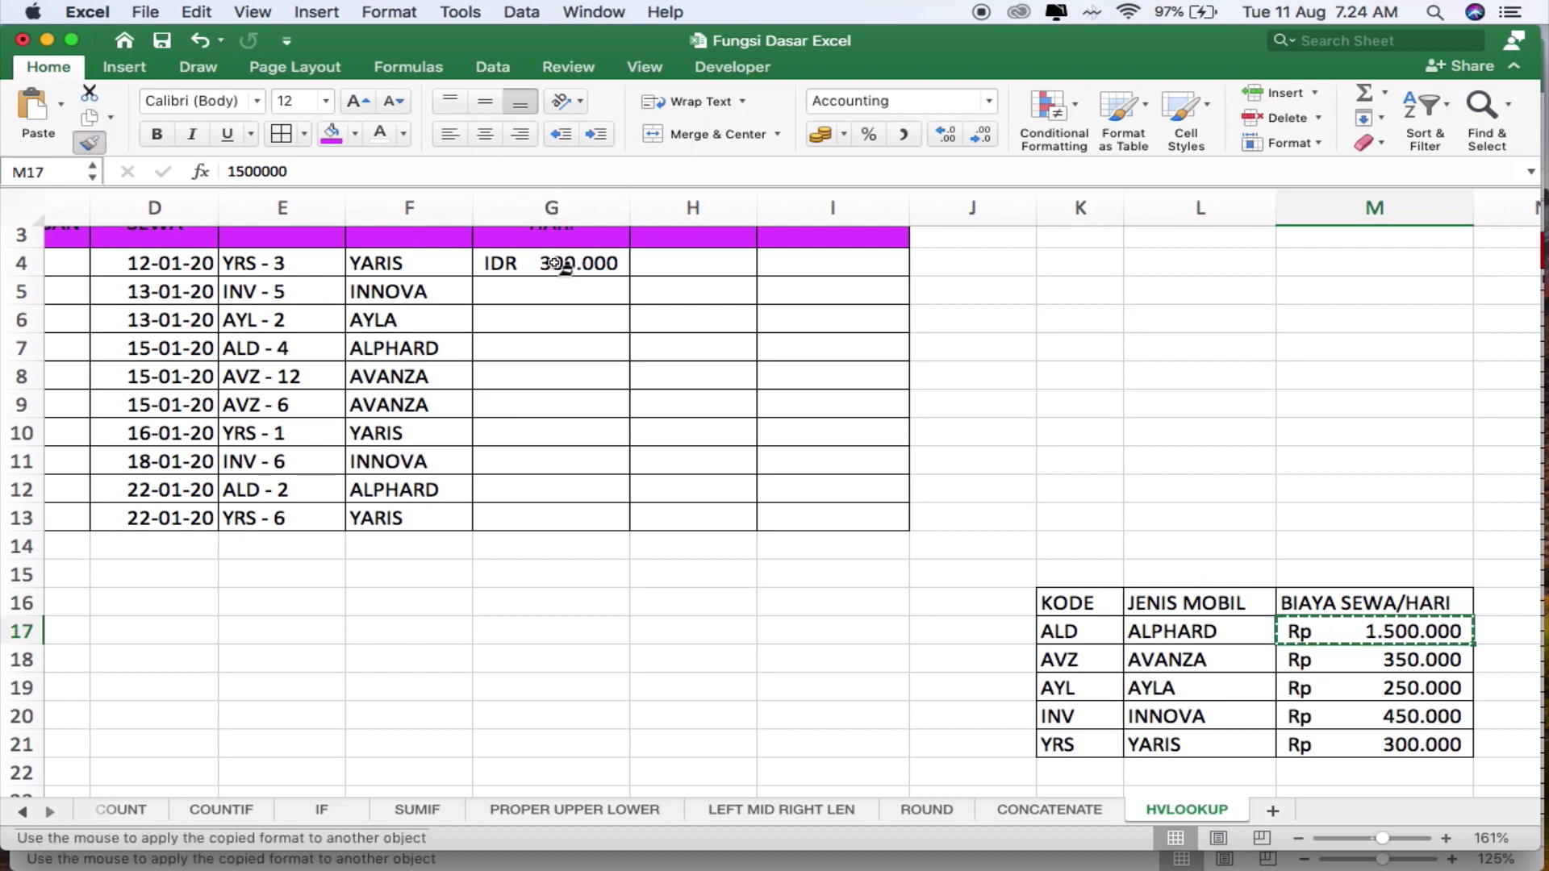
{"action": "mouse_move", "coordinate": [557, 264]}
{"action": "left_mouse_down"}
{"action": "mouse_move", "coordinate": [560, 494]}
{"action": "mouse_move", "coordinate": [575, 507]}
{"action": "left_mouse_up"}
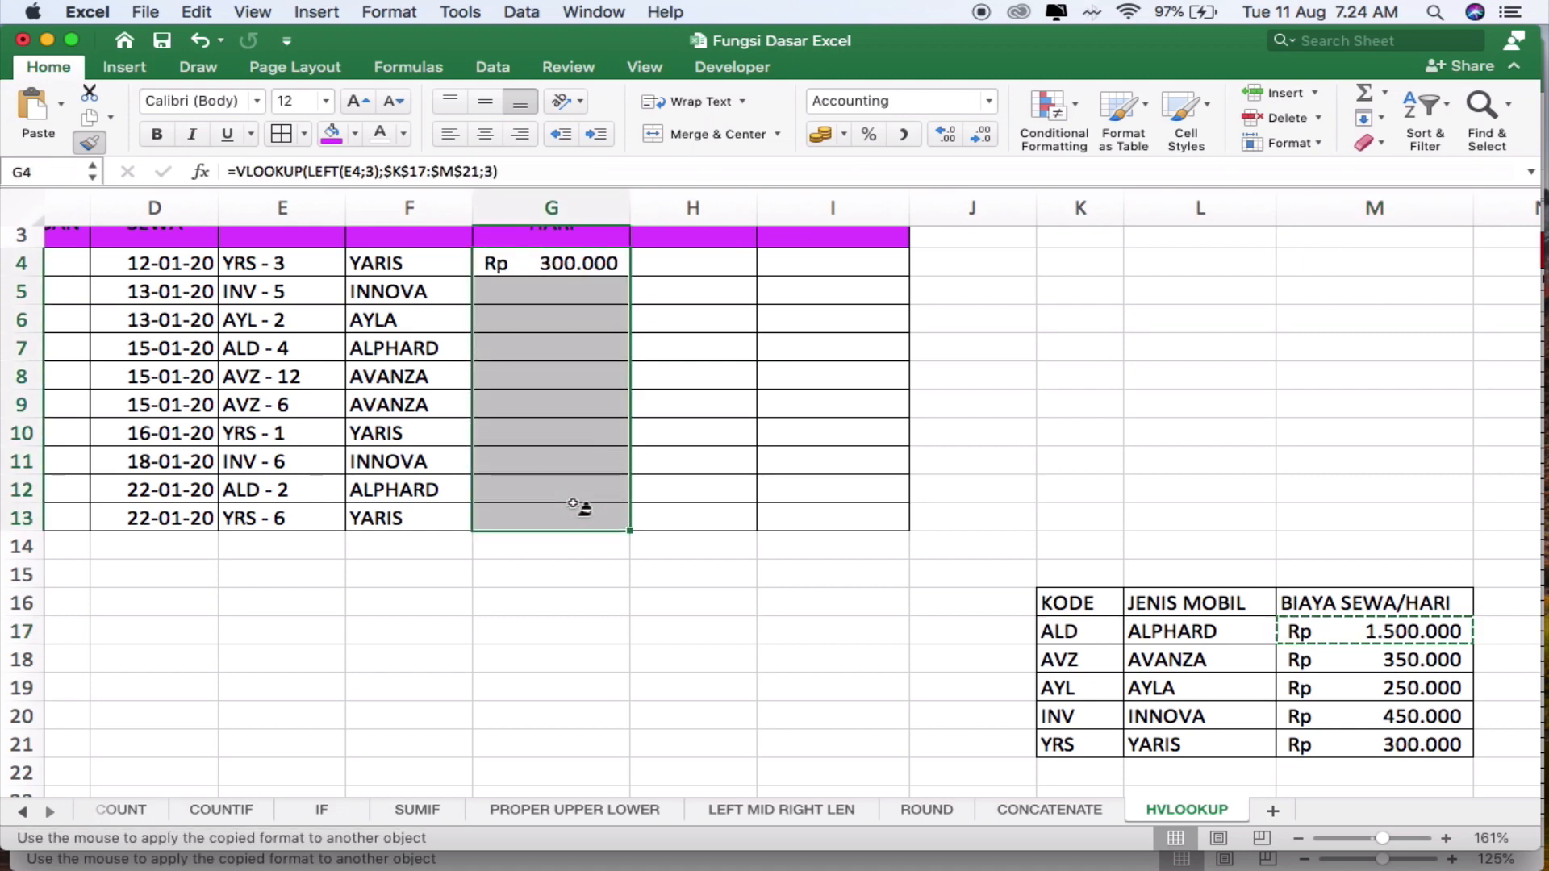
Fill G4's VLOOKUP formula down the HARGA SEWA / HARI column to G13
{"action": "left_click", "coordinate": [769, 339]}
{"action": "scroll", "coordinate": [771, 335], "scroll_direction": "up", "scroll_amount": 4}
{"action": "scroll", "coordinate": [770, 335], "scroll_direction": "left", "scroll_amount": 3}
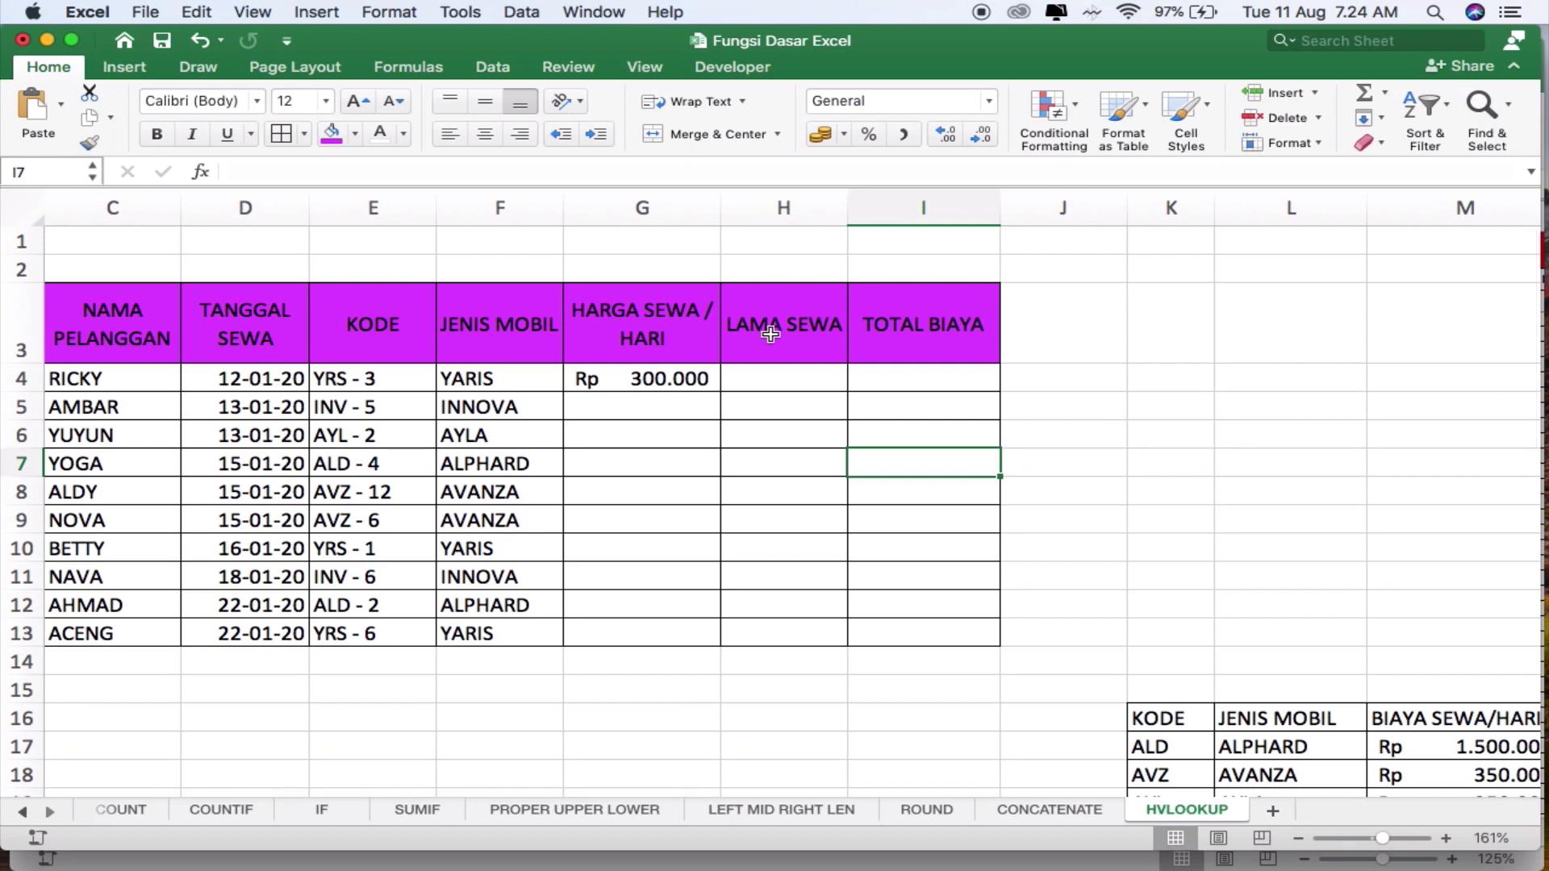
{"action": "left_click", "coordinate": [654, 376]}
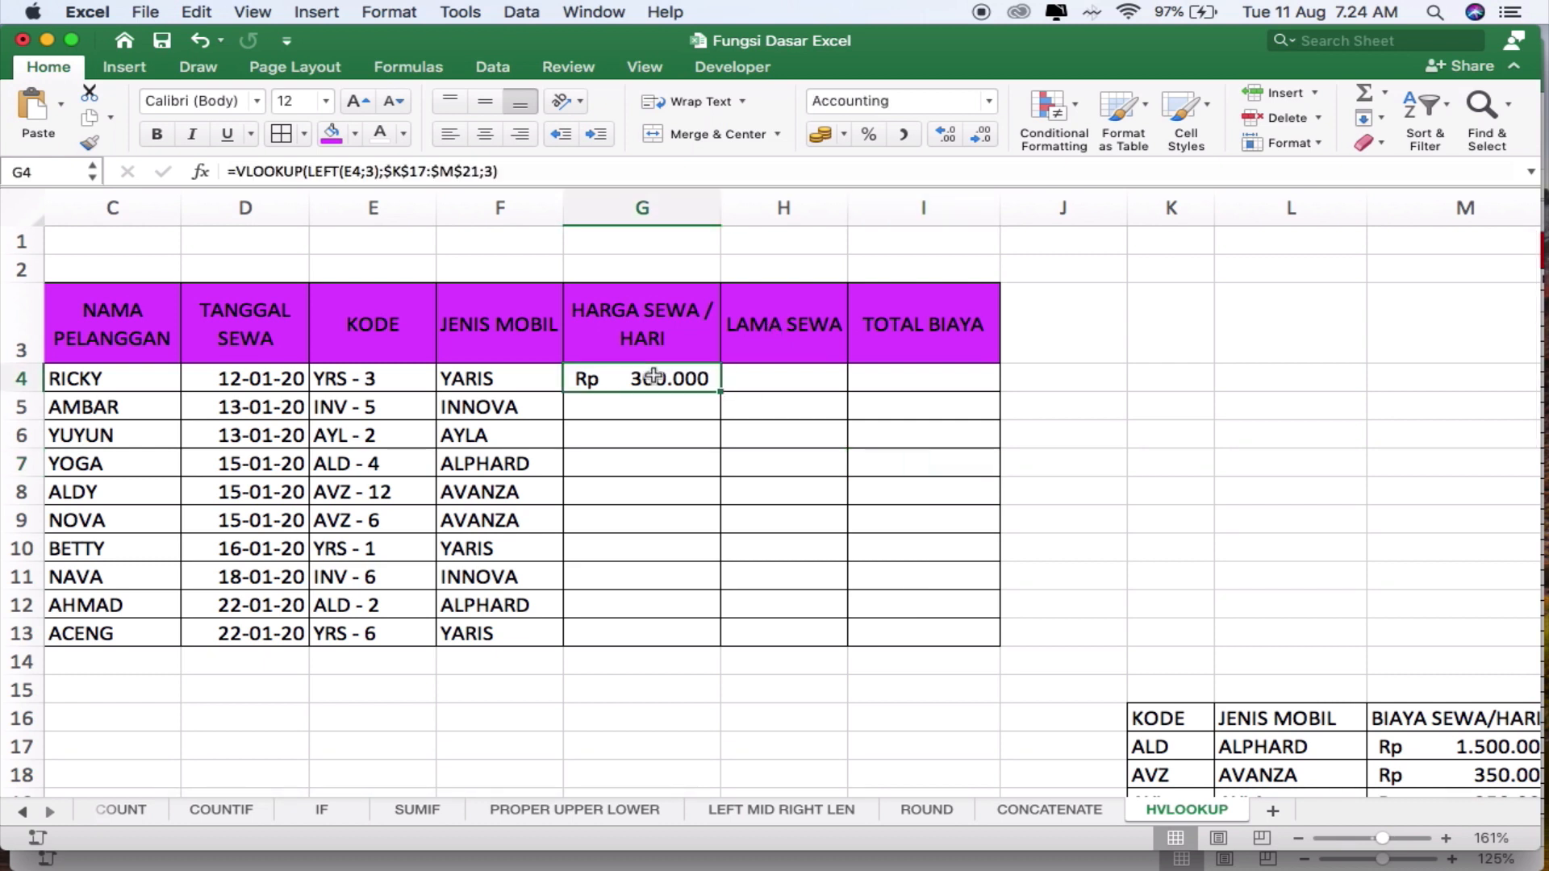
{"action": "double_click", "coordinate": [720, 393]}
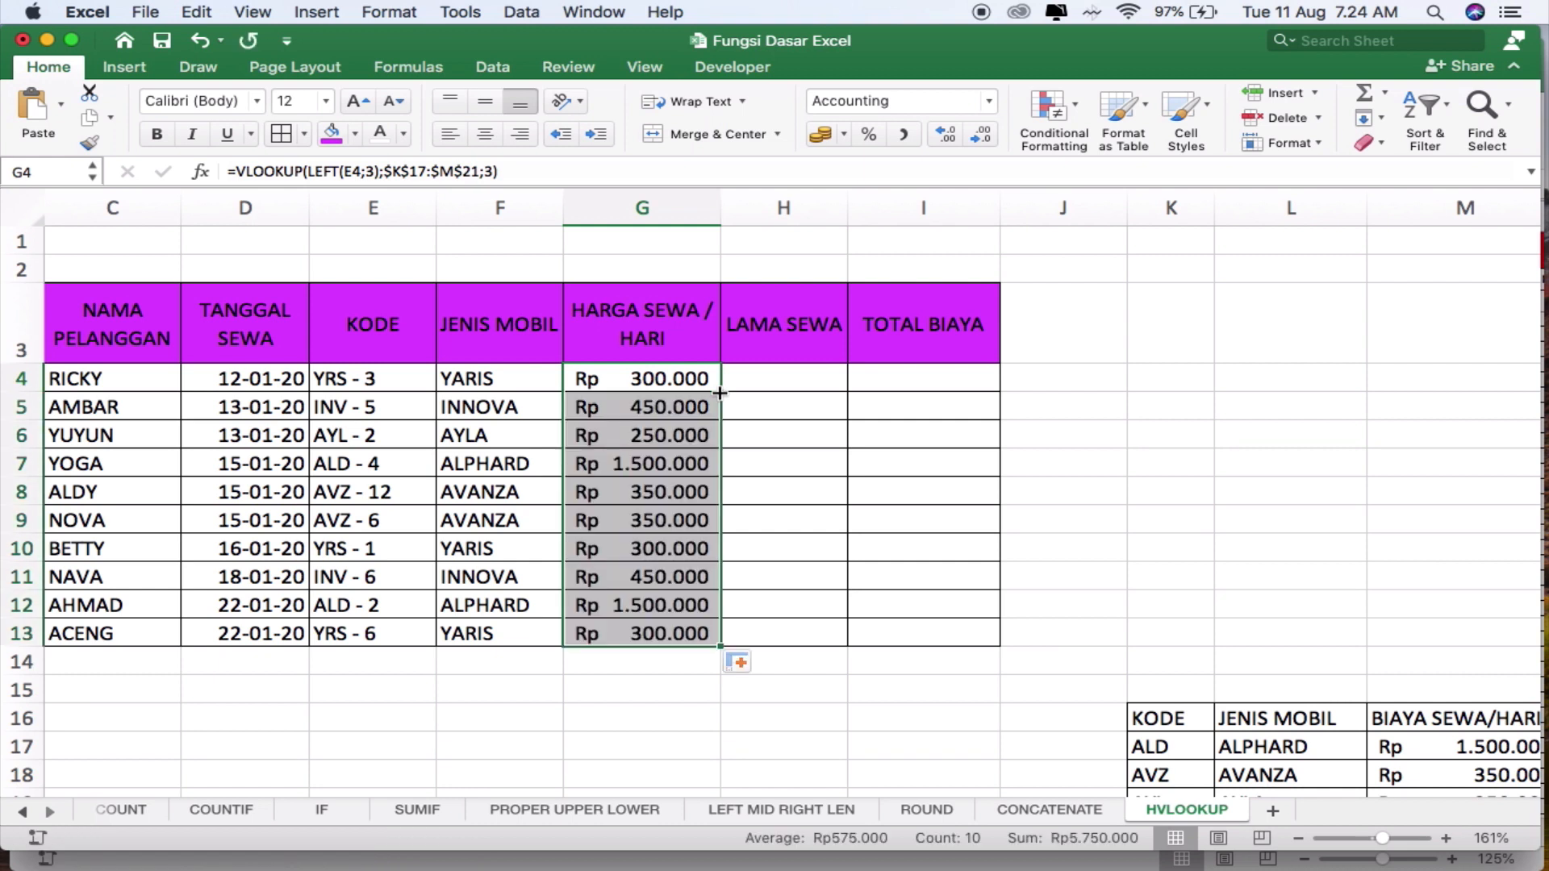
Enter =RIGHT(E4;2) in H4 under LAMA SEWA and fill it down to H13
{"action": "left_click", "coordinate": [785, 377]}
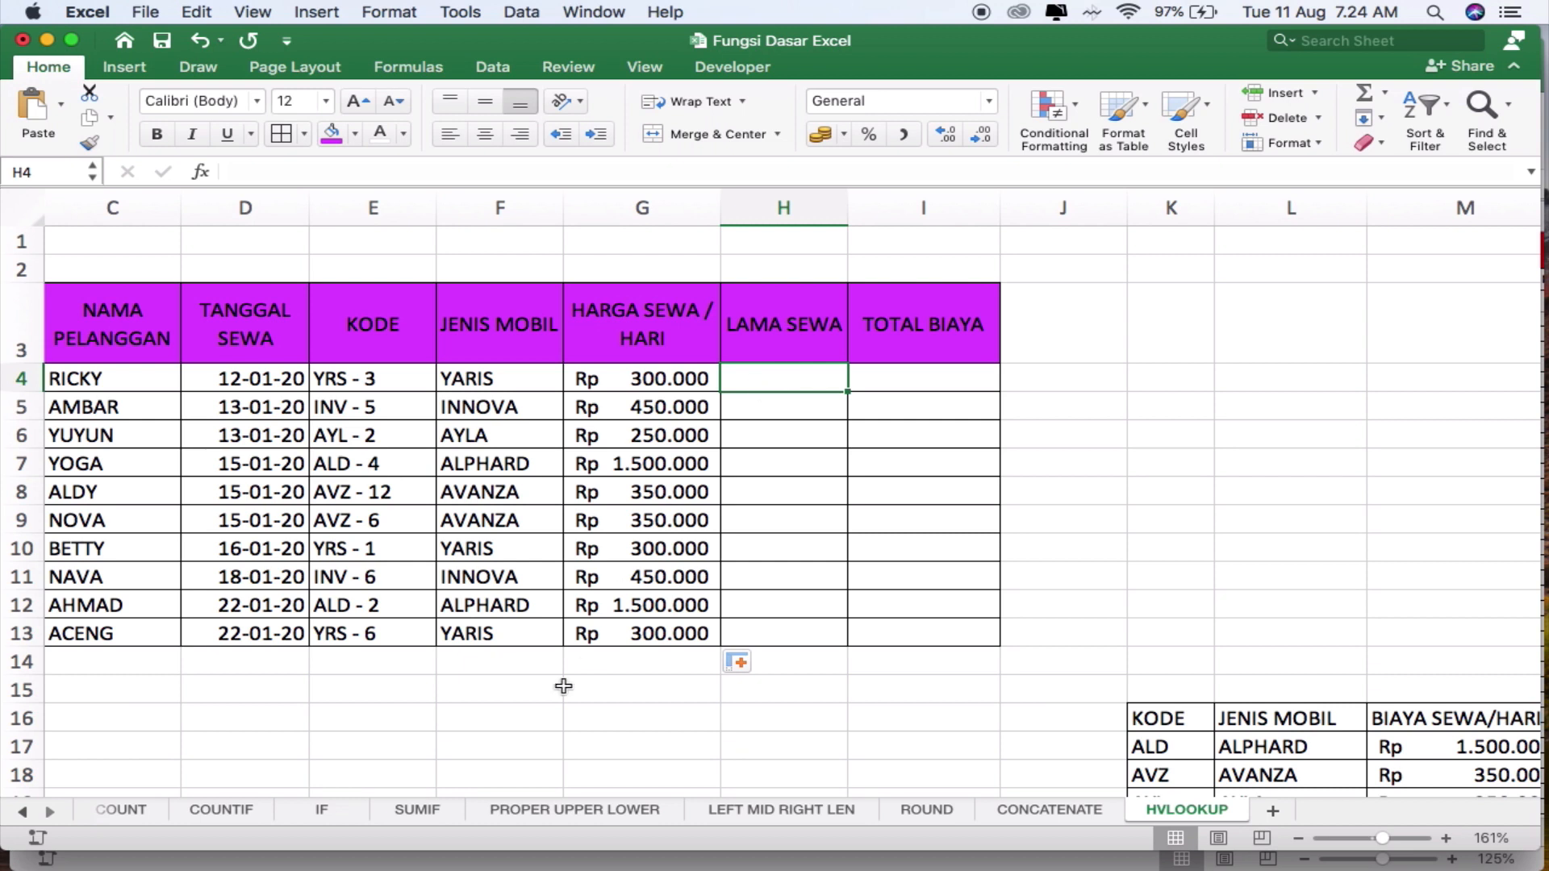
{"action": "type", "text": "="}
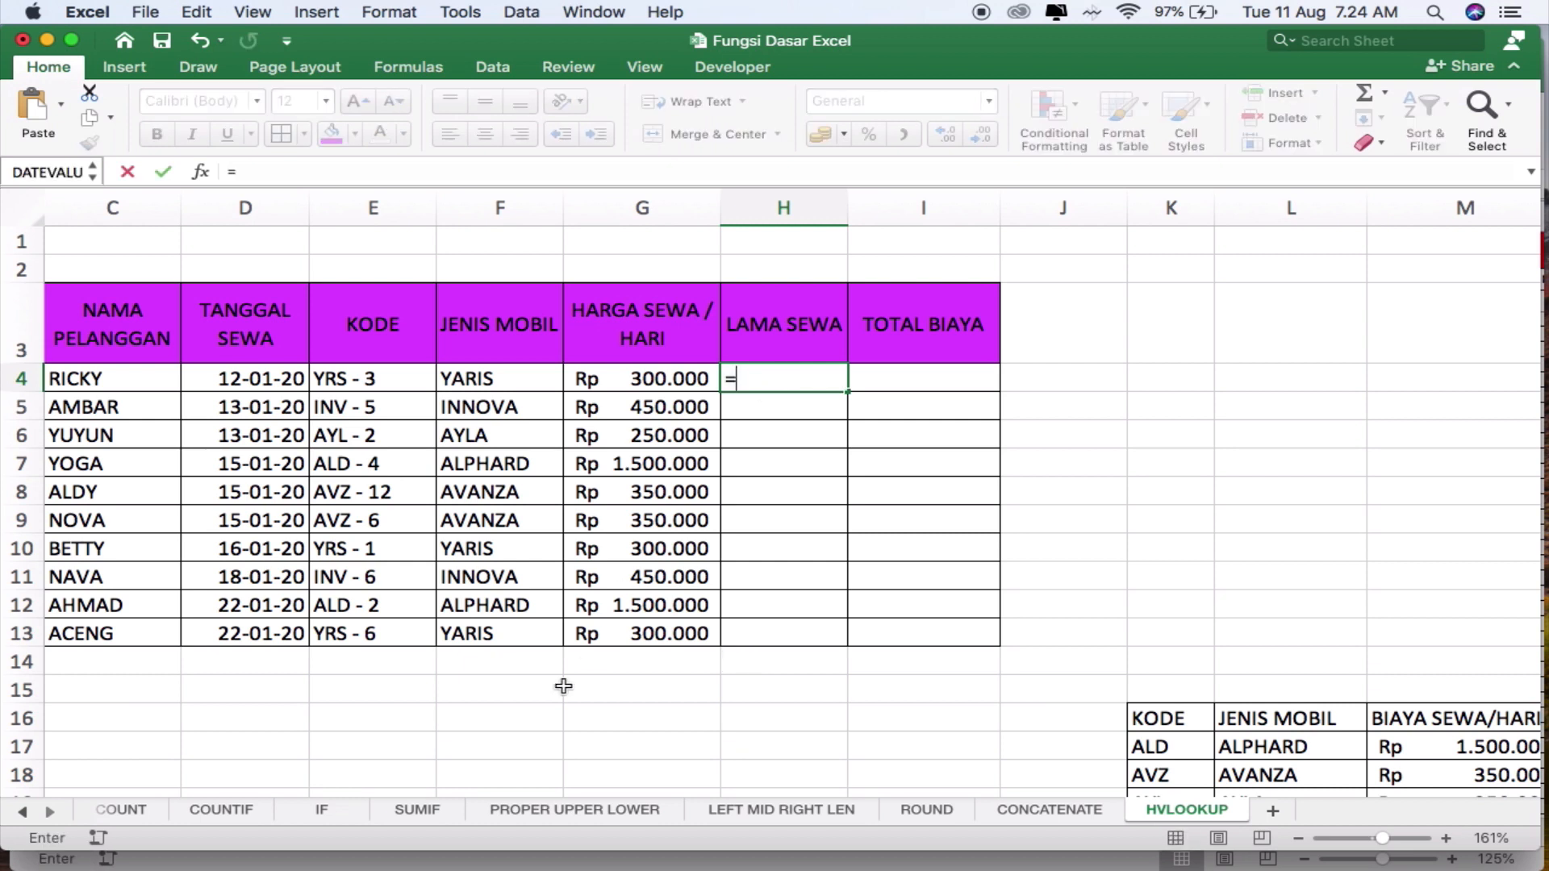
{"action": "type", "text": "r"}
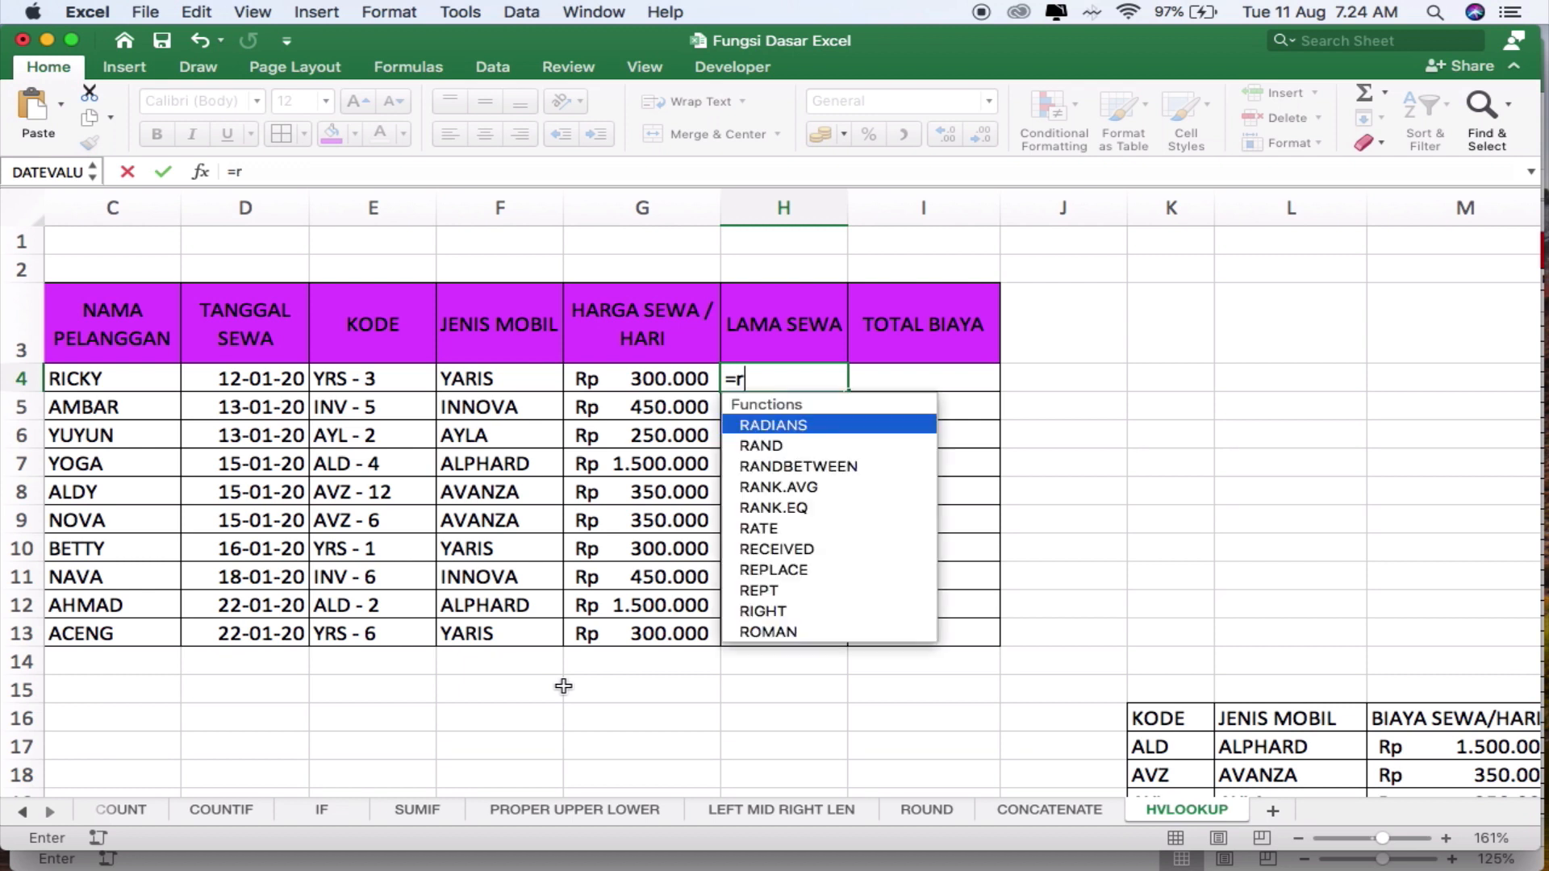
{"action": "type", "text": "ight("}
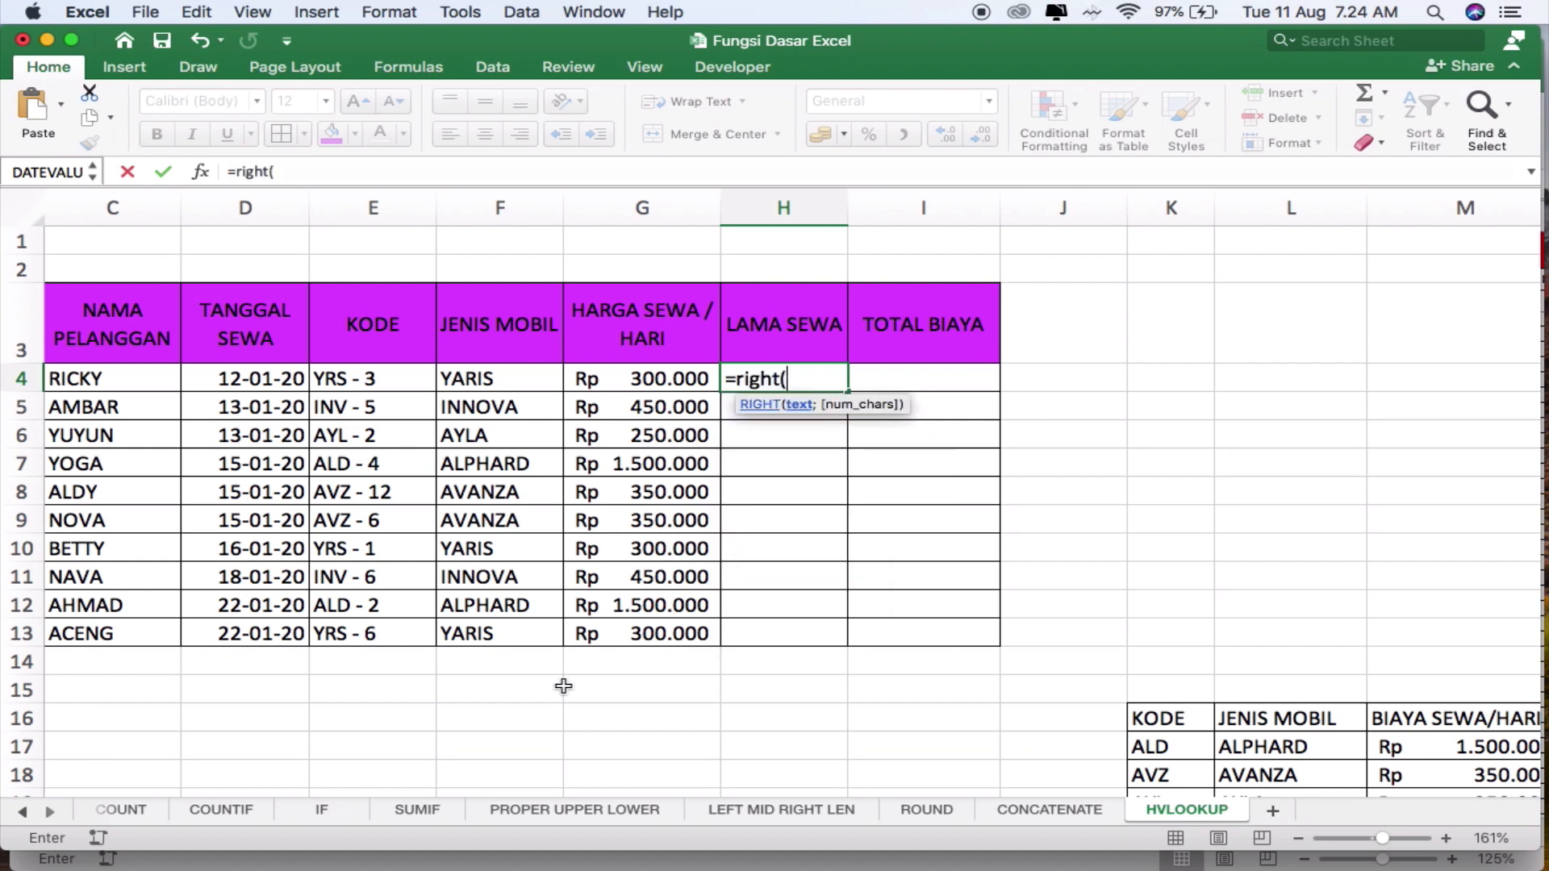
{"action": "left_click", "coordinate": [383, 378]}
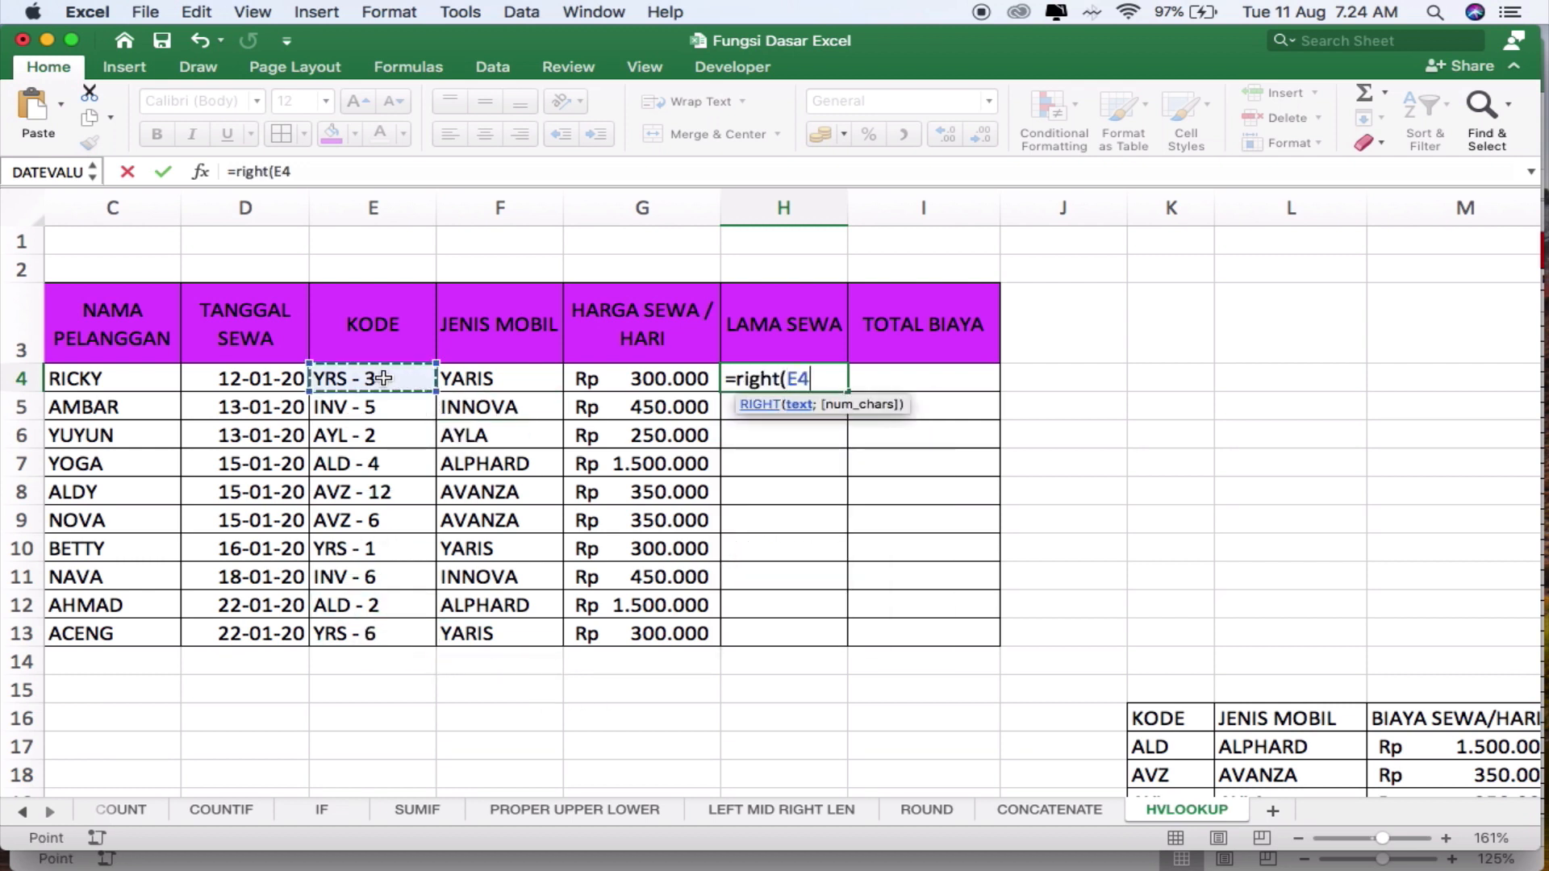
{"action": "type", "text": ";1"}
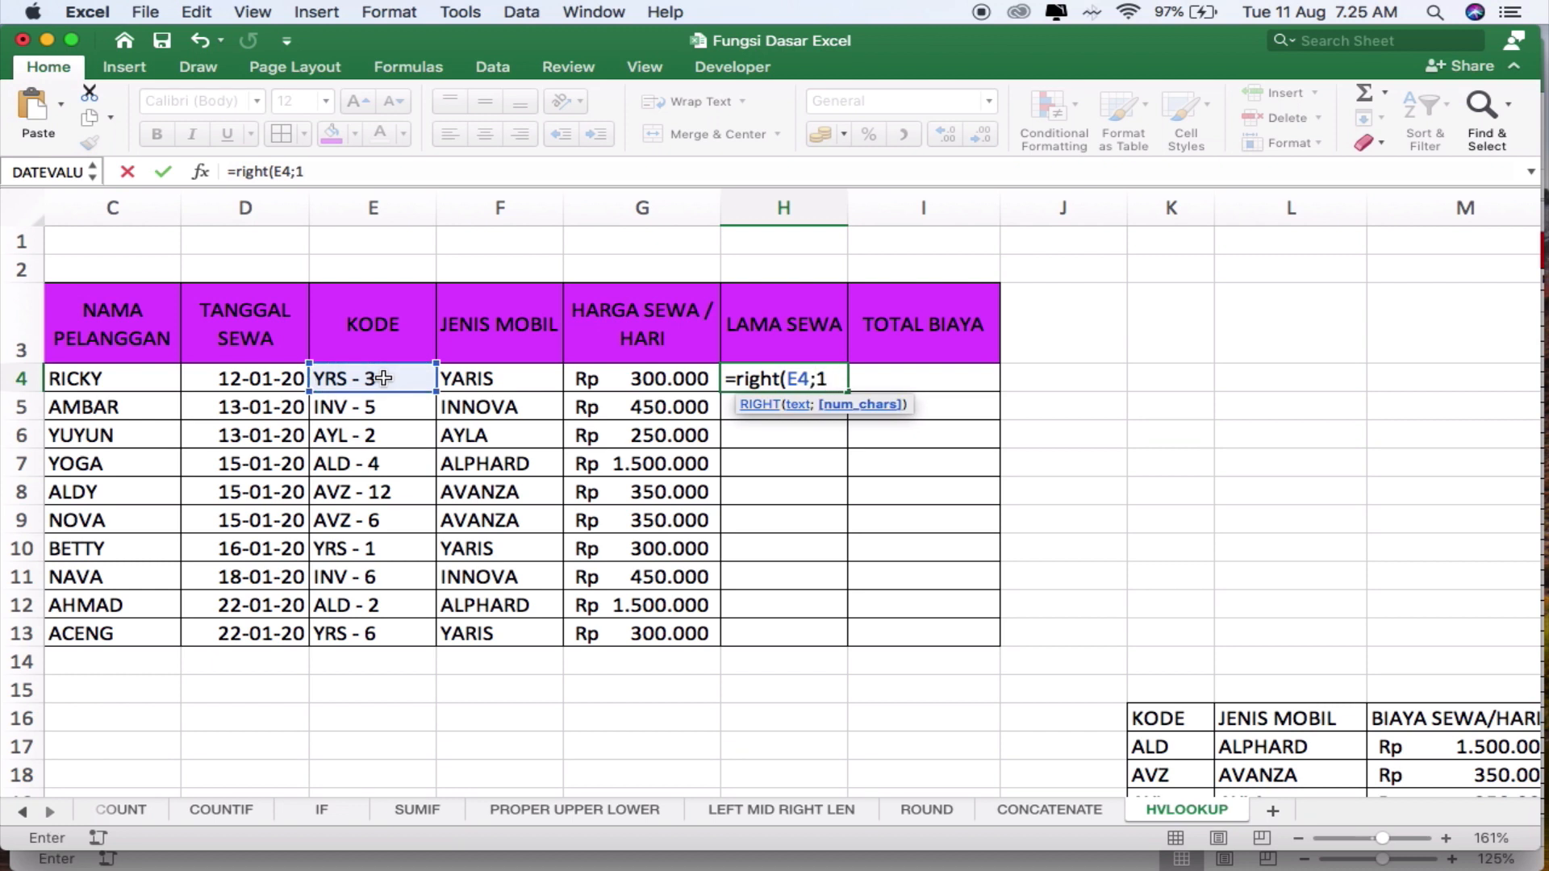
{"action": "key", "text": "BackSpace"}
{"action": "type", "text": "2)"}
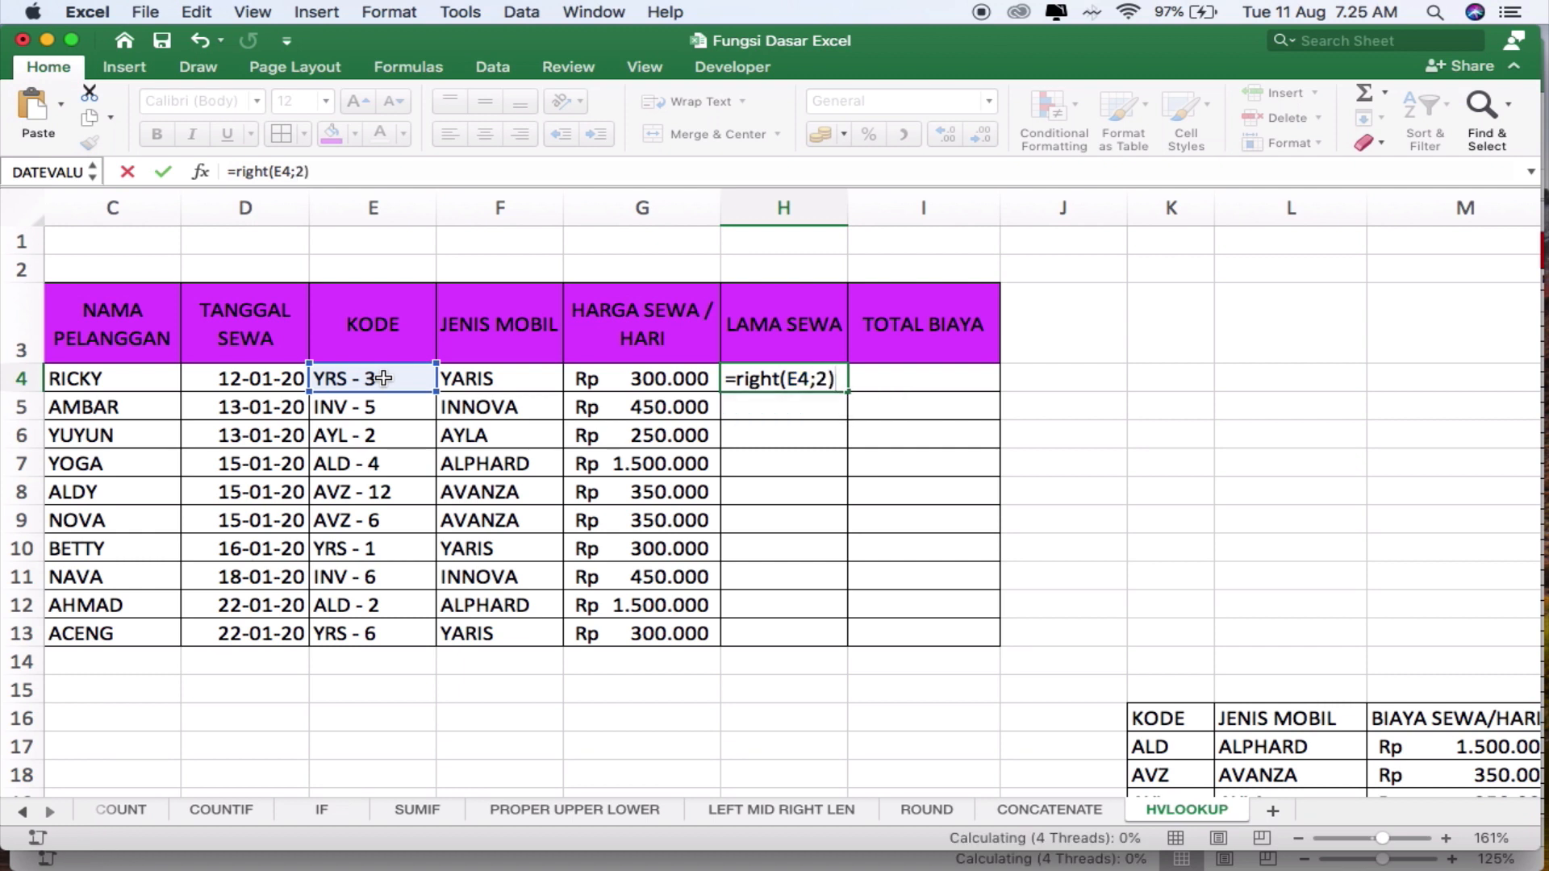
{"action": "key", "text": "Return"}
{"action": "key", "text": "Up"}
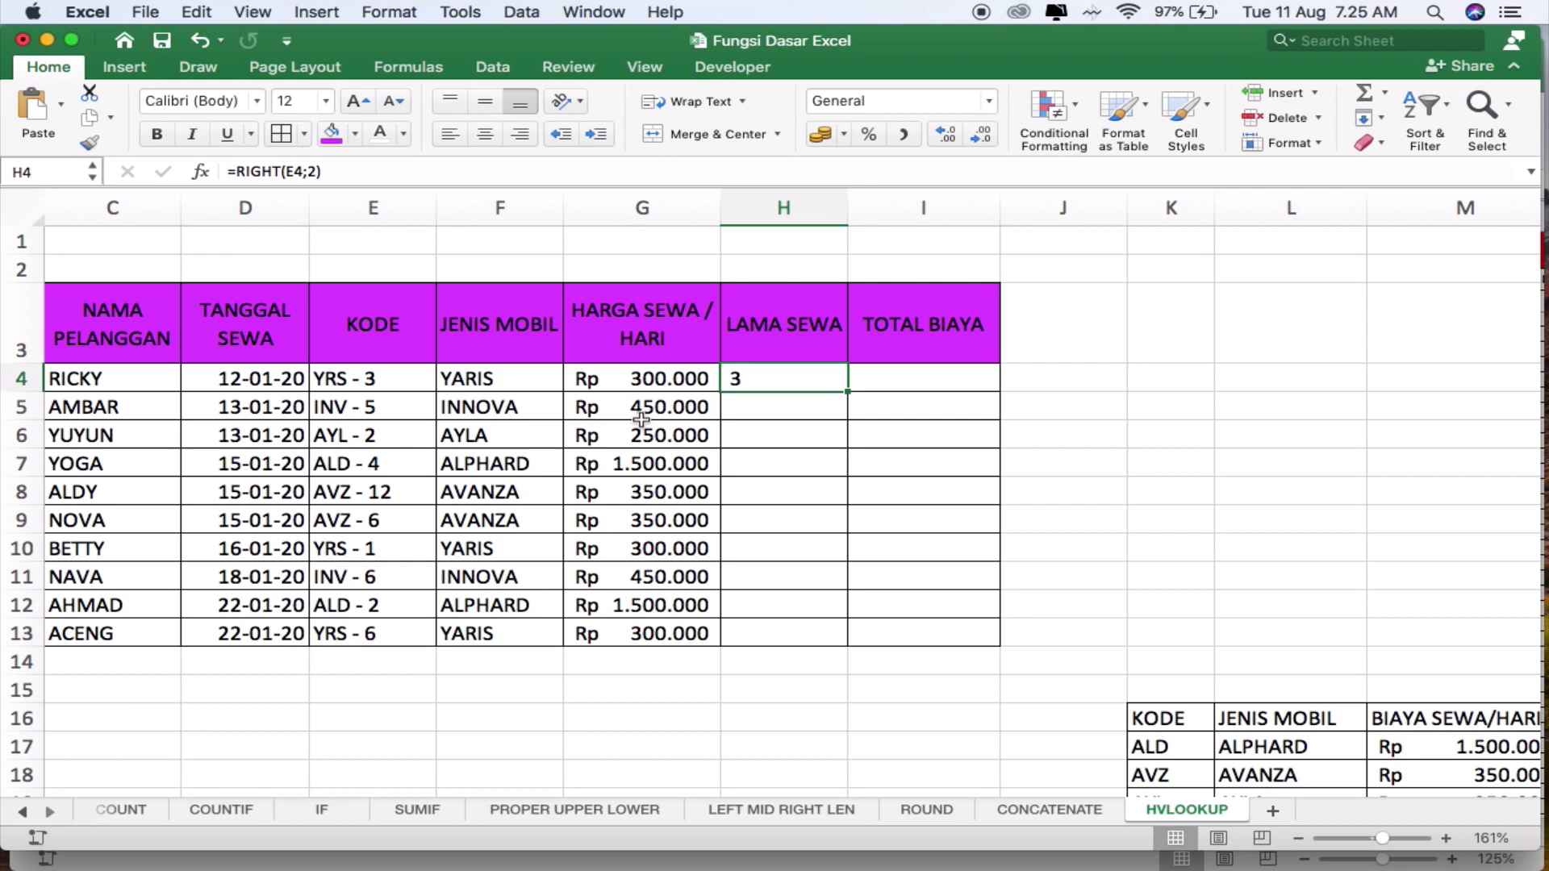
{"action": "double_click", "coordinate": [848, 392]}
Enter =G4*H4 in I4 under TOTAL BIAYA and fill it down to I13
{"action": "left_click", "coordinate": [859, 379]}
{"action": "type", "text": "="}
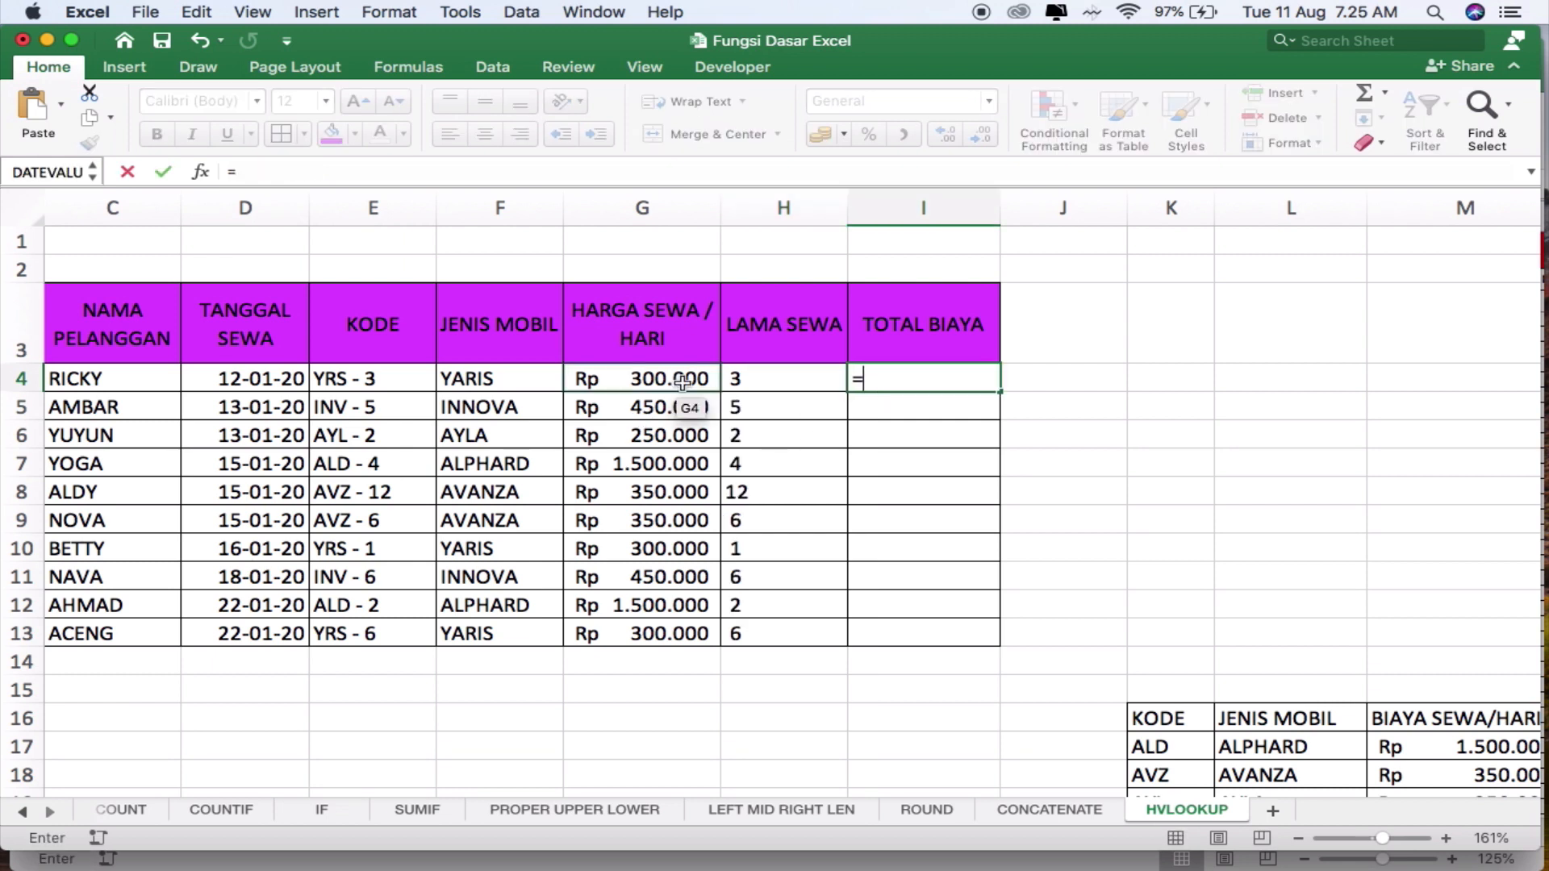
{"action": "left_click", "coordinate": [683, 382]}
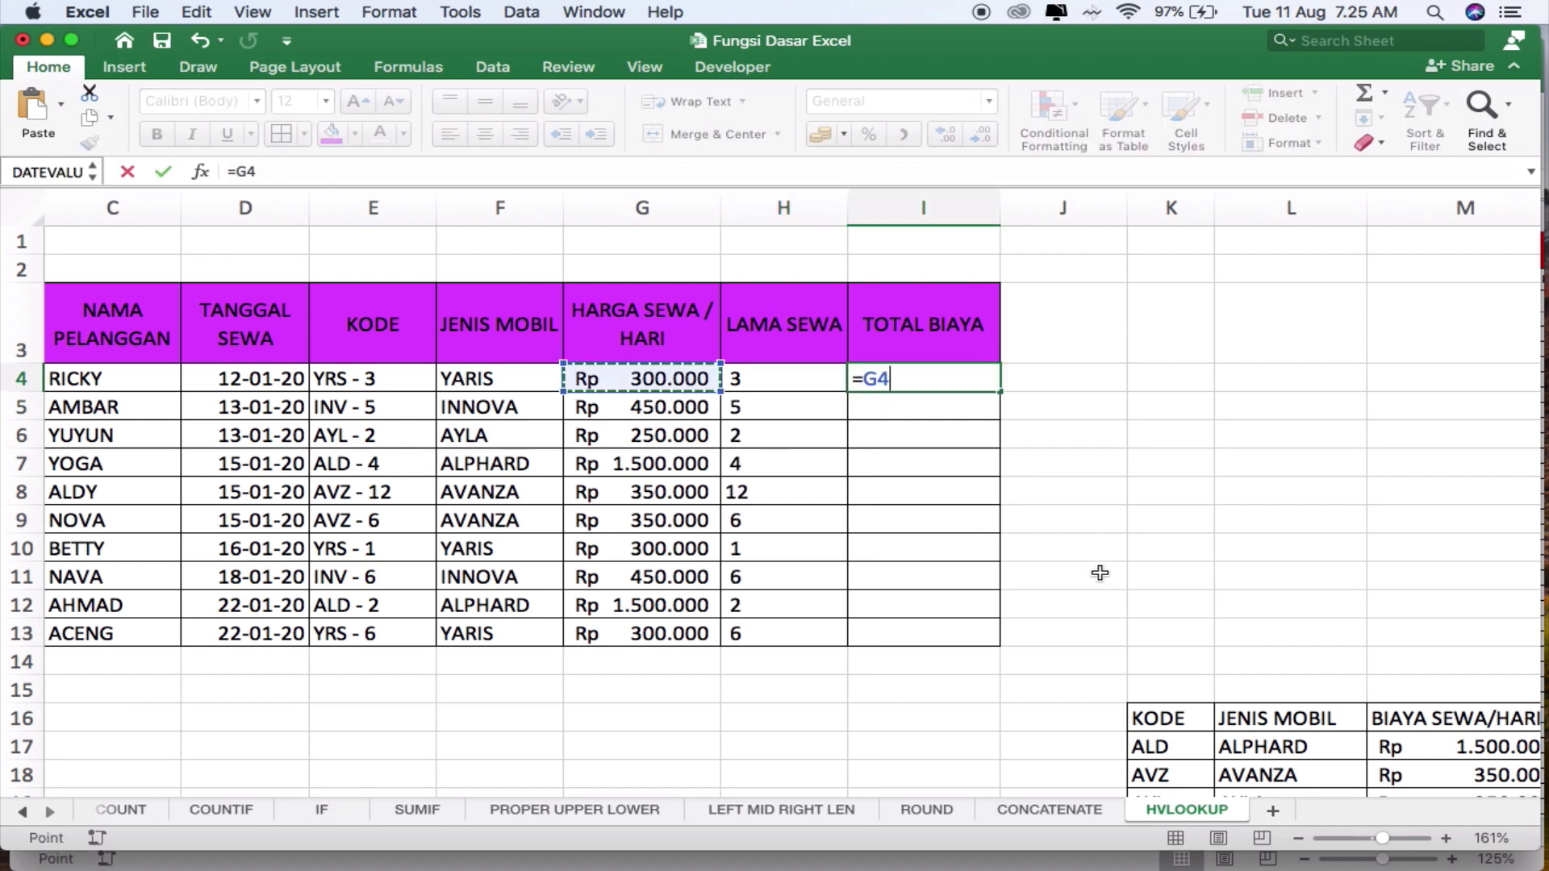
{"action": "type", "text": "*"}
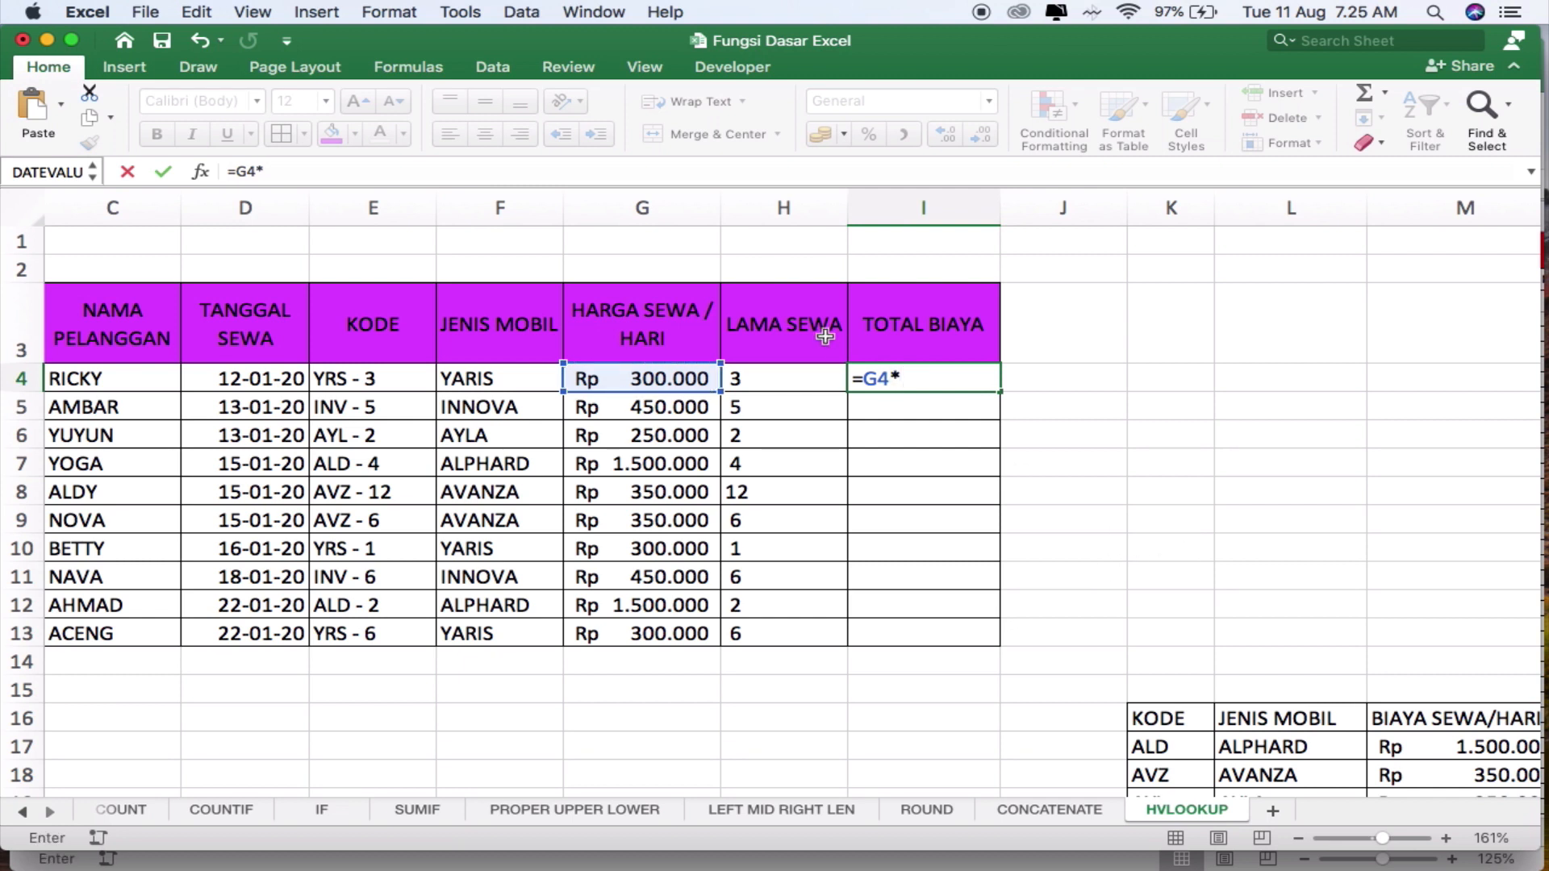
{"action": "left_click", "coordinate": [778, 379]}
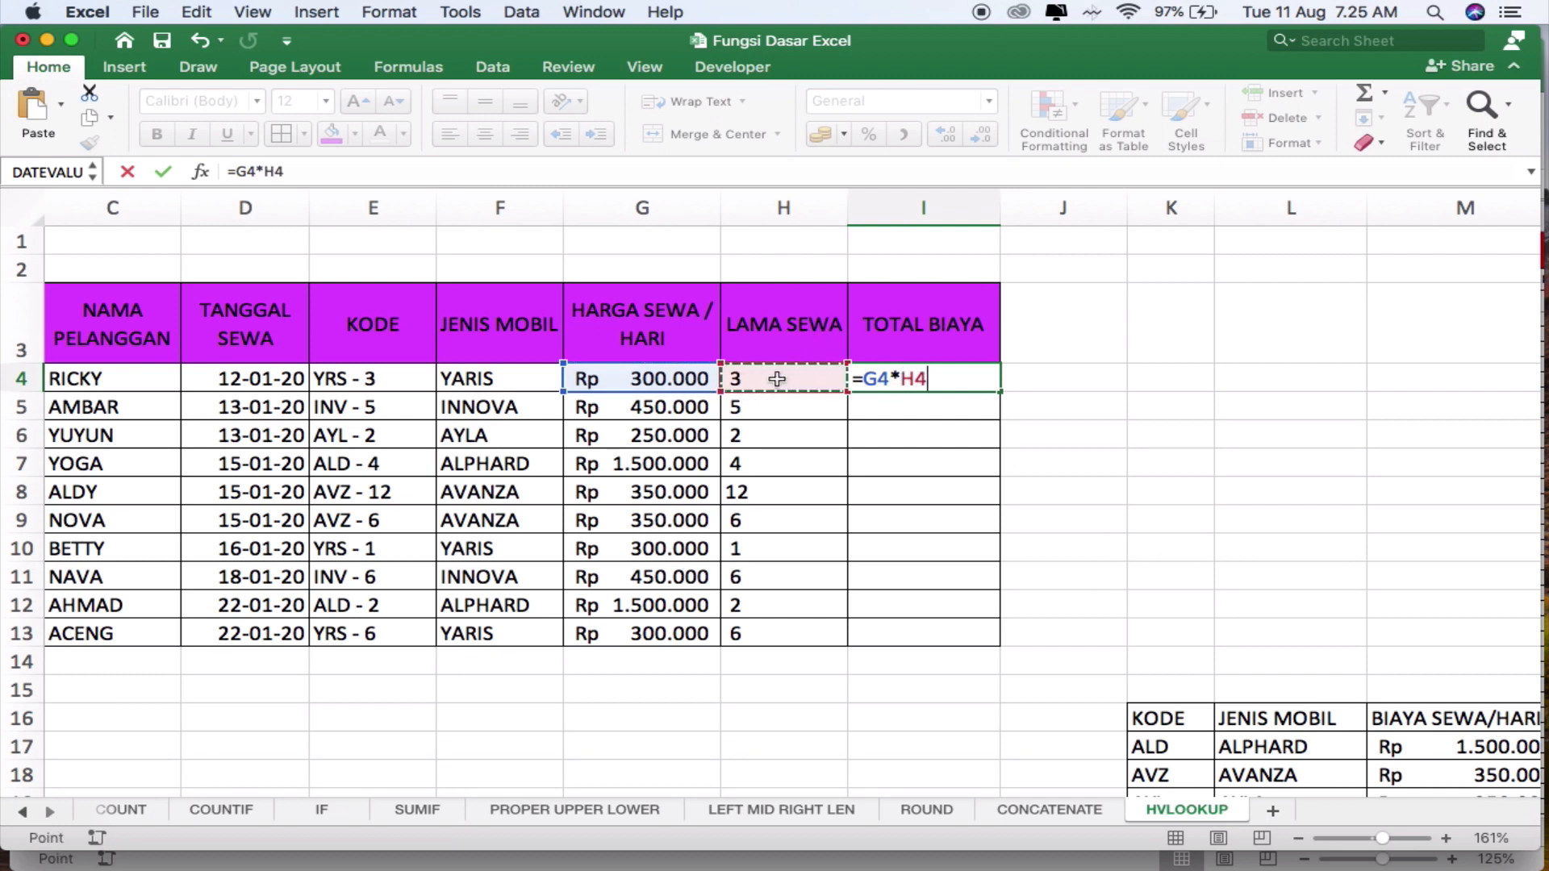
{"action": "key", "text": "Return"}
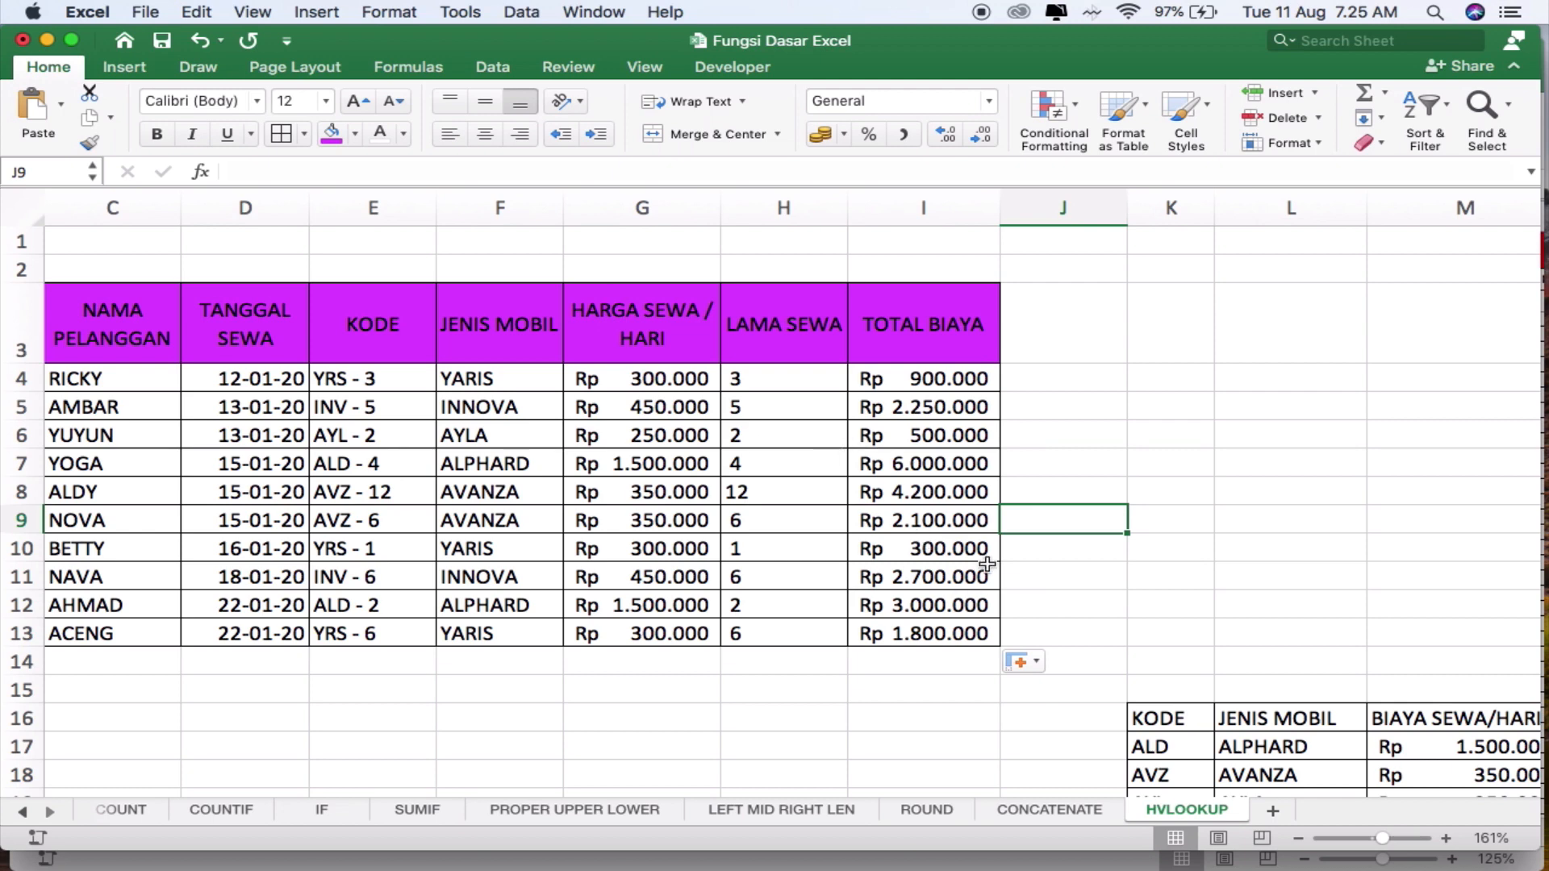
{"action": "scroll", "coordinate": [987, 564], "scroll_direction": "down", "scroll_amount": 1}
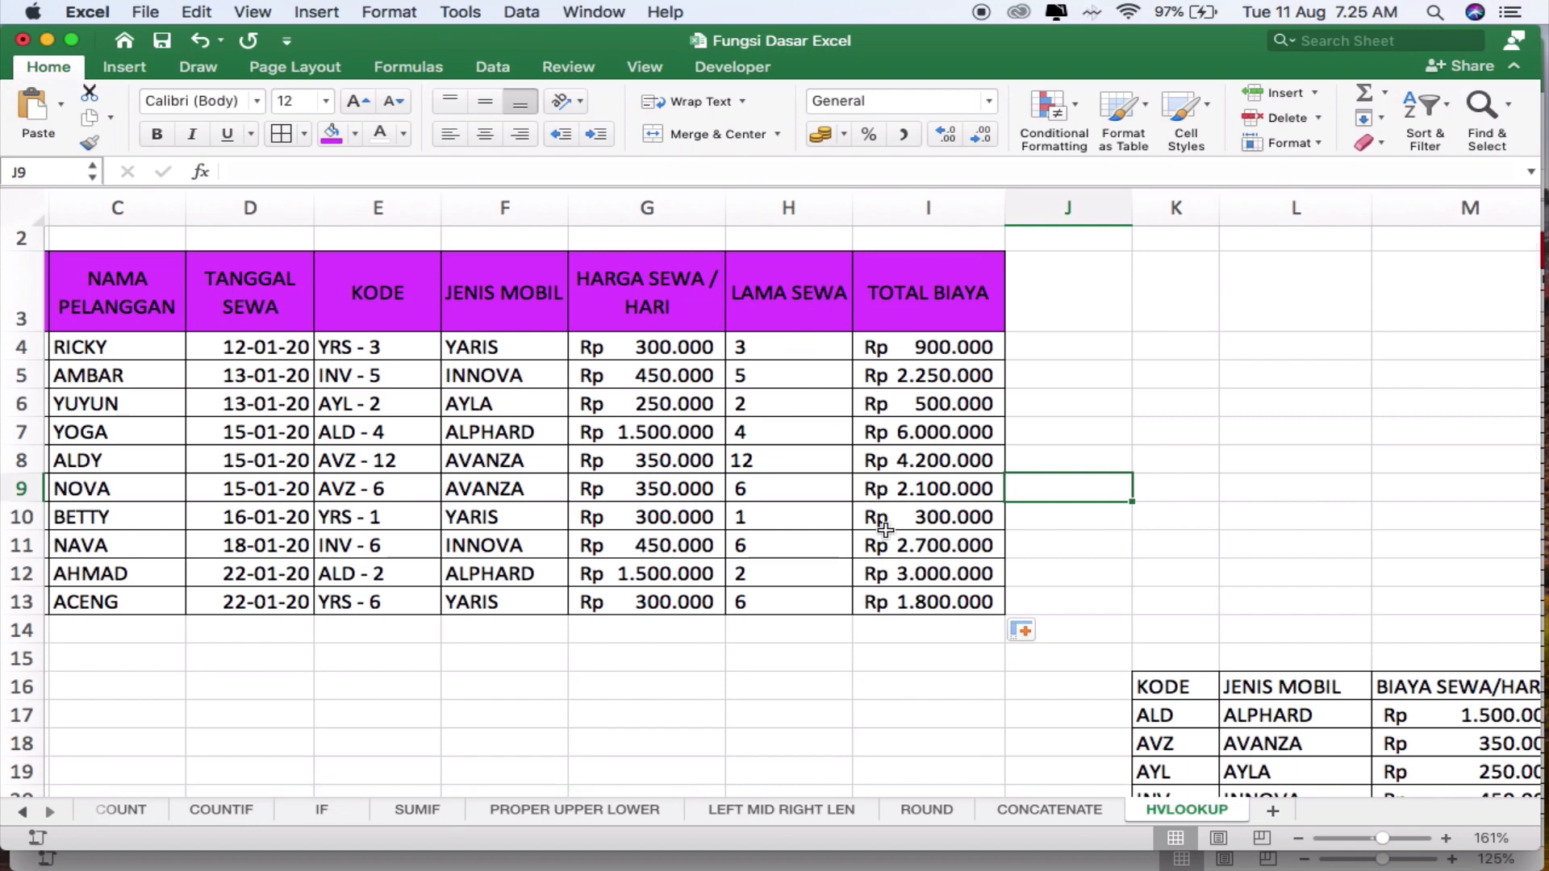
{"action": "scroll", "coordinate": [886, 530], "scroll_direction": "down", "scroll_amount": 7}
{"action": "scroll", "coordinate": [886, 530], "scroll_direction": "right", "scroll_amount": 1}
{"action": "scroll", "coordinate": [886, 530], "scroll_direction": "up", "scroll_amount": 6}
{"action": "scroll", "coordinate": [886, 531], "scroll_direction": "up", "scroll_amount": 2}
{"action": "scroll", "coordinate": [886, 530], "scroll_direction": "left", "scroll_amount": 1}
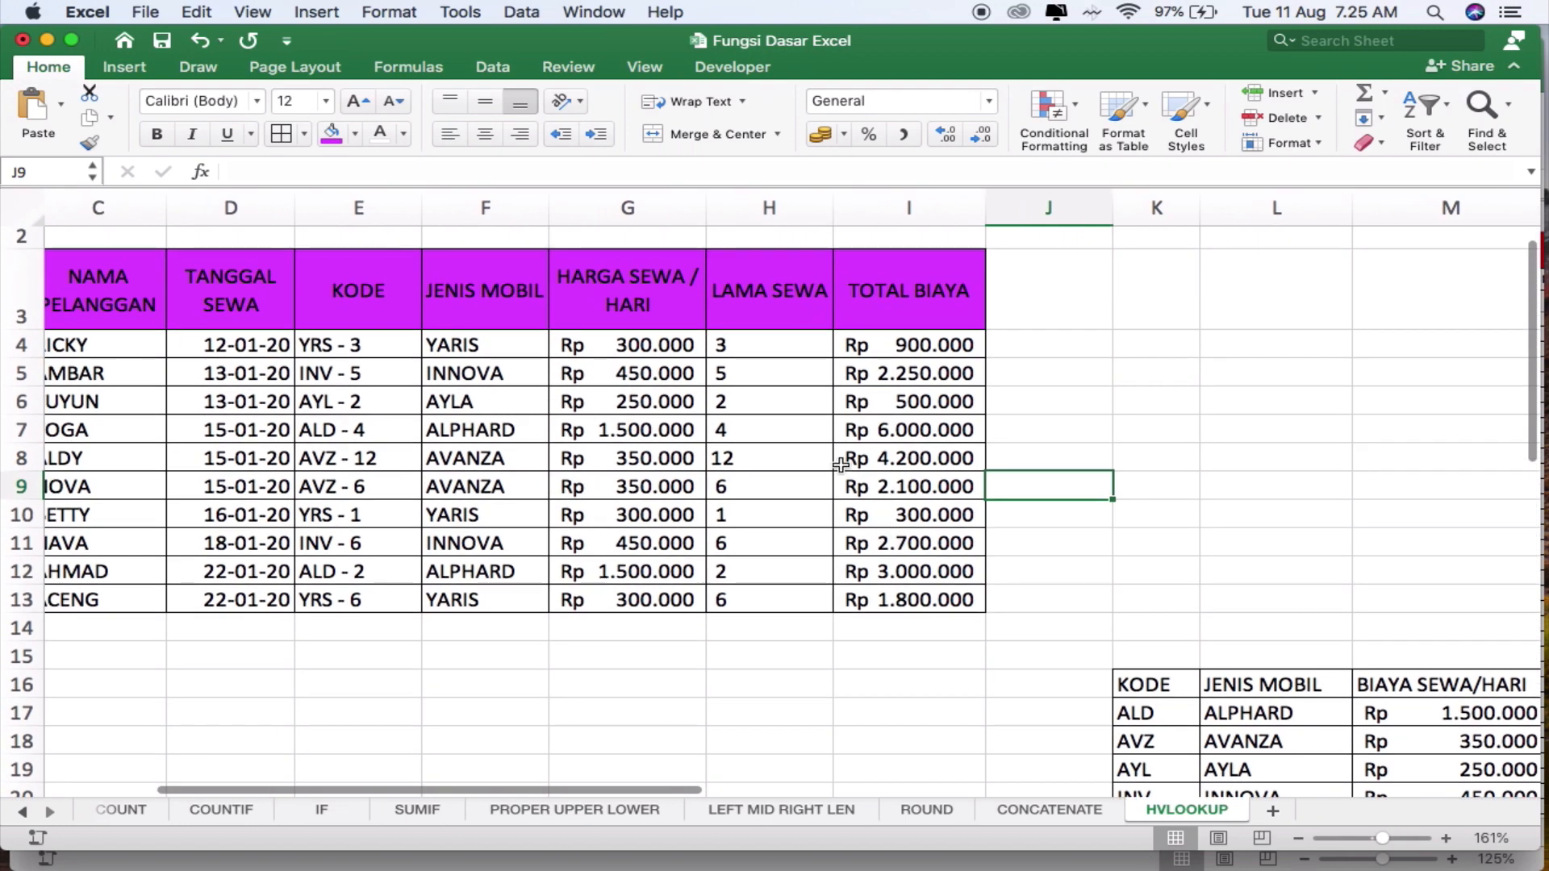
Wrap H4's formula in VALUE so it reads =VALUE(RIGHT(E4;2))
{"action": "left_click", "coordinate": [768, 347]}
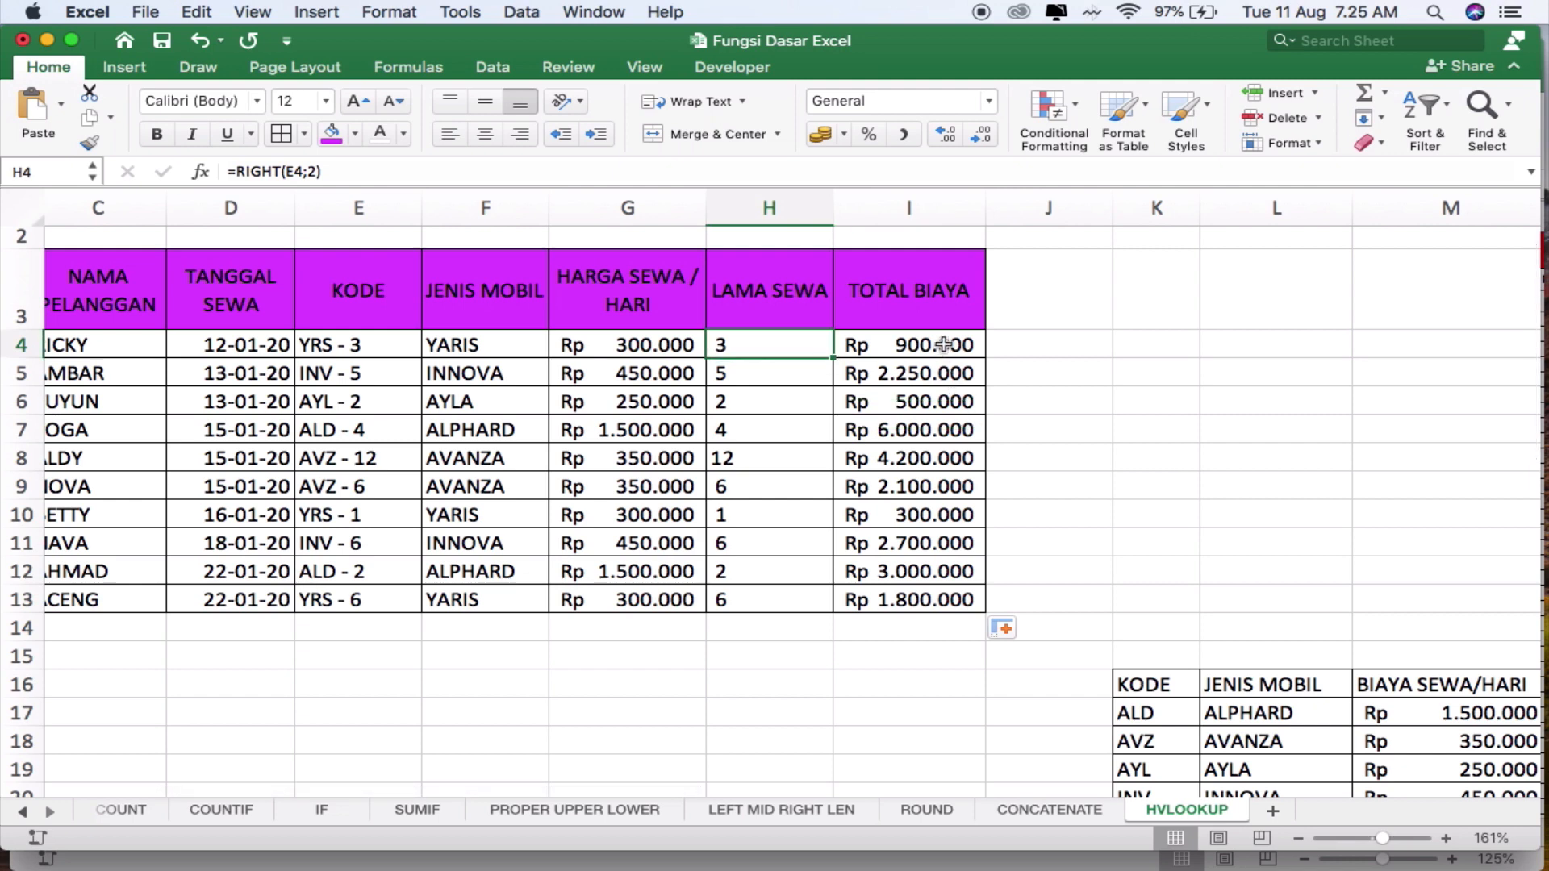
{"action": "left_click", "coordinate": [235, 172]}
{"action": "type", "text": "Value("}
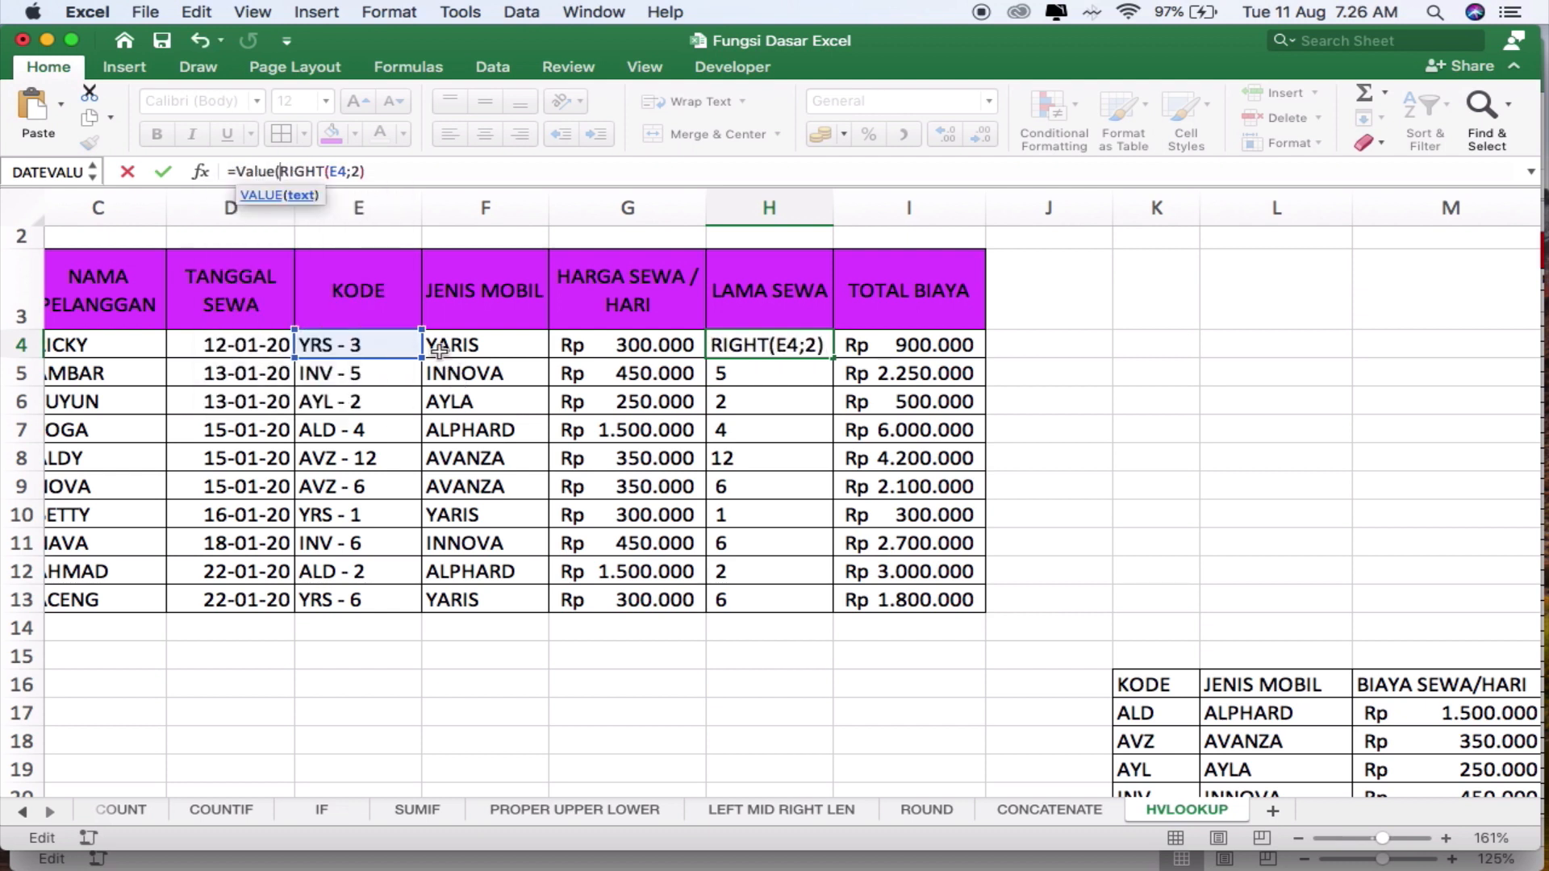
{"action": "type", "text": ")"}
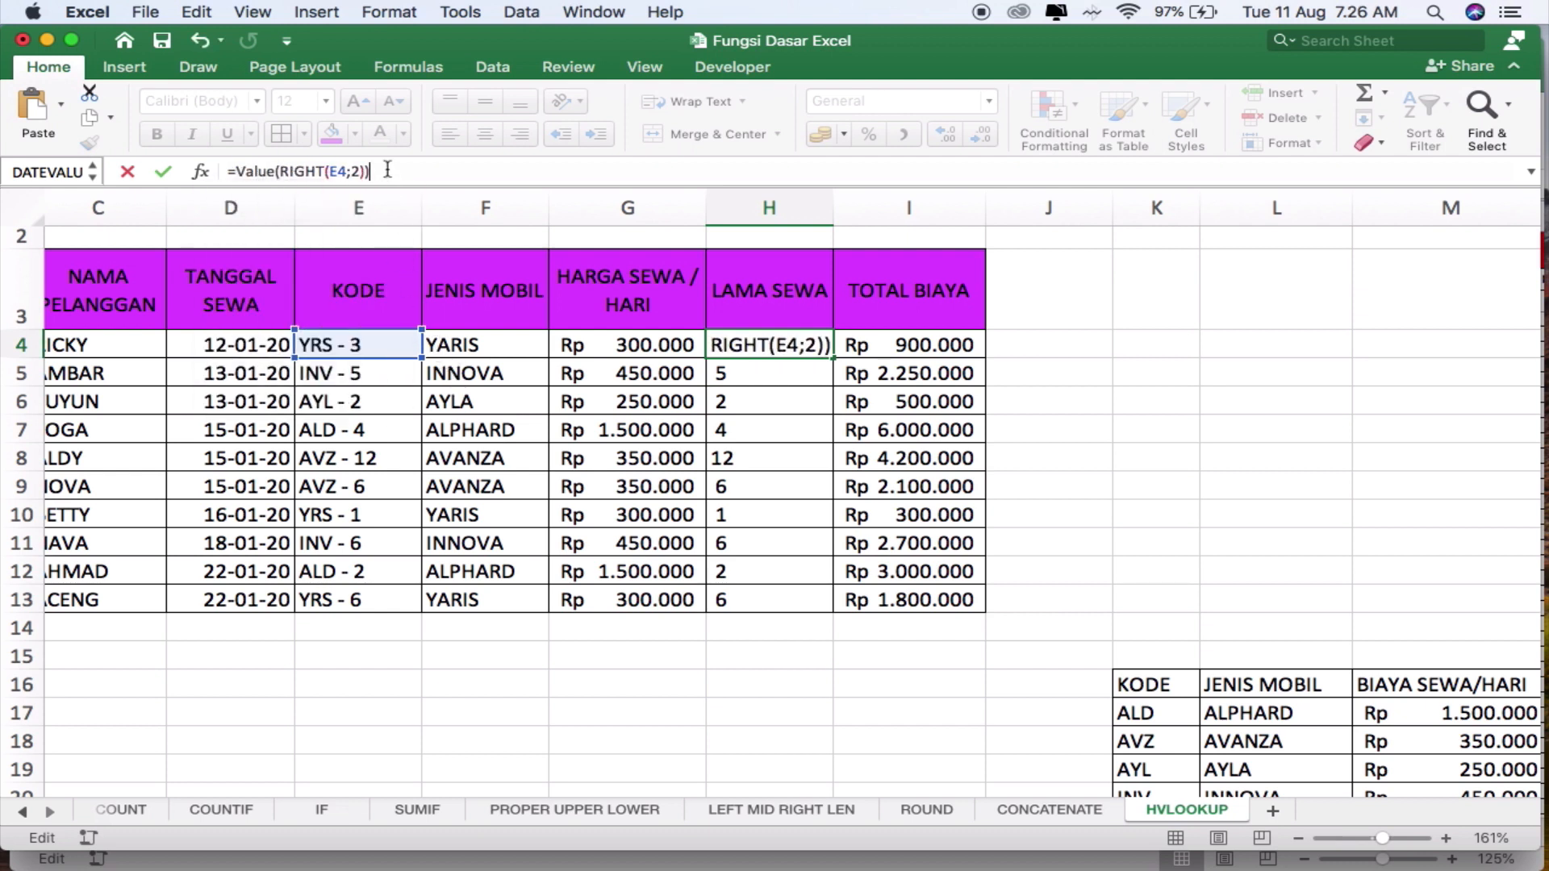
{"action": "key", "text": "Return"}
{"action": "key", "text": "Up"}
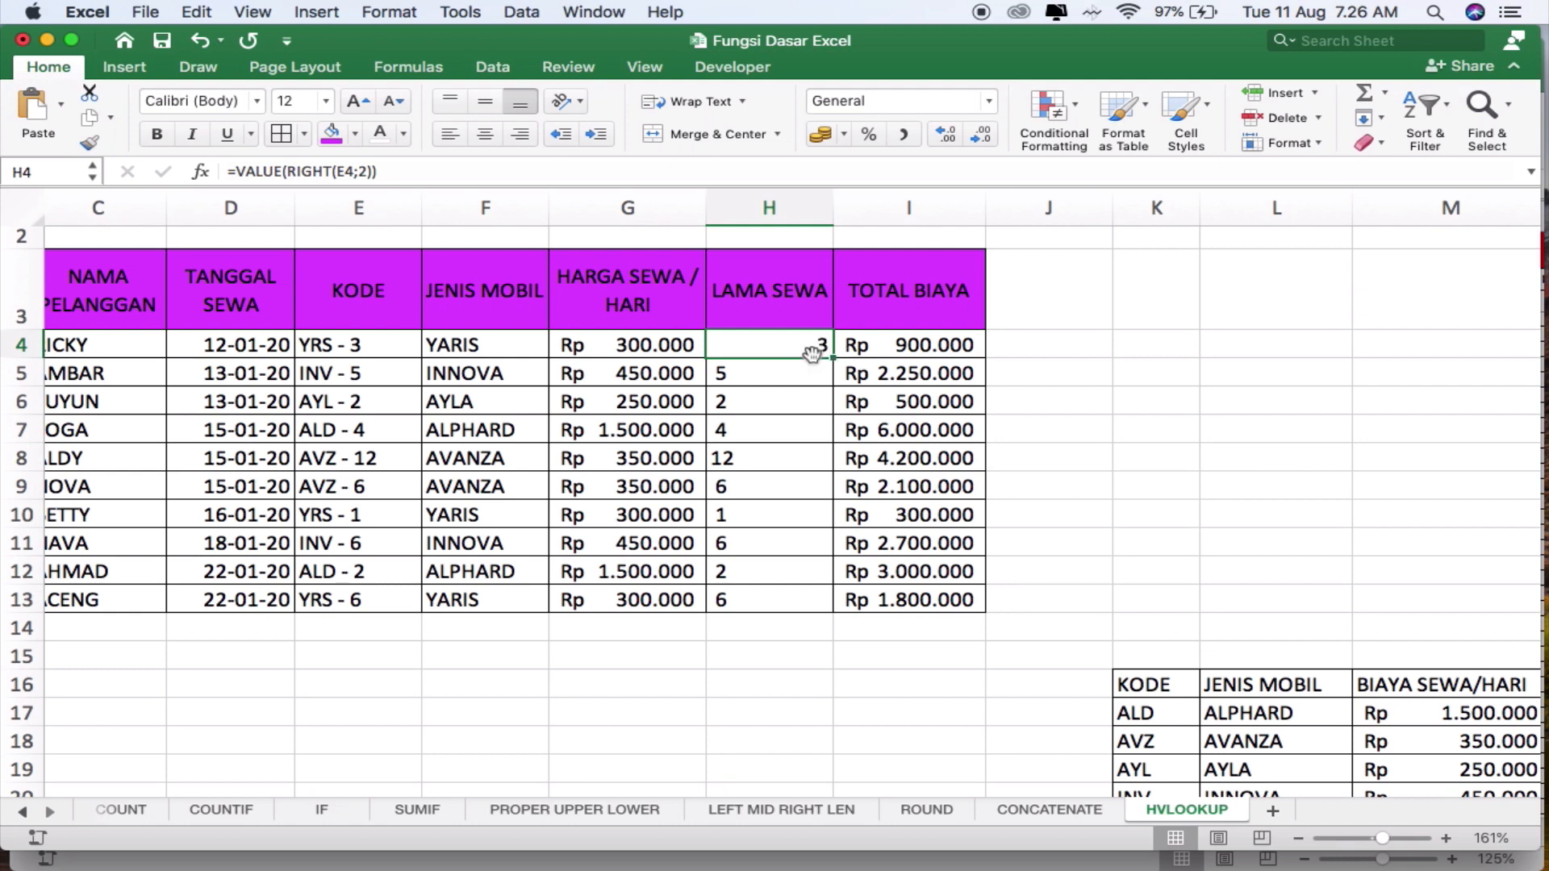
Fill H4's VALUE formula down to H13 and center the LAMA SEWA values horizontally
{"action": "left_click", "coordinate": [811, 375]}
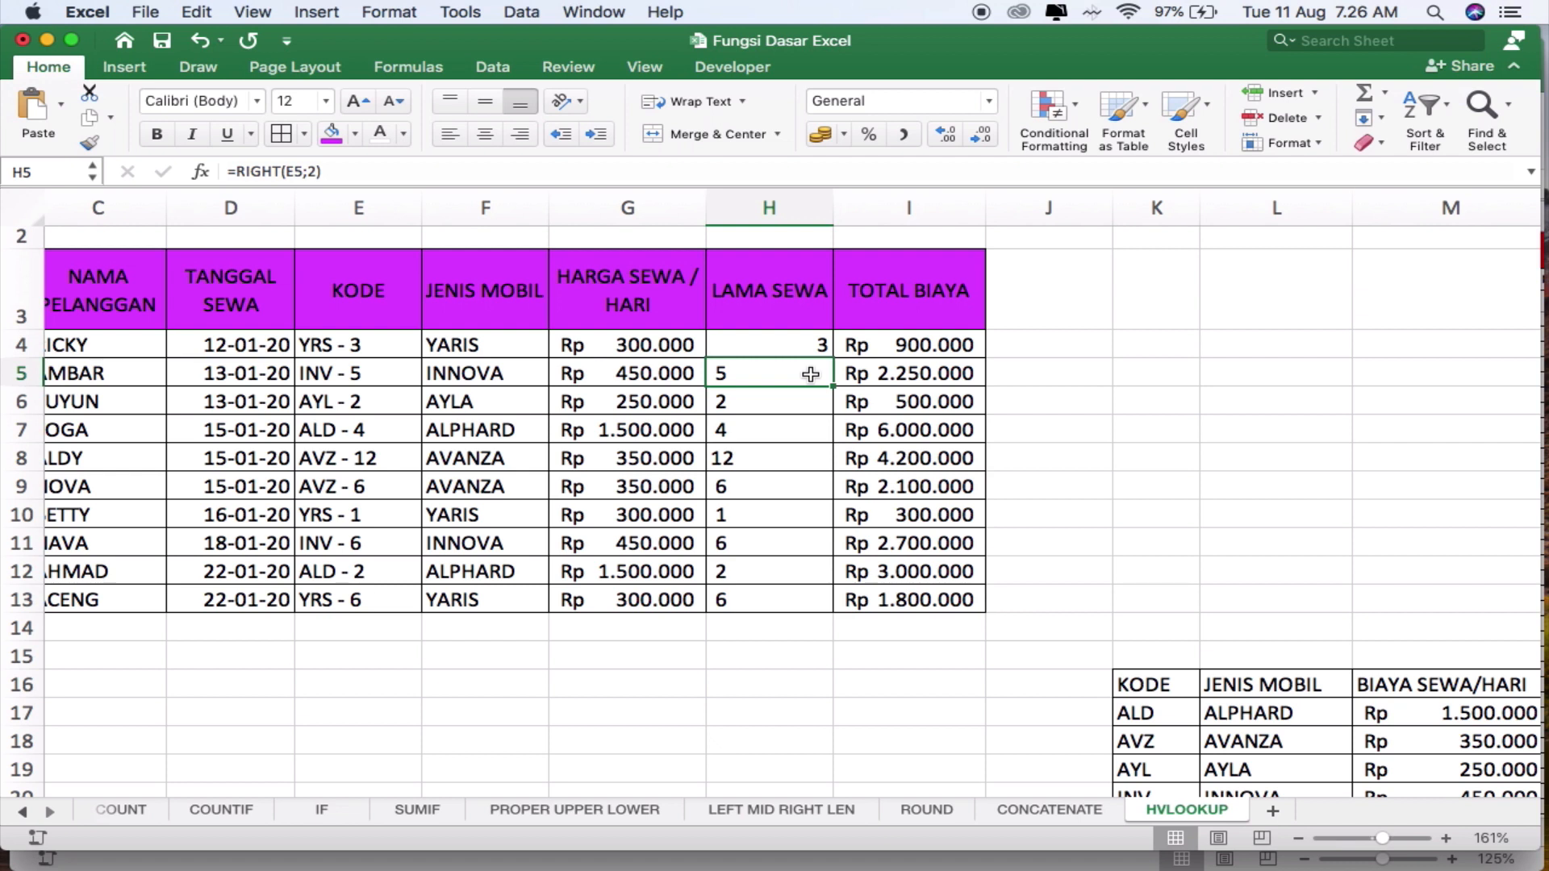
{"action": "left_click", "coordinate": [807, 344]}
{"action": "left_click_drag", "start_coordinate": [831, 357], "coordinate": [825, 605]}
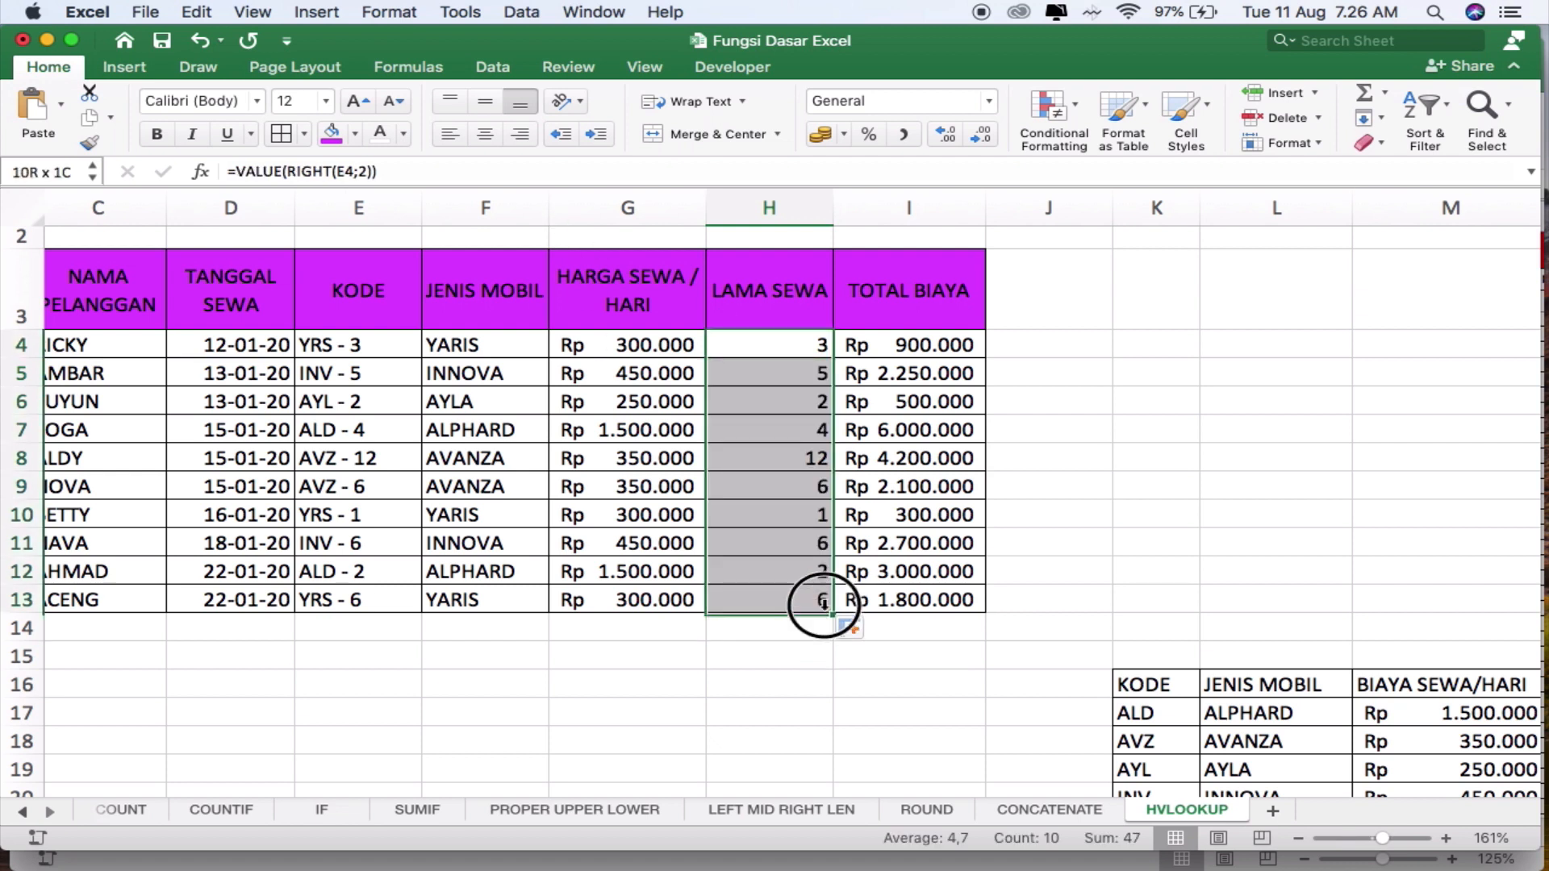
{"action": "left_click", "coordinate": [486, 137]}
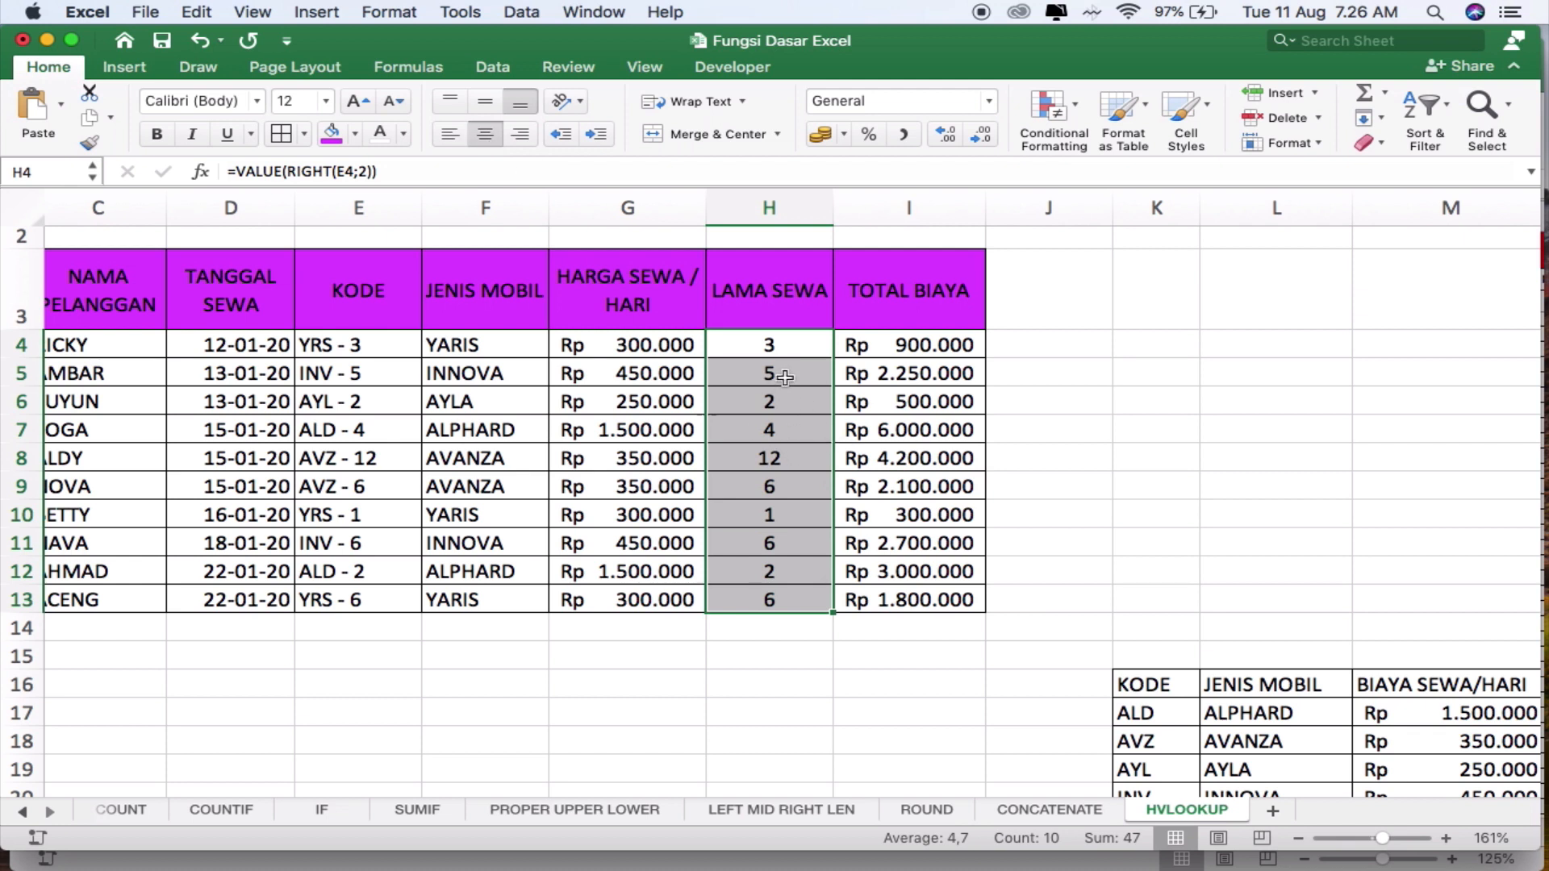
{"action": "left_click", "coordinate": [785, 344]}
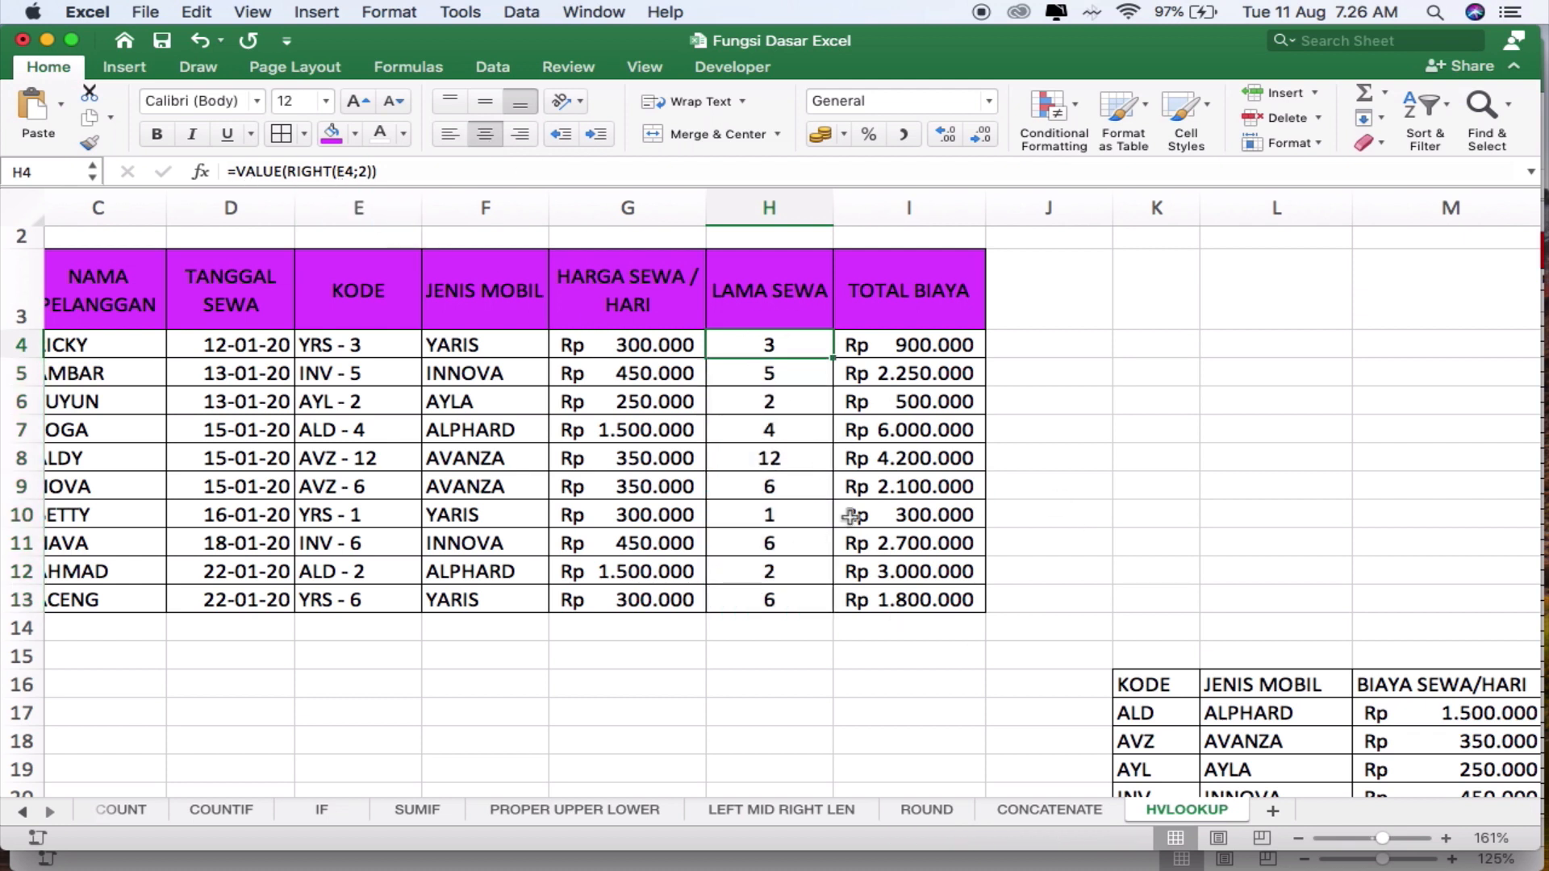
Widen the TOTAL BIAYA column slightly so its currency amounts have more room
{"action": "left_click_drag", "start_coordinate": [986, 208], "coordinate": [1004, 220]}
{"action": "left_click", "coordinate": [722, 654]}
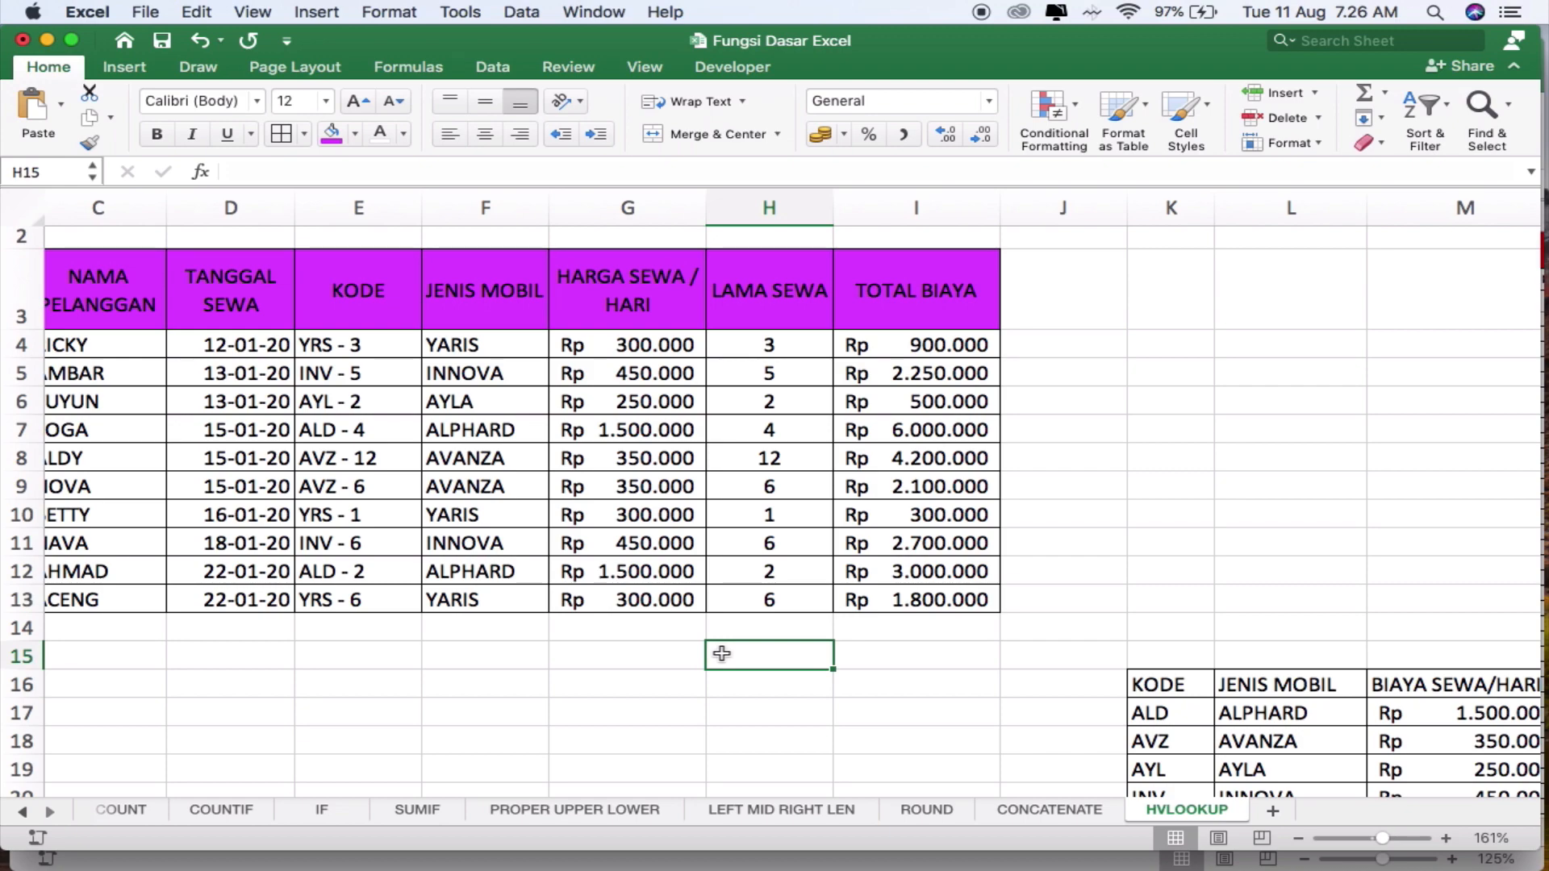
{"action": "scroll", "coordinate": [722, 654], "scroll_direction": "left", "scroll_amount": 2}
{"action": "scroll", "coordinate": [723, 654], "scroll_direction": "up", "scroll_amount": 2}
{"action": "scroll", "coordinate": [722, 654], "scroll_direction": "down", "scroll_amount": 2}
{"action": "scroll", "coordinate": [722, 654], "scroll_direction": "up", "scroll_amount": 2}
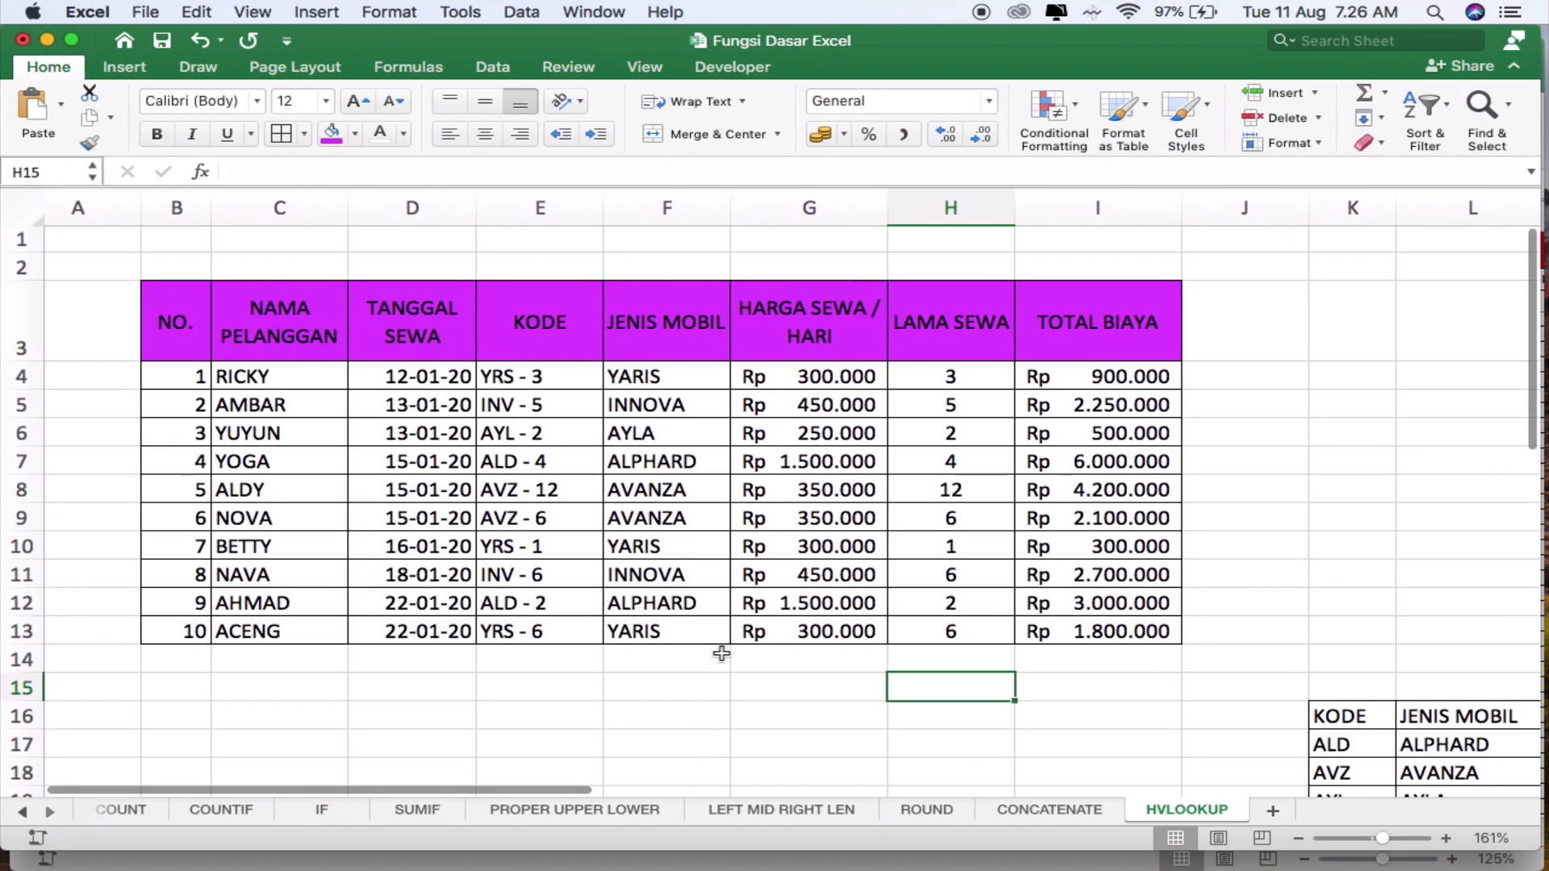
Review the VLOOKUP formula in F4 under JENIS MOBIL and select the horizontal lookup table's data in O24:S26 for comparison
{"action": "left_click", "coordinate": [682, 379]}
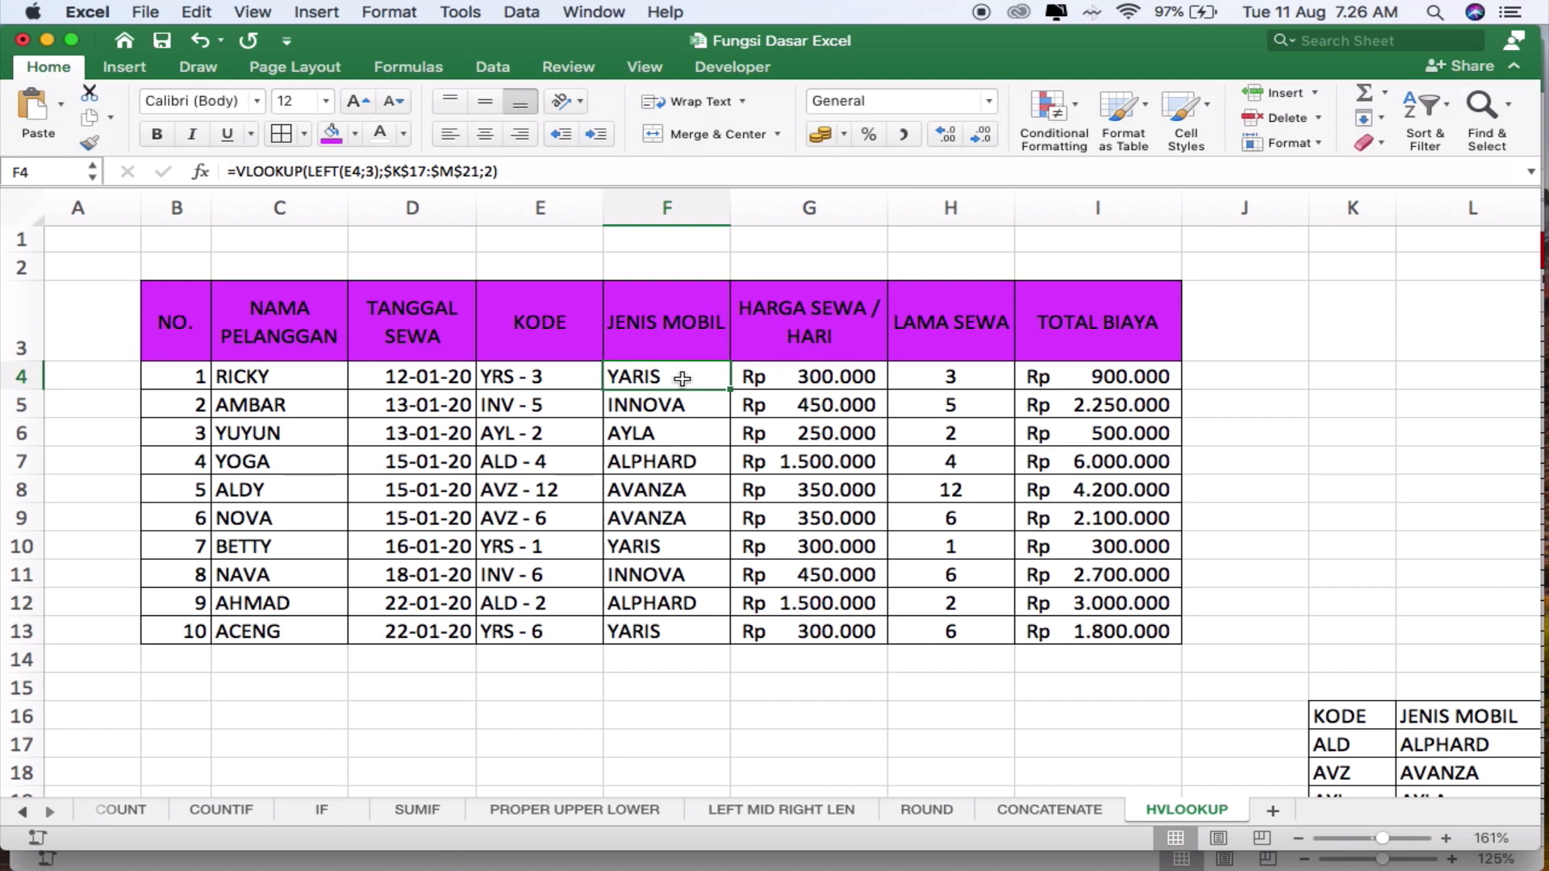
{"action": "left_click", "coordinate": [247, 171]}
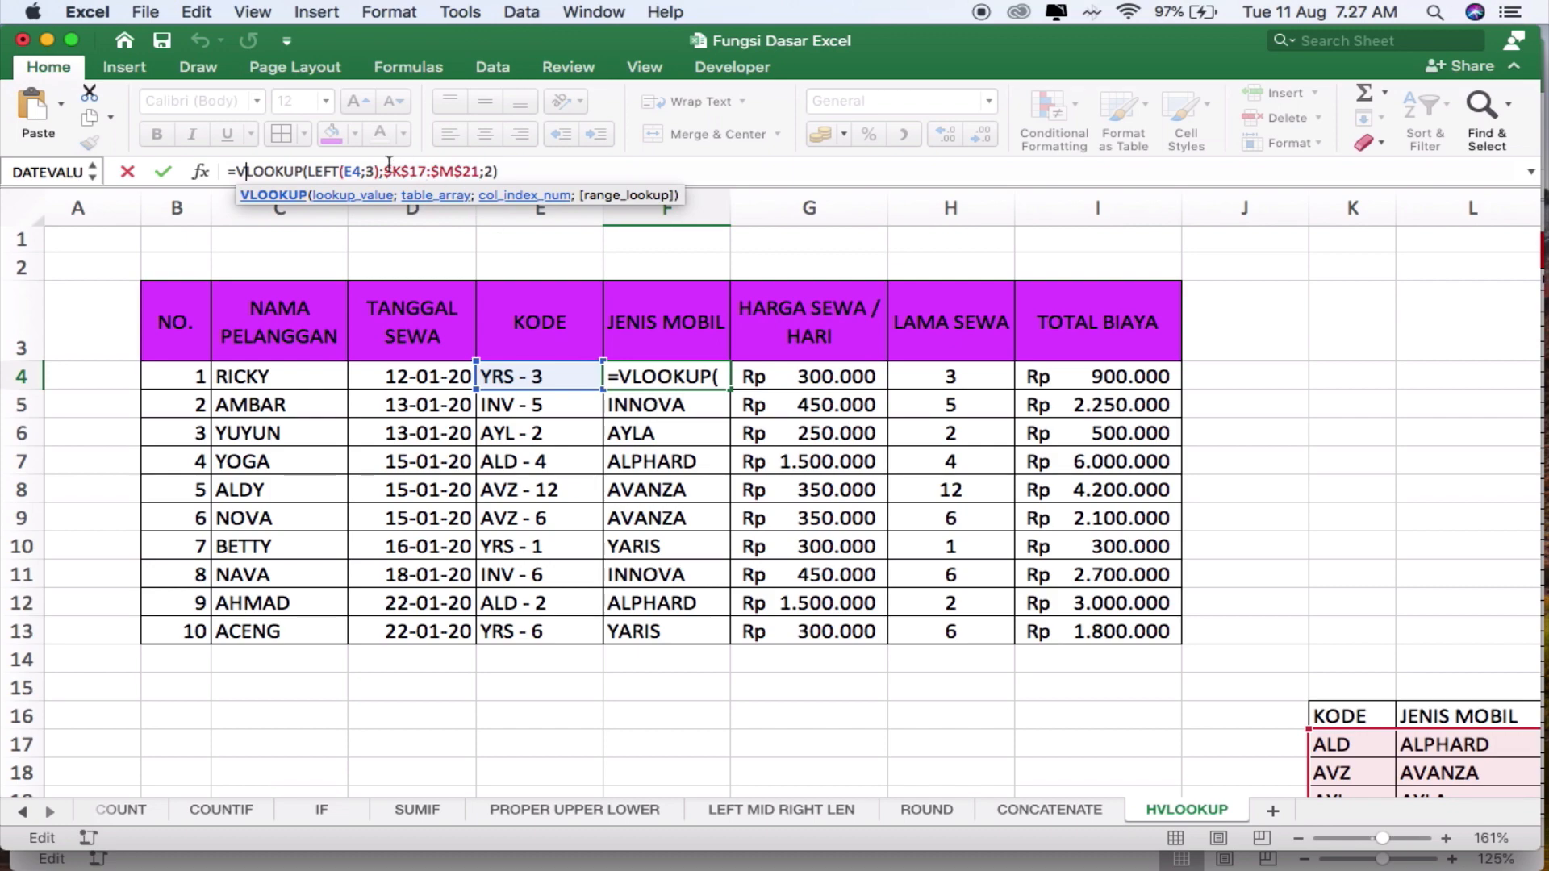
{"action": "key", "text": "Return"}
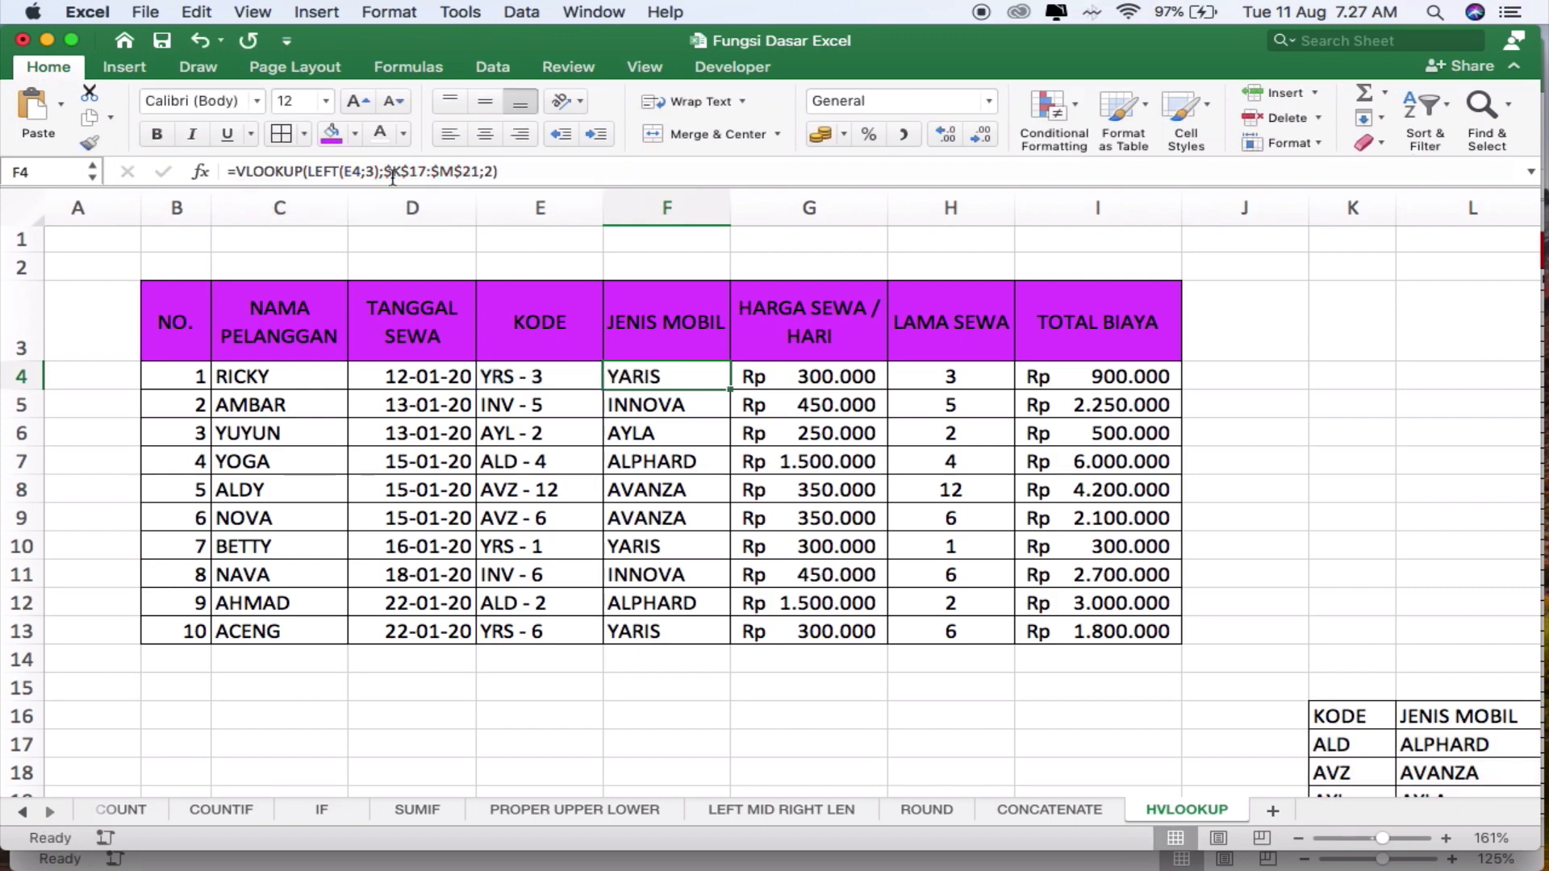
{"action": "scroll", "coordinate": [827, 491], "scroll_direction": "down", "scroll_amount": 10}
{"action": "scroll", "coordinate": [827, 492], "scroll_direction": "right", "scroll_amount": 6}
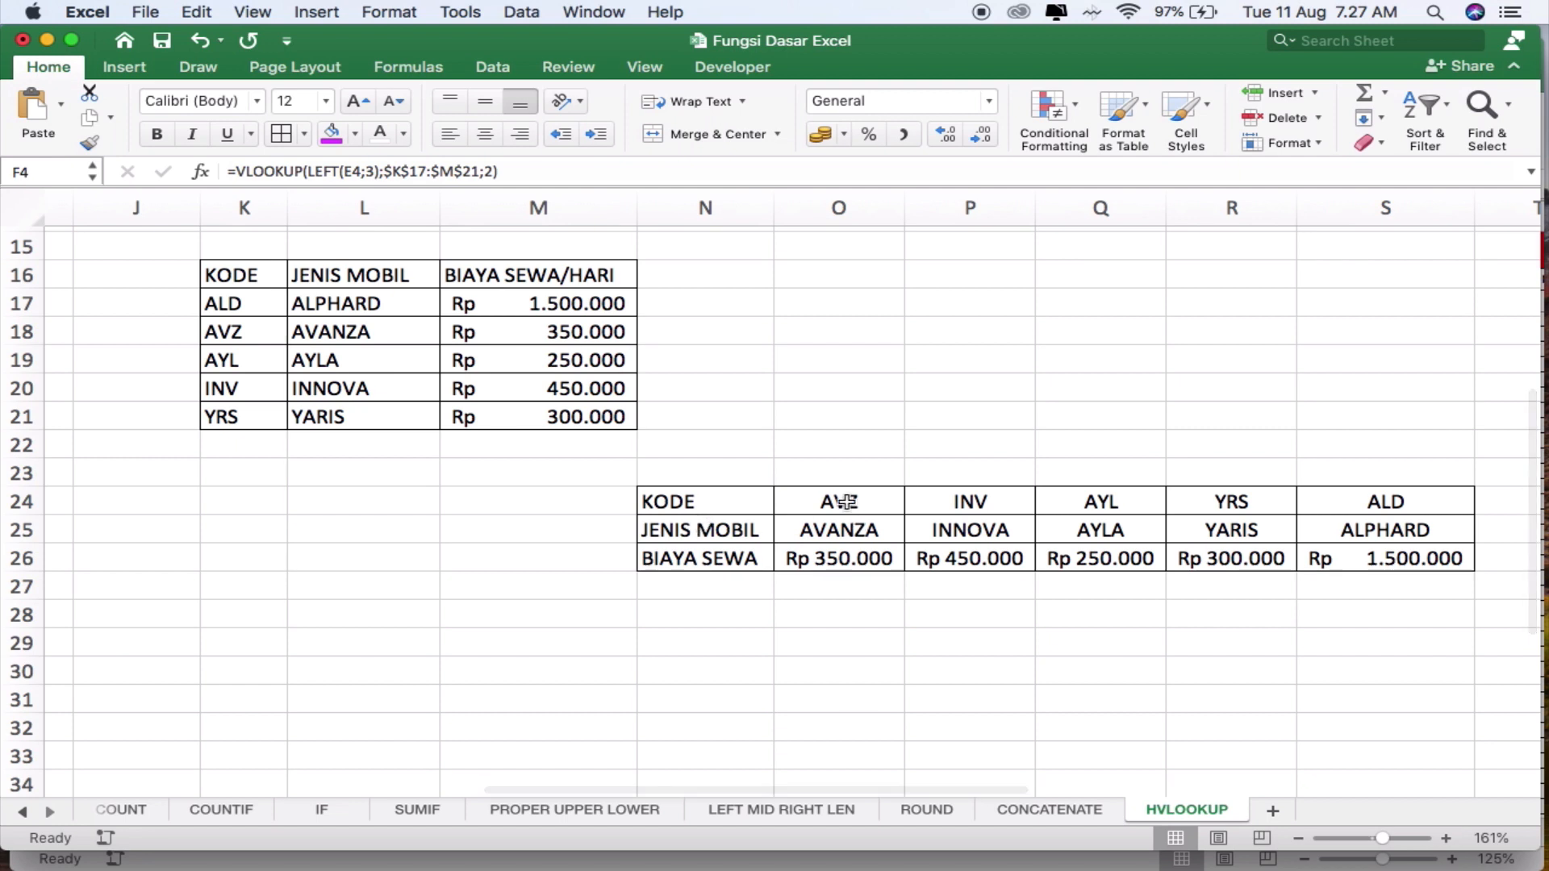
{"action": "left_click_drag", "start_coordinate": [839, 502], "coordinate": [1363, 558]}
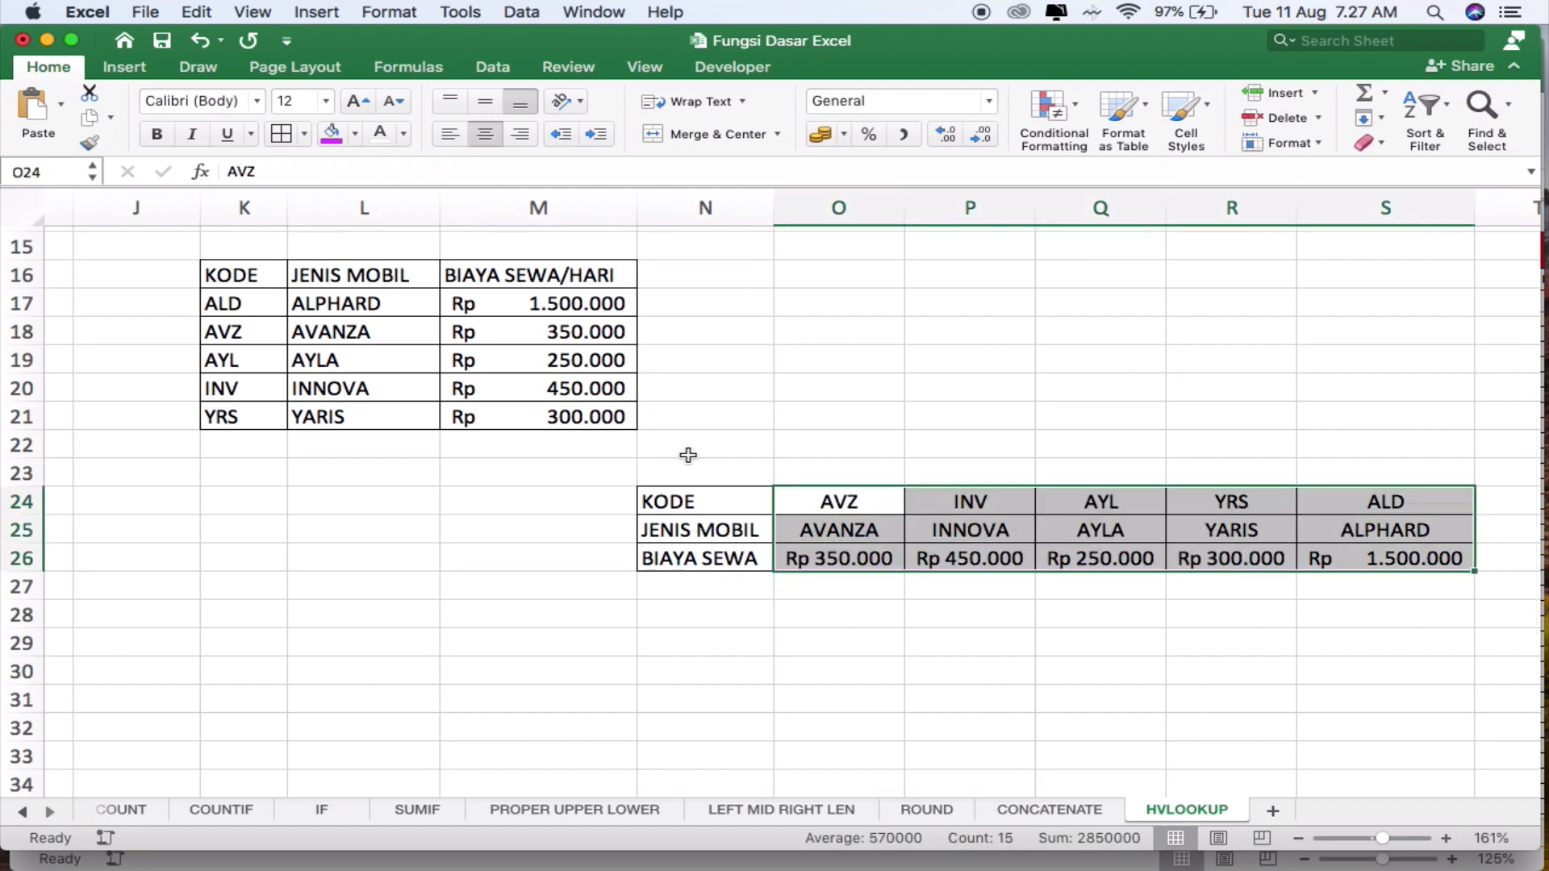
{"action": "scroll", "coordinate": [688, 455], "scroll_direction": "up", "scroll_amount": 10}
{"action": "scroll", "coordinate": [687, 456], "scroll_direction": "left", "scroll_amount": 6}
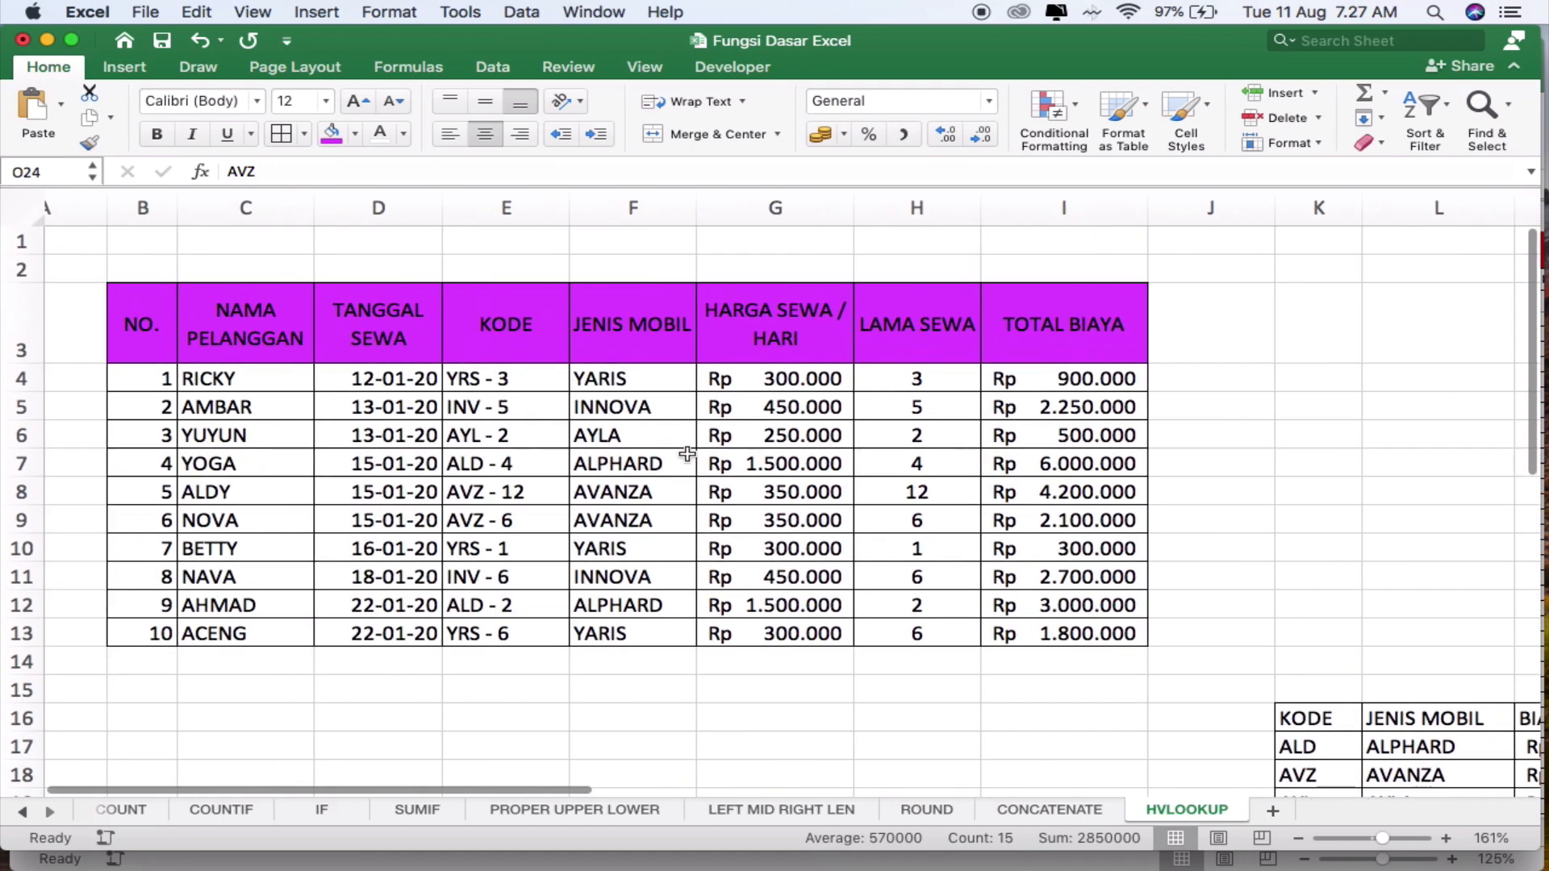
Examine the column index argument of F4's VLOOKUP formula against the vertical lookup table in K16:M21, leaving the formula unedited
{"action": "scroll", "coordinate": [687, 455], "scroll_direction": "left", "scroll_amount": 1}
{"action": "left_click", "coordinate": [692, 378]}
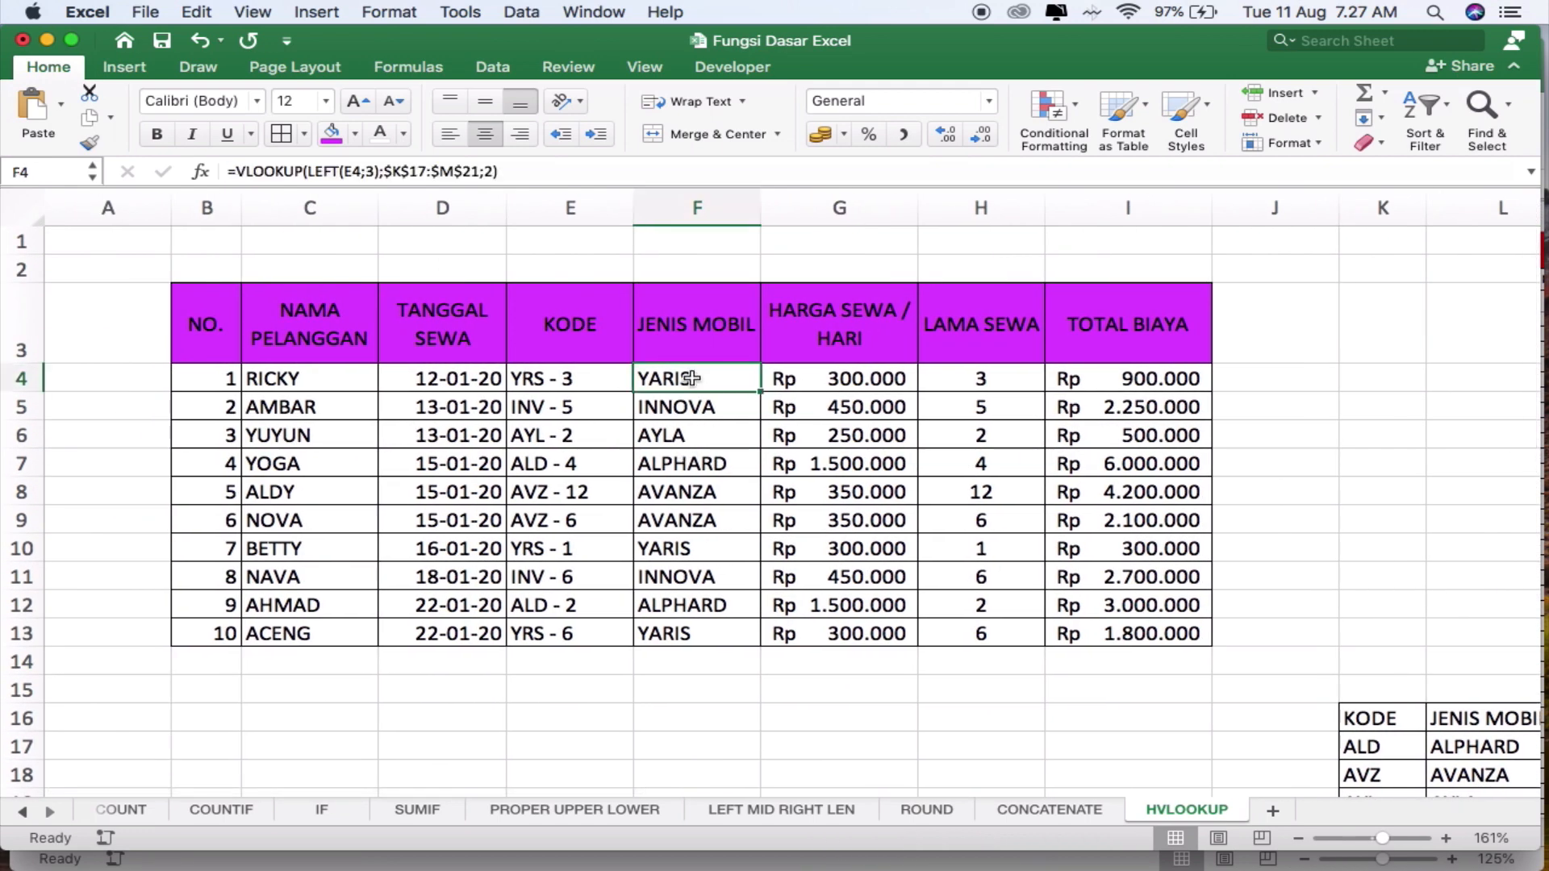
{"action": "left_click", "coordinate": [488, 171]}
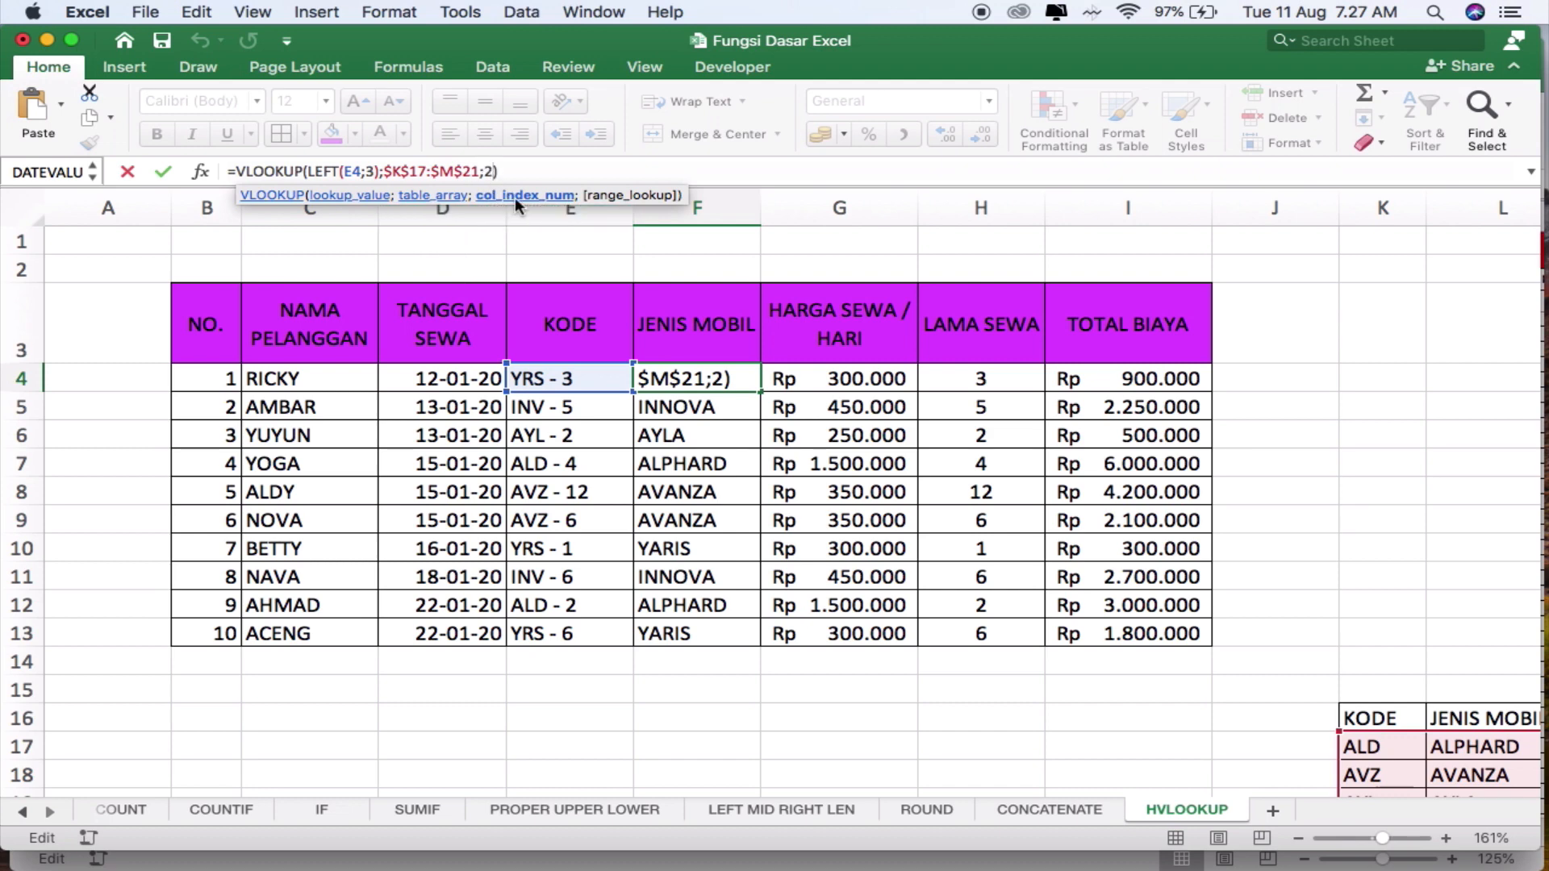
{"action": "scroll", "coordinate": [1083, 610], "scroll_direction": "down", "scroll_amount": 5}
{"action": "scroll", "coordinate": [1083, 611], "scroll_direction": "right", "scroll_amount": 8}
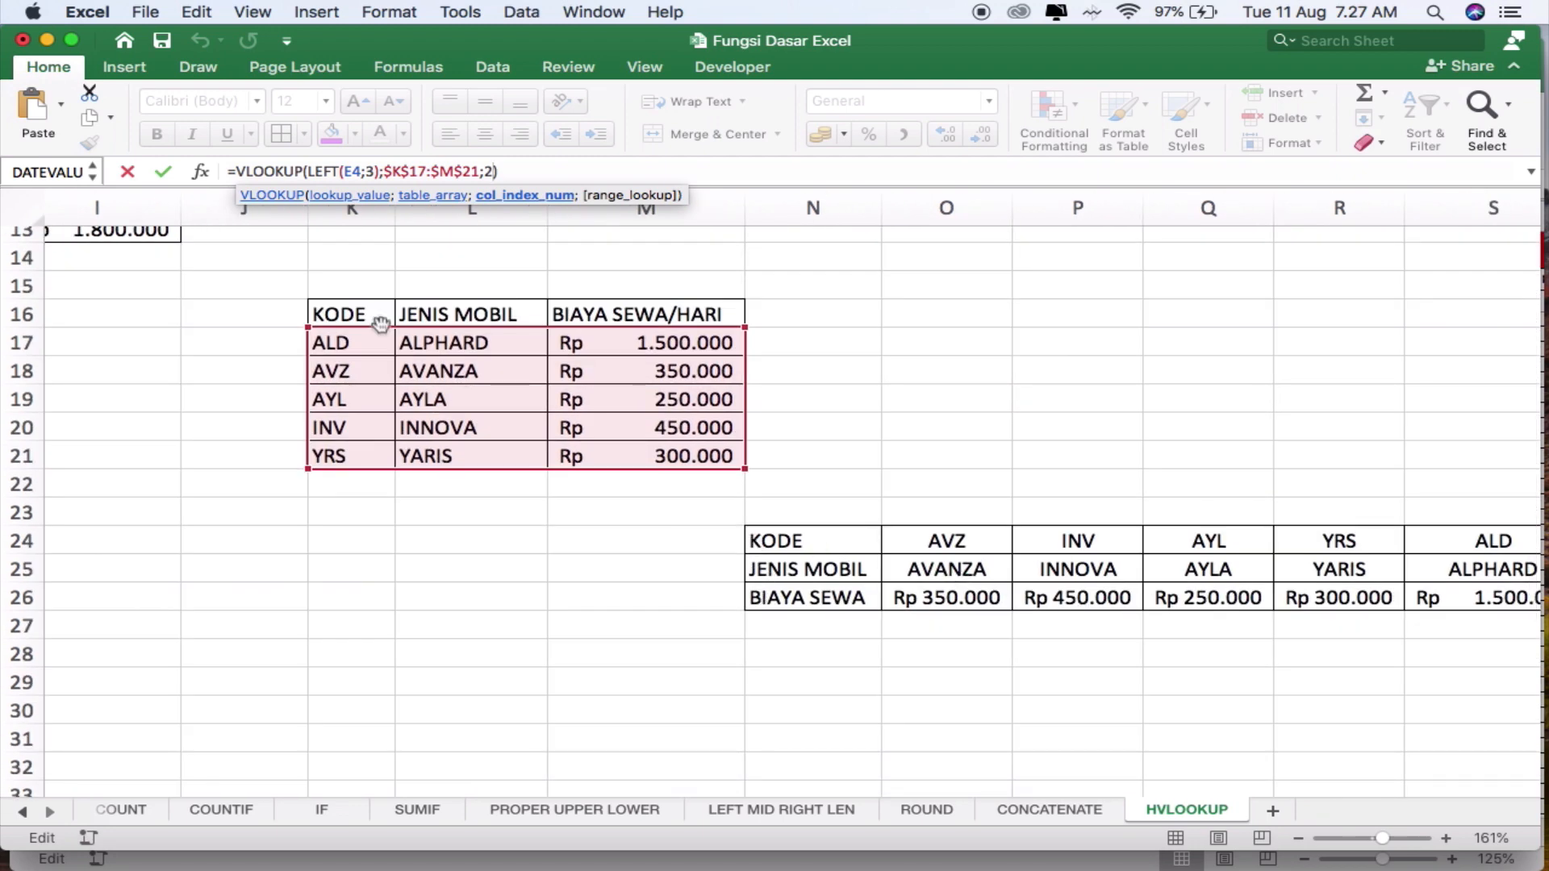
{"action": "type", "text": ")"}
{"action": "key", "text": "Escape"}
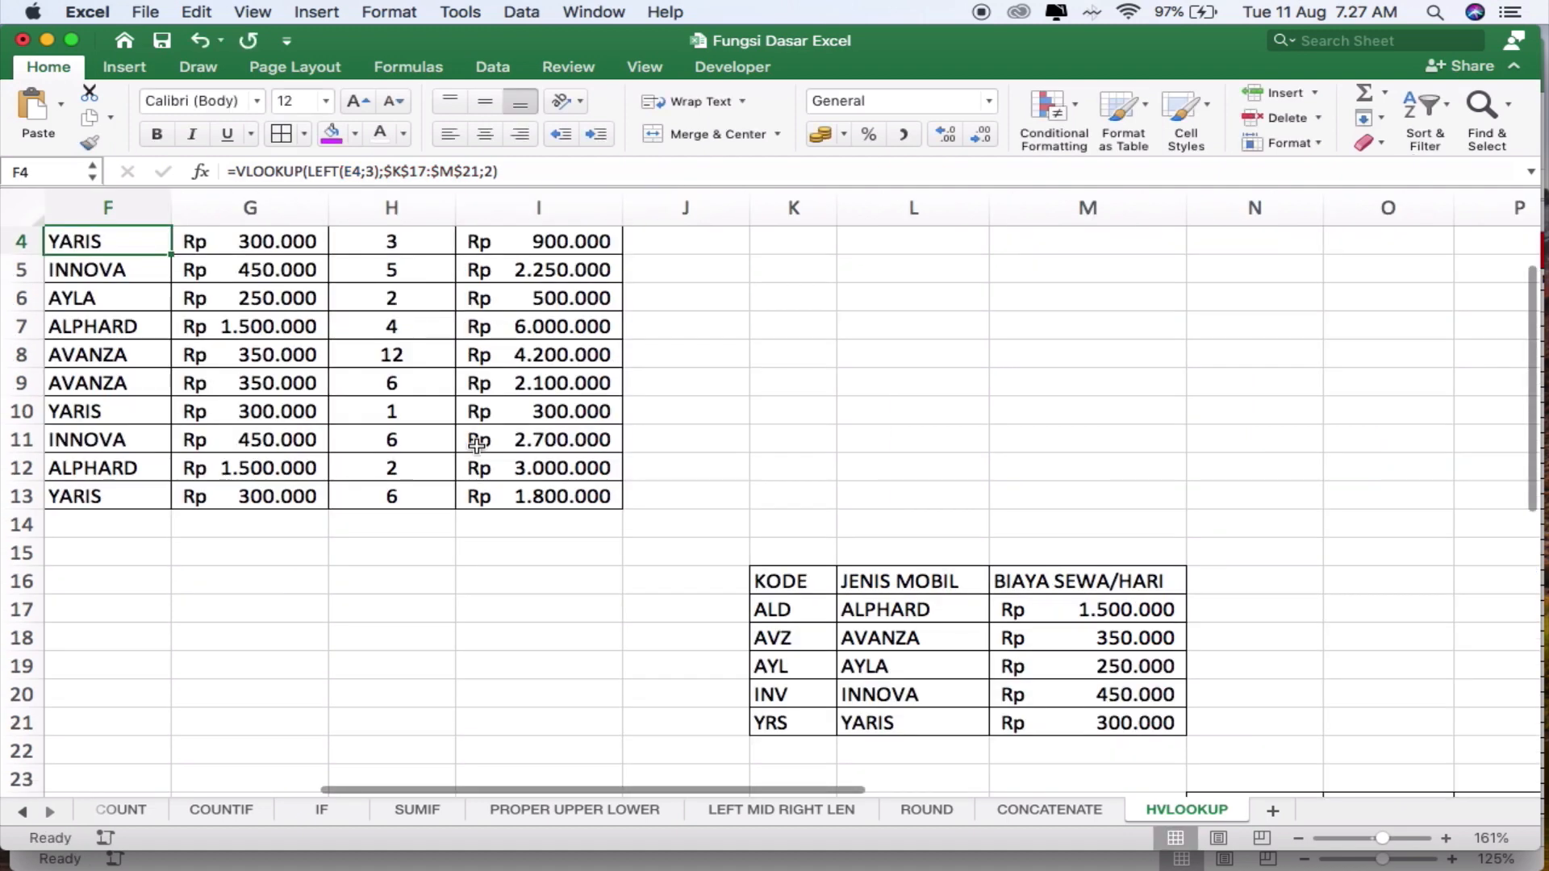
{"action": "scroll", "coordinate": [477, 445], "scroll_direction": "up", "scroll_amount": 3}
{"action": "scroll", "coordinate": [476, 445], "scroll_direction": "left", "scroll_amount": 5}
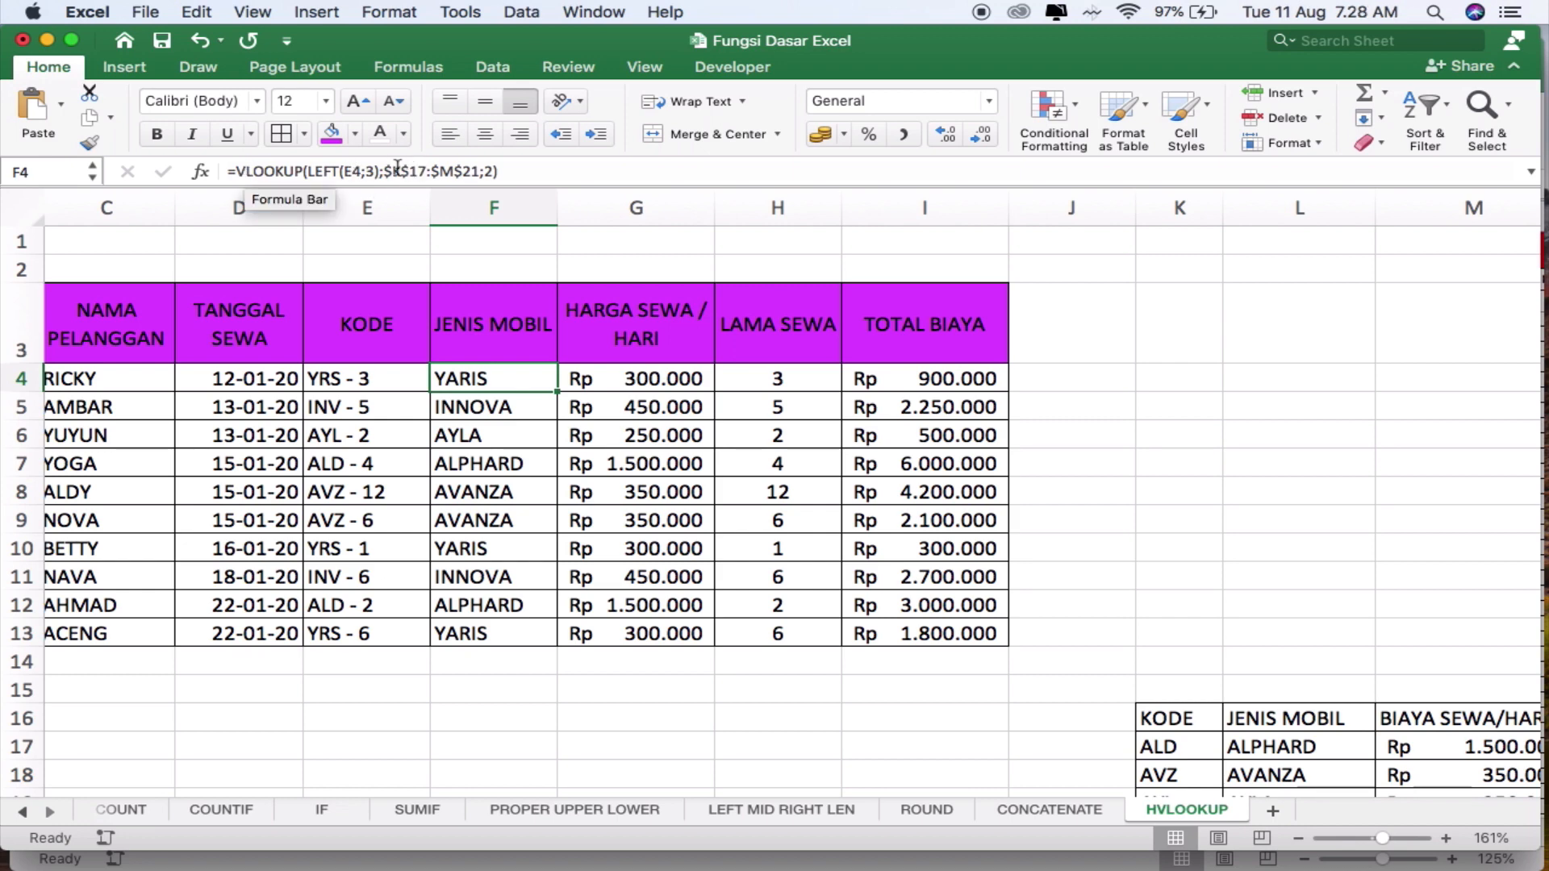
{"action": "scroll", "coordinate": [992, 705], "scroll_direction": "down", "scroll_amount": 5}
{"action": "scroll", "coordinate": [993, 705], "scroll_direction": "right", "scroll_amount": 5}
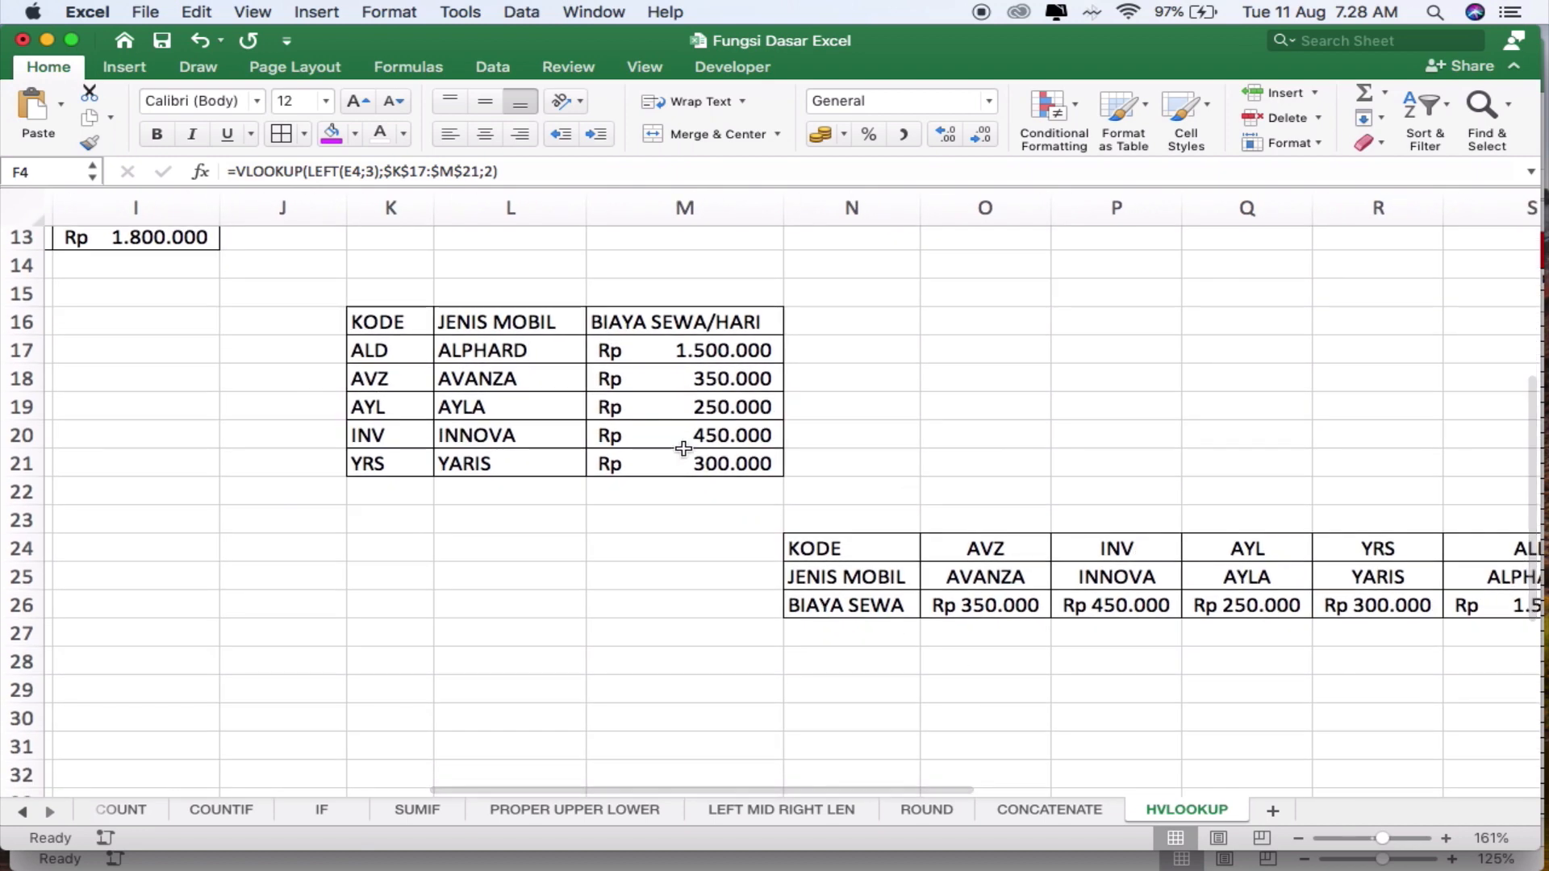
{"action": "scroll", "coordinate": [684, 450], "scroll_direction": "up", "scroll_amount": 4}
{"action": "scroll", "coordinate": [683, 450], "scroll_direction": "left", "scroll_amount": 5}
{"action": "scroll", "coordinate": [715, 326], "scroll_direction": "up", "scroll_amount": 3}
{"action": "scroll", "coordinate": [714, 326], "scroll_direction": "right", "scroll_amount": 1}
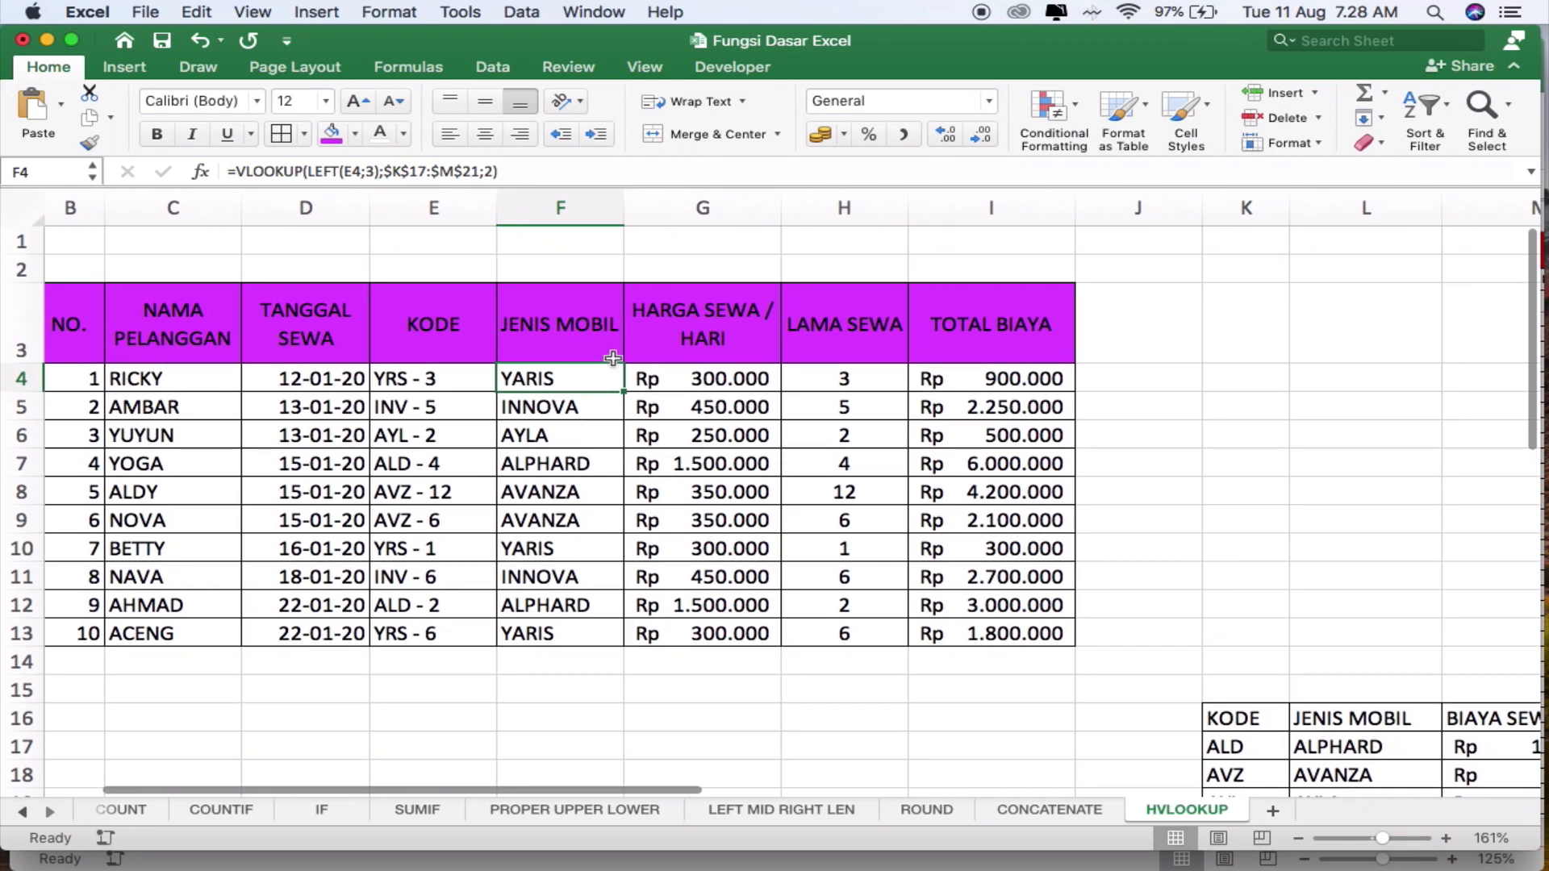
{"action": "key", "text": "Down"}
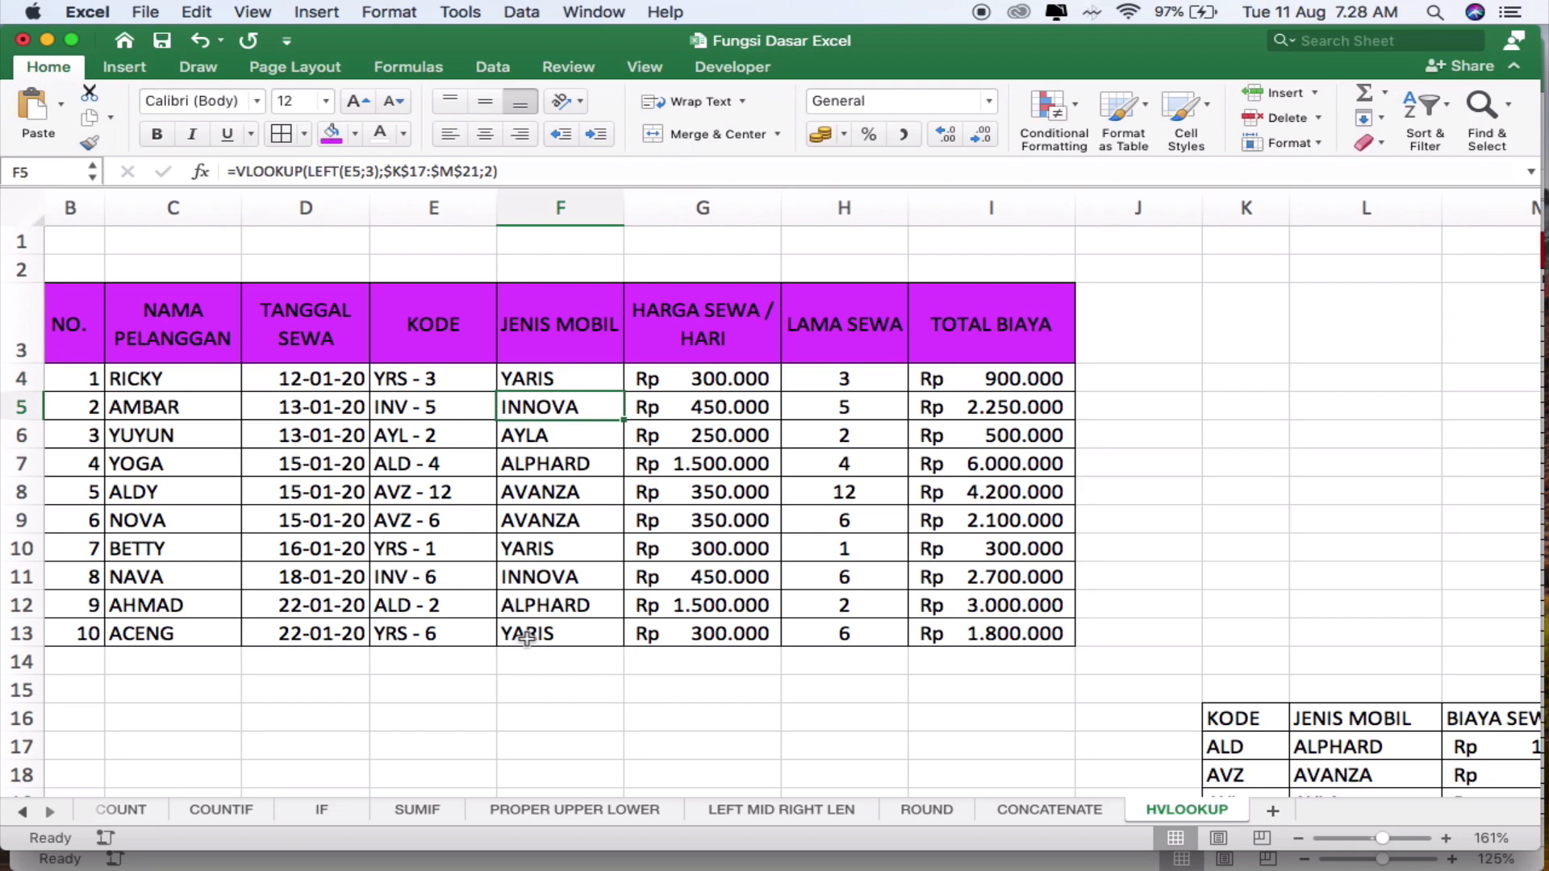
{"action": "left_click", "coordinate": [1104, 466]}
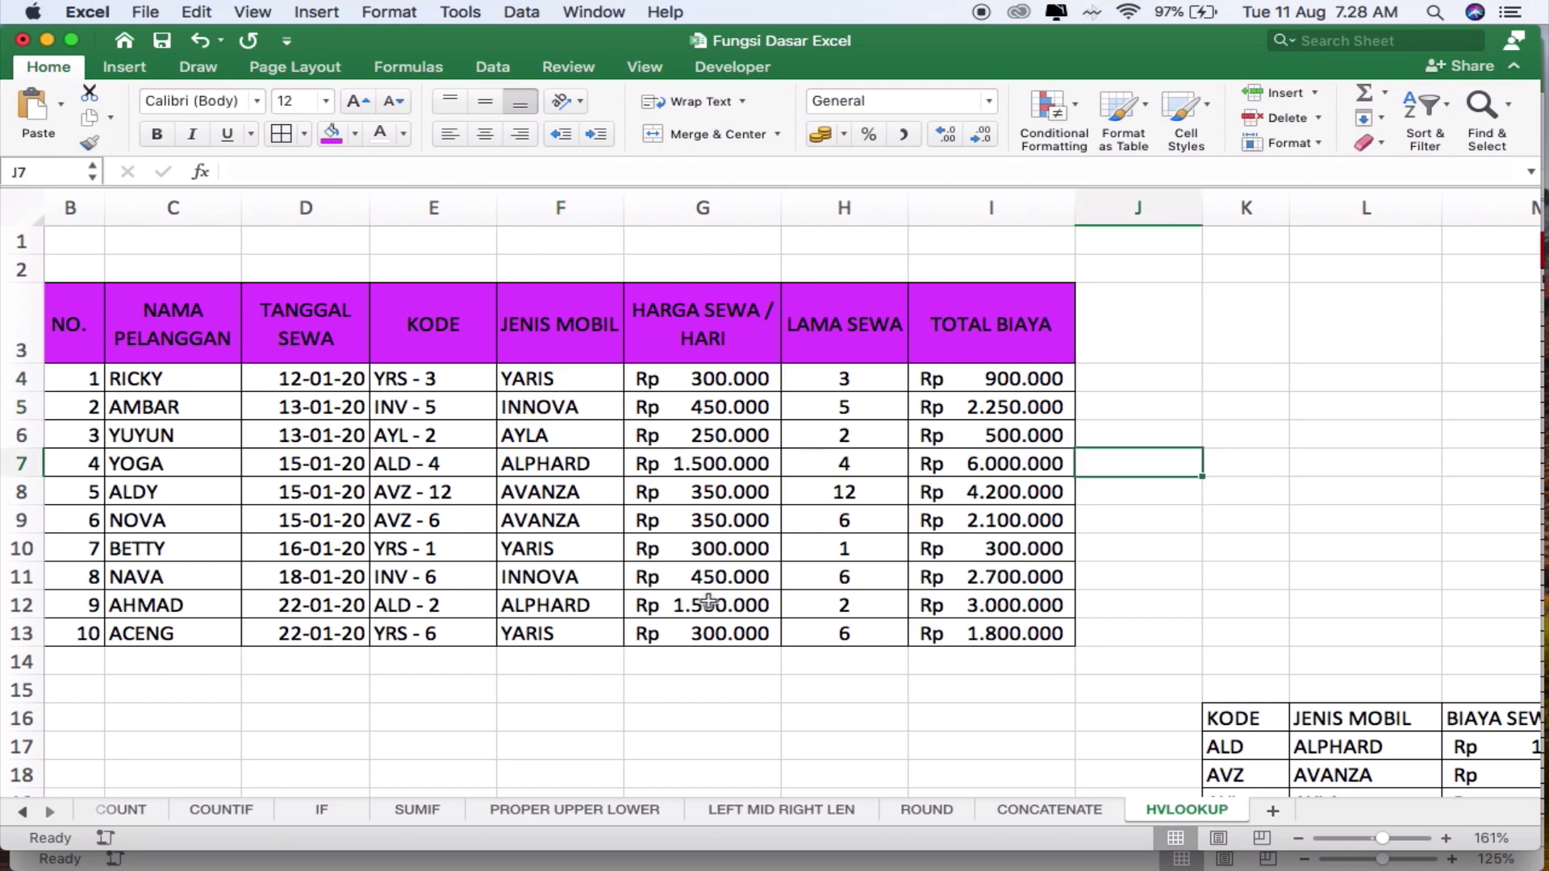
{"action": "left_click", "coordinate": [585, 692]}
{"action": "scroll", "coordinate": [585, 692], "scroll_direction": "left", "scroll_amount": 2}
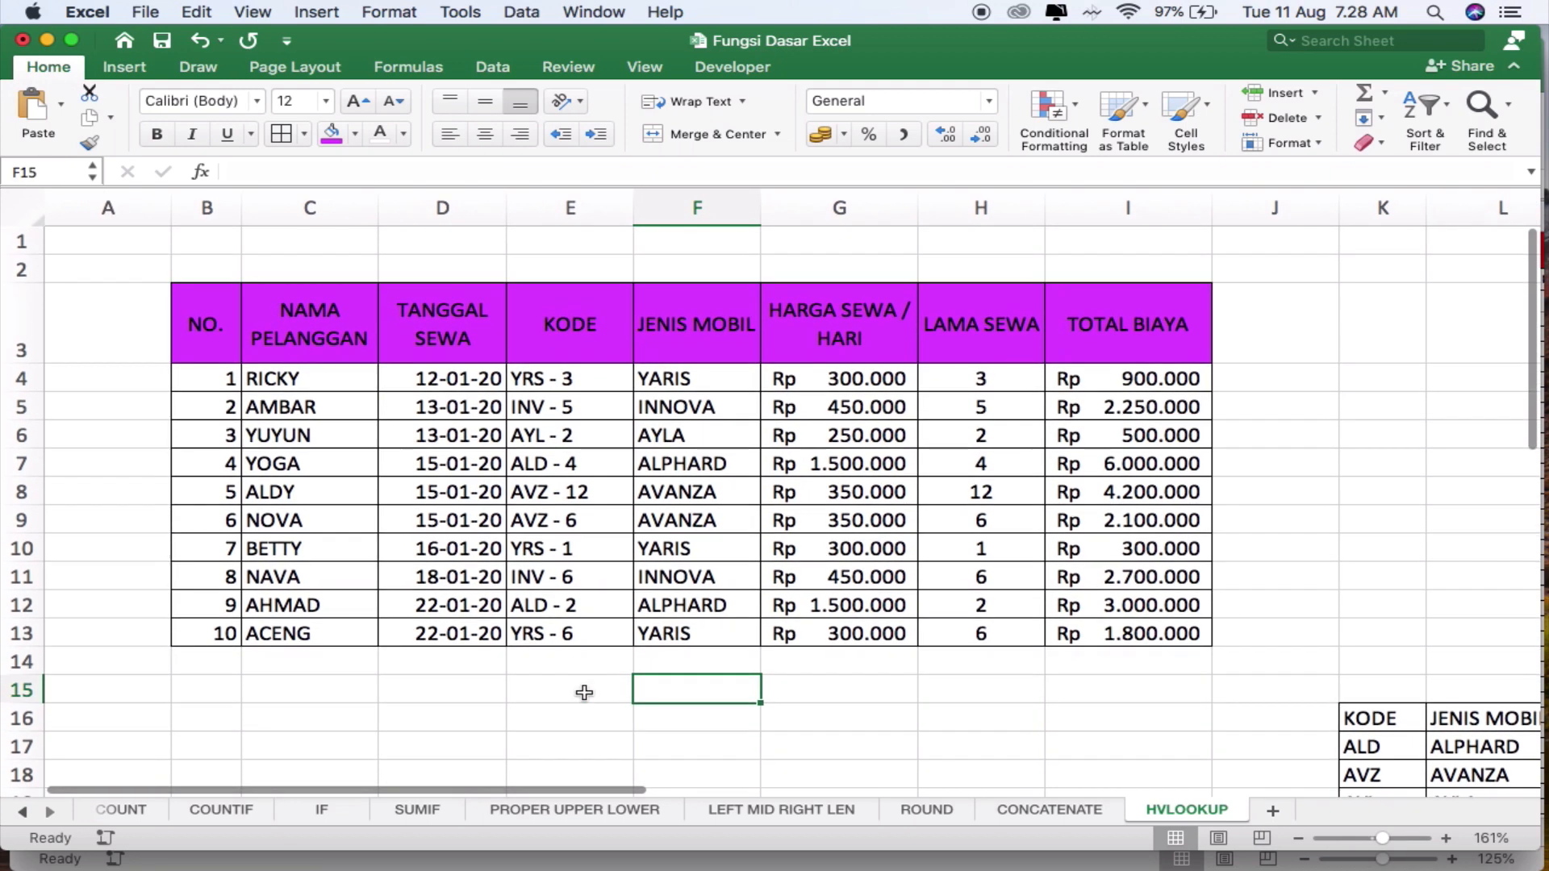